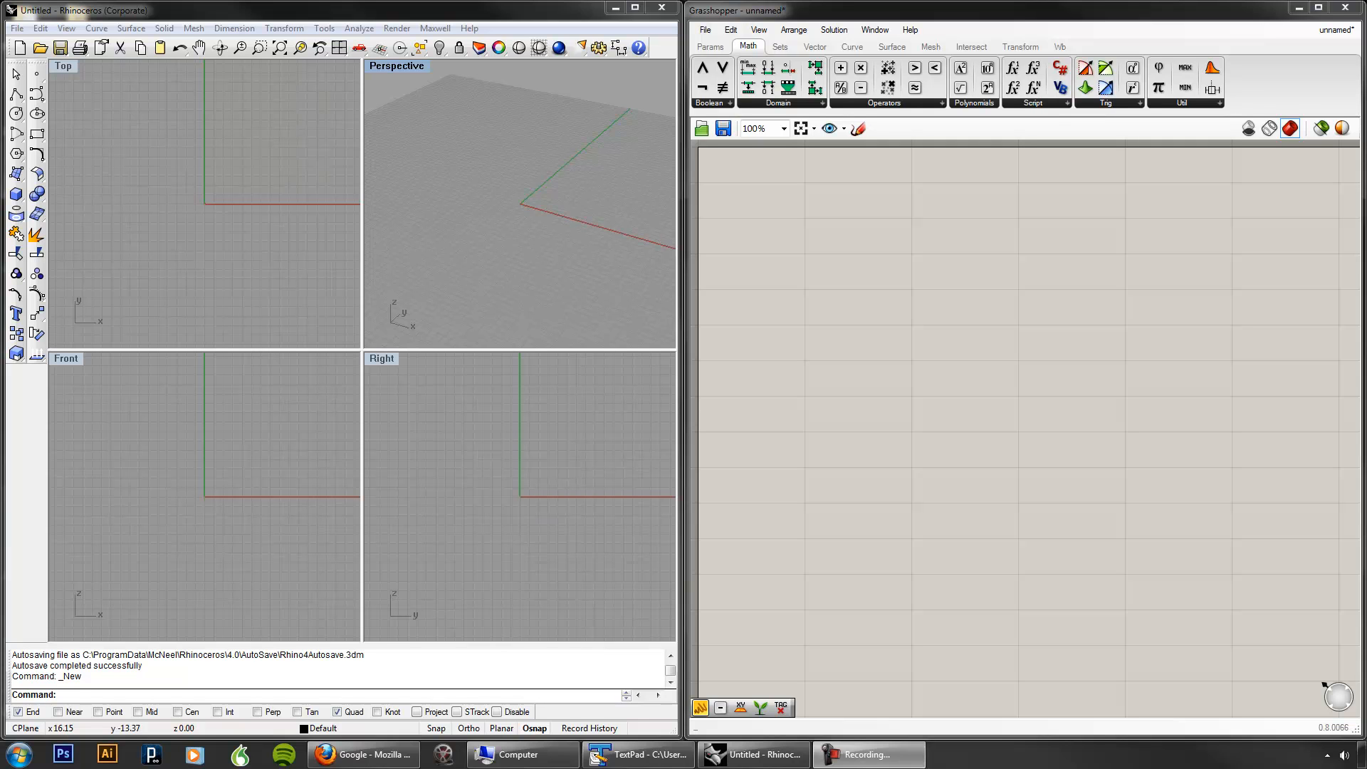
Step: Maximize the Perspective viewport in the modelling window
key(XF86AudioLowerVolume)
double_click(401, 62)
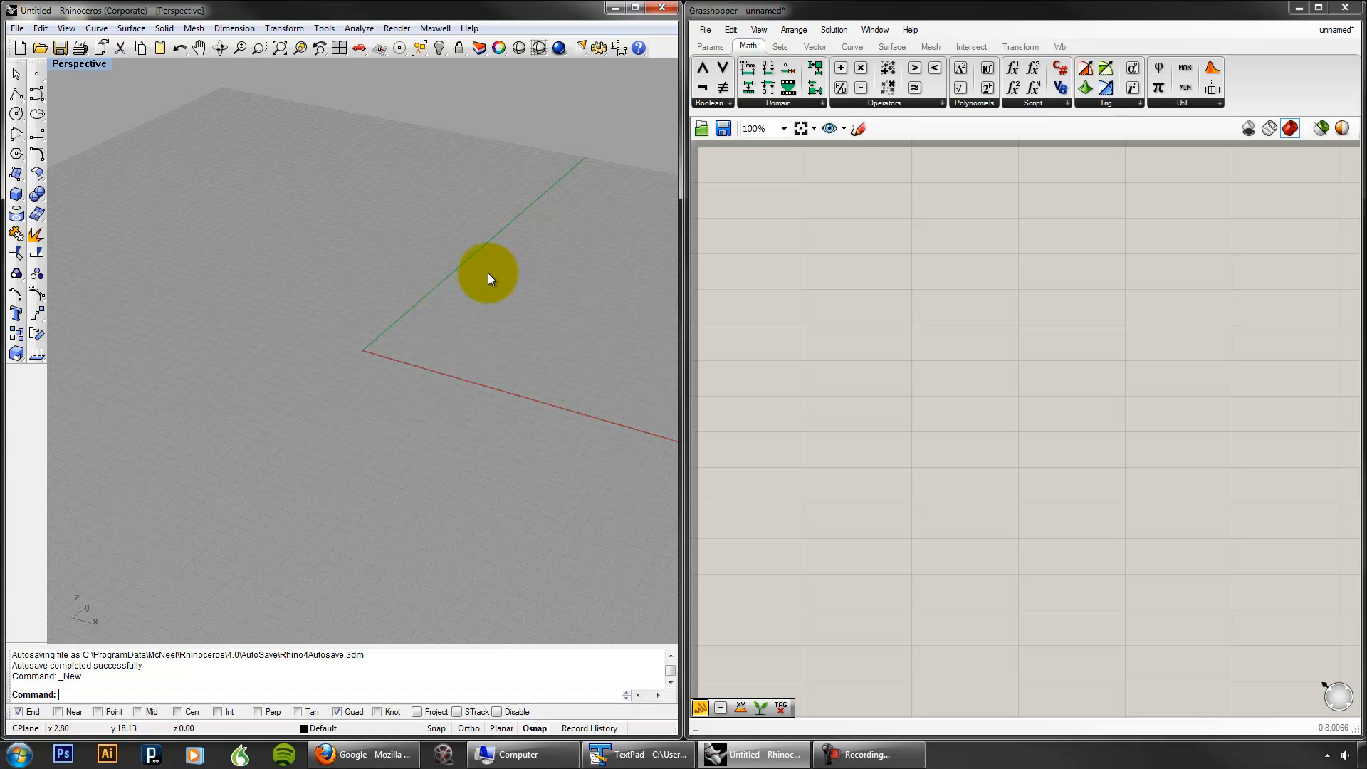
key(XF86AudioLowerVolume)
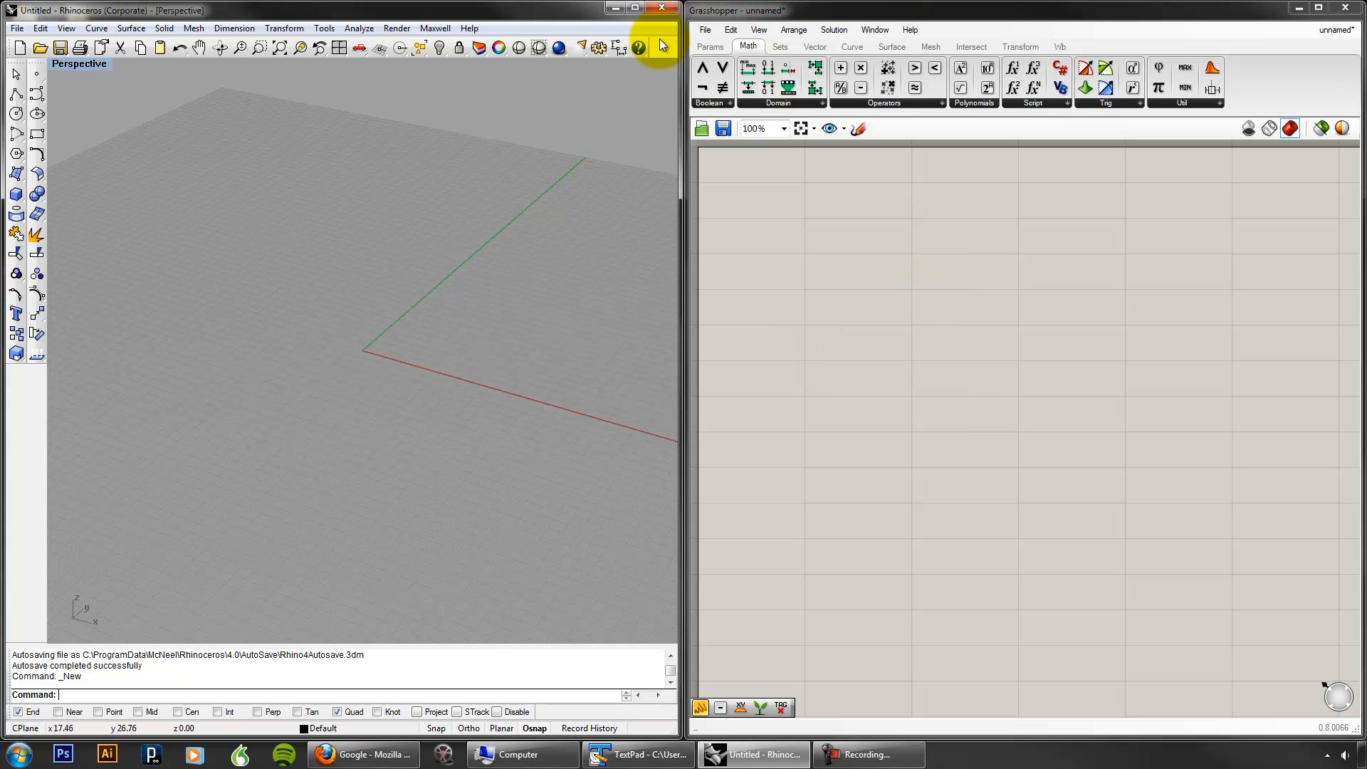
Step: Look through the available component categories, including Surface, Mesh, Intersect, Transform, Curve and Vector
click(891, 47)
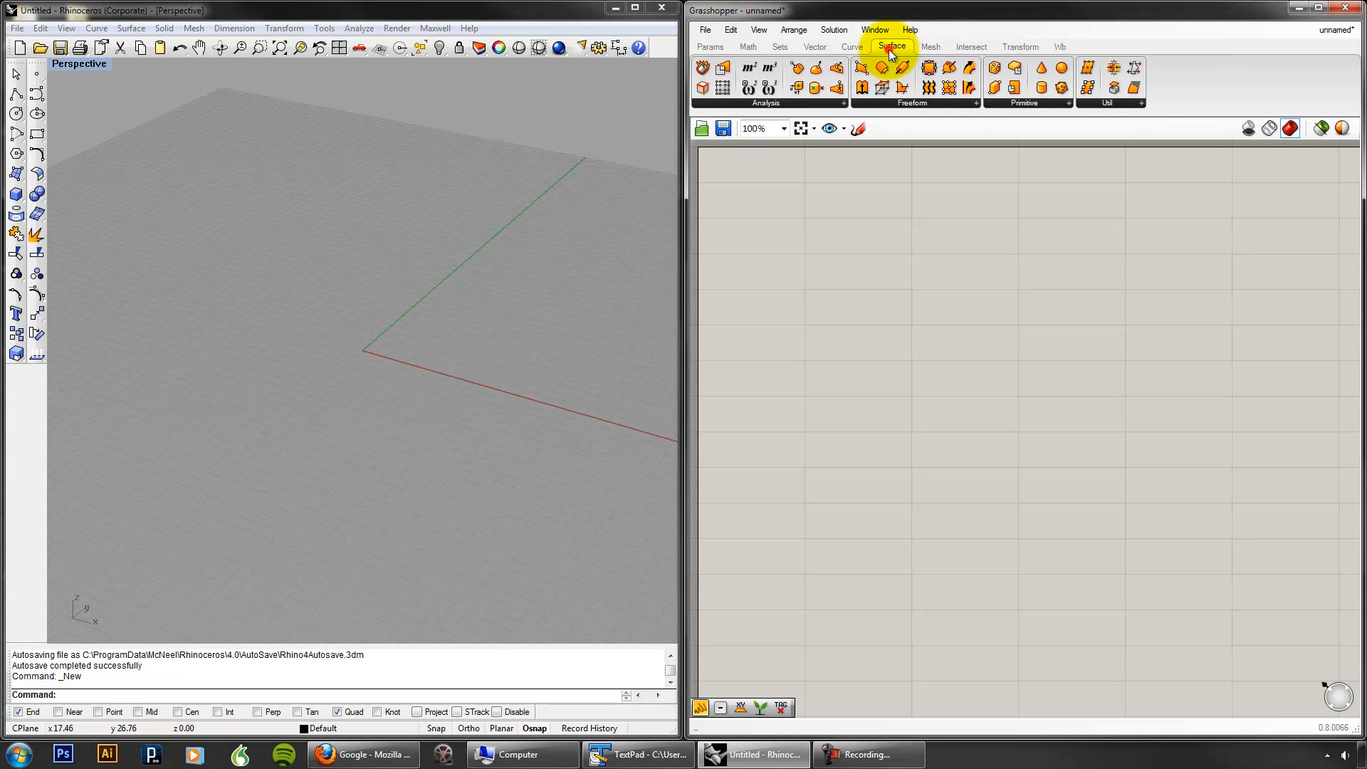
click(929, 47)
click(971, 47)
click(1021, 47)
click(1060, 46)
click(891, 47)
click(852, 47)
click(815, 46)
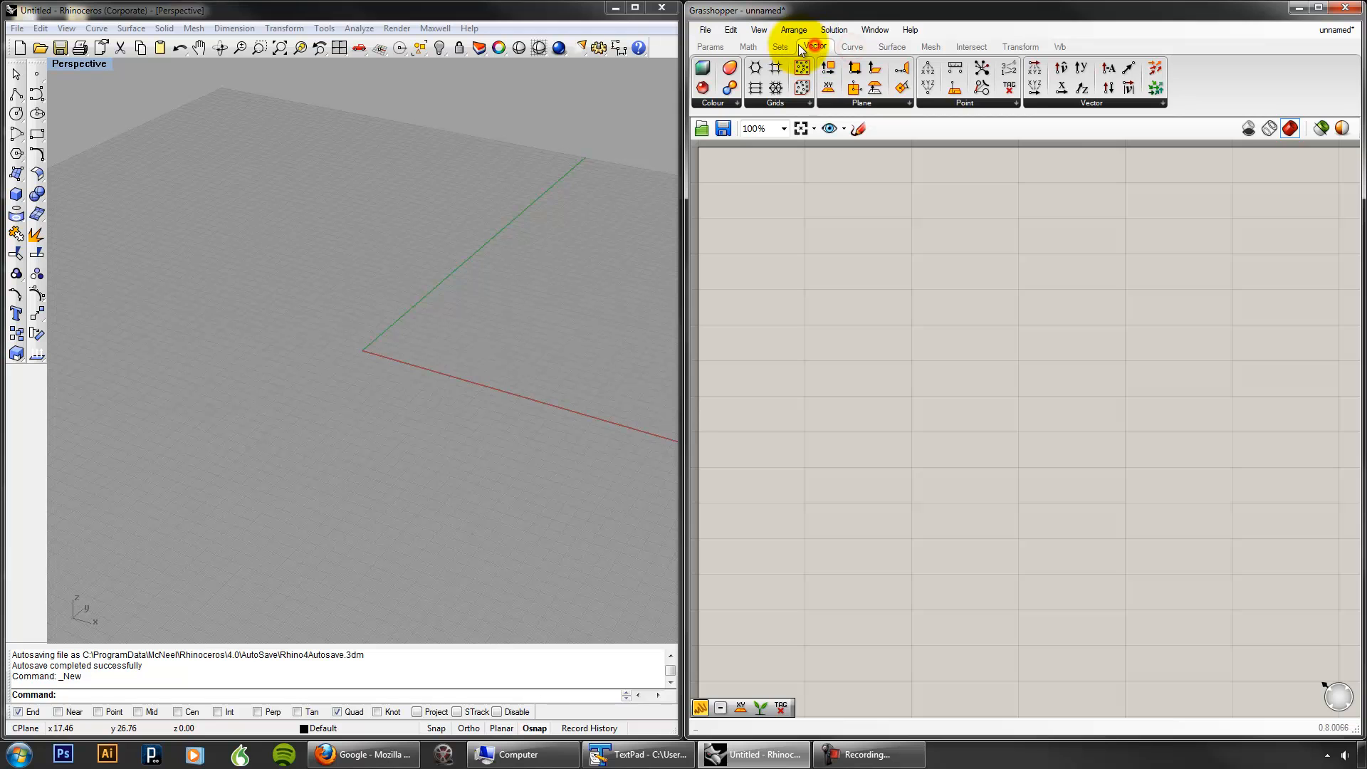
Step: Place a Center Box component from the Surface primitives on the canvas and delete it again
click(887, 46)
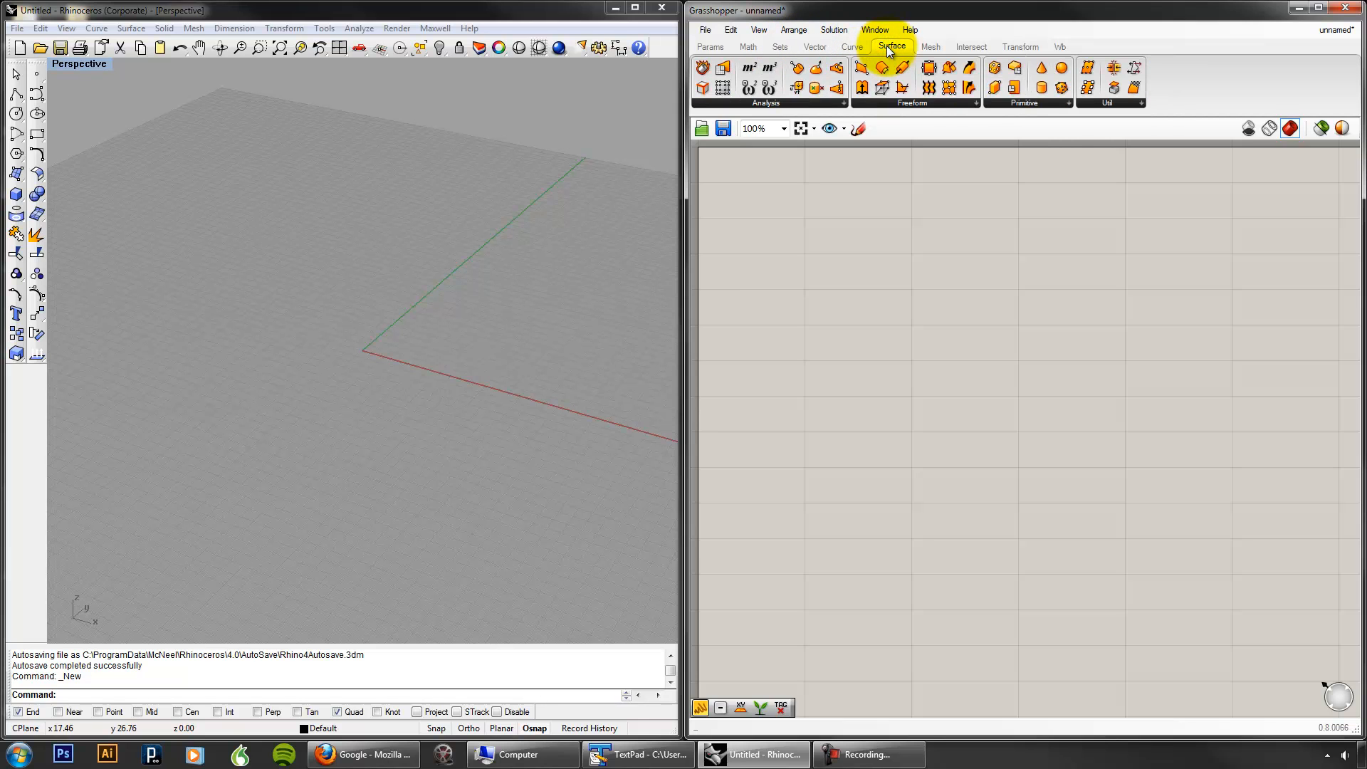
click(1038, 104)
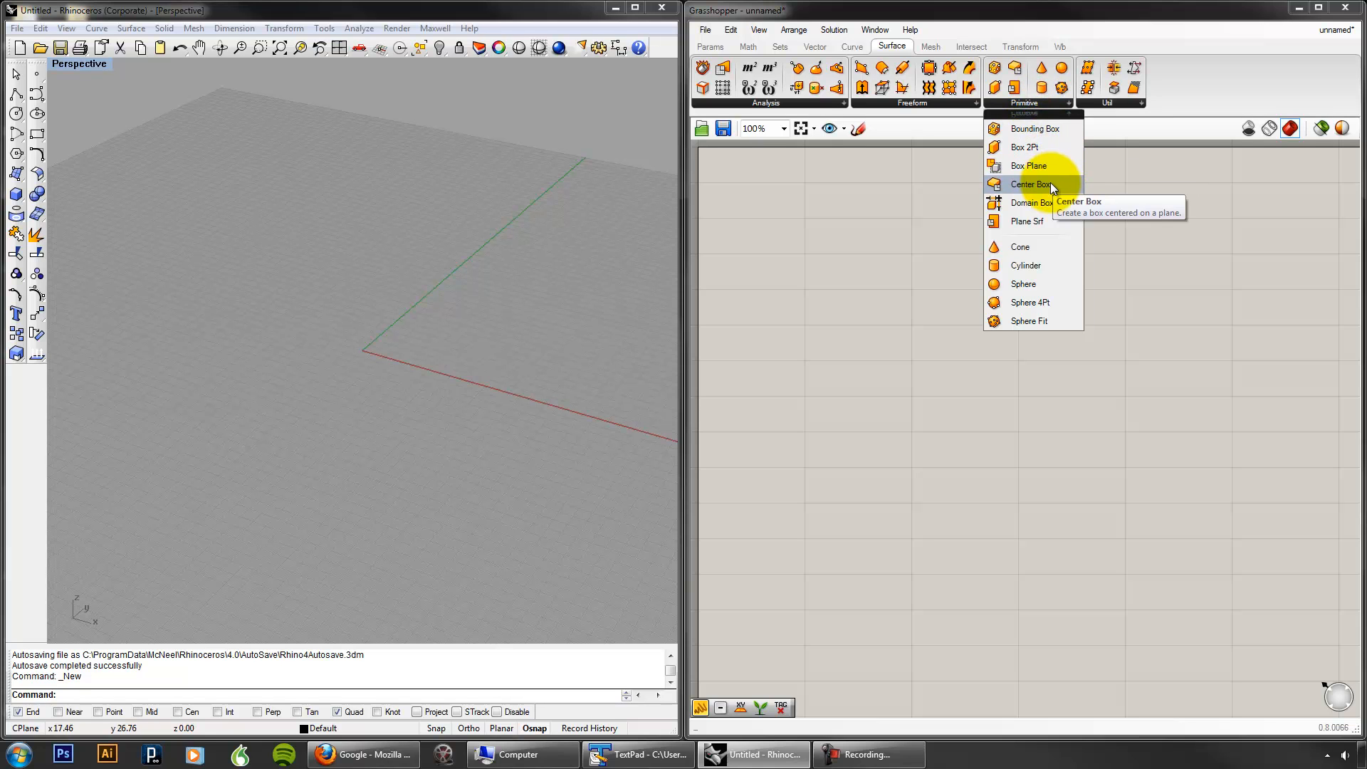
drag(1050, 184, 923, 344)
scroll(954, 370, up, 5)
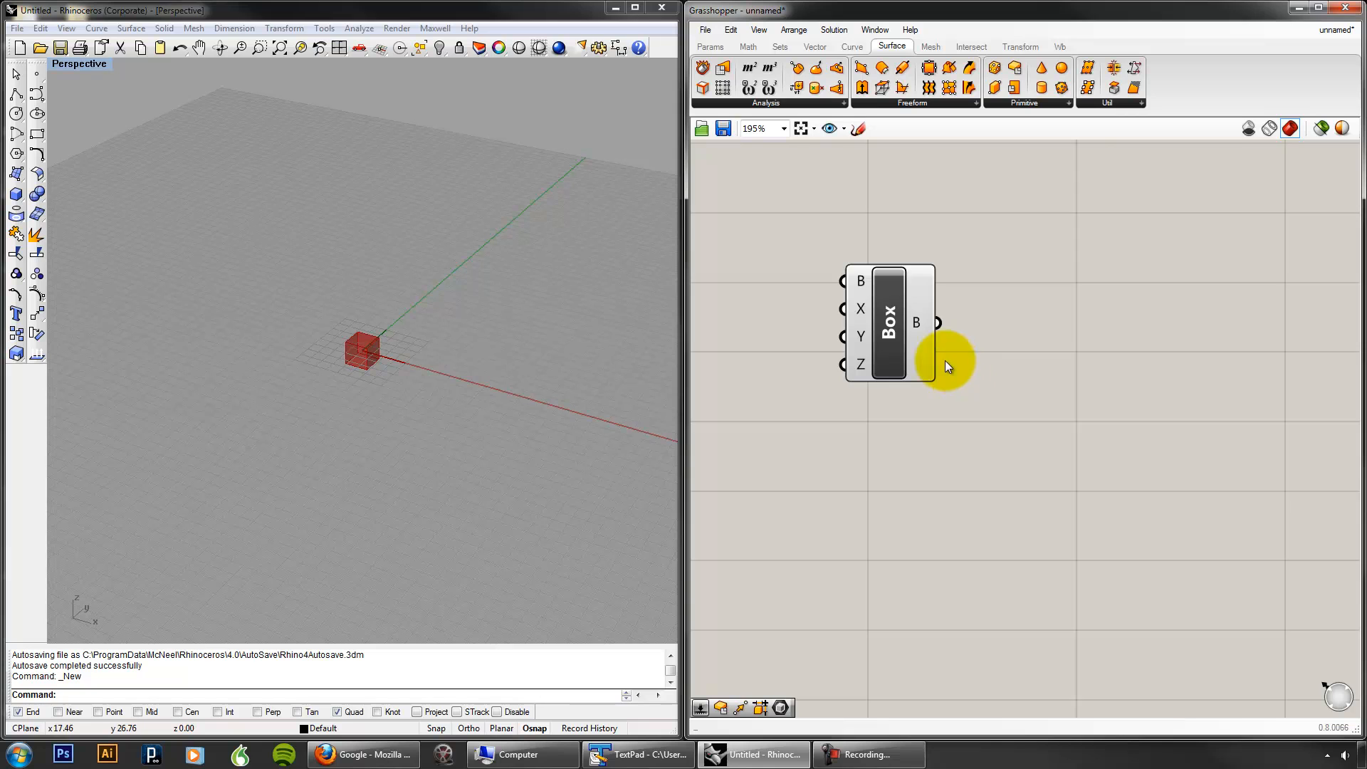
scroll(1078, 408, down, 1)
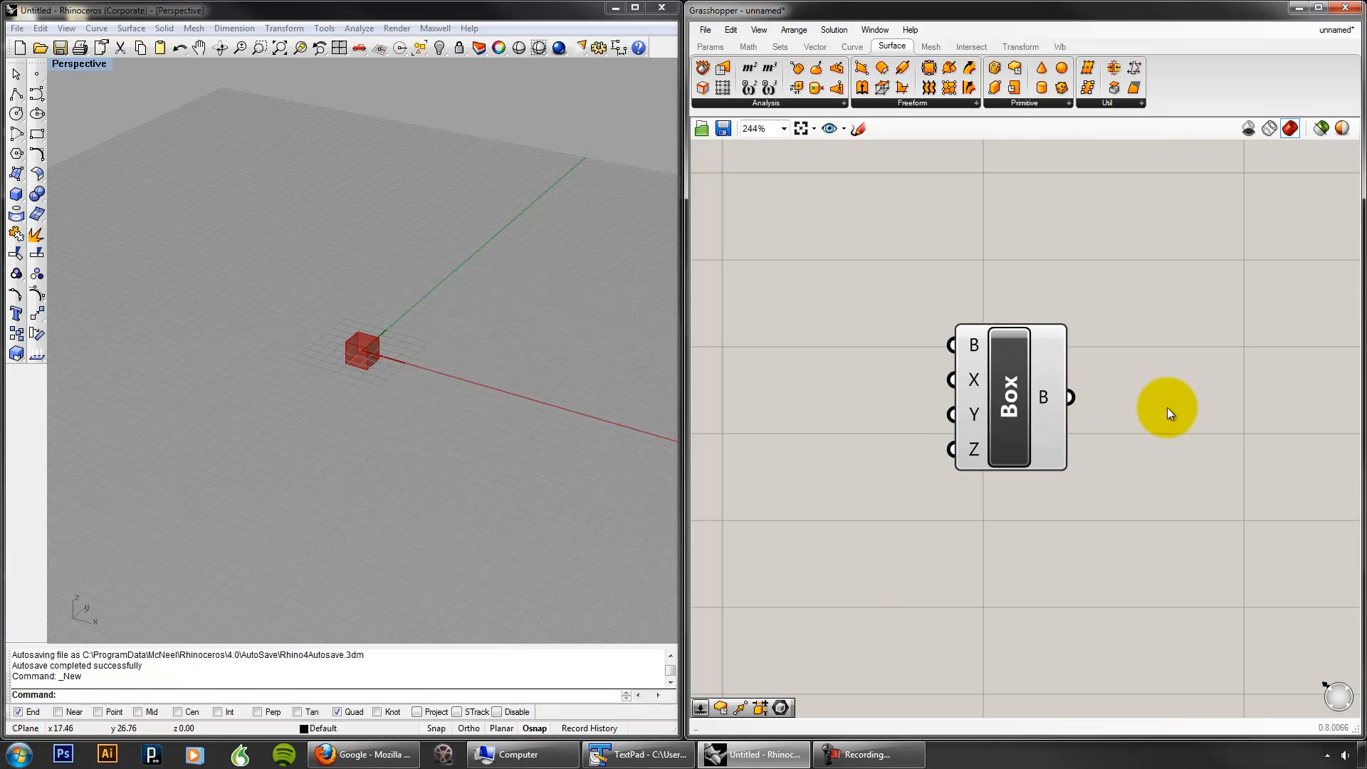
click(980, 388)
key(Delete)
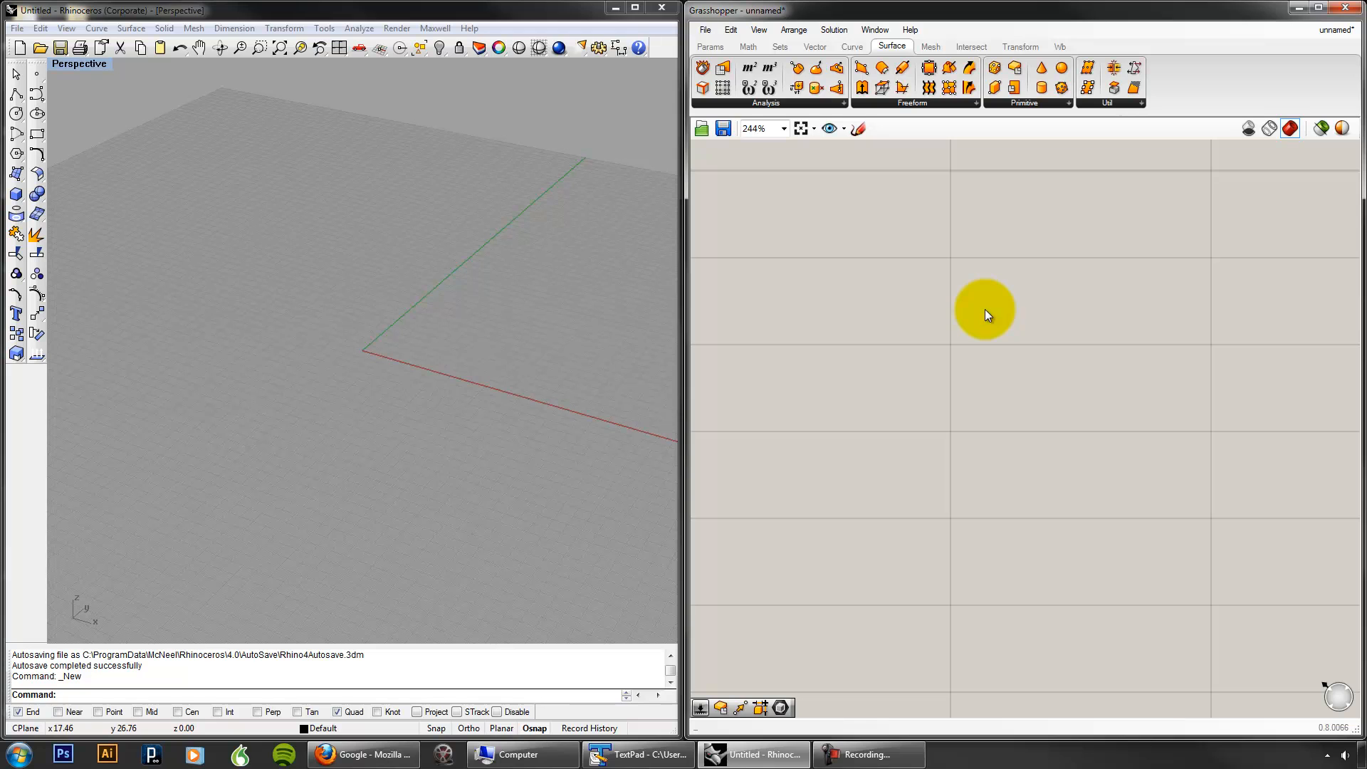
Step: Search the components for "box" and place a Center Box in the middle of the canvas
double_click(984, 311)
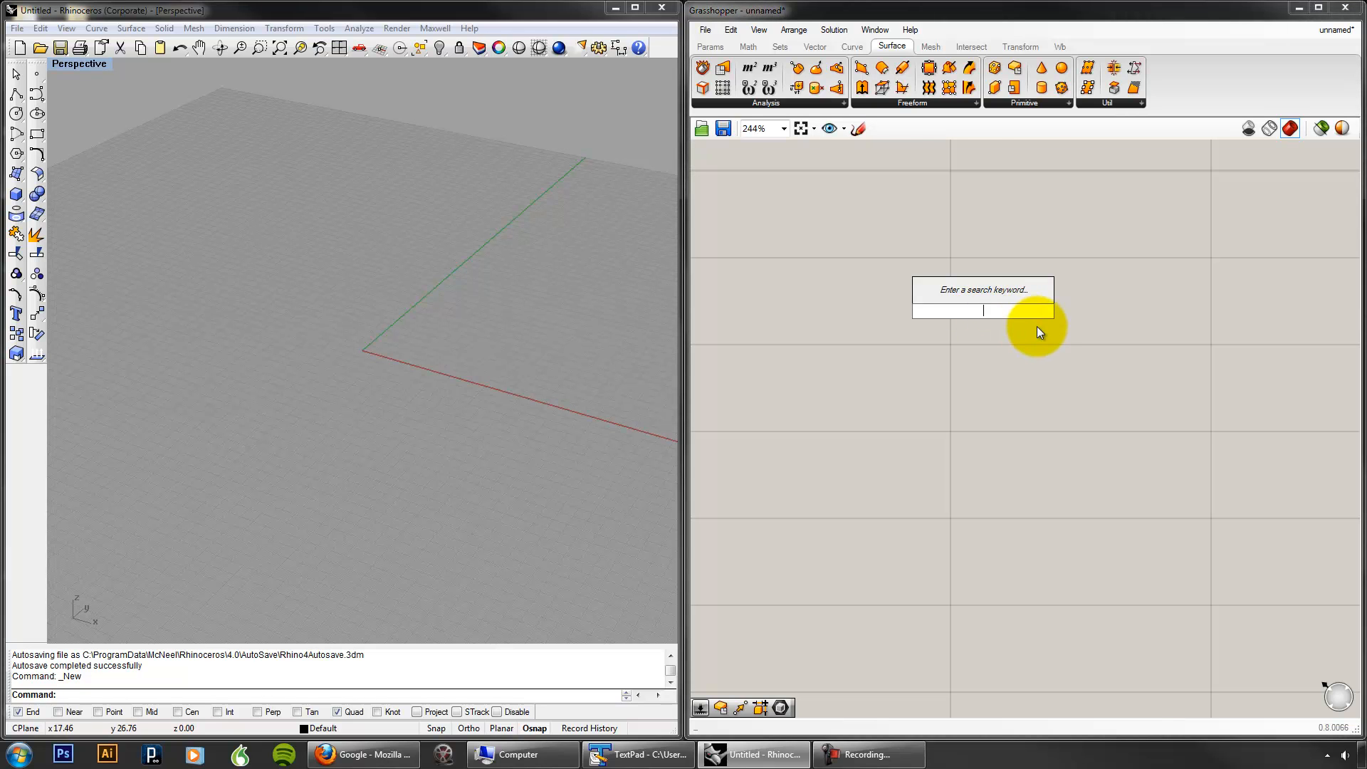
text(box)
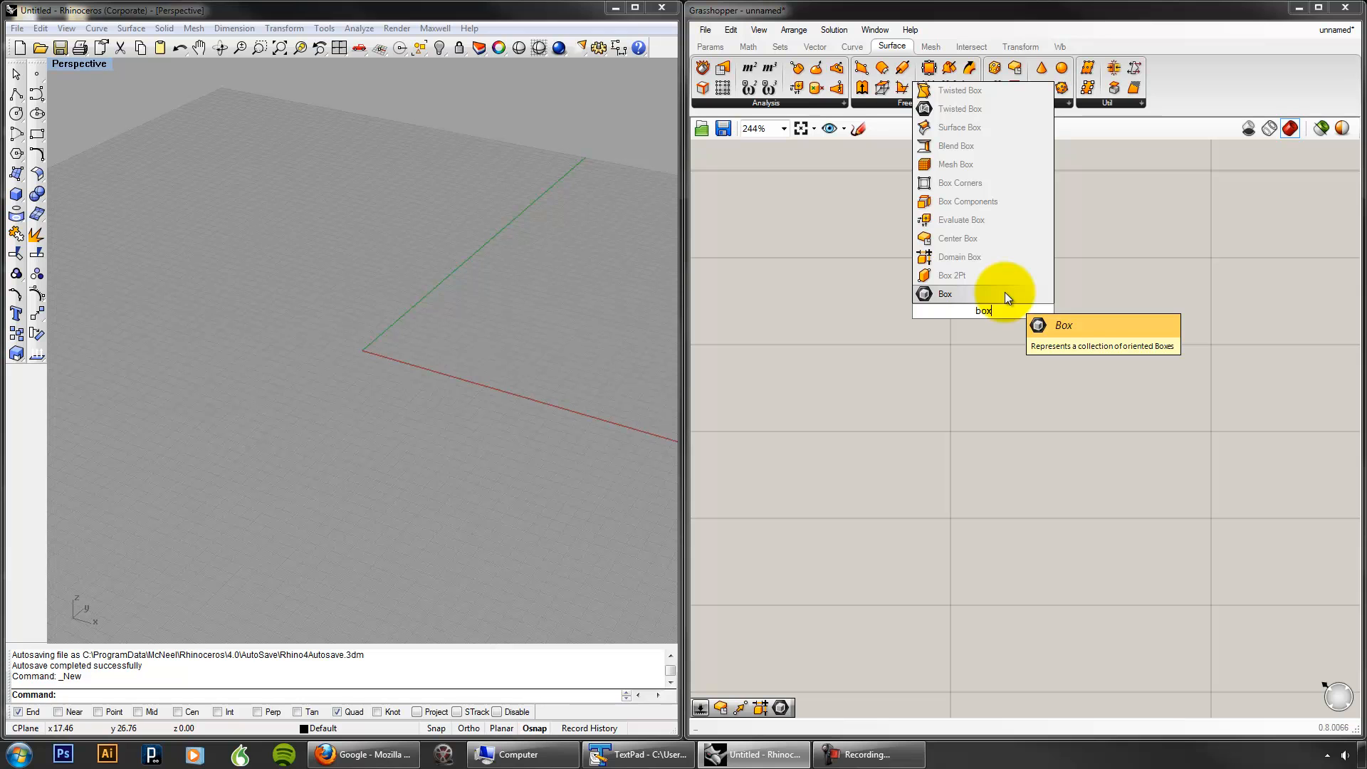
click(972, 239)
scroll(1126, 344, down, 2)
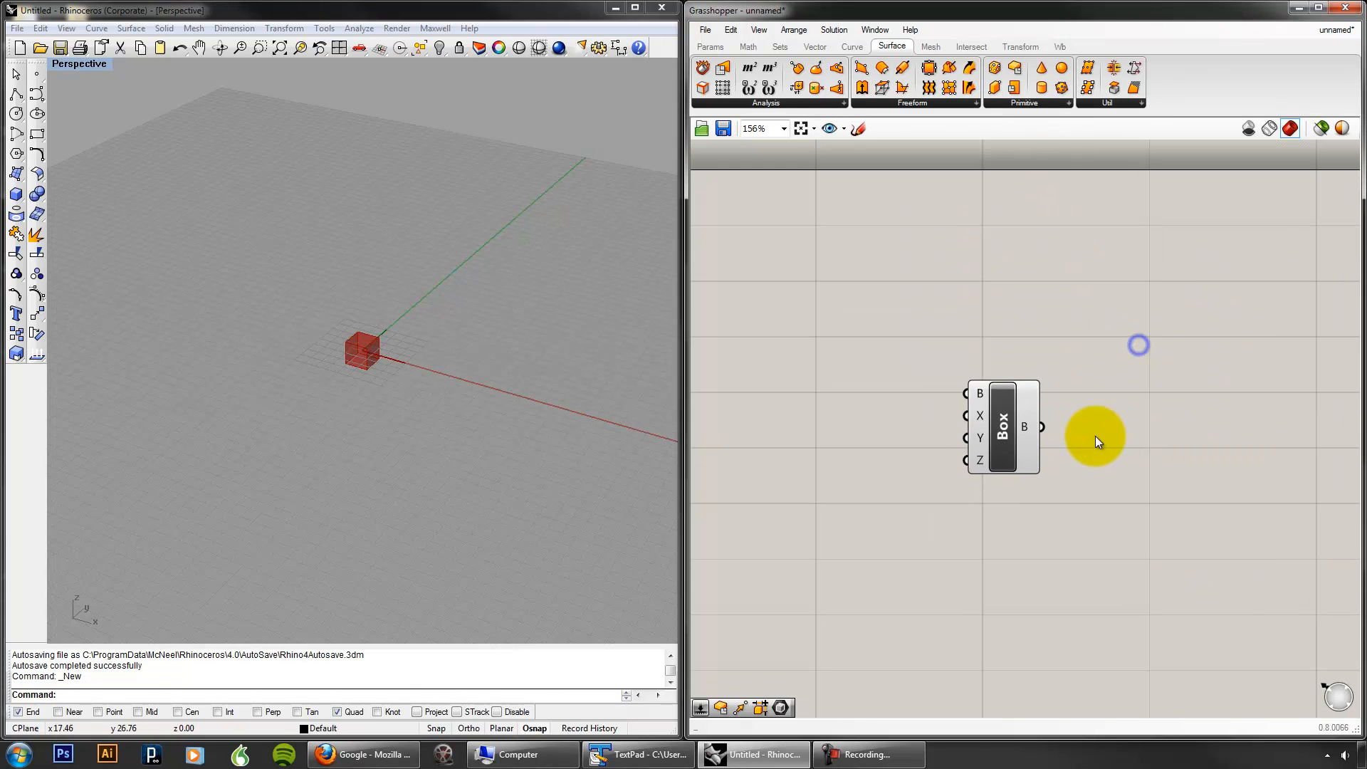
drag(976, 425, 992, 399)
scroll(1101, 404, up, 2)
right_drag(1109, 404, 1164, 408)
click(1193, 408)
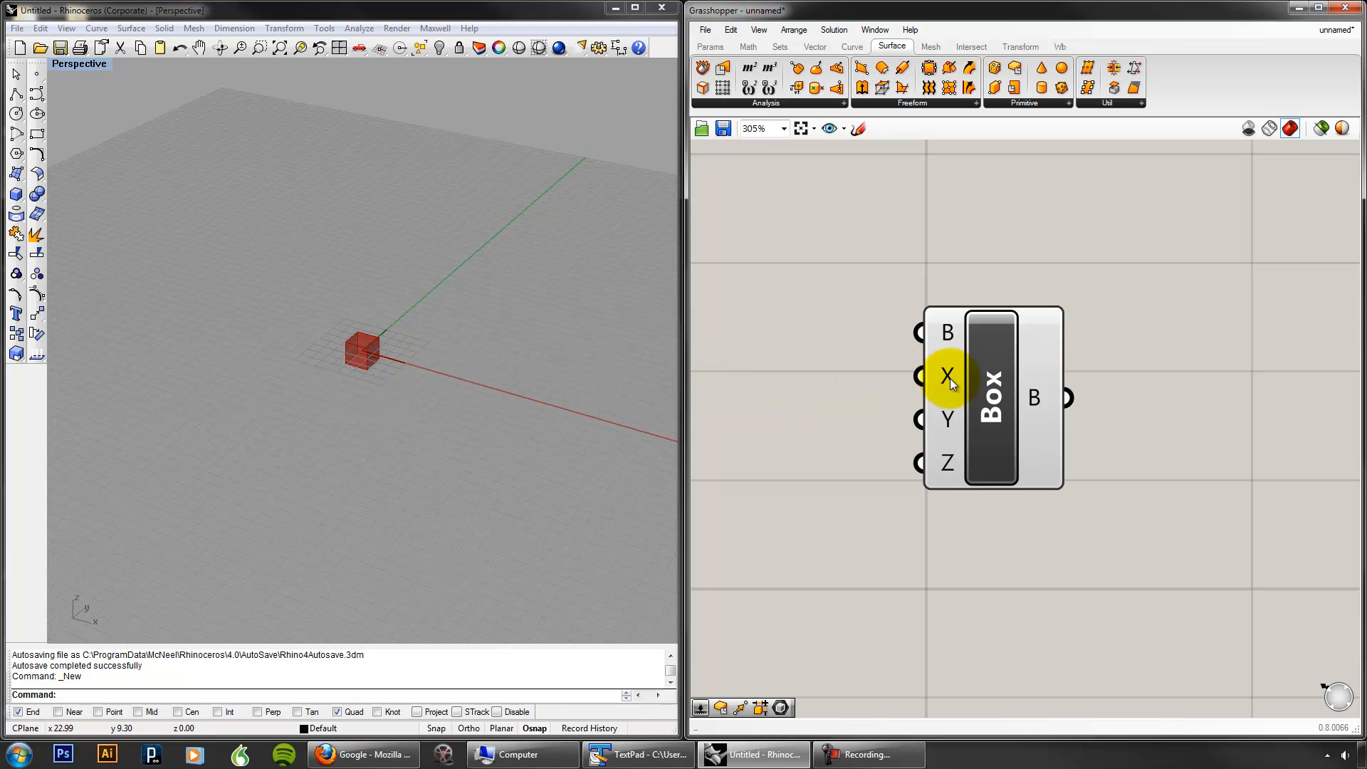
Step: Inspect the descriptions of the Center Box's X and base plane inputs and its box output
mouse_move(950, 379)
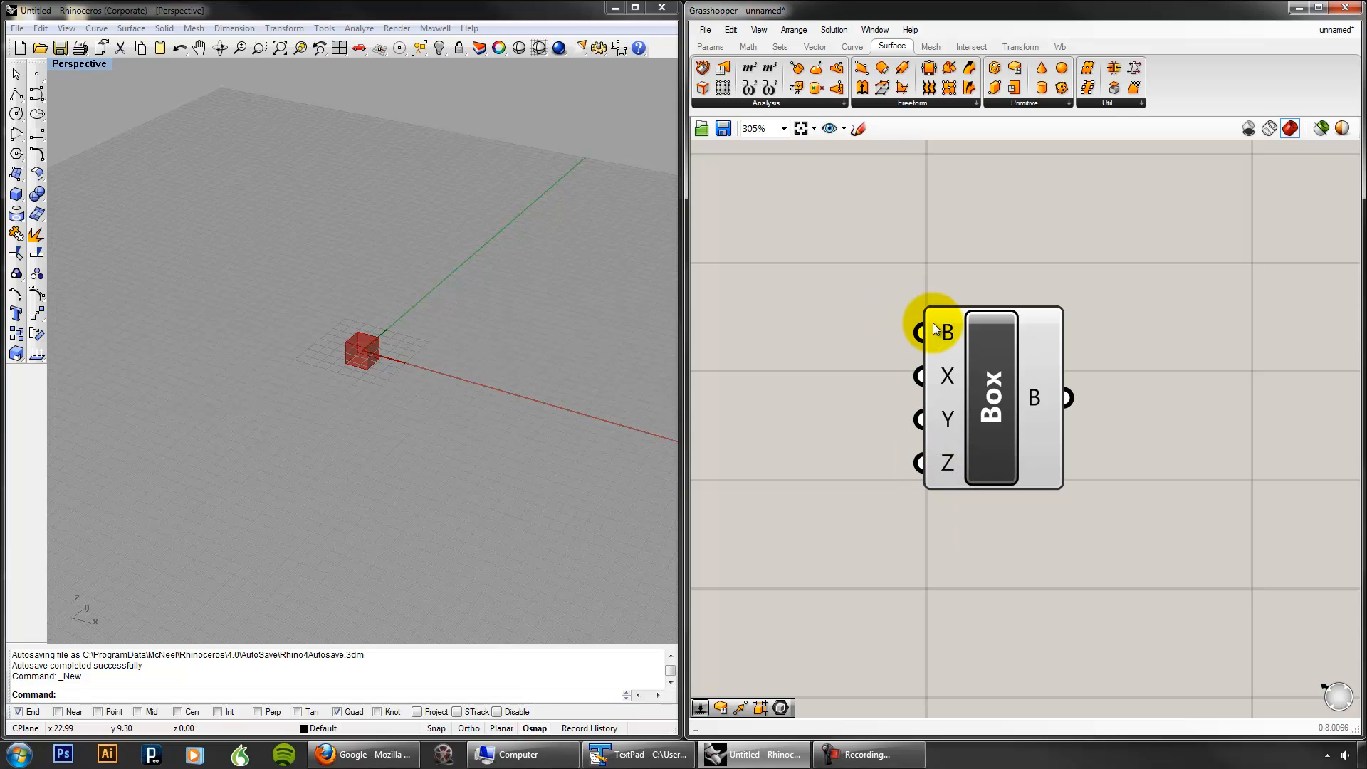
mouse_move(953, 331)
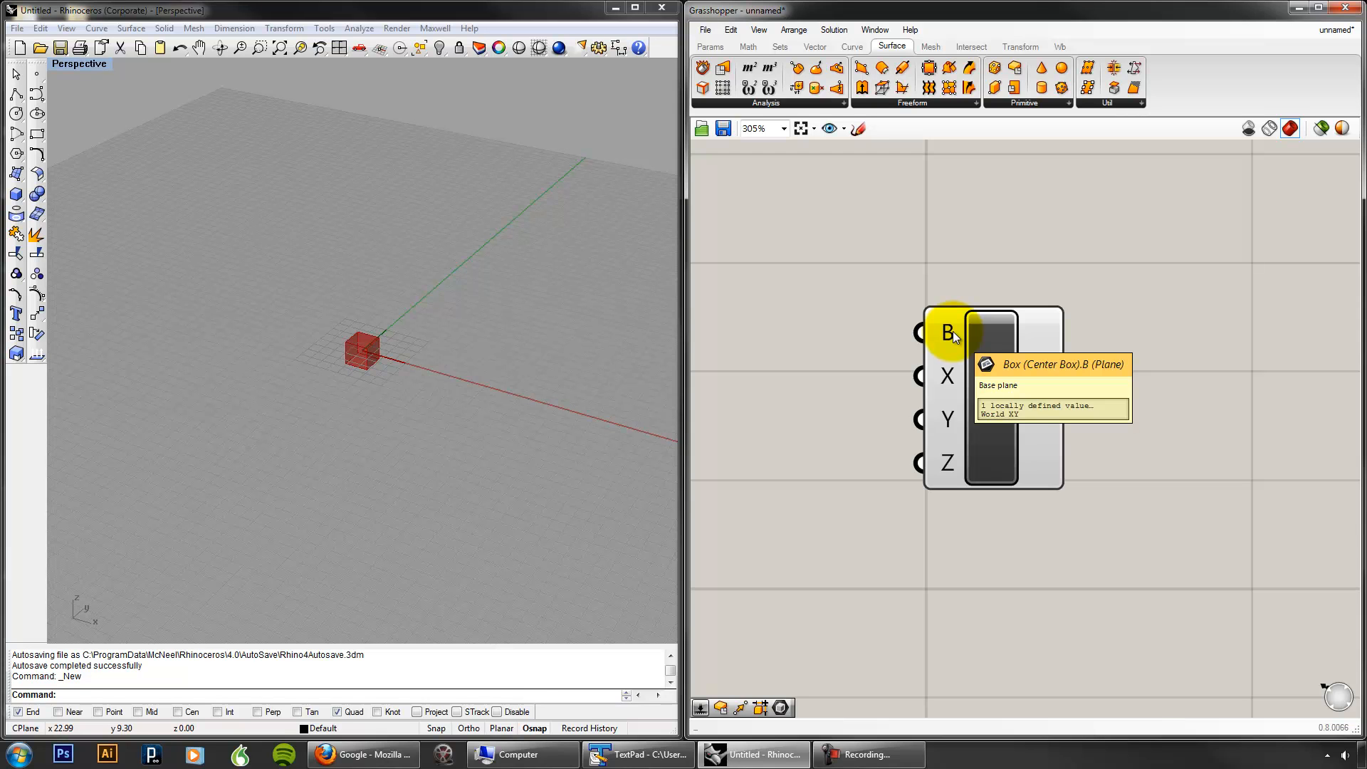
mouse_move(1039, 396)
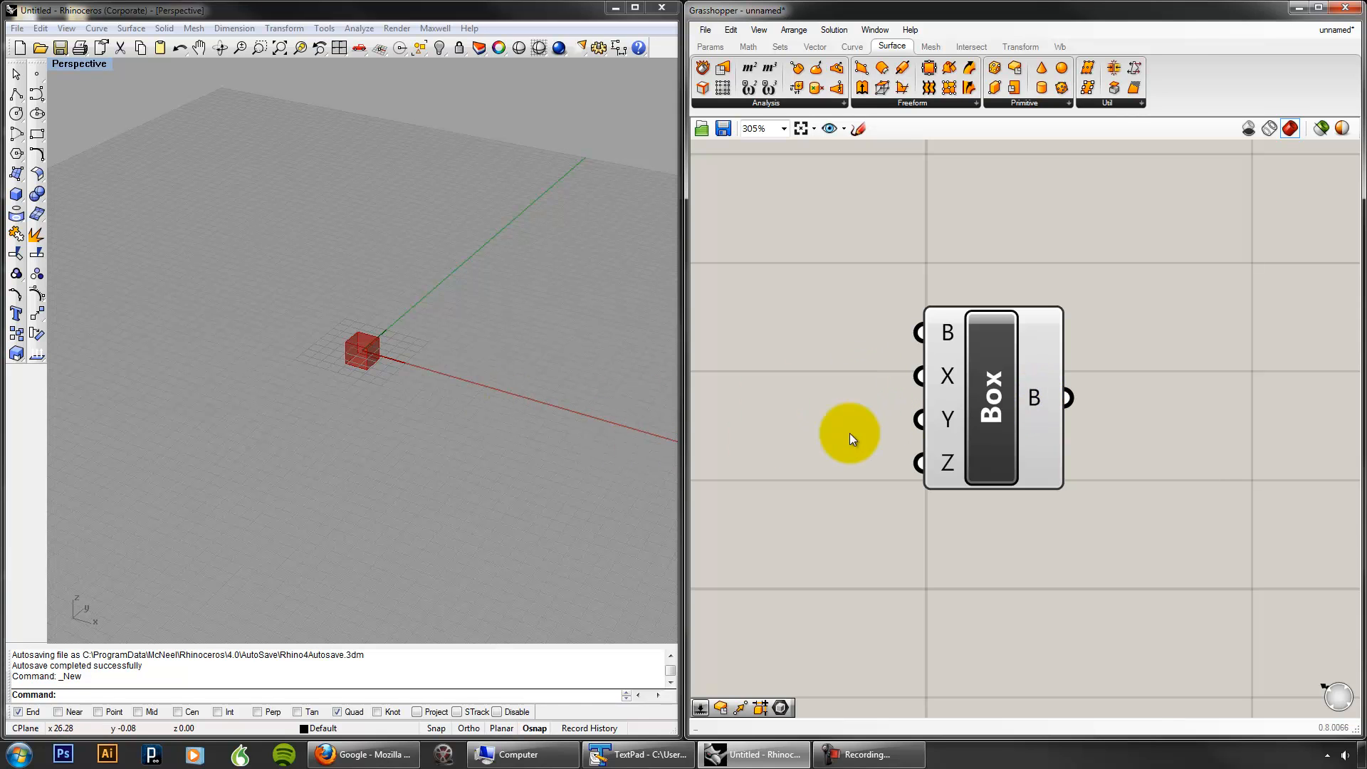
Step: Examine the box preview up close from several angles and in the Front view
click(984, 407)
right_drag(304, 473, 381, 404)
scroll(396, 326, up, 4)
click(784, 396)
right_drag(424, 475, 467, 403)
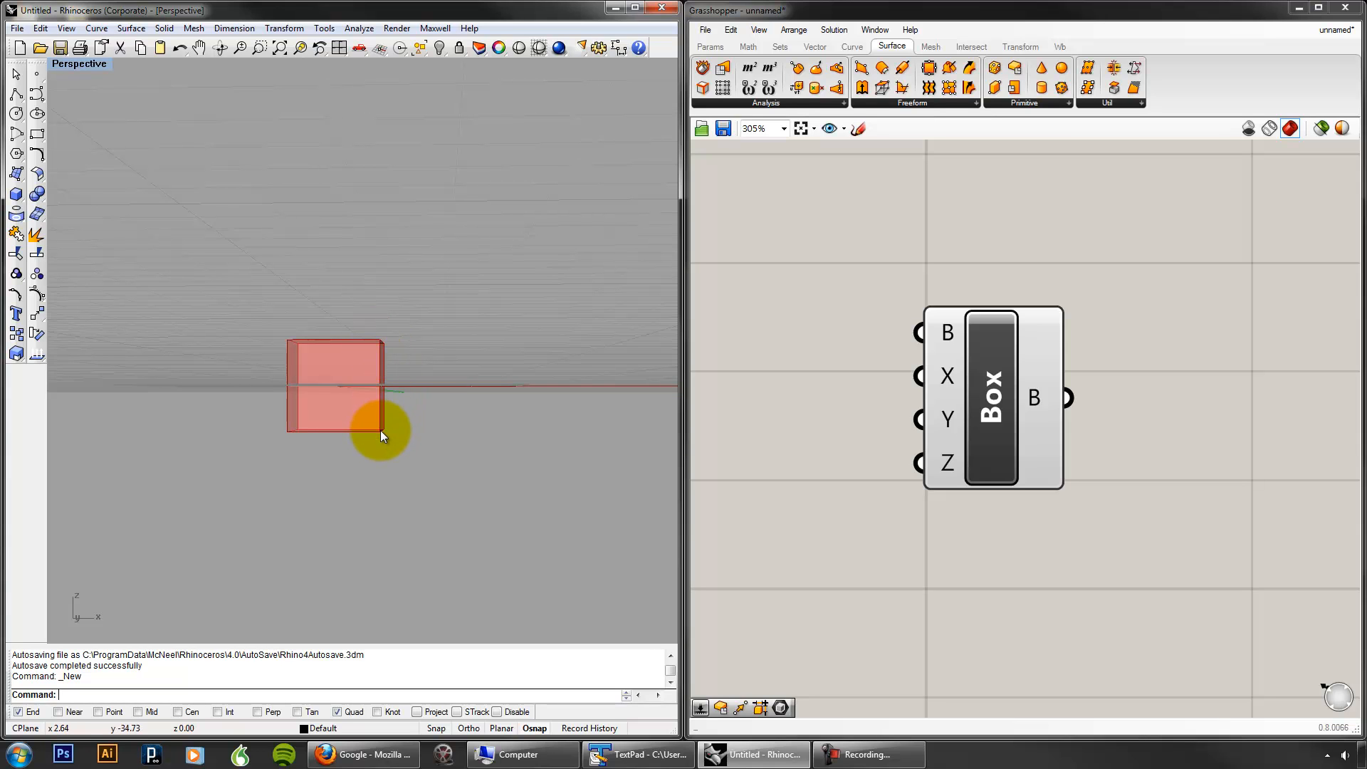
text(Front)
key(Return)
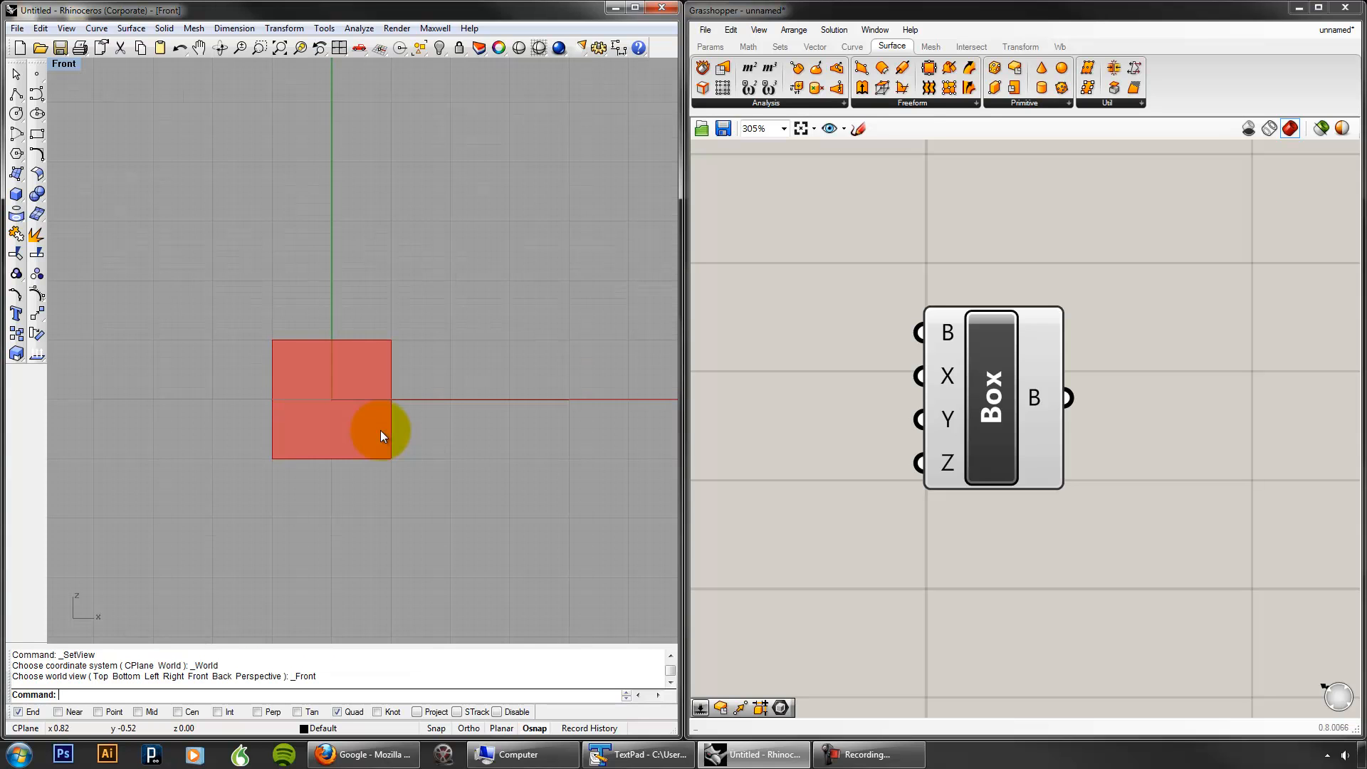
scroll(380, 430, up, 8)
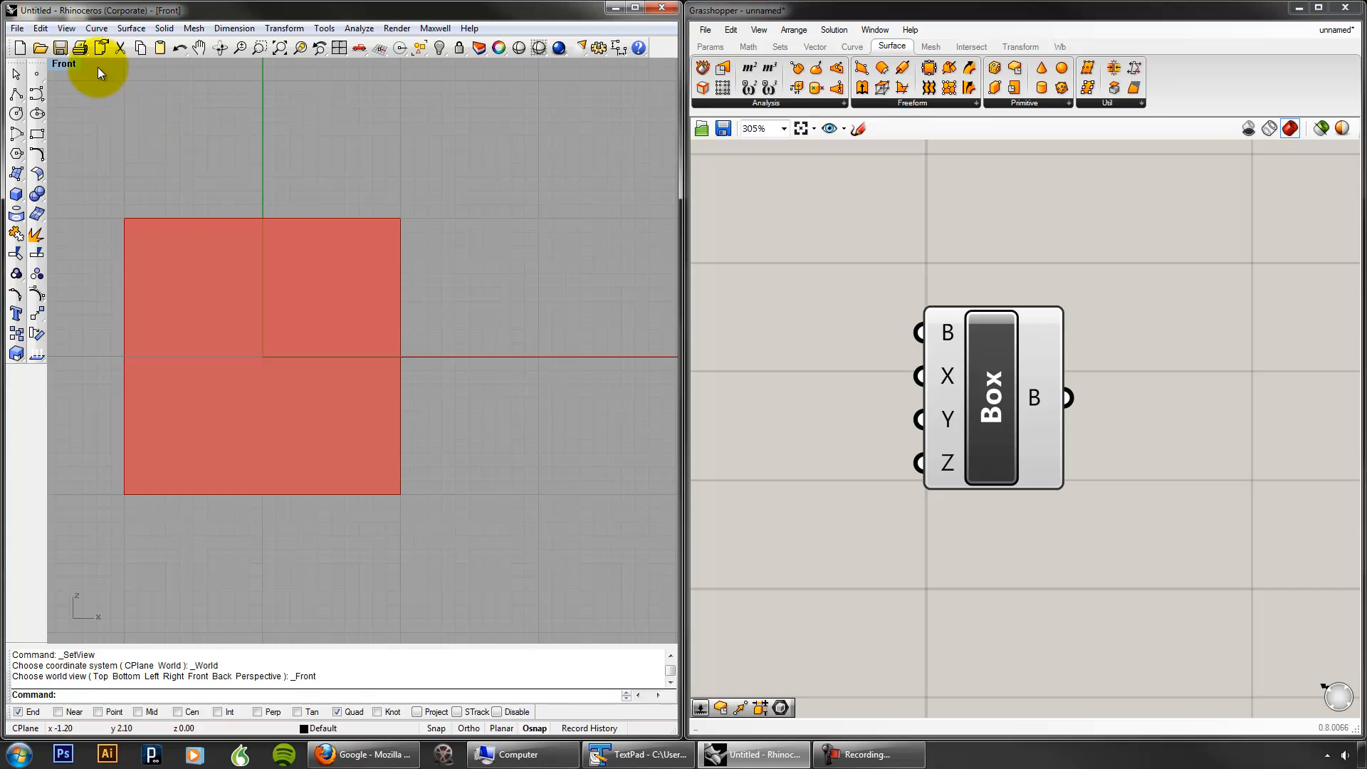
Step: Examine the box preview in the Top view and return the viewport to a close Perspective view
click(65, 63)
mouse_move(94, 235)
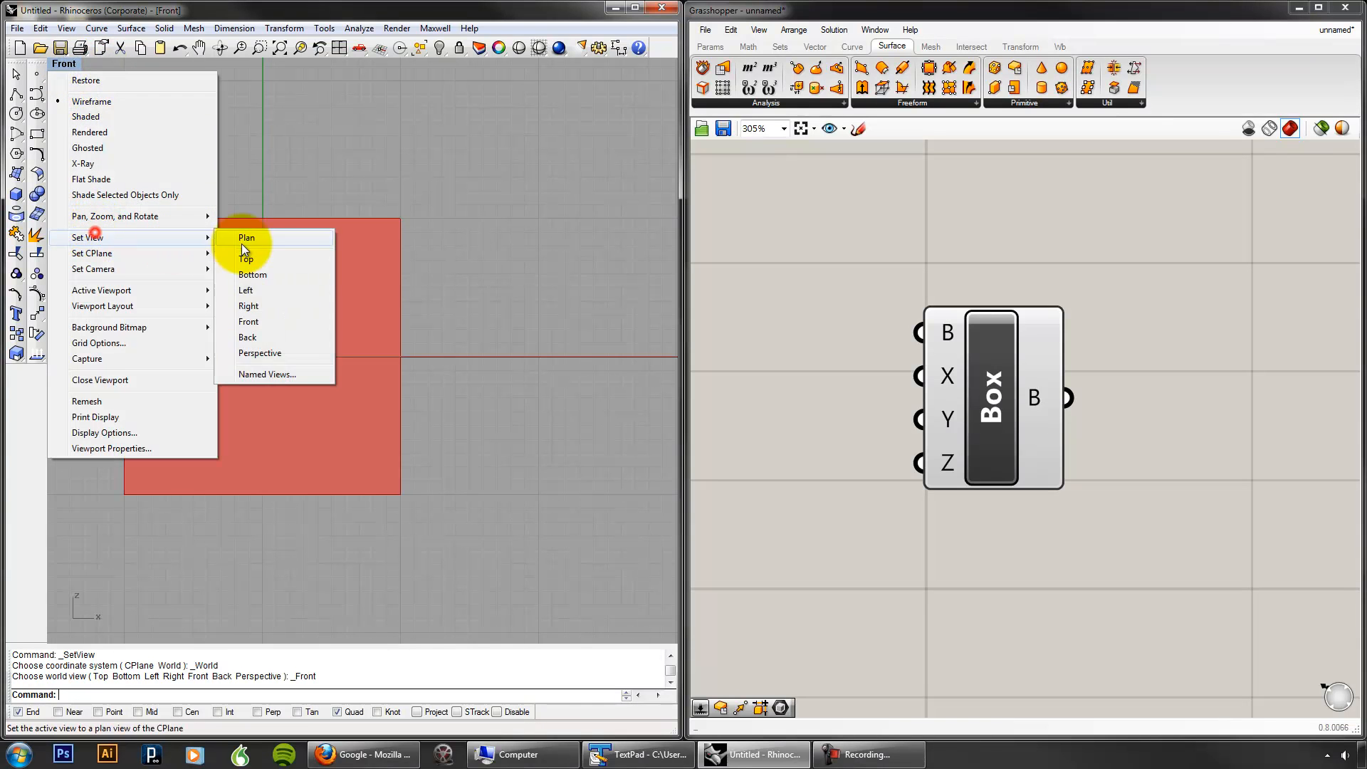
click(280, 349)
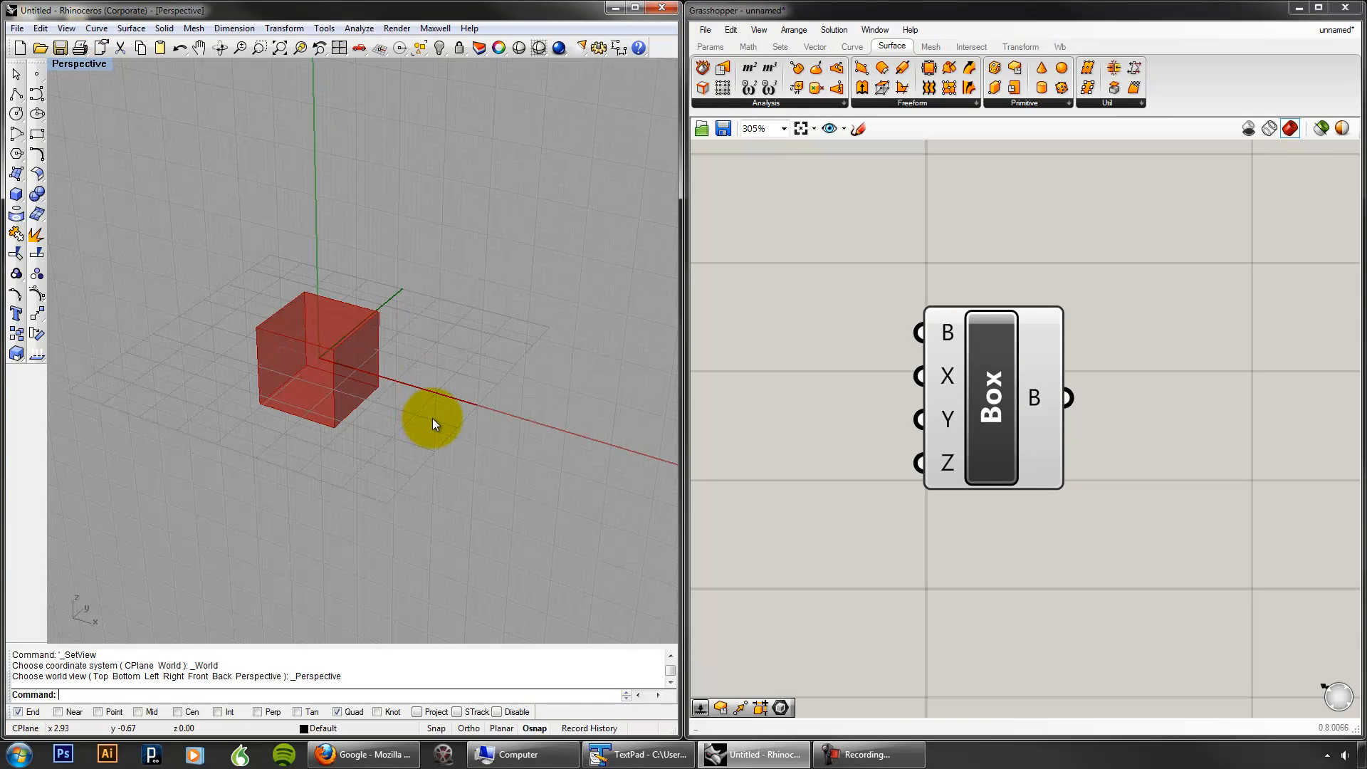
text(Top)
key(Return)
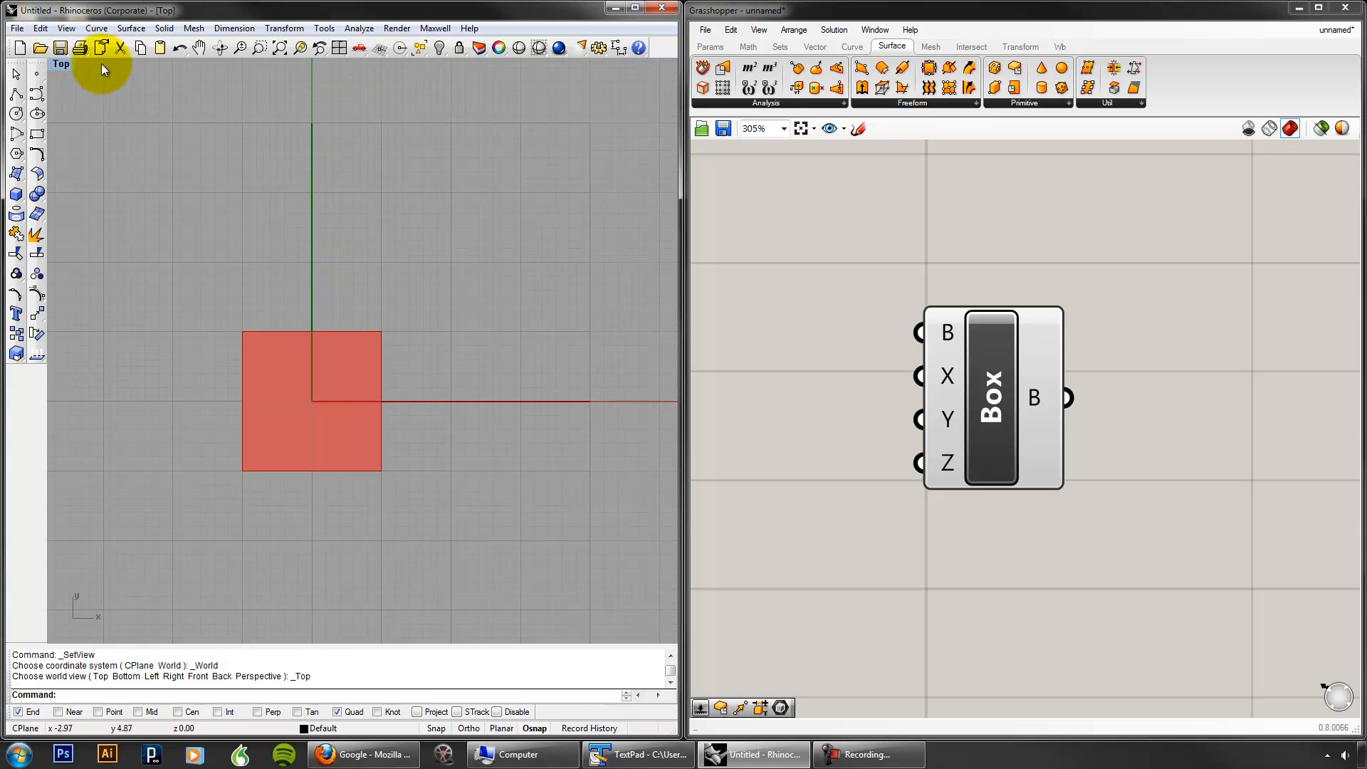
right_click(72, 62)
mouse_move(135, 237)
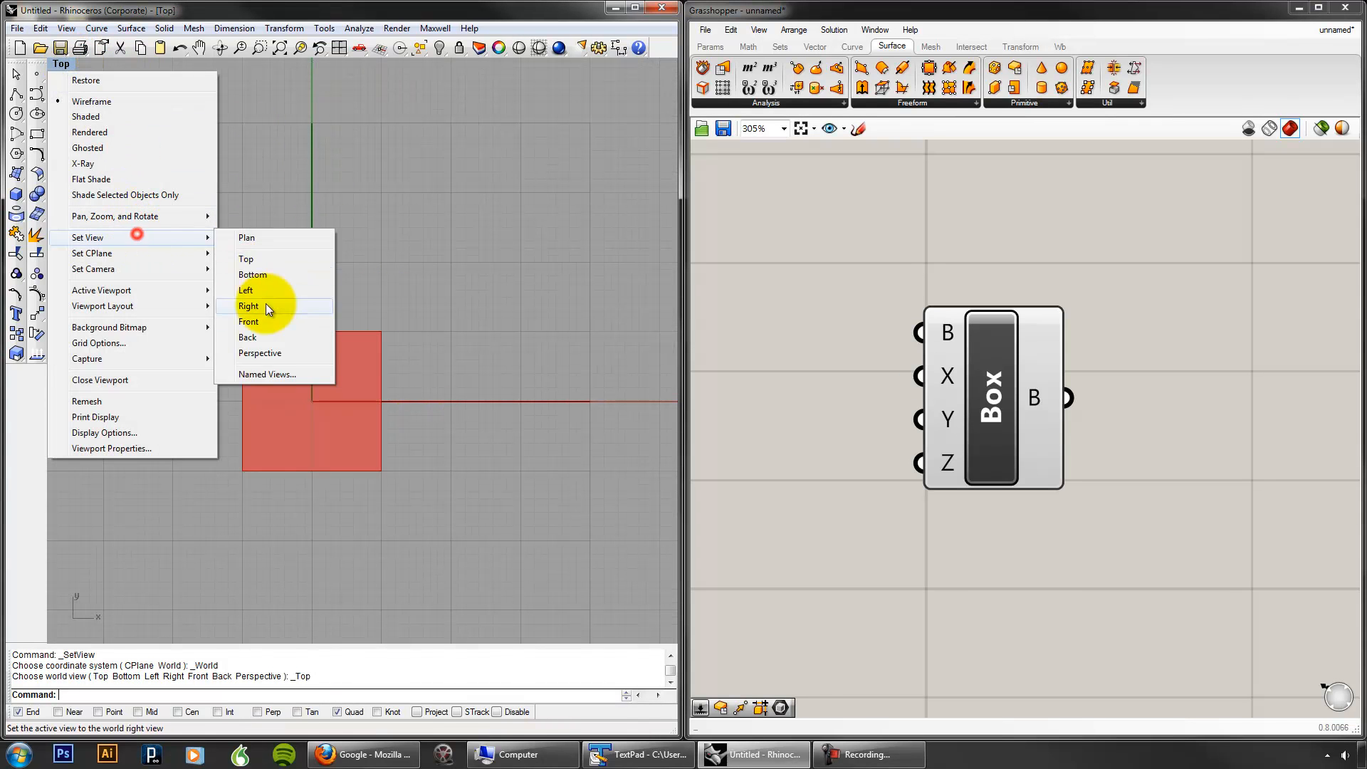
click(267, 349)
right_drag(450, 434, 531, 440)
scroll(468, 422, up, 4)
Step: Move the Center Box aside to make room and place a Number Slider in front of its inputs
drag(1010, 399, 1087, 400)
click(831, 374)
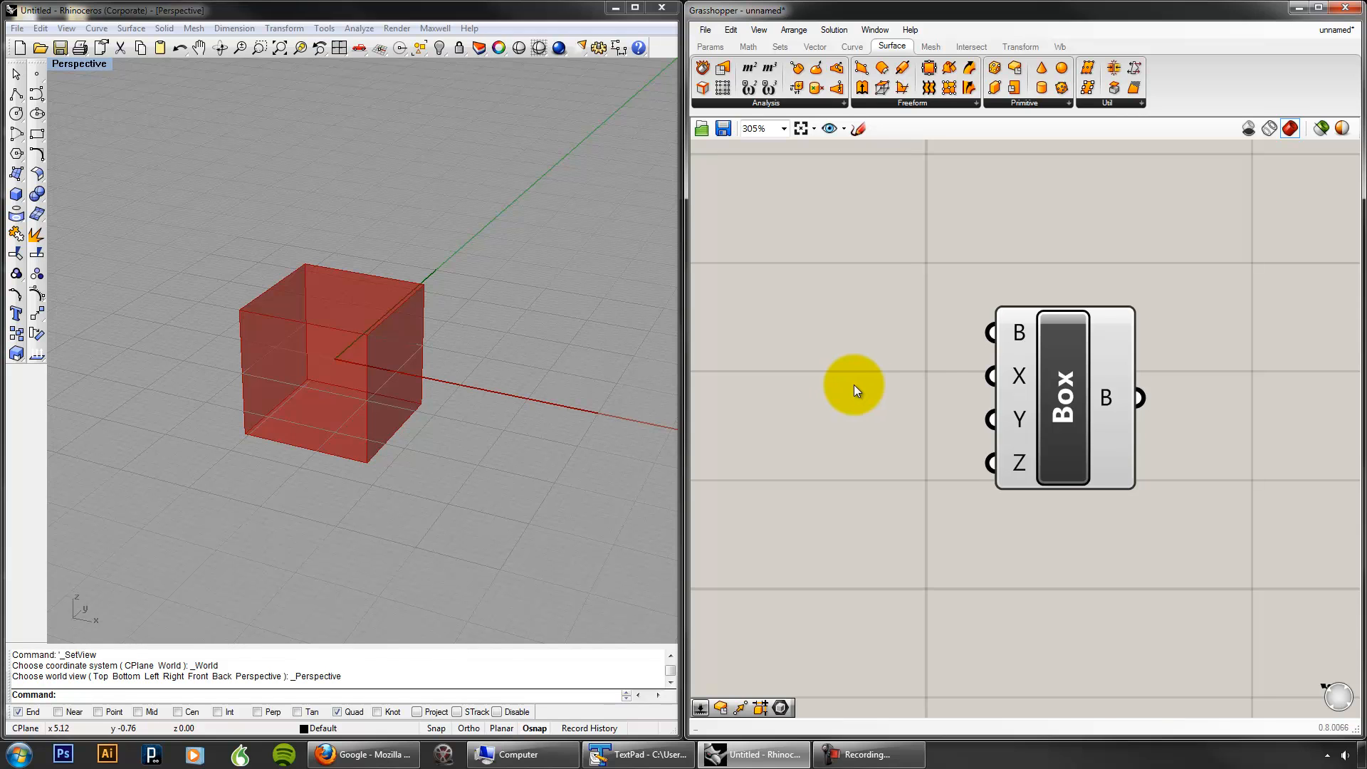
scroll(853, 385, down, 2)
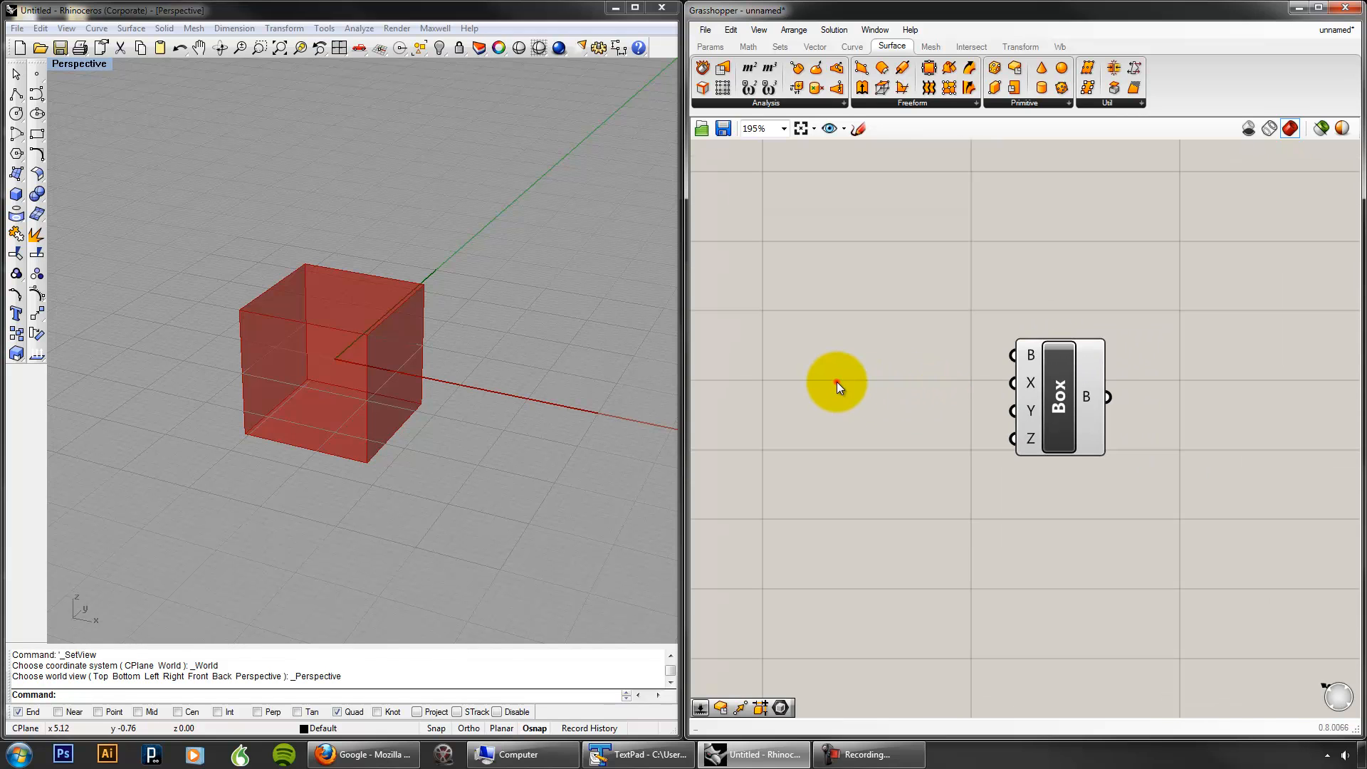
double_click(836, 381)
text(num)
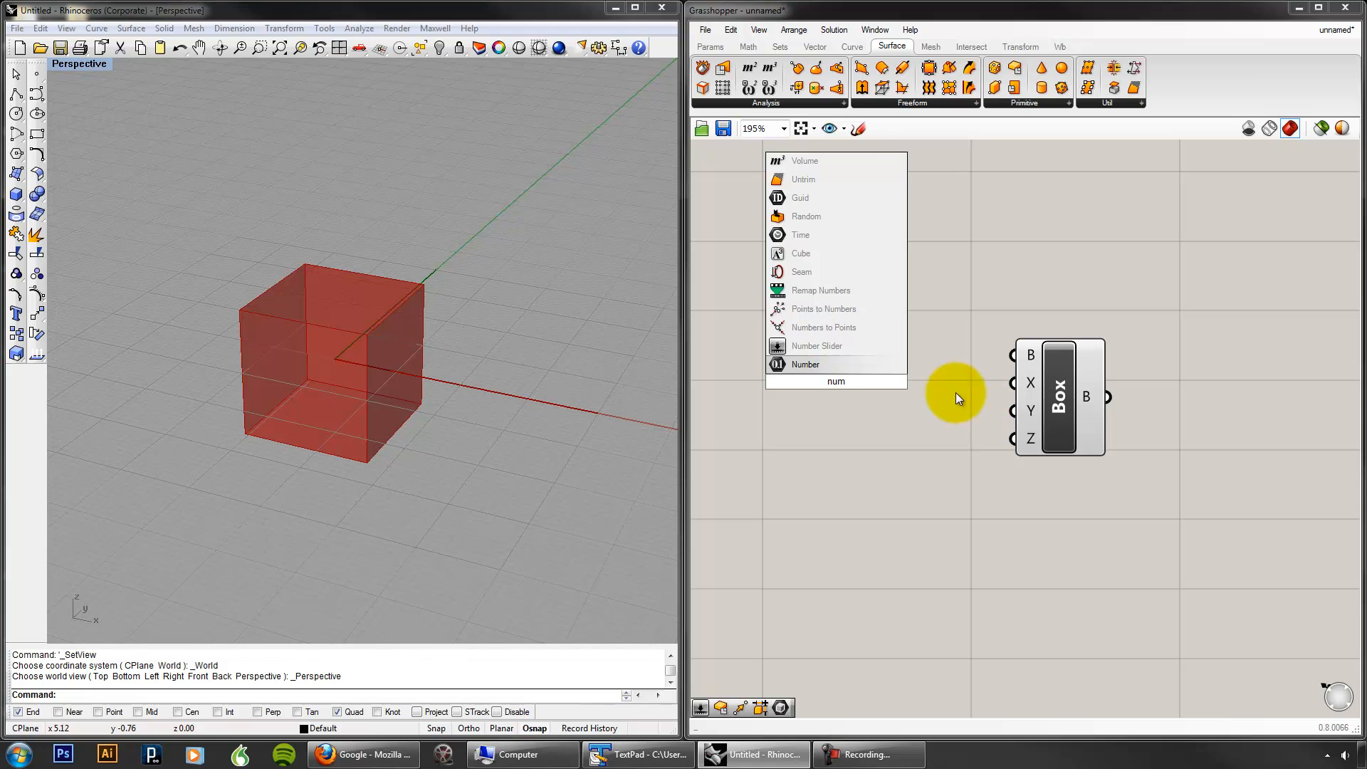
click(854, 346)
drag(904, 387, 888, 383)
right_drag(982, 431, 1044, 432)
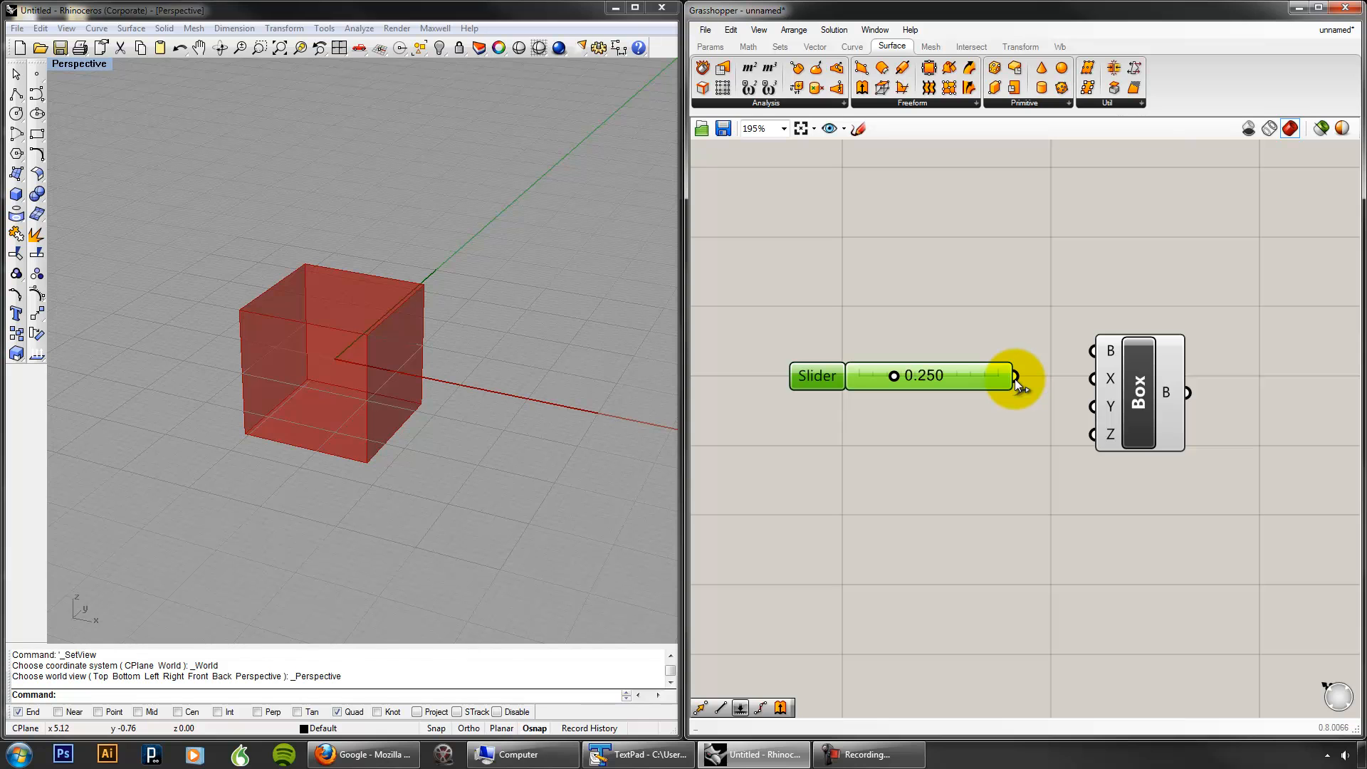
Step: Connect the slider to the Center Box's X input and set the slider to 0.772
drag(1016, 382, 1102, 384)
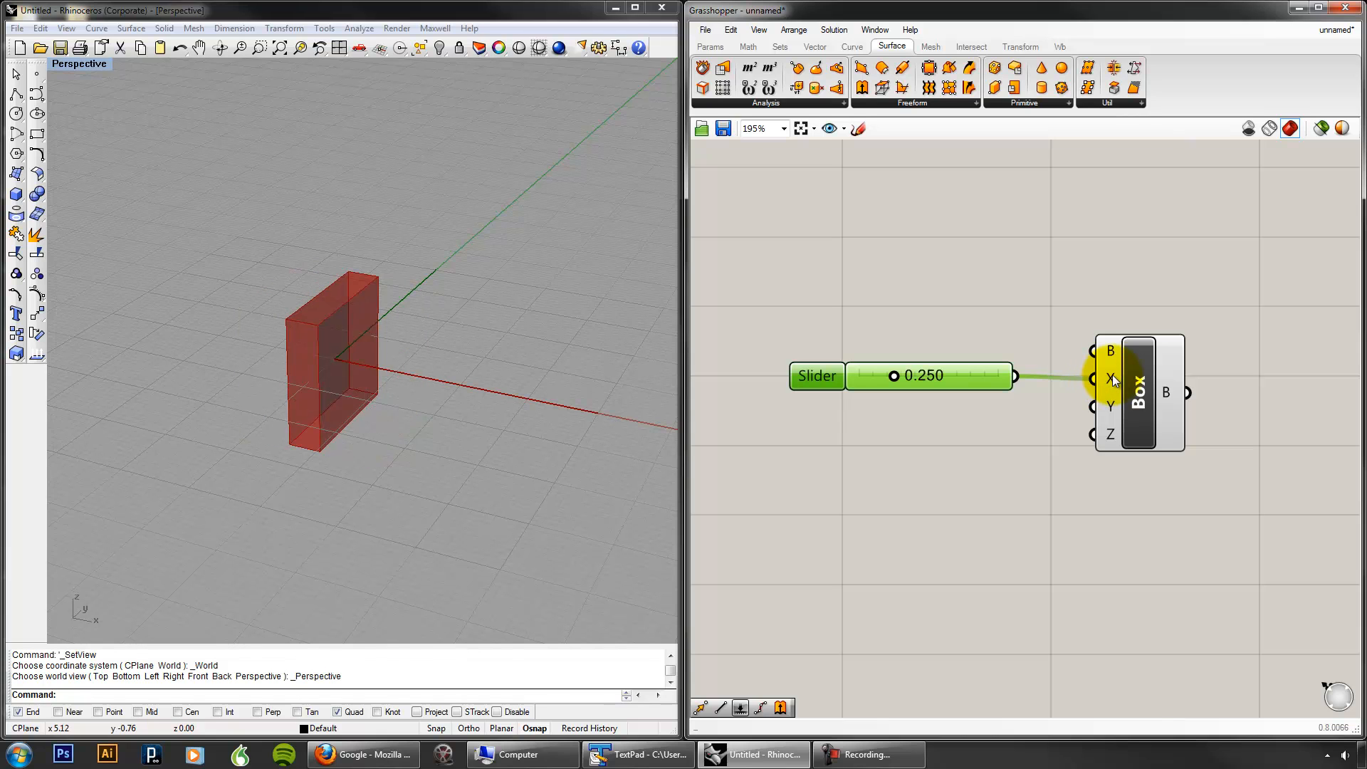
drag(894, 376, 966, 376)
mouse_move(1110, 382)
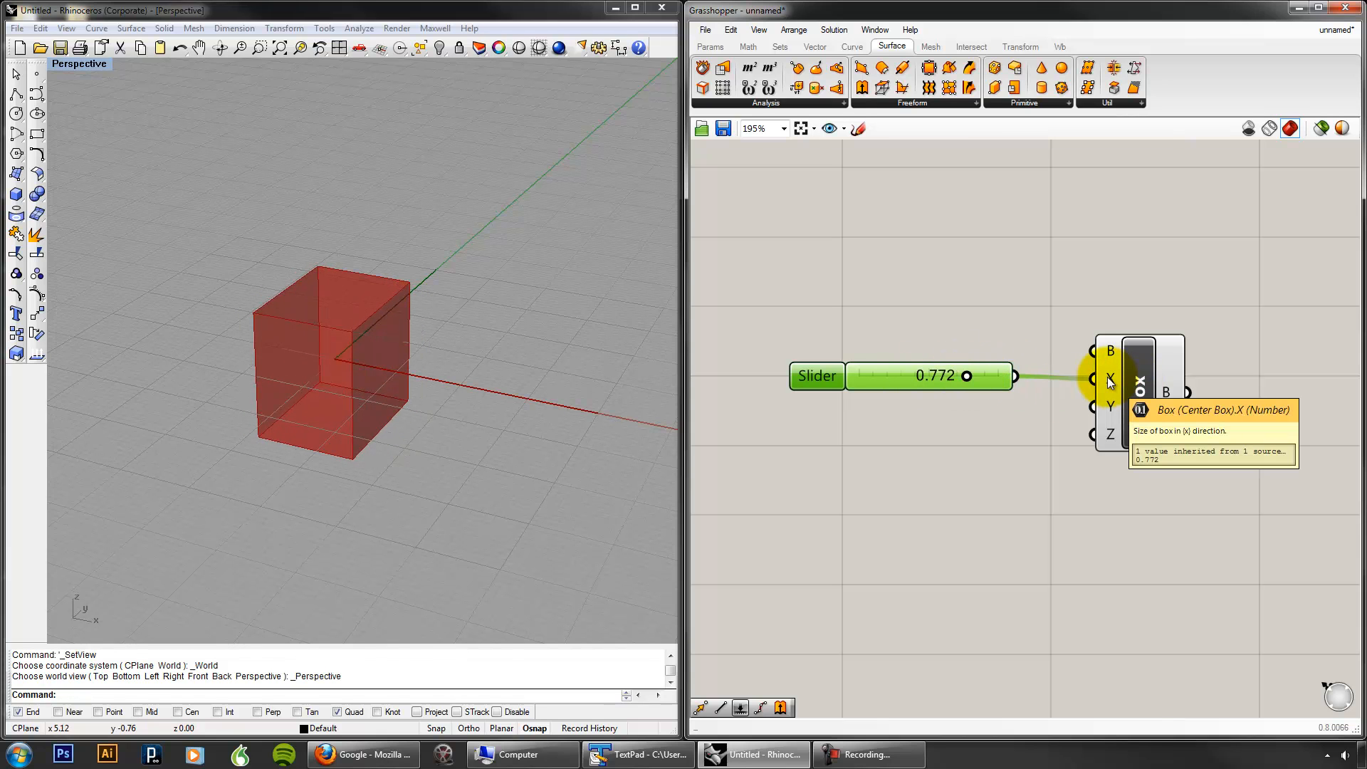
click(1162, 392)
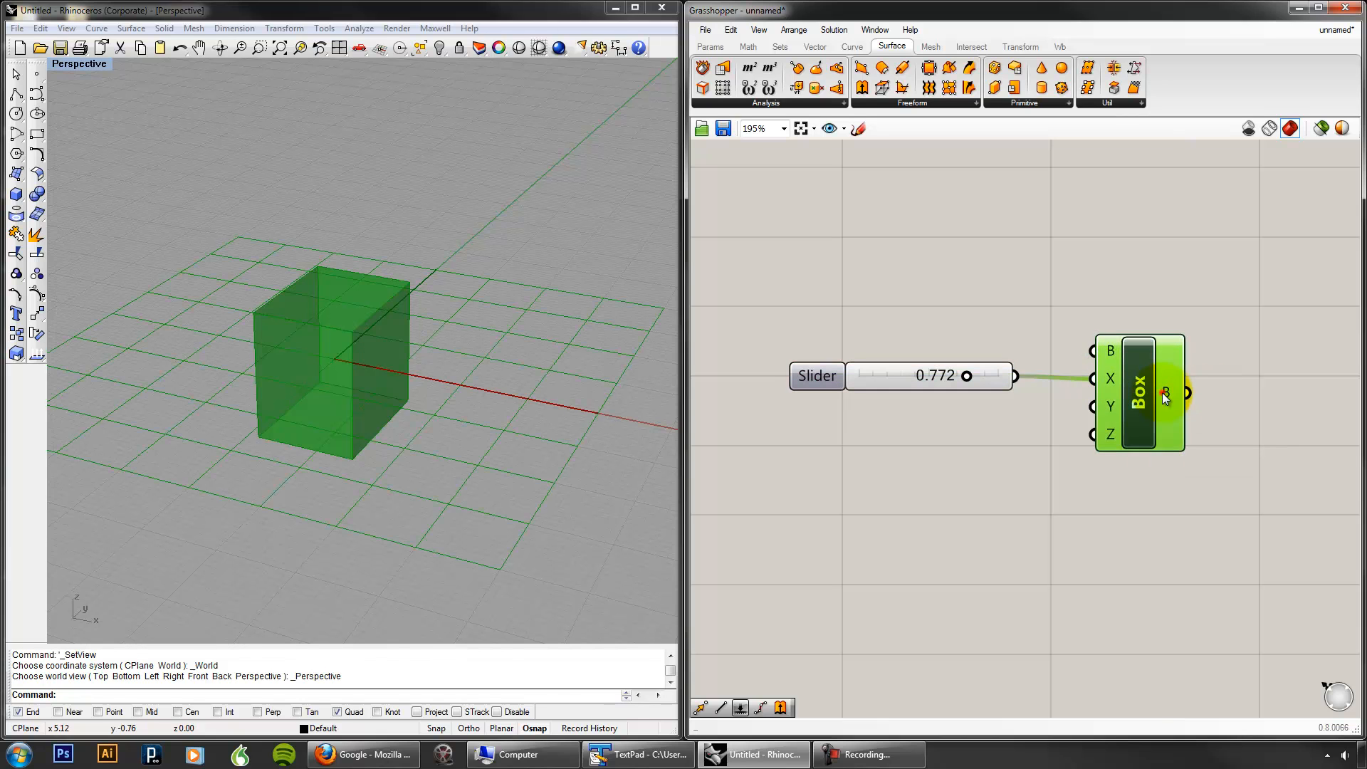
Step: Move the slider farther from the Center Box and stack two duplicates of it underneath
click(1168, 251)
drag(932, 374, 882, 409)
alt+drag(881, 409, 871, 450)
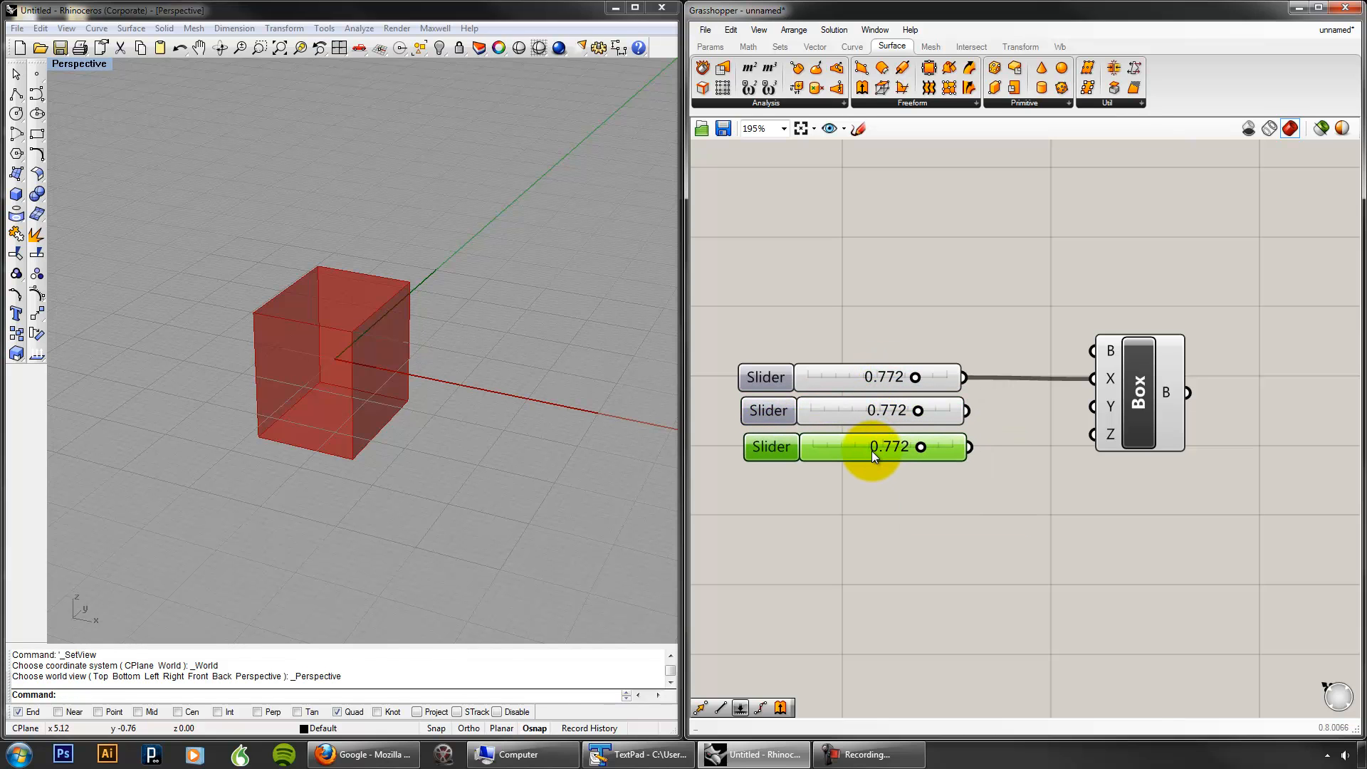
Step: Copy and paste the middle slider, and delete the pasted duplicate
click(865, 419)
click(734, 30)
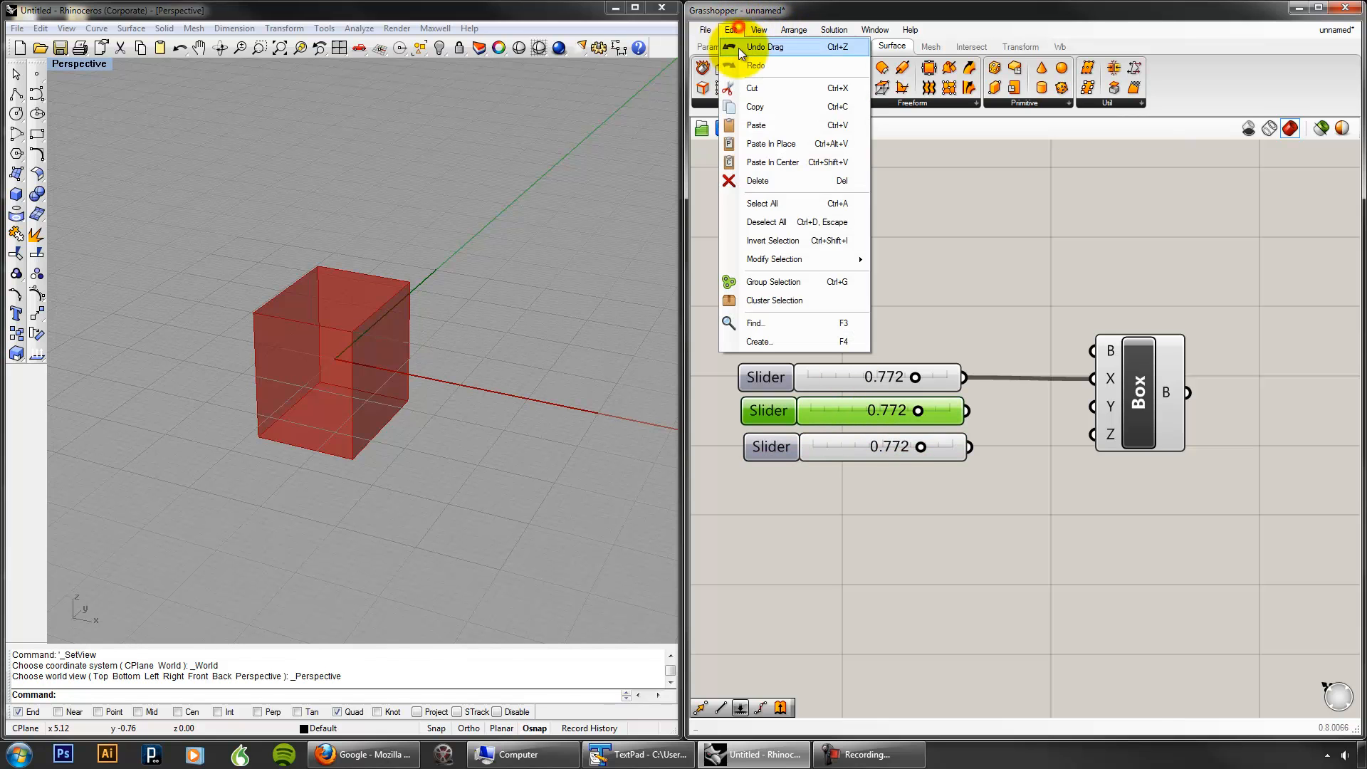
click(743, 105)
click(735, 29)
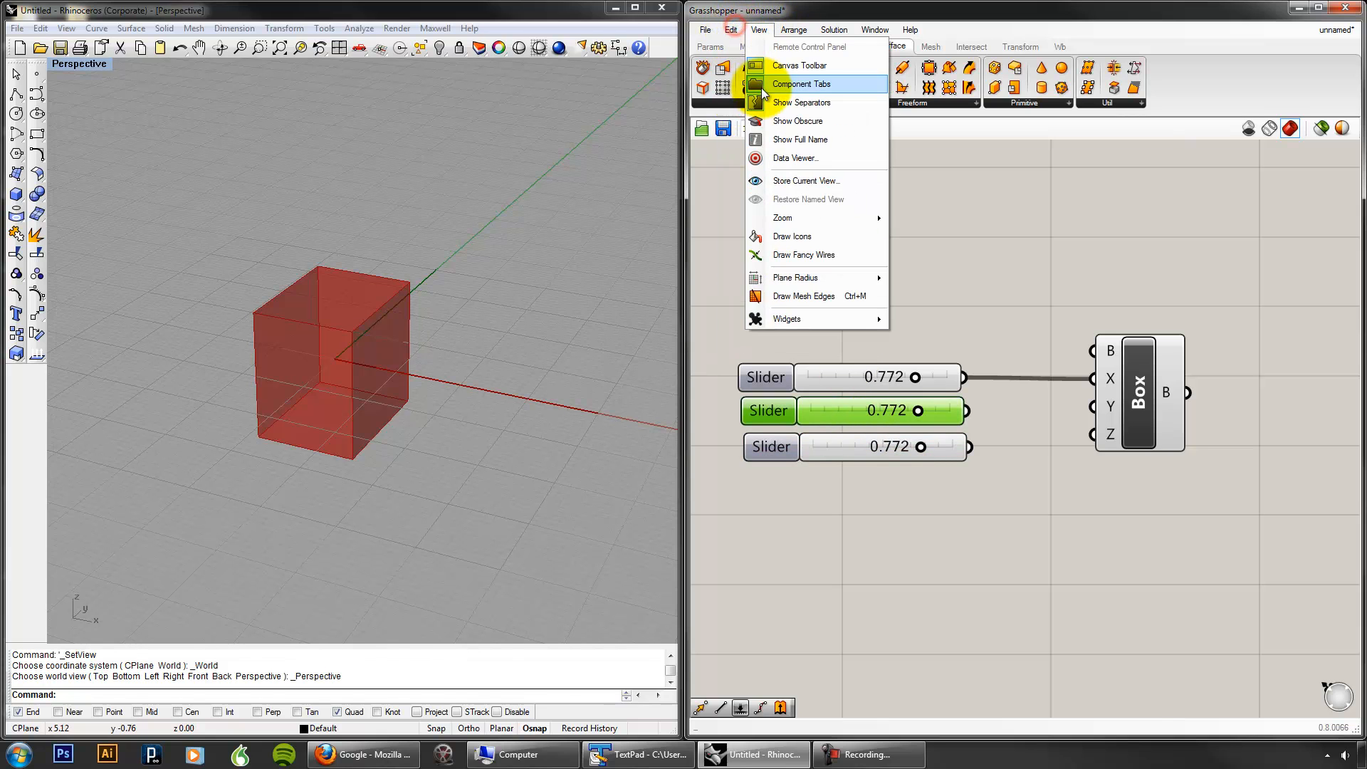
click(734, 30)
click(758, 132)
click(849, 251)
click(874, 423)
key(Delete)
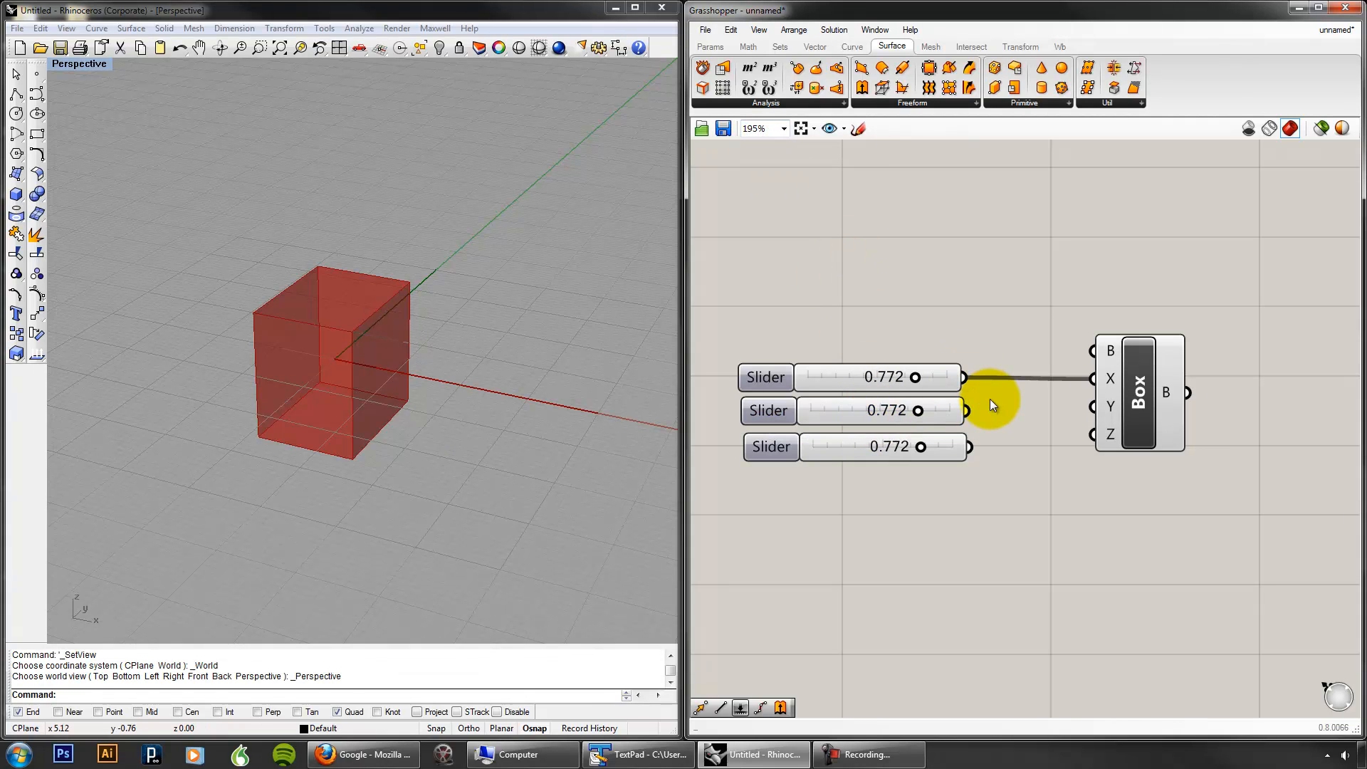
Step: Align the left edges of the three stacked sliders
drag(972, 512, 858, 345)
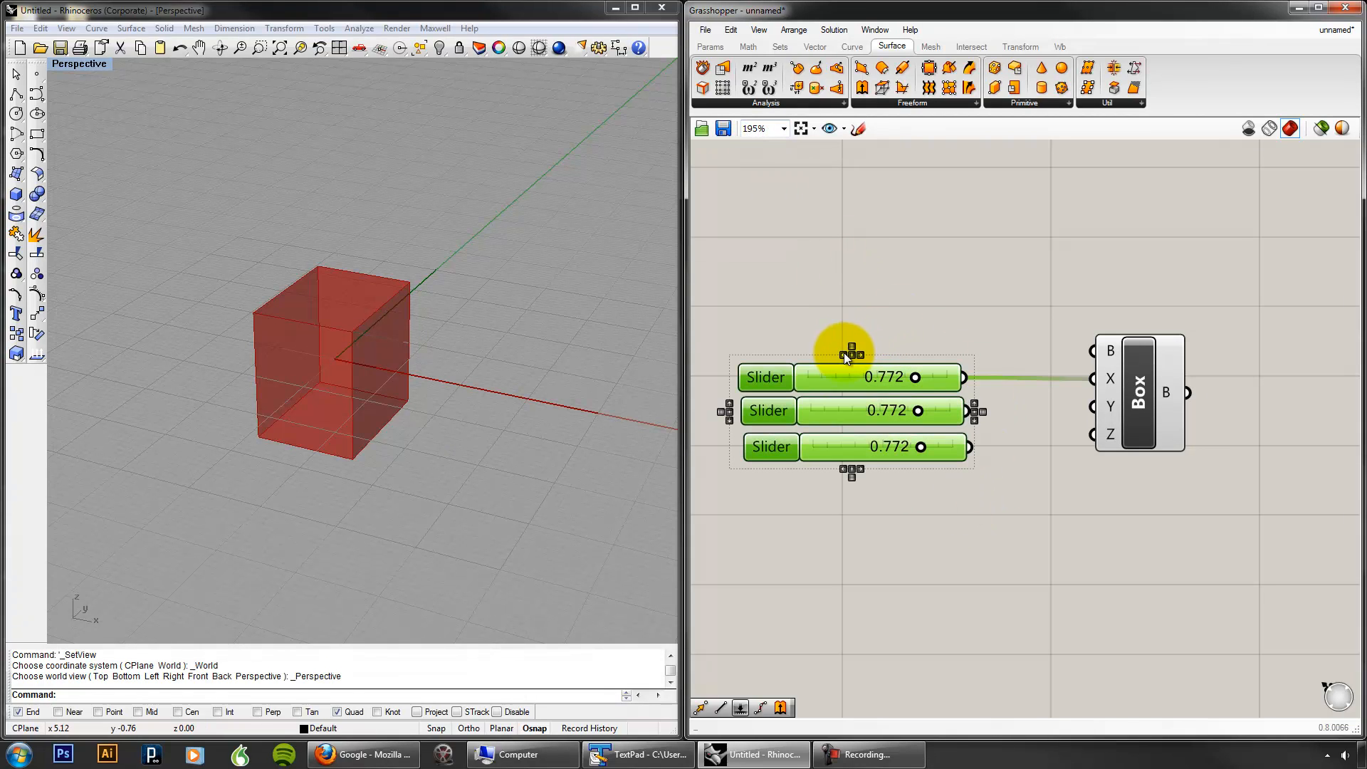
click(845, 355)
click(946, 332)
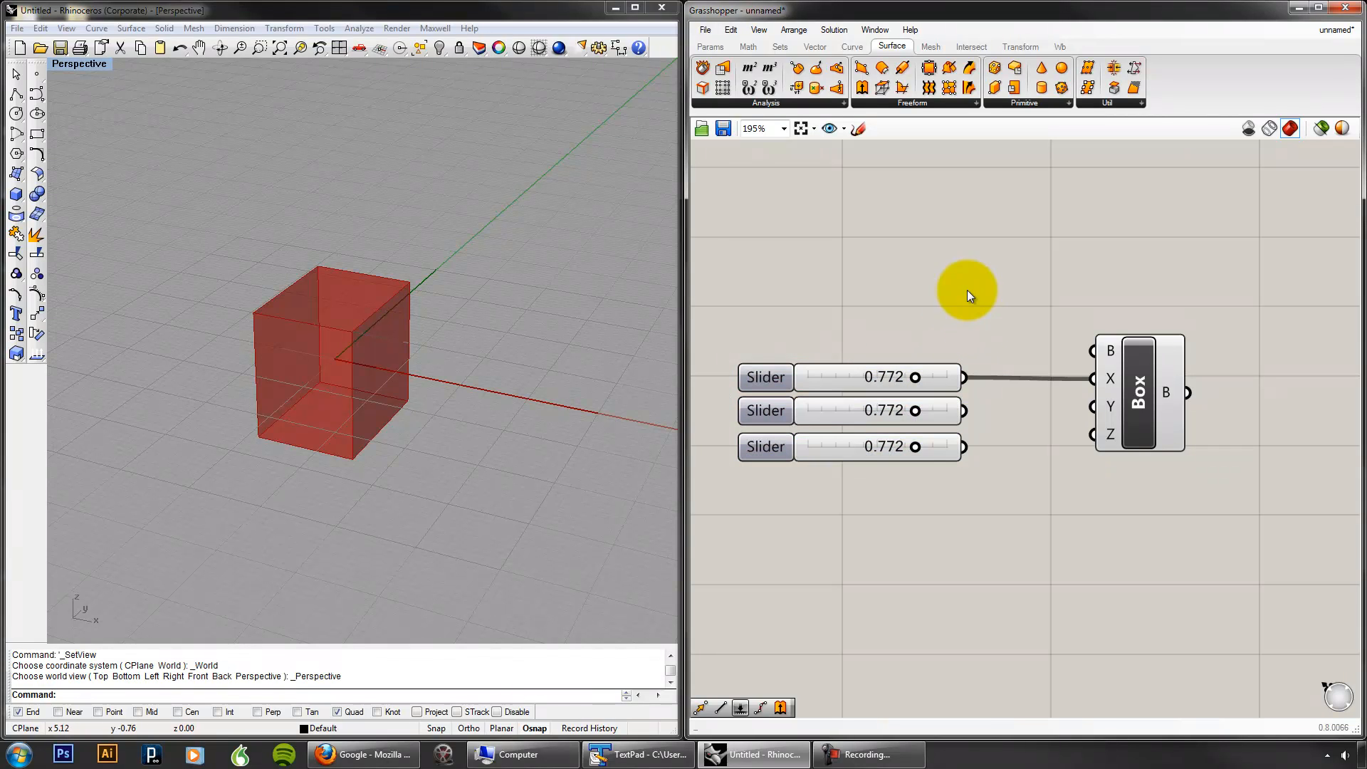
Step: Connect the lower two sliders to the box's Y and Z inputs, and set the X, Y and Z sliders to 0.834, 0.280 and 0.542
drag(964, 410, 1093, 407)
drag(966, 447, 1093, 435)
drag(915, 410, 847, 411)
drag(924, 446, 883, 447)
drag(915, 376, 908, 379)
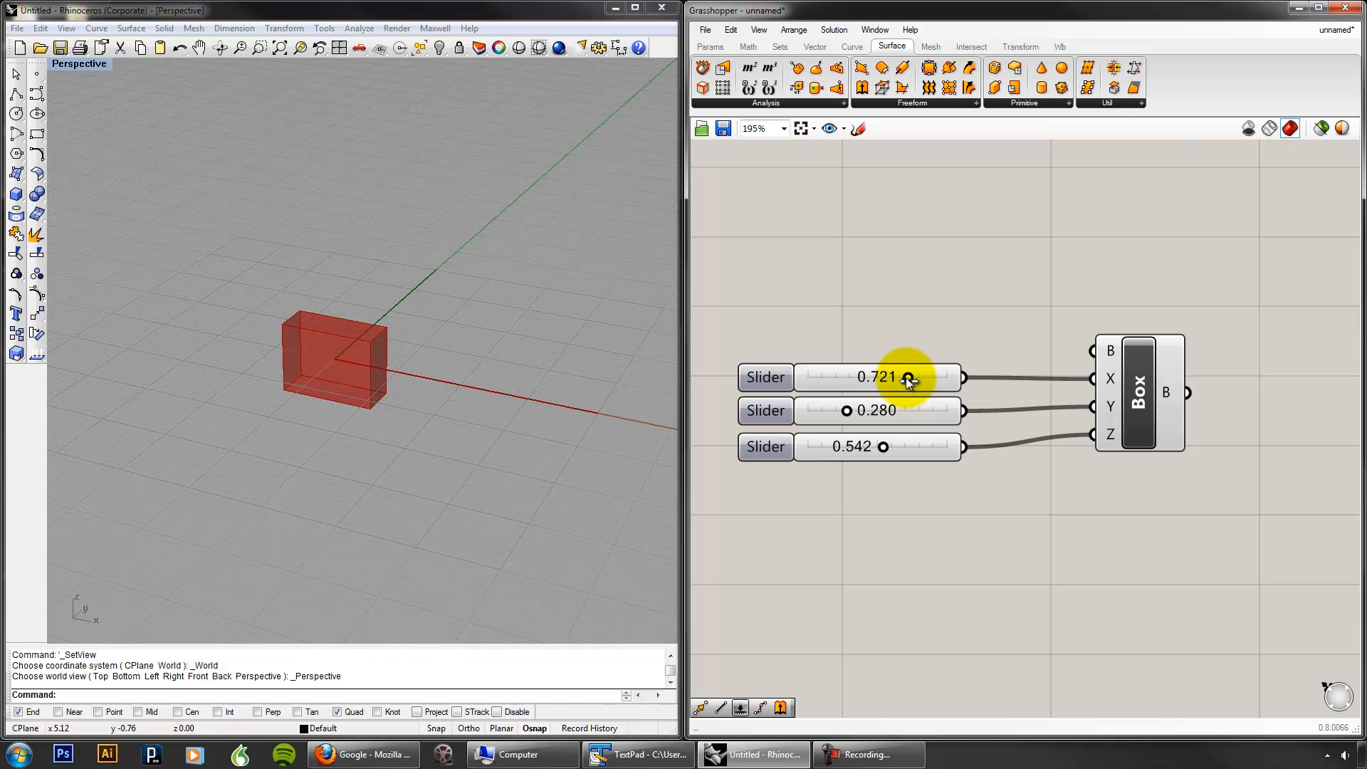
mouse_move(907, 378)
mouse_down()
mouse_move(932, 377)
mouse_move(866, 387)
mouse_move(921, 383)
mouse_up()
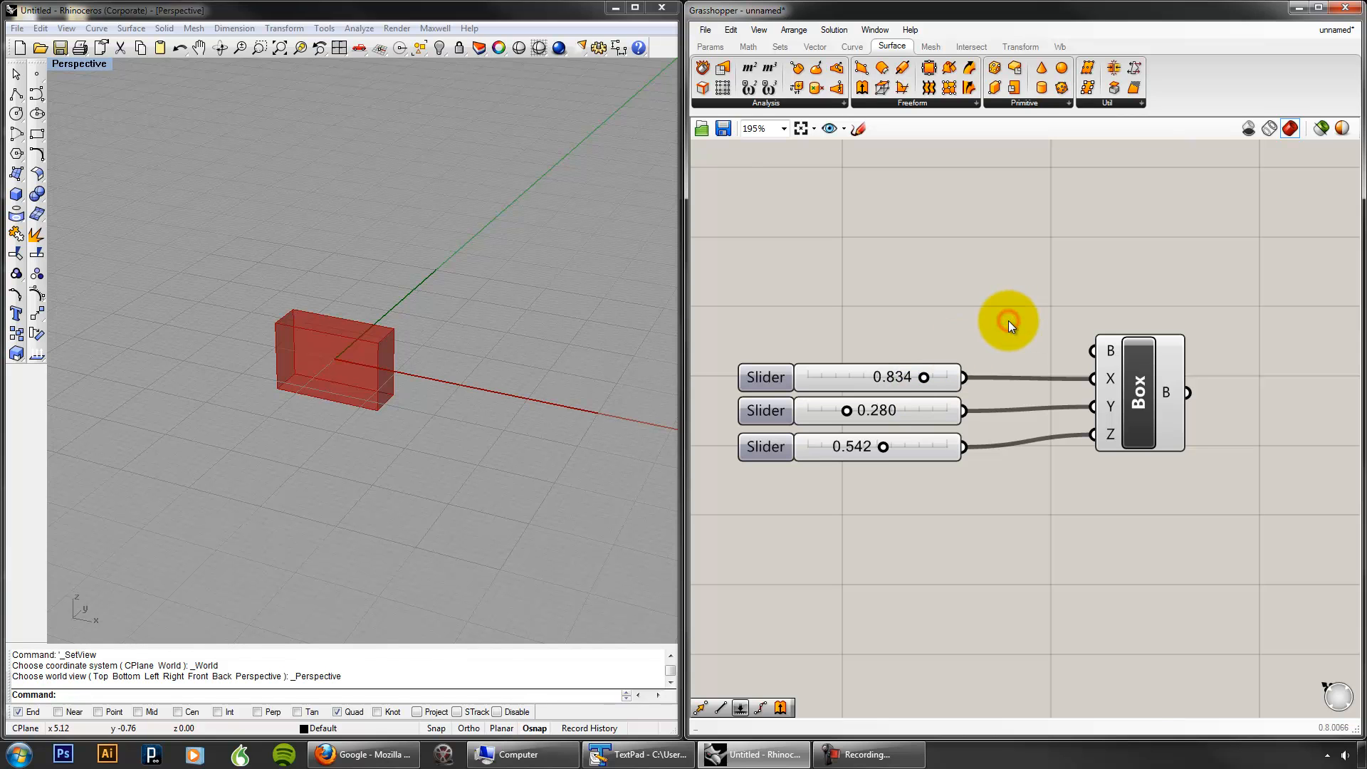
Step: Edit the slider feeding the X input, giving it a maximum of 10 and the name Length
click(858, 376)
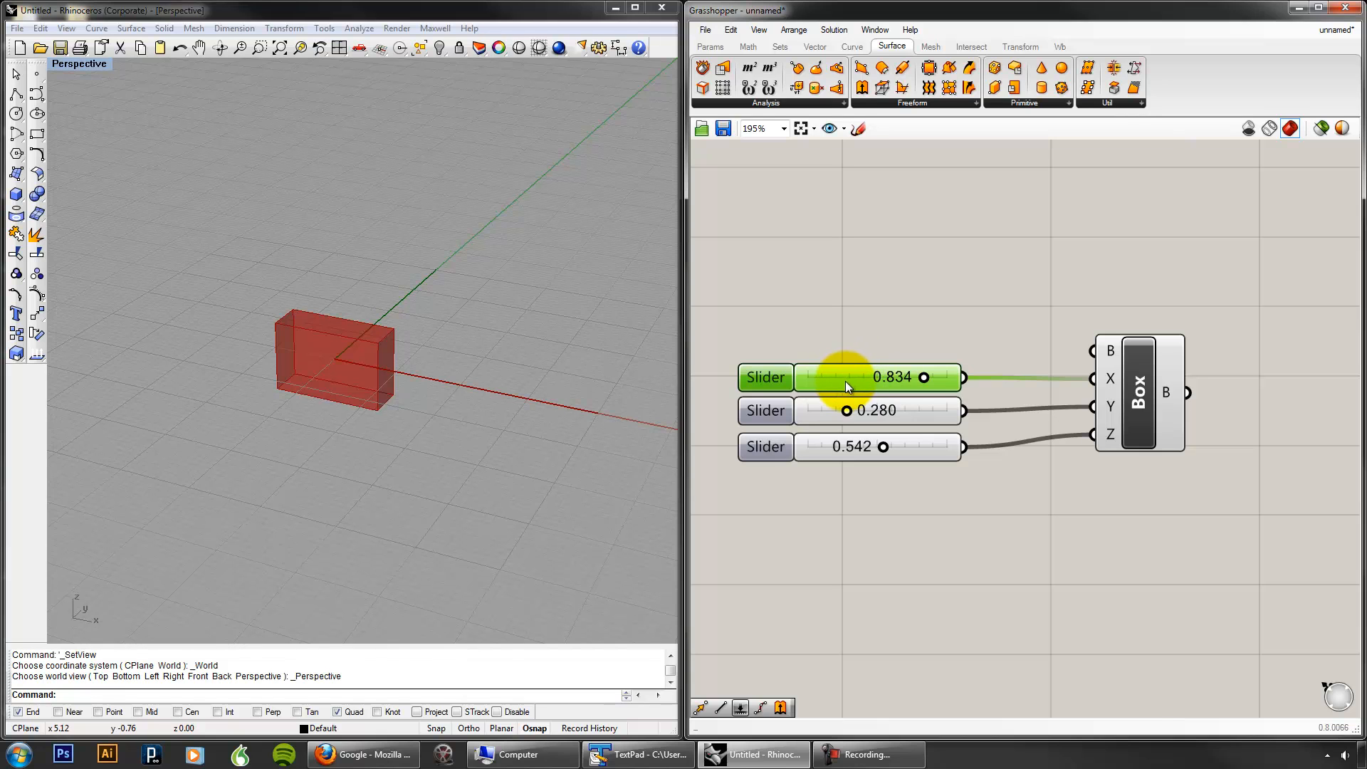
drag(923, 376, 856, 370)
right_click(853, 370)
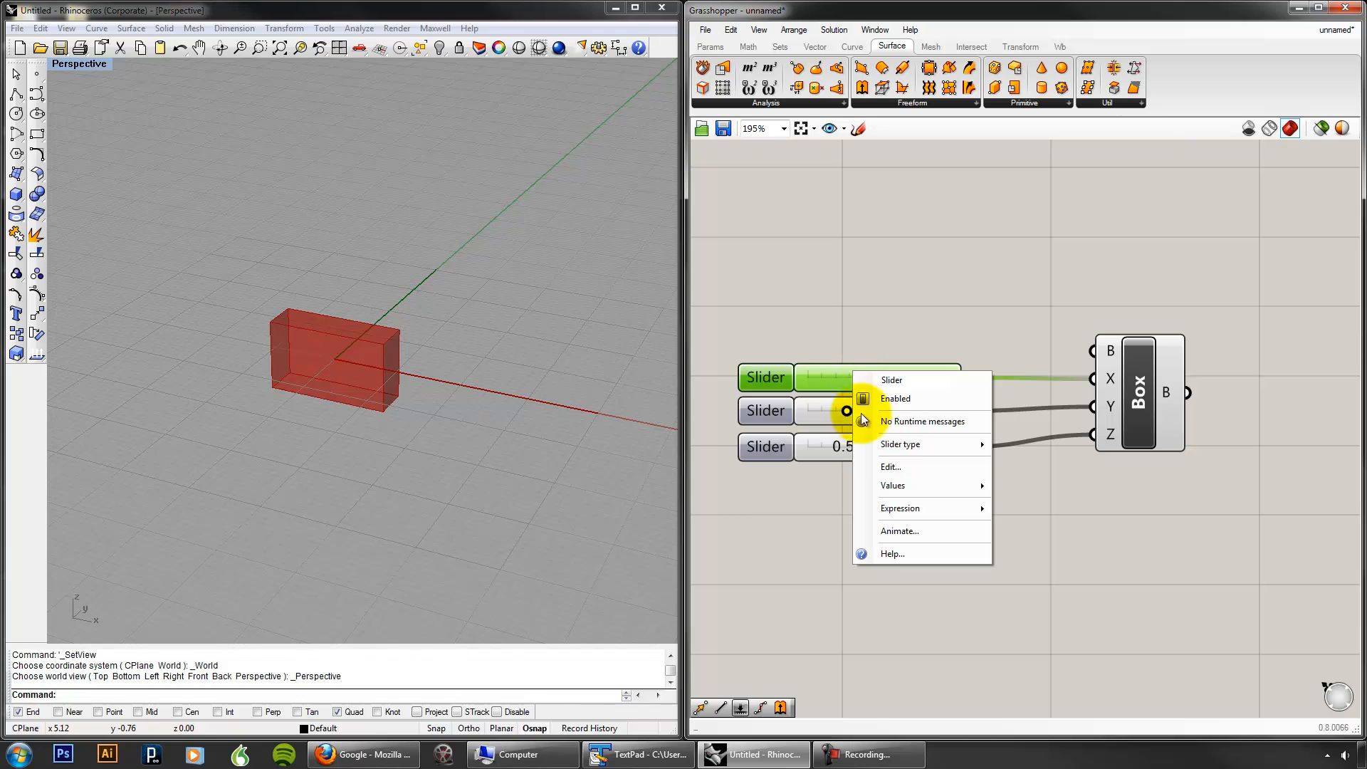
click(879, 467)
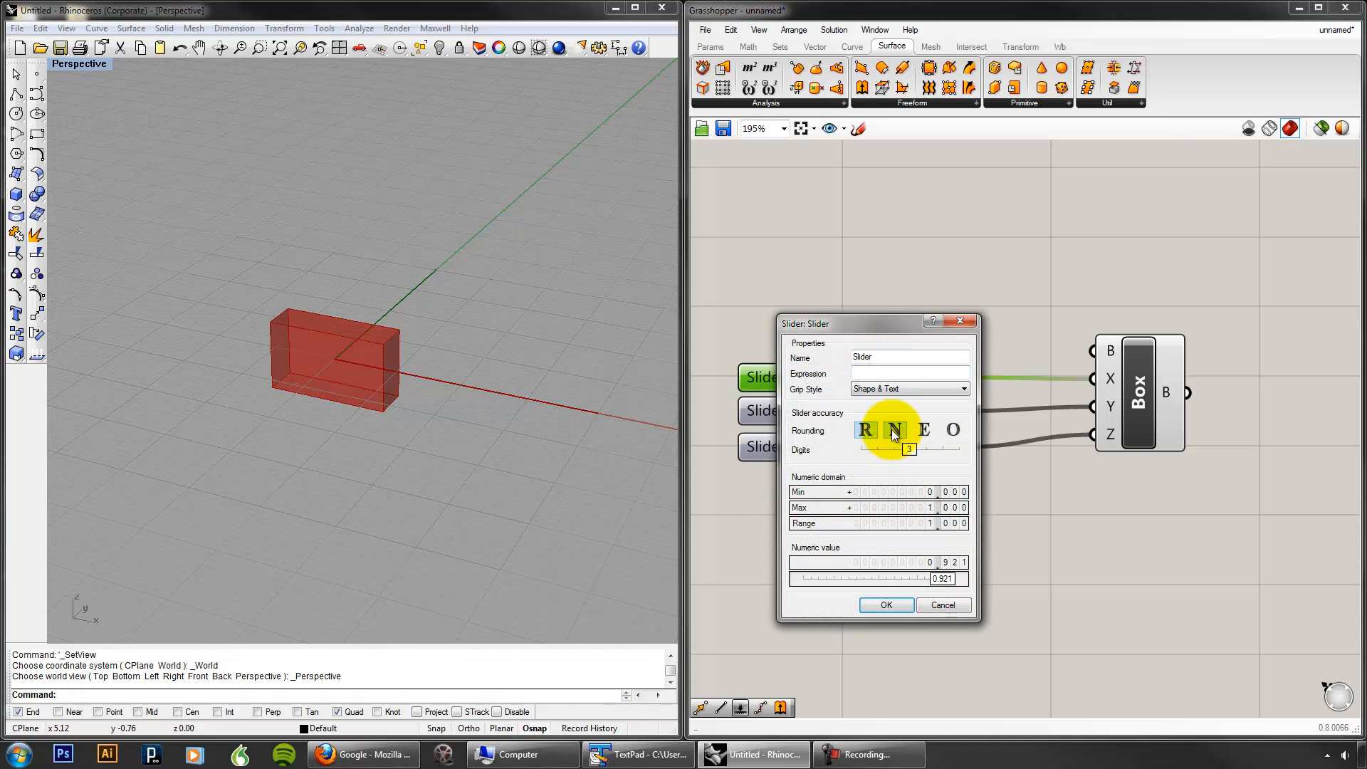
double_click(925, 507)
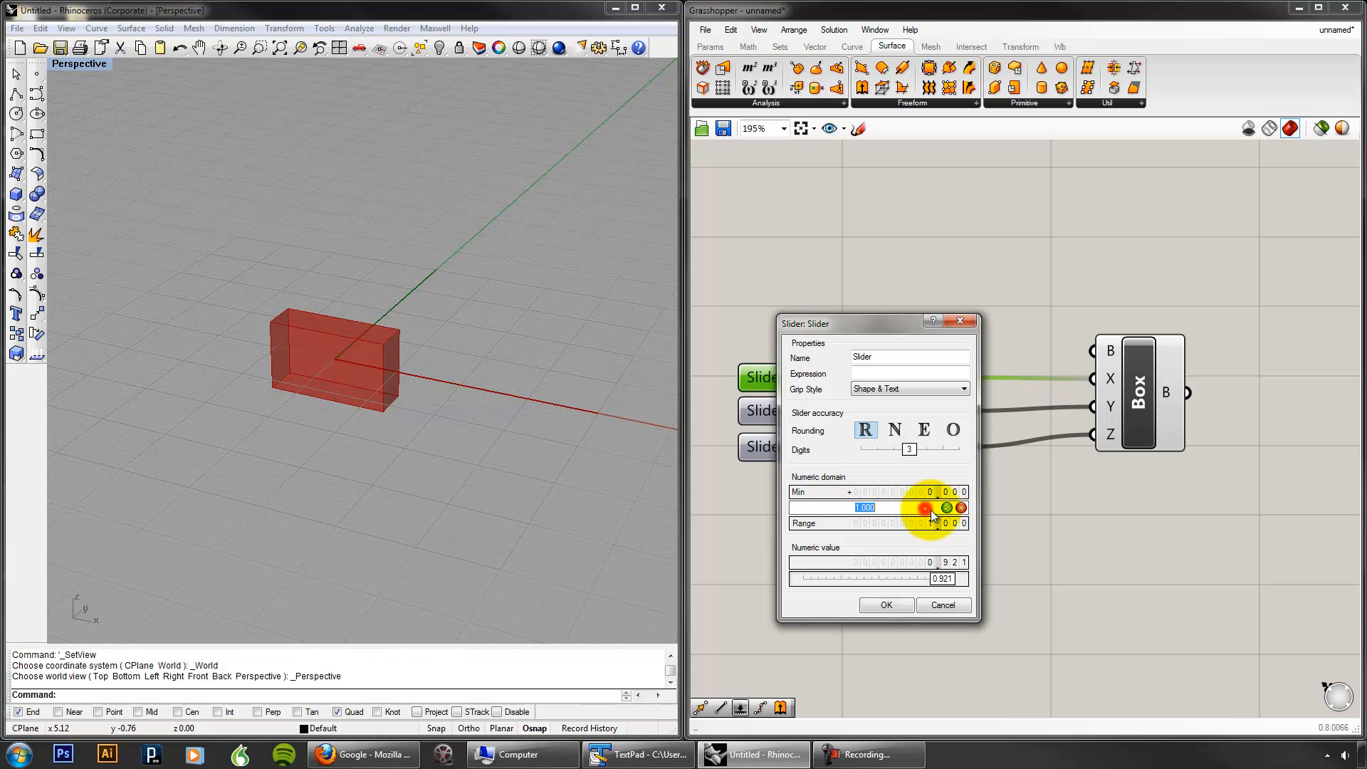
text(10)
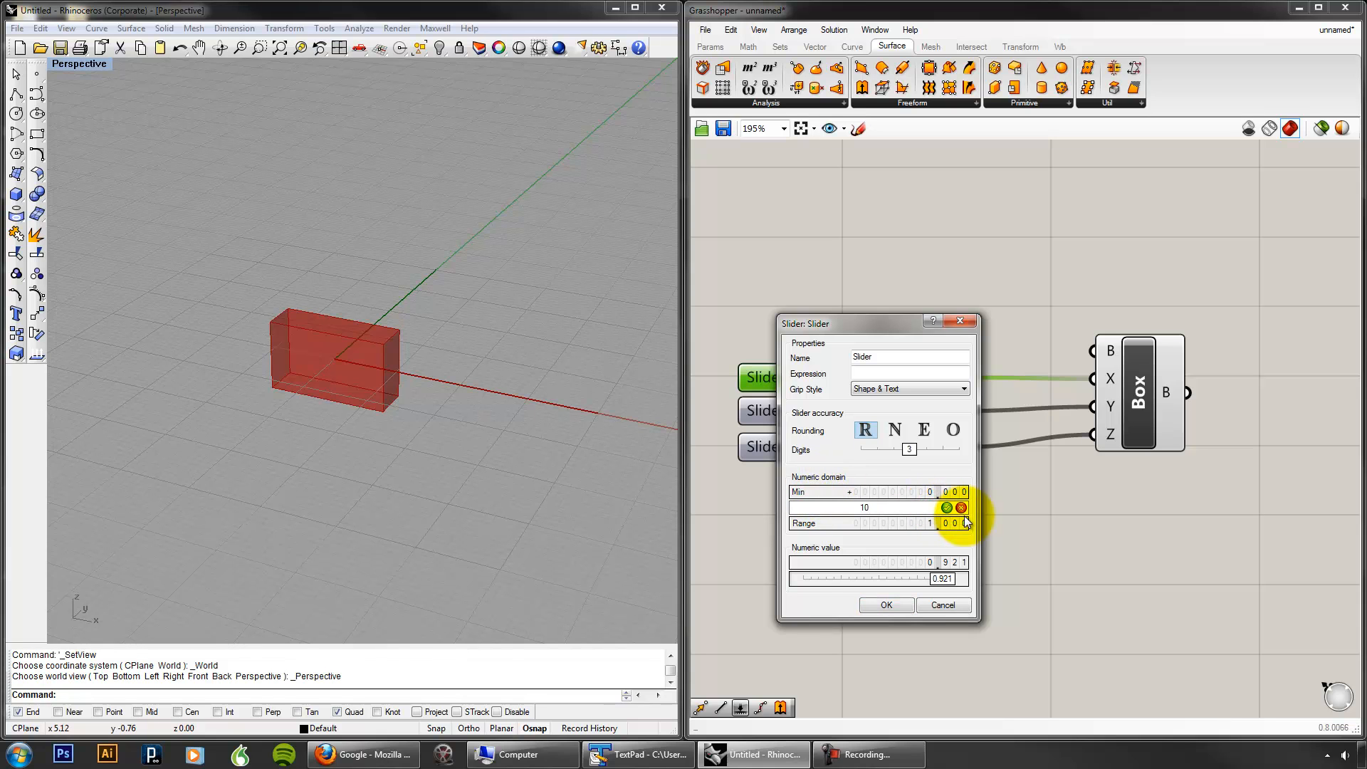
click(946, 507)
double_click(885, 358)
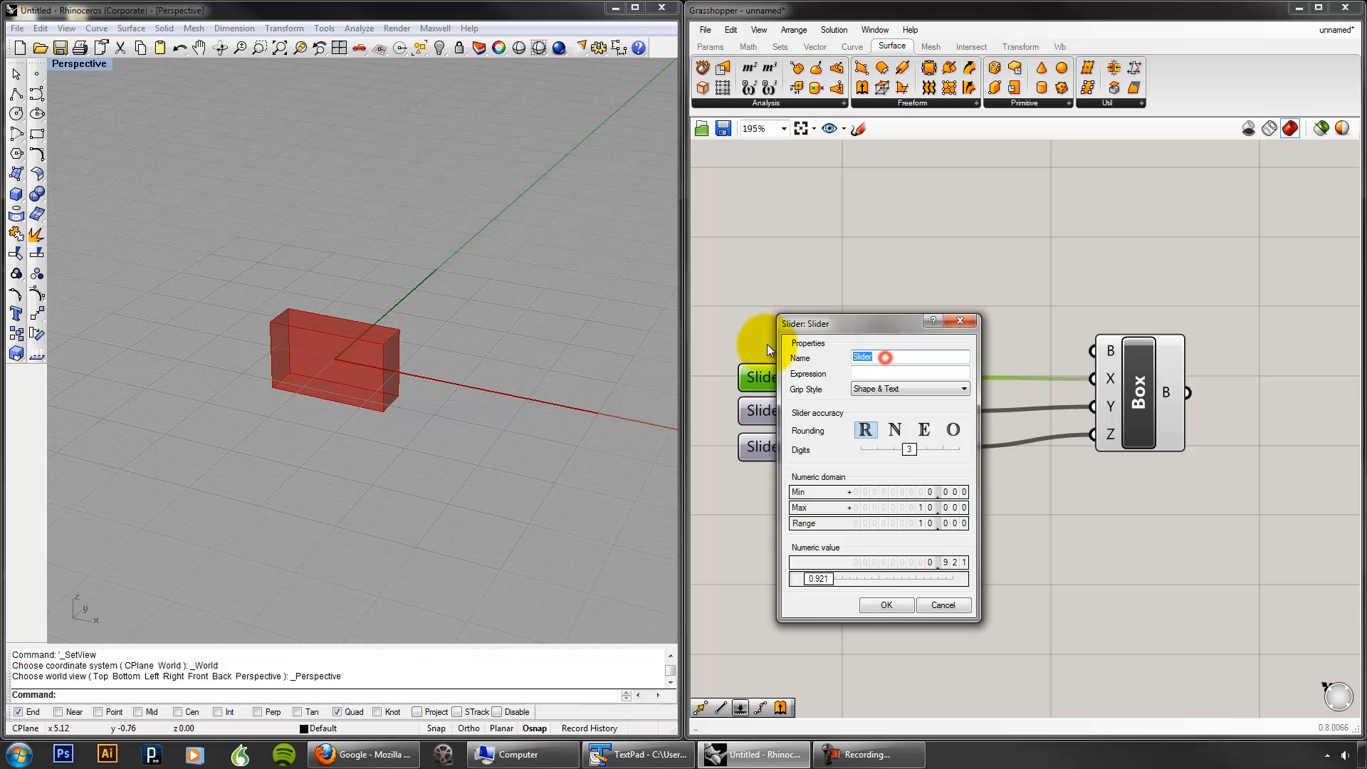
text(Length)
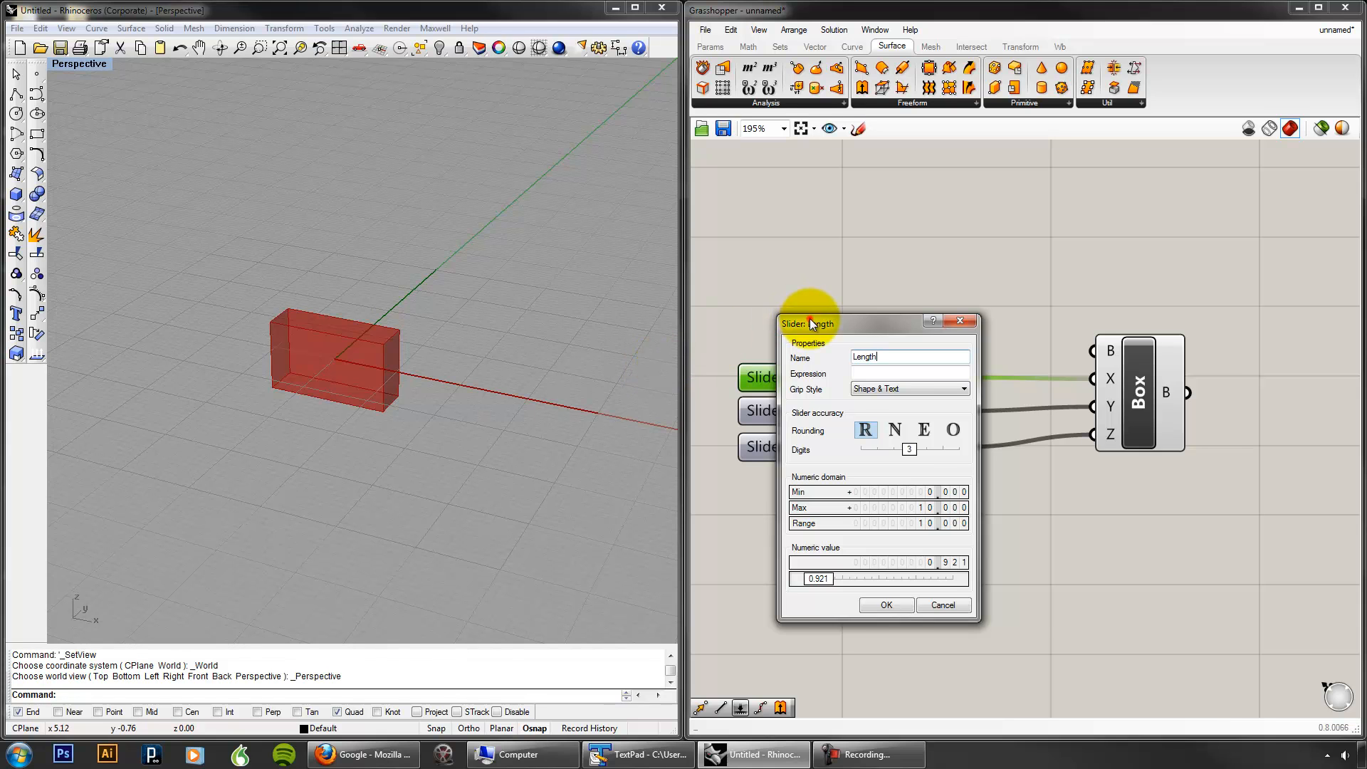
drag(809, 319, 1055, 314)
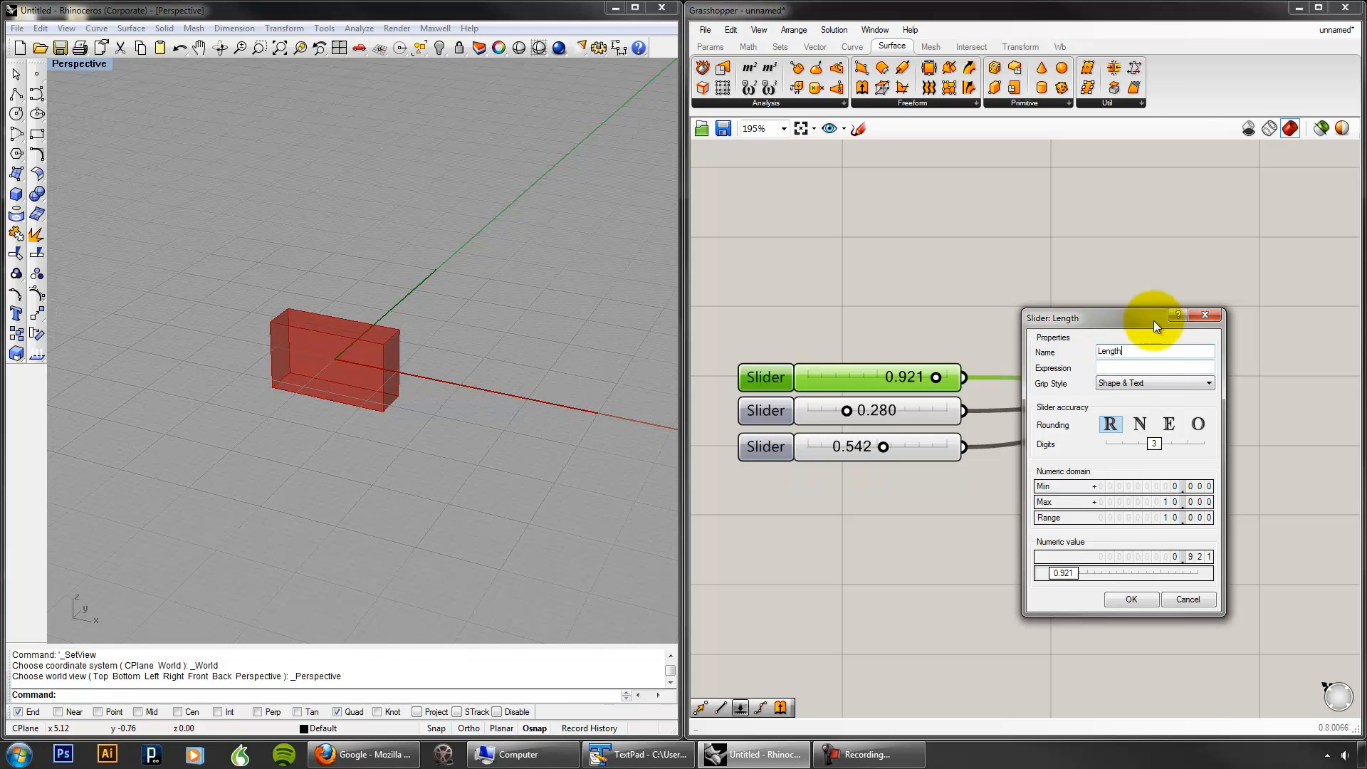
drag(1122, 321, 997, 306)
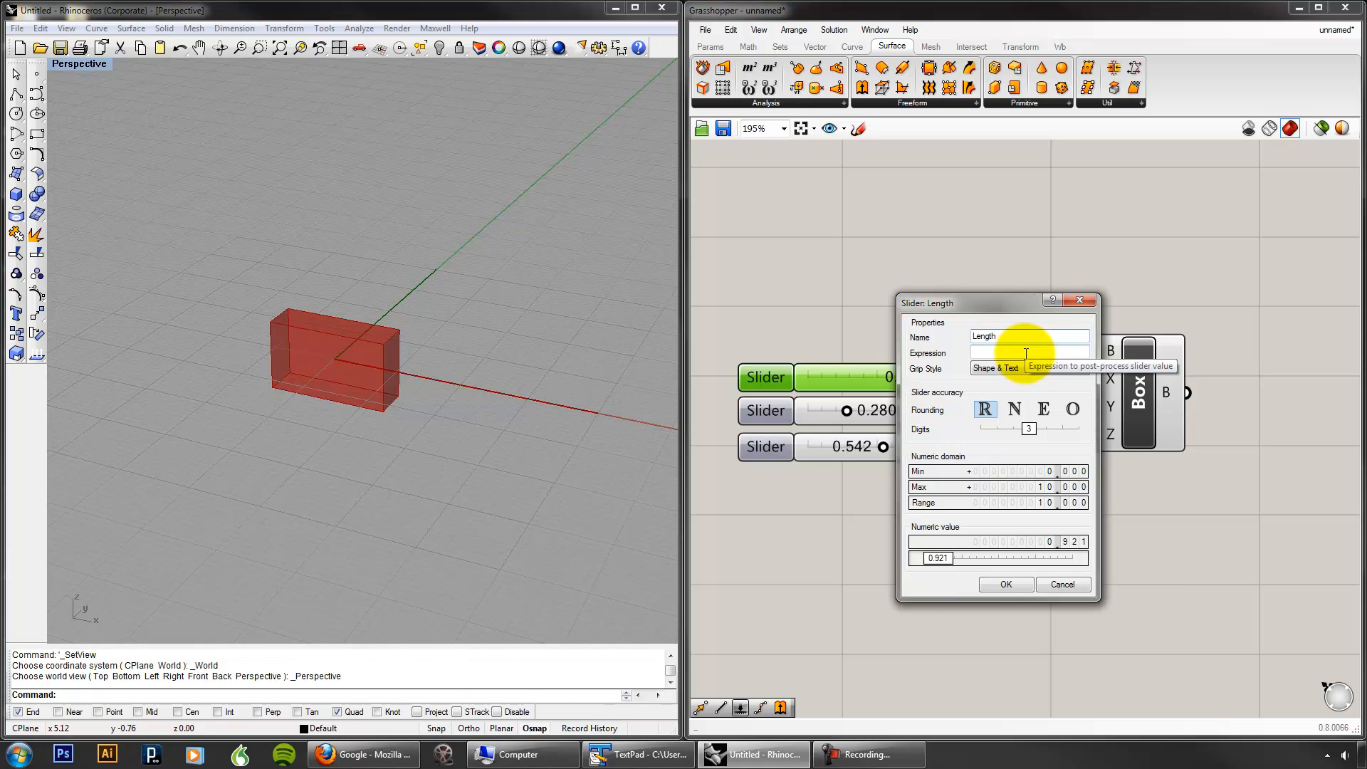
Step: Try N rounding and 6 digits for the Length slider, and return to R rounding with 3 digits
click(1015, 408)
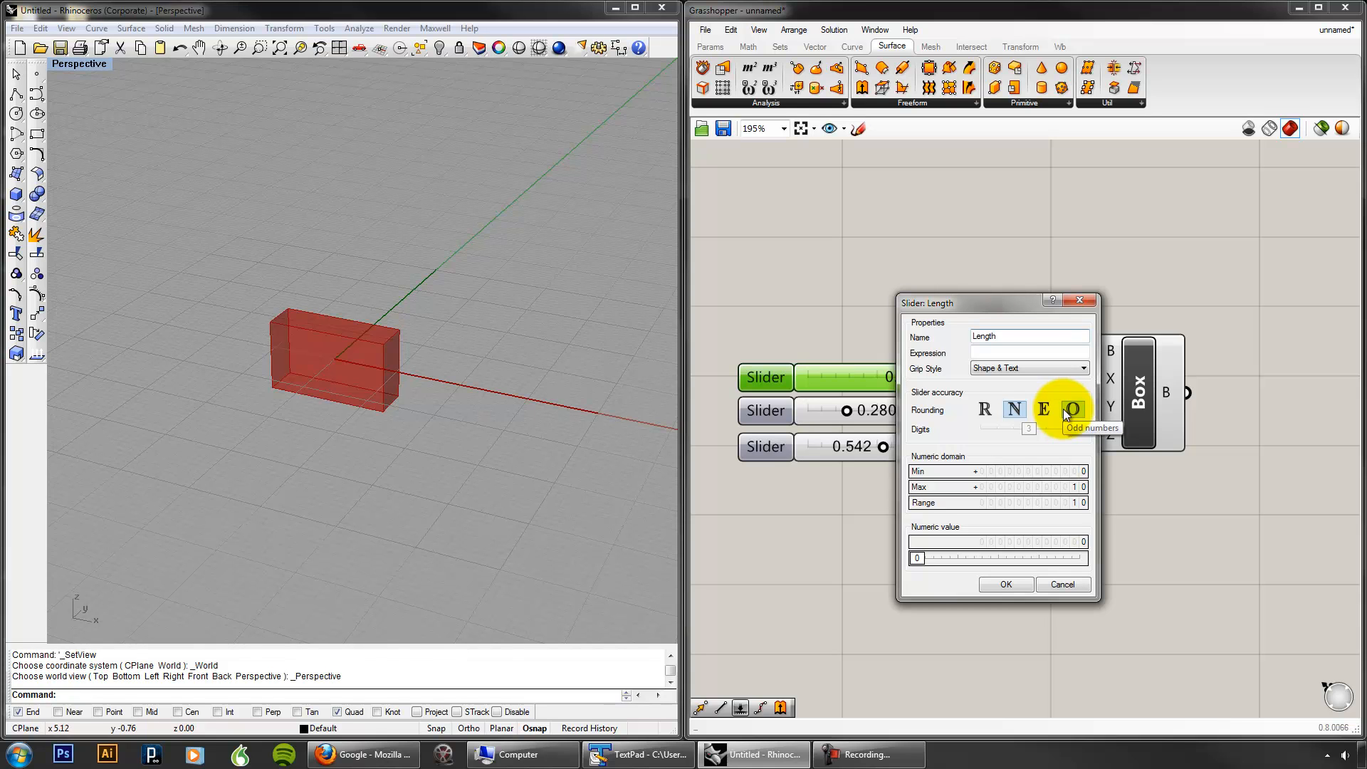
click(979, 412)
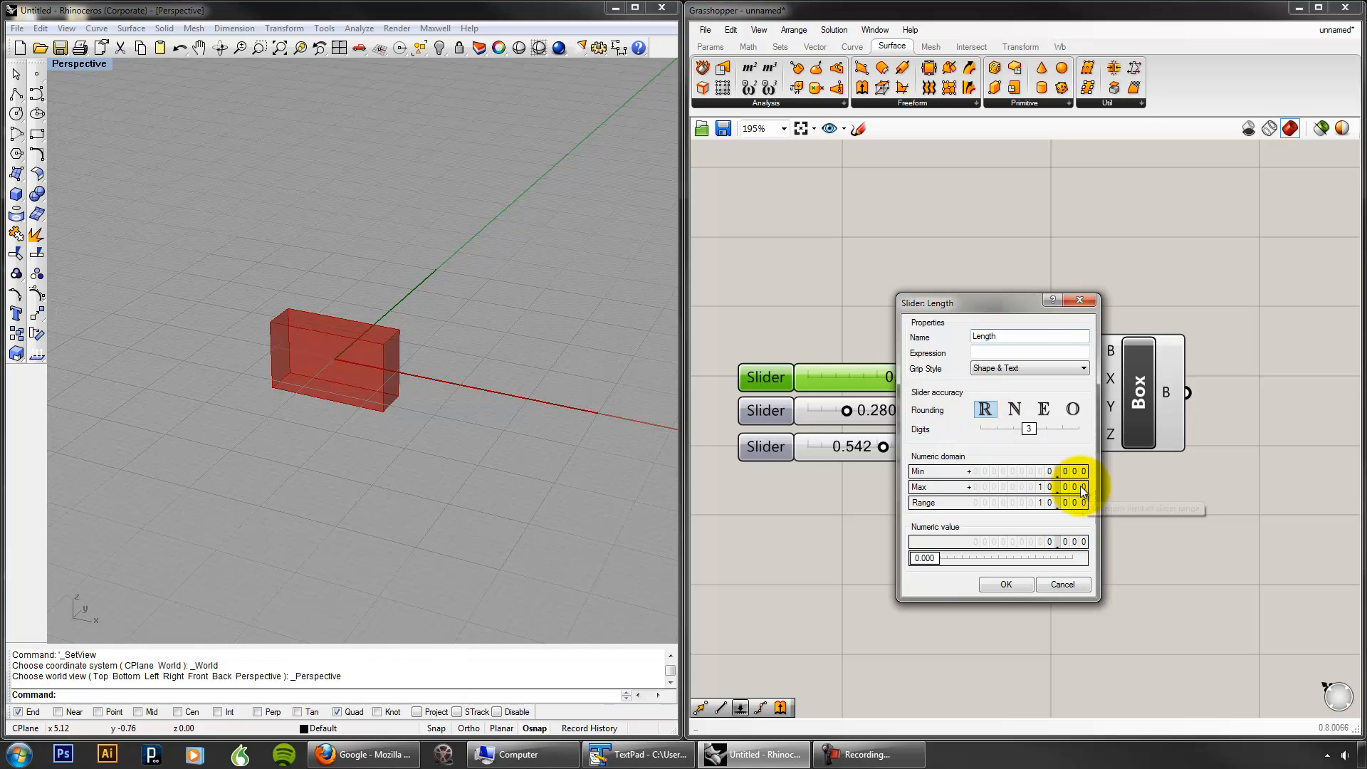
click(1031, 428)
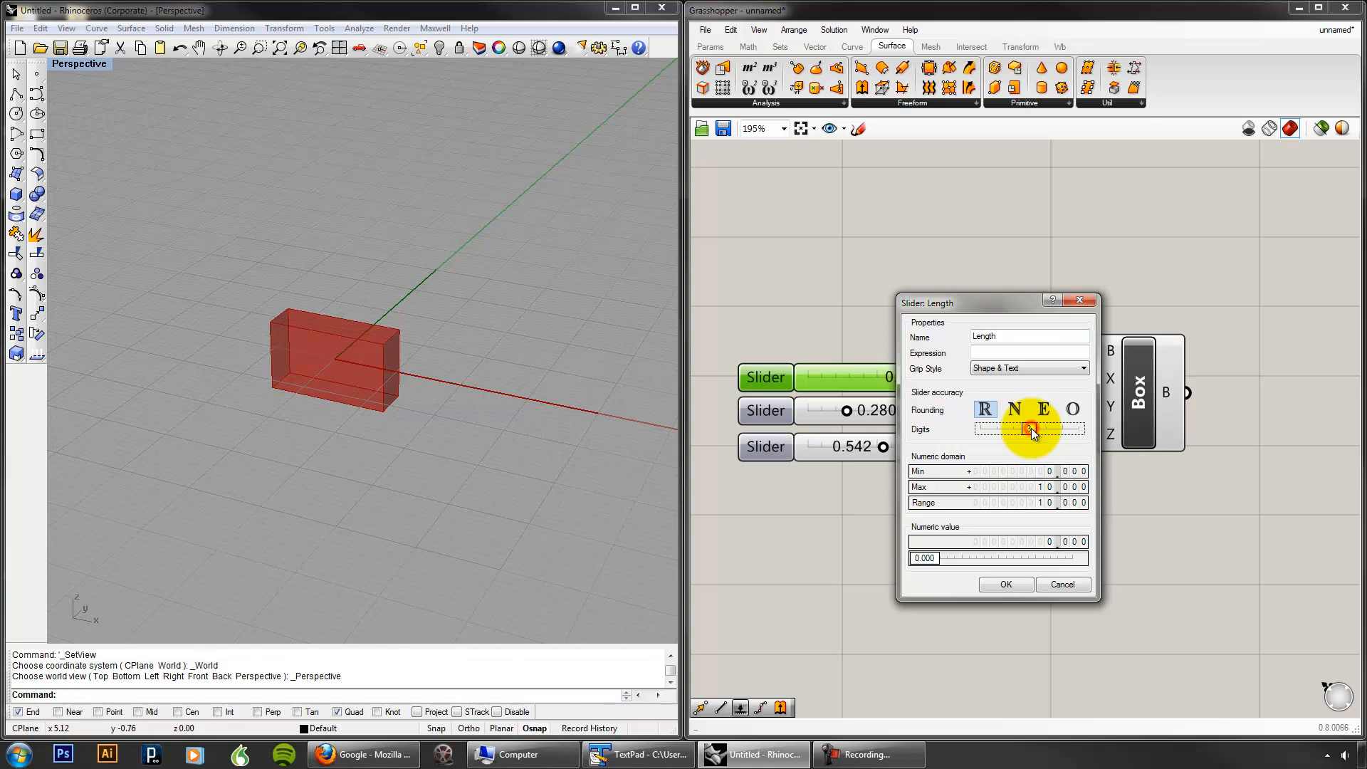
drag(1031, 429, 1076, 433)
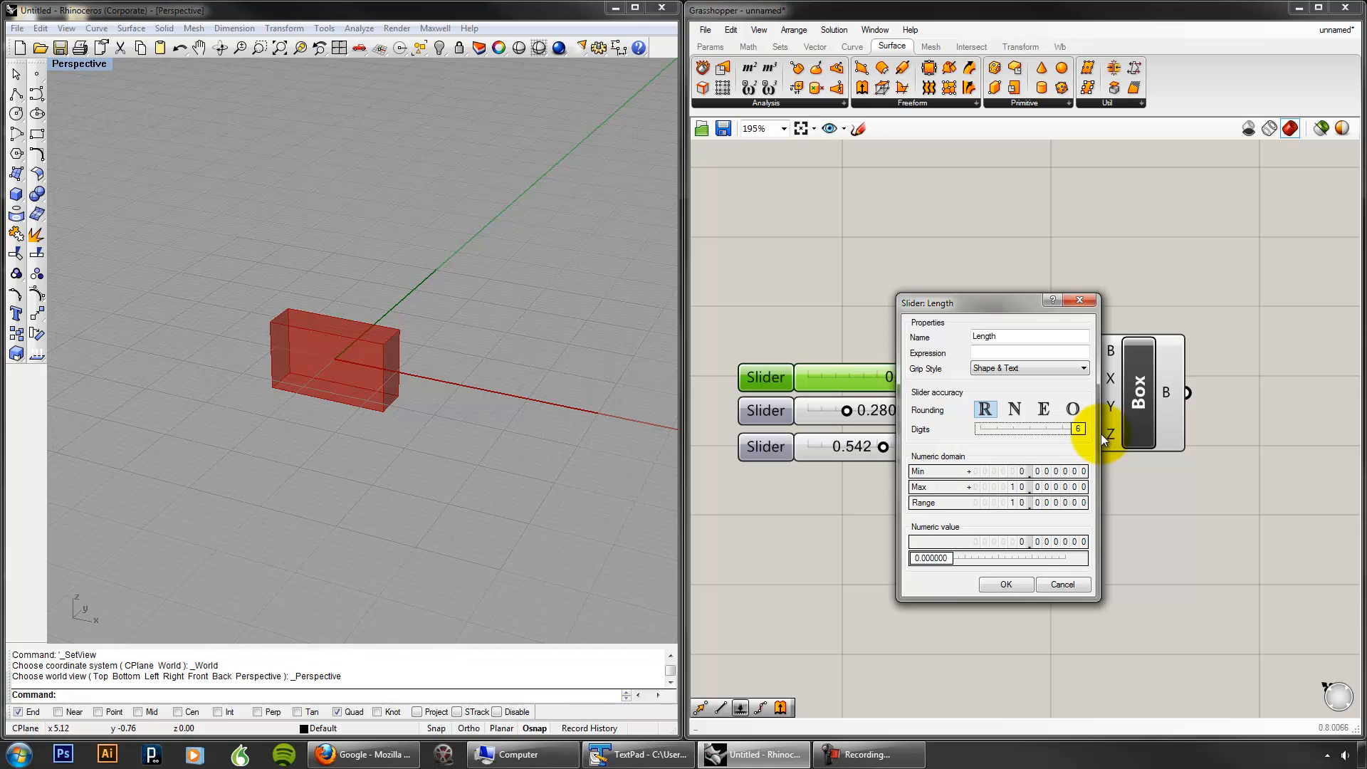
drag(1100, 433, 1025, 427)
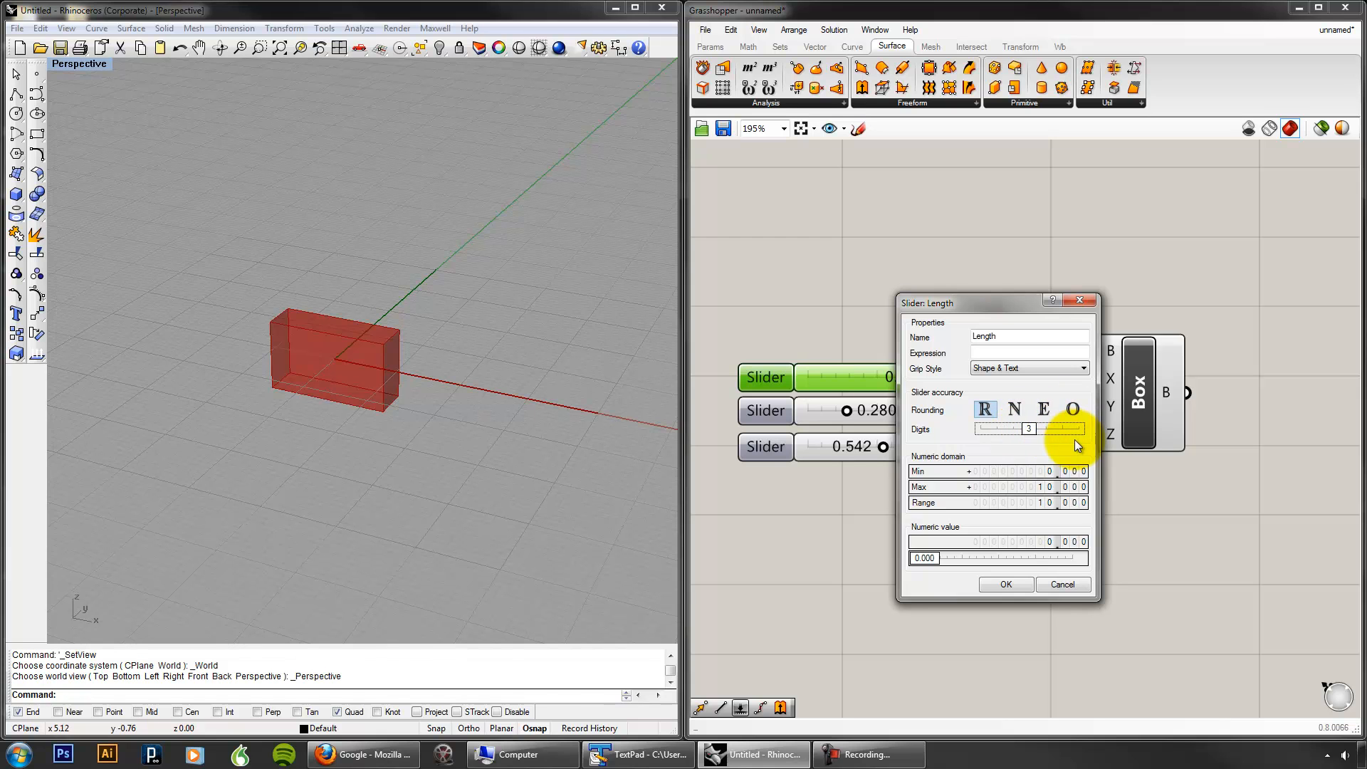
Step: Apply the Length slider's settings, and set Length to 2.918 and the slider feeding Y to 1.000
click(1006, 588)
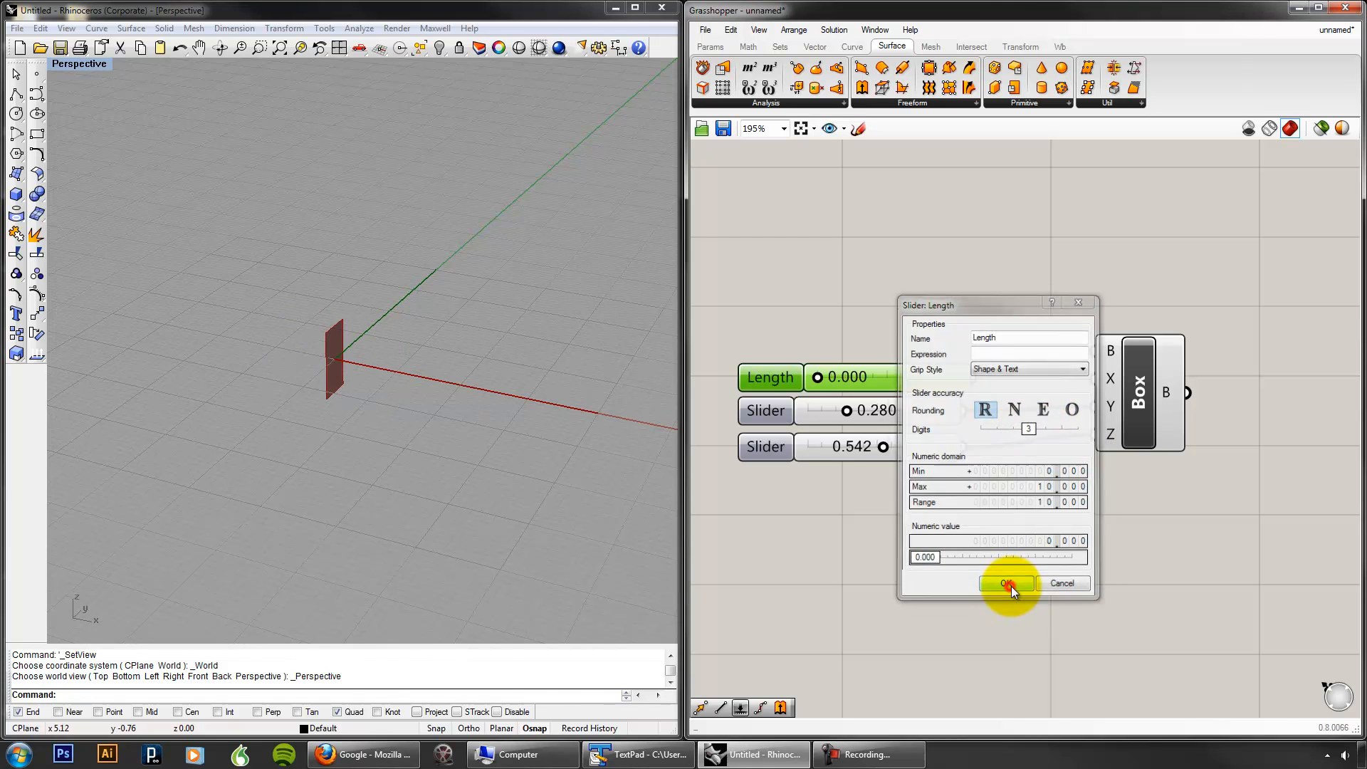
drag(812, 378, 974, 413)
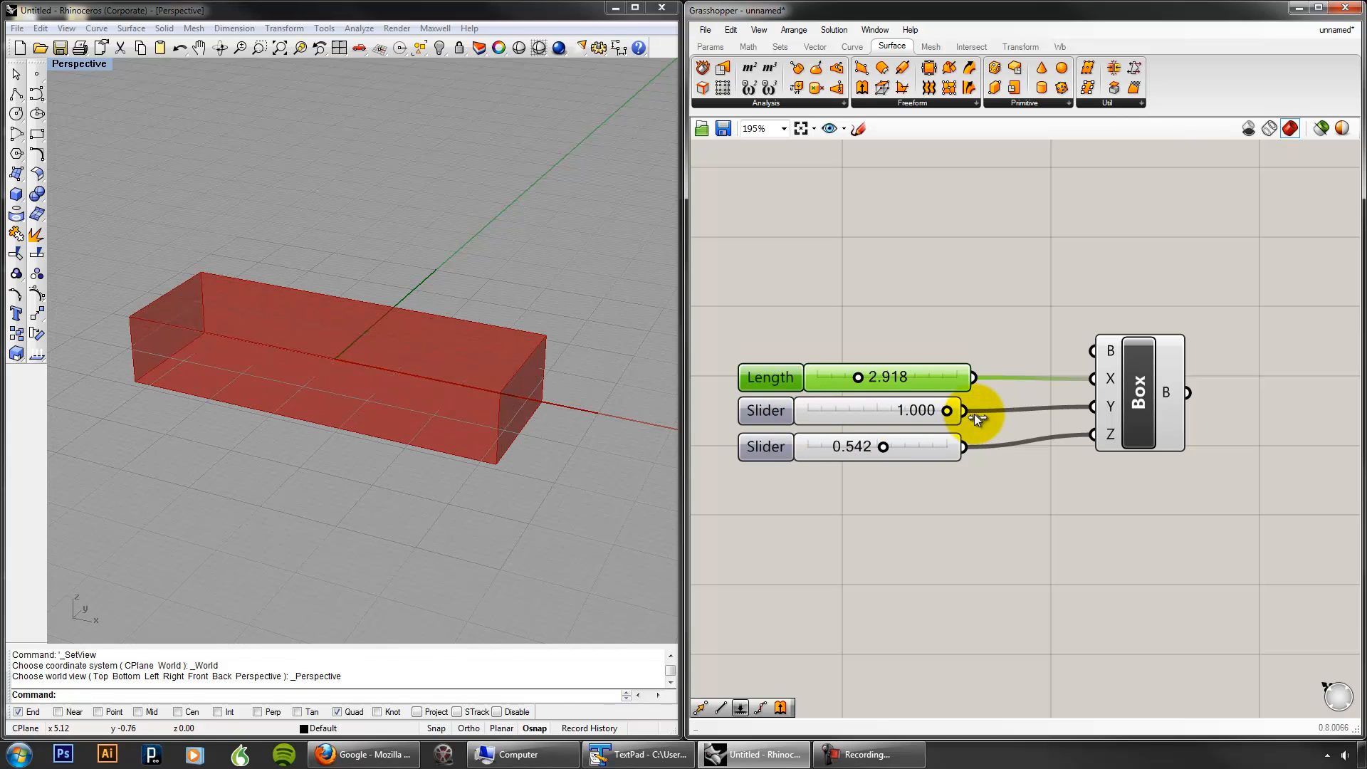
click(941, 324)
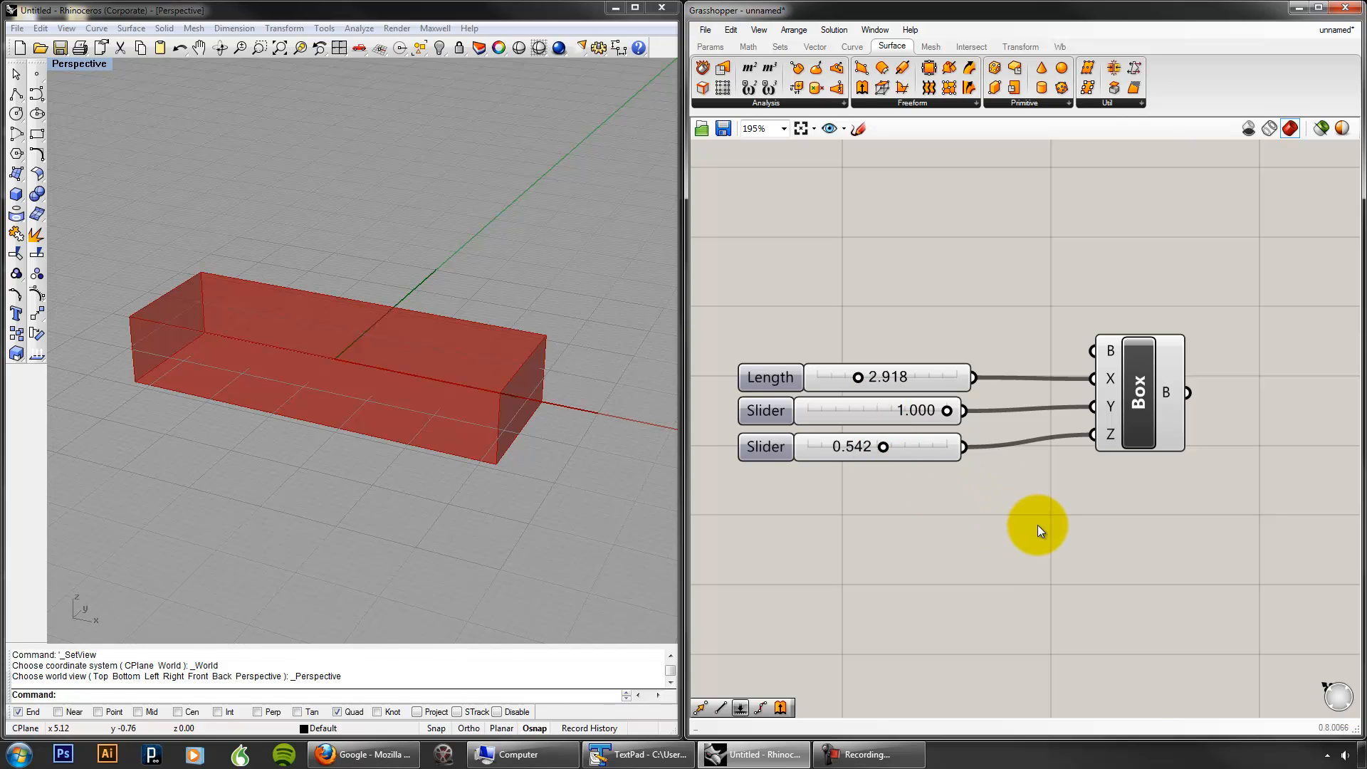
click(886, 373)
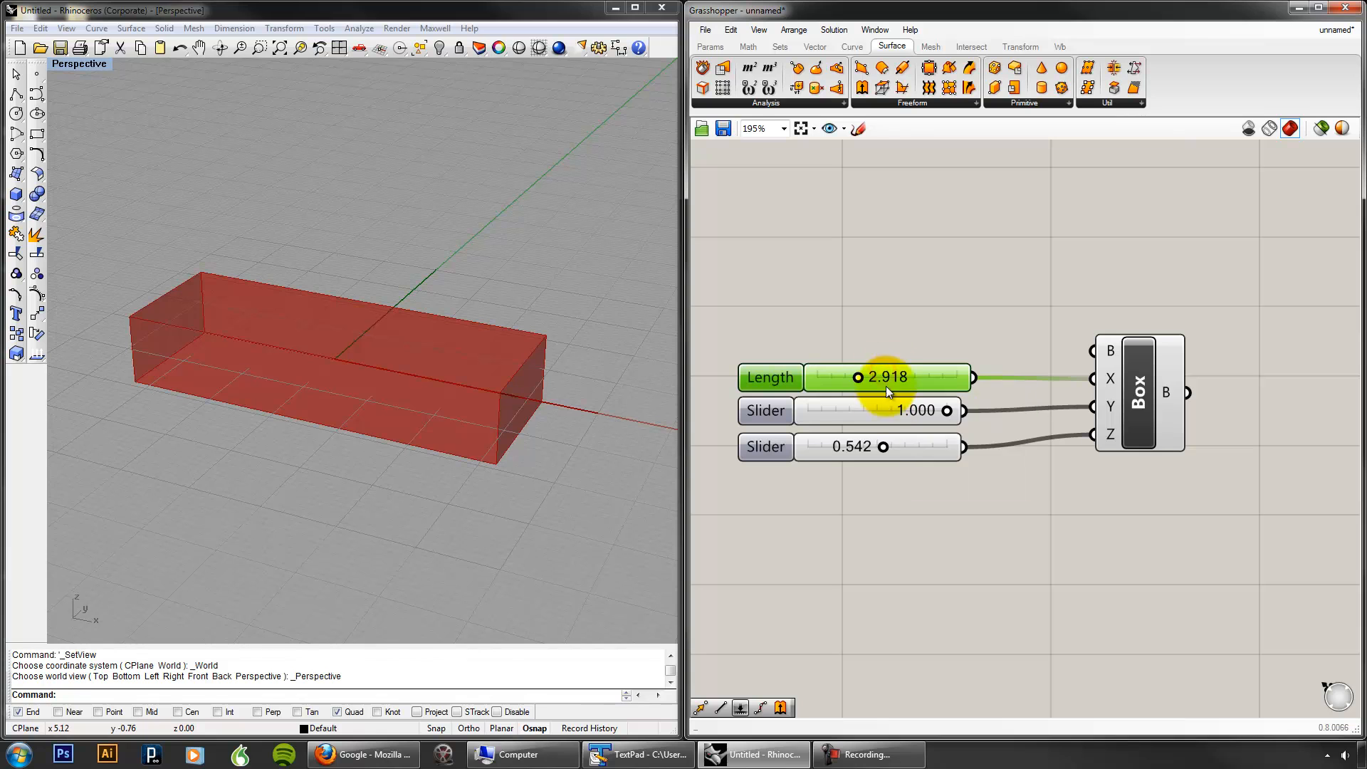
click(884, 403)
right_click(886, 406)
click(936, 496)
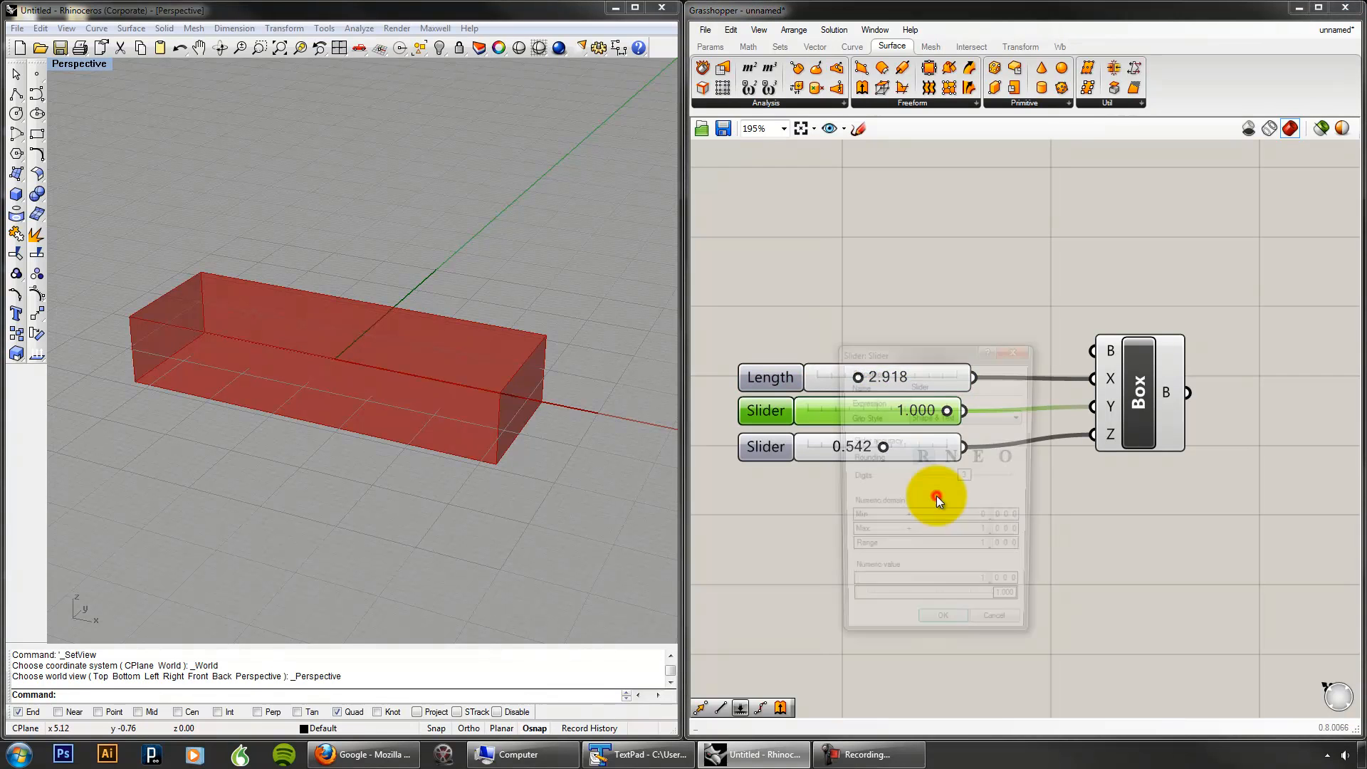
double_click(974, 535)
text(10)
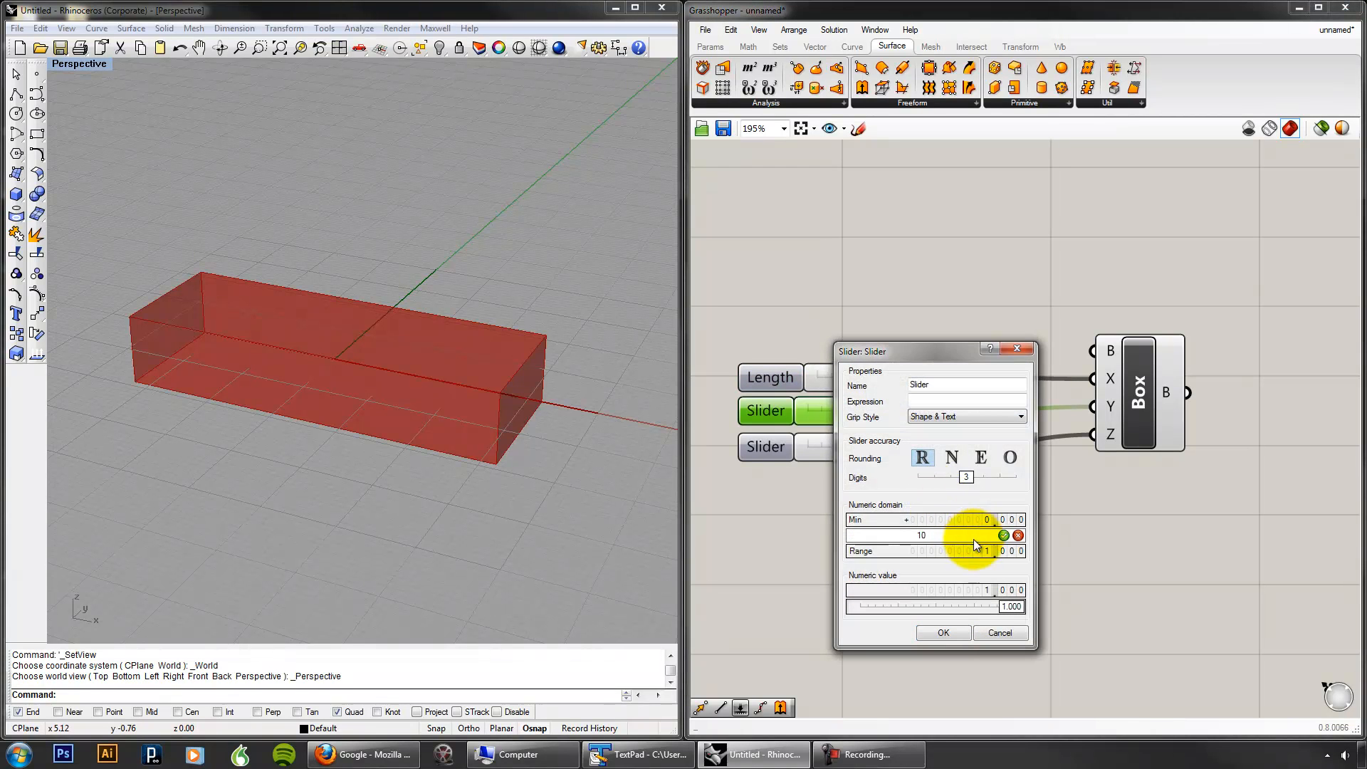
click(1004, 535)
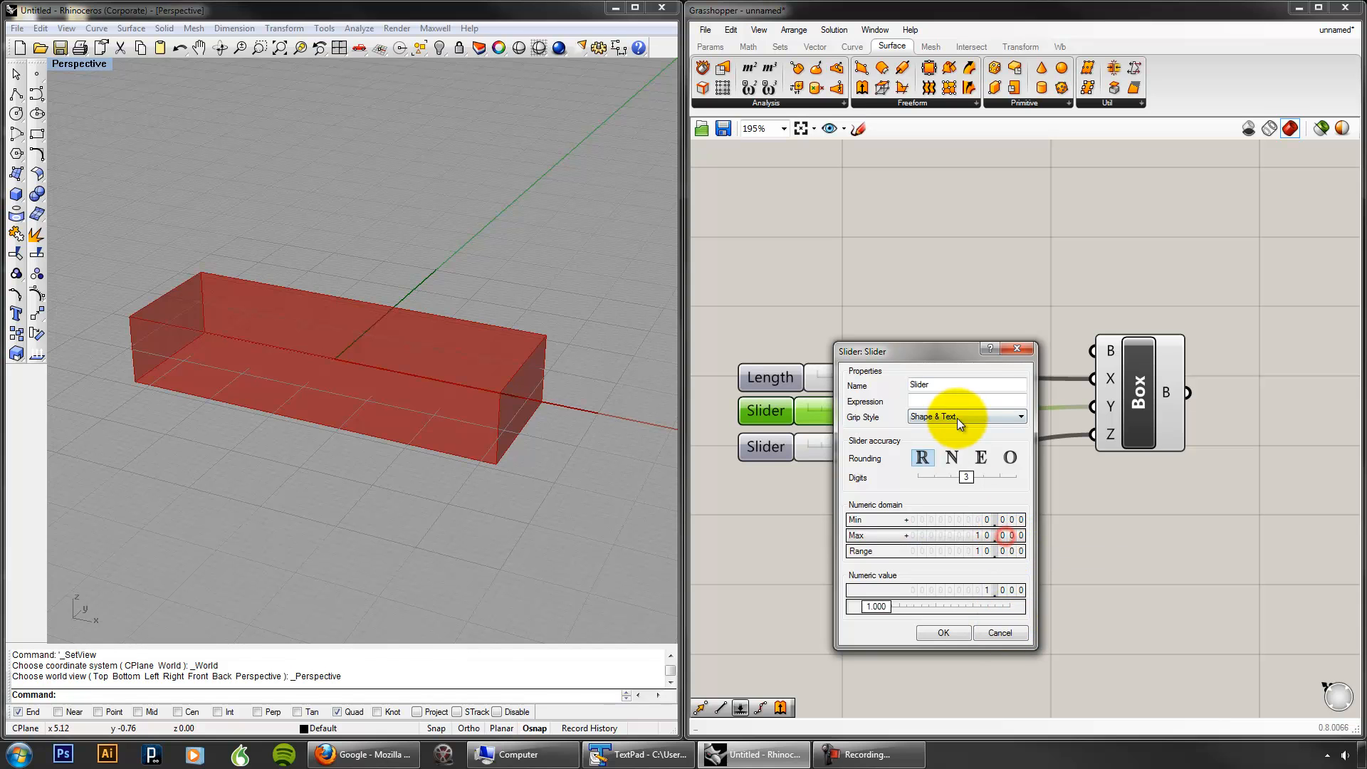
click(1006, 631)
Step: Replace the two unnamed sliders with two copies of the Length slider stacked beneath it
drag(1026, 562, 918, 416)
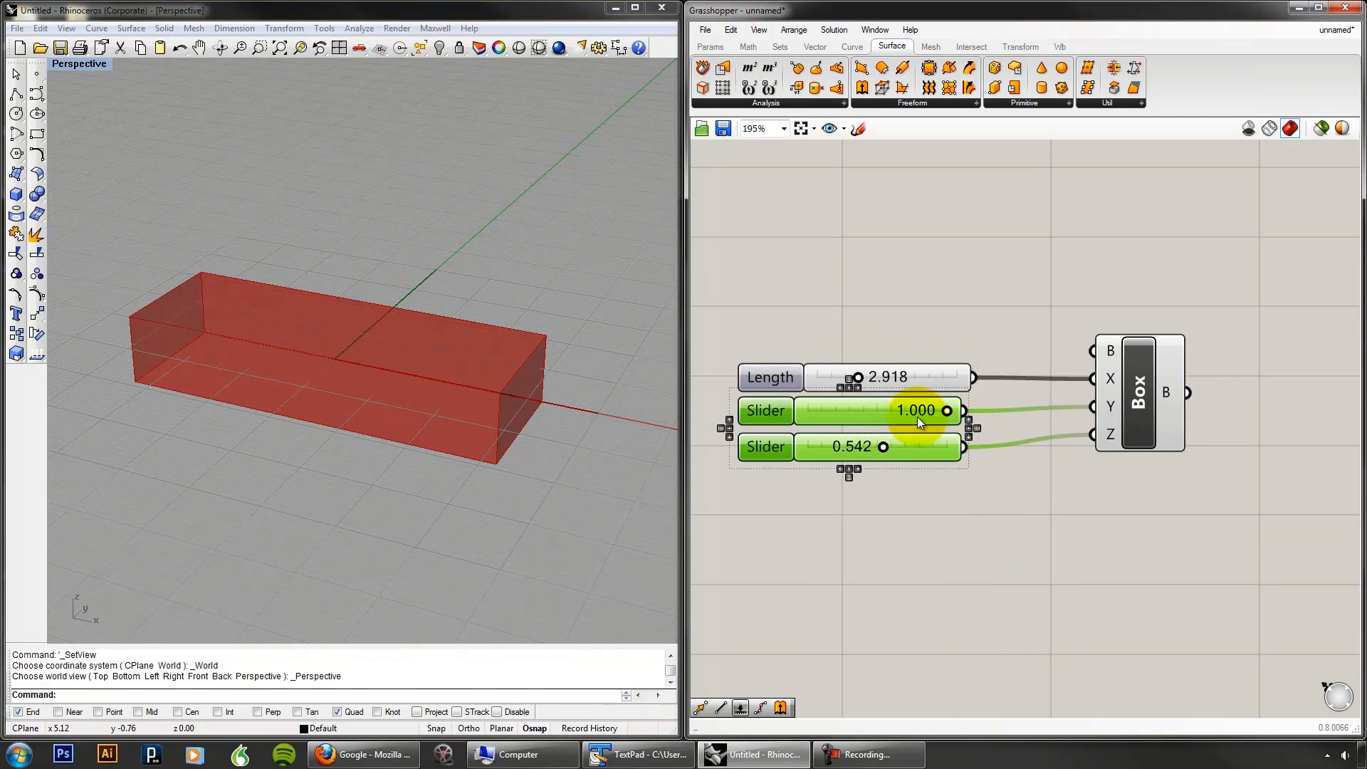
key(Delete)
click(915, 384)
key(ctrl+c)
key(ctrl+v)
drag(915, 384, 905, 458)
key(ctrl+c)
key(ctrl+v)
Step: Rename the middle slider Width and the lowest one Height, and connect them to the box's Y and Z inputs
right_click(911, 418)
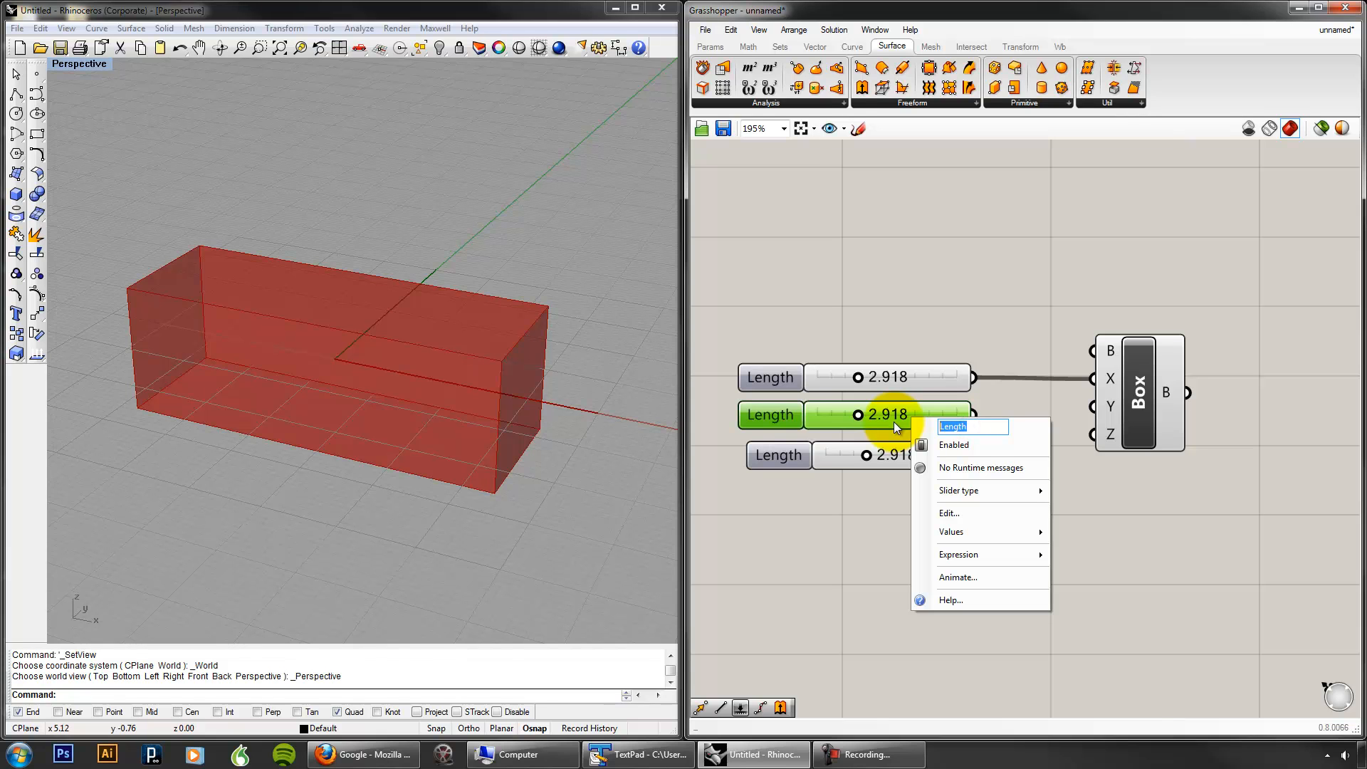
text(Width)
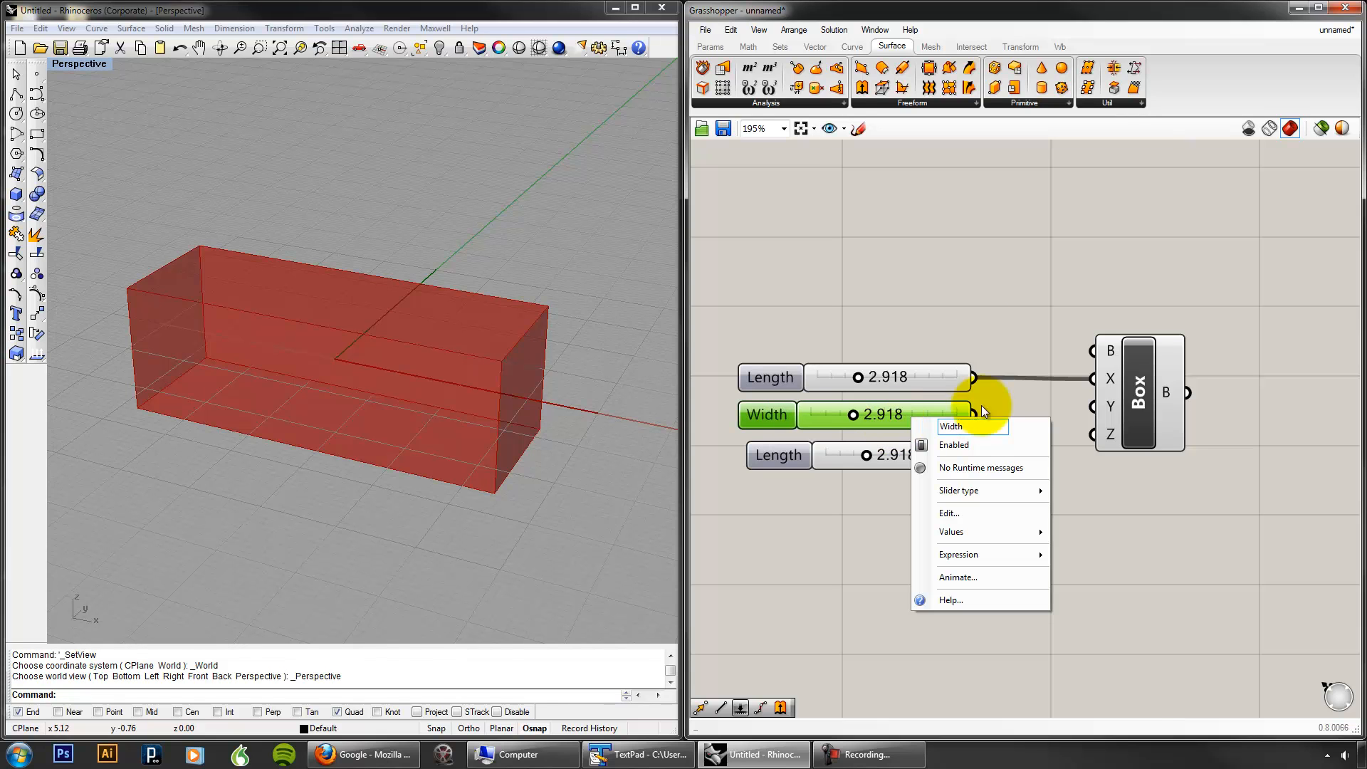
click(929, 434)
right_click(917, 445)
text(Height)
click(906, 243)
drag(975, 415, 1093, 406)
drag(983, 455, 1093, 434)
Step: Set the Height slider to 7.683, Width to 5.600 and Length to 5.376
scroll(555, 392, down, 3)
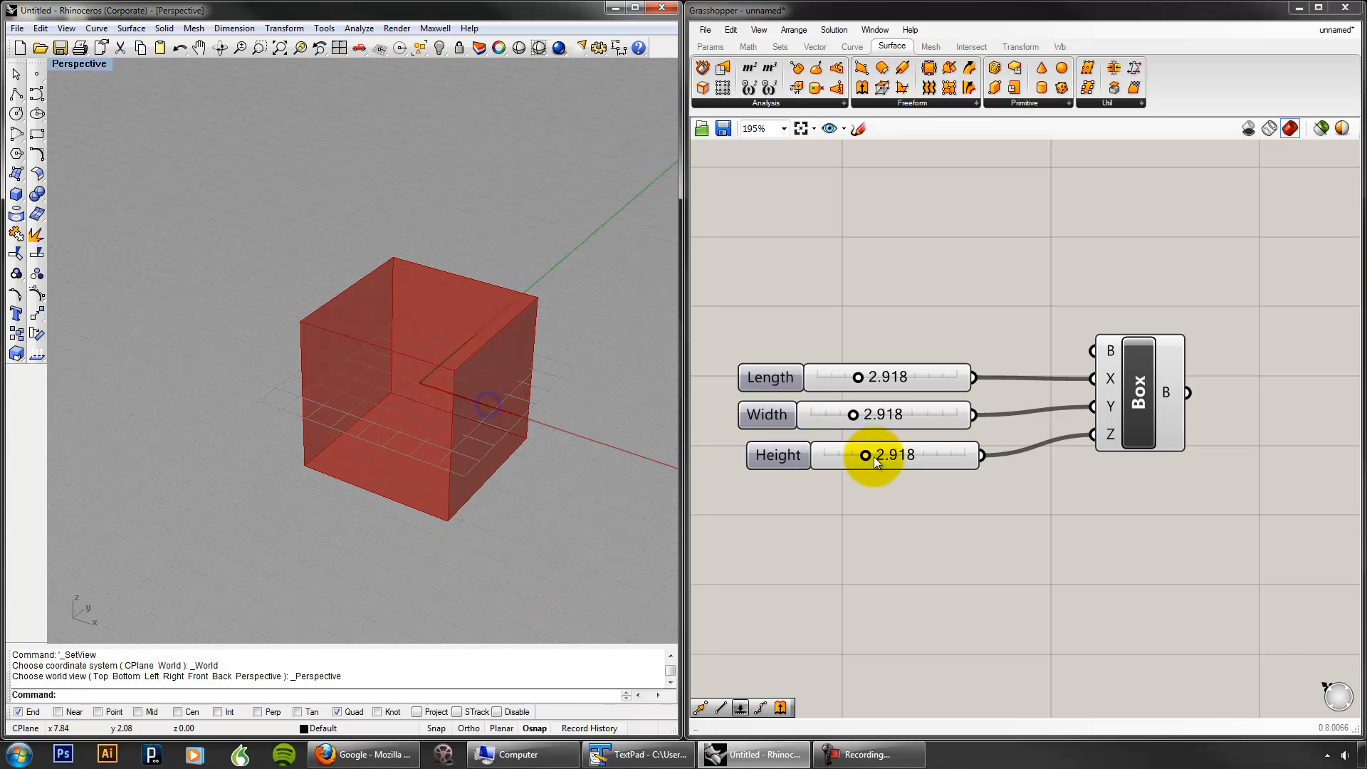
drag(866, 455, 933, 456)
drag(852, 415, 896, 384)
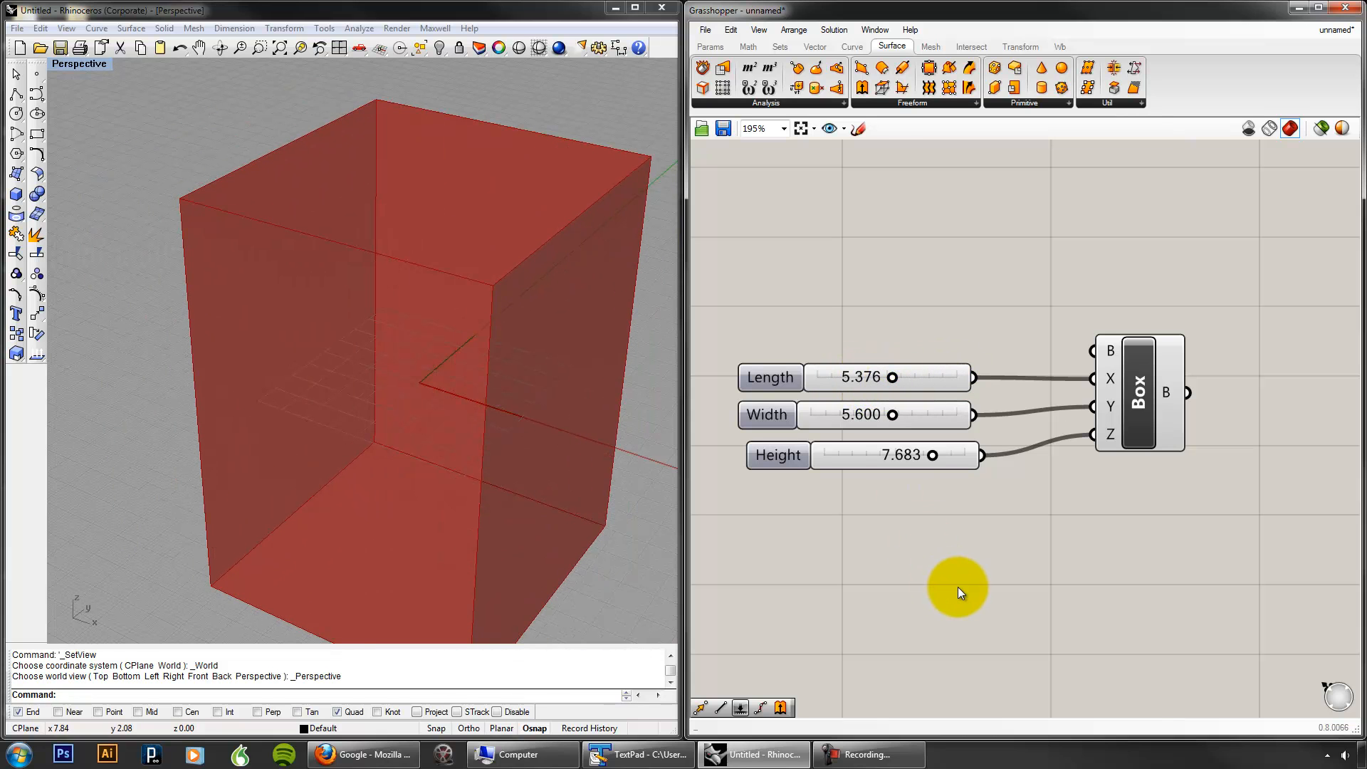
Step: Align the left edges of the Length, Width and Height sliders and space them evenly in a column
drag(960, 587, 867, 339)
scroll(883, 433, up, 5)
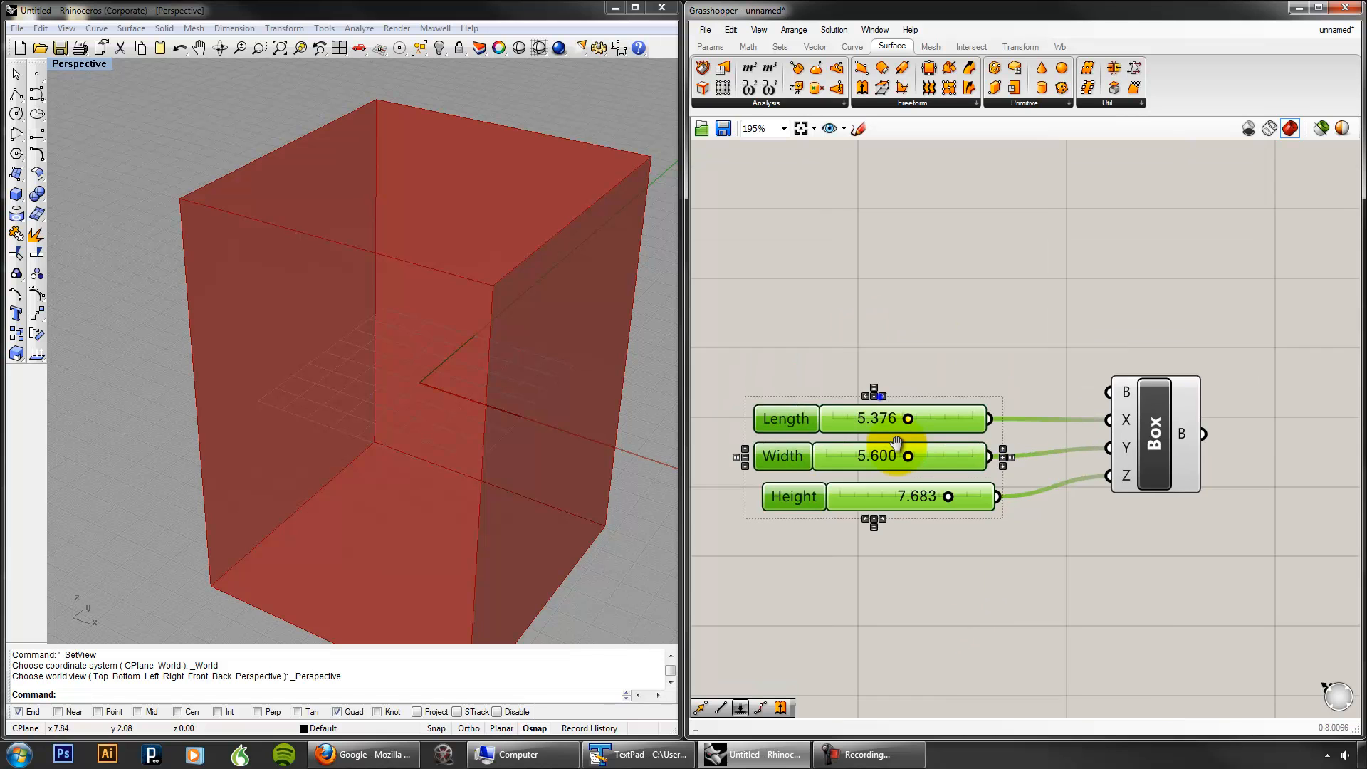
right_drag(882, 433, 1011, 375)
scroll(1015, 379, down, 1)
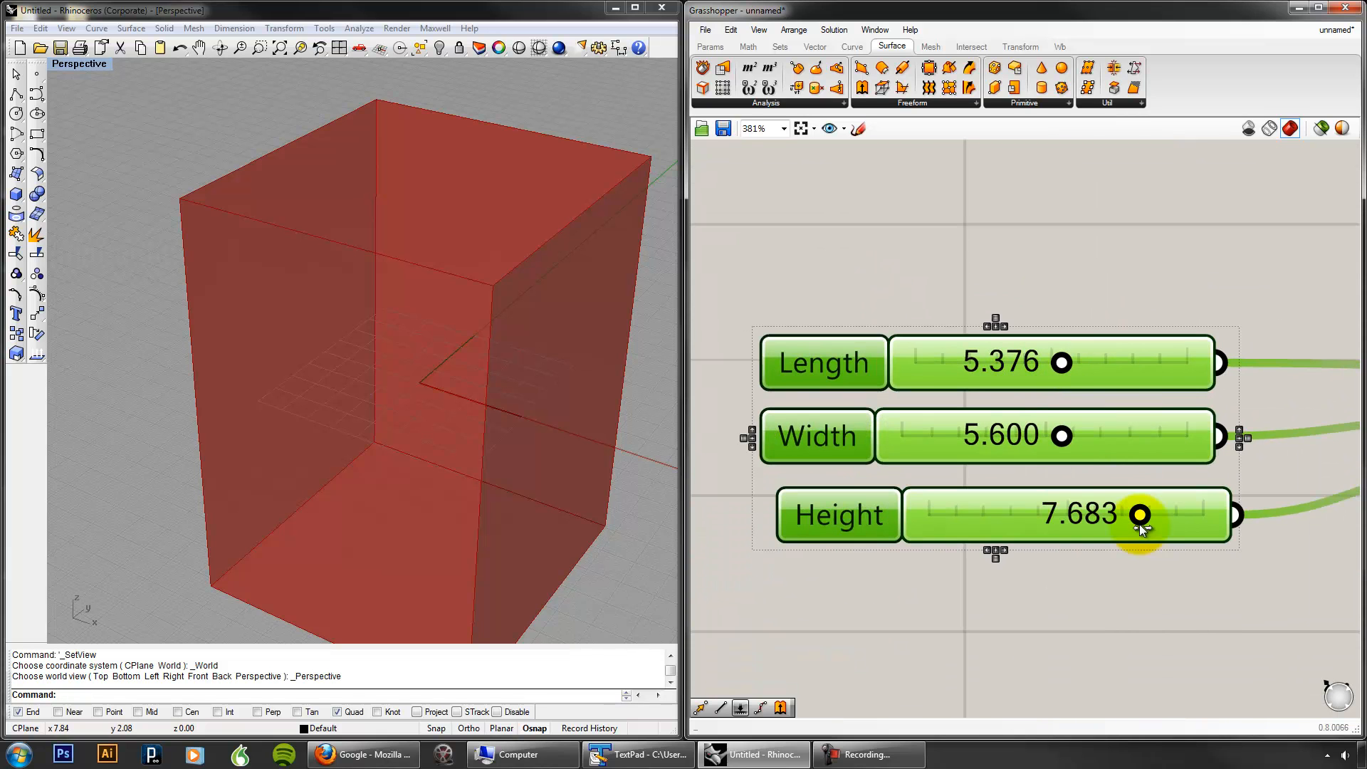
click(988, 326)
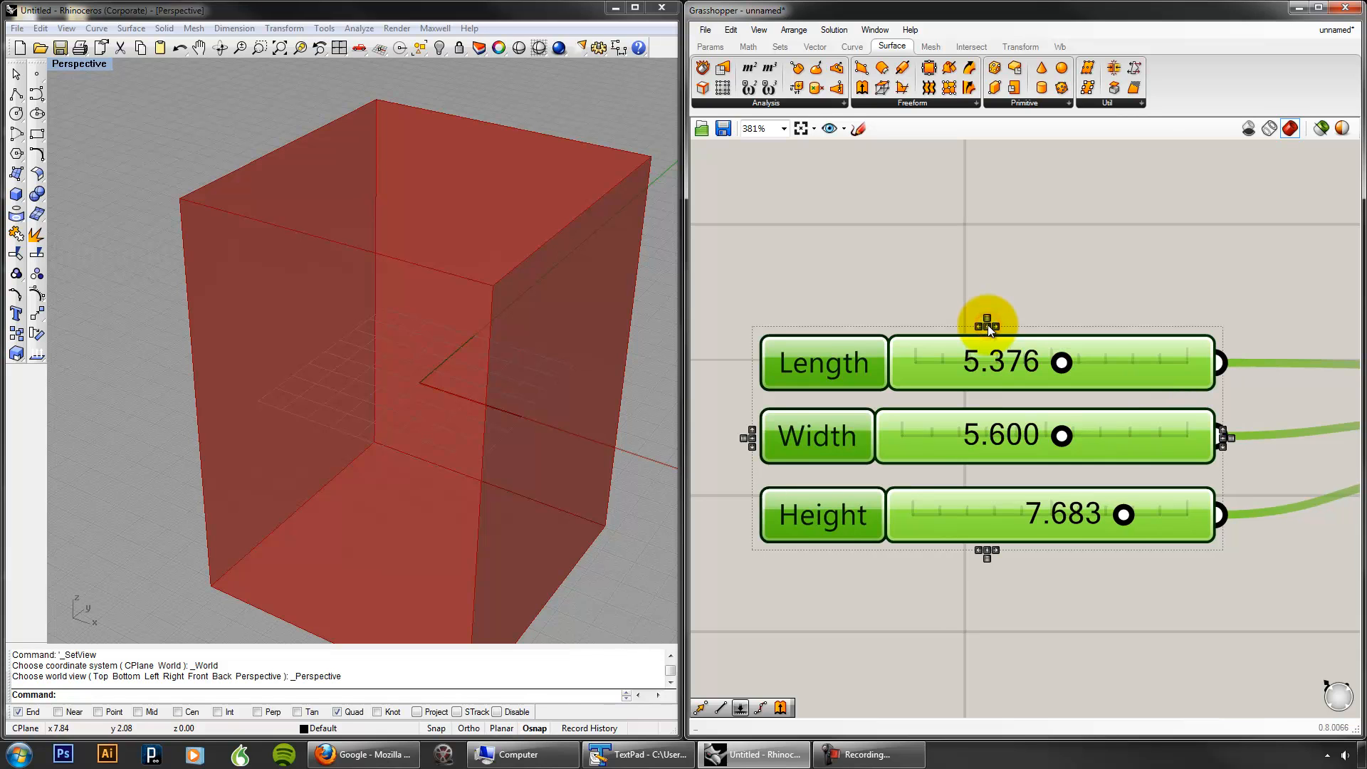
click(989, 316)
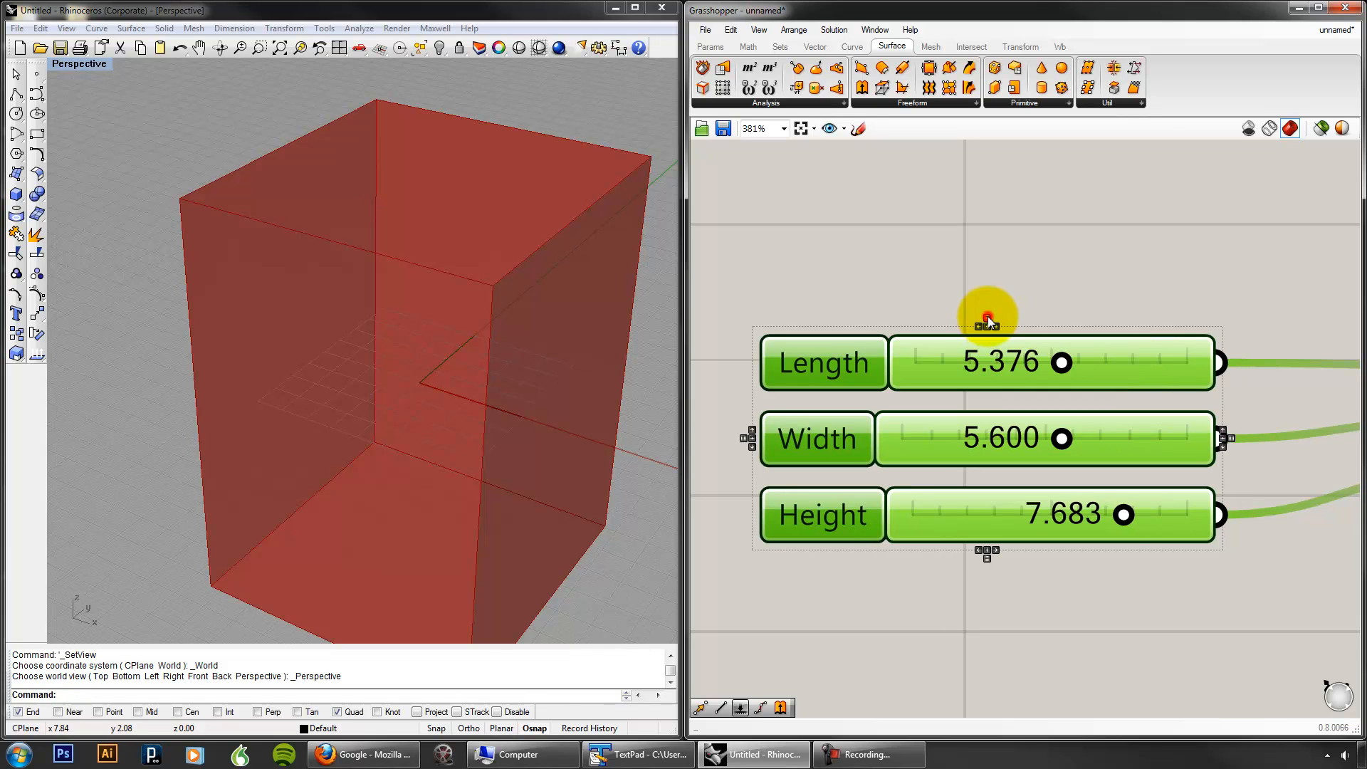
click(1055, 290)
right_drag(1189, 303, 1071, 313)
scroll(1069, 316, down, 3)
right_drag(1189, 445, 1055, 440)
scroll(1140, 502, down, 2)
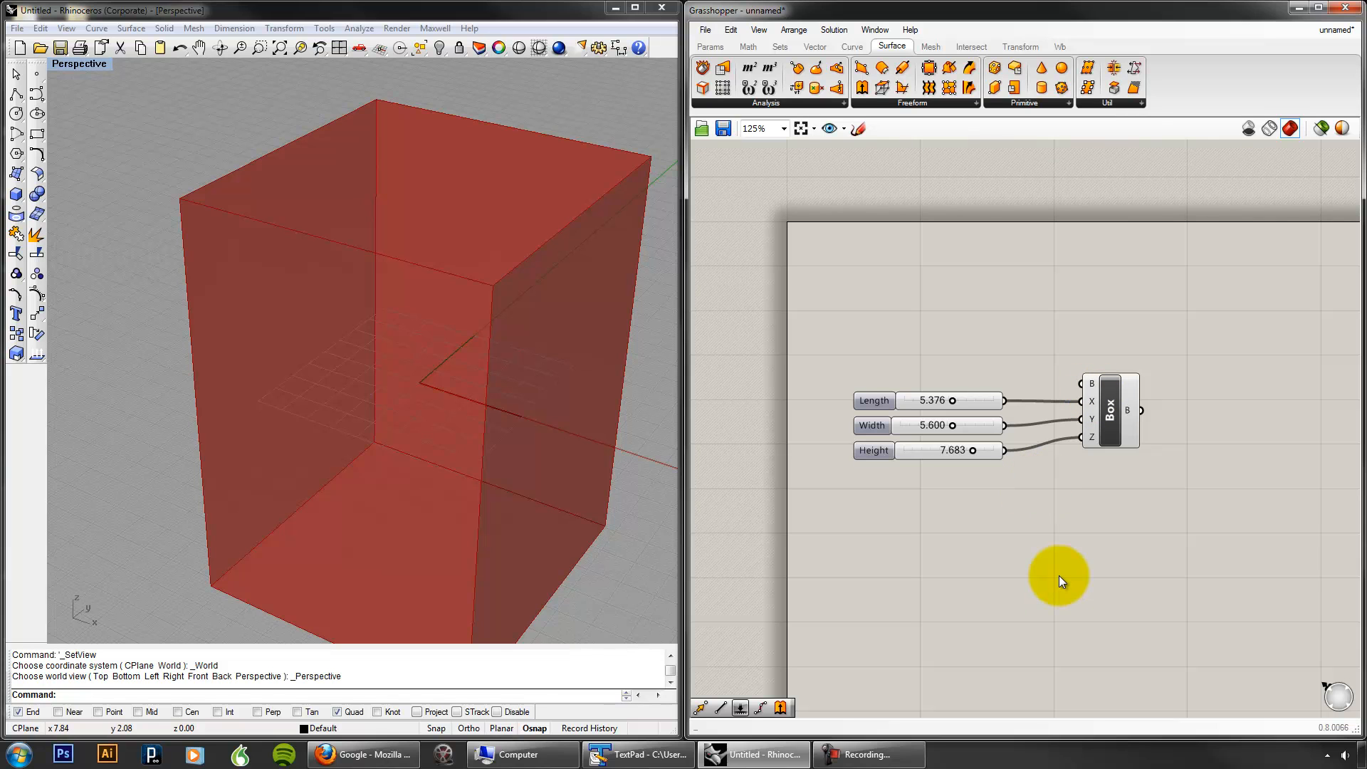
Step: Disconnect the Width slider from the box's Y input and the Height slider from its Z input
scroll(1099, 526, up, 3)
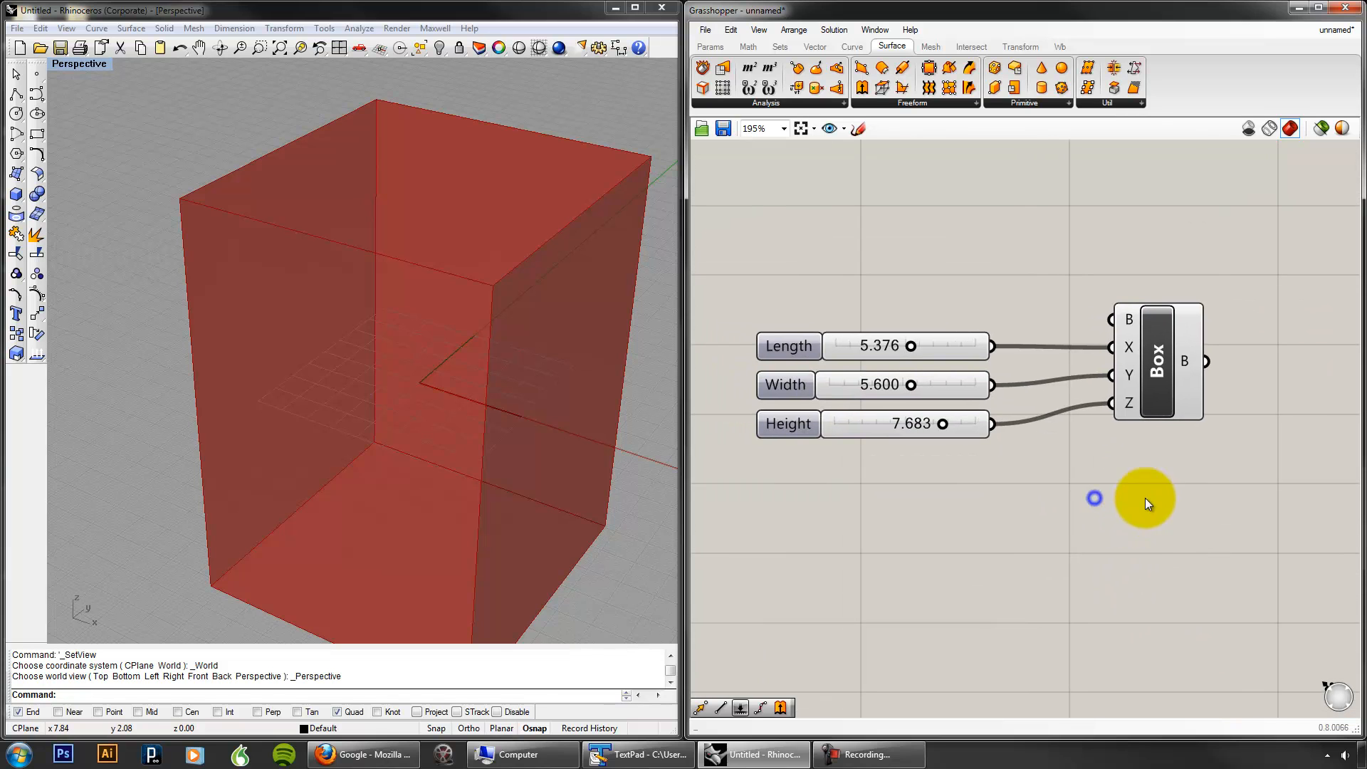
right_click(1132, 373)
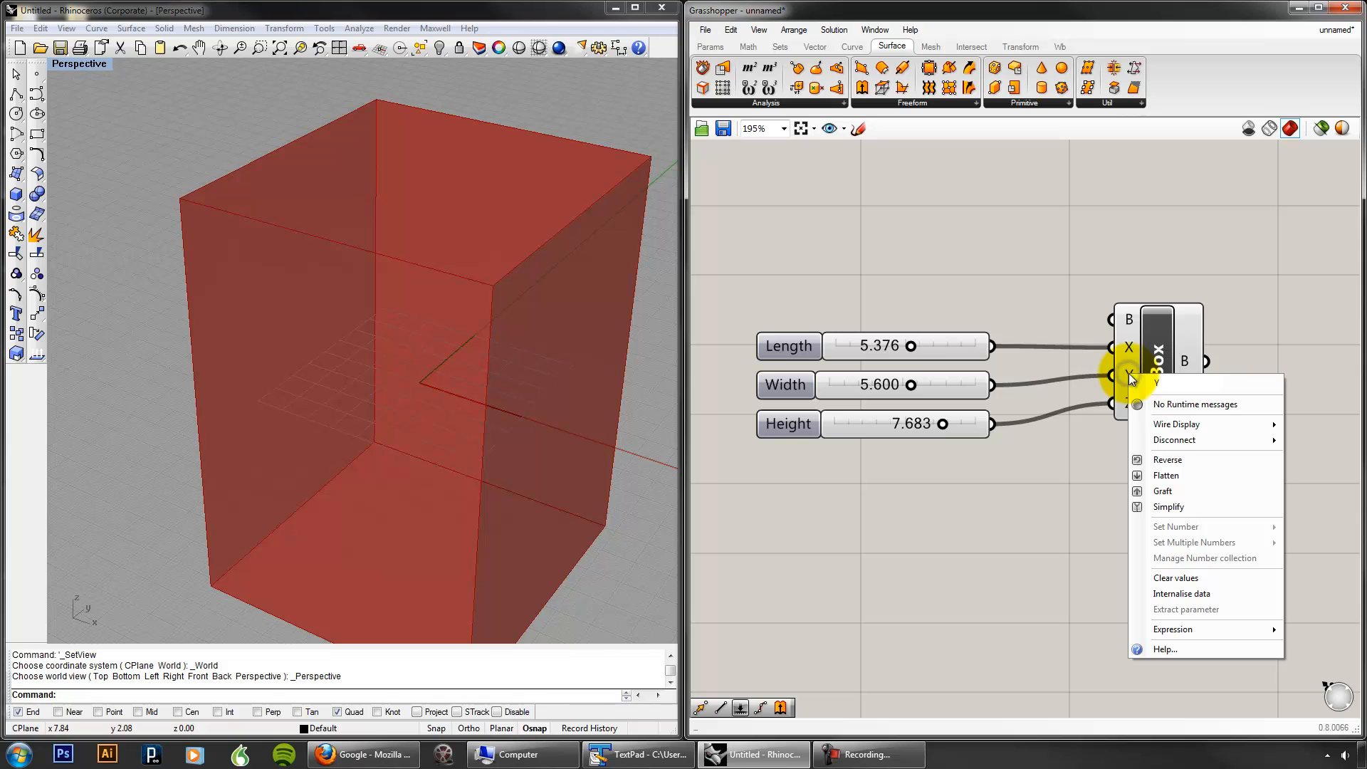
mouse_move(1161, 438)
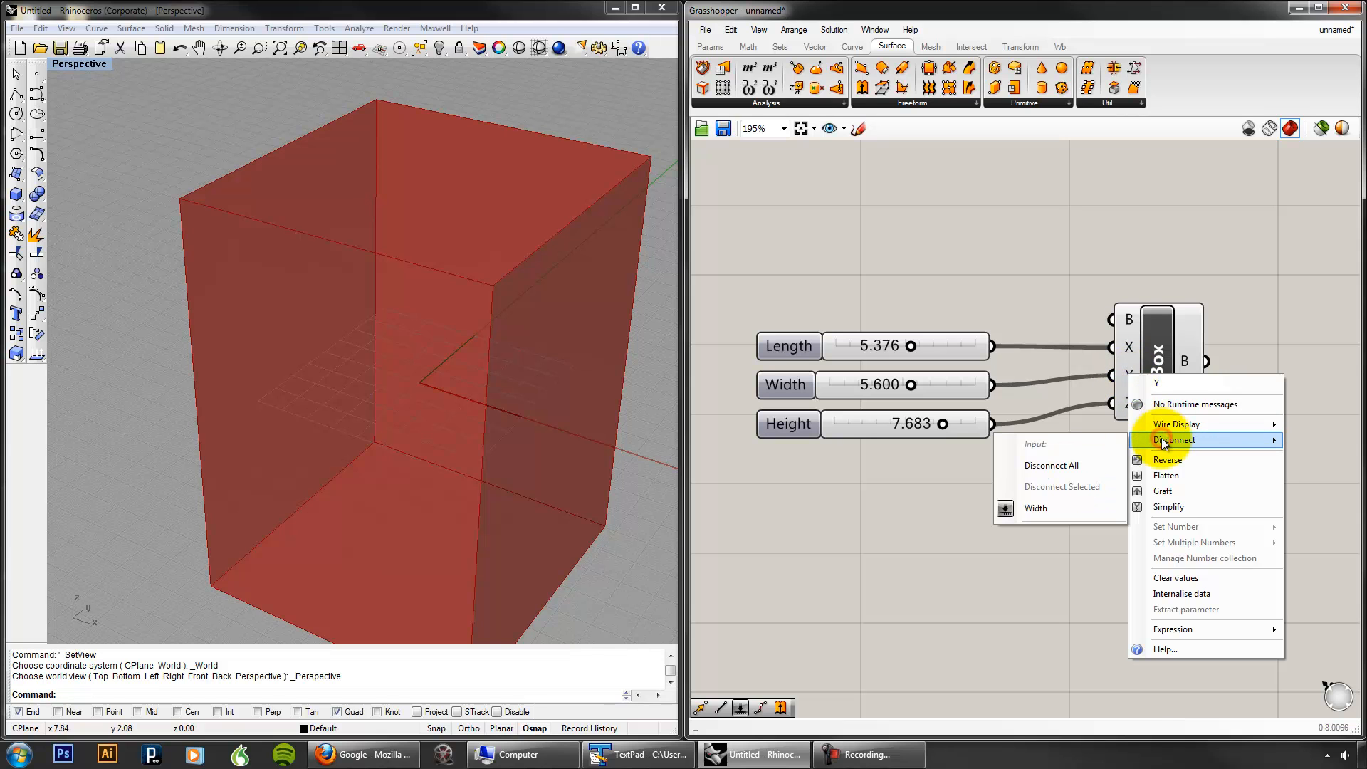
click(1105, 460)
mouse_move(943, 383)
mouse_down()
mouse_move(918, 379)
mouse_move(942, 383)
mouse_up()
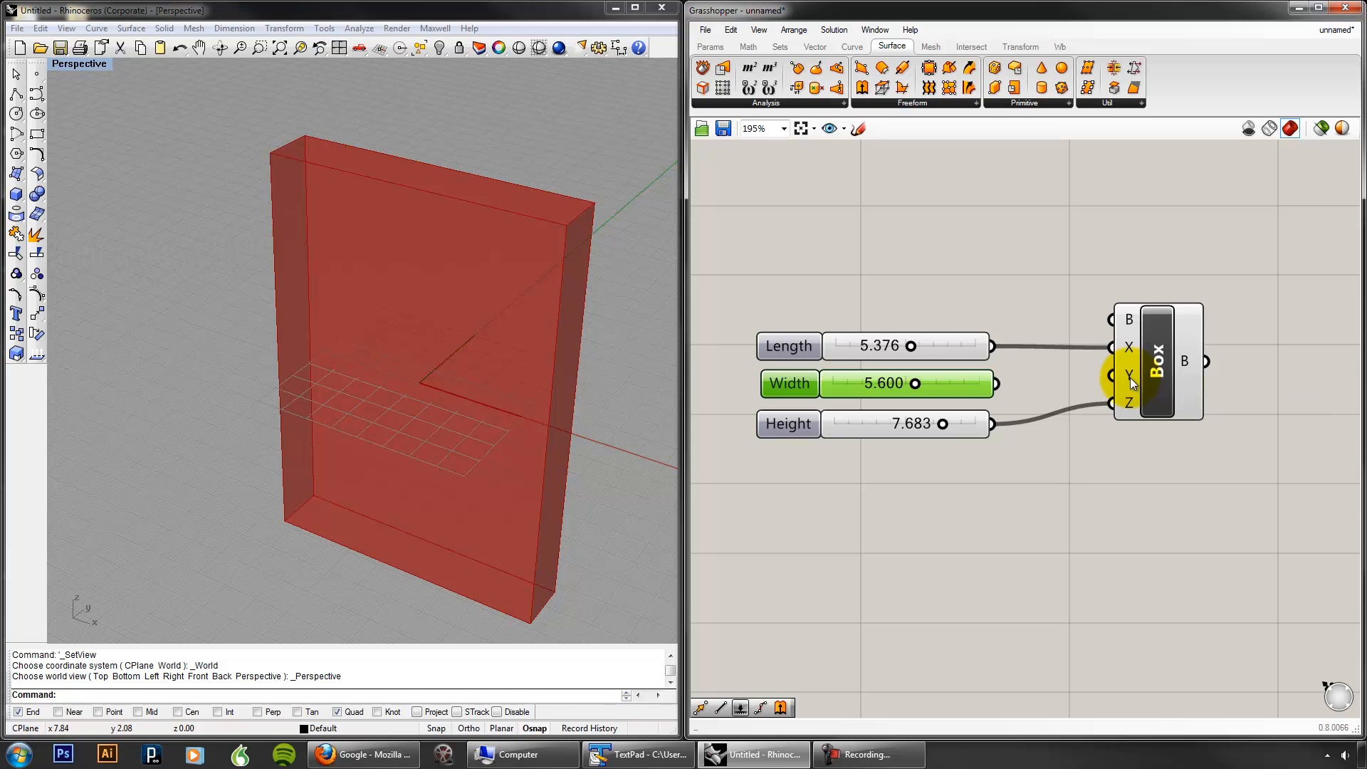
right_click(1129, 401)
mouse_move(1193, 467)
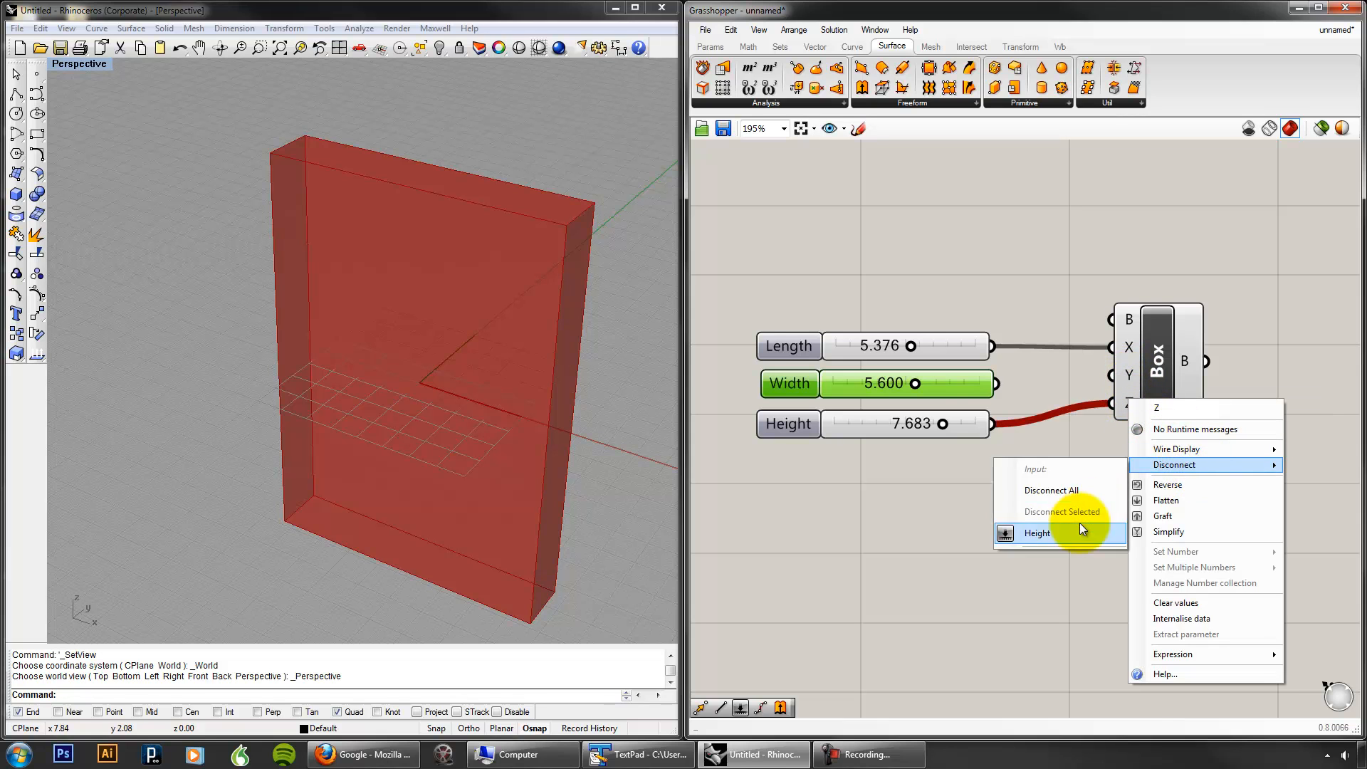
click(1079, 526)
Step: Lengthen the Height slider to adjust its value to 6.384, and shorten it again to match the other sliders
drag(1019, 420, 1225, 444)
mouse_move(1123, 425)
mouse_down()
mouse_move(867, 426)
mouse_move(1144, 427)
mouse_move(1108, 429)
mouse_up()
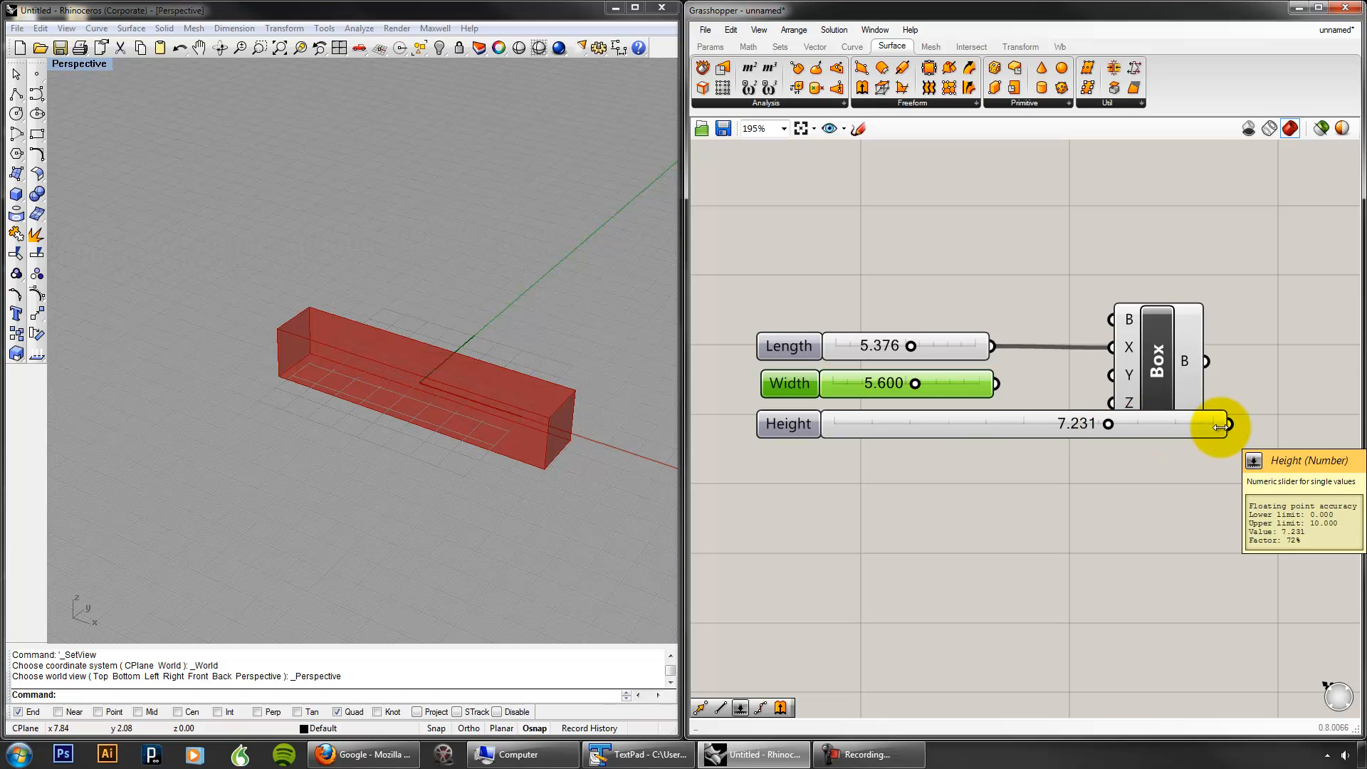
drag(1124, 425, 1076, 425)
drag(1228, 432, 993, 422)
click(1038, 421)
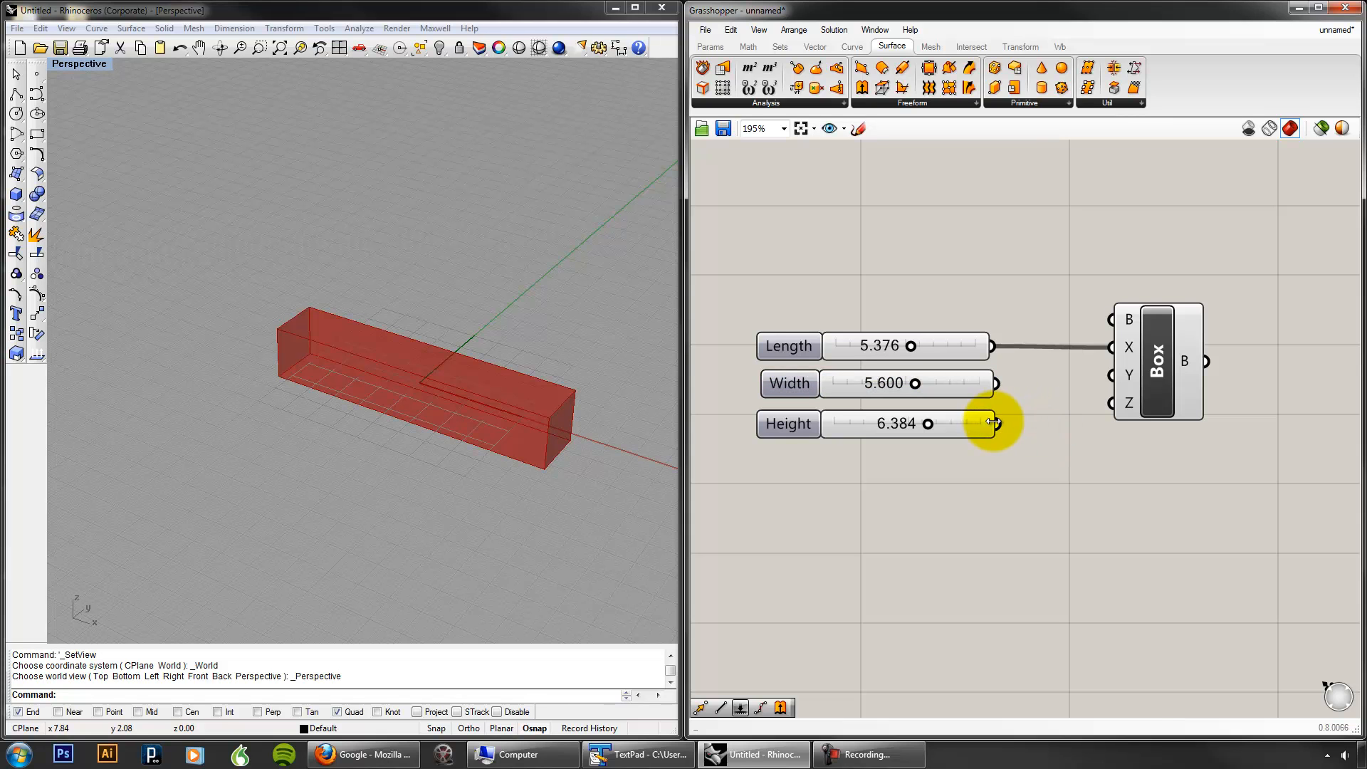
Step: Connect the Height slider to the box's Z input and the Length slider to its Y input as well
drag(997, 422, 1112, 403)
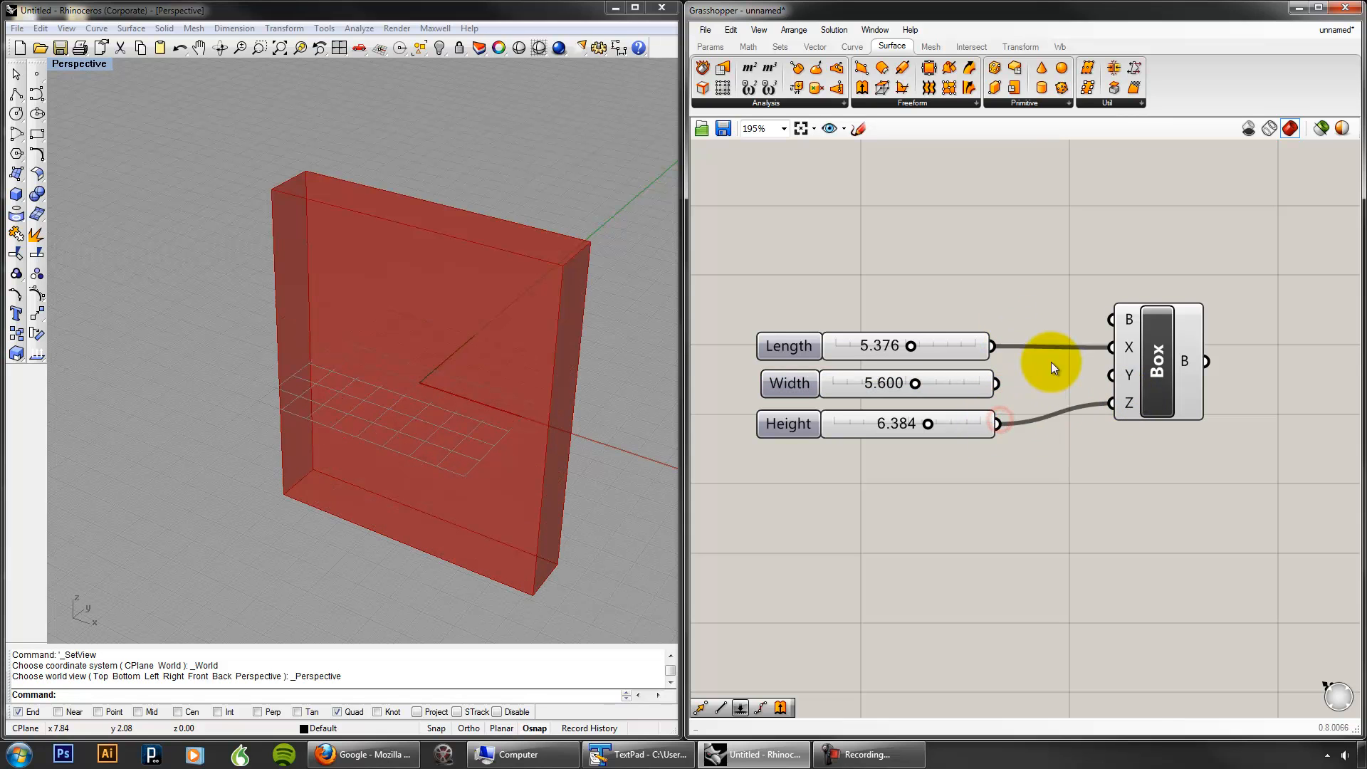
drag(993, 345, 1113, 378)
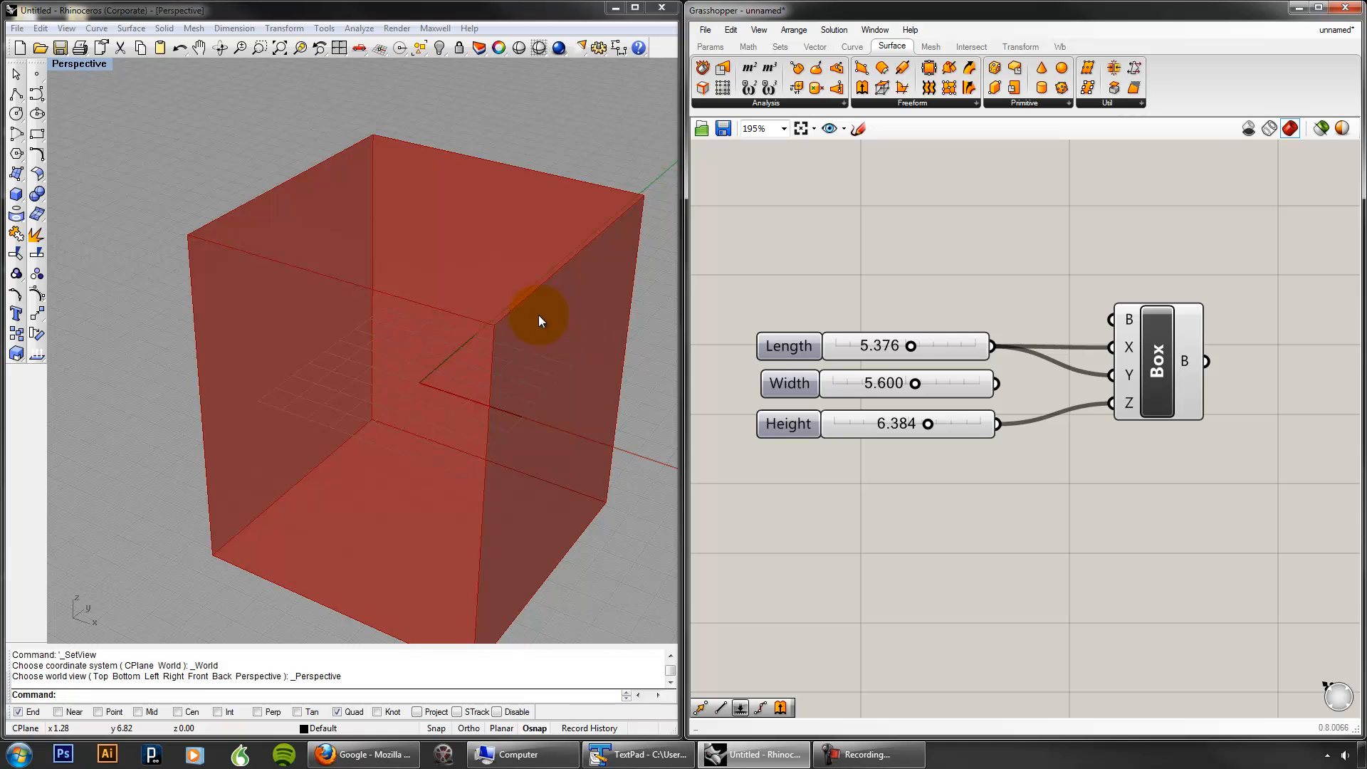
right_drag(538, 315, 505, 348)
scroll(505, 347, down, 4)
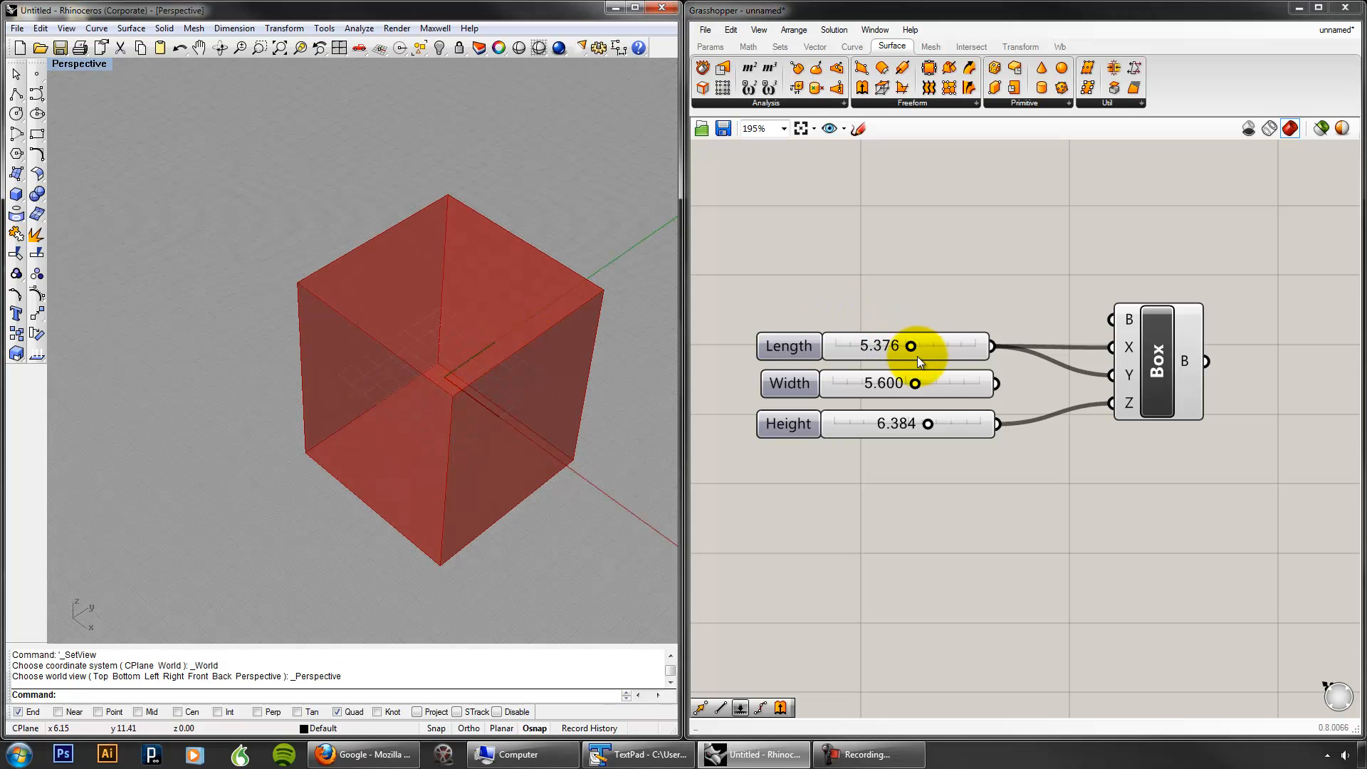
Step: Move the unused Width slider above the others, and set Length to 6.861 and Height to 2.531
drag(929, 383, 969, 176)
drag(912, 345, 875, 346)
drag(927, 424, 858, 422)
right_drag(513, 398, 541, 321)
drag(875, 346, 934, 346)
mouse_move(860, 426)
mouse_down()
mouse_move(962, 427)
mouse_move(827, 424)
mouse_move(900, 424)
mouse_move(872, 424)
mouse_up()
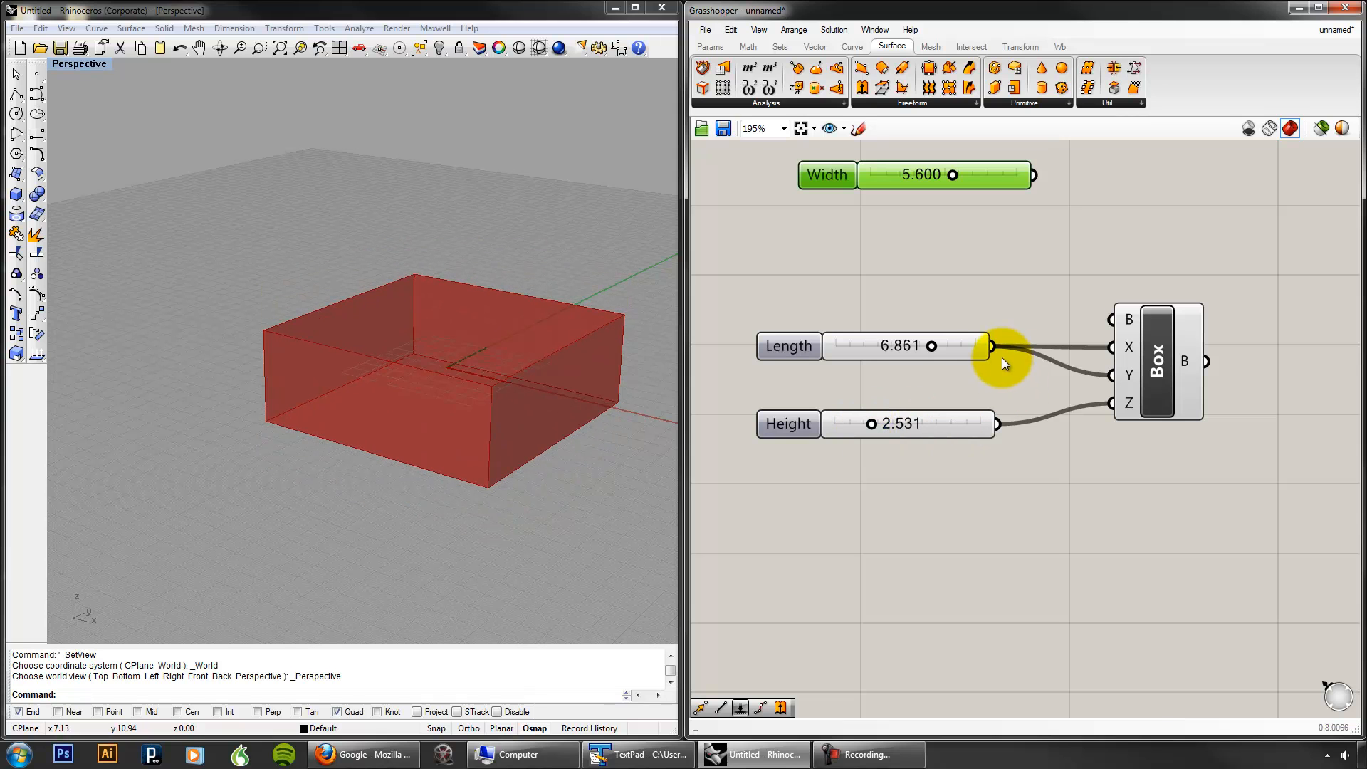
Step: Connect the Length slider to the box's Z input too, and set Length to 4.455
drag(1031, 370, 1111, 403)
drag(929, 345, 895, 344)
click(804, 342)
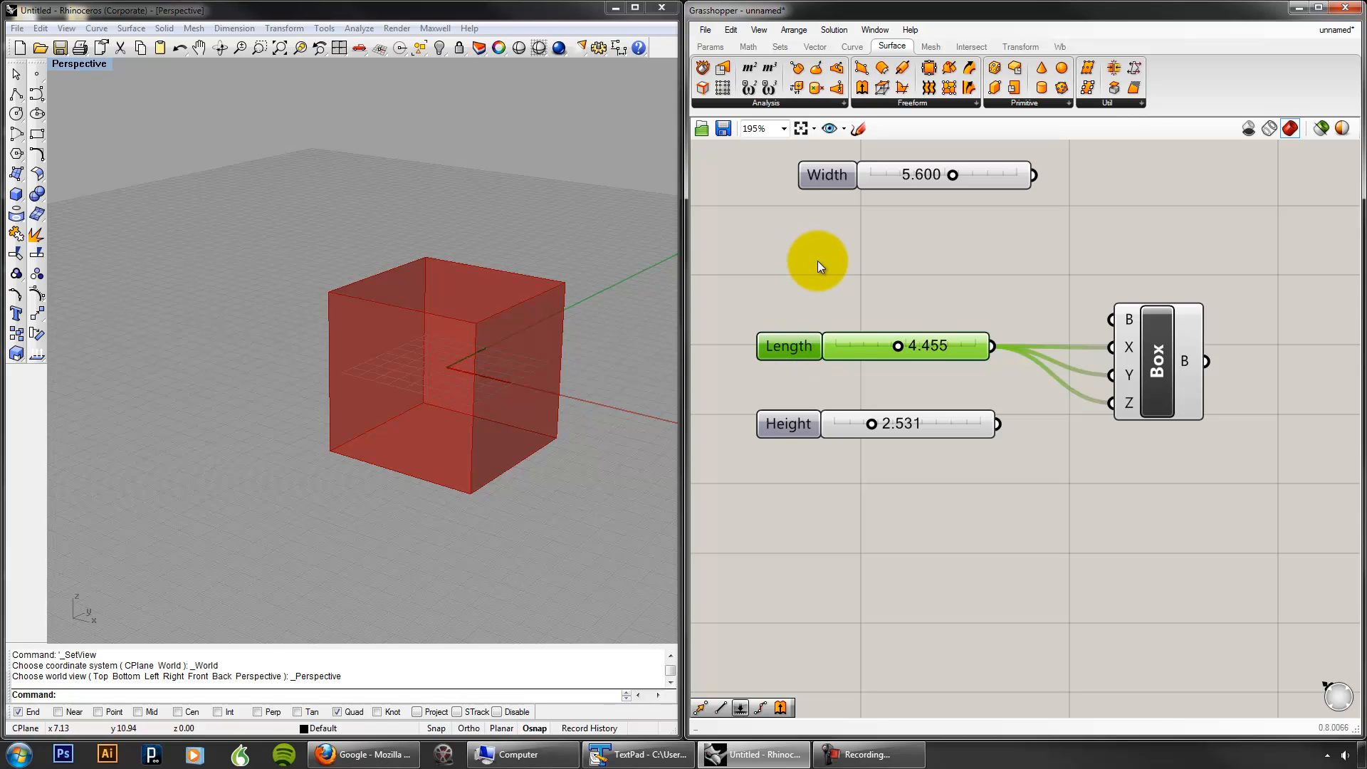
click(817, 260)
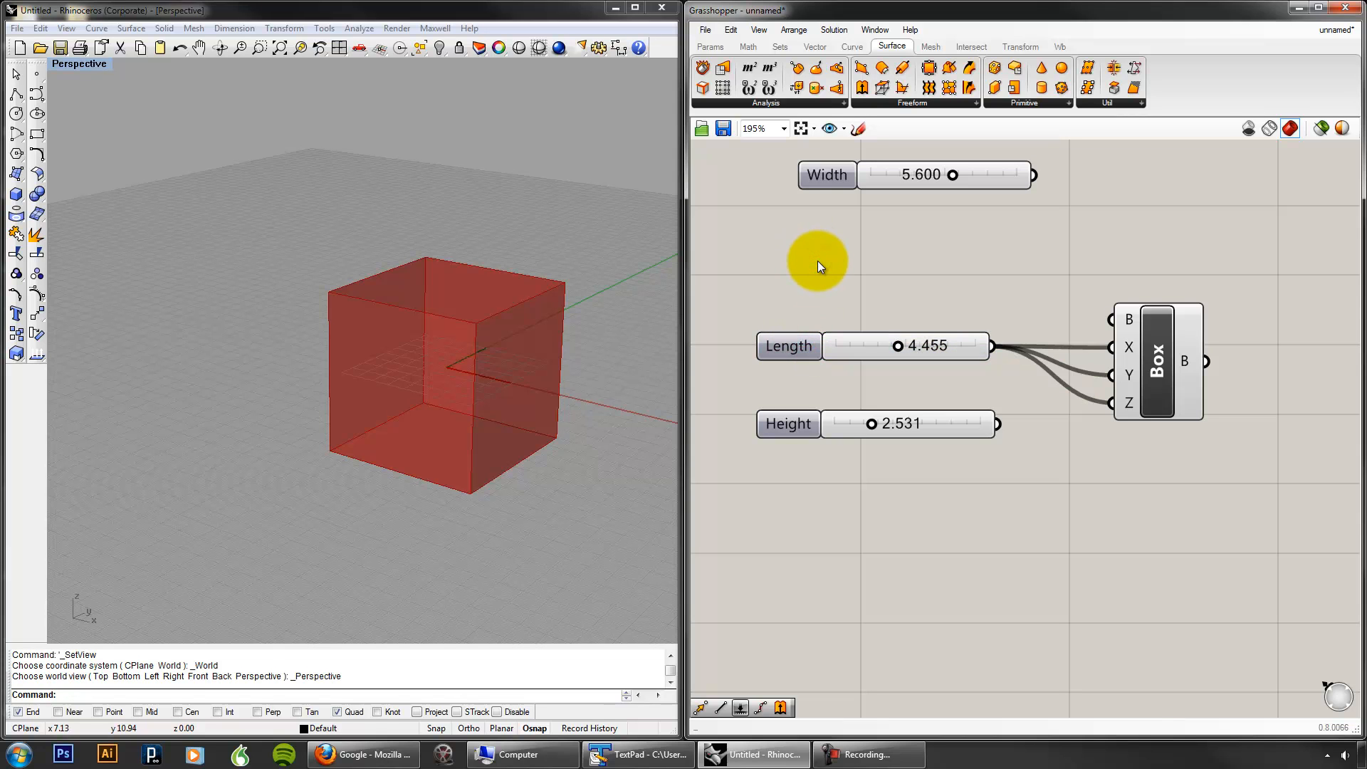
Step: Undo the slider and wiring changes back to Length, Width and Height separately feeding the box's X, Y and Z inputs
key(ctrl+z)
key(ctrl+z)
key(ctrl+z)
key(ctrl+z)
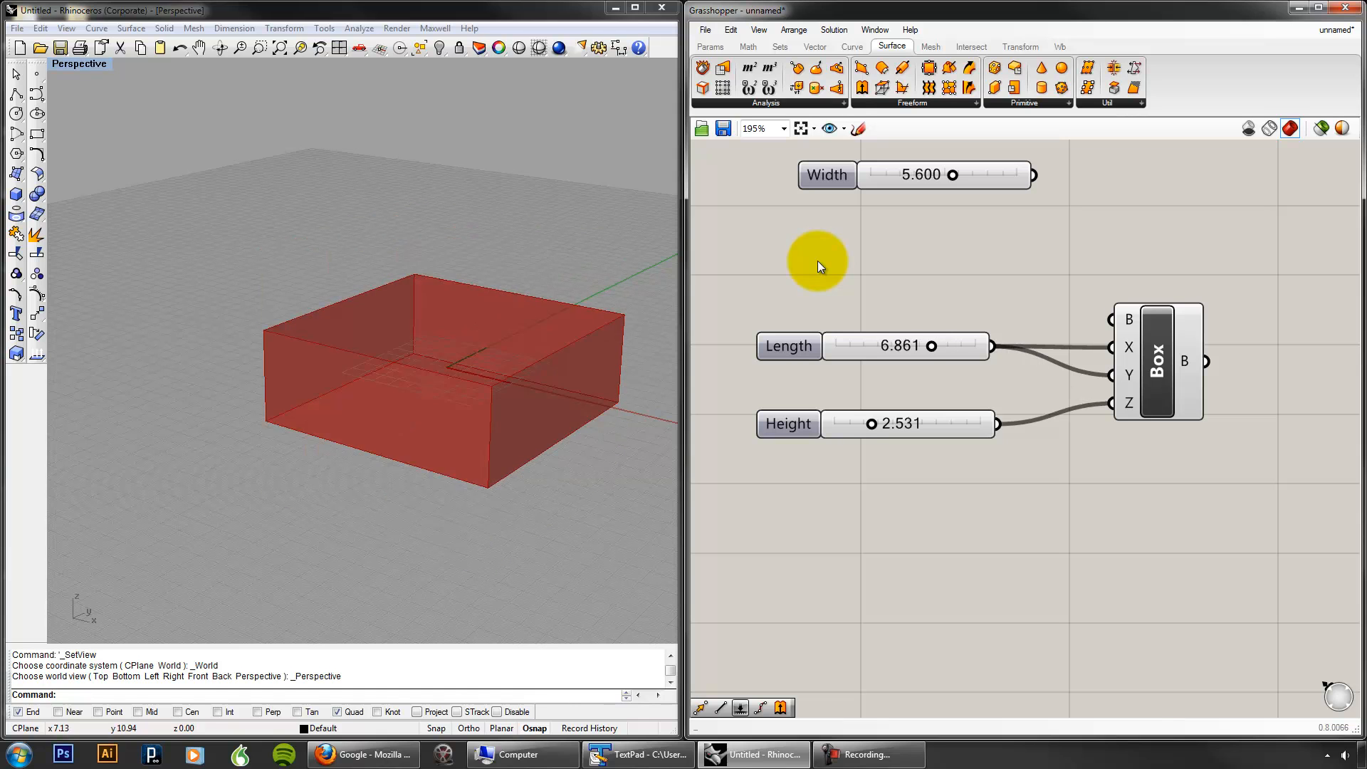
key(ctrl+z)
key(ctrl+z)
key(ctrl+z)
key(ctrl+z)
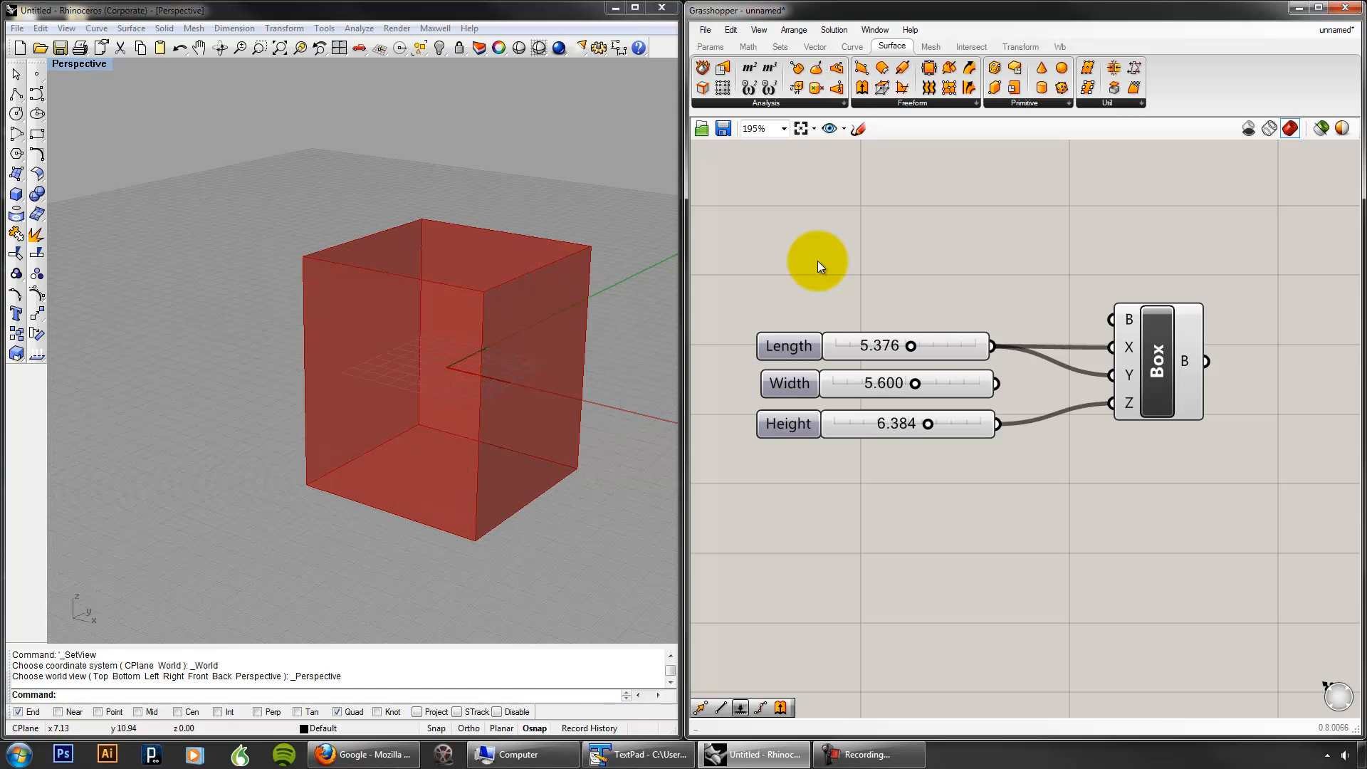
key(ctrl+z)
key(ctrl+z)
key(ctrl+z)
key(ctrl+z)
key(ctrl+z)
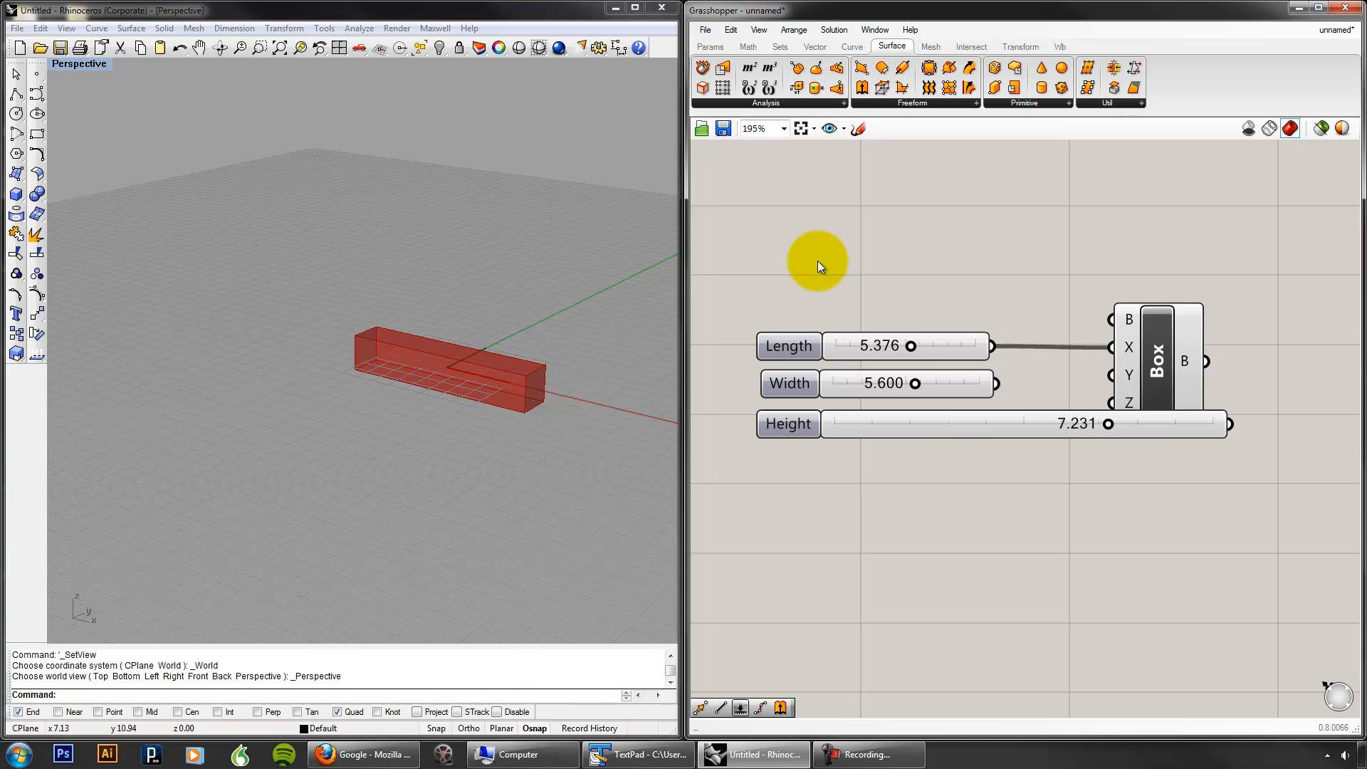
key(ctrl+z)
key(ctrl+z)
key(ctrl+z)
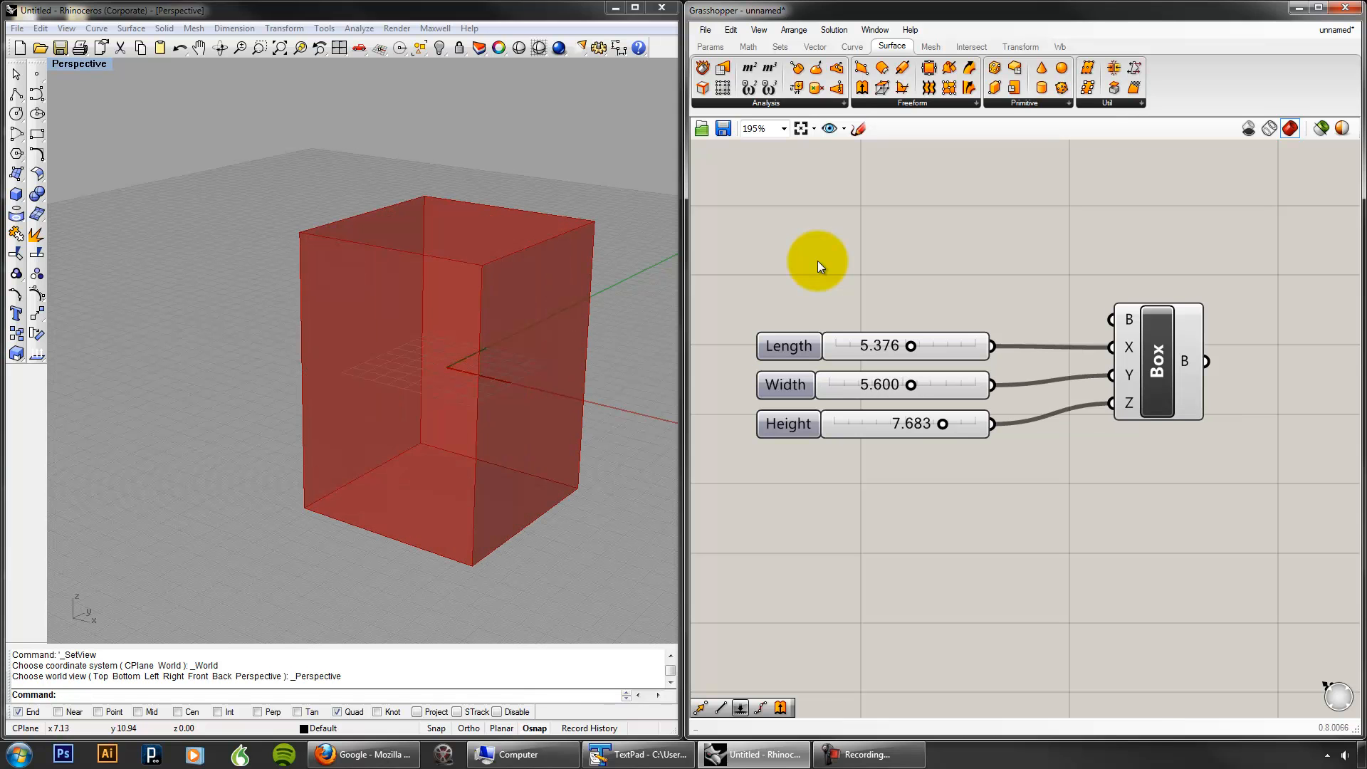
Step: Move the Box component farther away from the three sliders to make room between them
right_drag(533, 362, 631, 325)
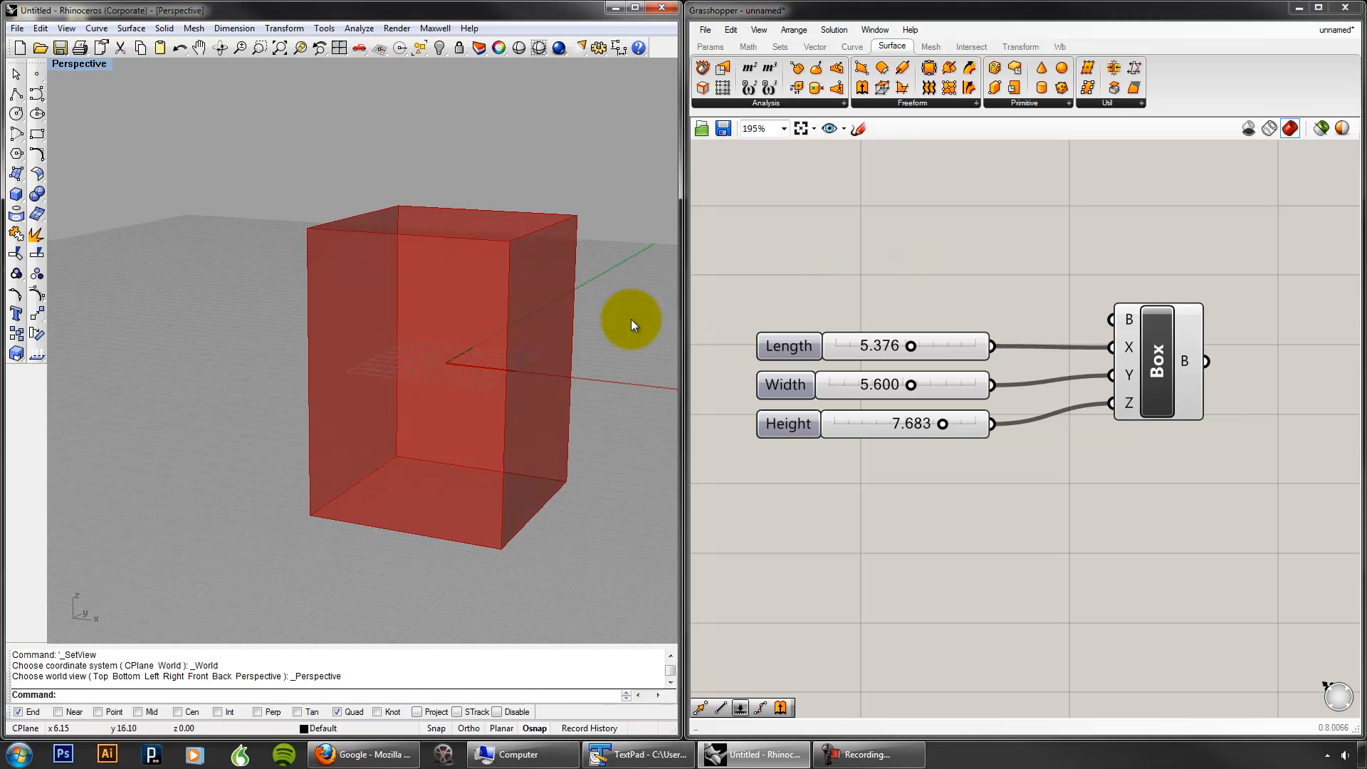
right_drag(1172, 489, 1018, 514)
scroll(1014, 491, down, 1)
drag(1019, 448, 1216, 455)
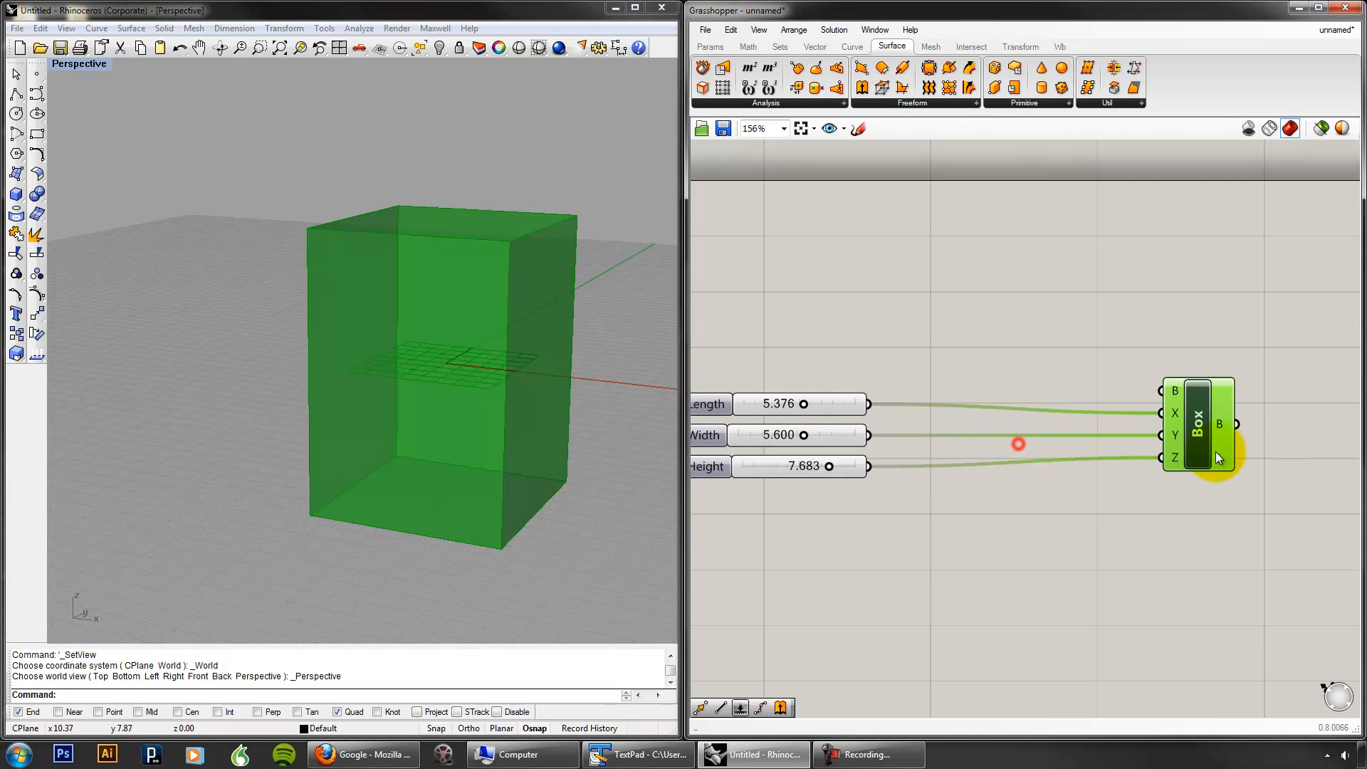
click(1192, 554)
right_drag(1200, 528, 1243, 517)
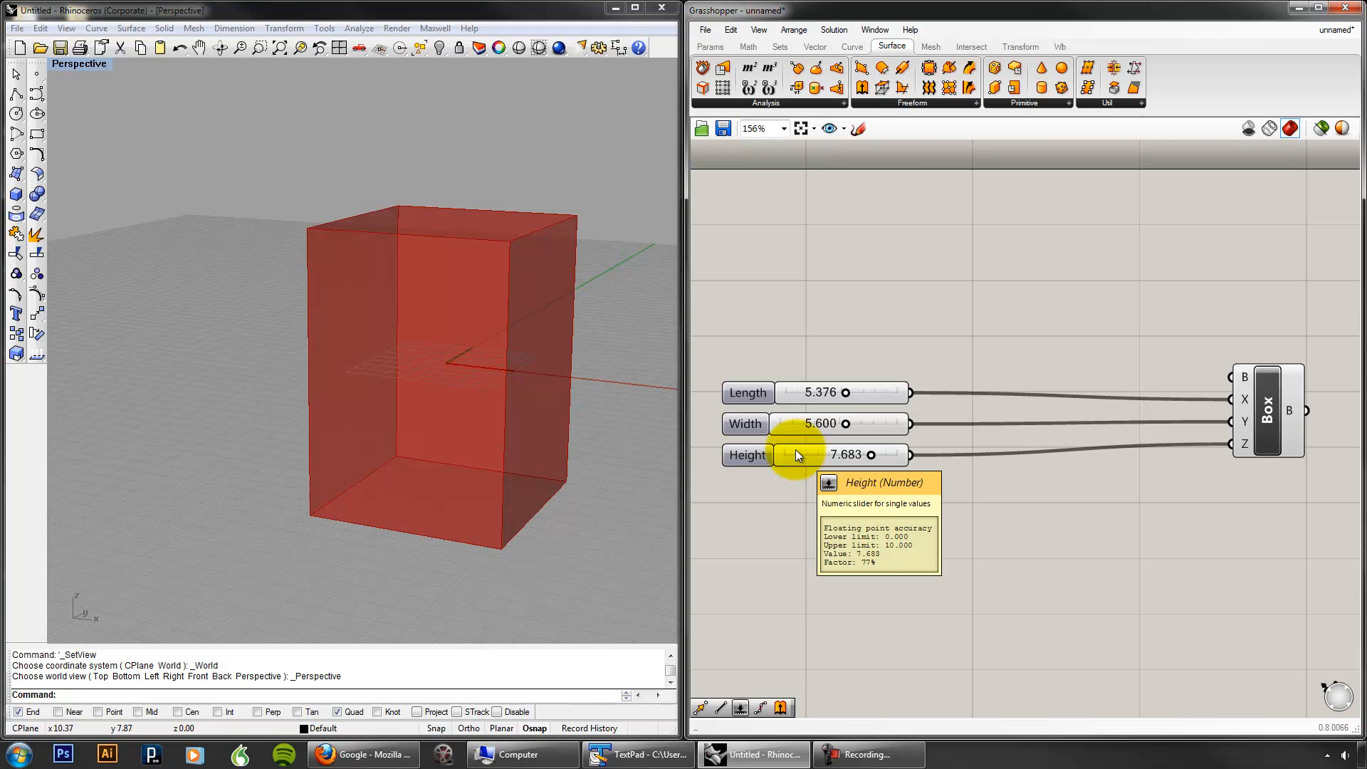
click(1269, 408)
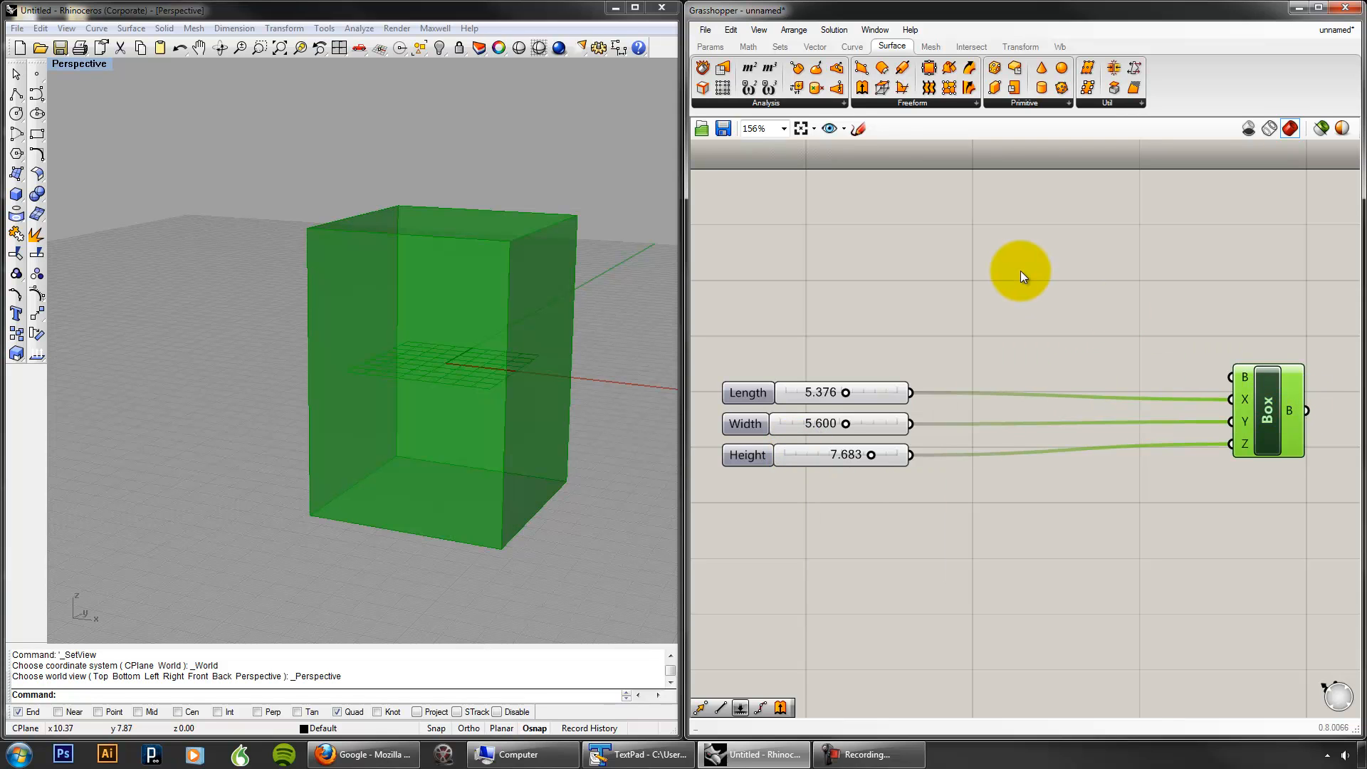
click(1020, 271)
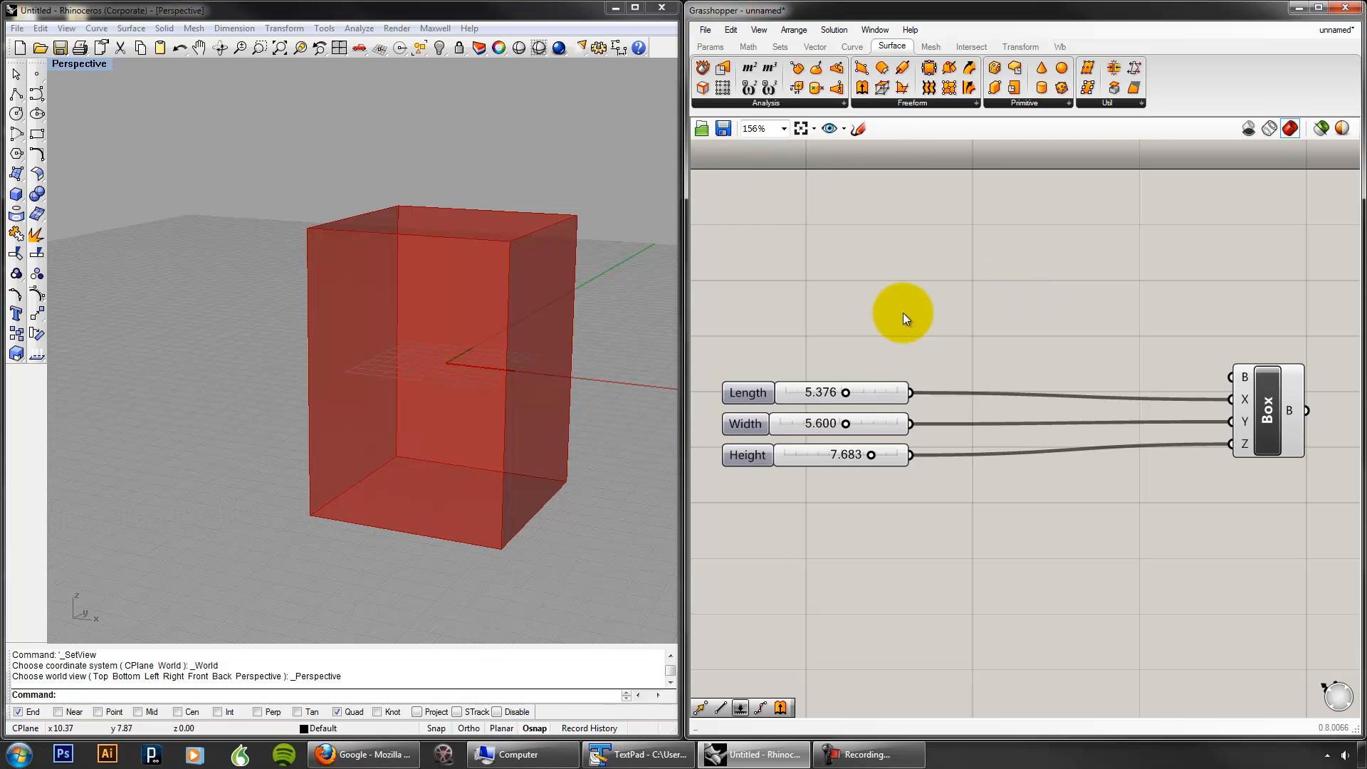
Step: Place a Multiplication component below the wires between the sliders and the Box component
click(748, 47)
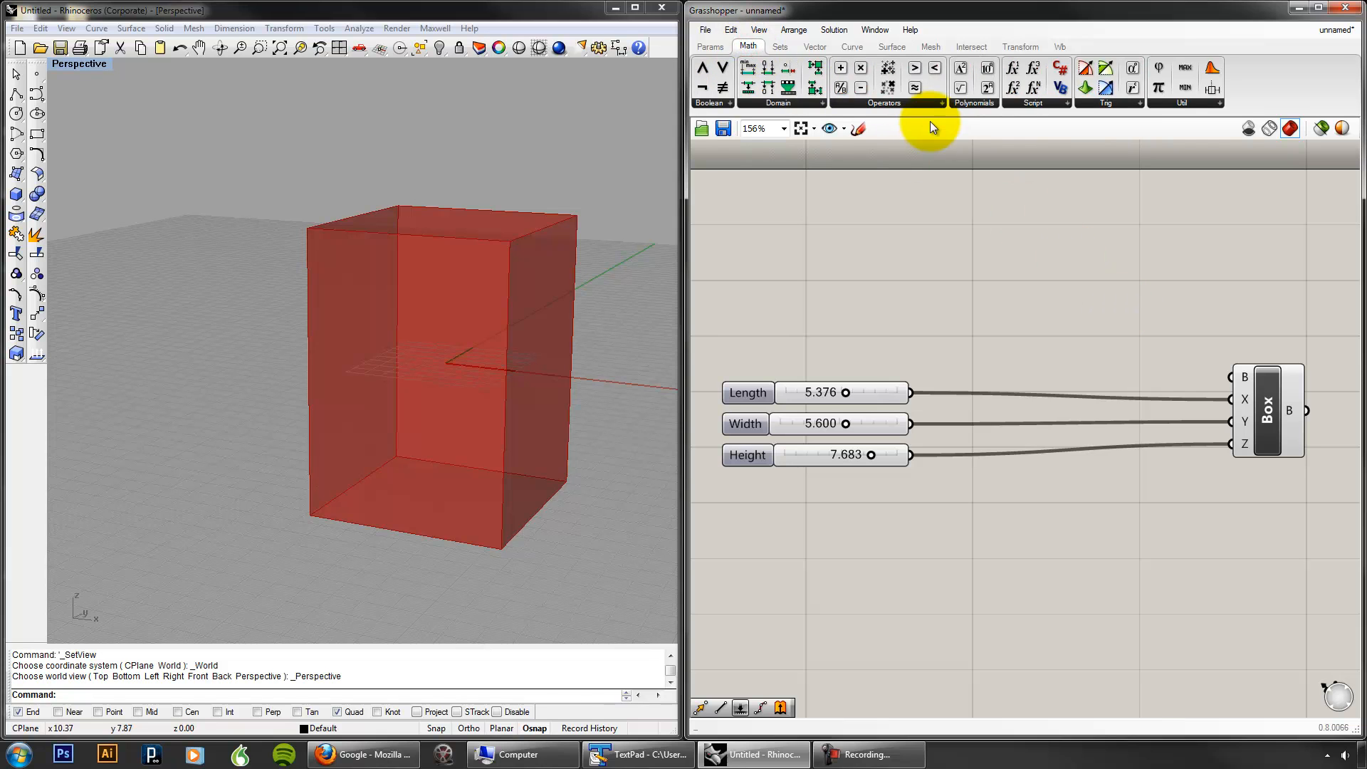
click(915, 104)
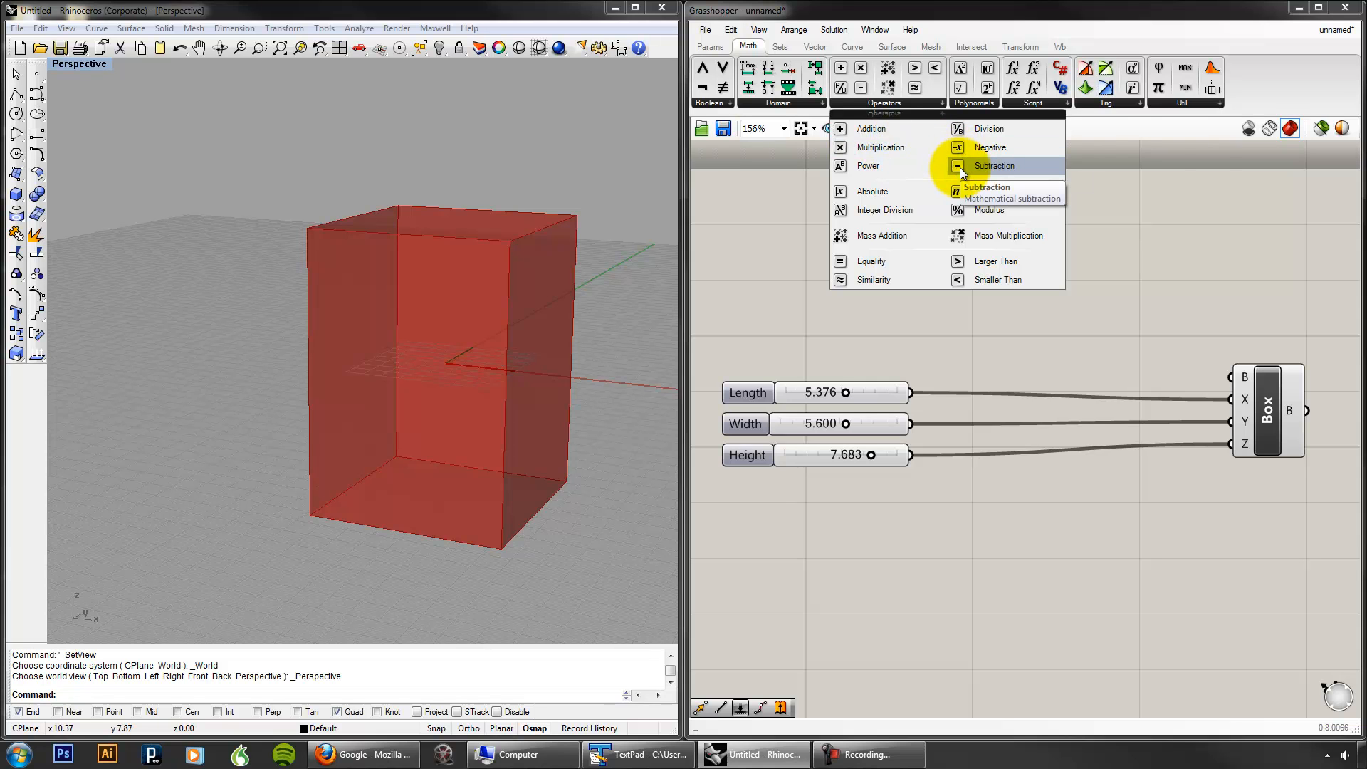
drag(890, 142, 1115, 530)
right_drag(1202, 592, 1146, 558)
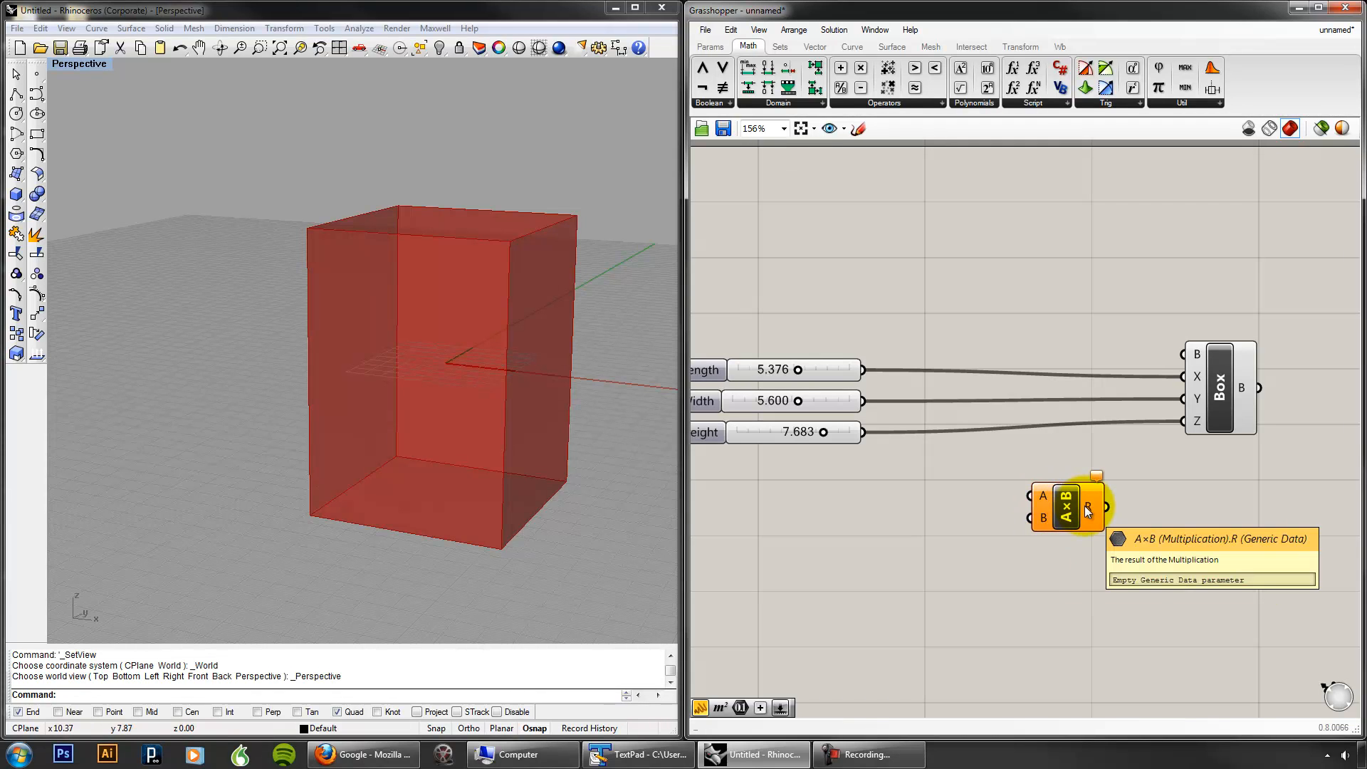
Step: Connect the Length slider to the multiplication's A input and Width to B, and inspect the result output
right_drag(909, 495, 955, 494)
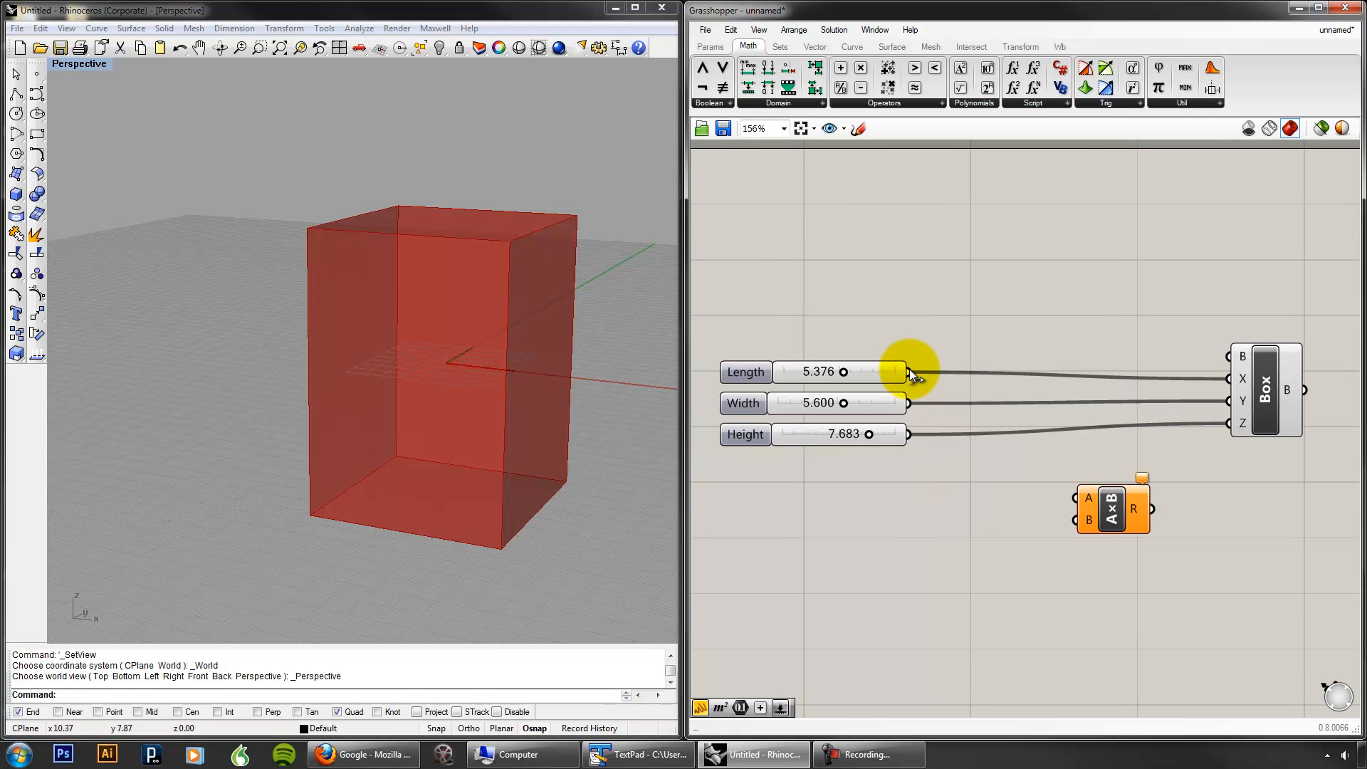
drag(909, 371, 1076, 499)
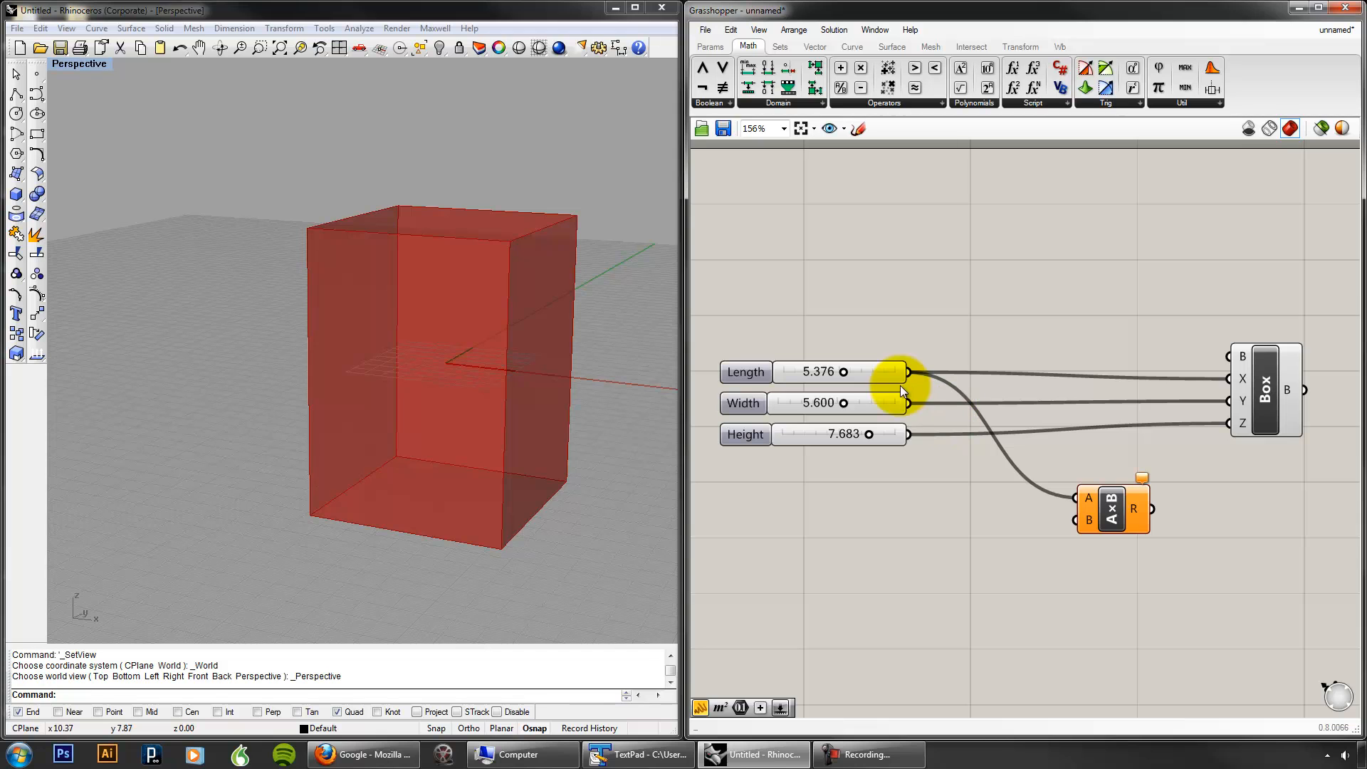
drag(909, 403, 1076, 521)
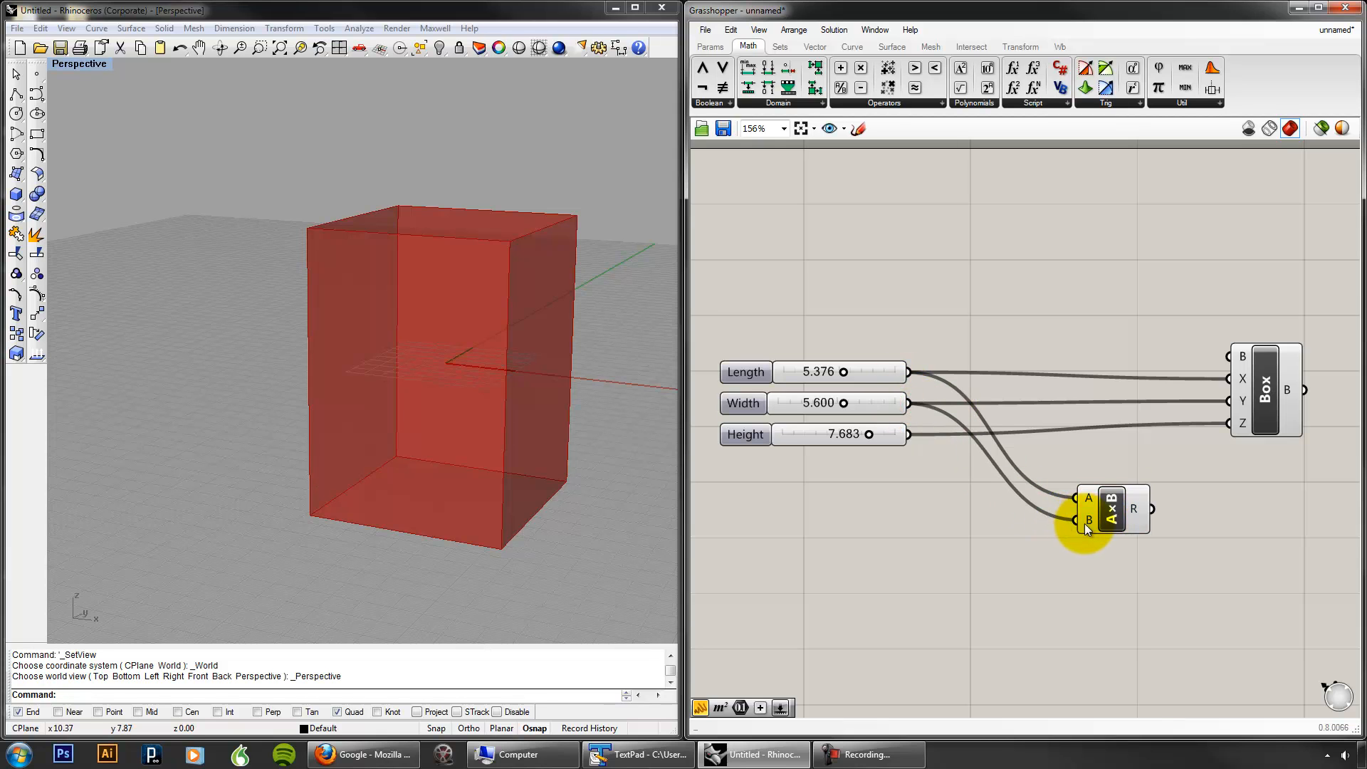
mouse_move(1134, 513)
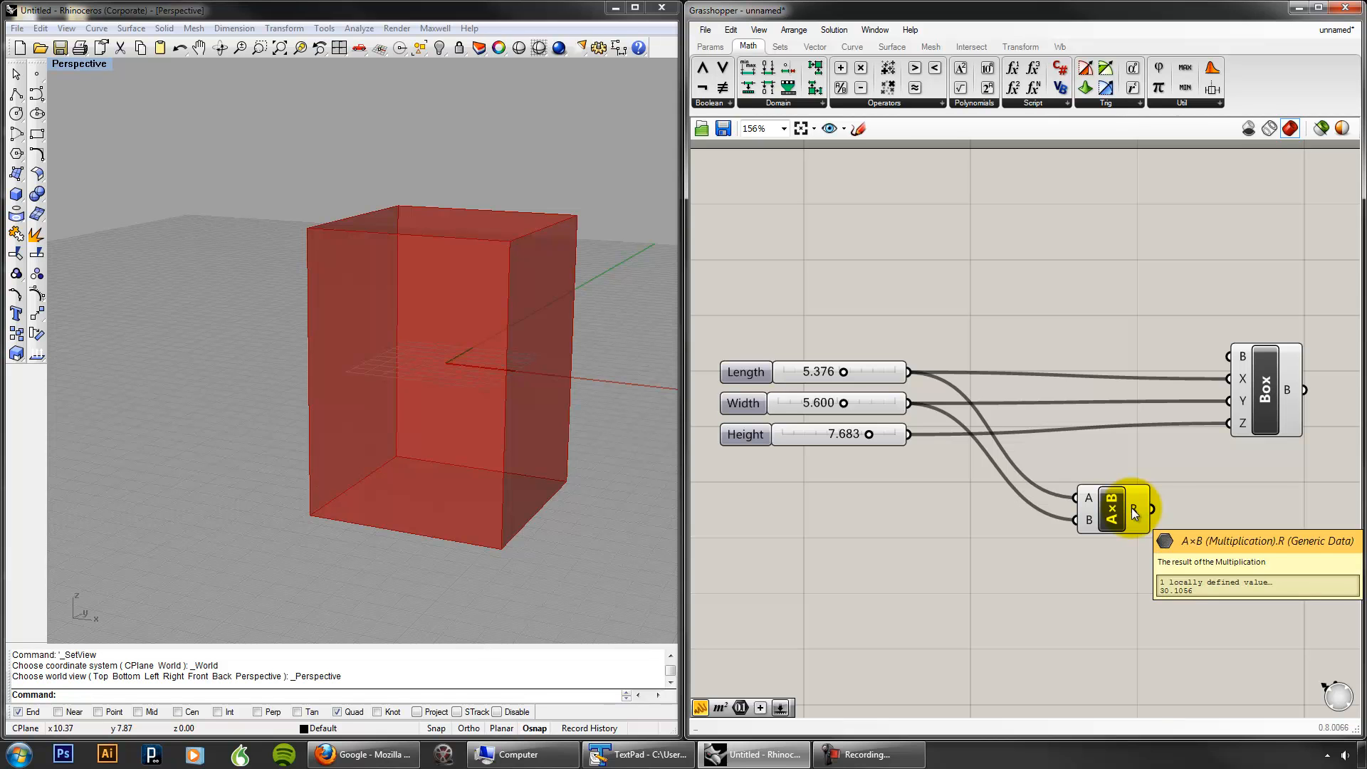
Step: Add a Panel beside the Multiplication component, shrink it and position it just below the component's output
right_drag(1197, 512, 1133, 511)
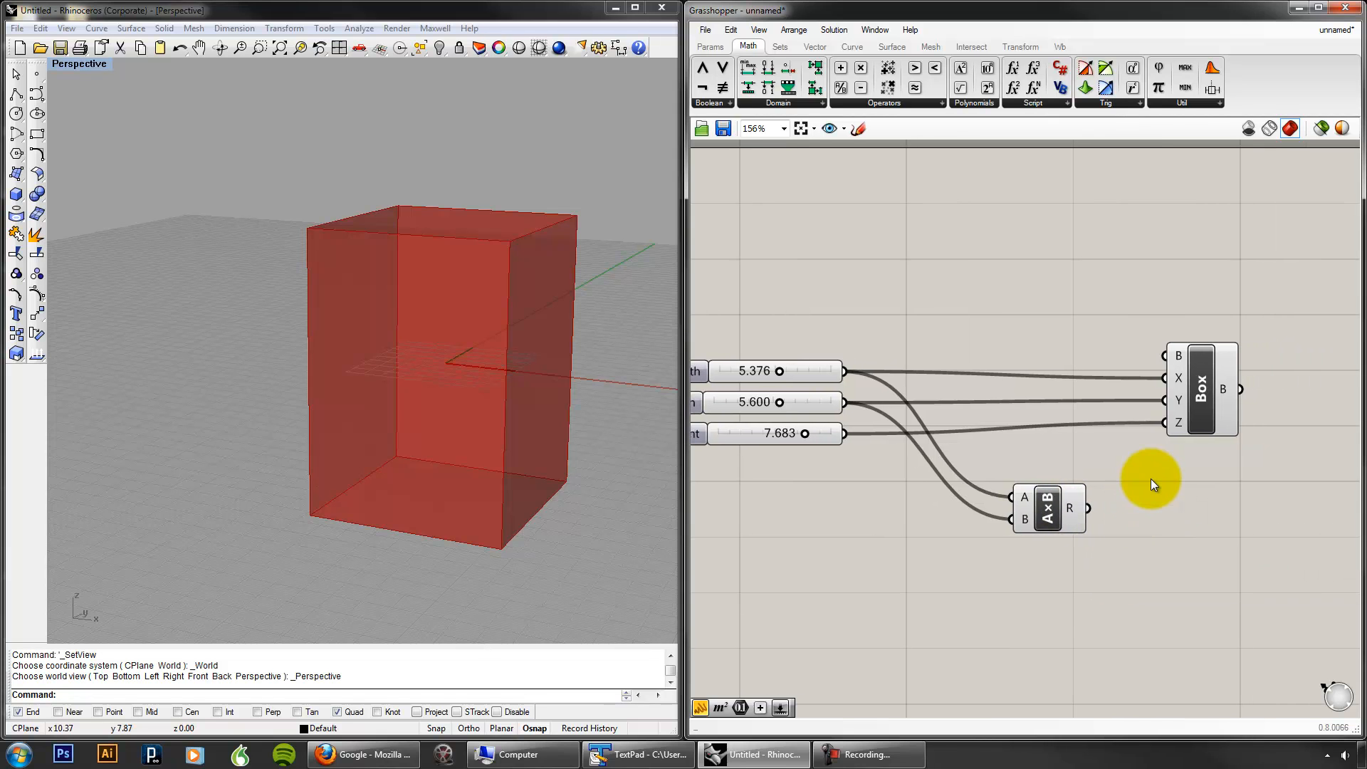
double_click(1190, 566)
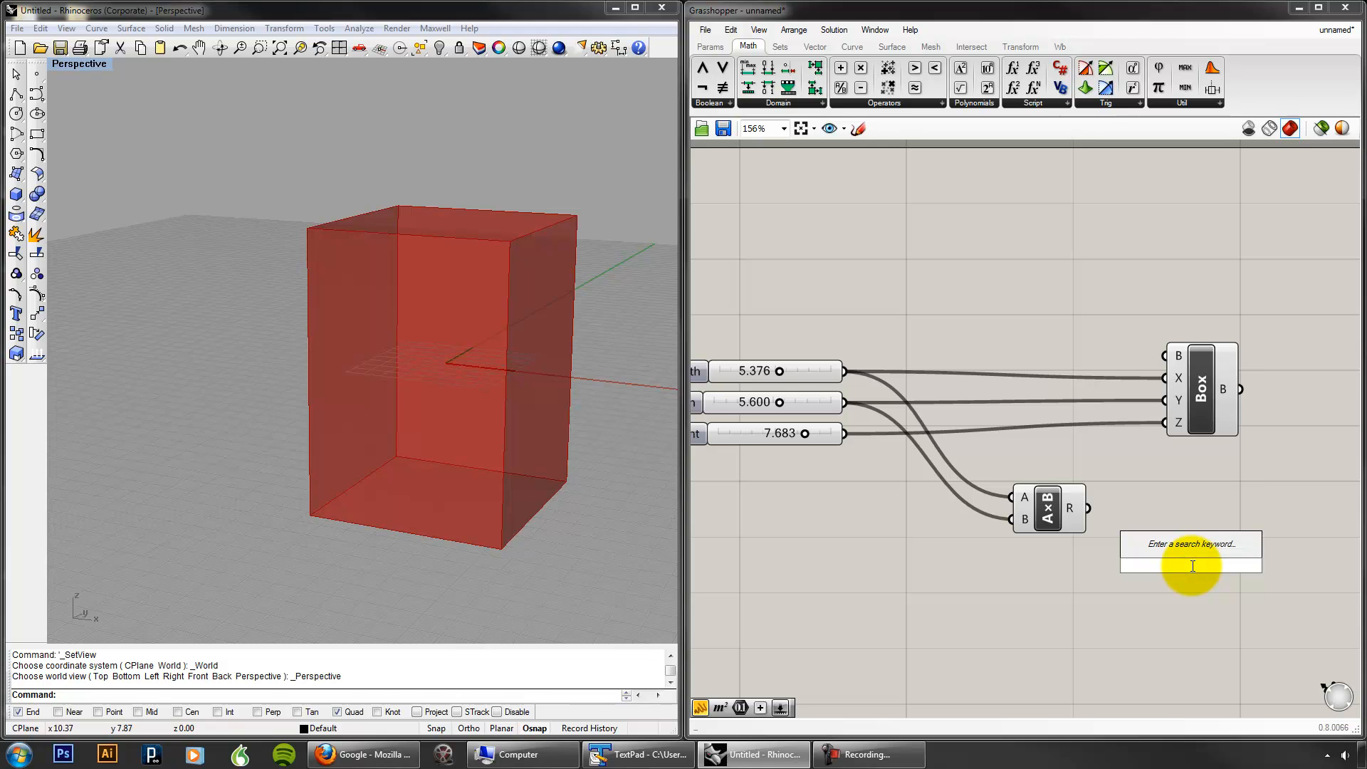
text(pan)
key(Return)
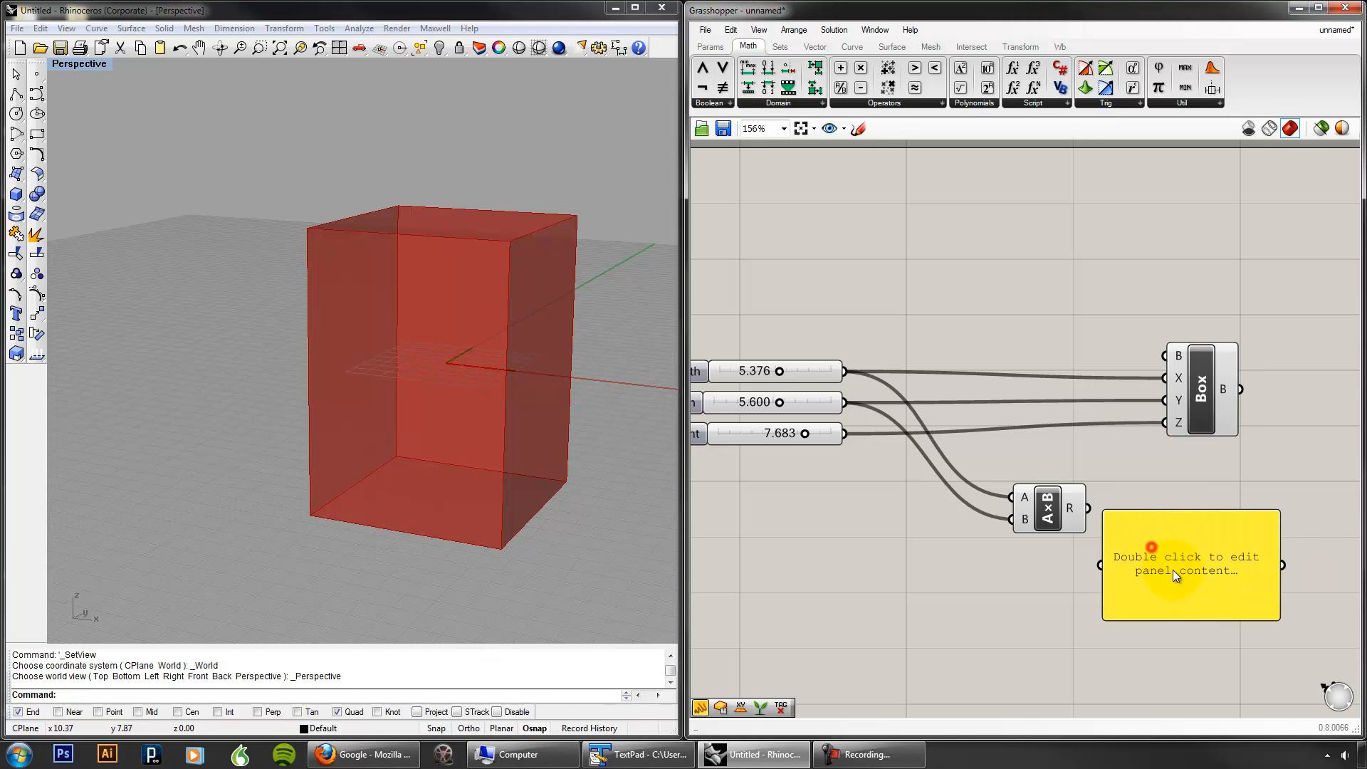
drag(1212, 618, 1232, 577)
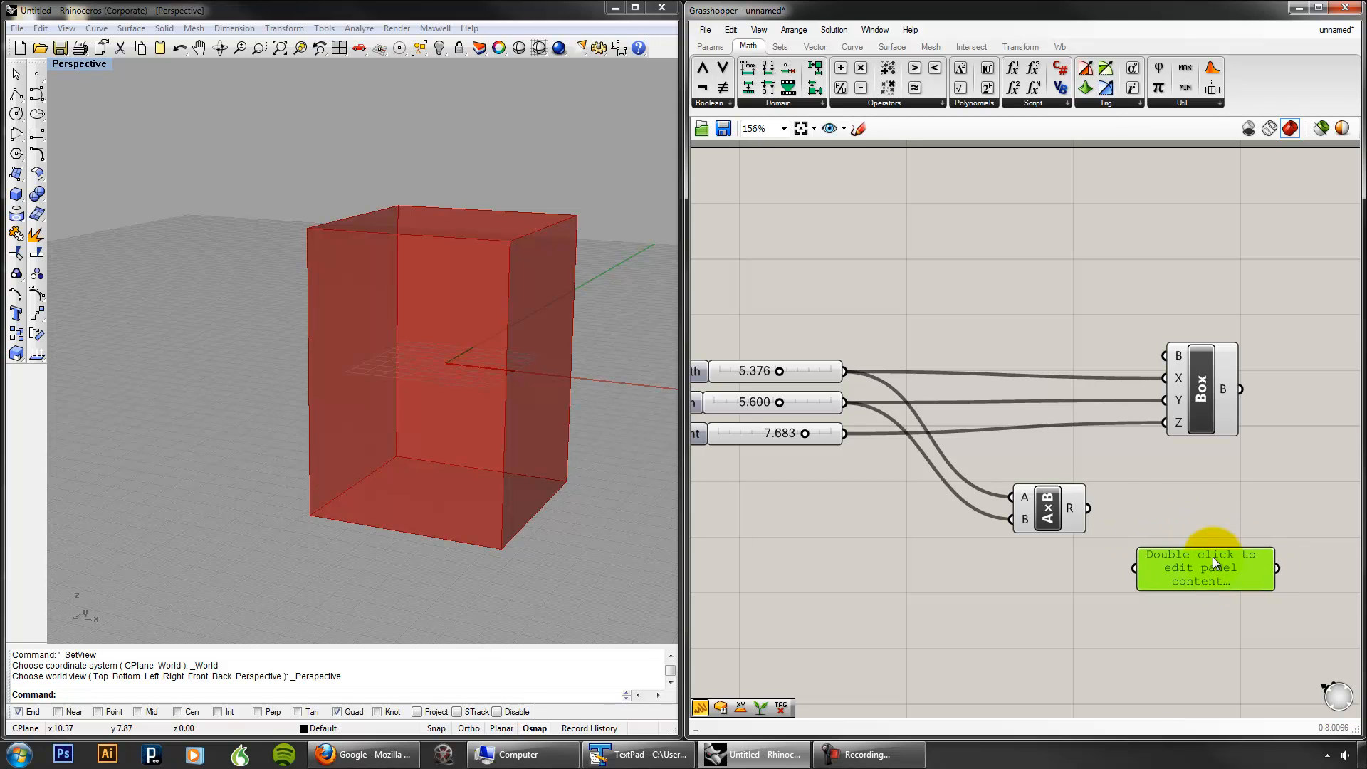
Step: Connect the multiplication result to the panel and to the box's Z input, replacing the Height slider's connection
drag(1088, 509, 1135, 568)
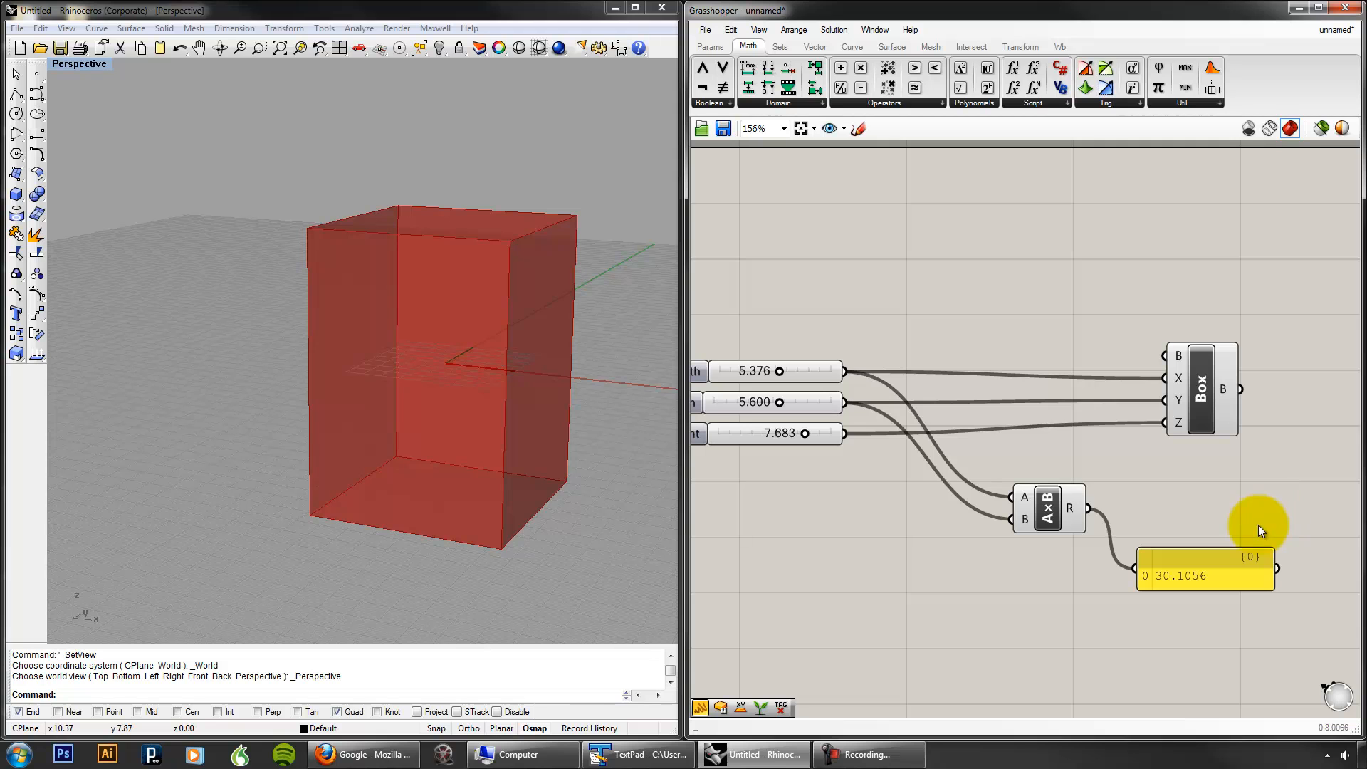
drag(1088, 509, 1168, 418)
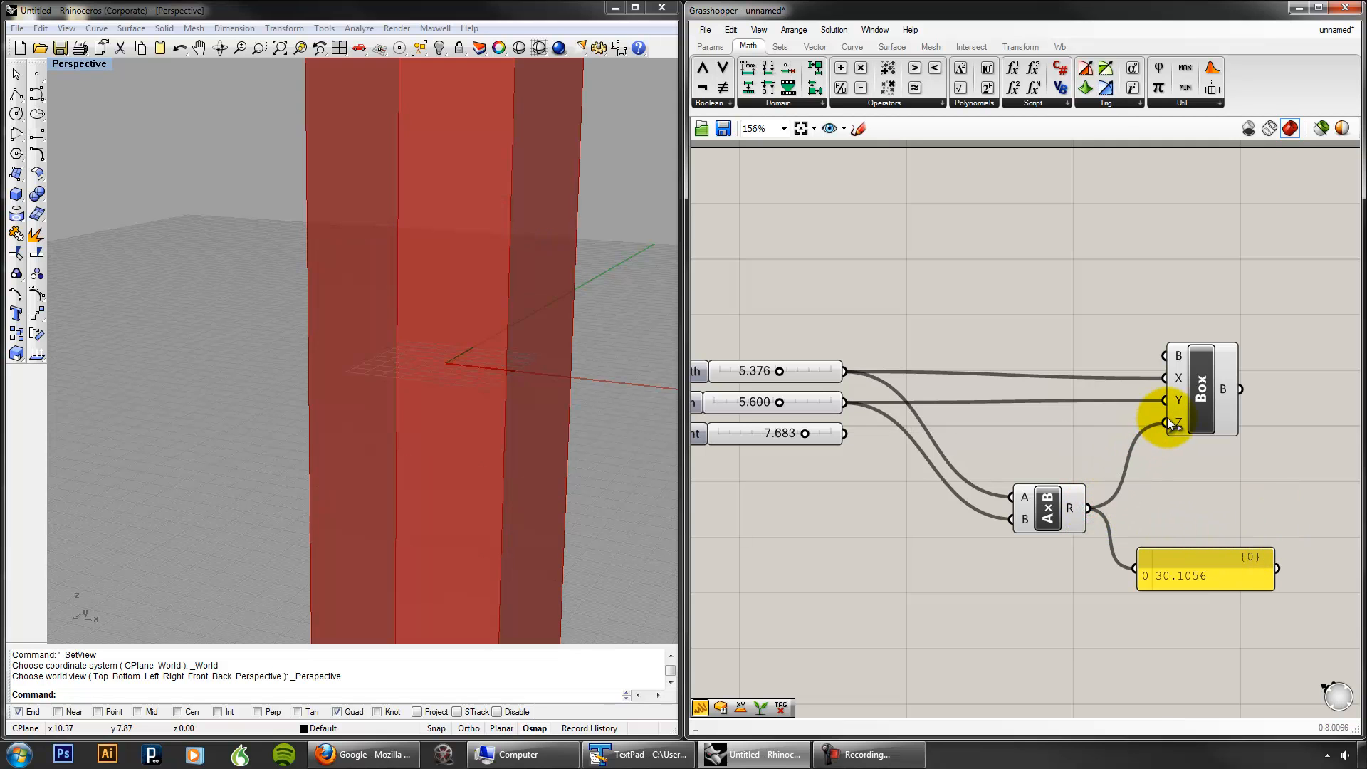
Step: Vary the Length slider to test the box's response, ending at 1.472, and set the Width slider to 6.941
scroll(577, 407, down, 3)
scroll(576, 408, down, 2)
right_drag(823, 509, 905, 501)
shift+right_drag(576, 439, 437, 413)
drag(858, 361, 886, 364)
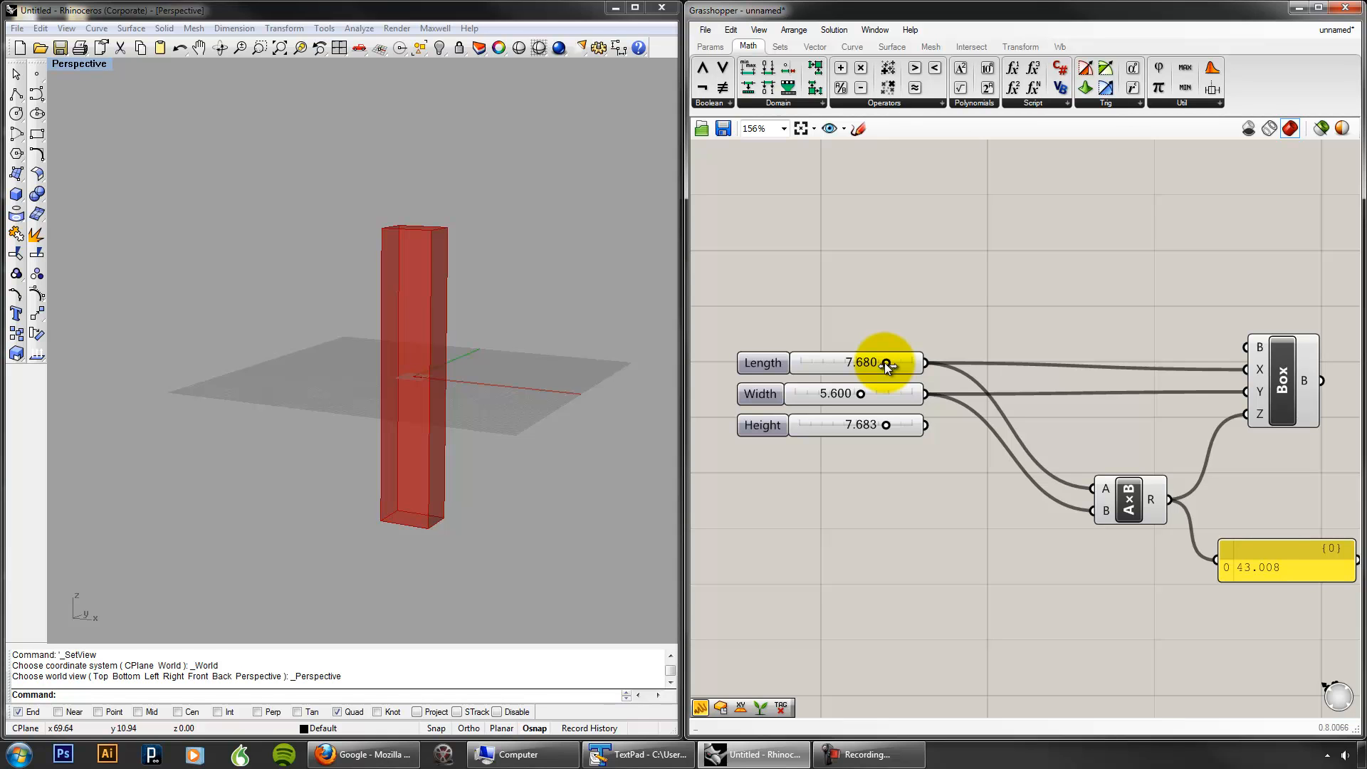
drag(886, 364, 824, 366)
right_drag(561, 354, 485, 455)
drag(825, 364, 902, 362)
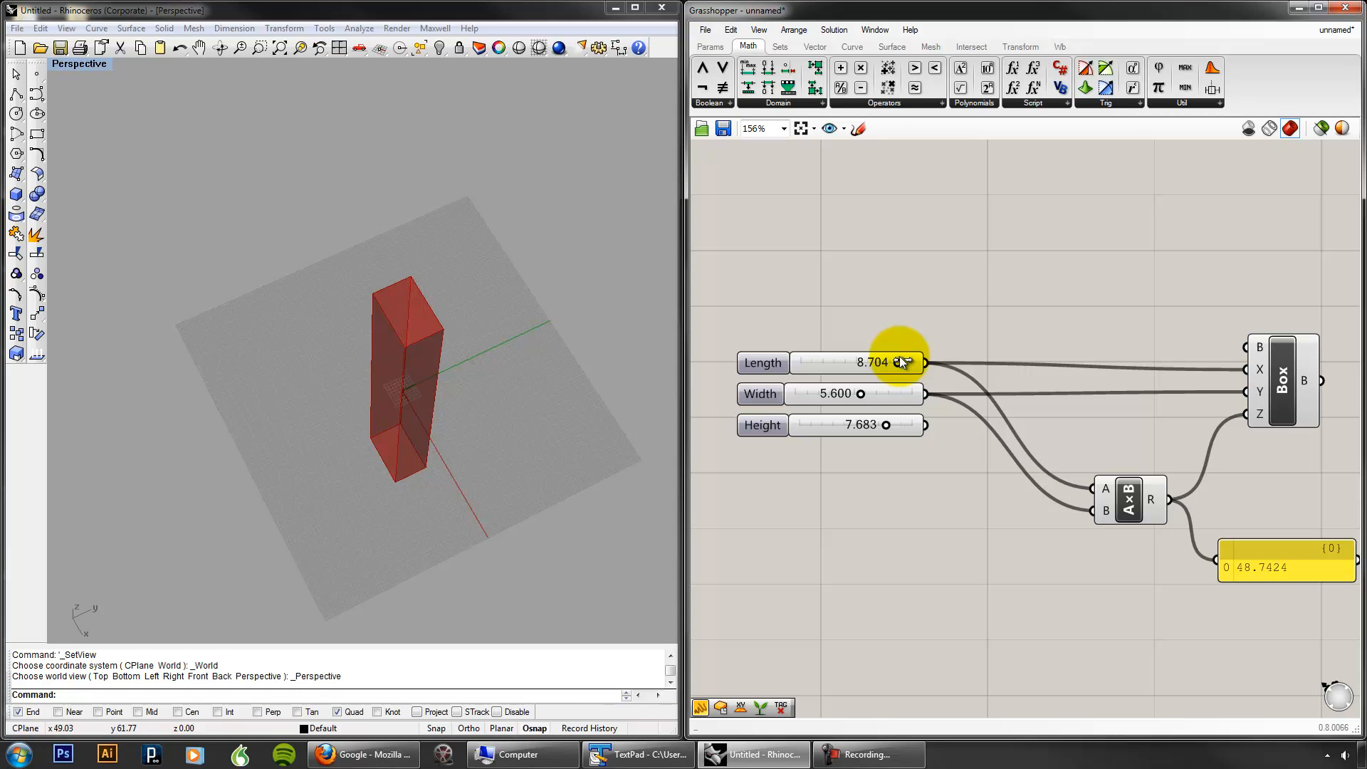
drag(902, 362, 819, 370)
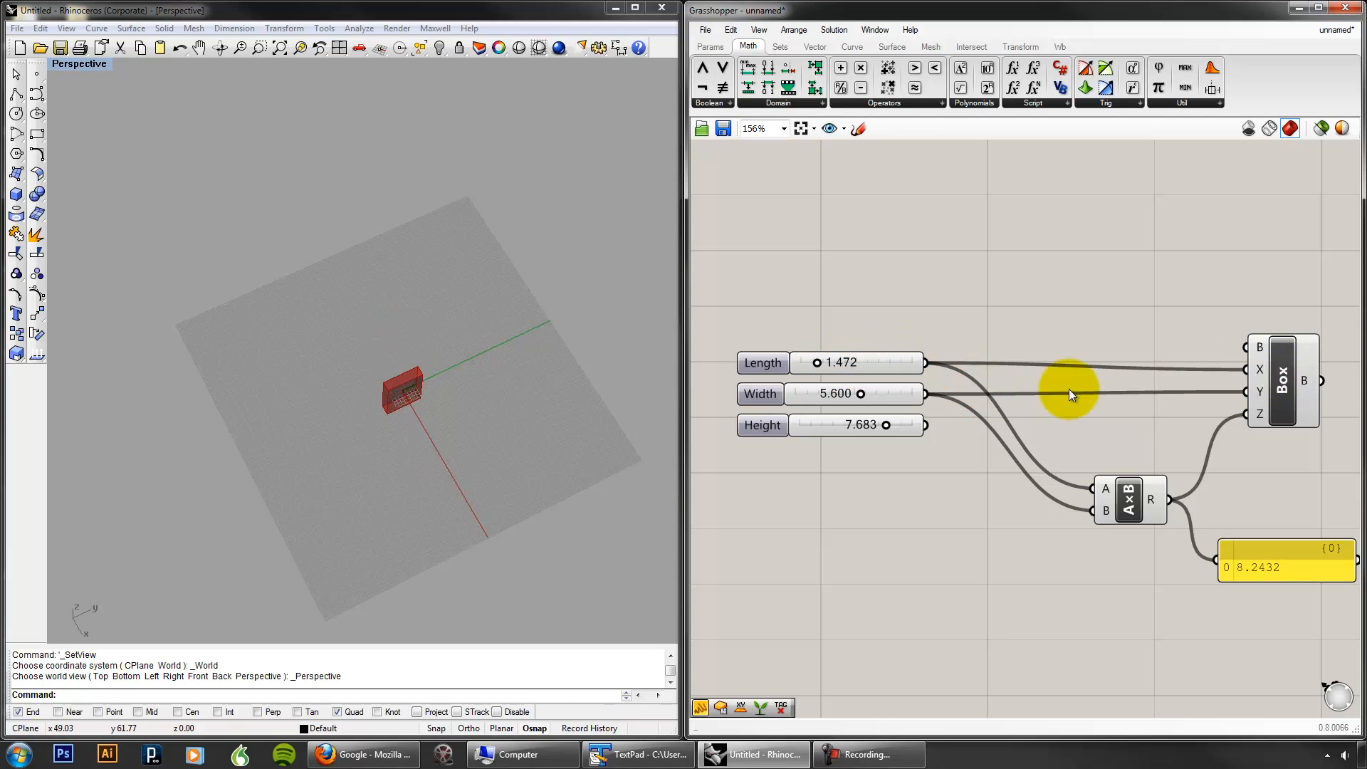
mouse_move(860, 395)
mouse_down()
mouse_move(957, 389)
mouse_move(810, 397)
mouse_move(918, 392)
mouse_move(876, 394)
mouse_up()
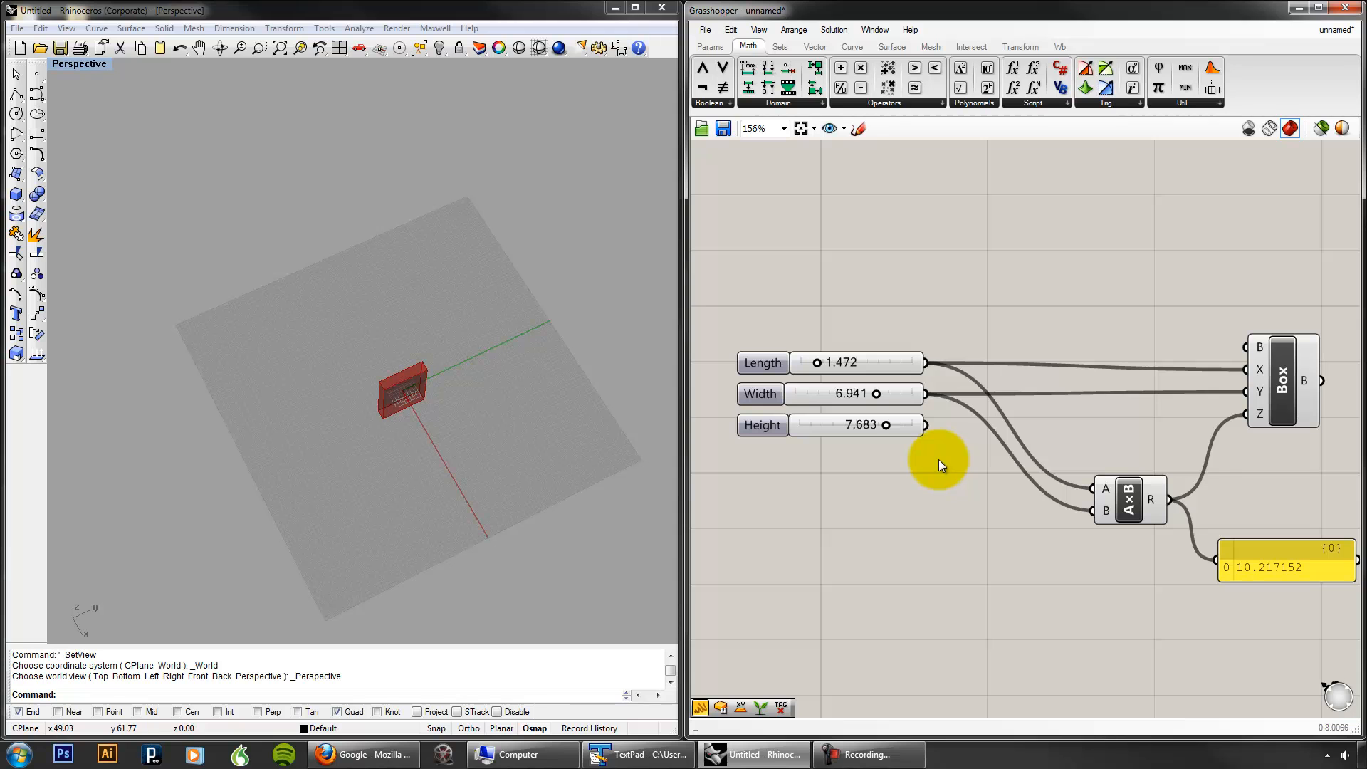
Step: Delete the Multiplication component and the unused Height slider
right_drag(1210, 530, 1181, 484)
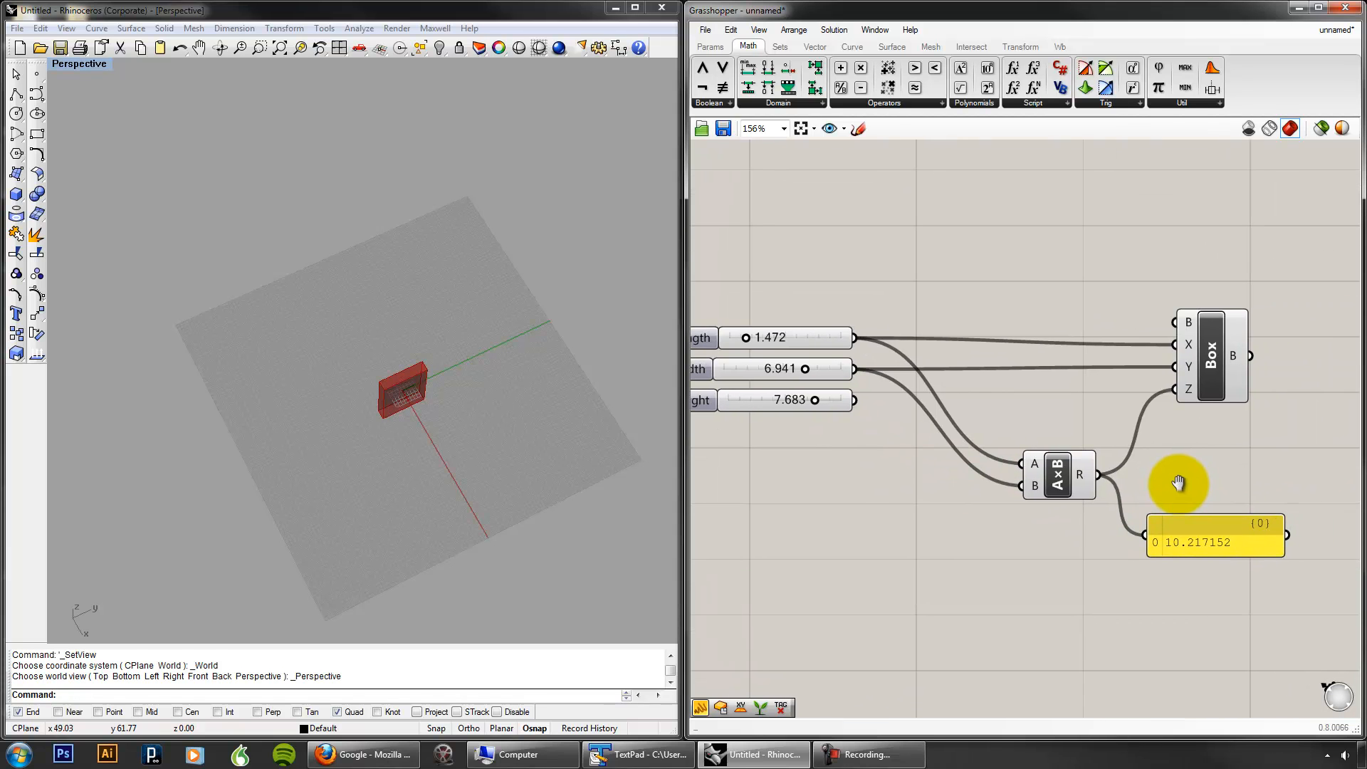
click(1041, 481)
key(Delete)
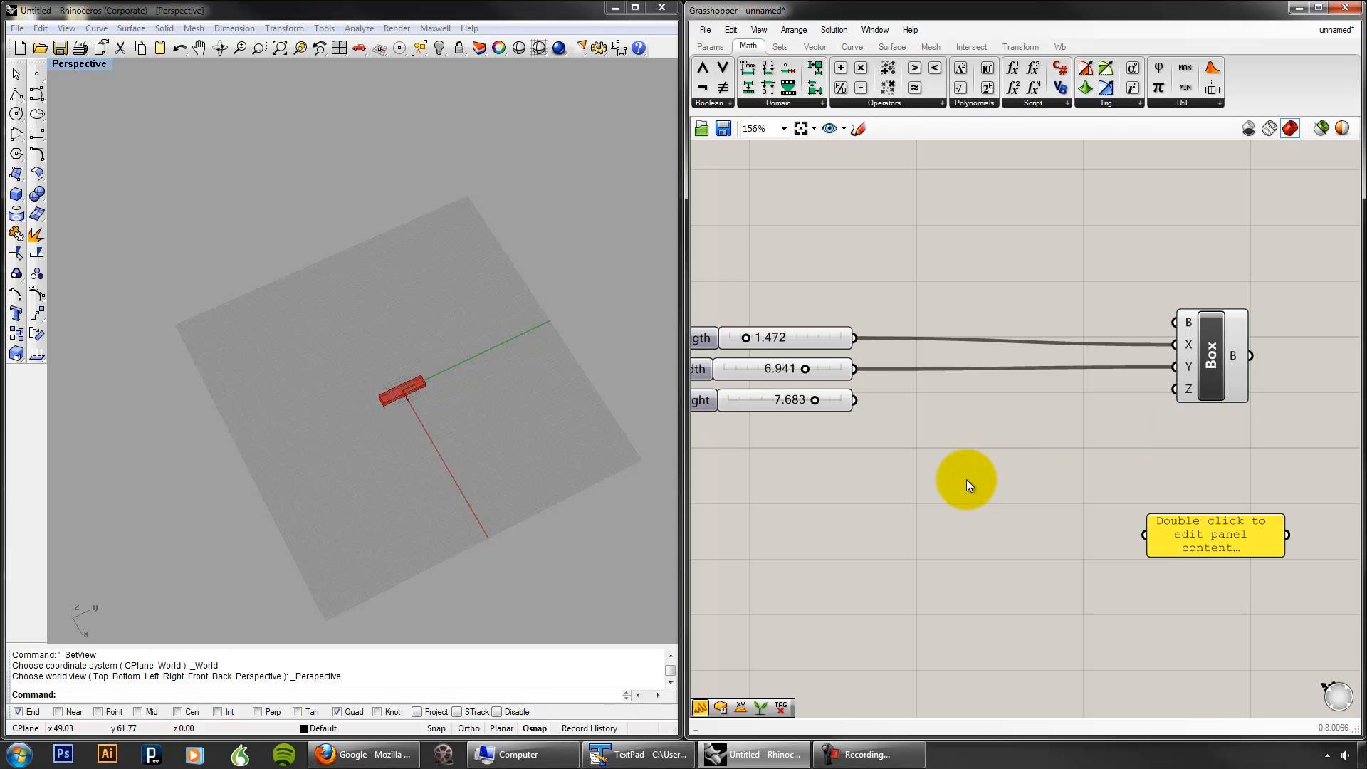
click(826, 400)
key(Delete)
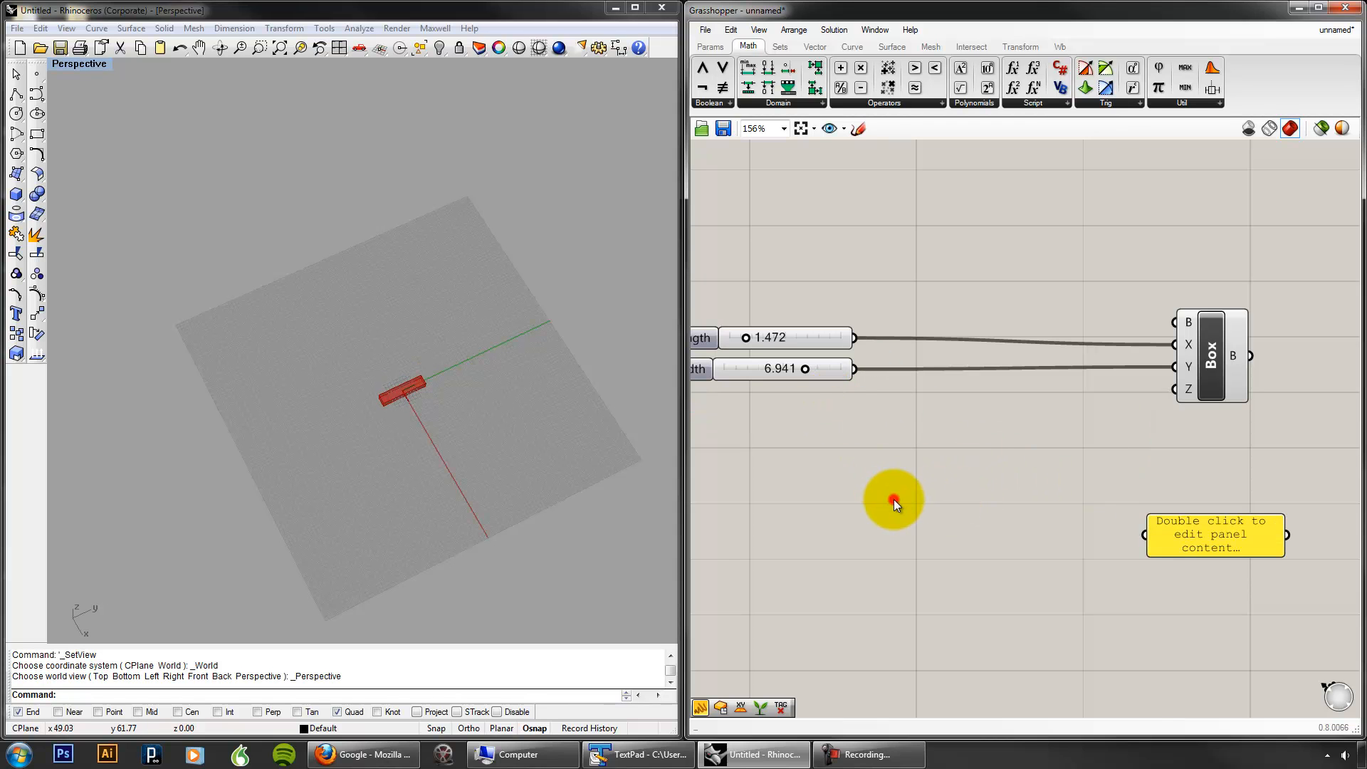
Step: Add an Addition component and place it below the wires between the sliders and the Box component
double_click(894, 498)
text(add)
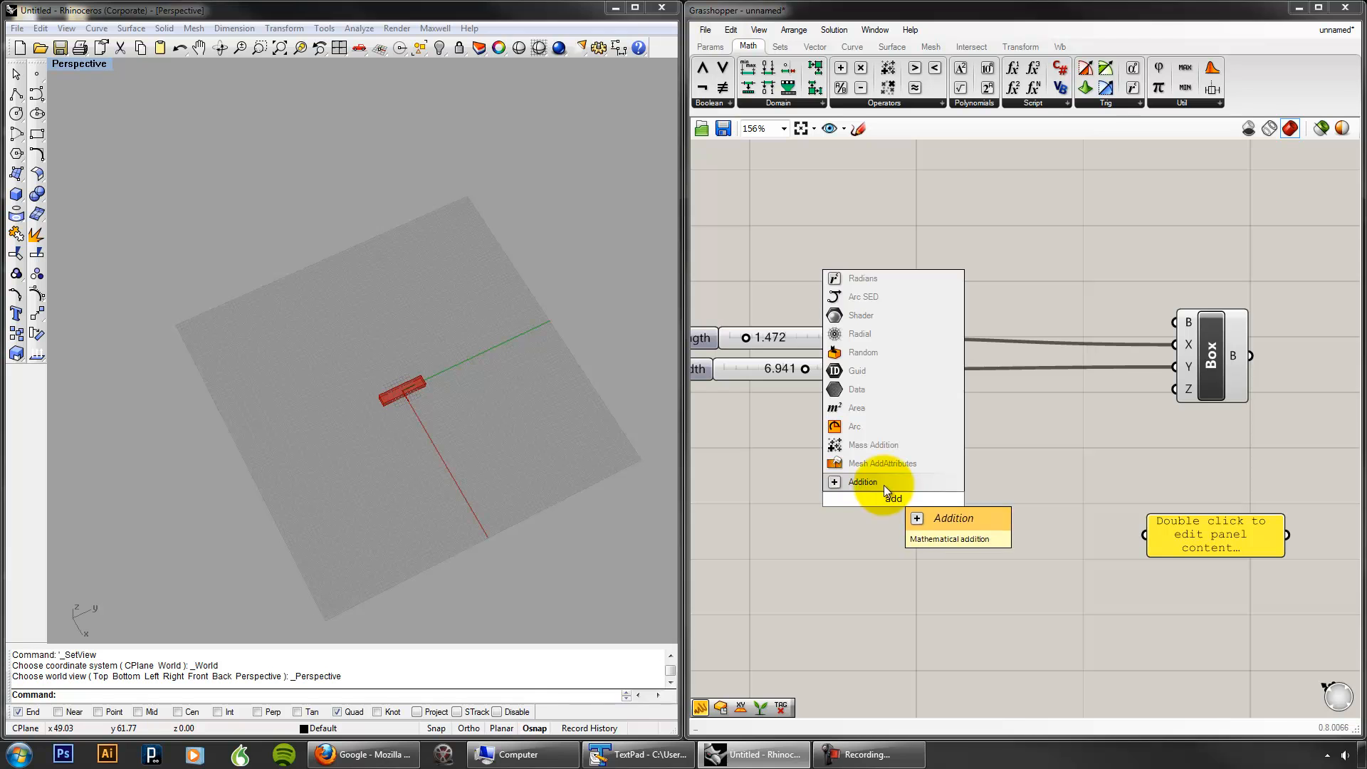
click(884, 485)
drag(895, 498, 982, 463)
Step: Connect Length to the addition's A input and Width to B, and its result to the panel and the box's Z input
drag(855, 337, 944, 453)
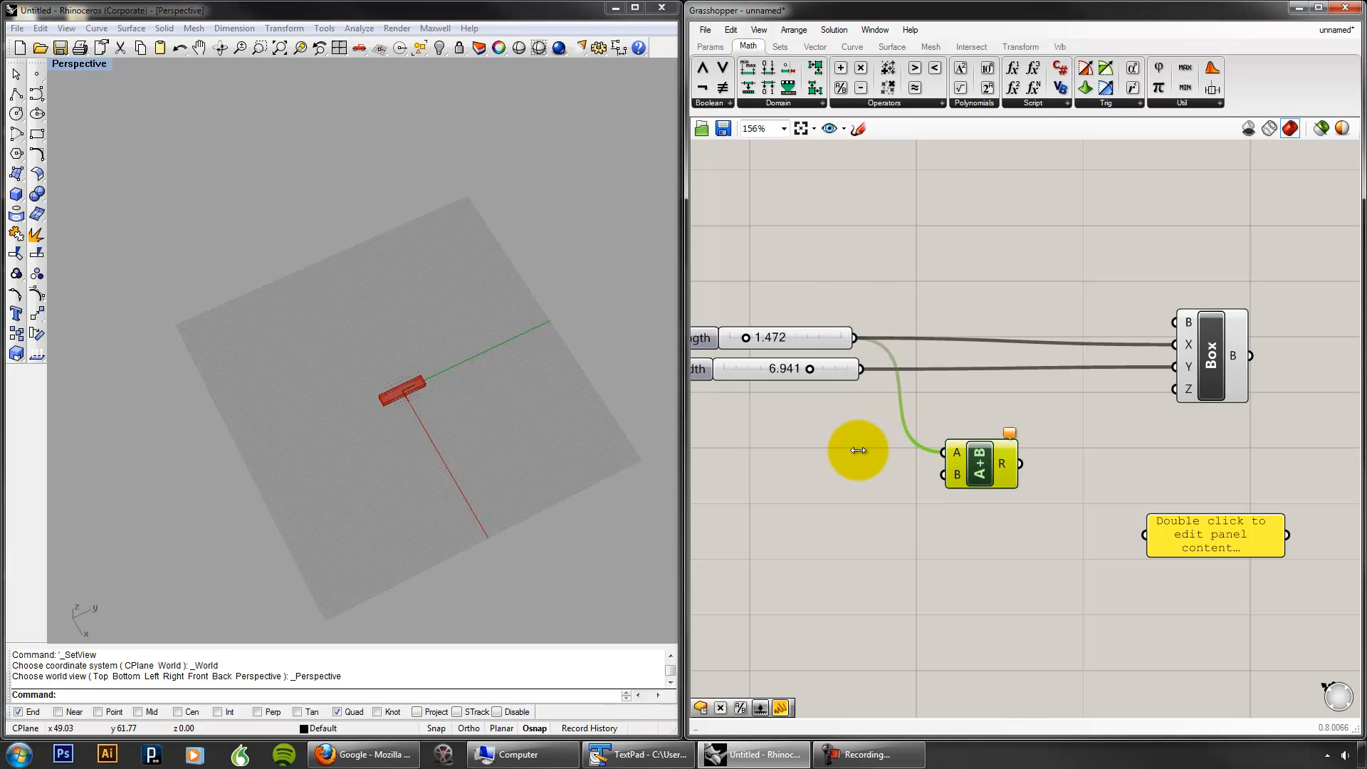
drag(855, 369, 944, 474)
drag(1019, 463, 1168, 544)
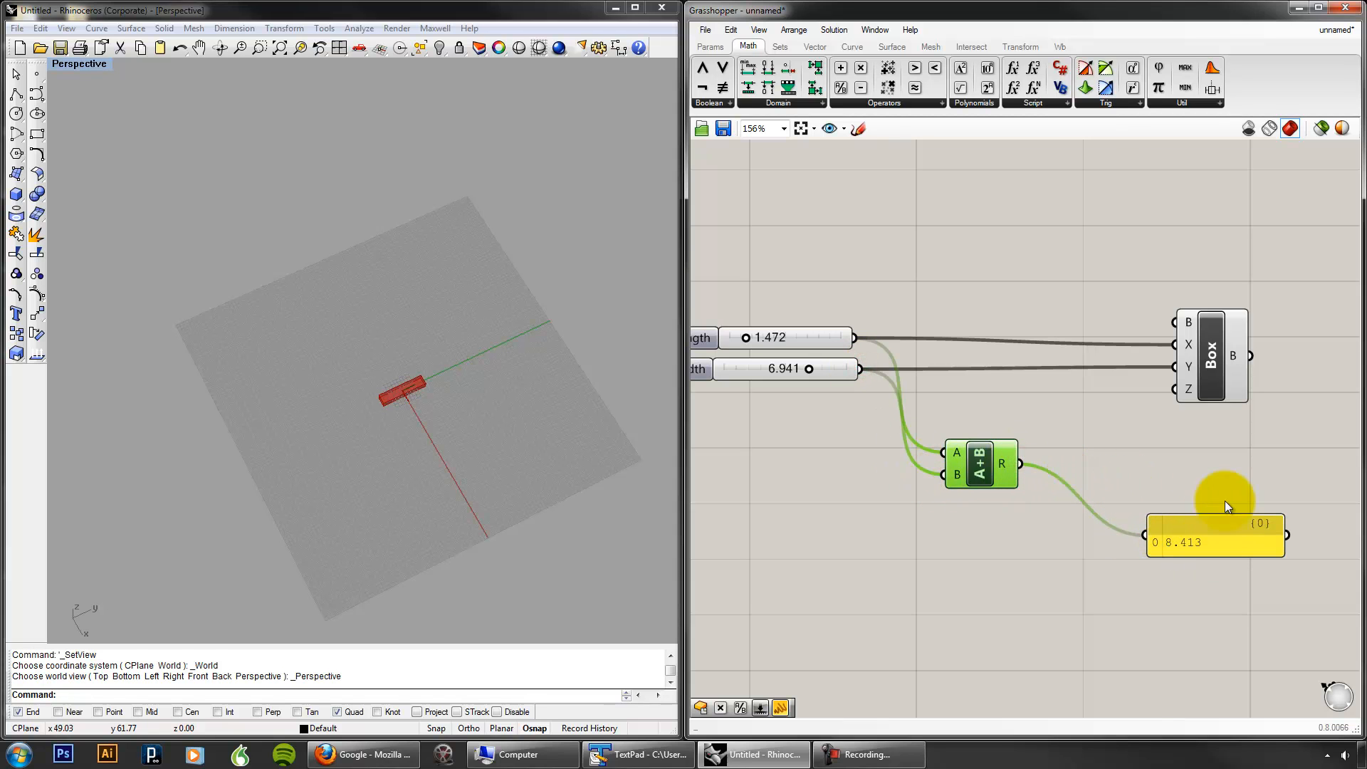
drag(1021, 463, 1172, 389)
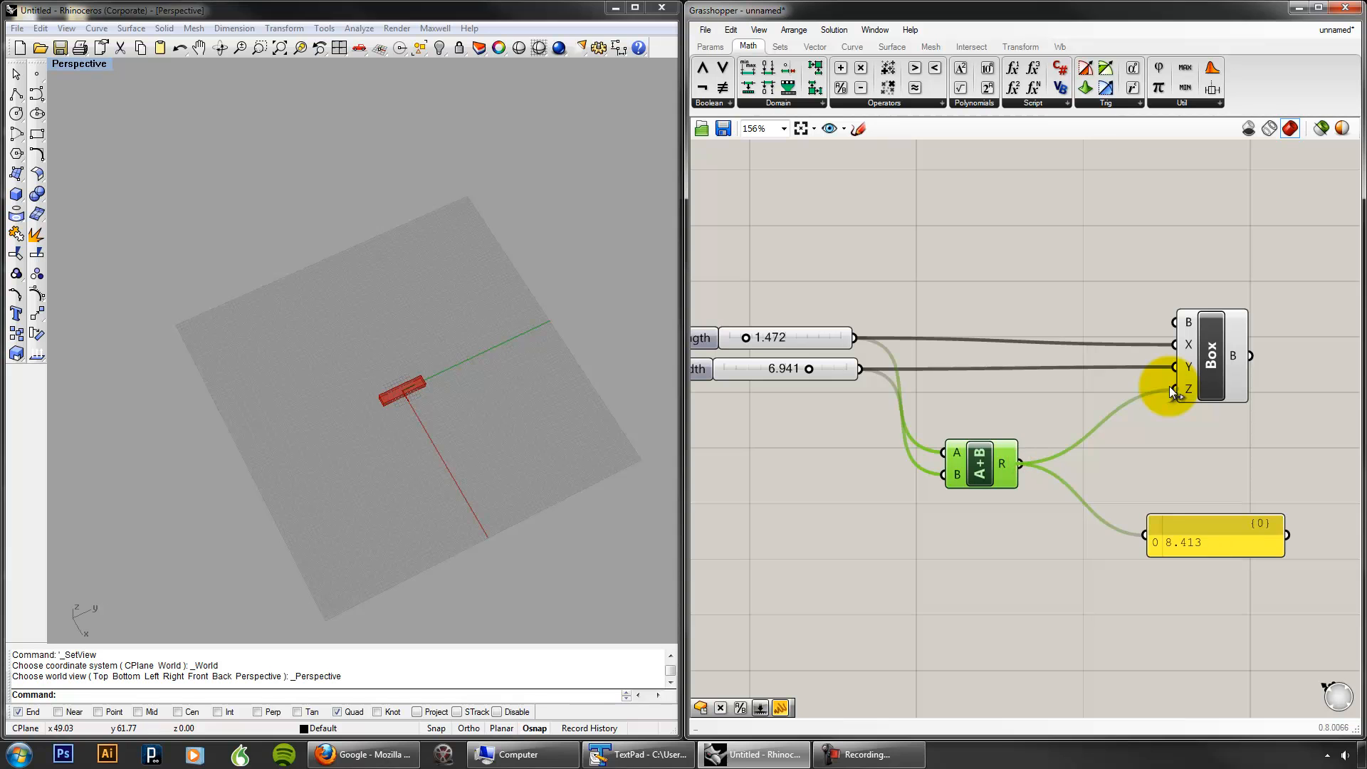
Step: Set the Width slider to 10.000 and vary the Length slider, ending at 7.888, while viewing the box from different angles
right_drag(454, 479, 475, 378)
drag(807, 367, 847, 367)
right_drag(740, 418, 828, 445)
drag(832, 366, 970, 364)
right_drag(555, 337, 524, 472)
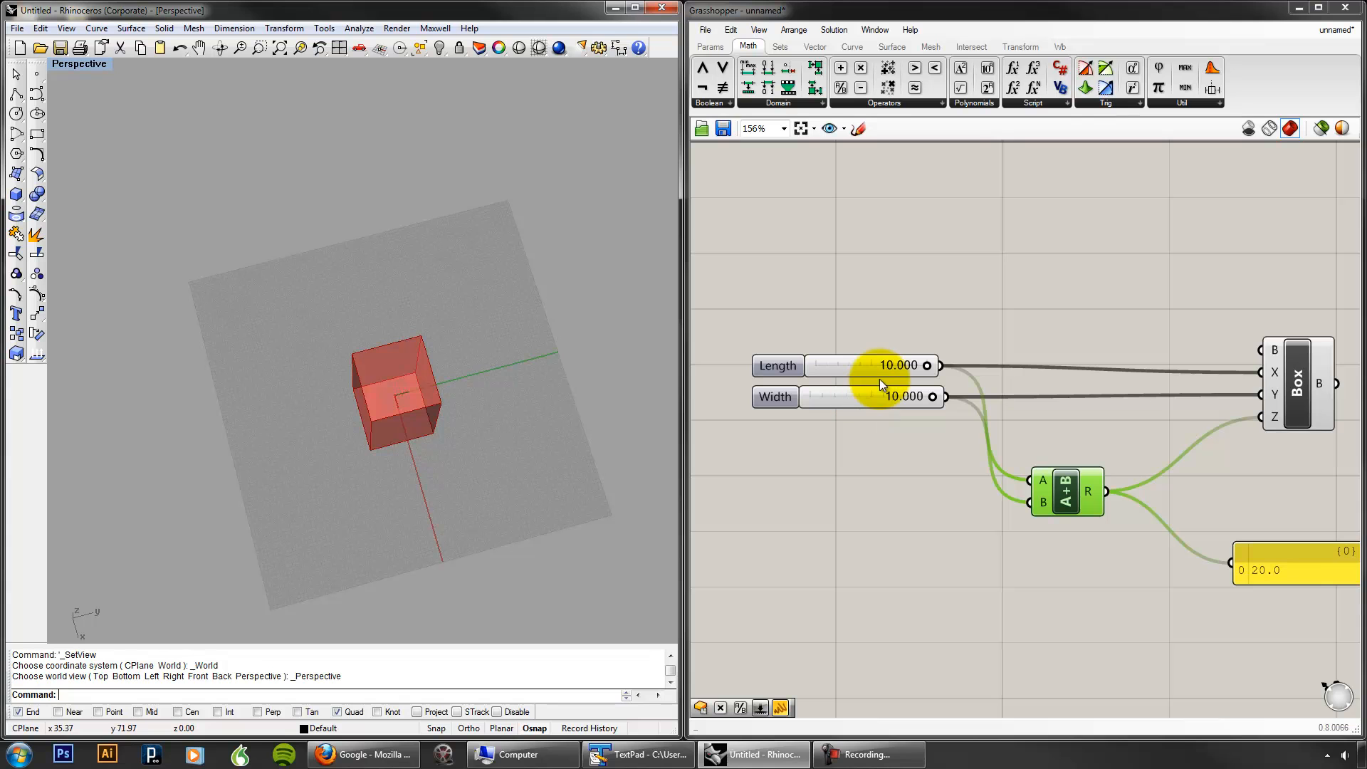
drag(926, 365, 870, 365)
right_drag(450, 447, 535, 291)
drag(870, 366, 904, 369)
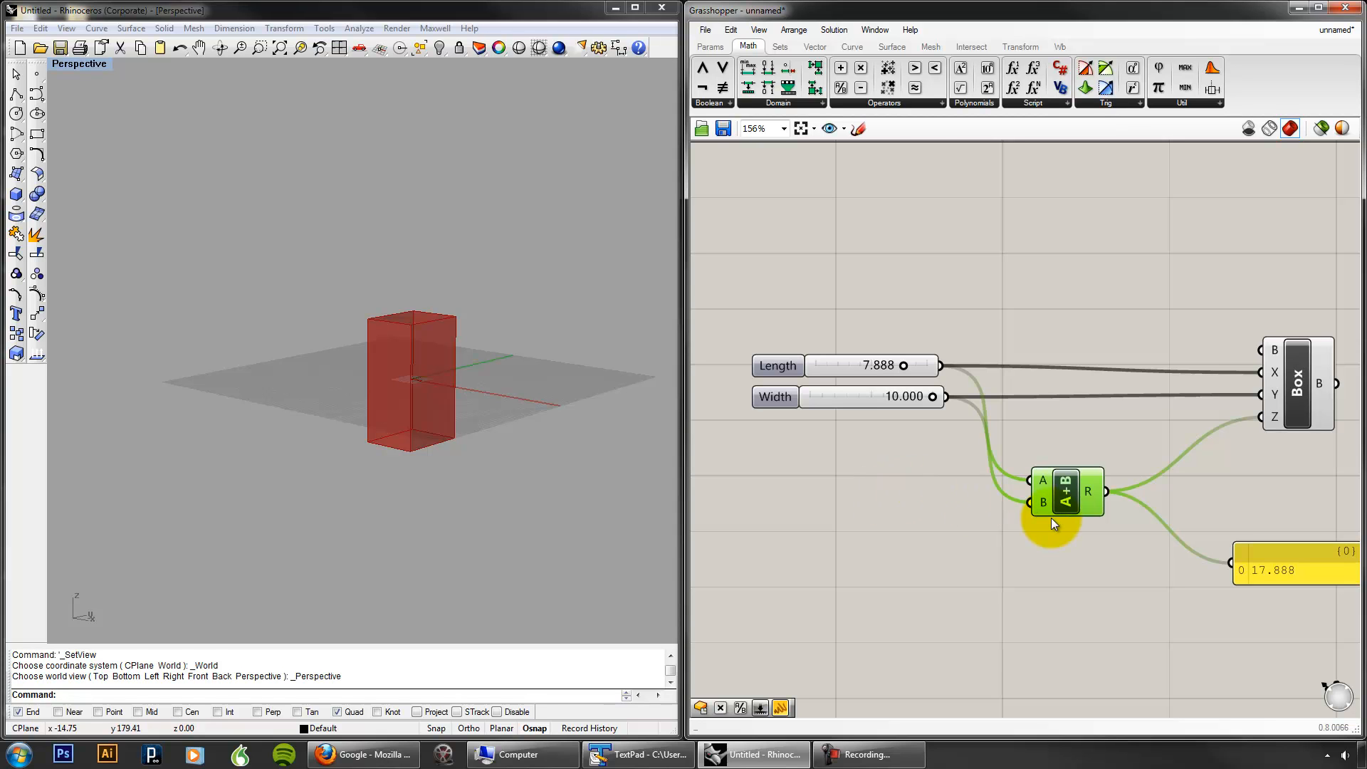
Step: Look over the available math operators and trace the connections of the Length slider, the Addition component and the Box component
right_drag(1068, 503, 1006, 497)
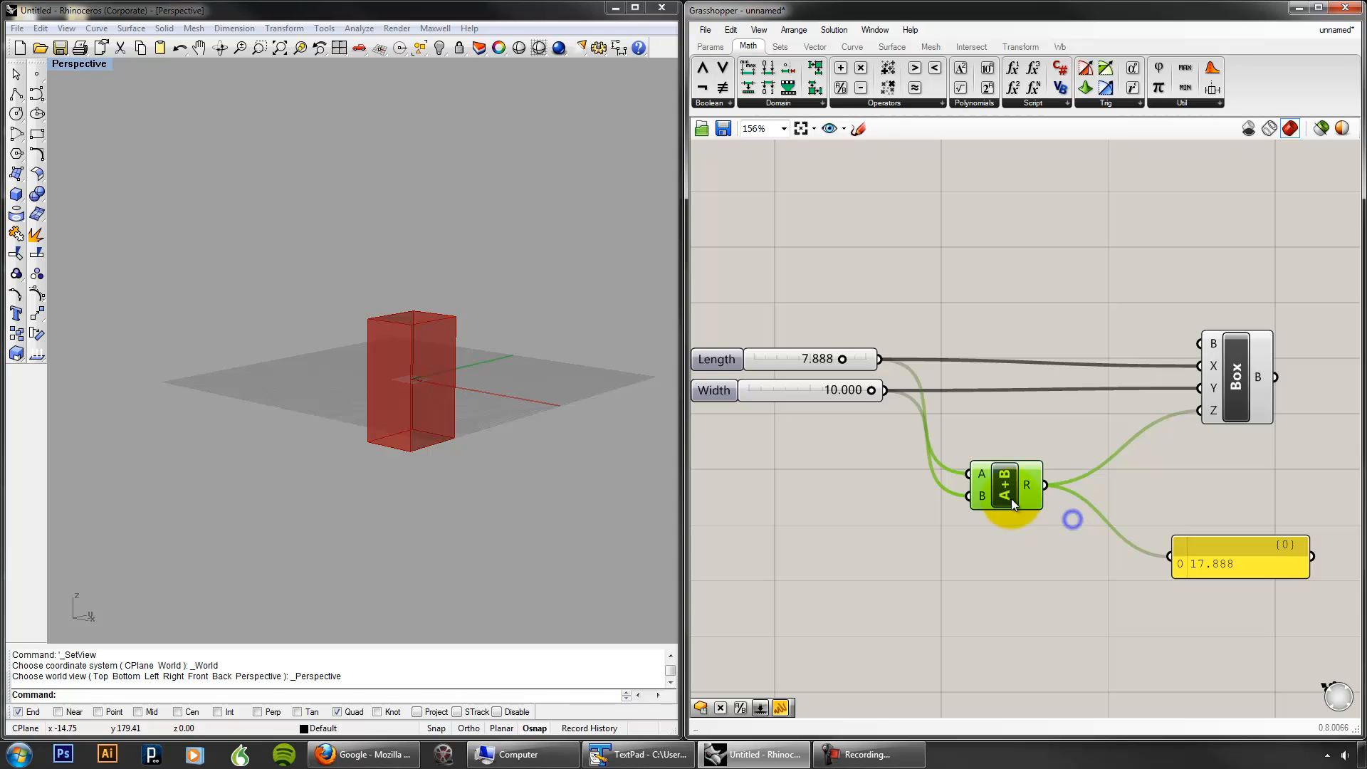
click(1077, 589)
right_drag(1065, 599, 1095, 596)
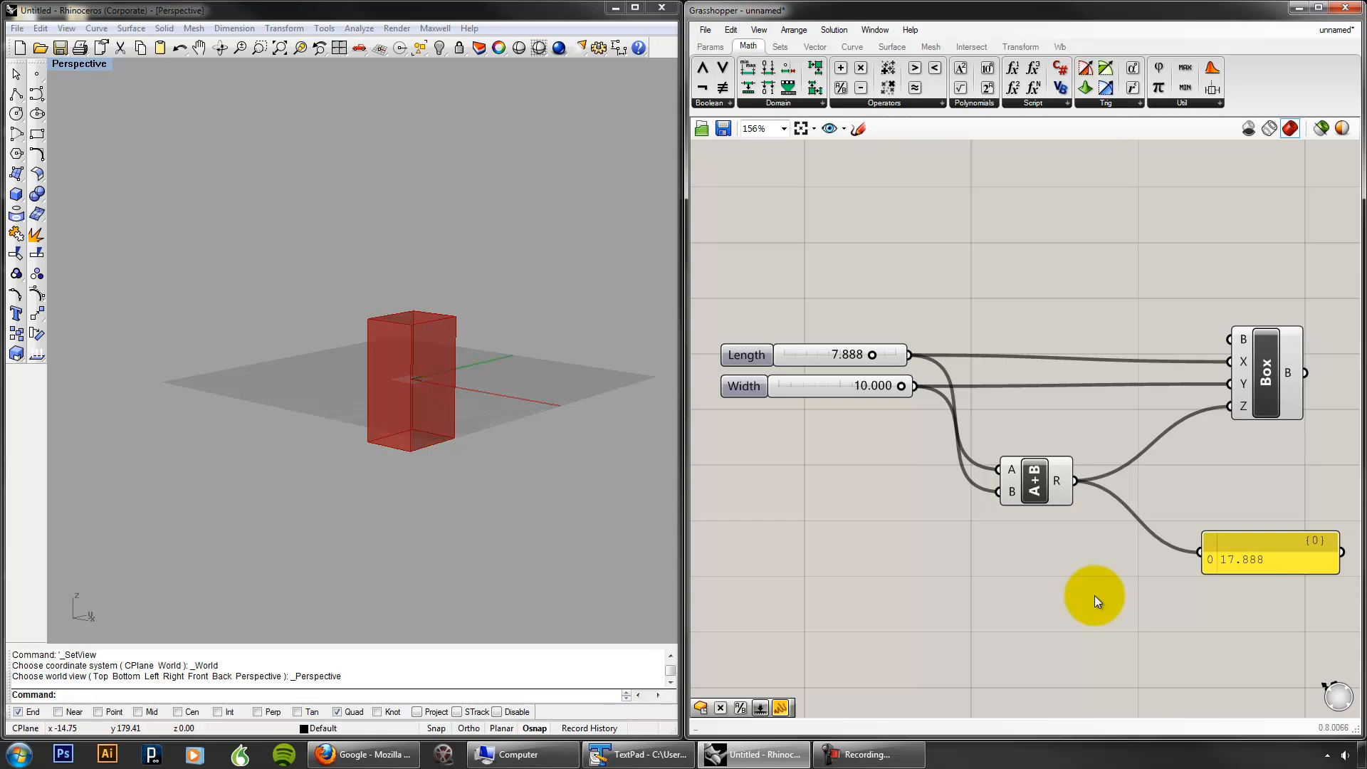
click(924, 102)
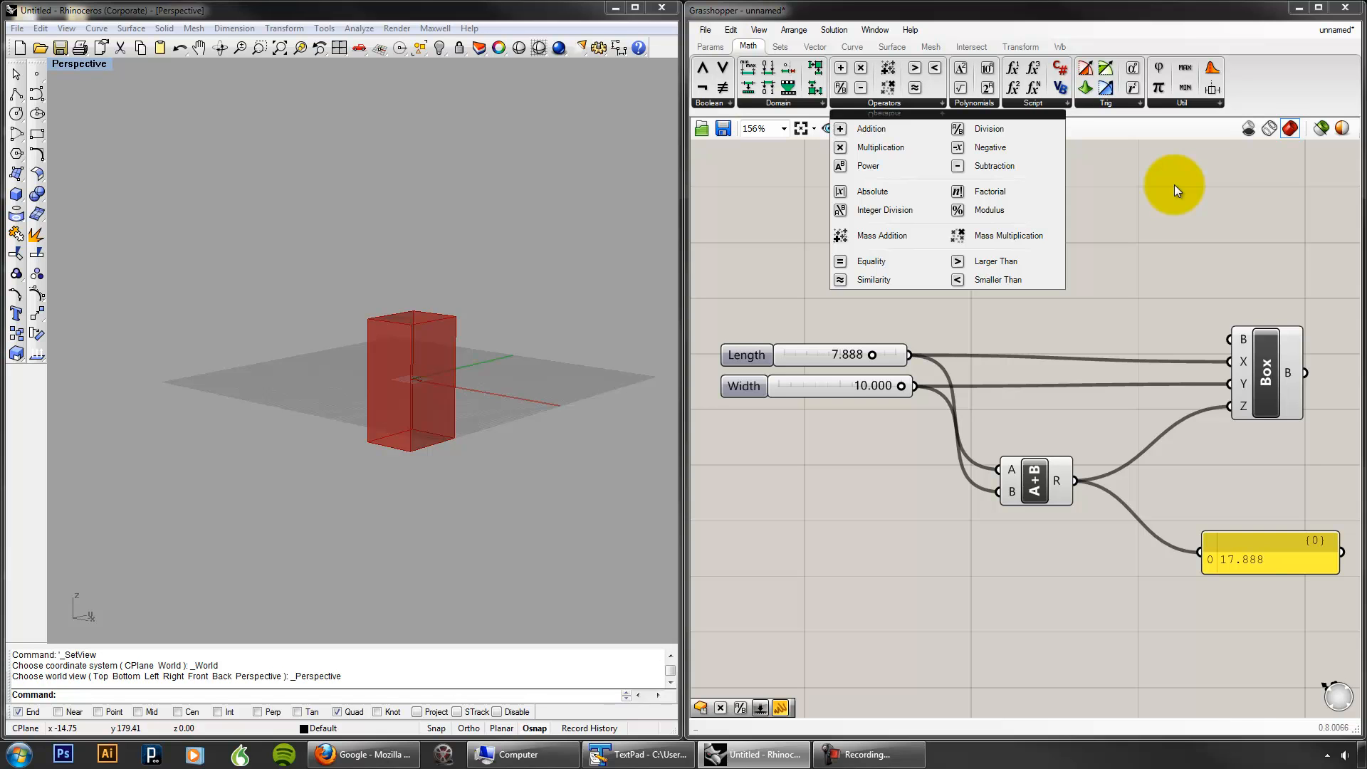
click(1173, 185)
click(881, 355)
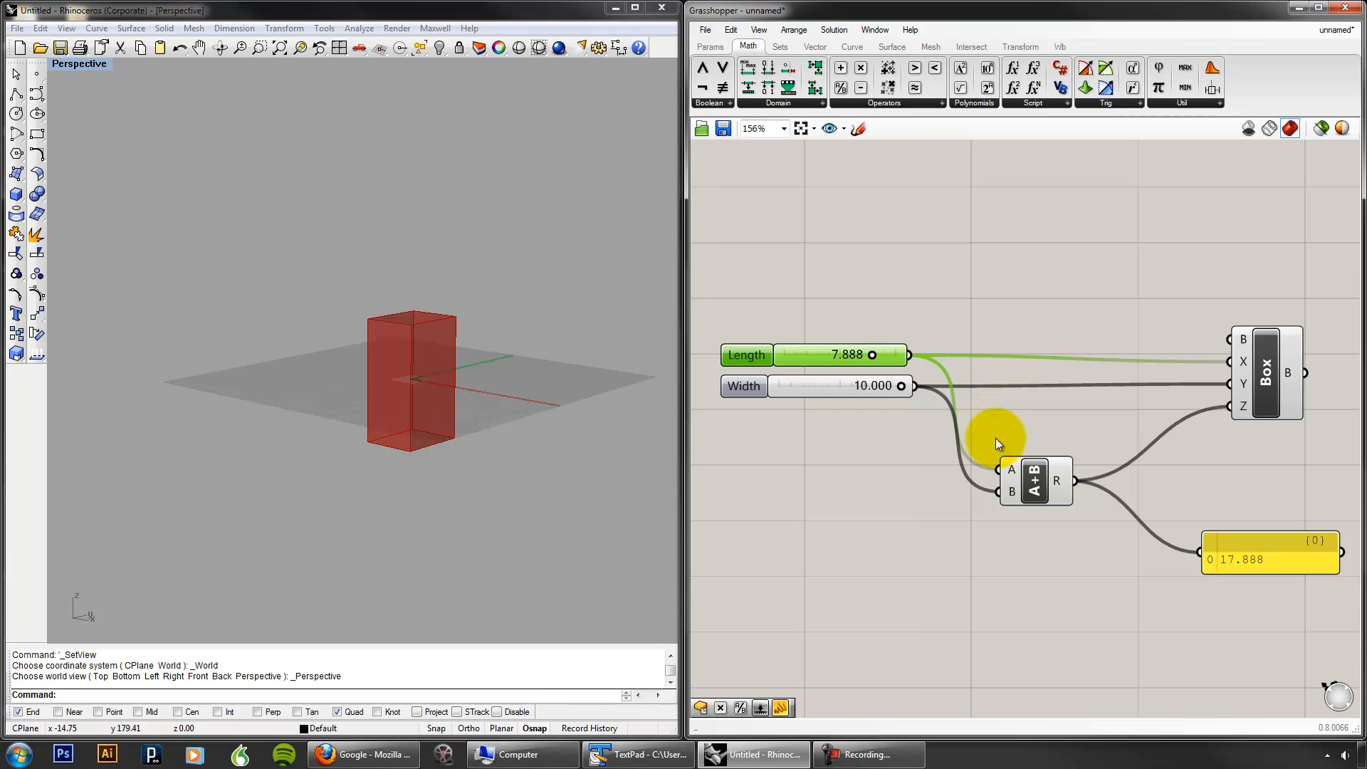
click(1032, 477)
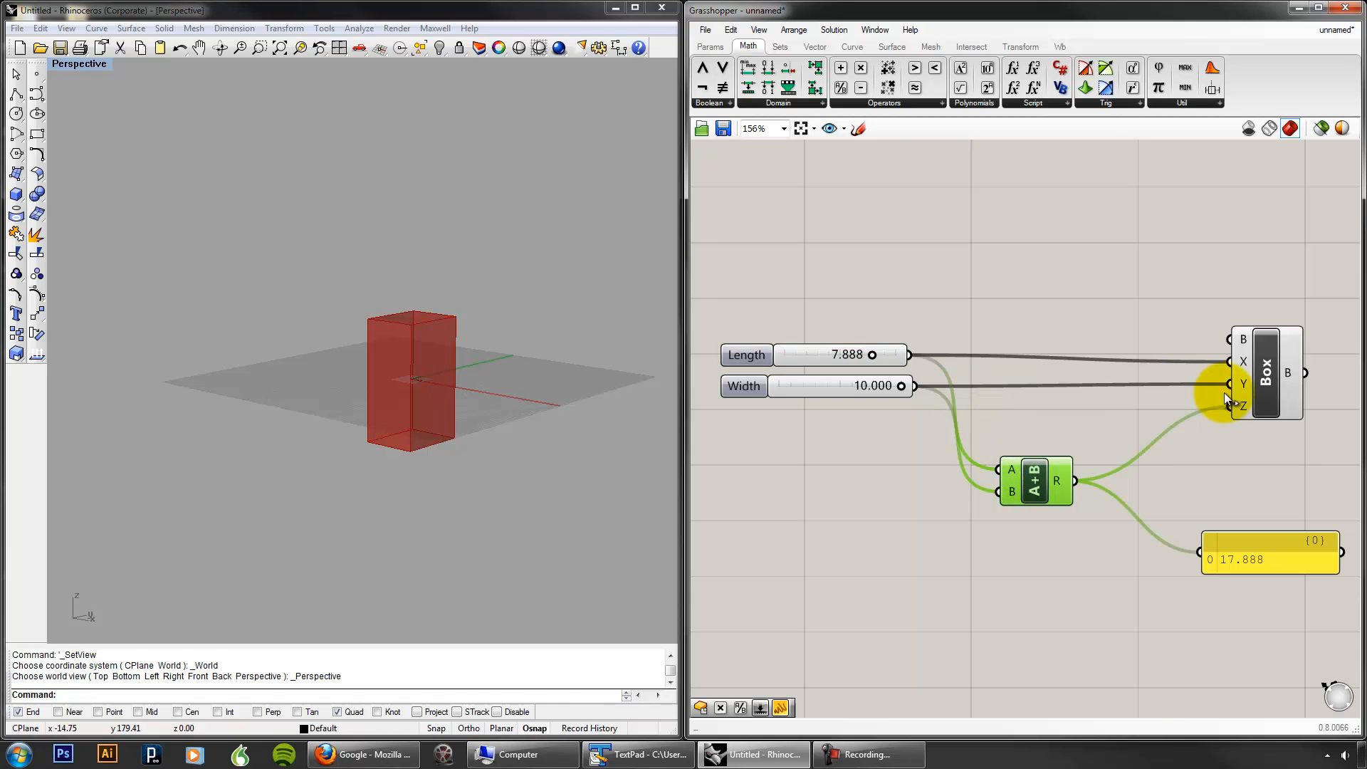
click(1252, 376)
click(1153, 308)
Step: Delete the panel, the Addition component and the Box component, keeping only the Length and Width sliders
right_drag(1236, 495, 1136, 485)
scroll(1136, 485, down, 1)
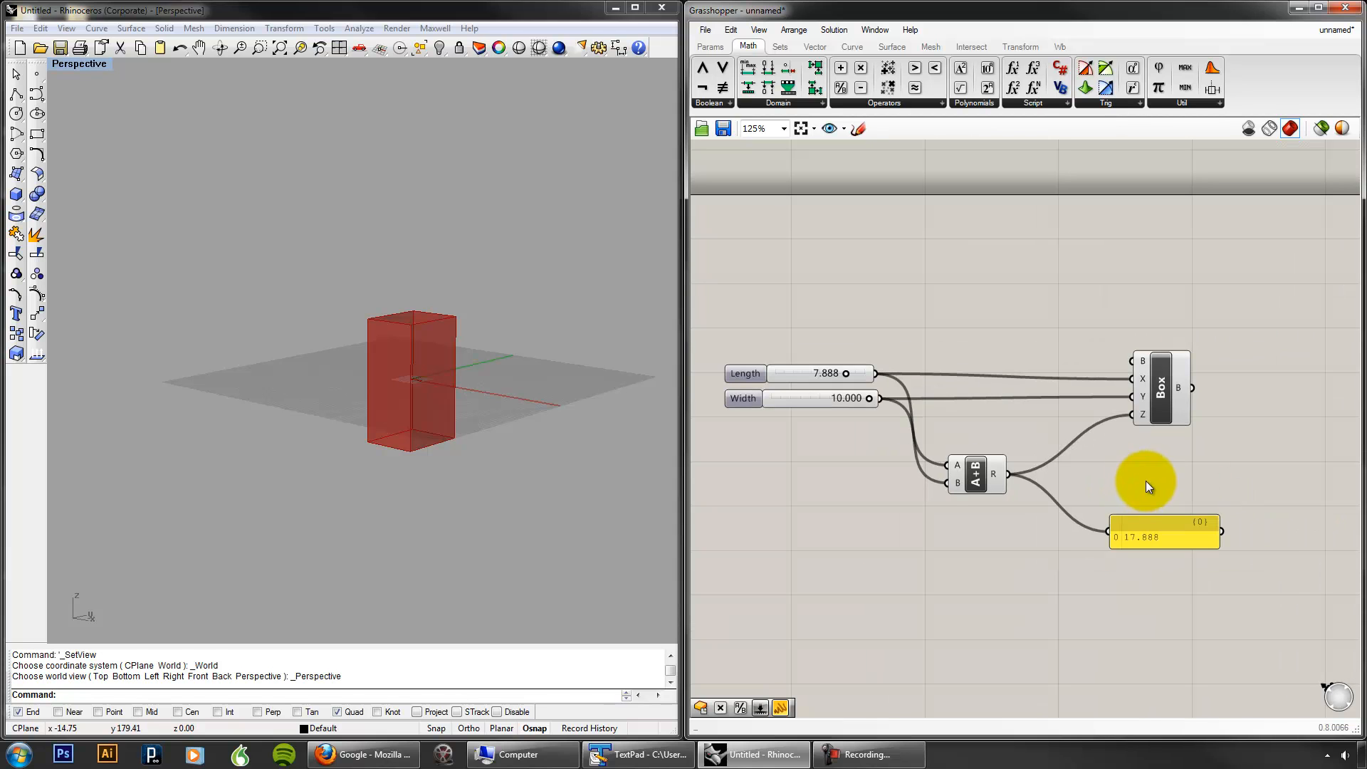
drag(1258, 574, 1096, 496)
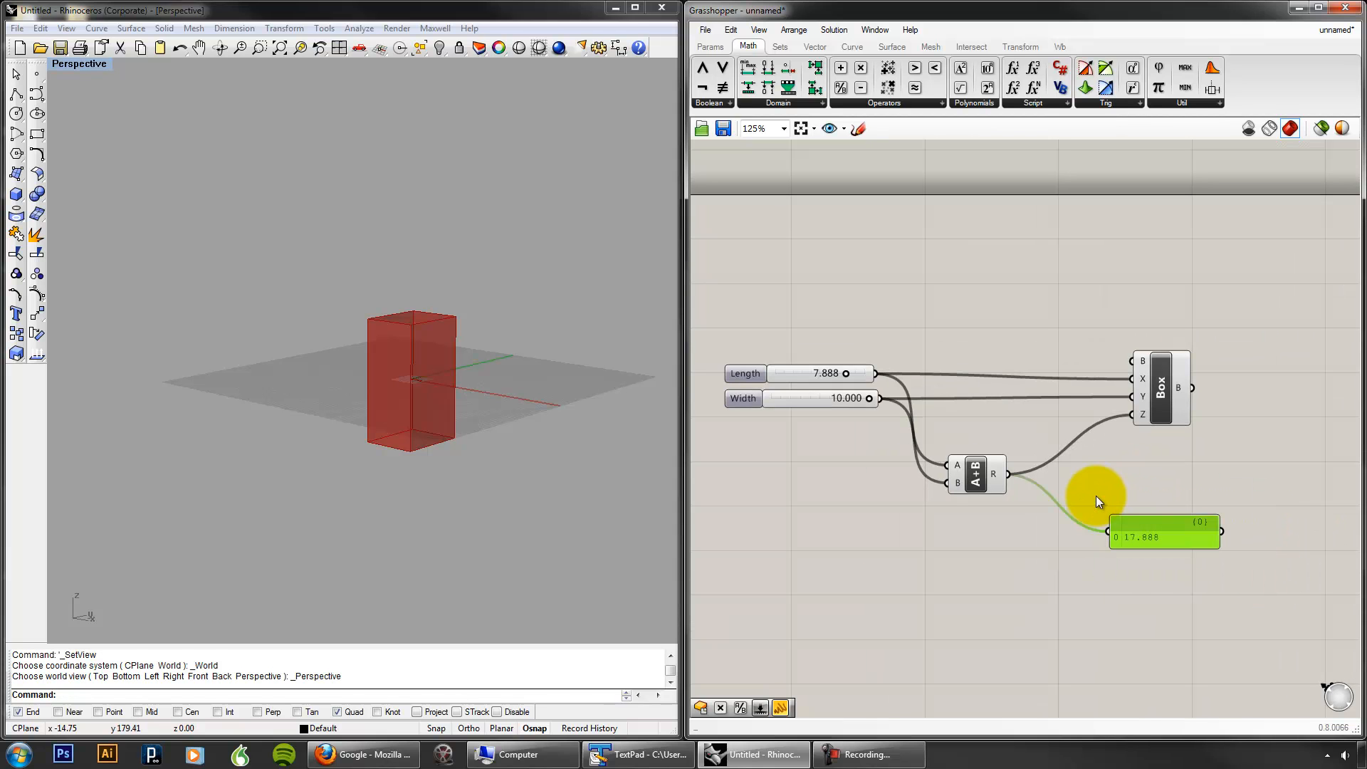
key(Delete)
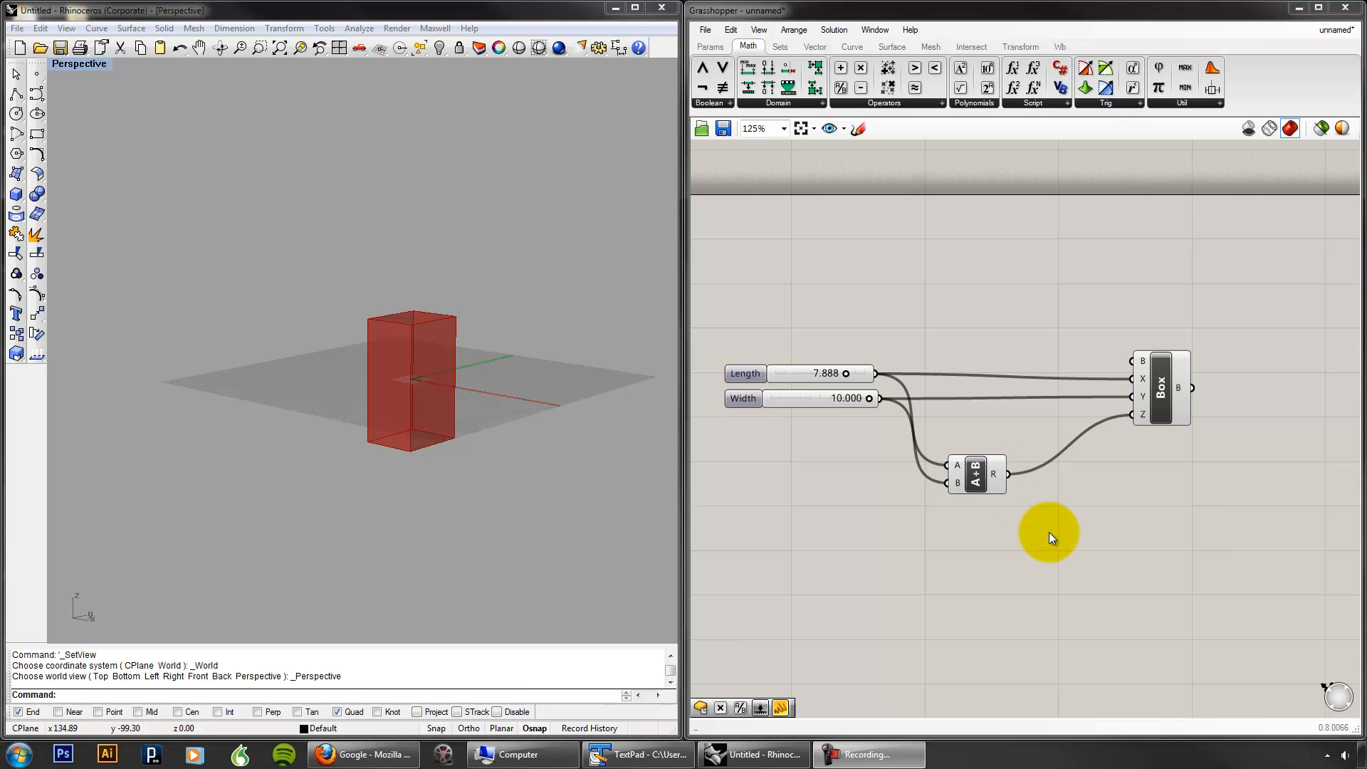
drag(1031, 549, 942, 452)
drag(1028, 333, 942, 527)
key(Delete)
click(1152, 399)
key(Delete)
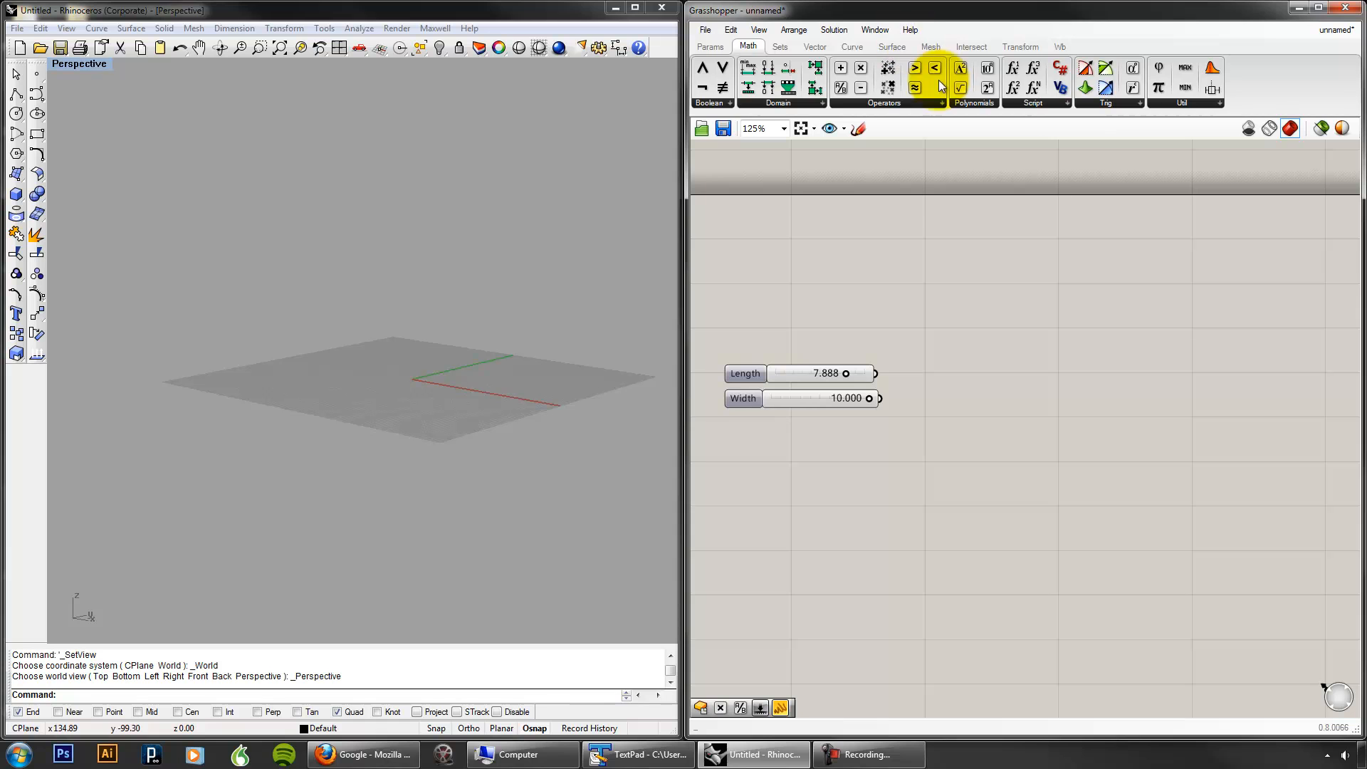
Step: Add a Cylinder component beside the sliders and connect Length to its R input and Width to its L input
click(903, 47)
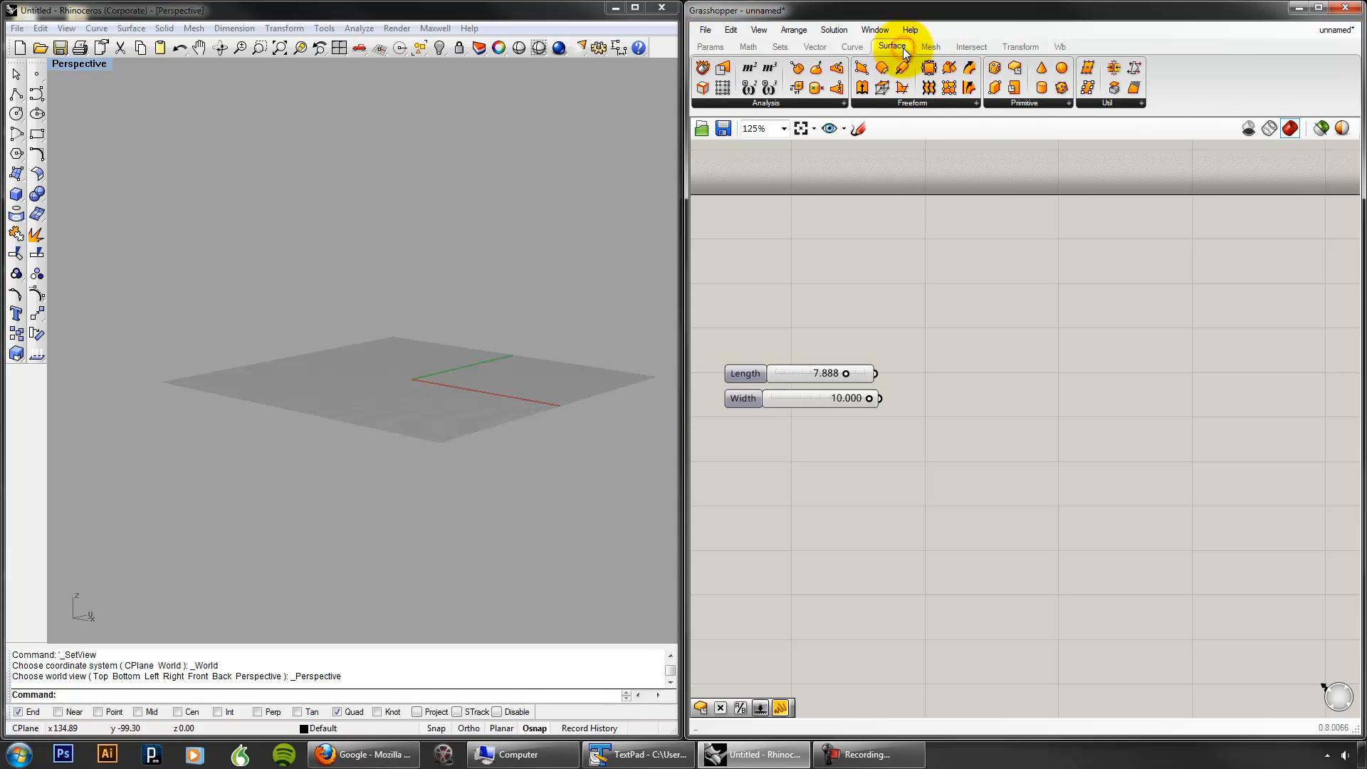
click(1001, 102)
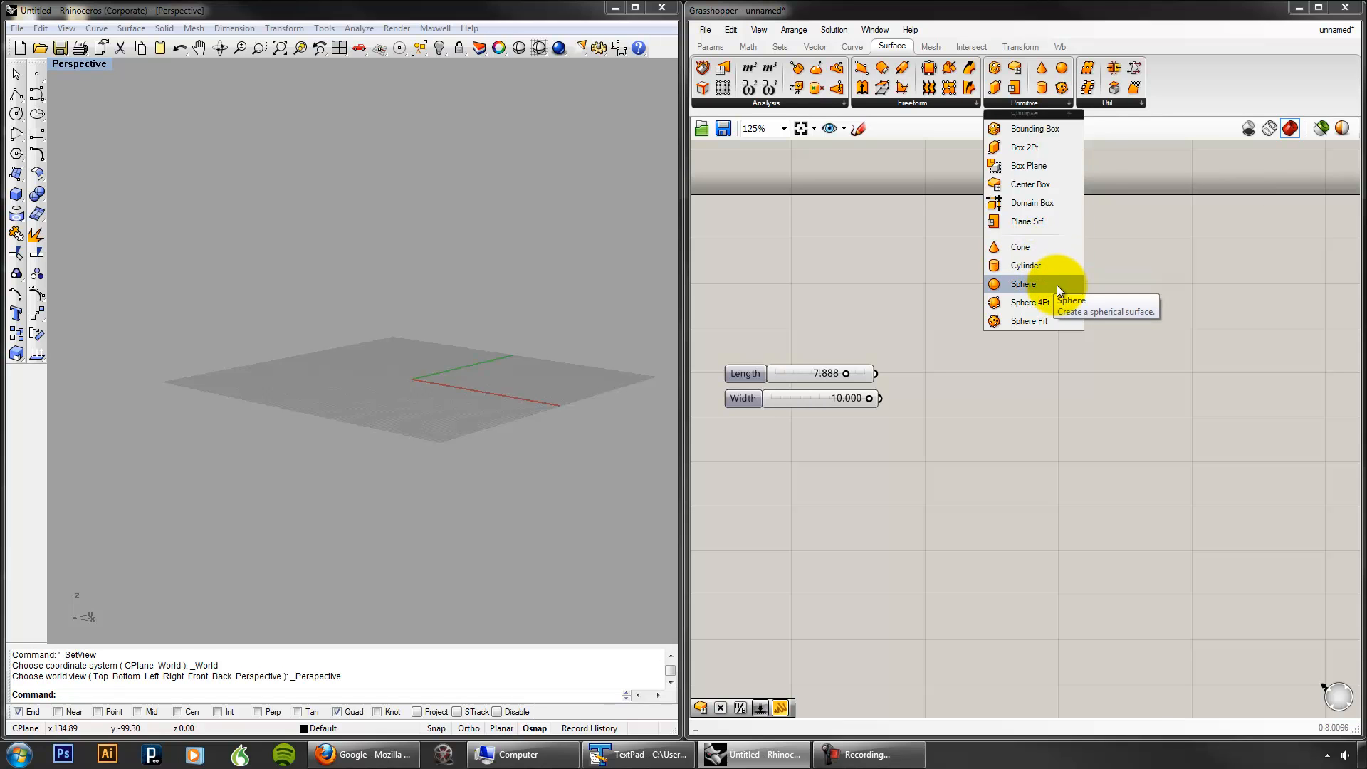
drag(1053, 269, 1048, 390)
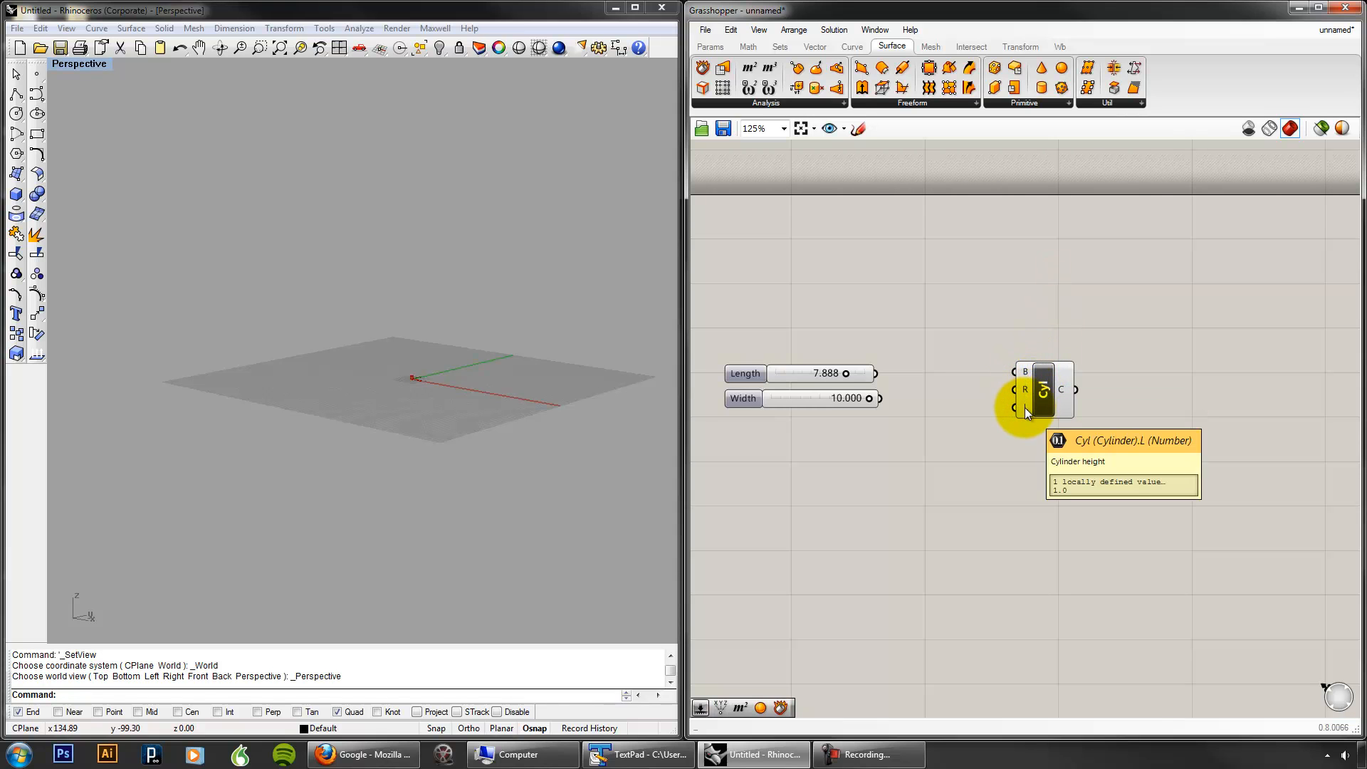
drag(880, 373, 1015, 390)
drag(880, 397, 1015, 407)
Step: Set the Width slider to 9.200 and the Length slider to 5.968 while viewing the cylinder up close
right_drag(532, 334, 519, 330)
drag(869, 398, 829, 373)
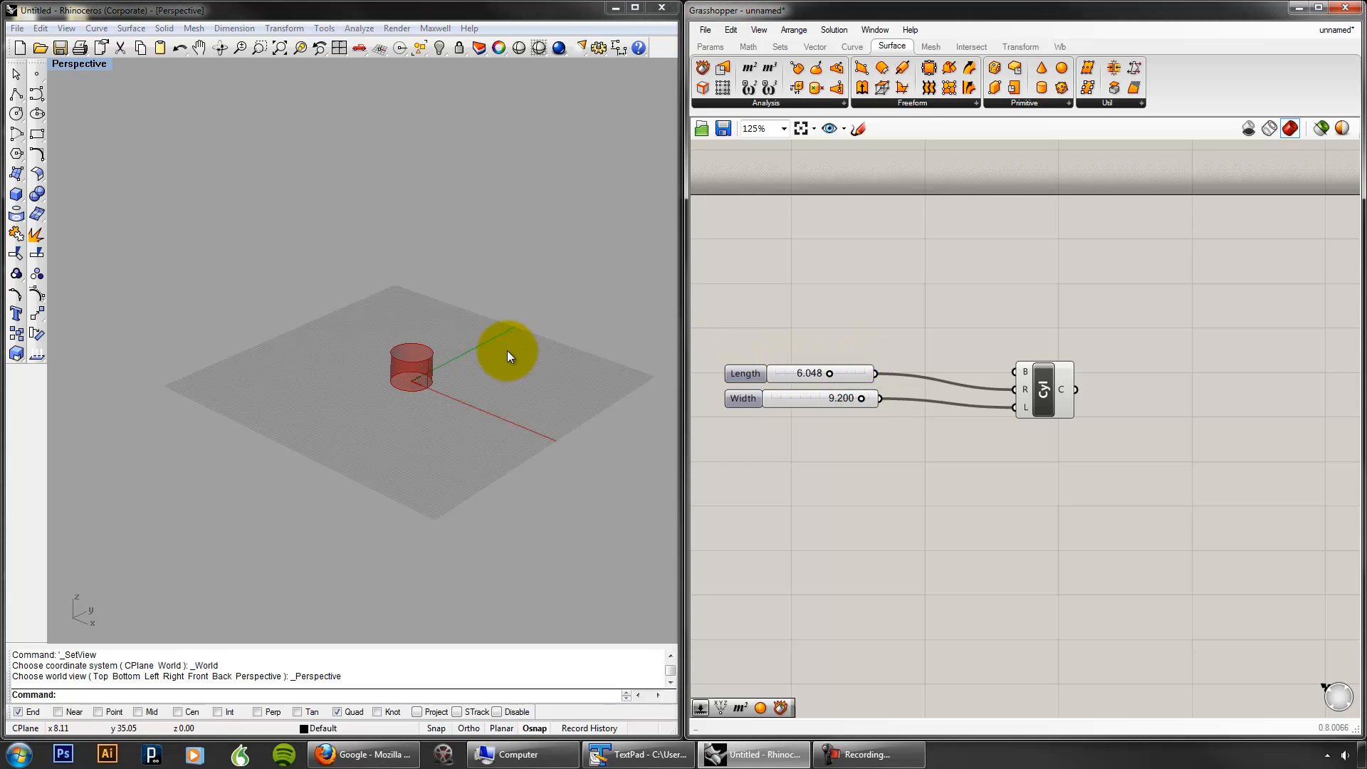
scroll(507, 350, up, 5)
shift+right_drag(416, 378, 546, 362)
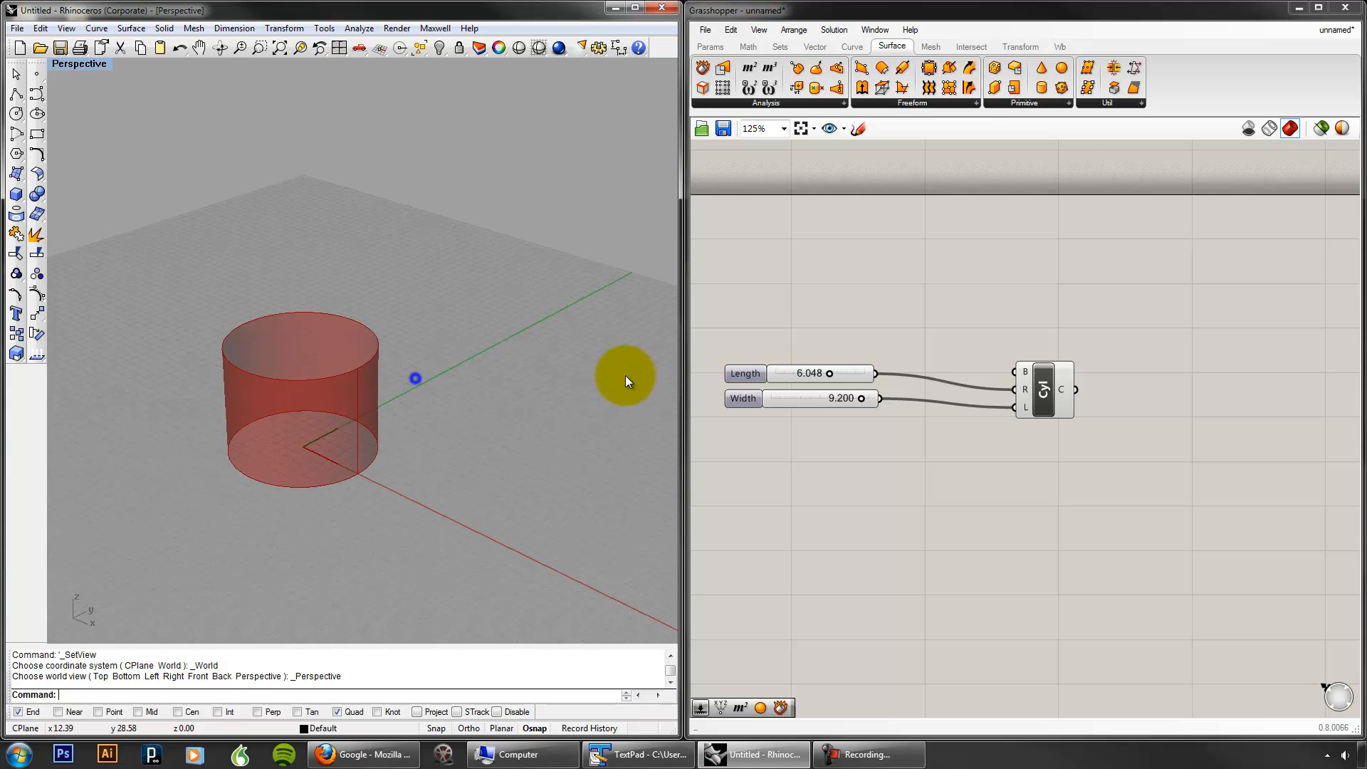
mouse_move(826, 373)
mouse_down()
mouse_move(894, 373)
mouse_move(805, 377)
mouse_move(854, 397)
mouse_move(776, 393)
mouse_move(858, 398)
mouse_move(847, 372)
mouse_move(829, 374)
mouse_up()
Step: Delete the Cylinder component and add a Polygon curve component in its place beside the sliders
click(1037, 408)
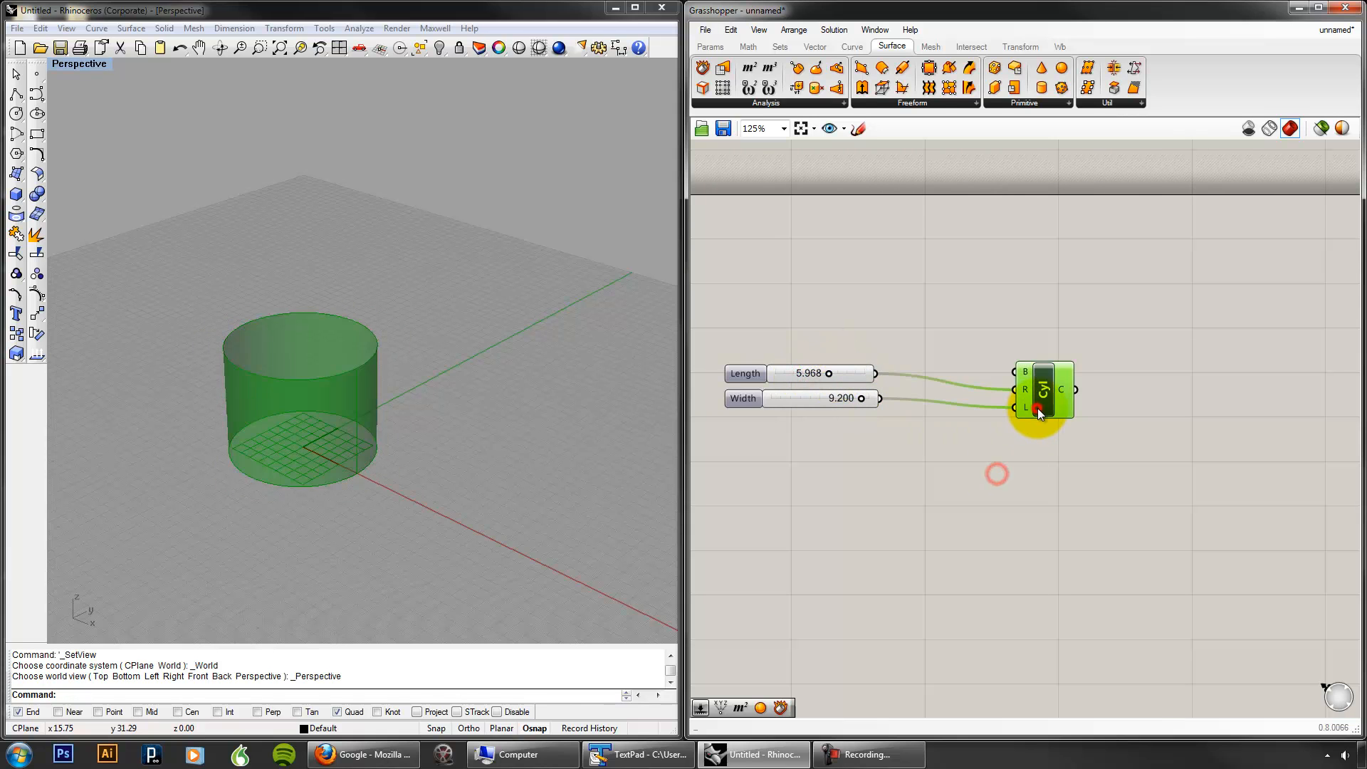
key(Delete)
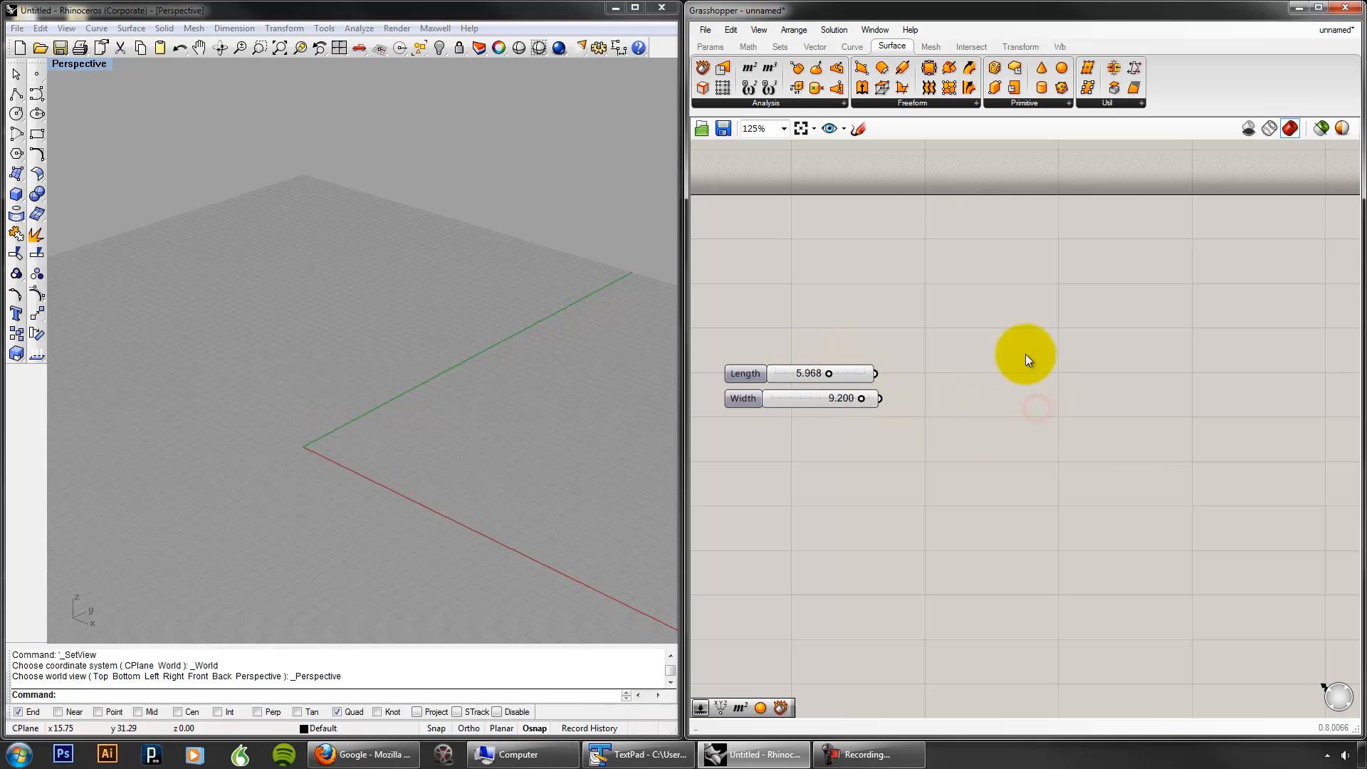
click(849, 46)
click(933, 104)
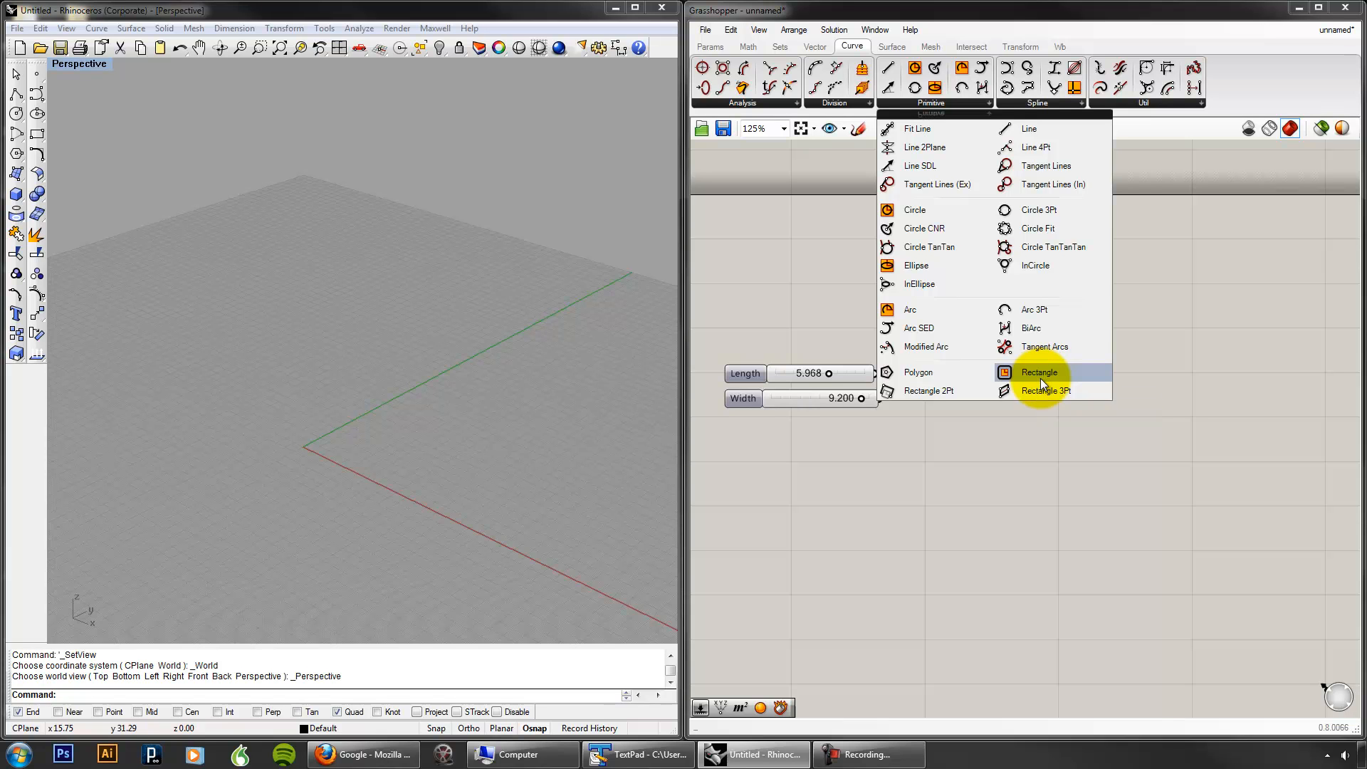
click(940, 367)
click(1011, 385)
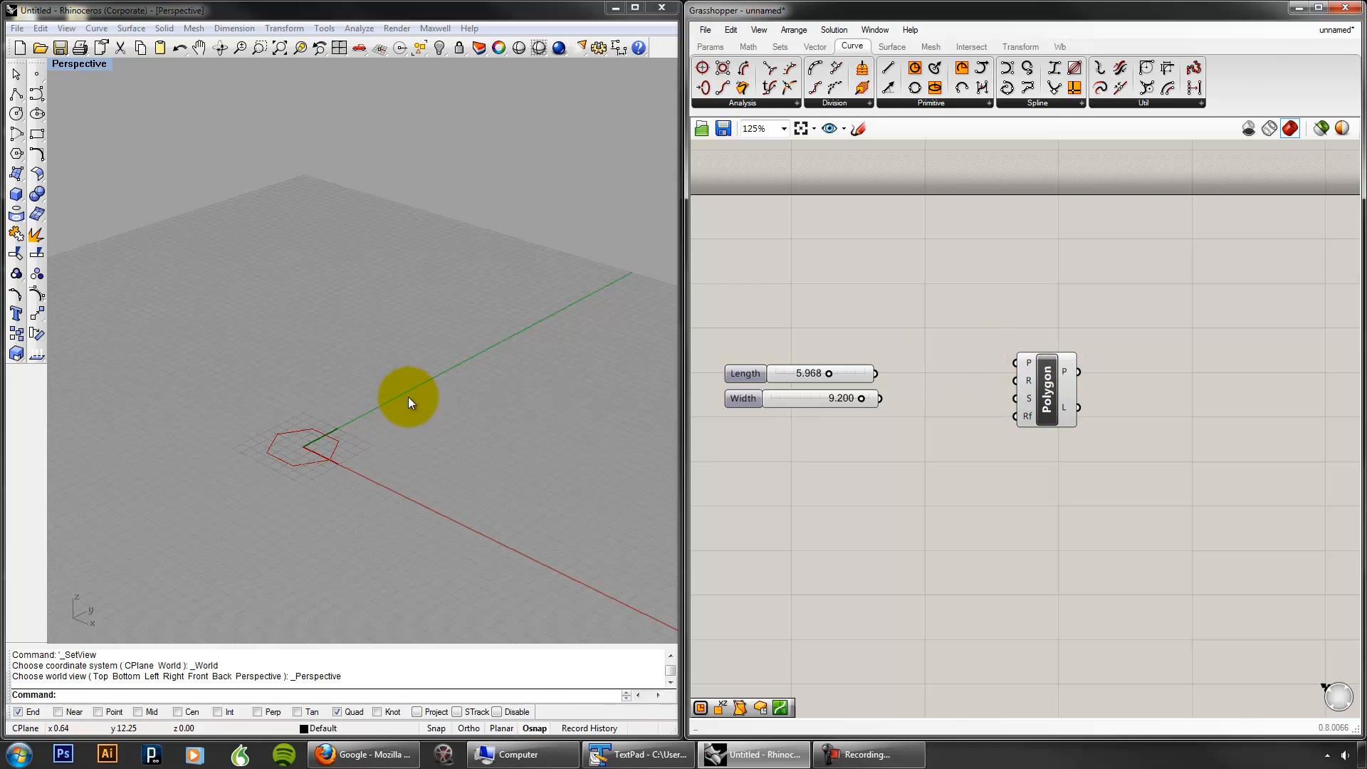
Step: Inspect the polygon and its component's inputs, and place a copy of the Length slider just below the Width slider
scroll(314, 431, up, 5)
shift+right_drag(359, 392, 497, 335)
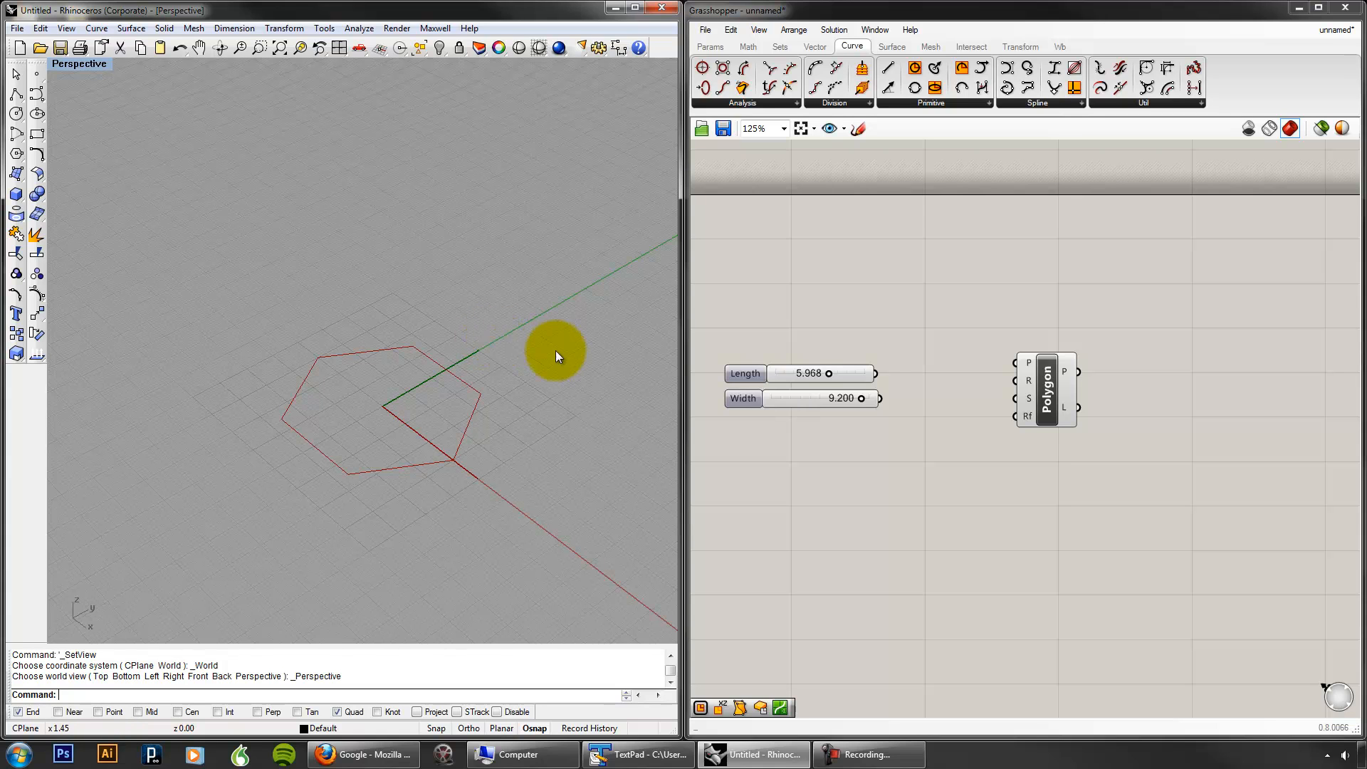
mouse_move(1028, 365)
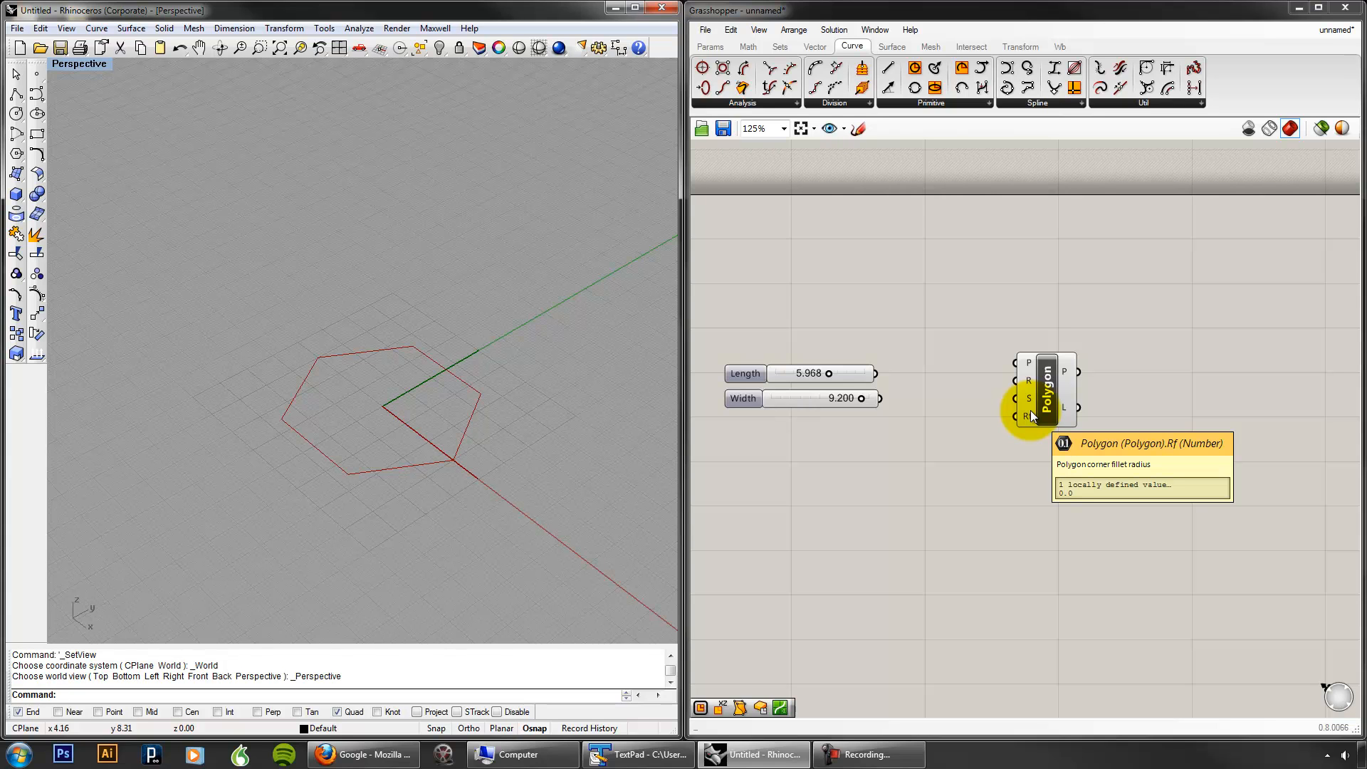
click(811, 379)
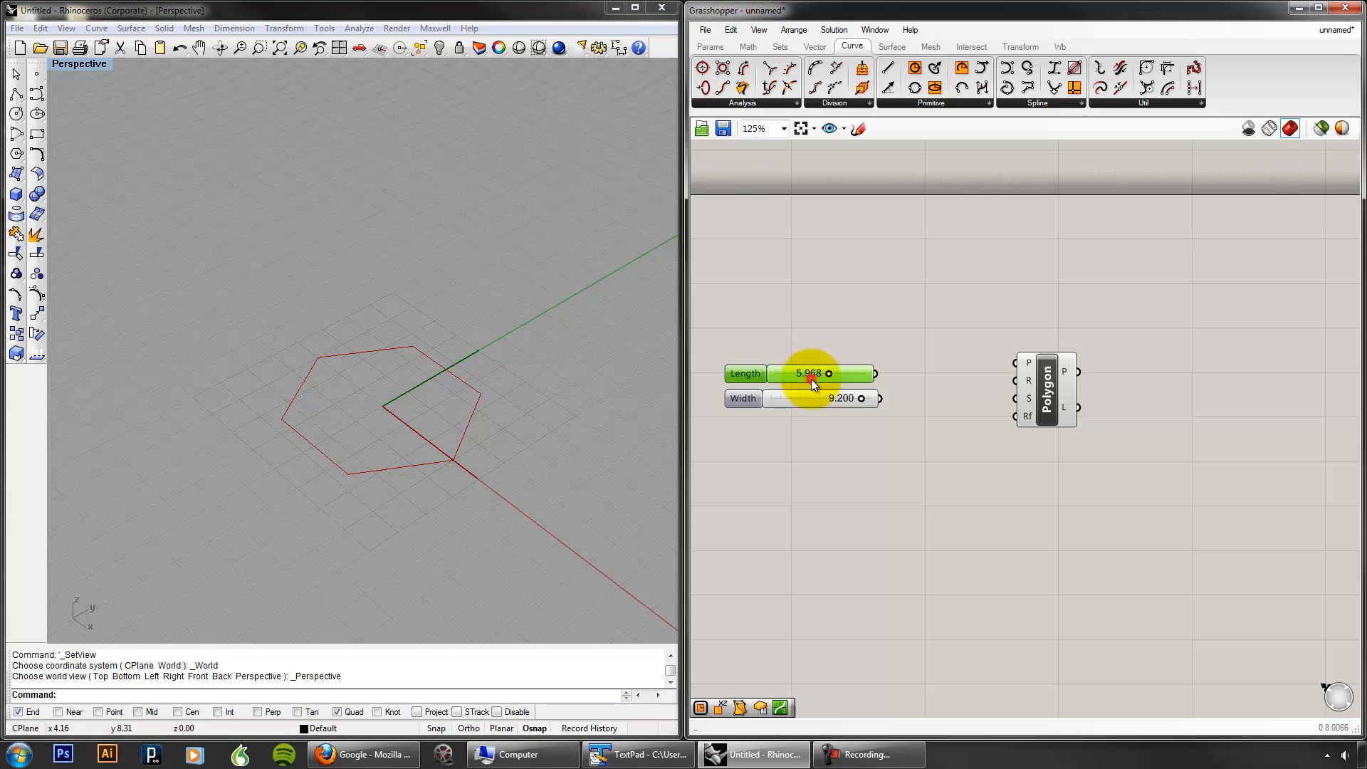
alt+drag(810, 379, 808, 420)
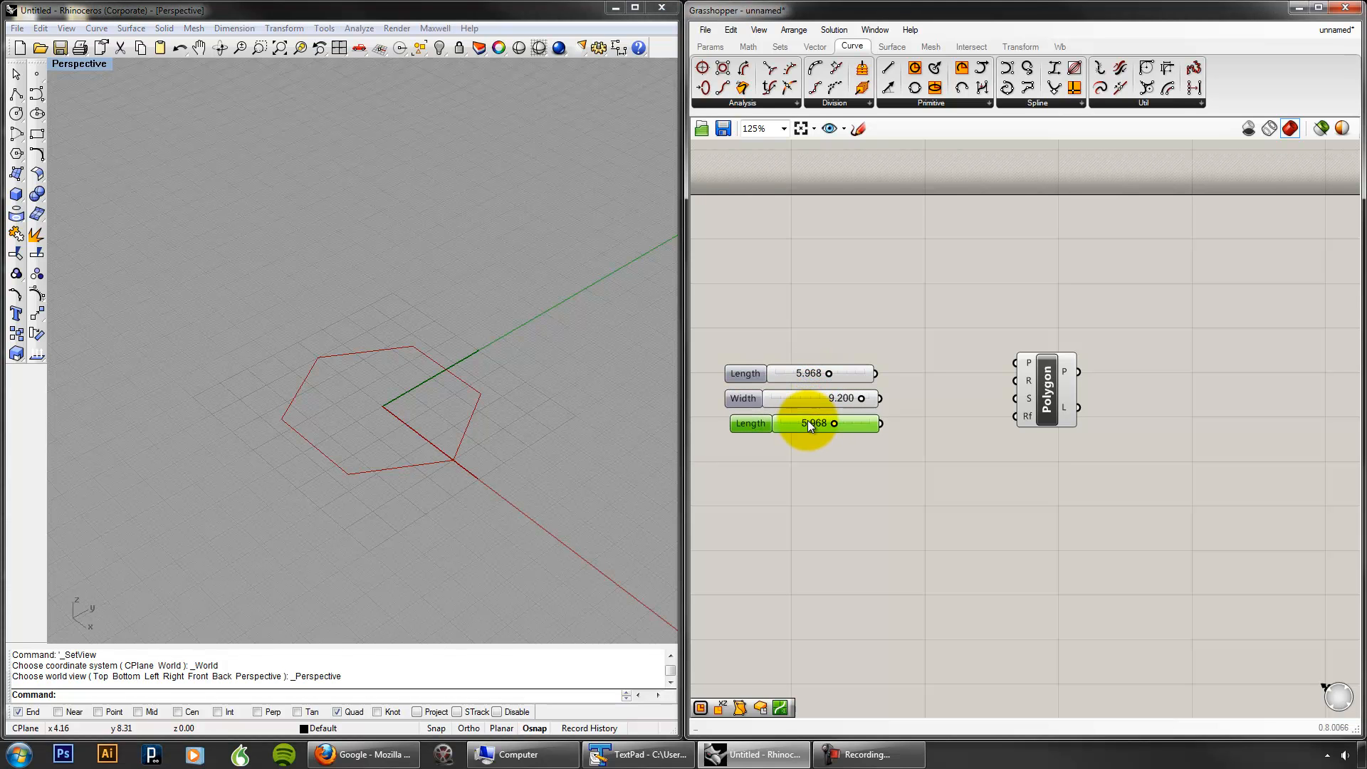
Step: Rename the copied Length slider below Width as Sides and set its rounding to integers (N)
right_click(807, 420)
click(851, 516)
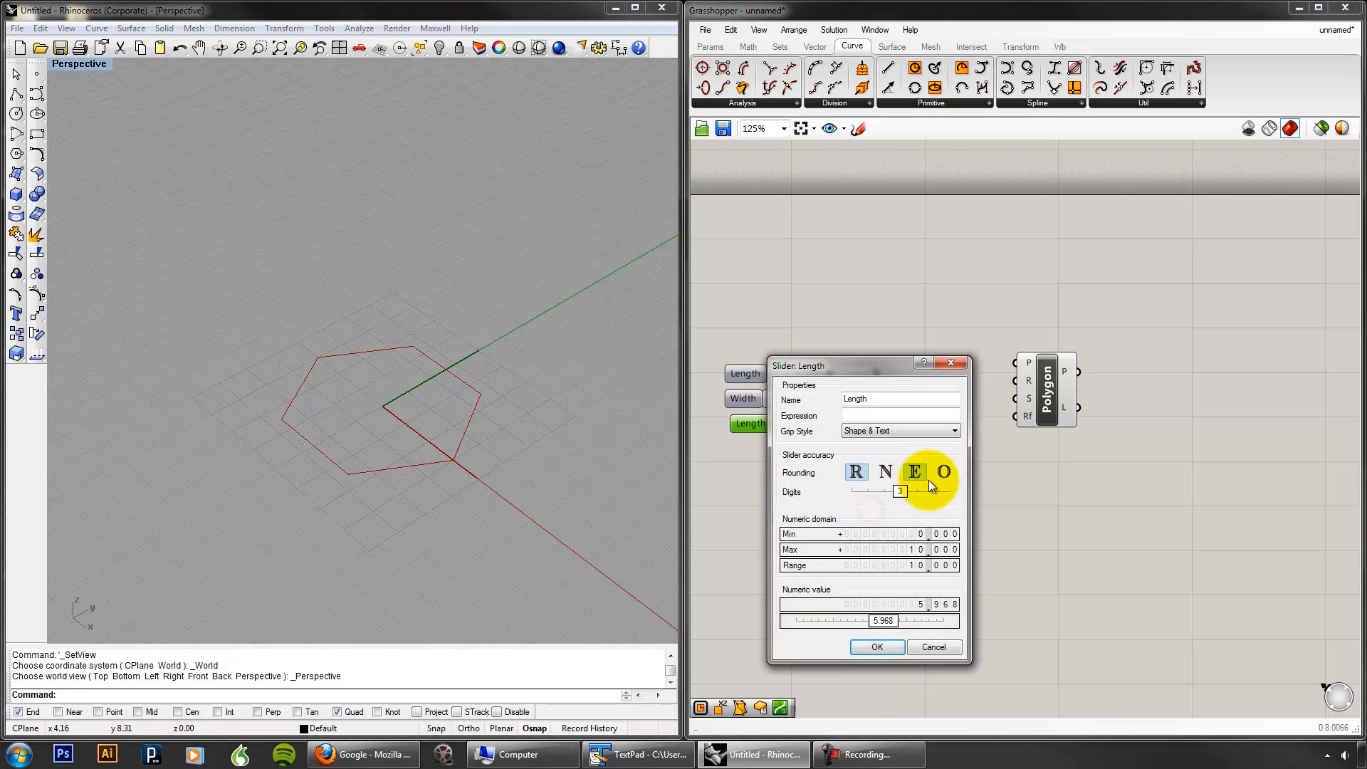
click(887, 477)
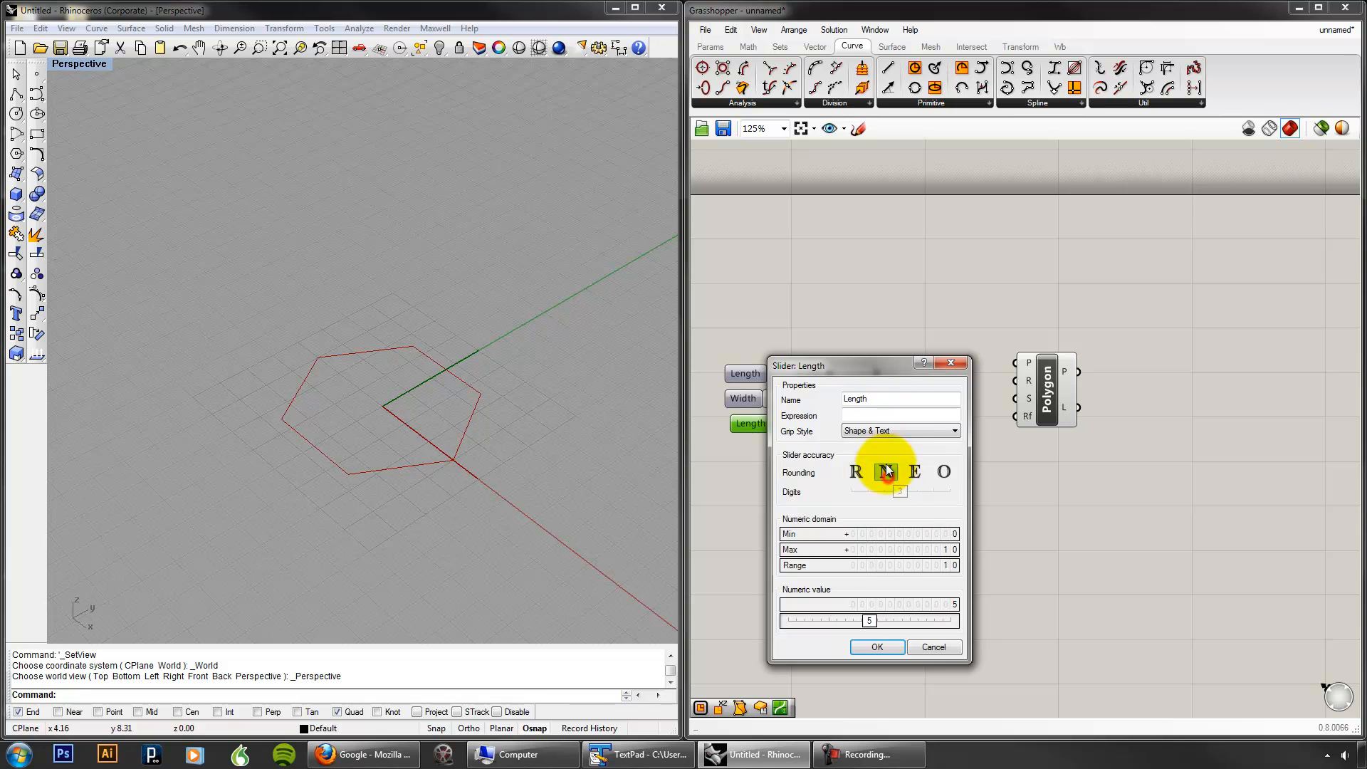
double_click(888, 403)
text(Sides)
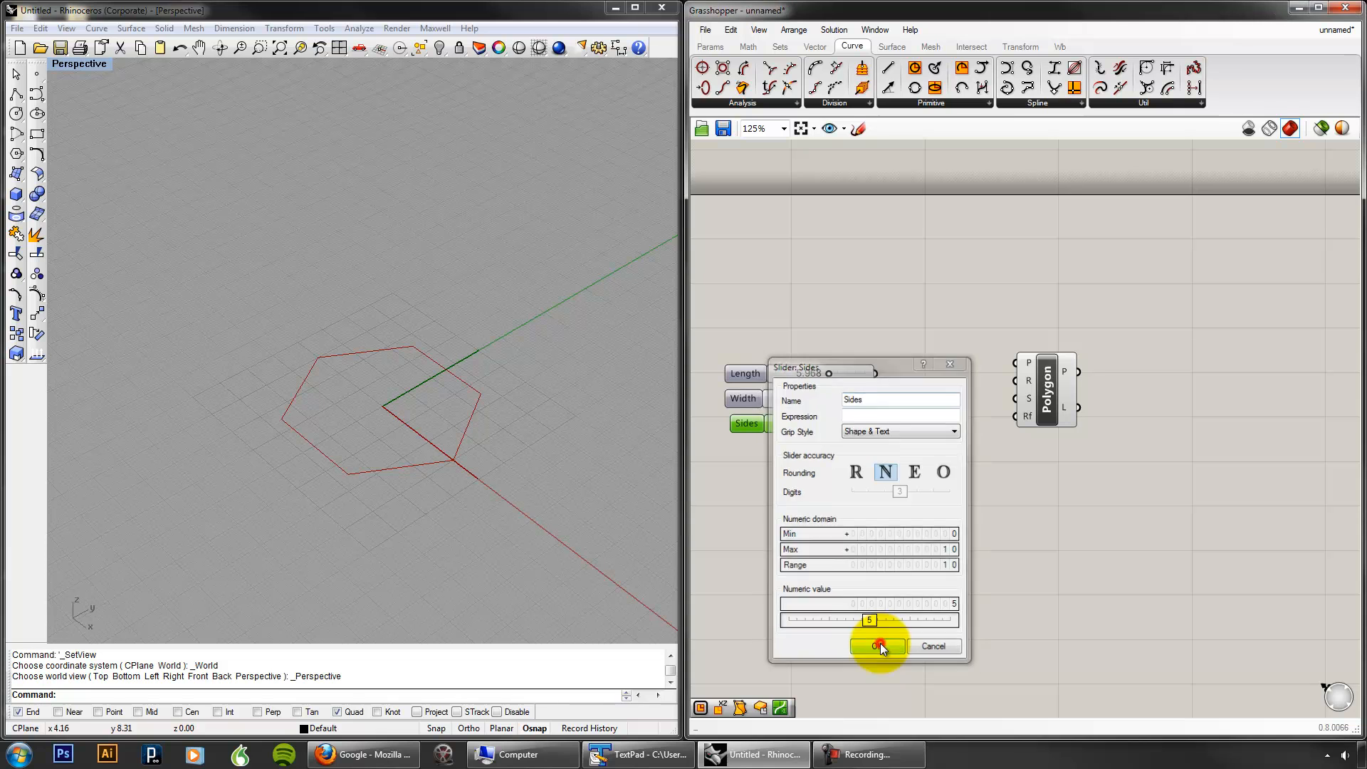
click(878, 645)
Step: Rename the Width slider as Fillet
click(823, 395)
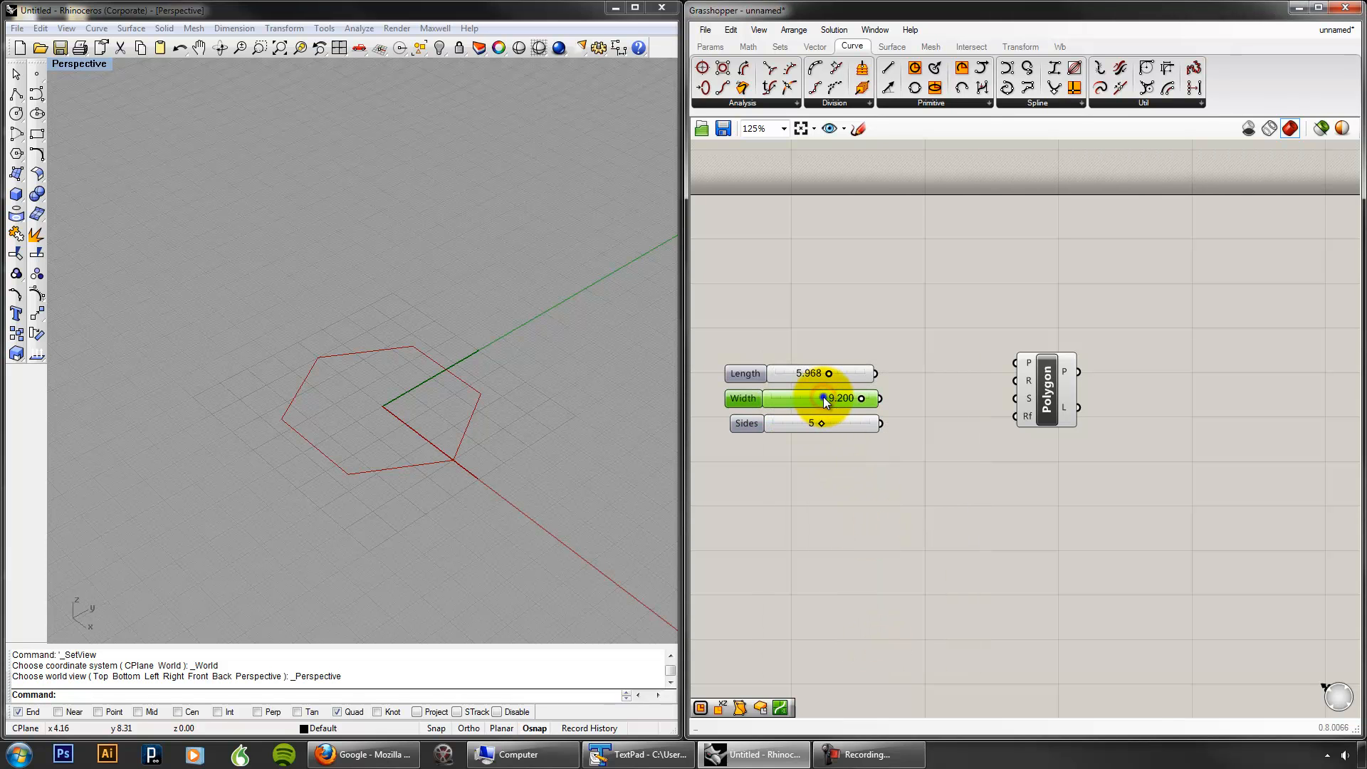
right_click(823, 395)
click(880, 489)
text(F)
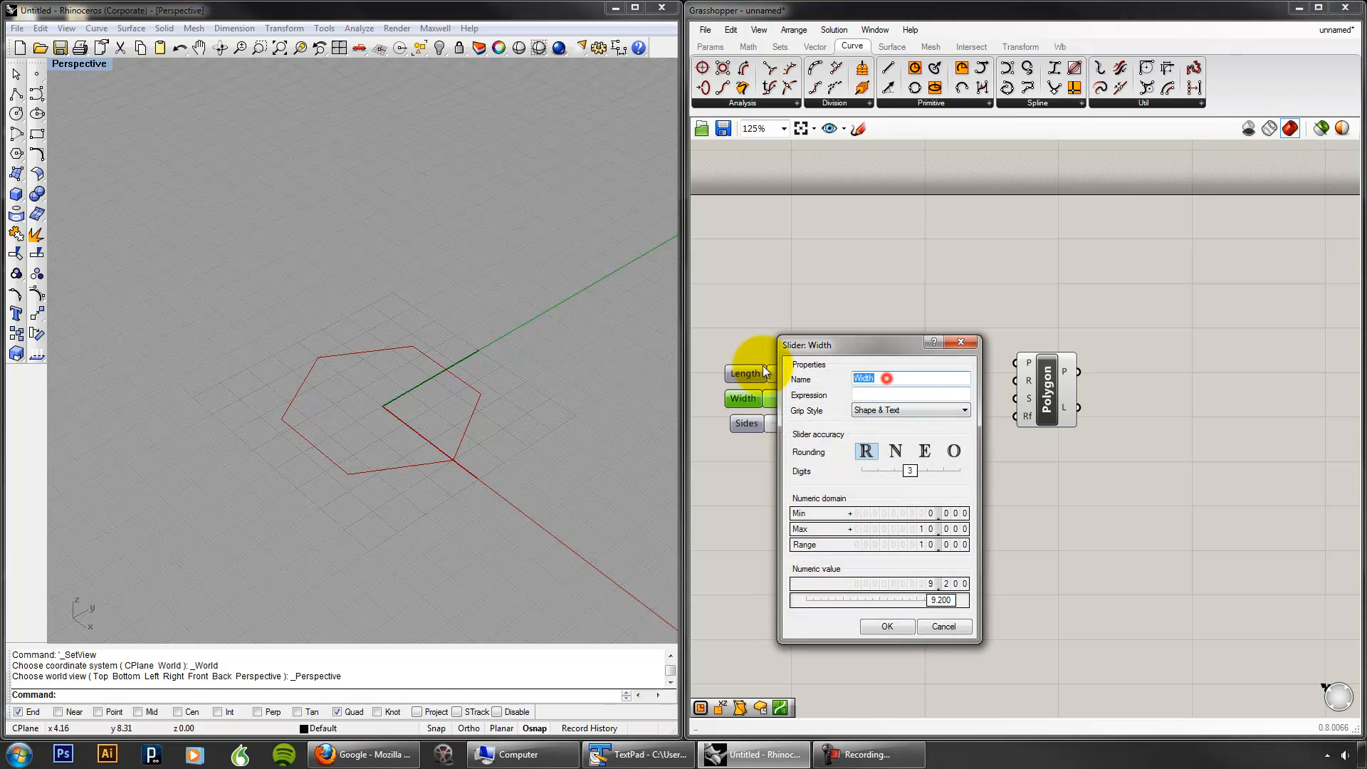
text(il;l)
text(let)
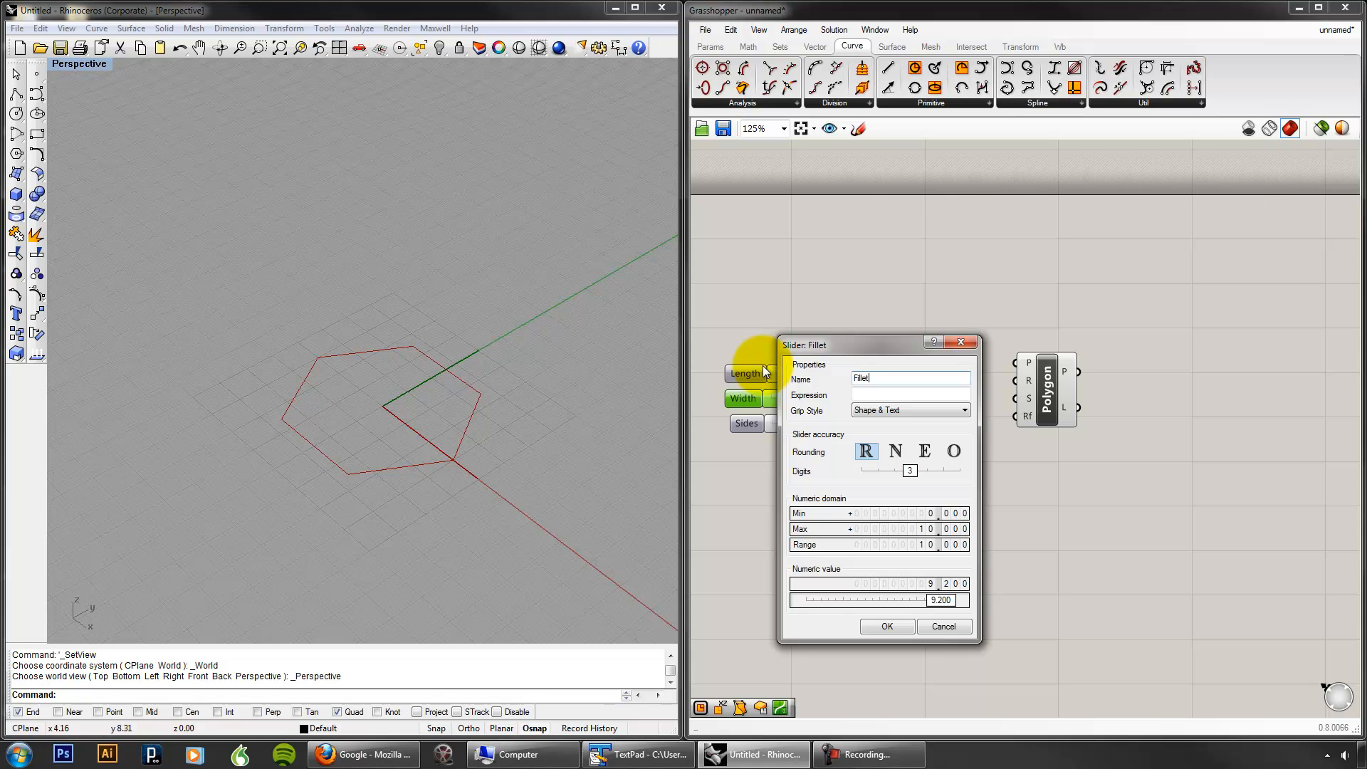
click(890, 627)
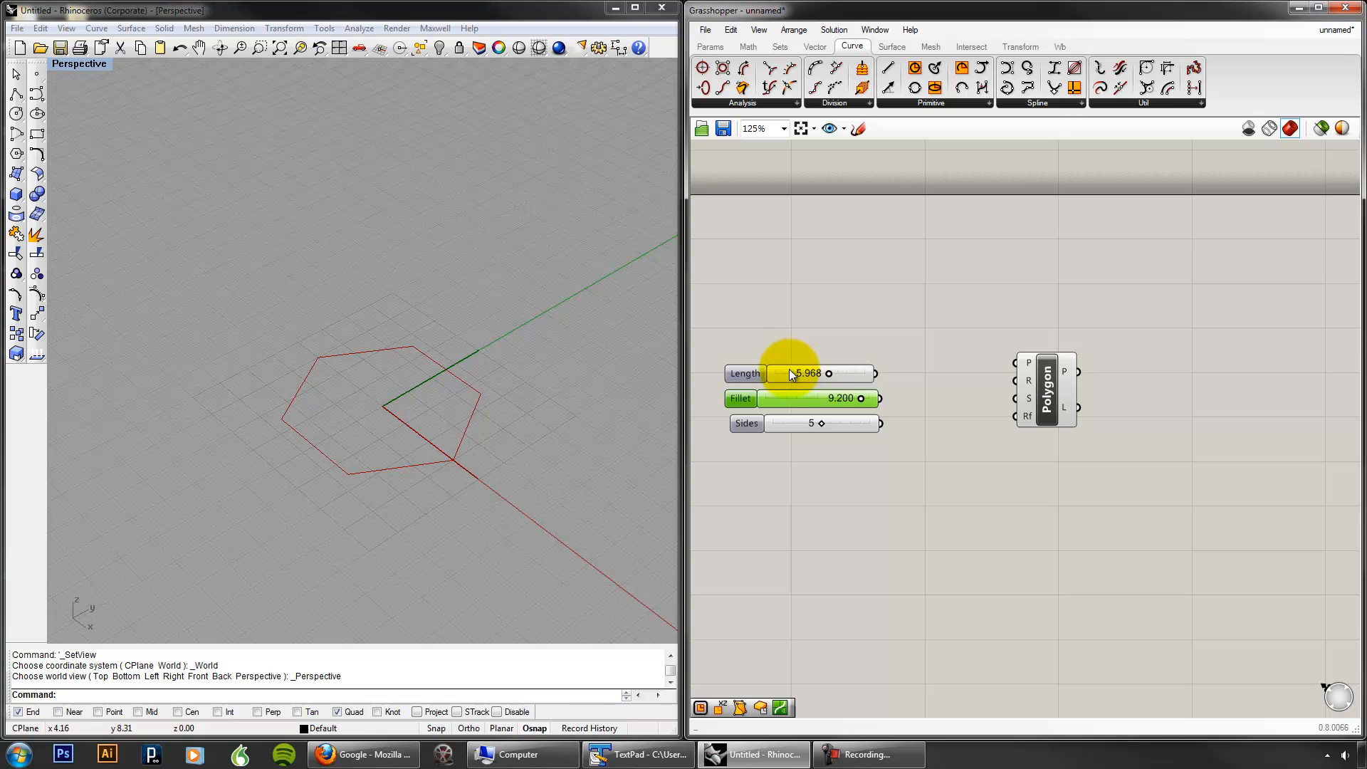
Step: Rename the Length slider as Radius
right_click(787, 370)
click(847, 466)
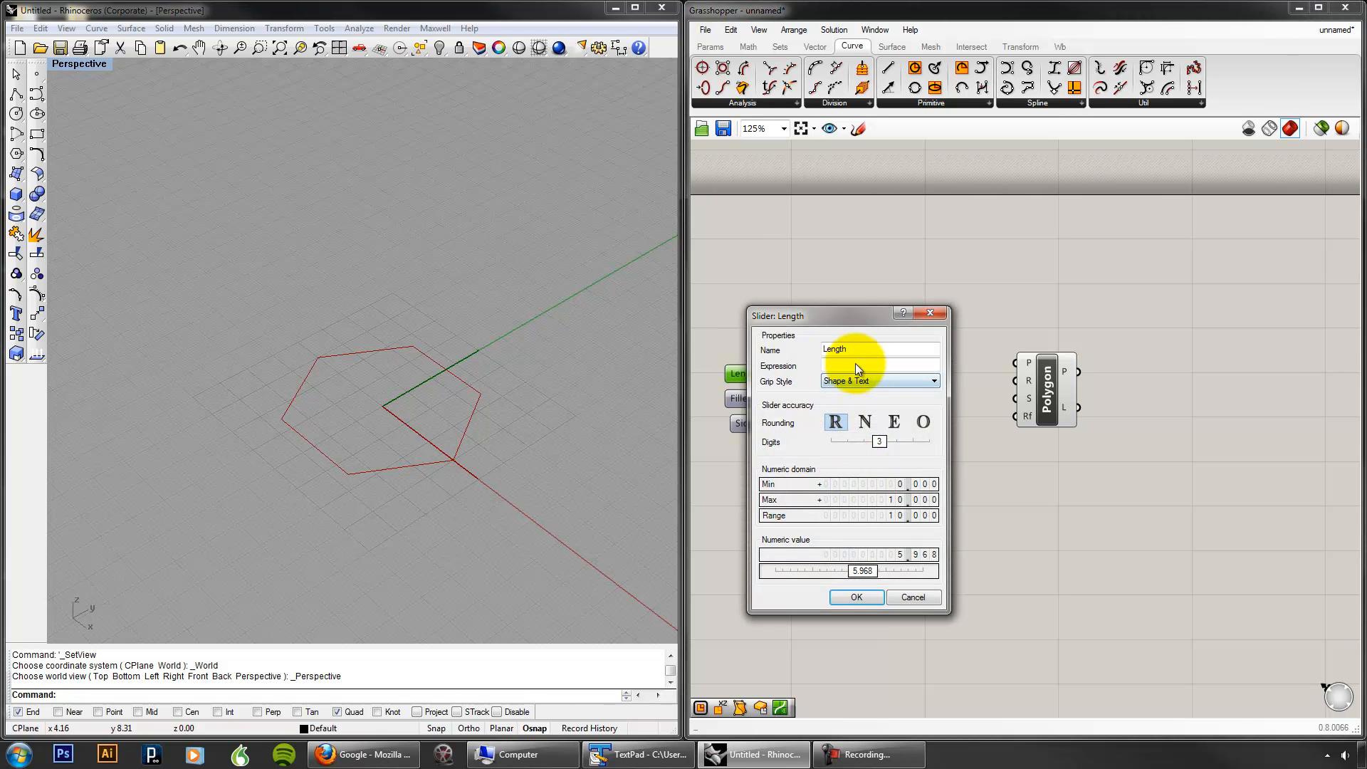
text(Radius)
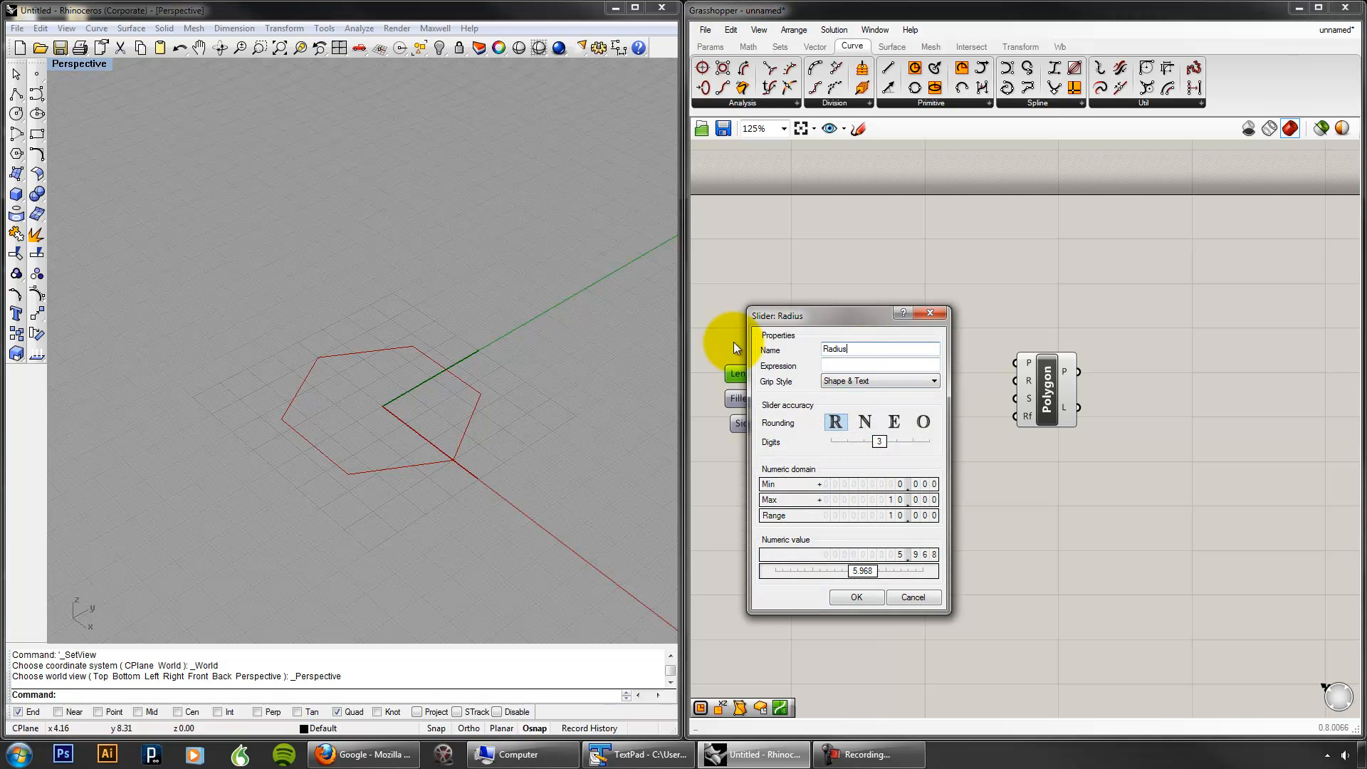
click(865, 596)
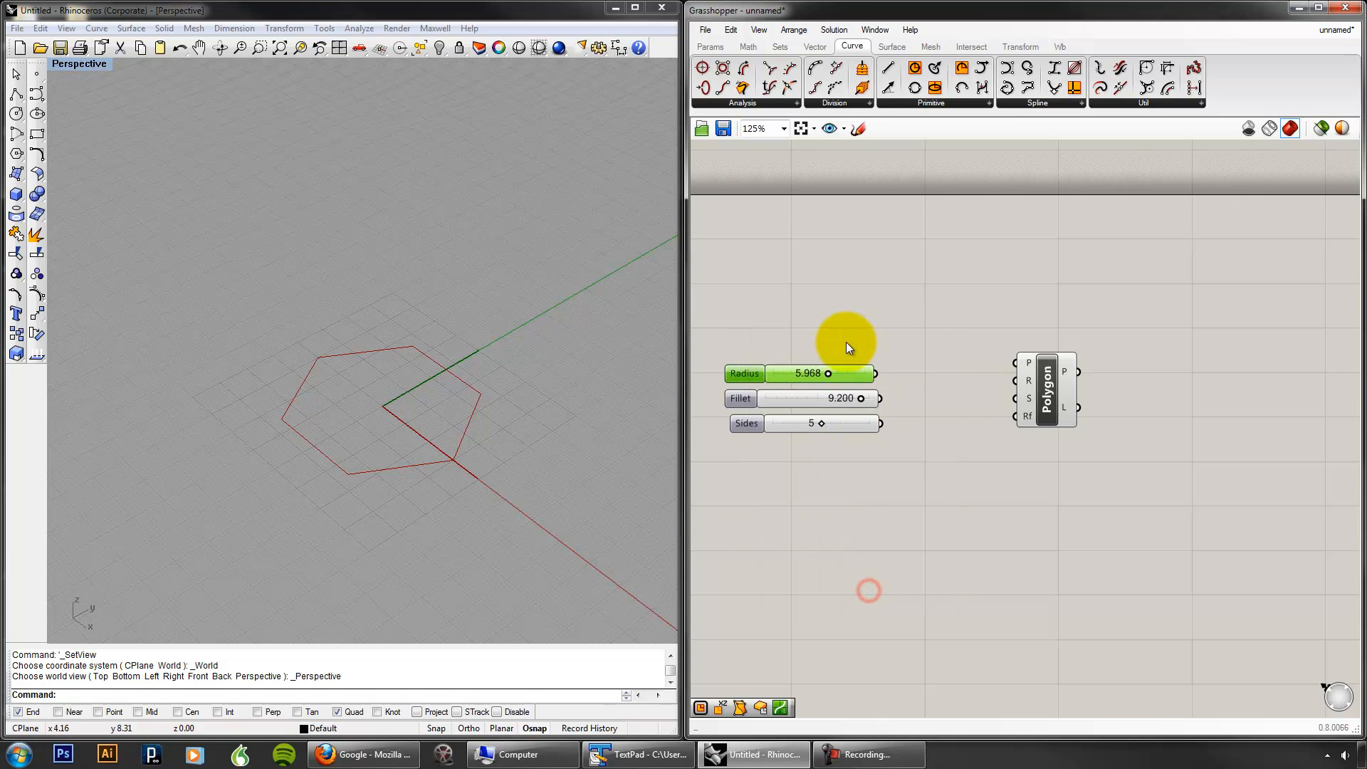
Step: Connect Radius to the Polygon's R input, Sides to S, and Fillet, moved below Sides, to Rf
drag(974, 388, 1017, 382)
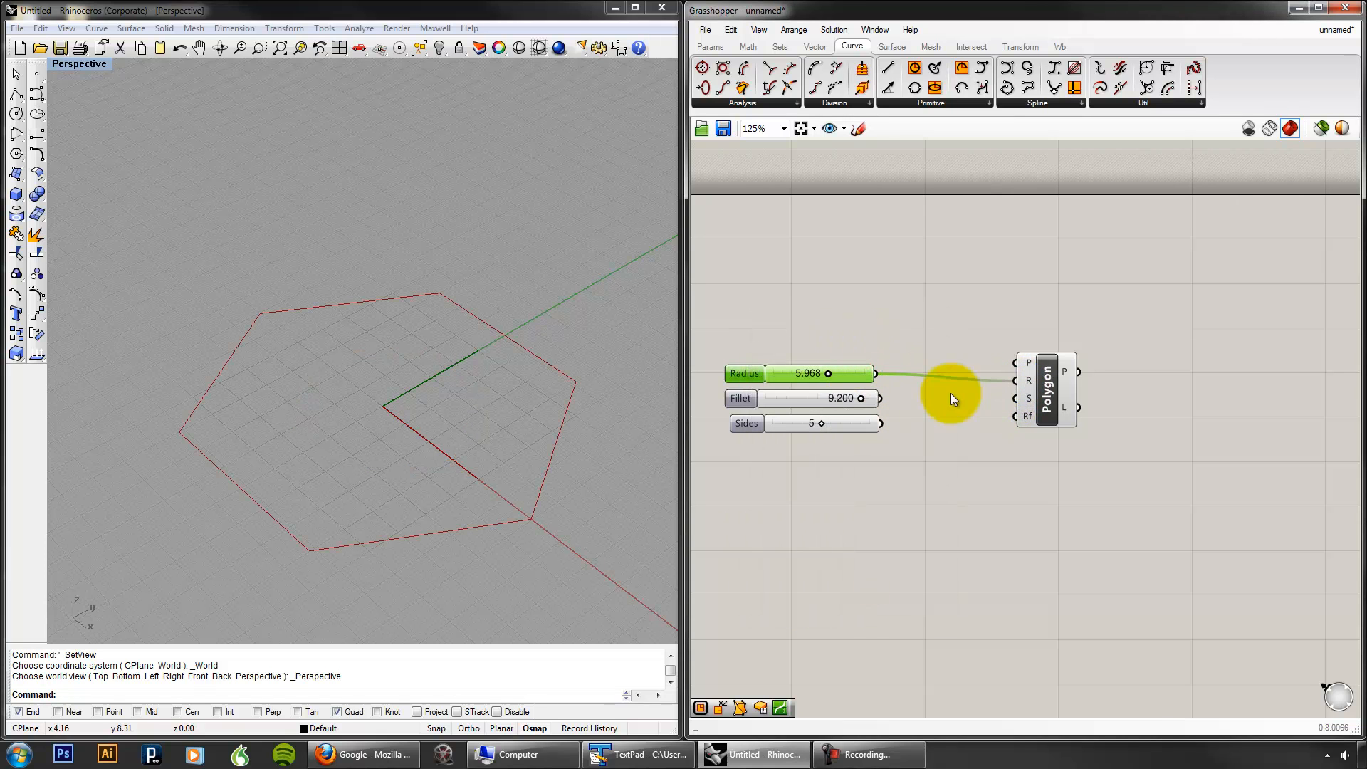
drag(880, 423, 1016, 398)
drag(816, 399, 1016, 416)
Step: Select the Radius, Sides and Fillet sliders, then left-align them and distribute them evenly in the vertical direction
drag(919, 511, 837, 349)
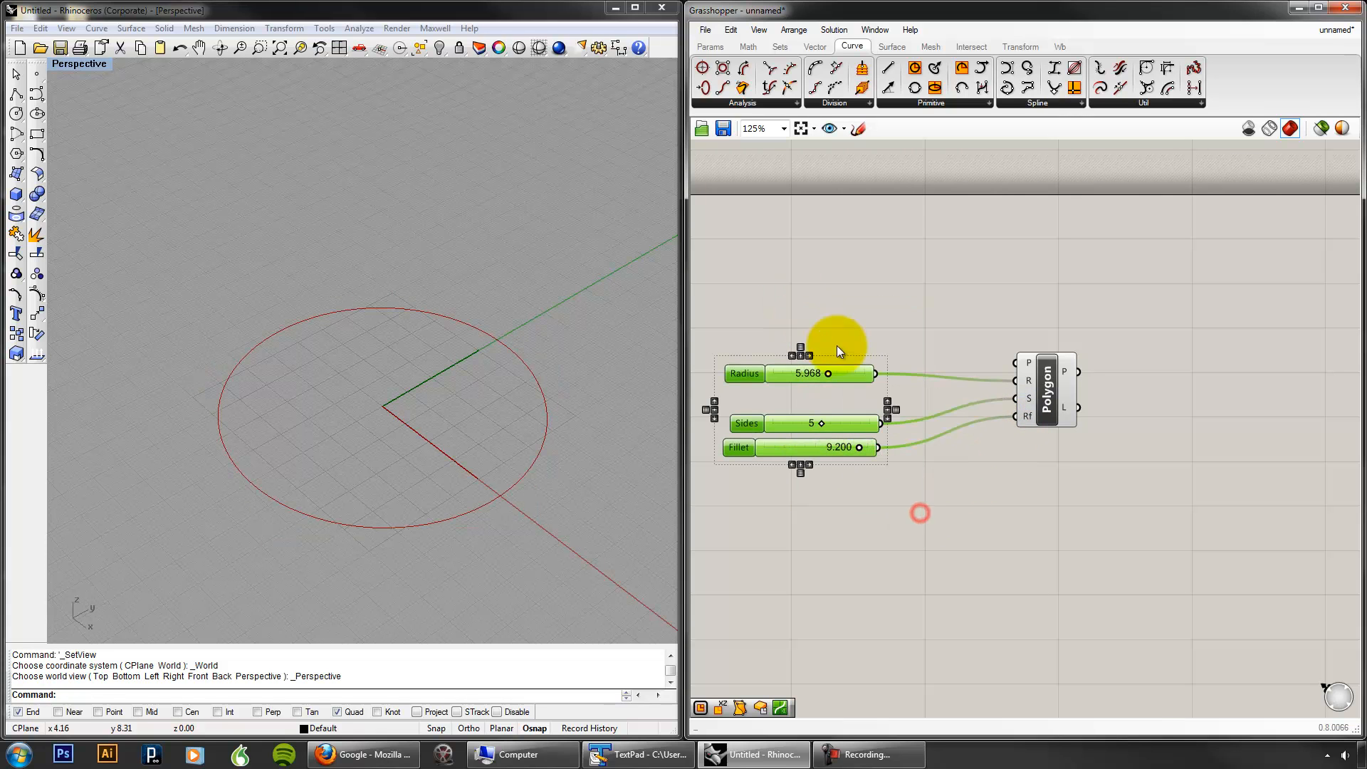
click(800, 346)
click(791, 354)
click(887, 326)
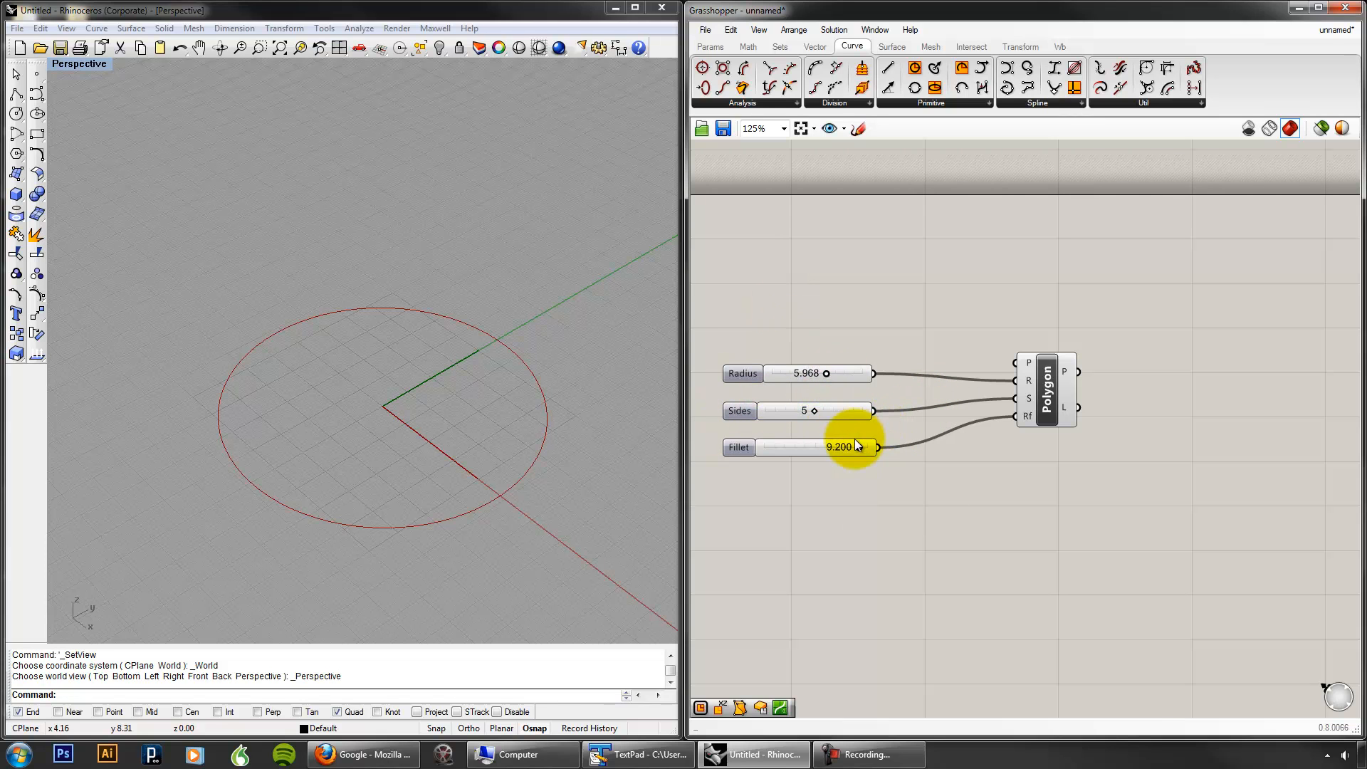
Step: Set the Fillet slider to 0.000 and vary the Sides slider to 10 and back down to 3
drag(858, 447, 761, 445)
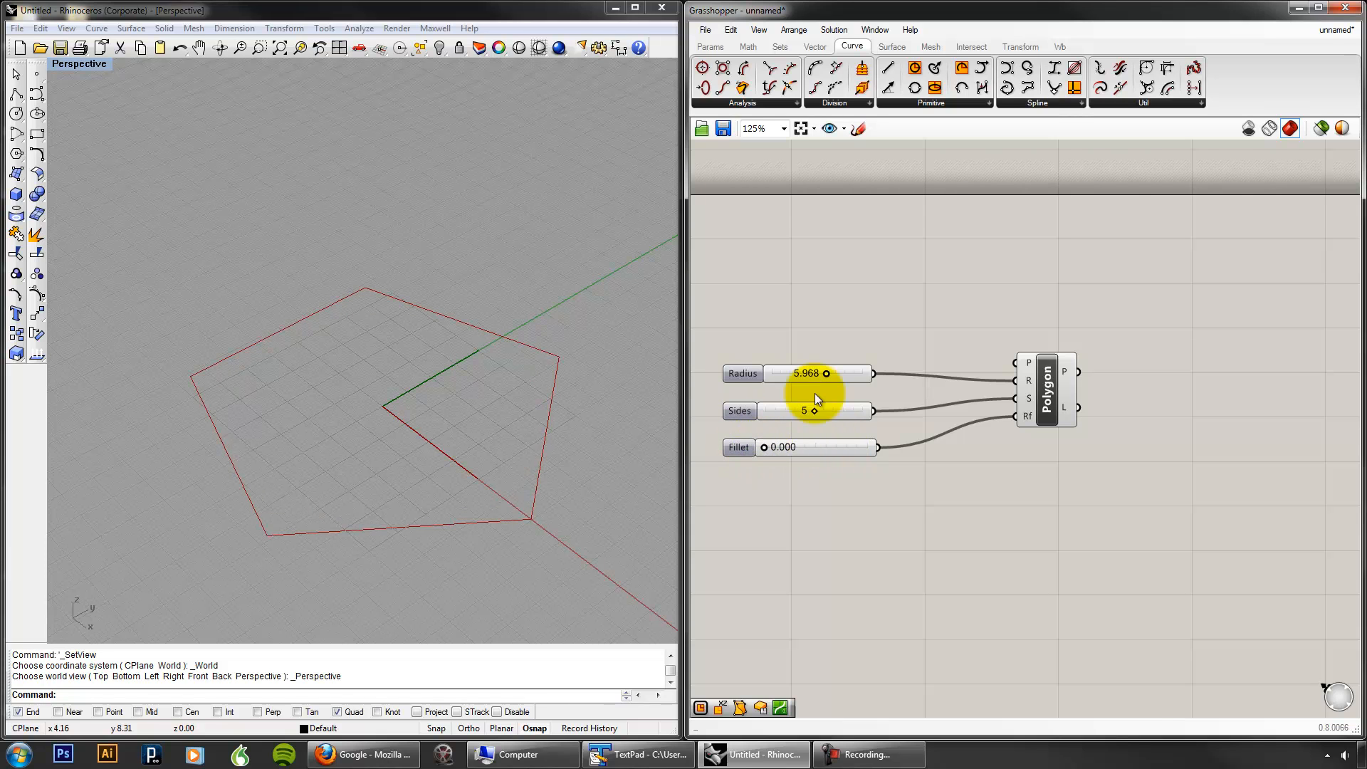
drag(814, 410, 866, 414)
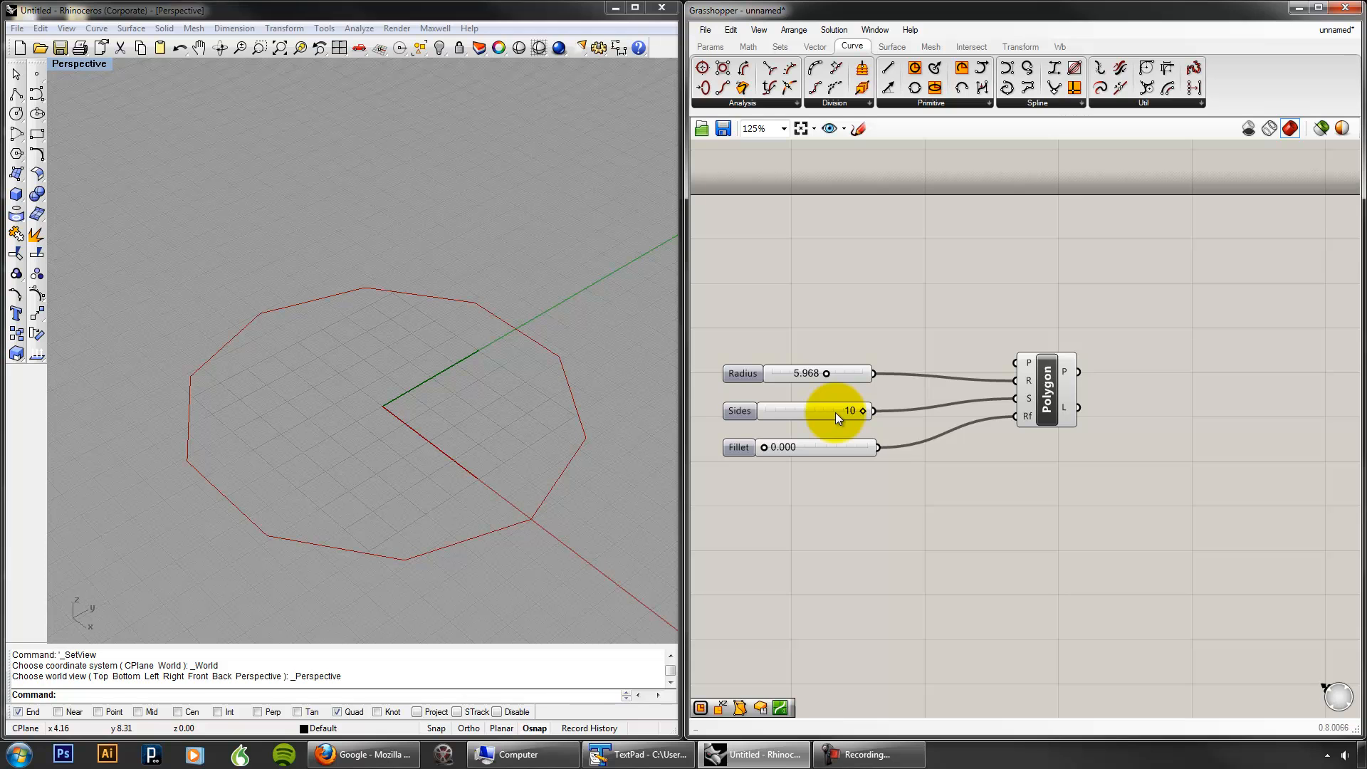
click(835, 412)
drag(863, 414, 793, 410)
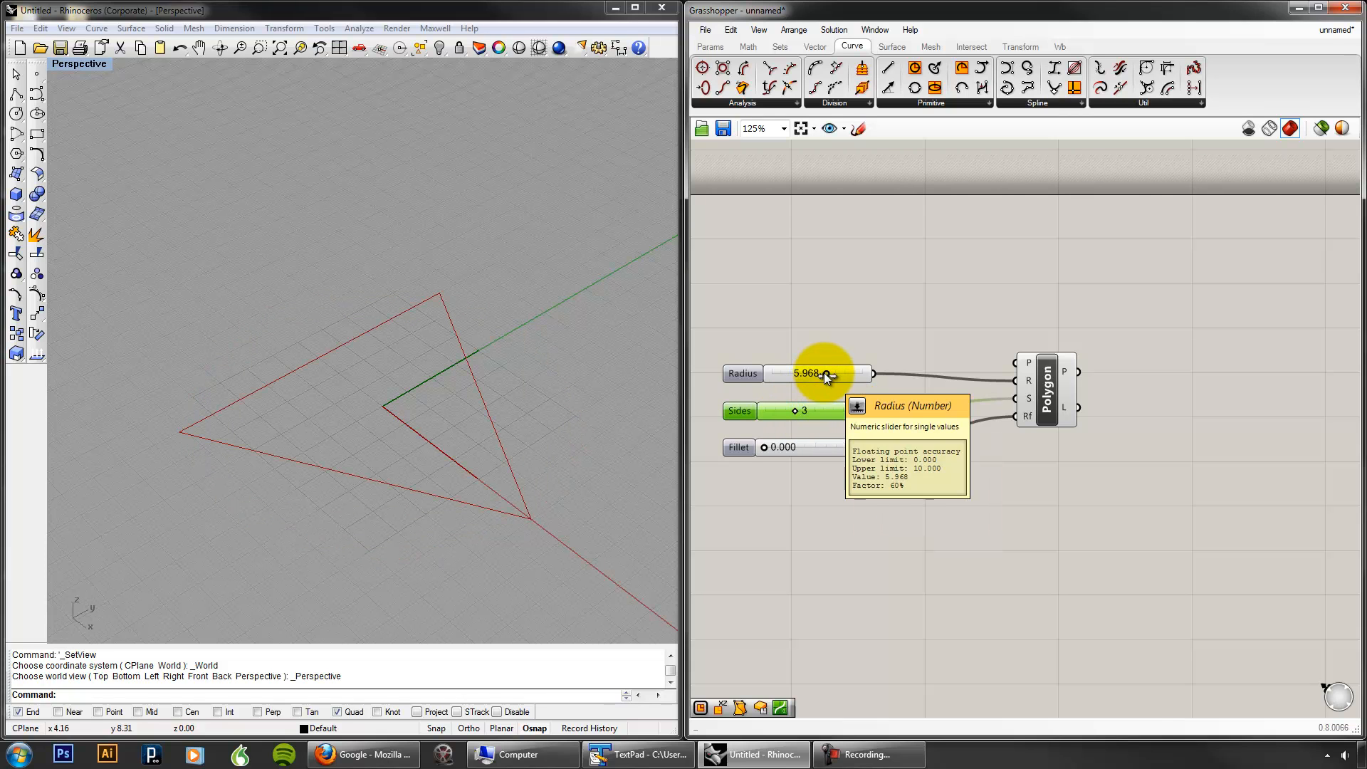
Step: Try the Sides slider at 2 and examine the warning marker on the Polygon component
drag(797, 410, 788, 411)
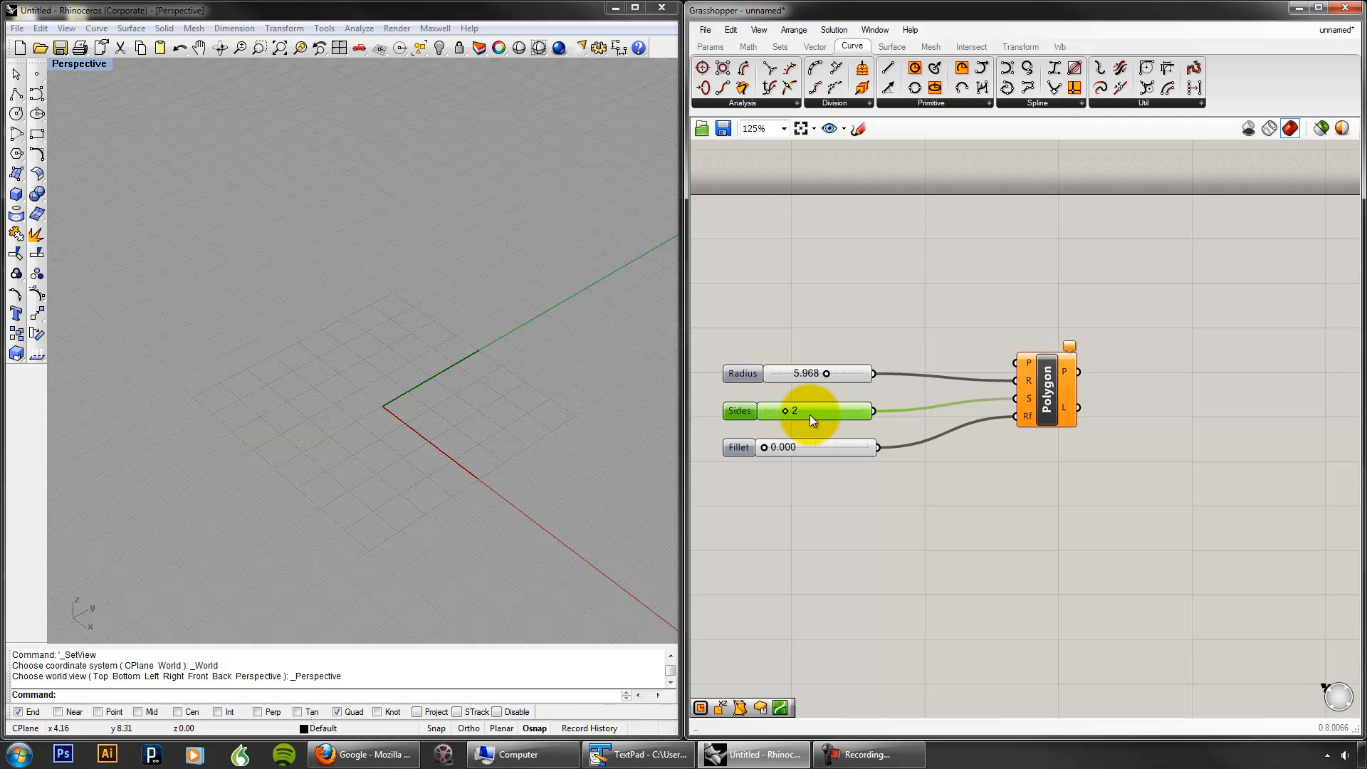
scroll(1156, 391, up, 1)
right_drag(1111, 386, 1250, 403)
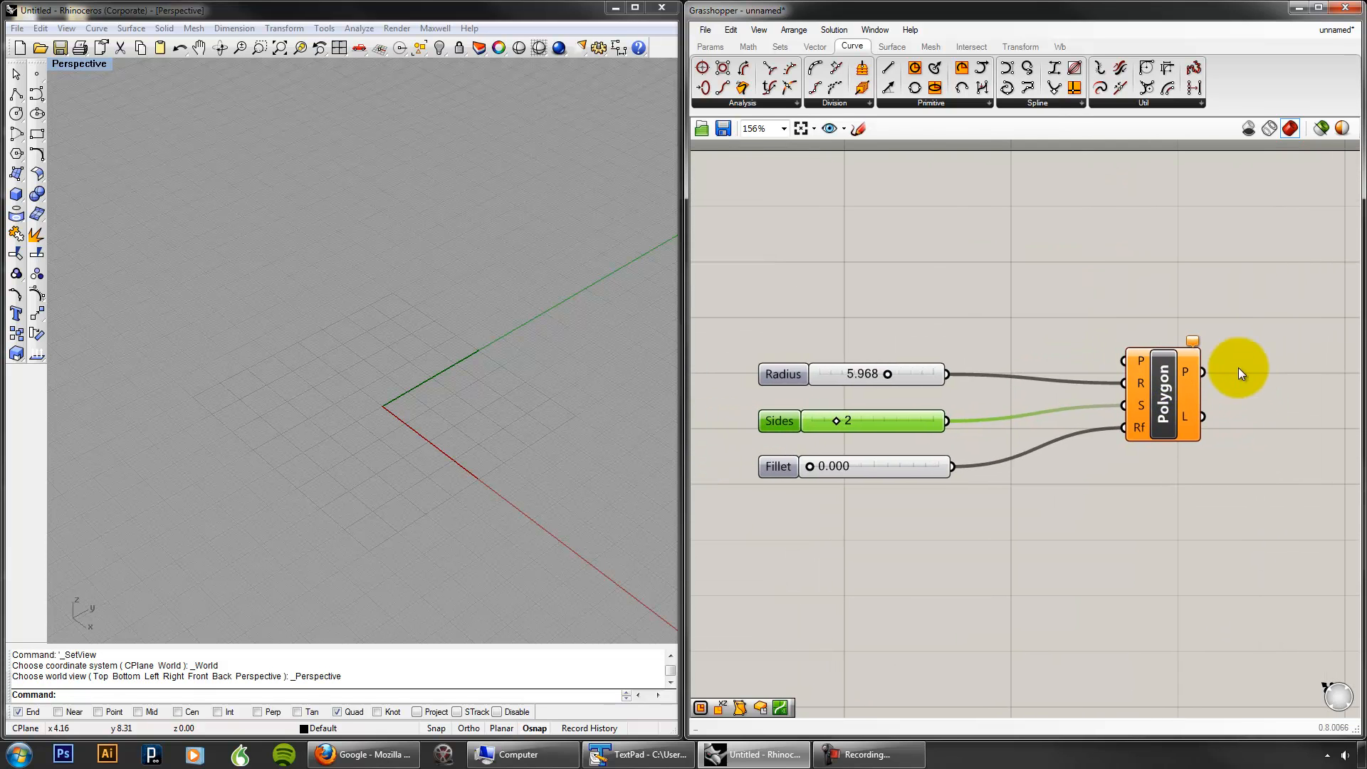
mouse_move(1190, 342)
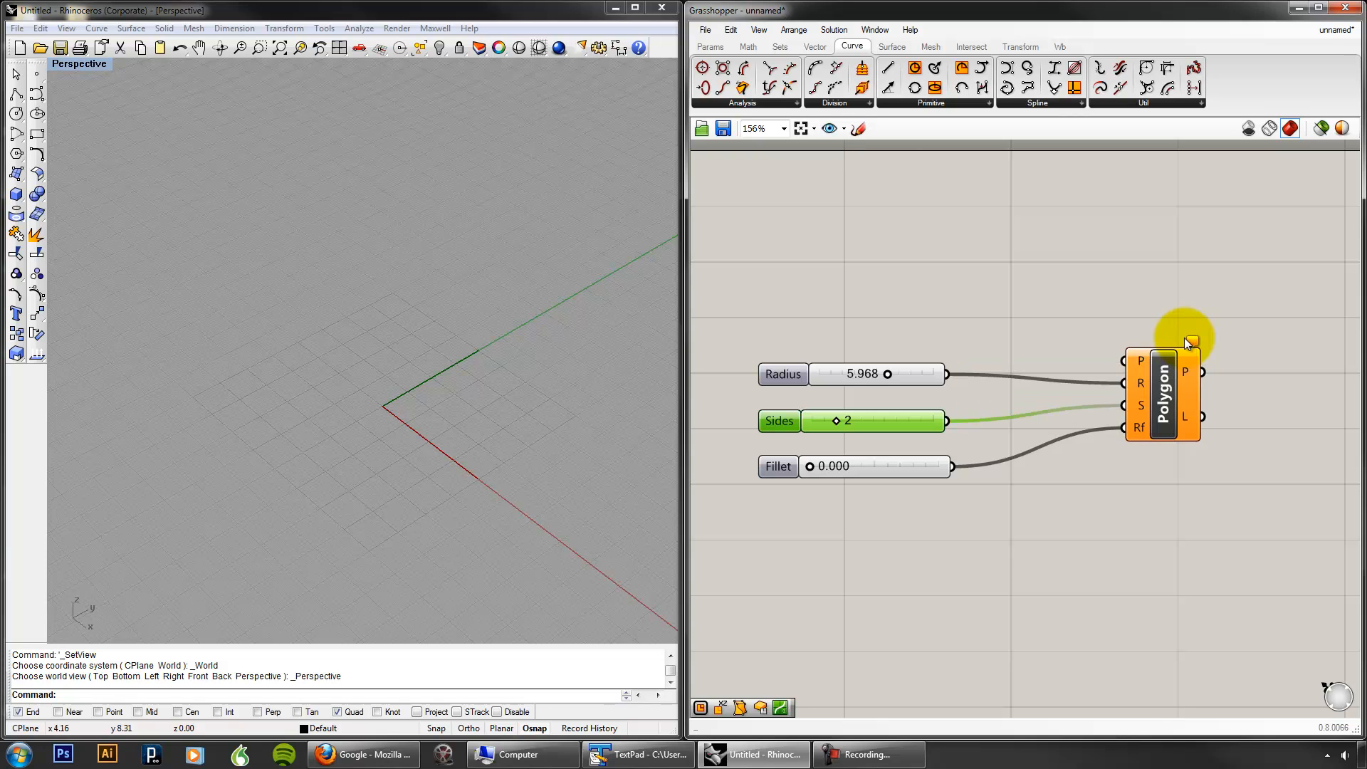
click(1078, 276)
Step: Set the minimum of the Sides slider's numeric domain to 3
click(900, 428)
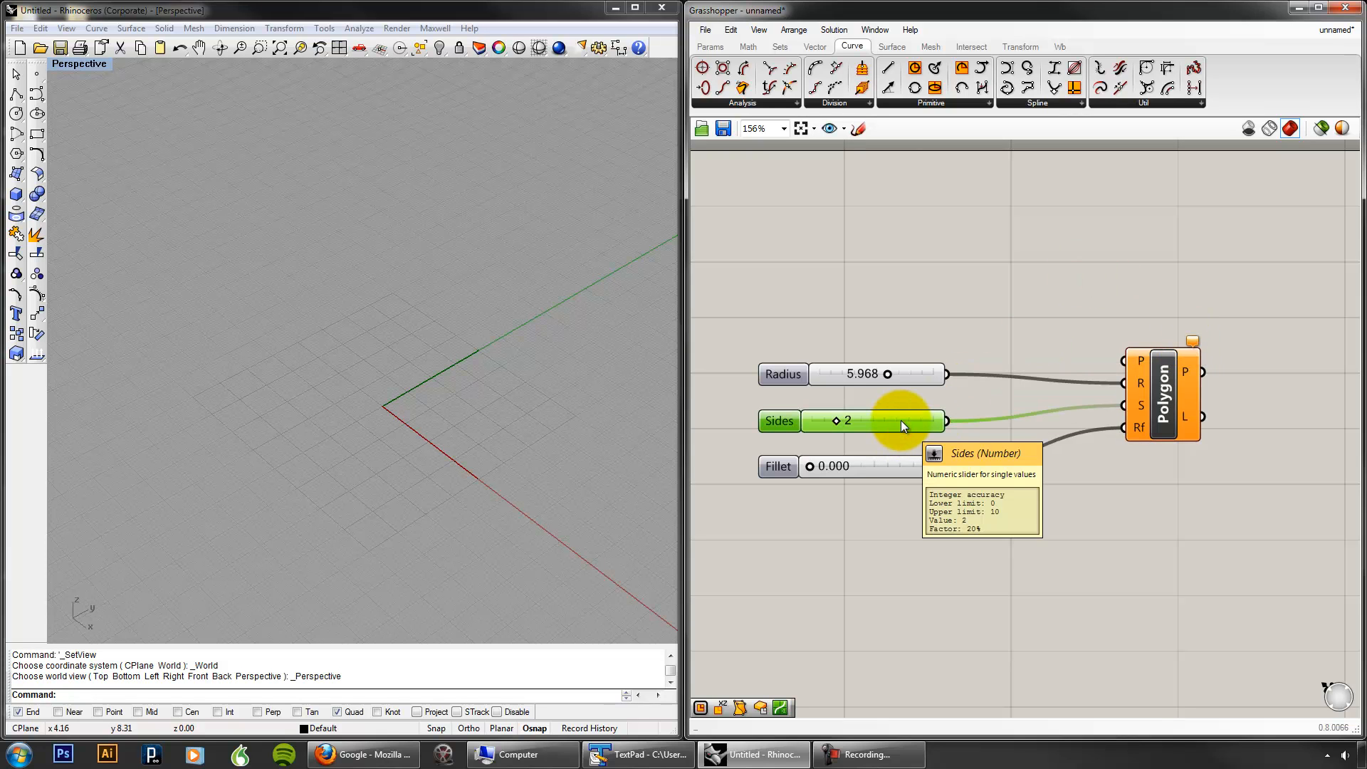
right_click(900, 420)
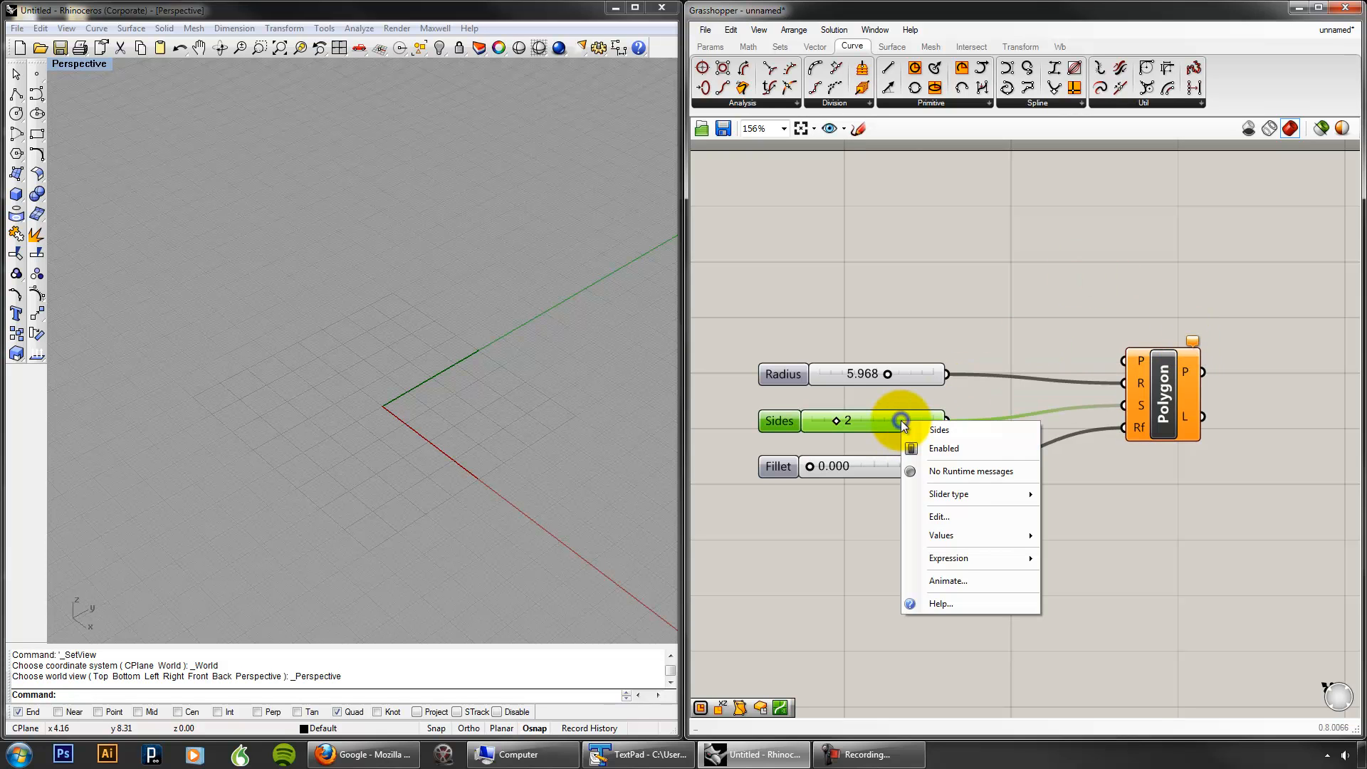
click(976, 515)
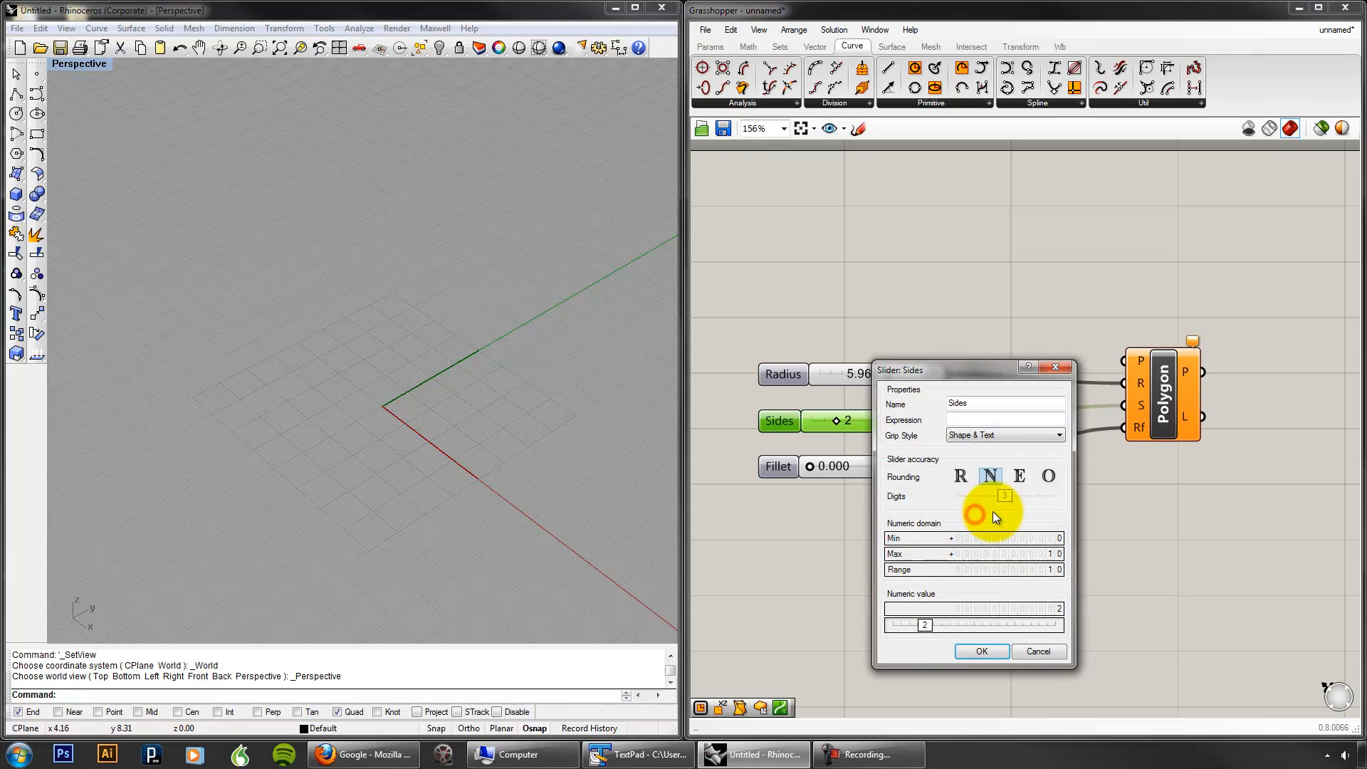
double_click(1018, 538)
text(3)
click(1042, 538)
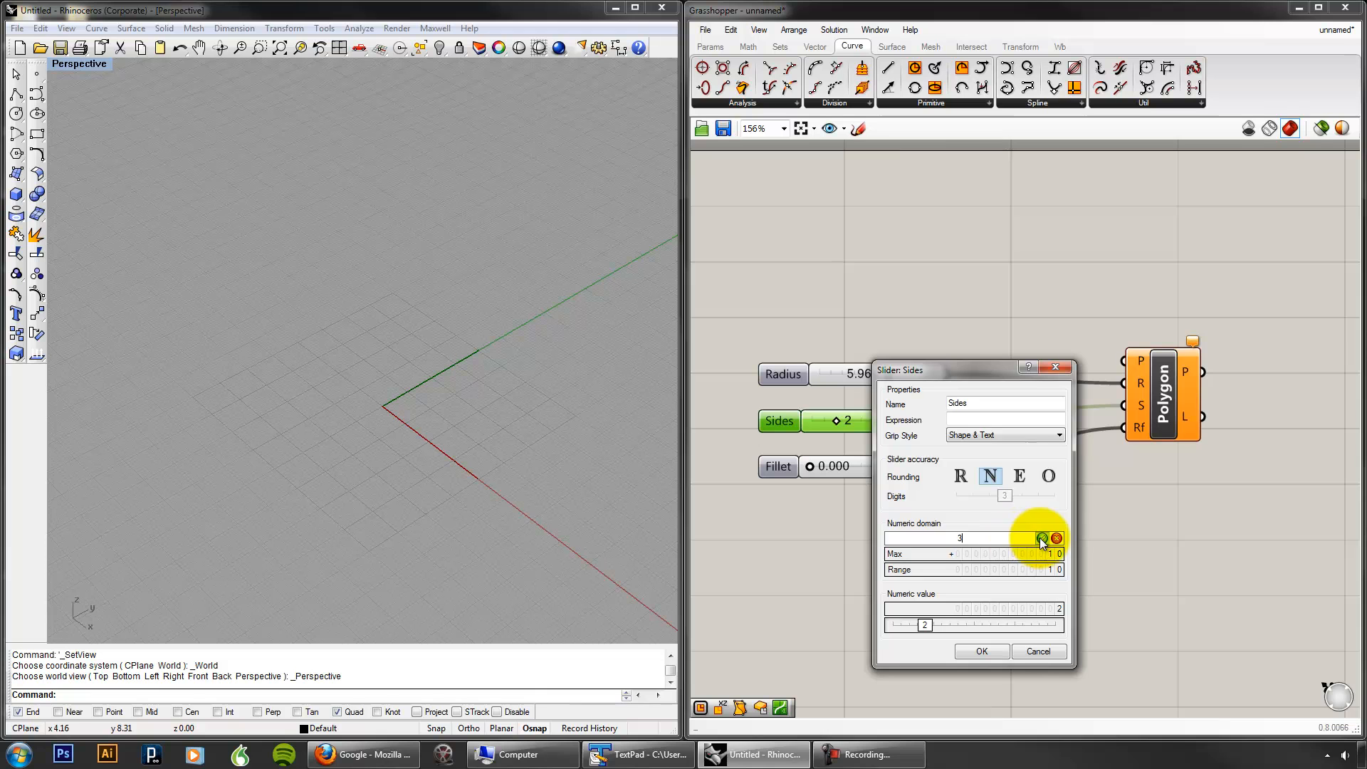
click(1005, 659)
drag(813, 418, 796, 465)
Step: Set the maximum of the Fillet slider's numeric domain to 4
click(869, 469)
right_click(869, 468)
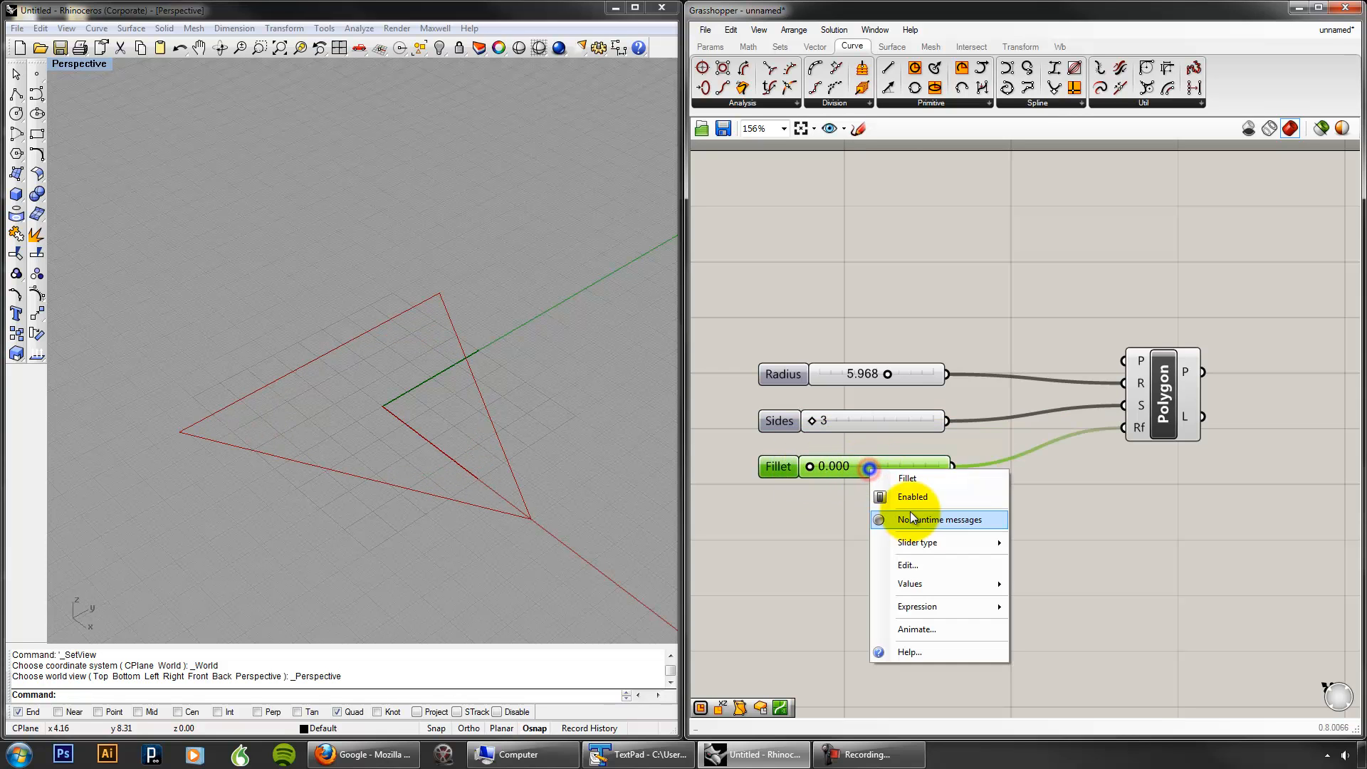
click(917, 552)
text(4)
click(982, 598)
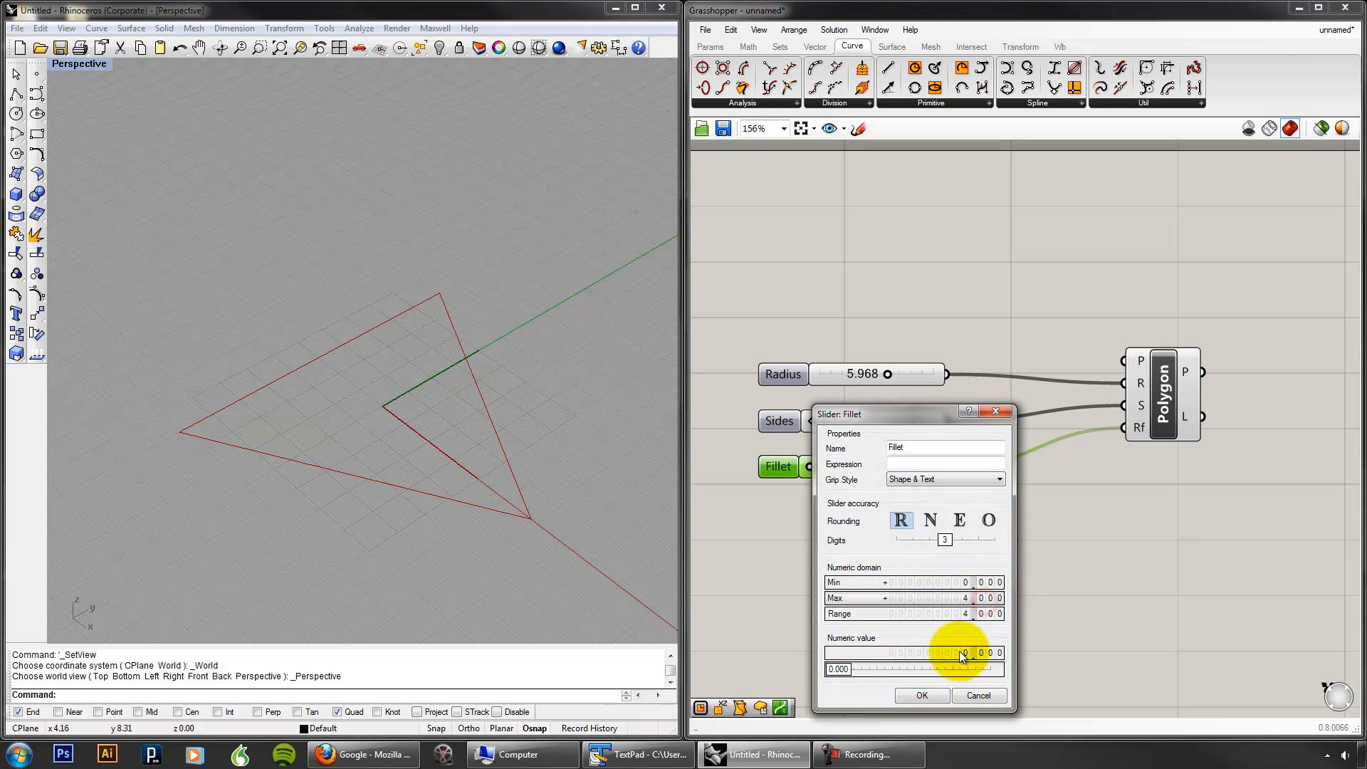
click(939, 696)
Step: Set the Radius slider to 10.000 and the Fillet slider to about 0.596 to round the triangle's corners
drag(809, 468, 595, 459)
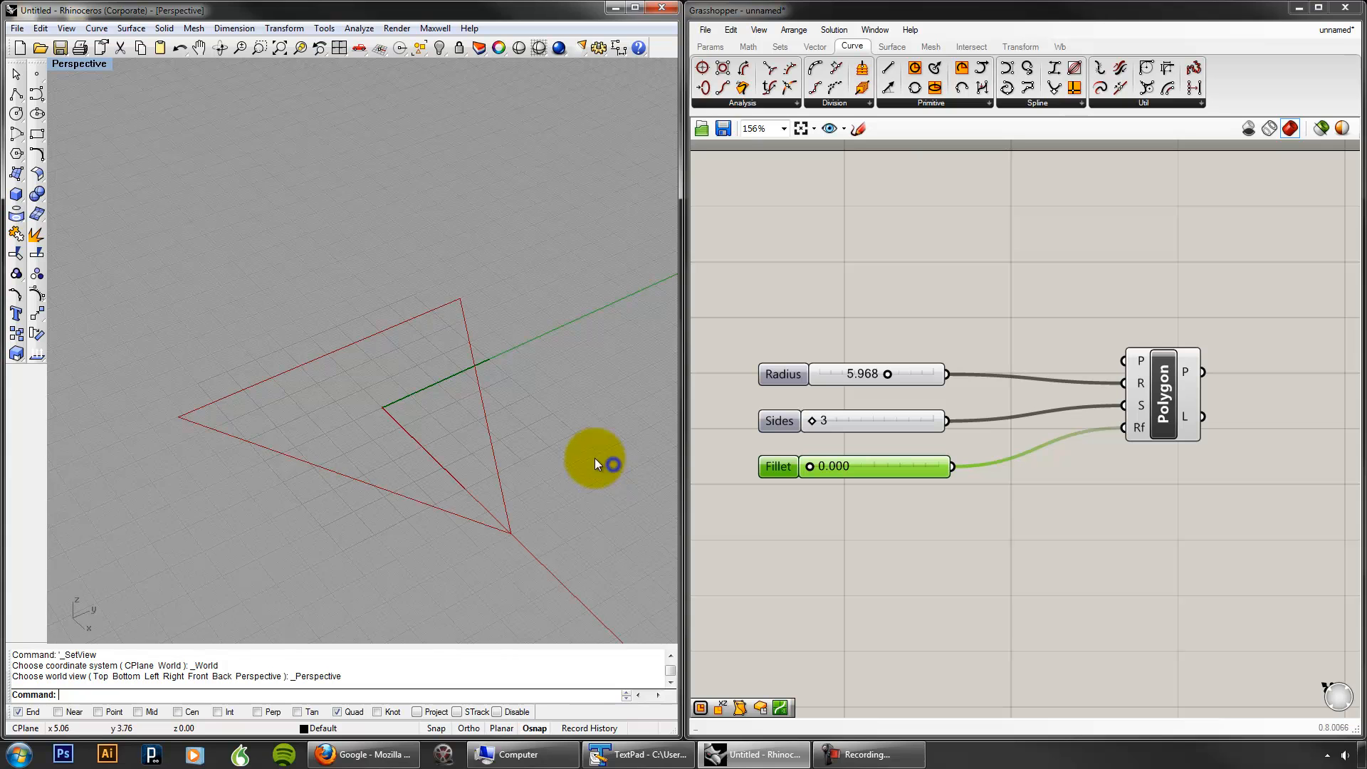
scroll(595, 463, down, 5)
drag(886, 373, 1011, 371)
shift+right_drag(540, 418, 485, 358)
drag(812, 466, 828, 468)
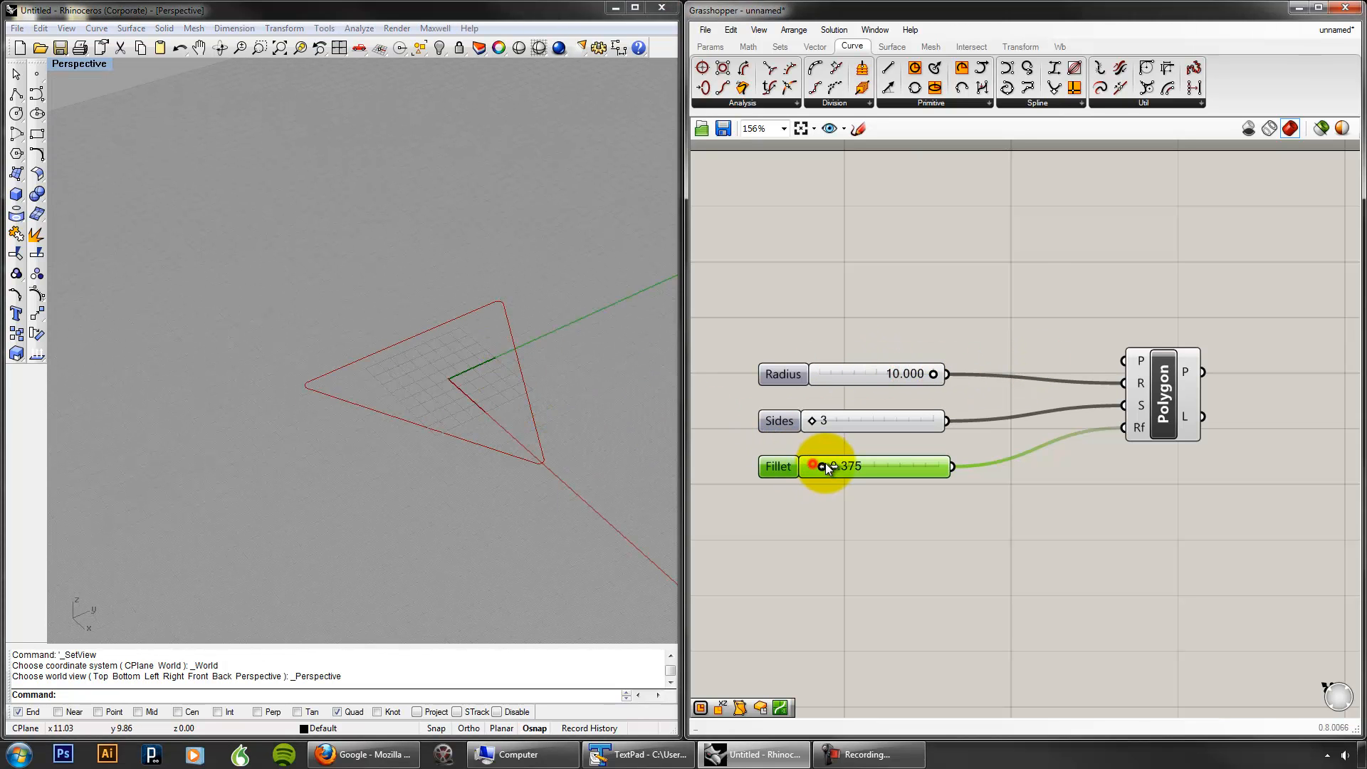
Step: Try 5 sides, return the Fillet slider to 0.000, and raise the Sides slider to 10
drag(816, 418, 848, 418)
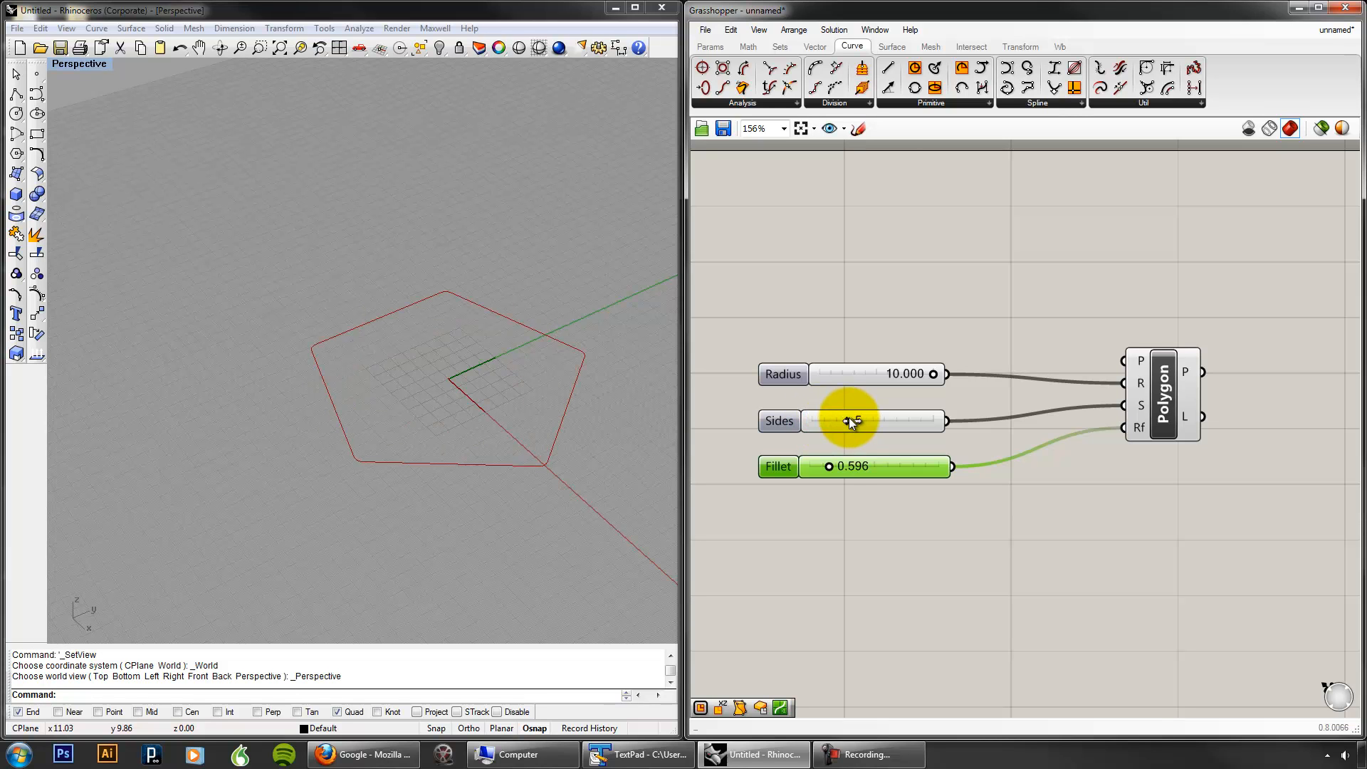
drag(831, 466, 772, 467)
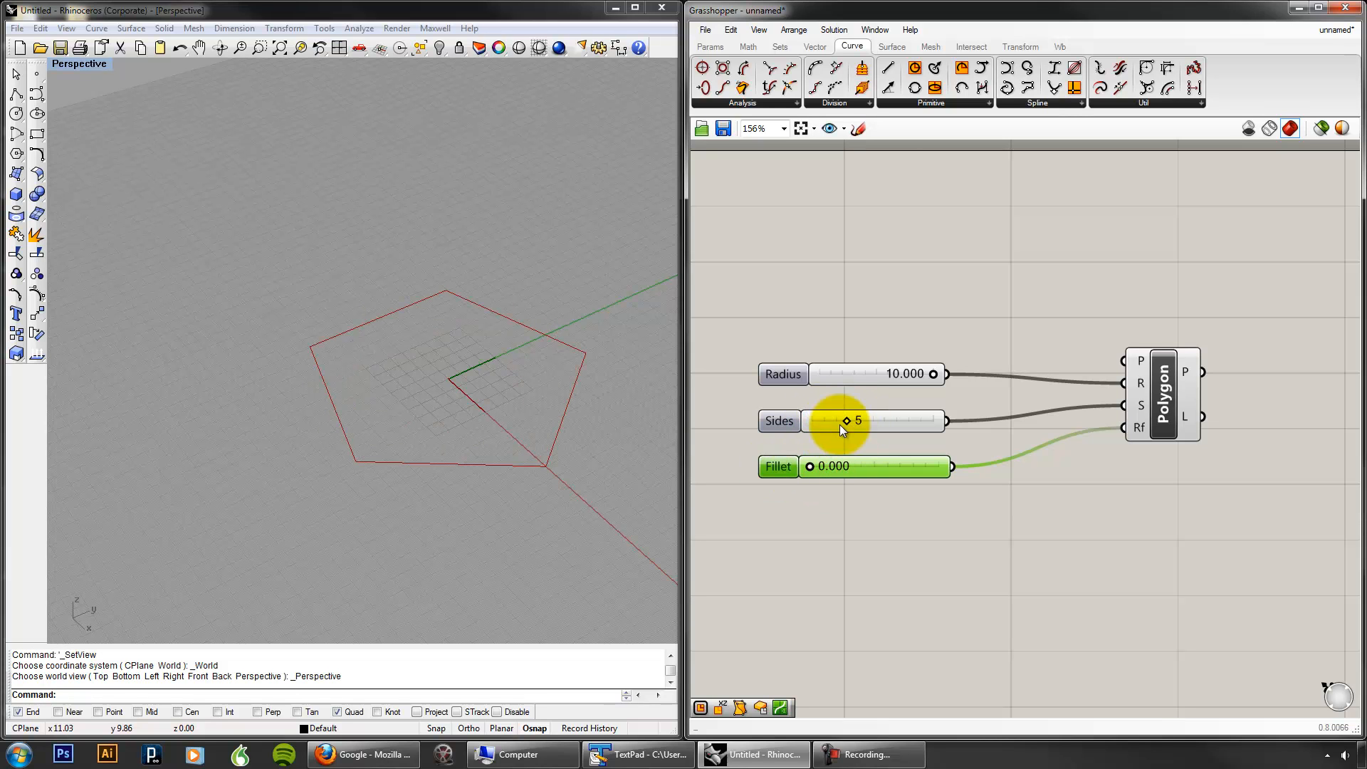
drag(851, 422, 947, 418)
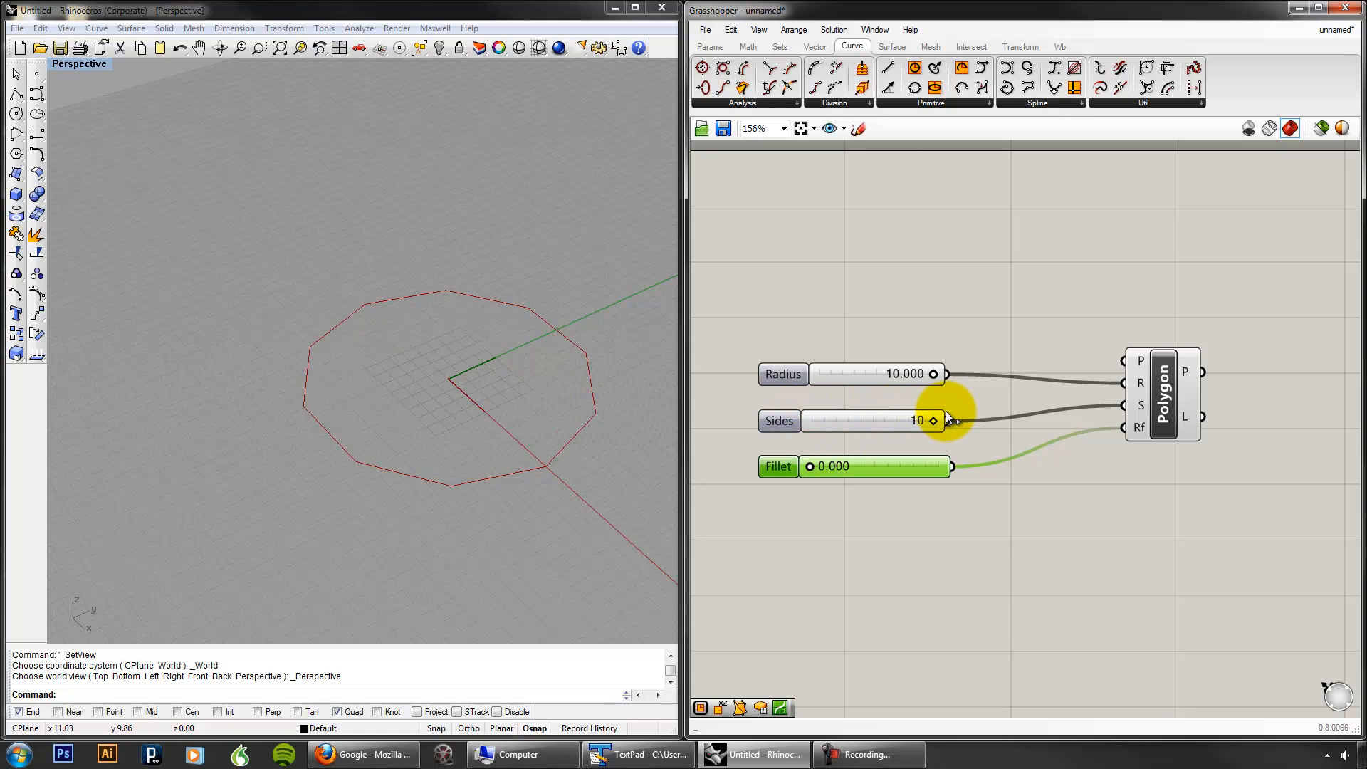
Step: Delete the Polygon component and all three sliders from the canvas
scroll(929, 395, up, 1)
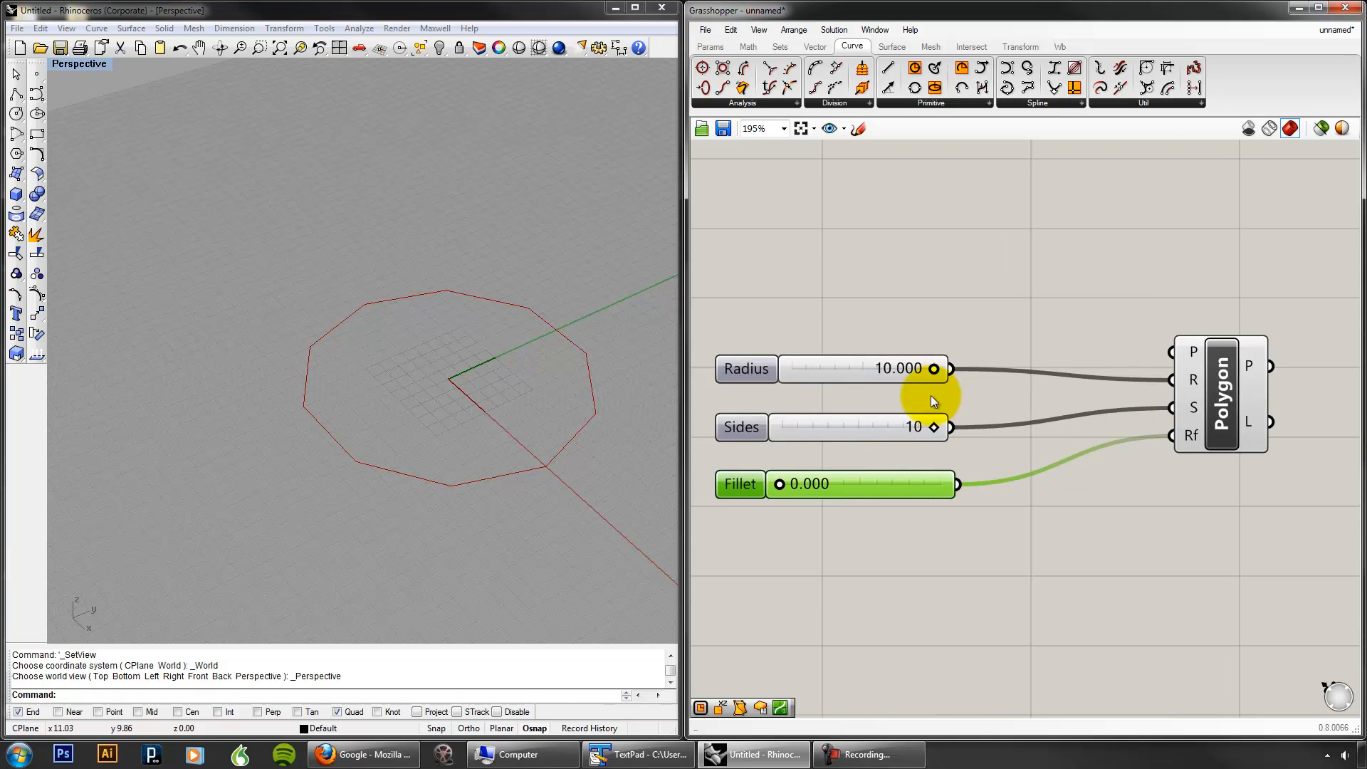
scroll(986, 395, down, 1)
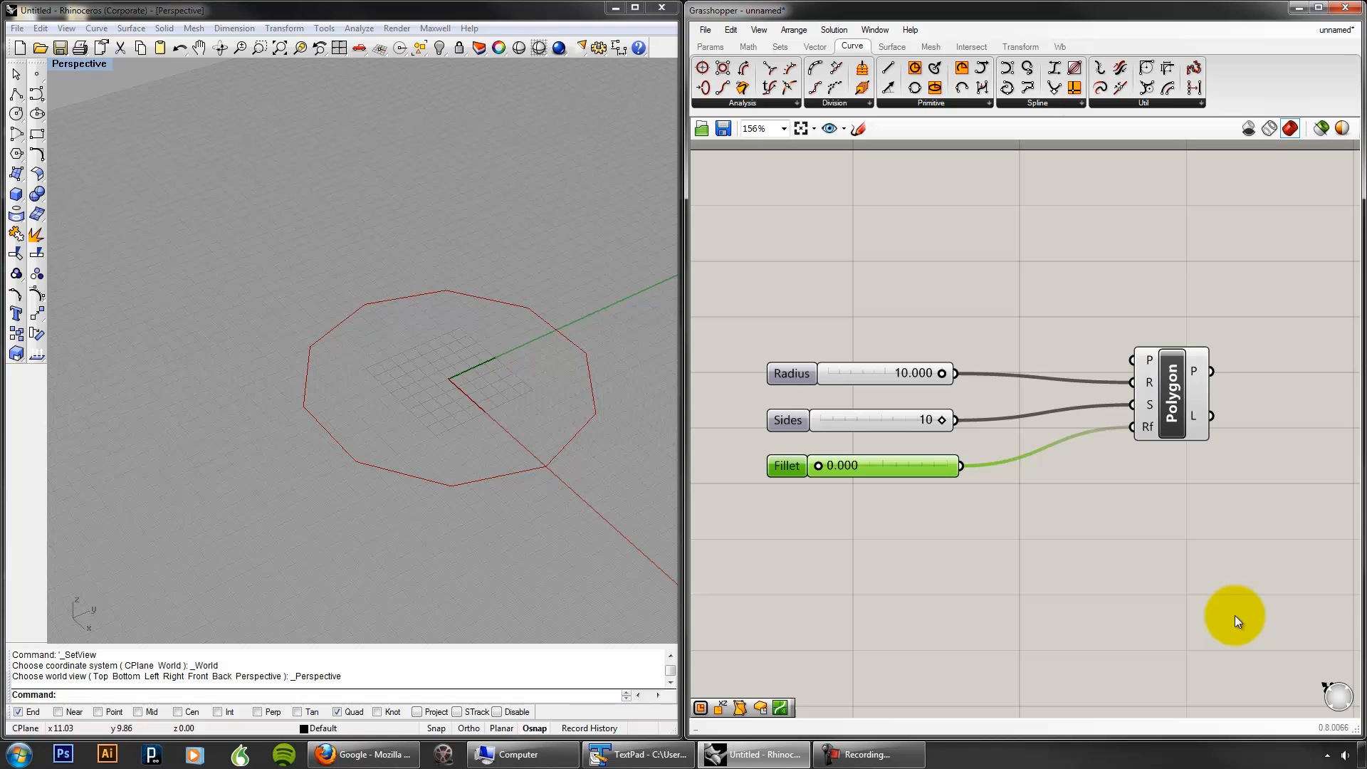
drag(1234, 615, 868, 271)
key(Delete)
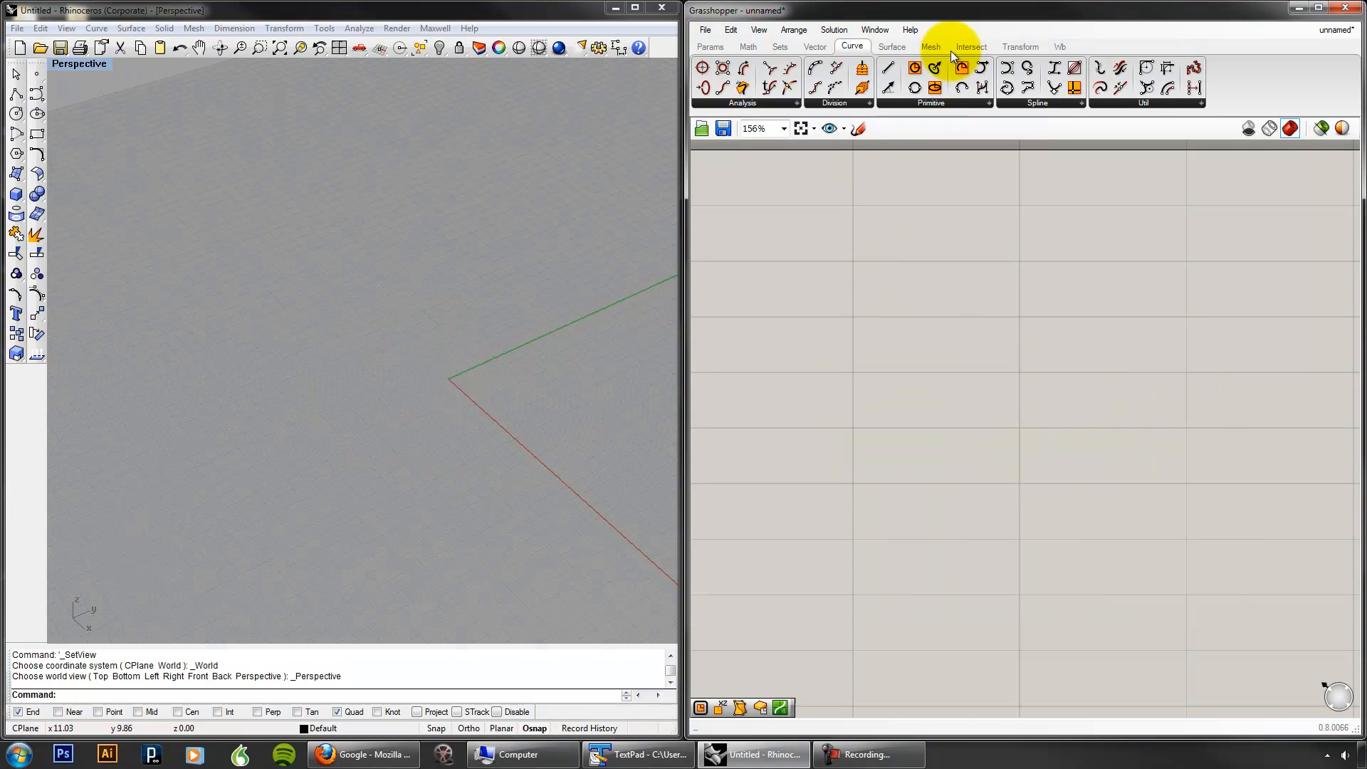
Step: Place a Box component with B, X, Y and Z inputs on the canvas and add a number slider beside it
click(896, 45)
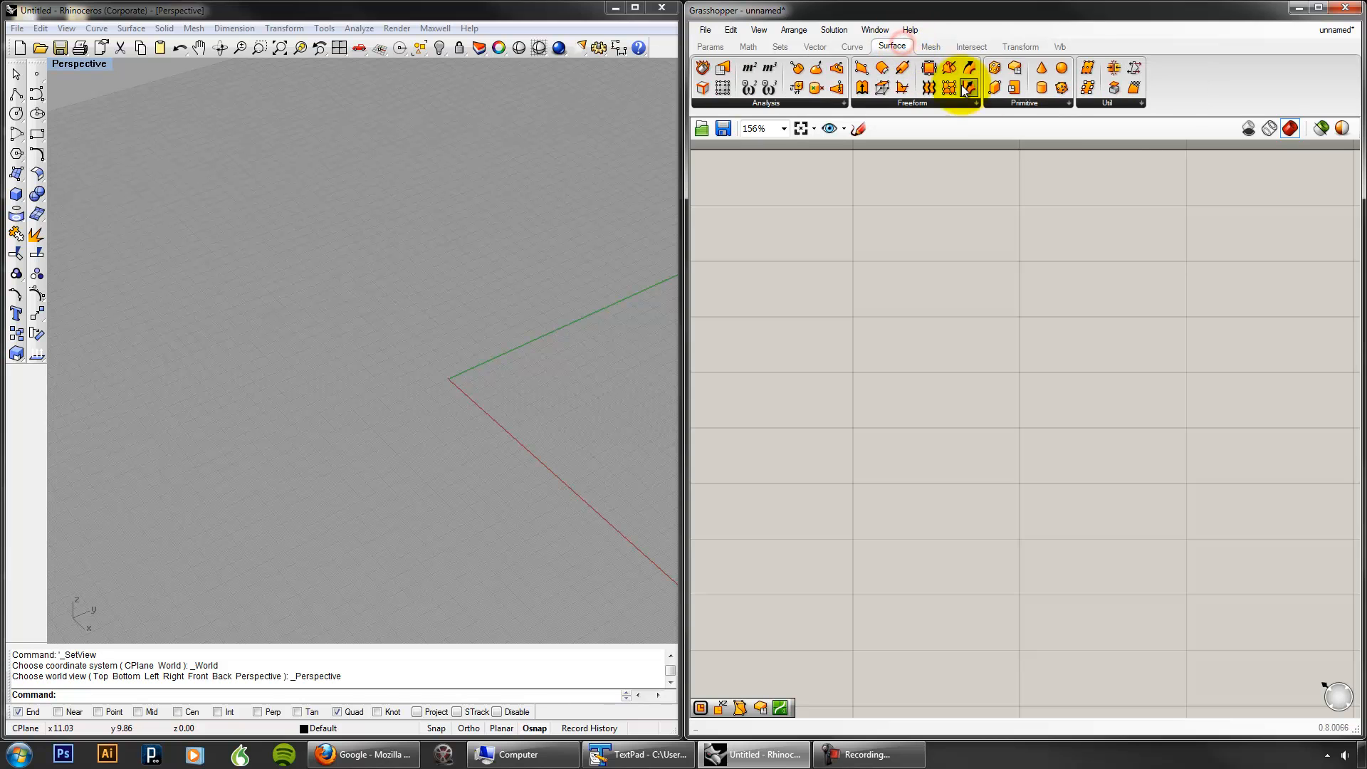
click(994, 104)
drag(1023, 187, 1072, 411)
double_click(870, 399)
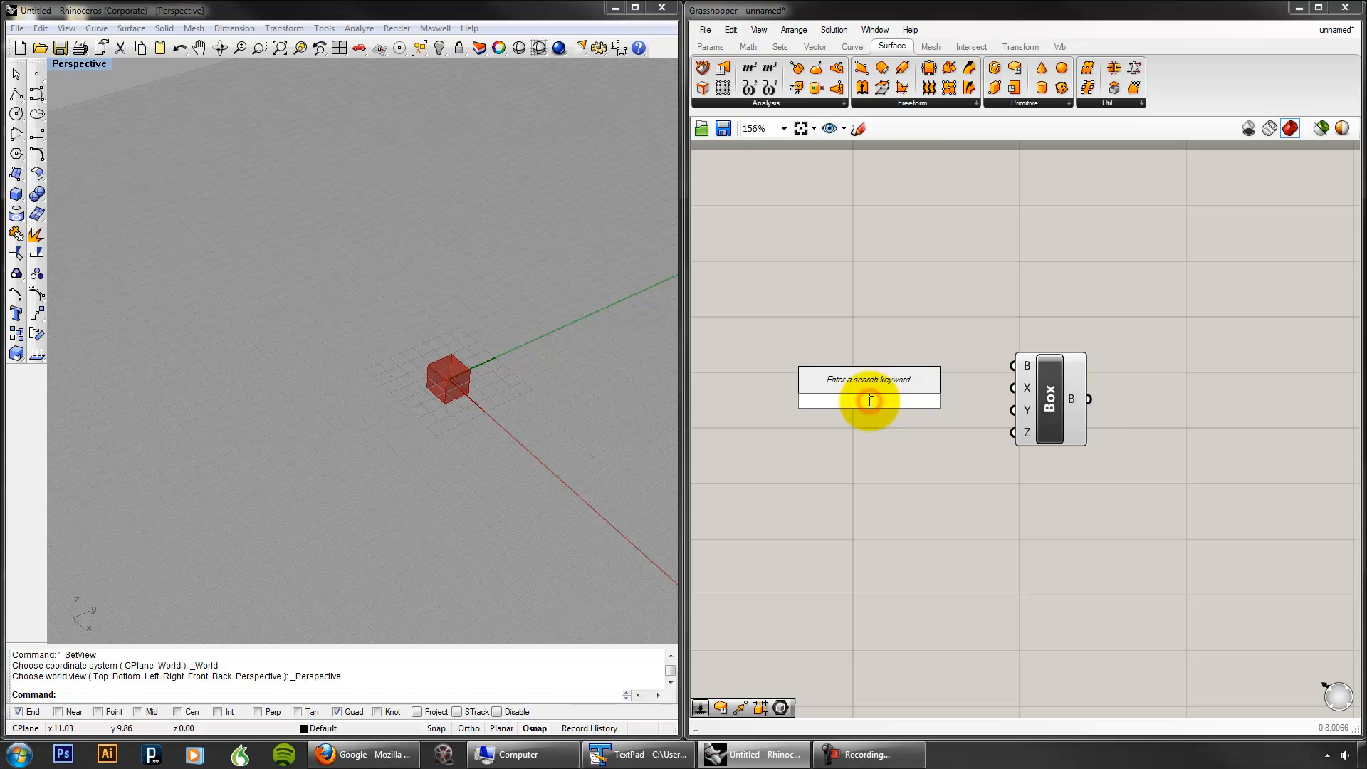
text(slider)
click(858, 365)
Step: Set the maximum of the new slider's numeric domain to 10
right_click(873, 401)
click(917, 490)
click(954, 534)
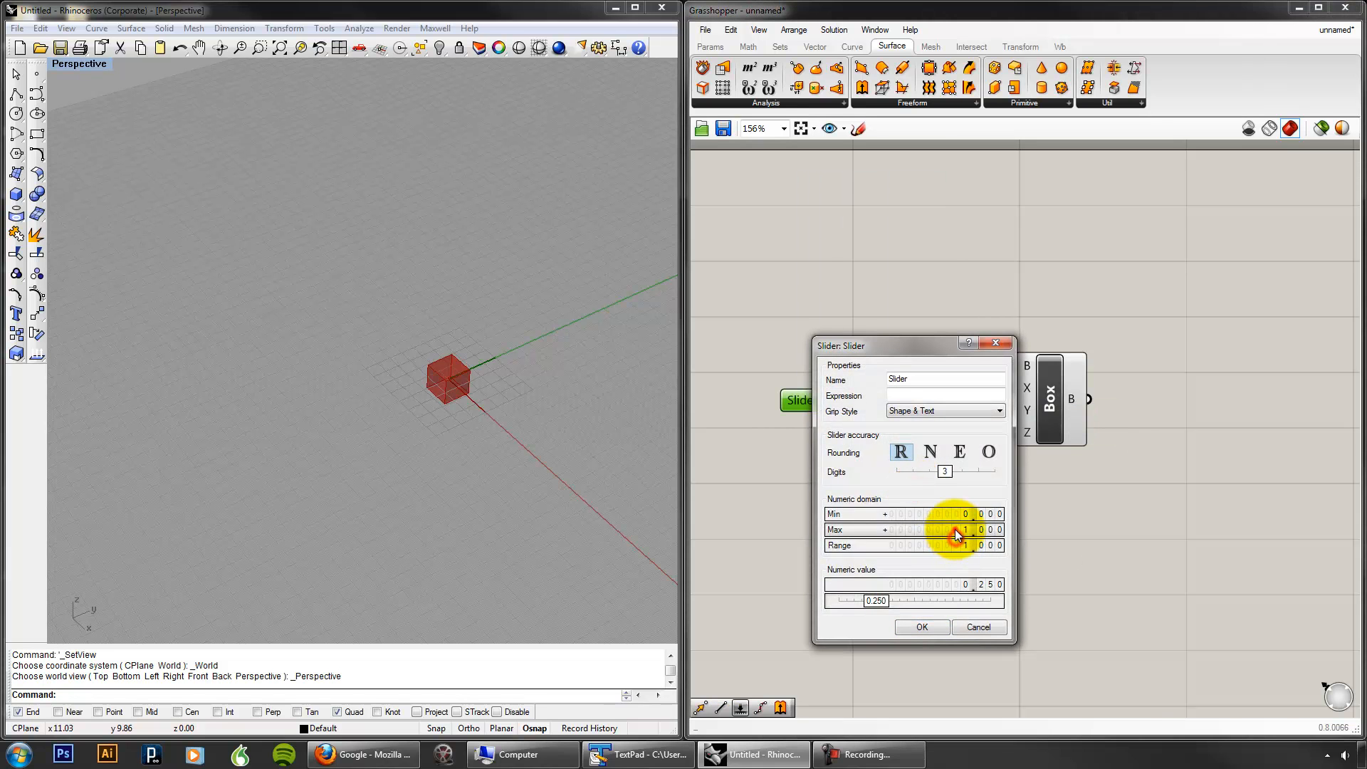
double_click(955, 533)
text(10)
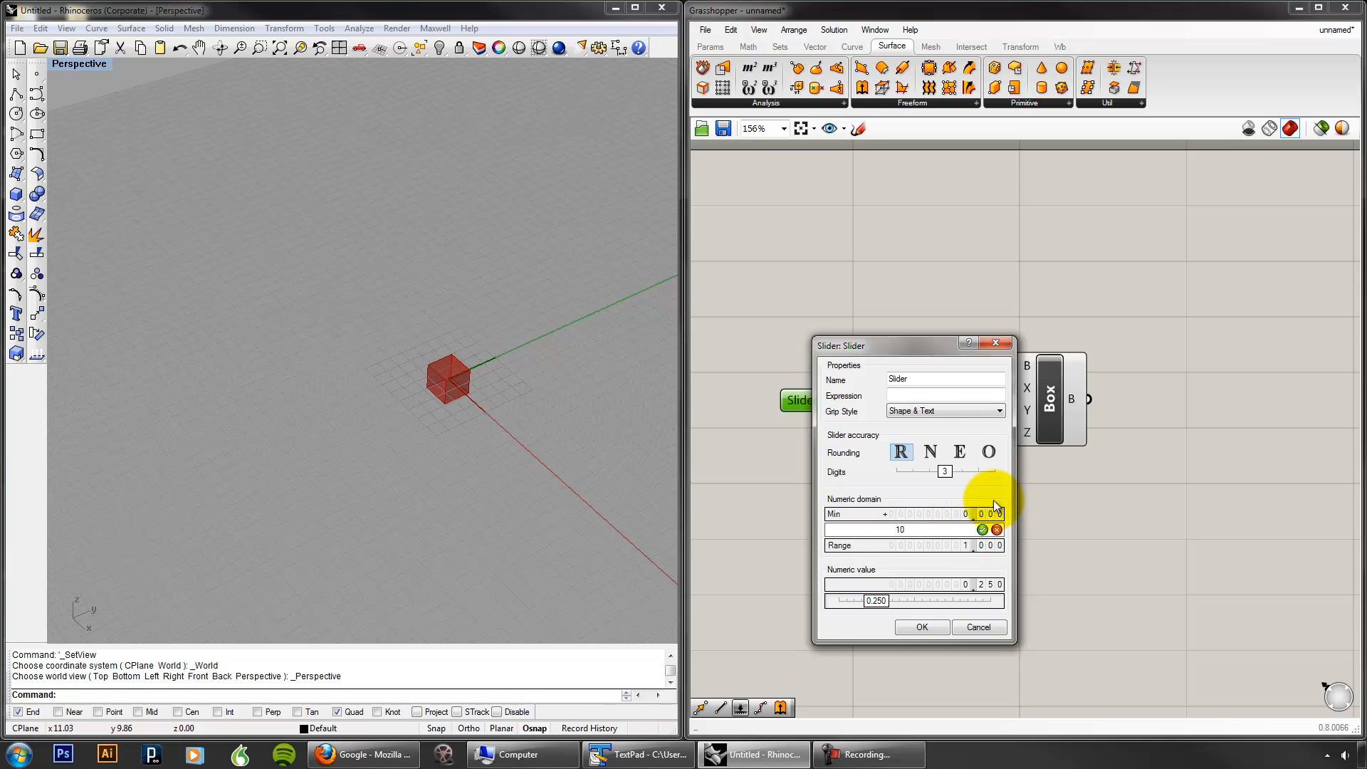
key(Return)
click(933, 625)
Step: Connect the slider to the Box's X input and set the slider to about 3.194
right_drag(929, 532, 1111, 513)
drag(1071, 391, 1171, 385)
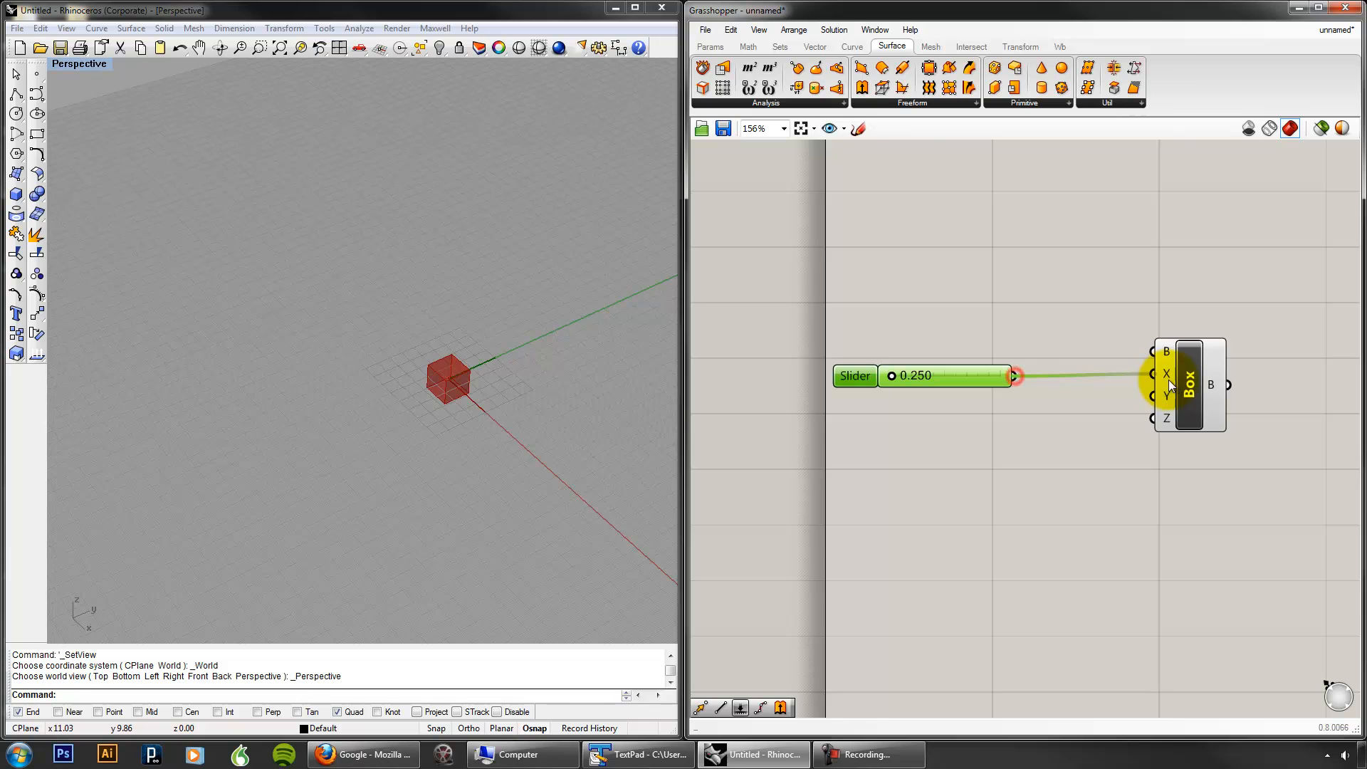
right_drag(1272, 580, 1083, 576)
drag(1089, 507, 719, 284)
drag(773, 366, 836, 393)
click(894, 283)
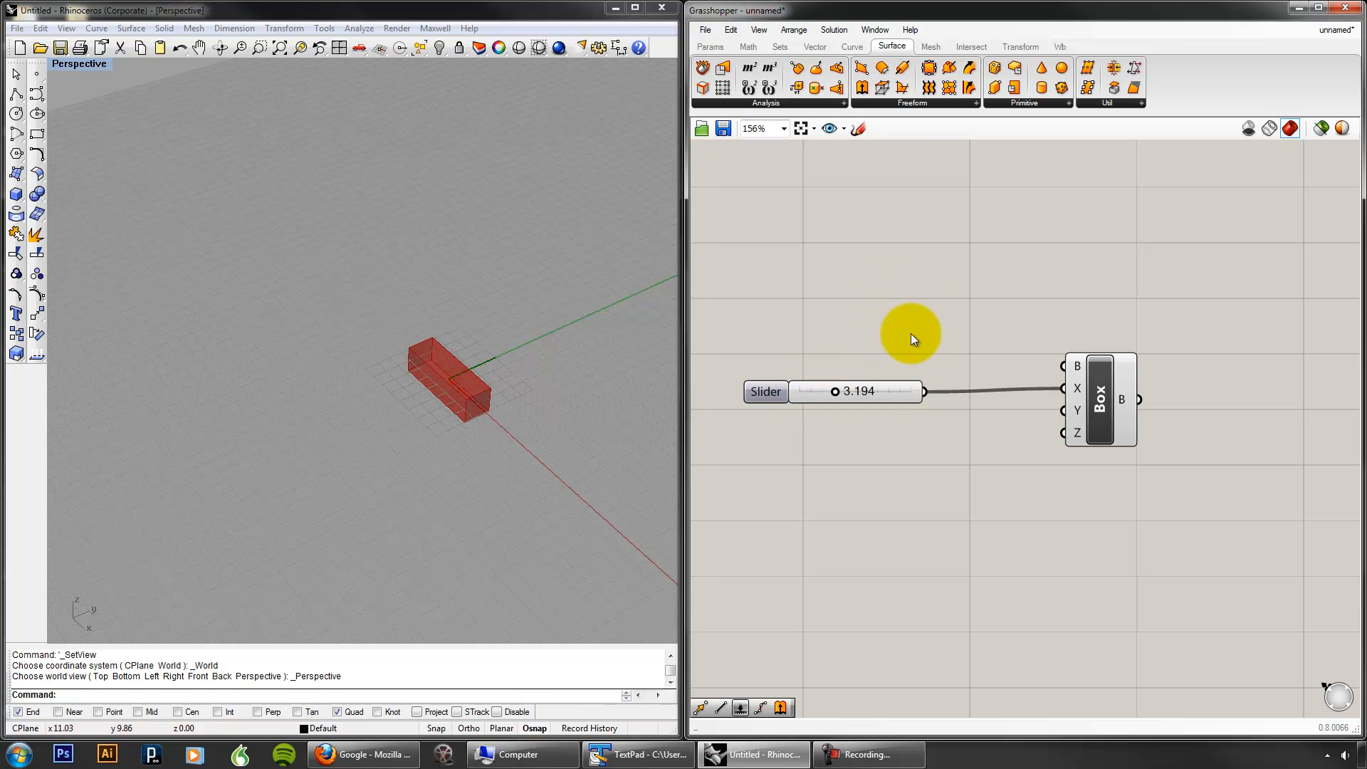
drag(905, 397, 899, 391)
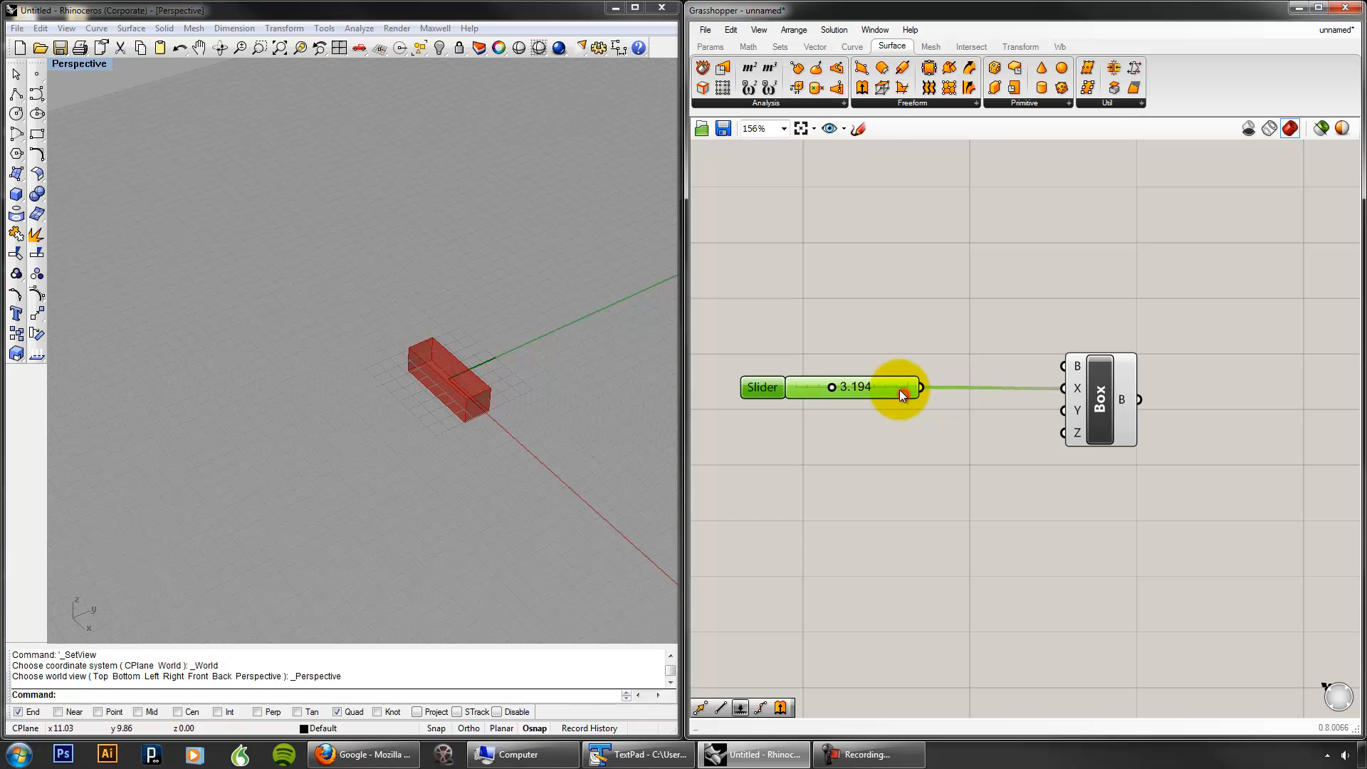
click(956, 331)
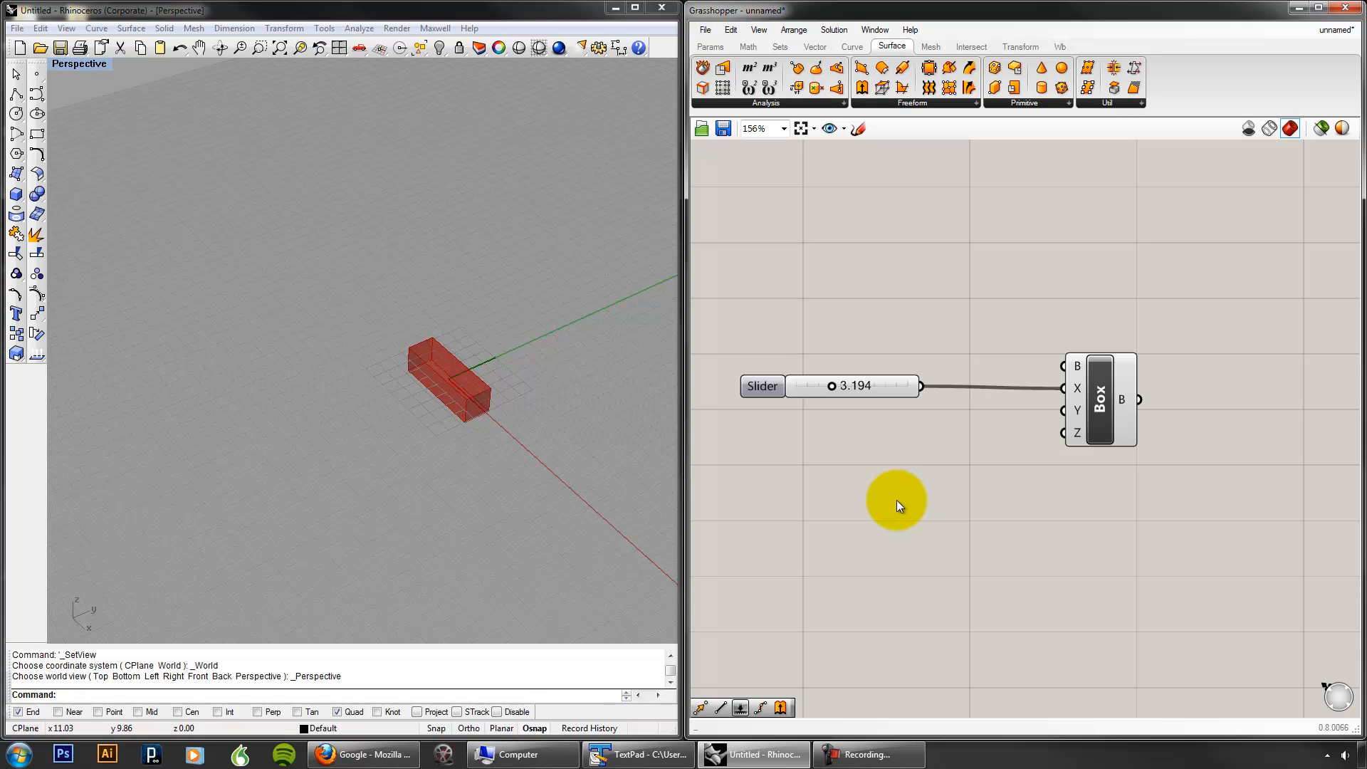
Step: Add a Number parameter to the canvas below the slider
double_click(853, 478)
text(num)
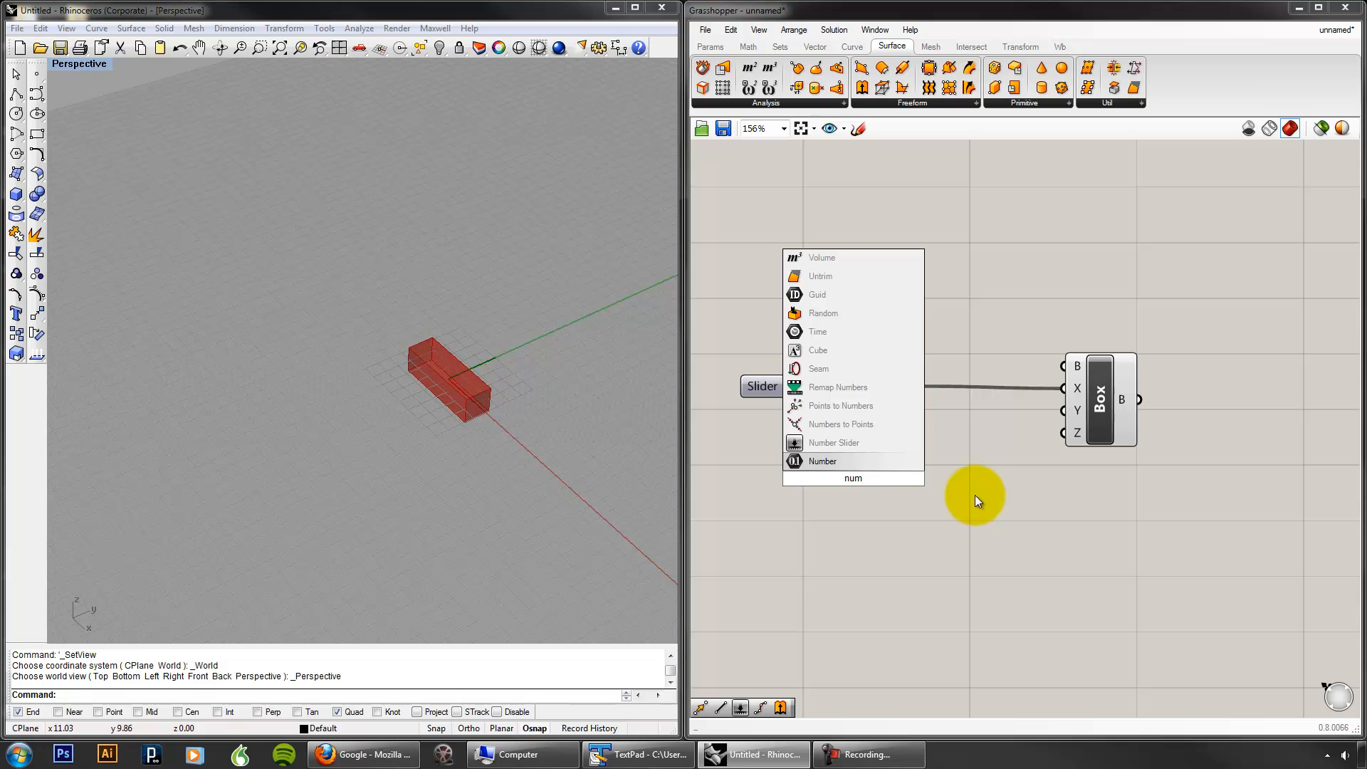
click(856, 461)
drag(843, 489, 802, 486)
click(873, 518)
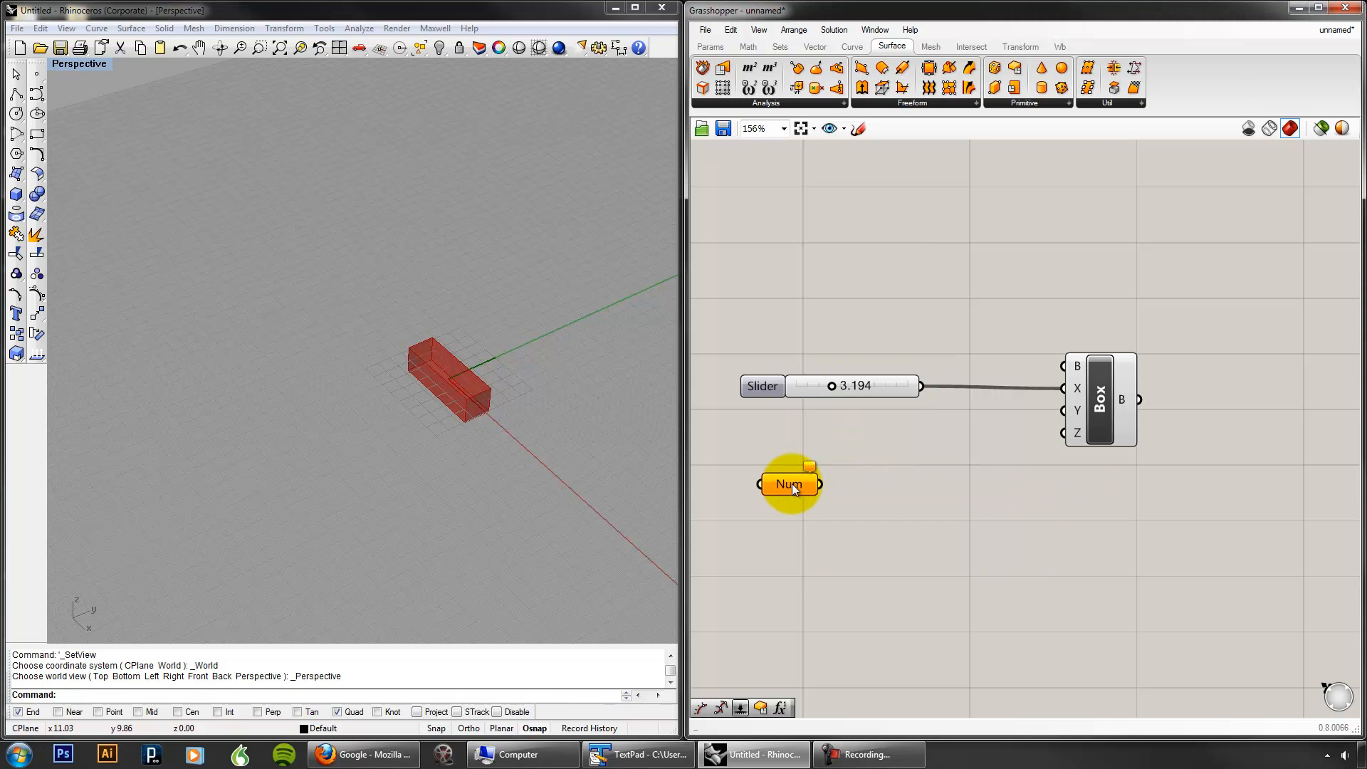
Step: Set the Number parameter's value to 5 and connect it to the Box's Z input
right_click(818, 484)
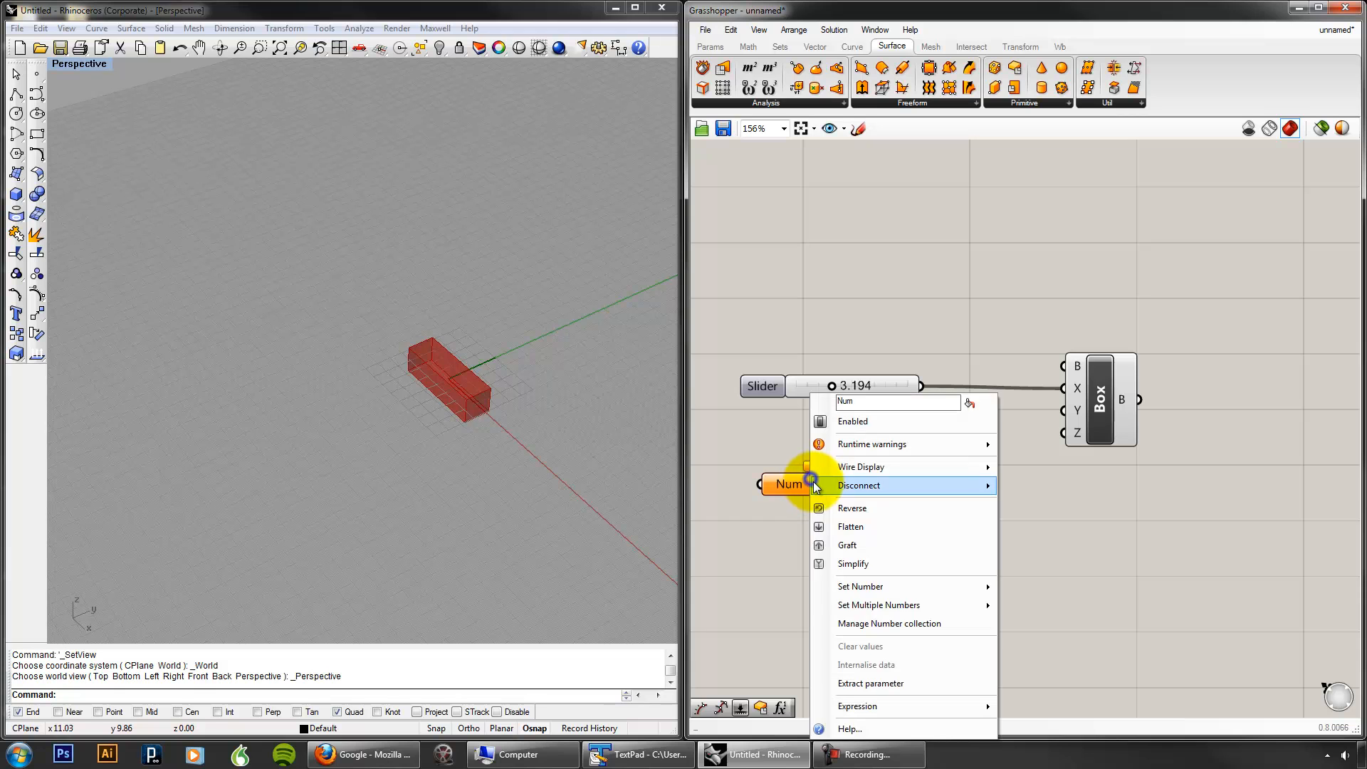
click(873, 588)
click(1047, 587)
text(10)
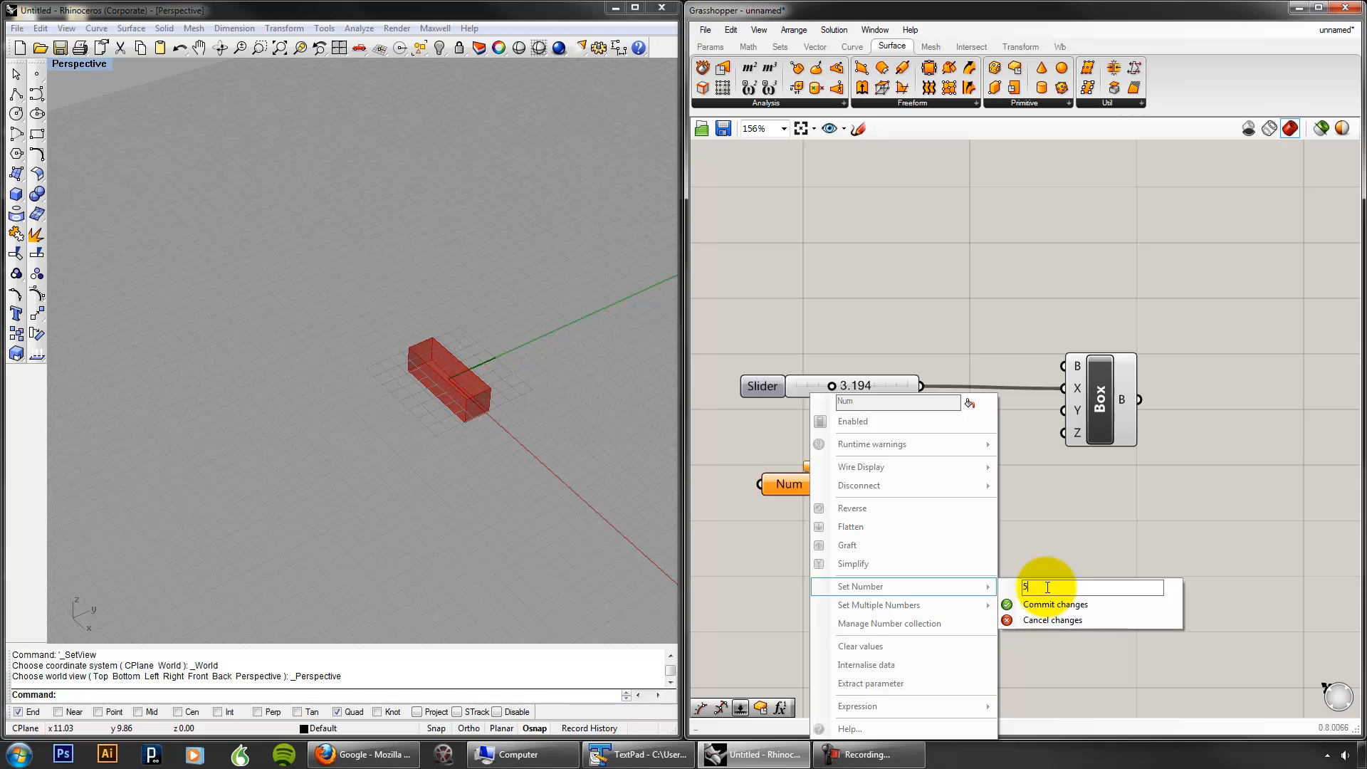
click(1069, 603)
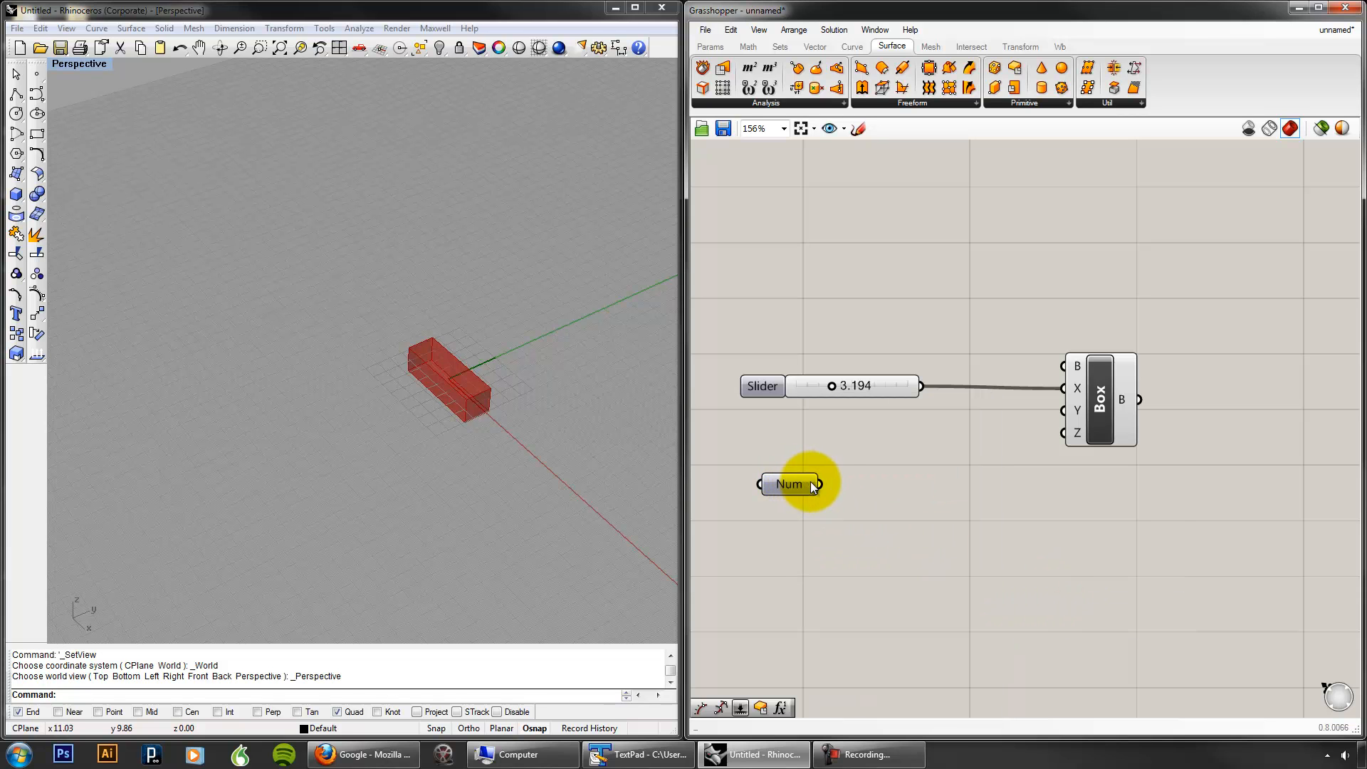
drag(819, 484, 1055, 431)
Step: Set the X slider to about 6.522, duplicate it below, and connect the copy to the Box's Y input
right_drag(563, 455, 596, 386)
drag(833, 386, 1064, 411)
click(954, 523)
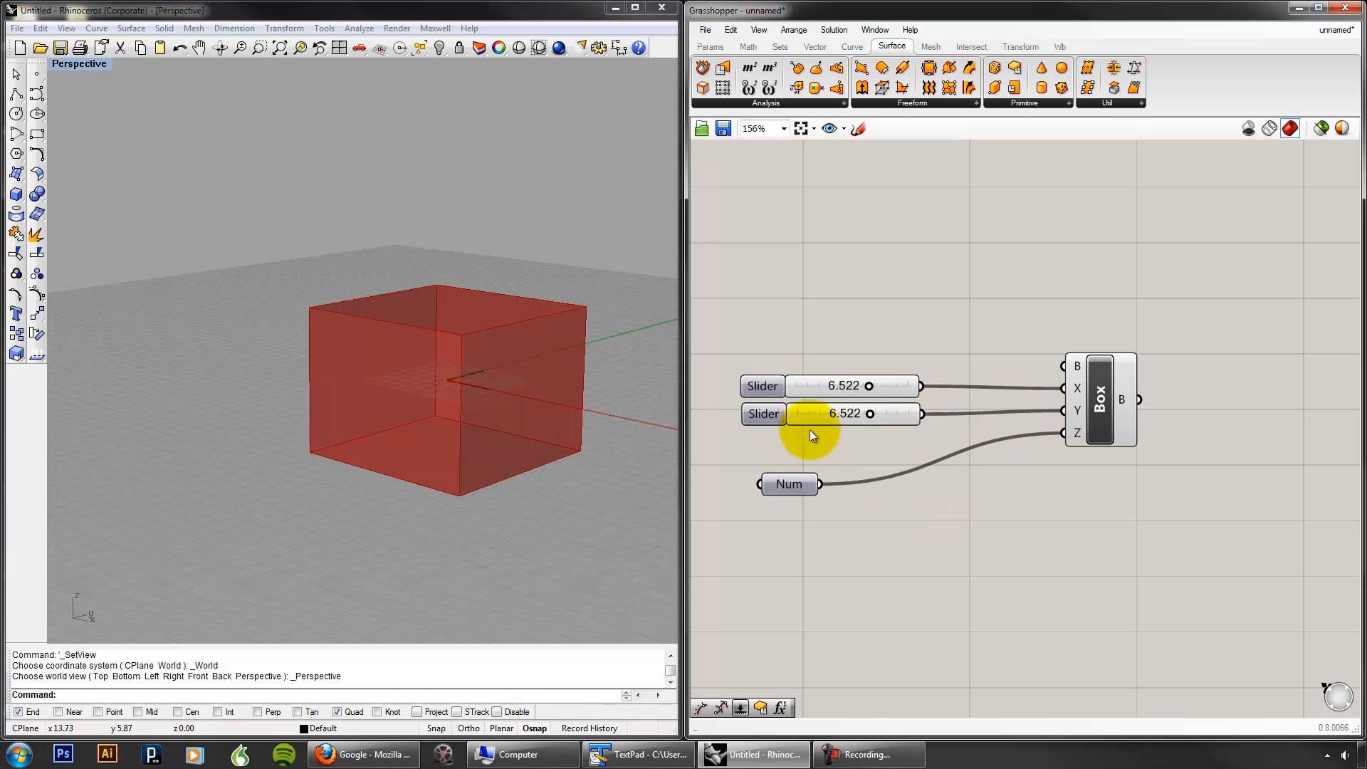
Step: Try about 2.618 on the Y slider and about 6.586 on the X slider
right_drag(476, 408, 697, 439)
drag(869, 412, 827, 420)
right_drag(560, 367, 661, 417)
mouse_move(868, 388)
mouse_down()
mouse_move(897, 384)
mouse_move(833, 387)
mouse_move(870, 386)
mouse_up()
Step: Rename the slider feeding the Box's X input to Length
click(767, 389)
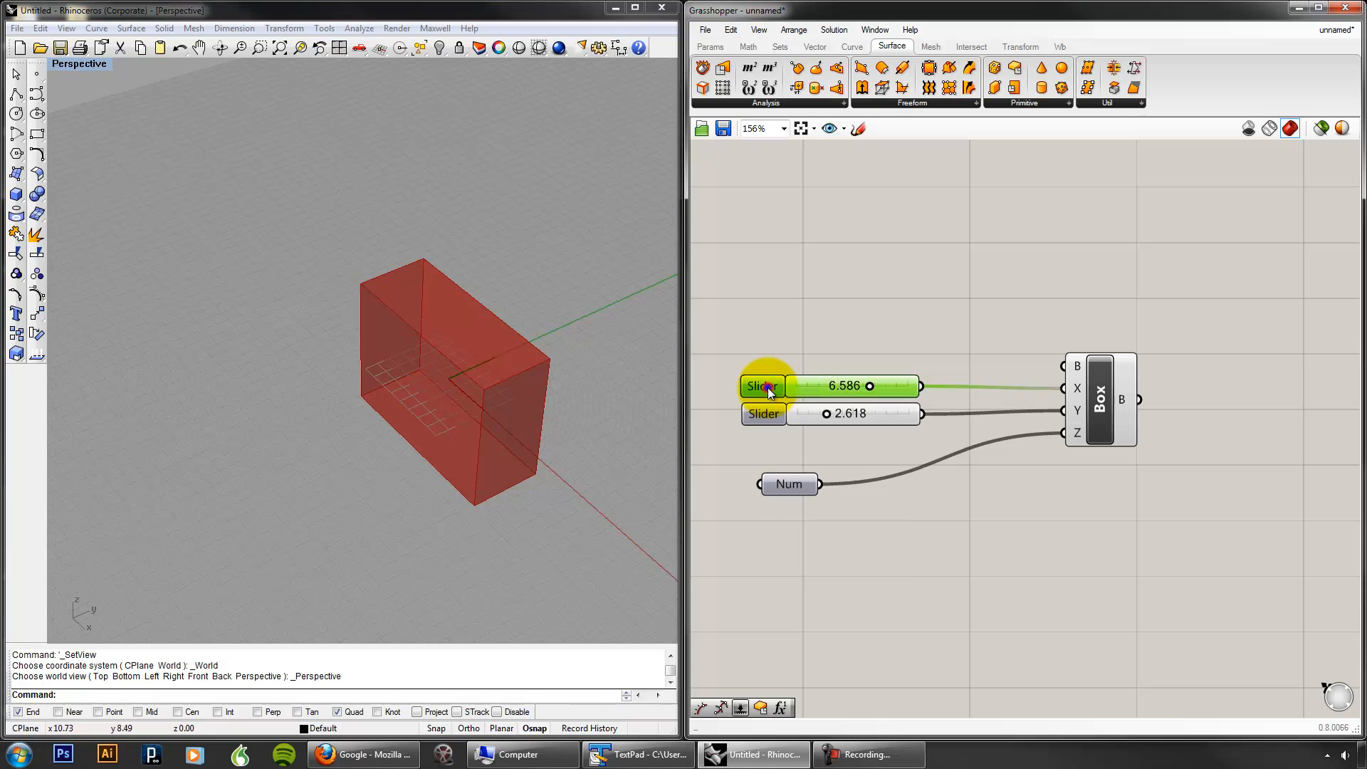
right_click(769, 391)
text(Length)
click(852, 307)
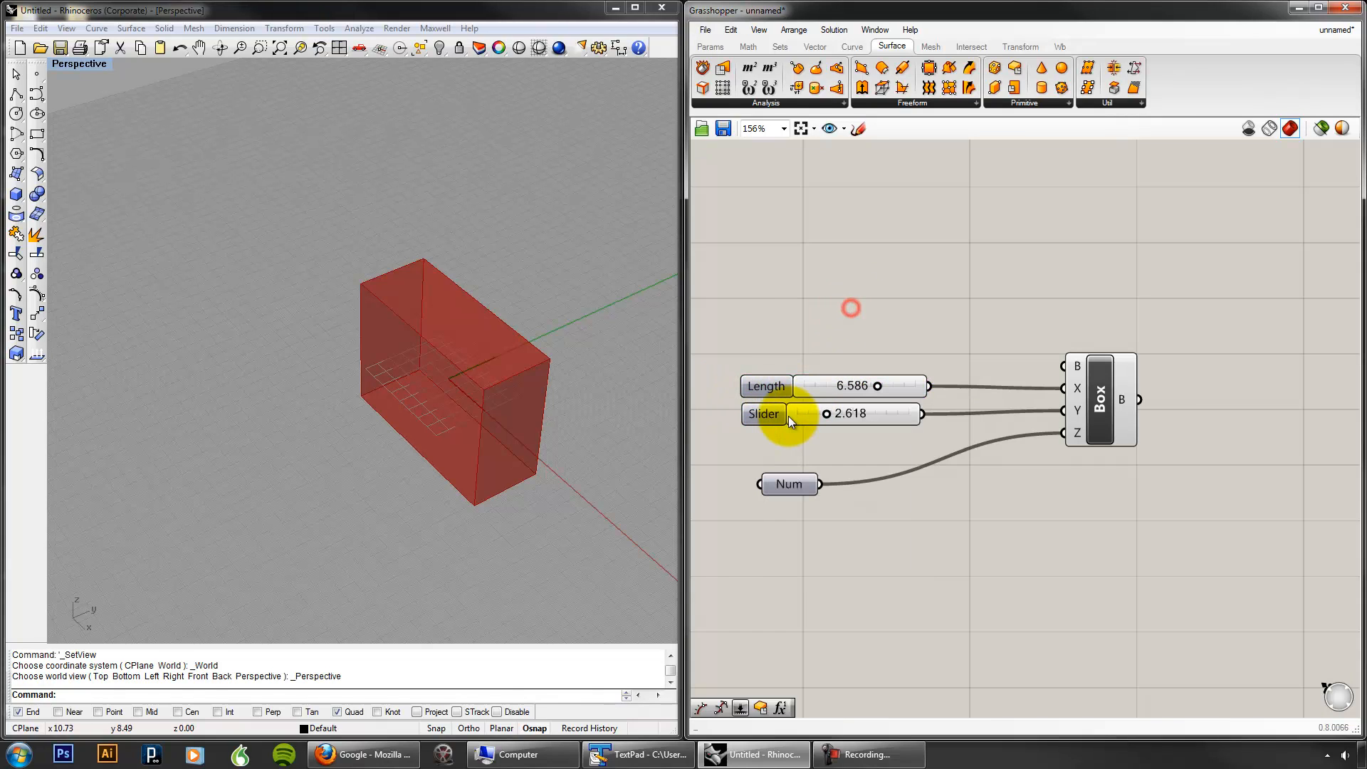
Step: Rename the slider feeding the Box's Y input to Width, and set both sliders to about 3.898
right_click(788, 416)
text(Width)
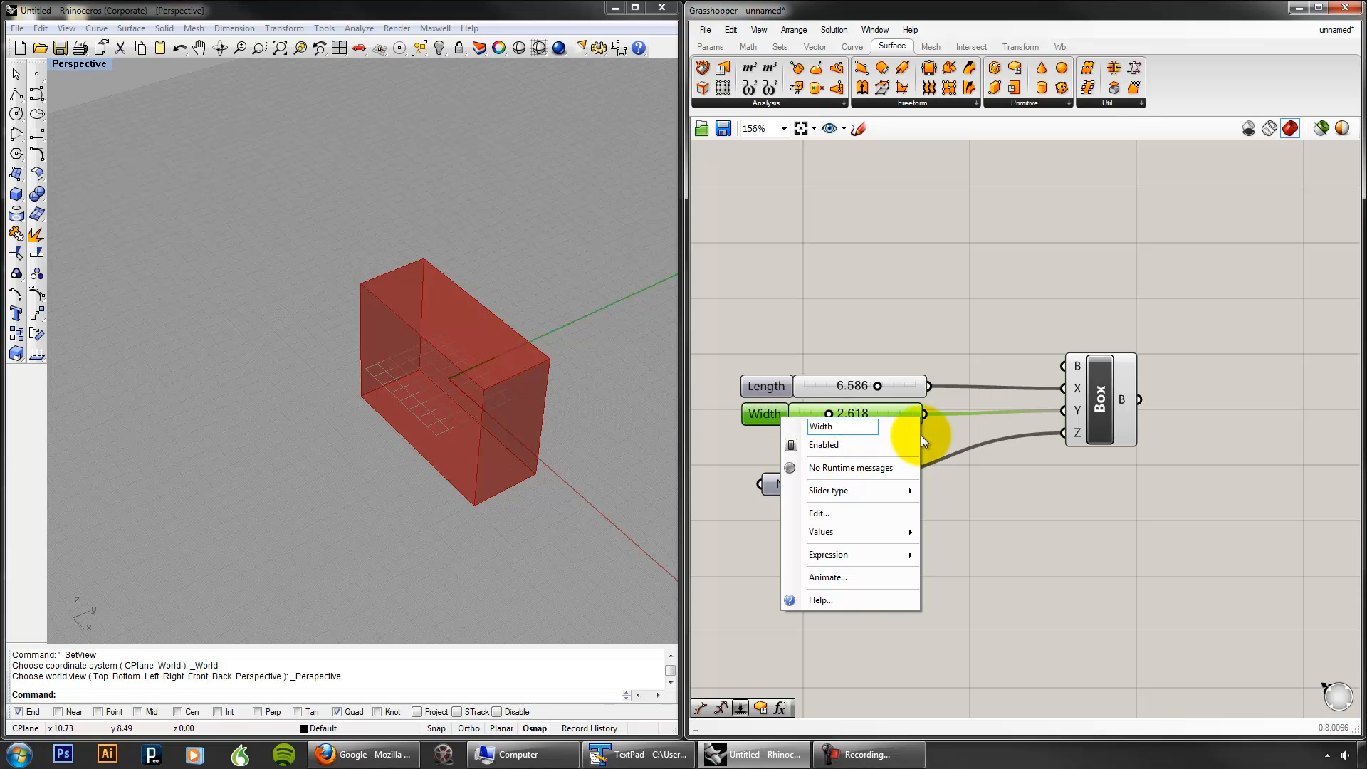
click(937, 251)
drag(829, 417, 858, 385)
right_drag(497, 434, 588, 397)
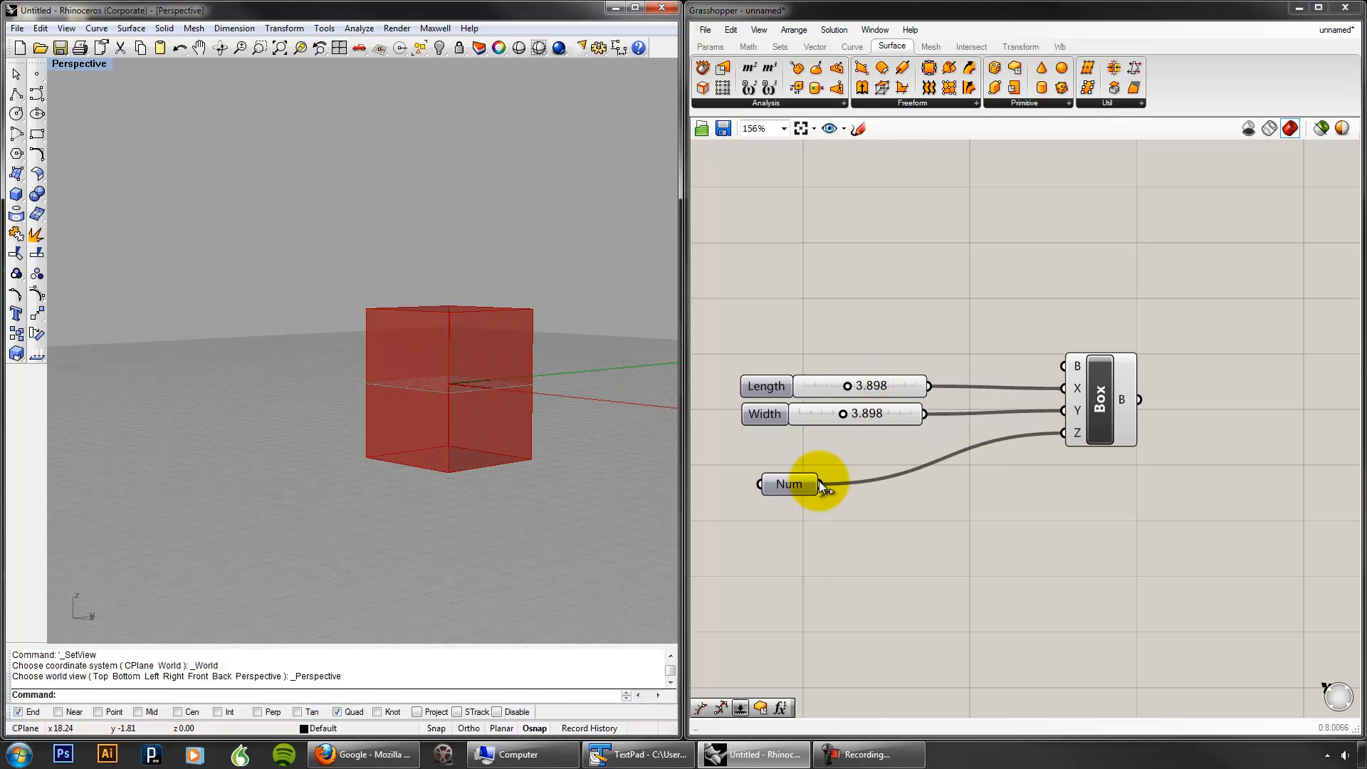
Step: Rename the Number parameter to 5.0 and move it closer to the Box component
click(787, 485)
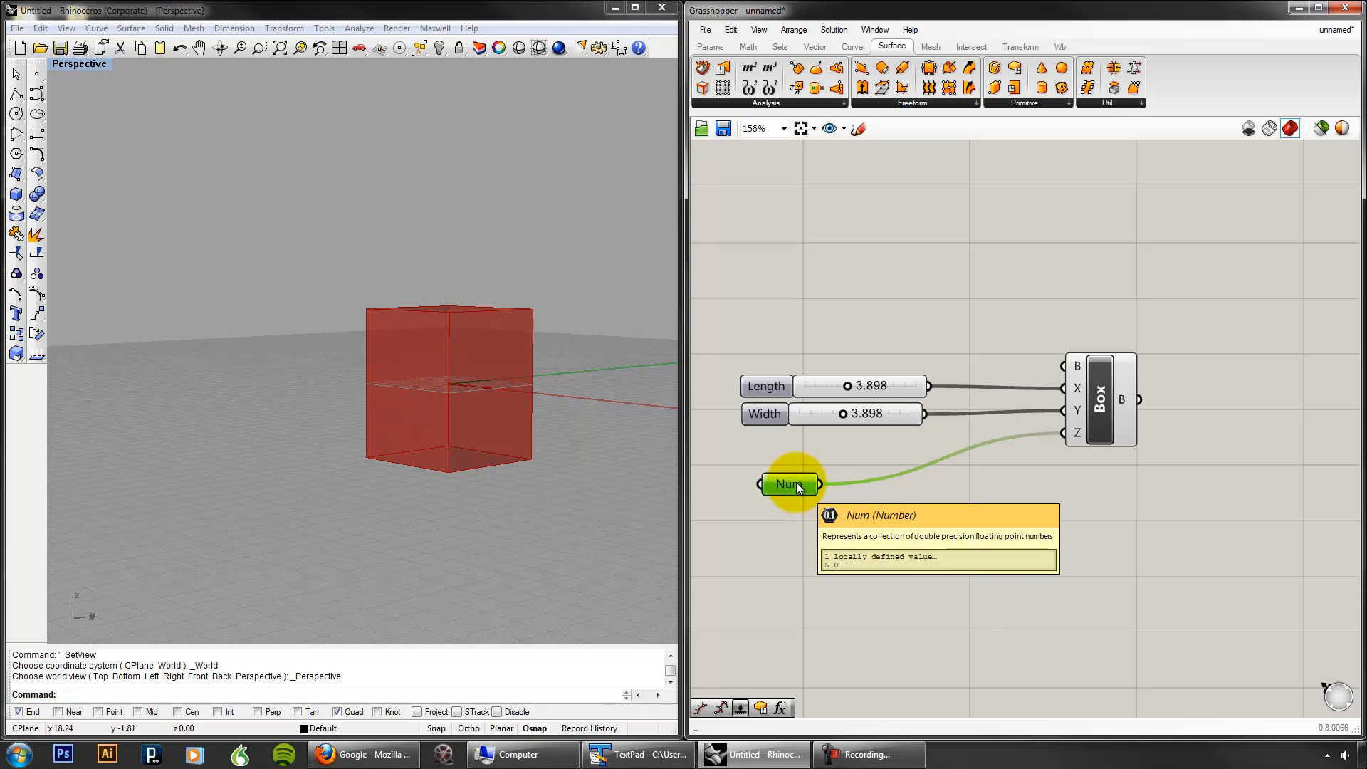
right_click(798, 487)
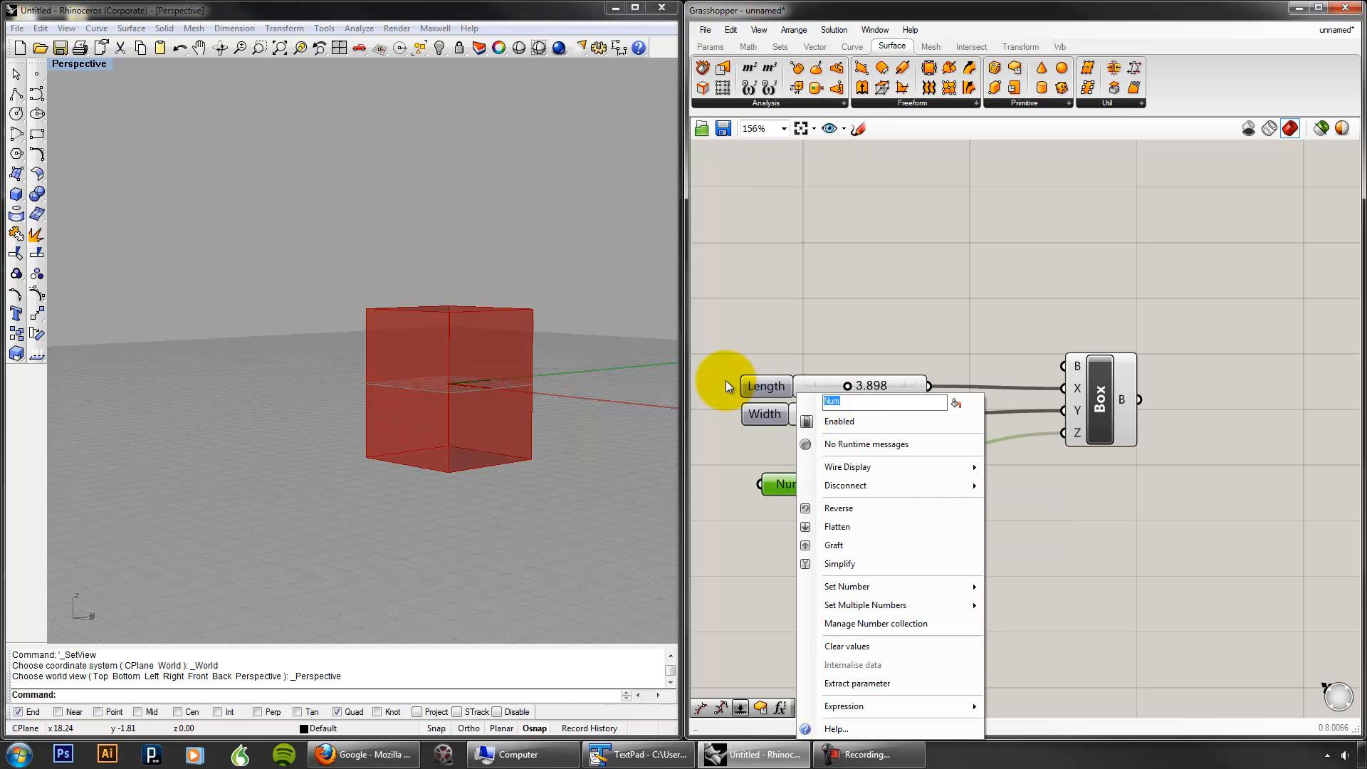
click(837, 324)
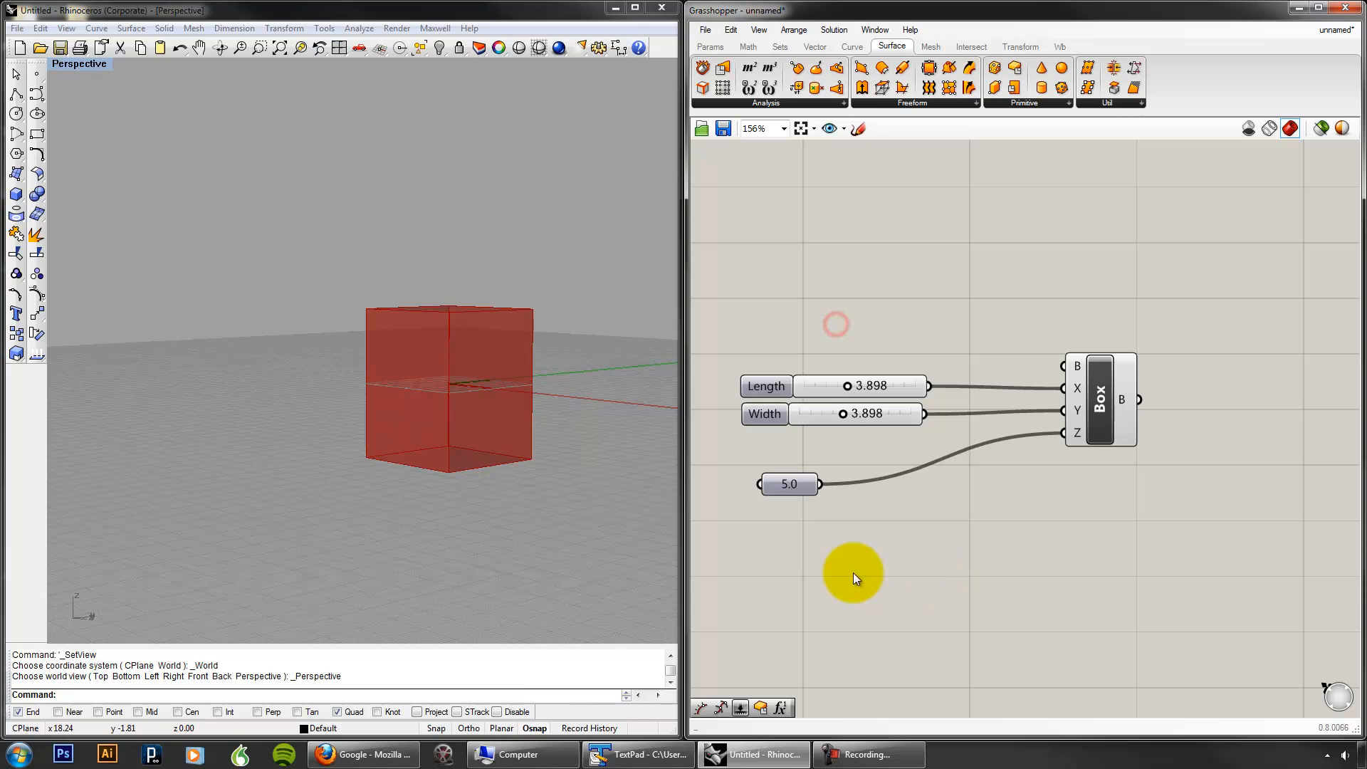
drag(810, 473, 973, 463)
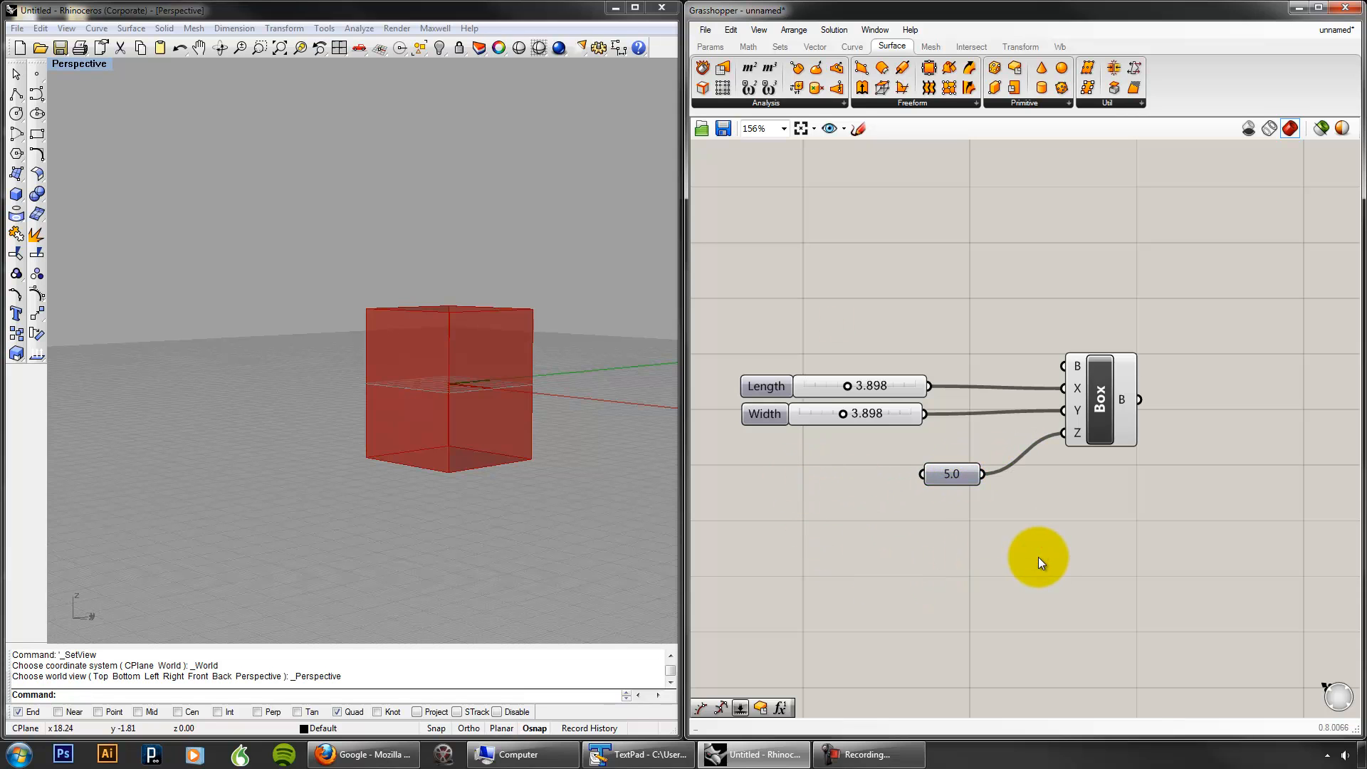
Step: Rename the Number parameter to 6 and set its stored number to 6
right_click(953, 474)
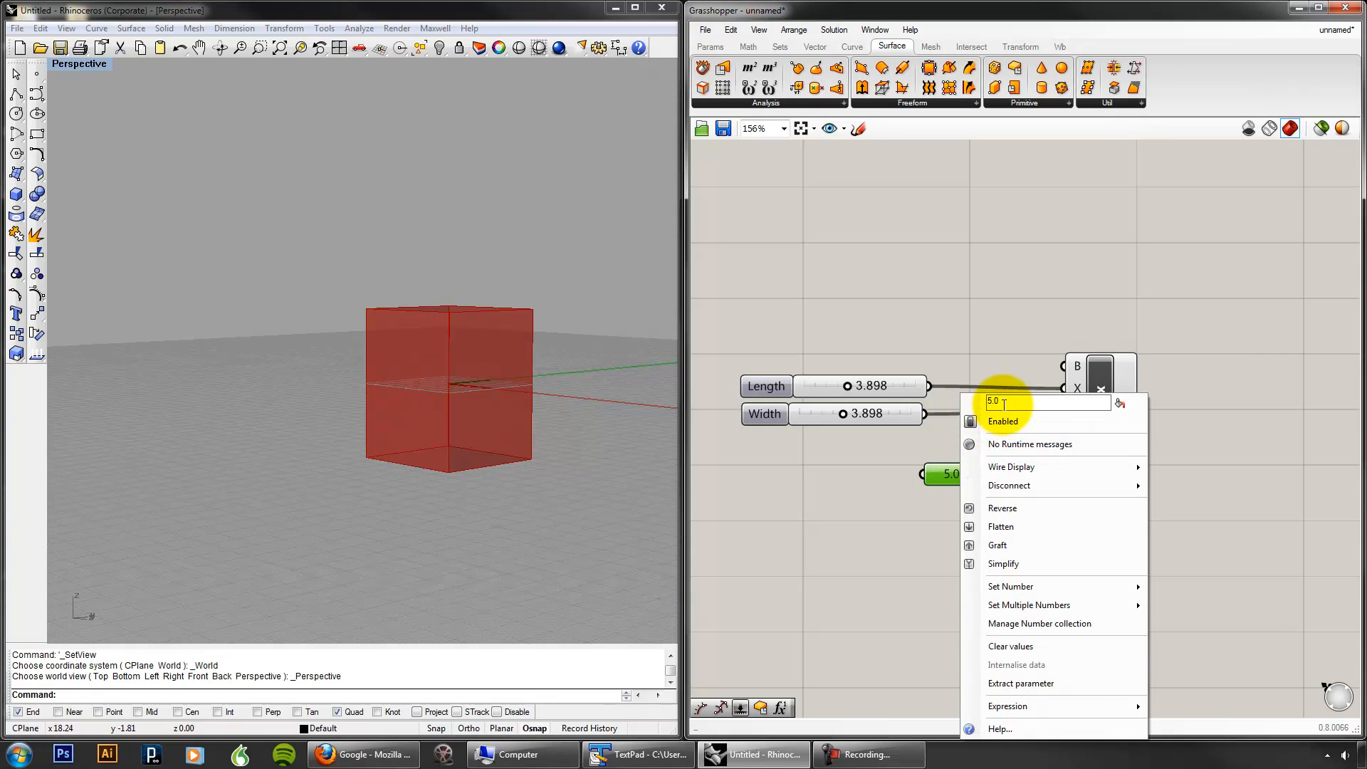
text(6)
key(Return)
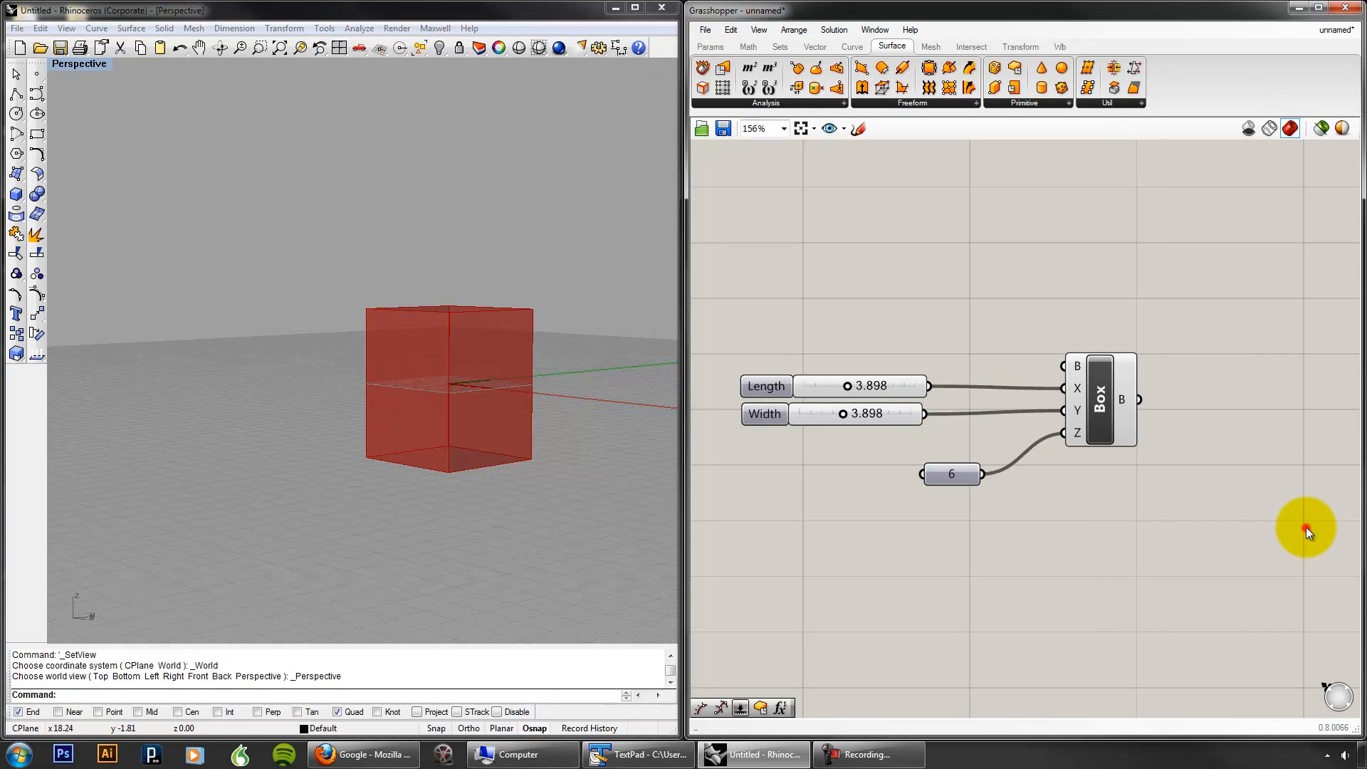
right_click(958, 472)
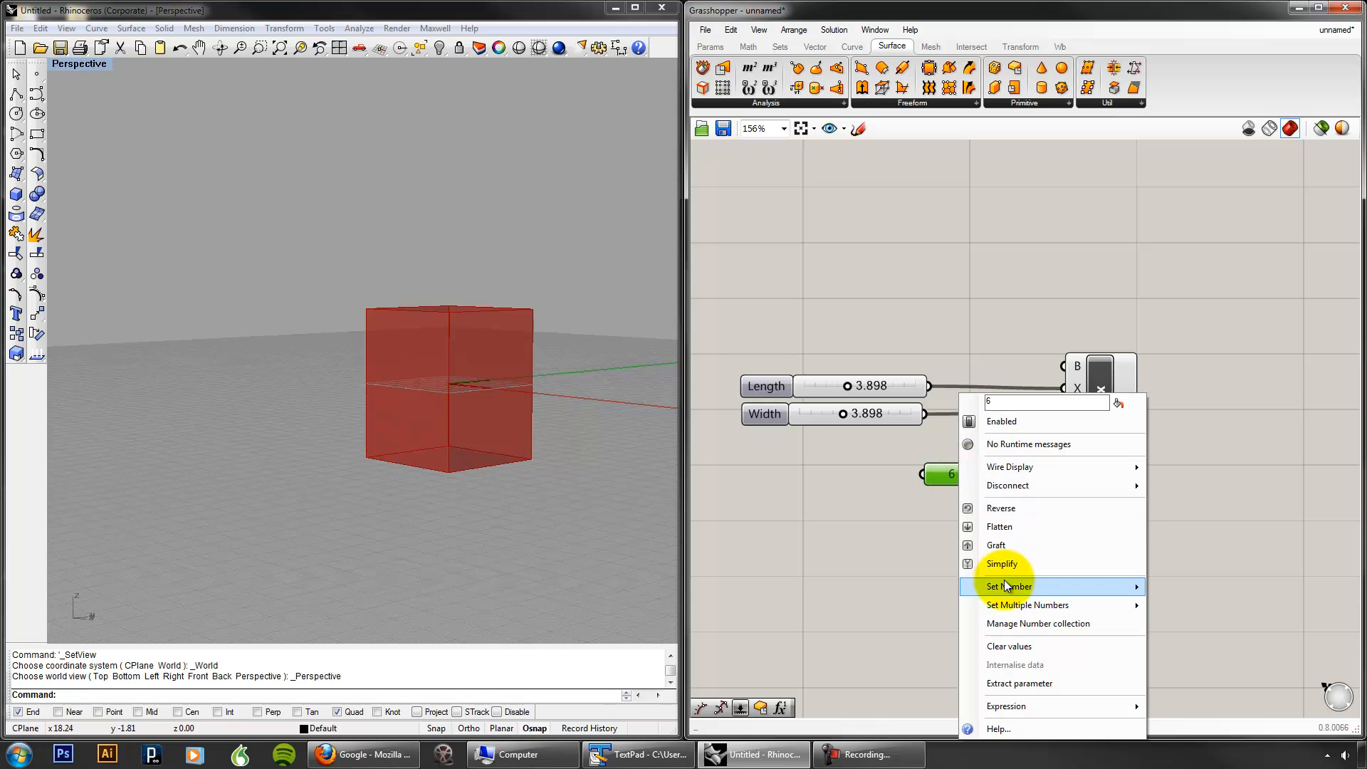
mouse_move(1007, 586)
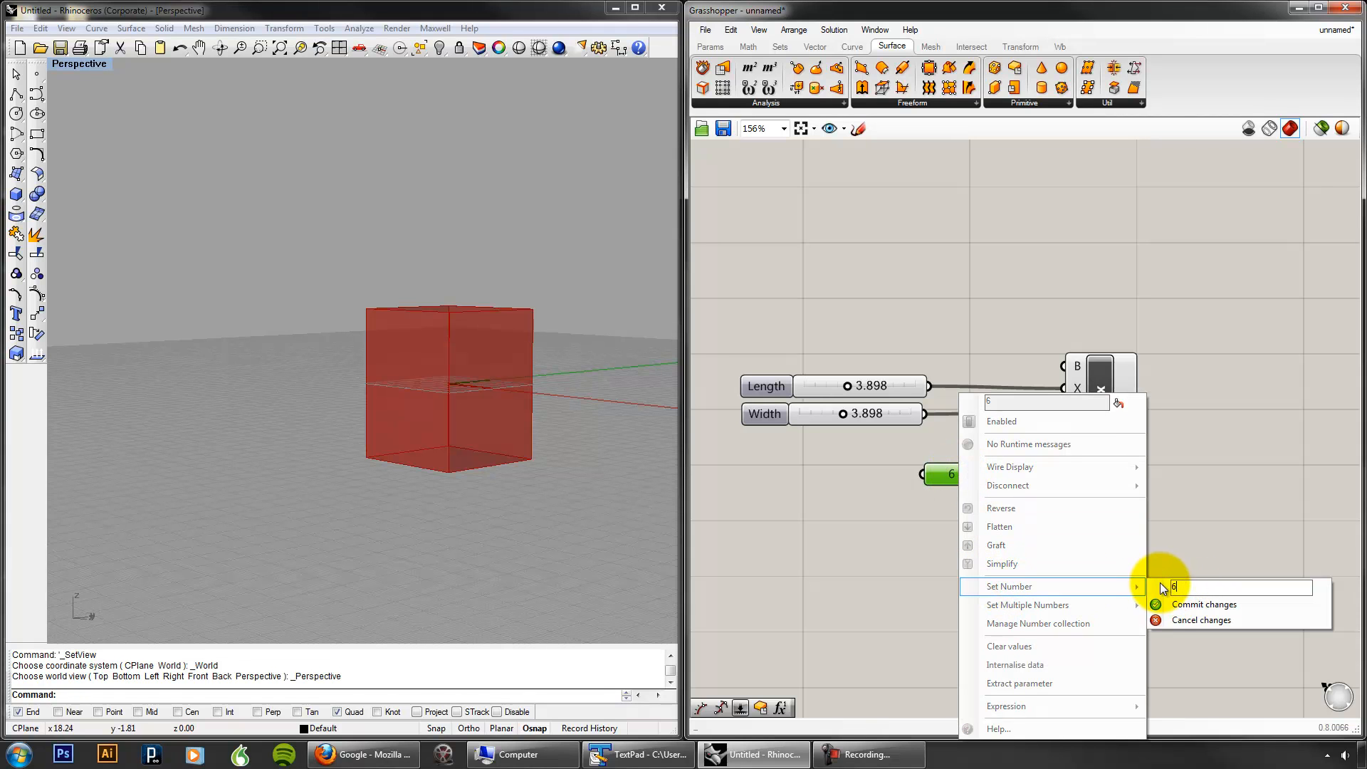
click(1174, 602)
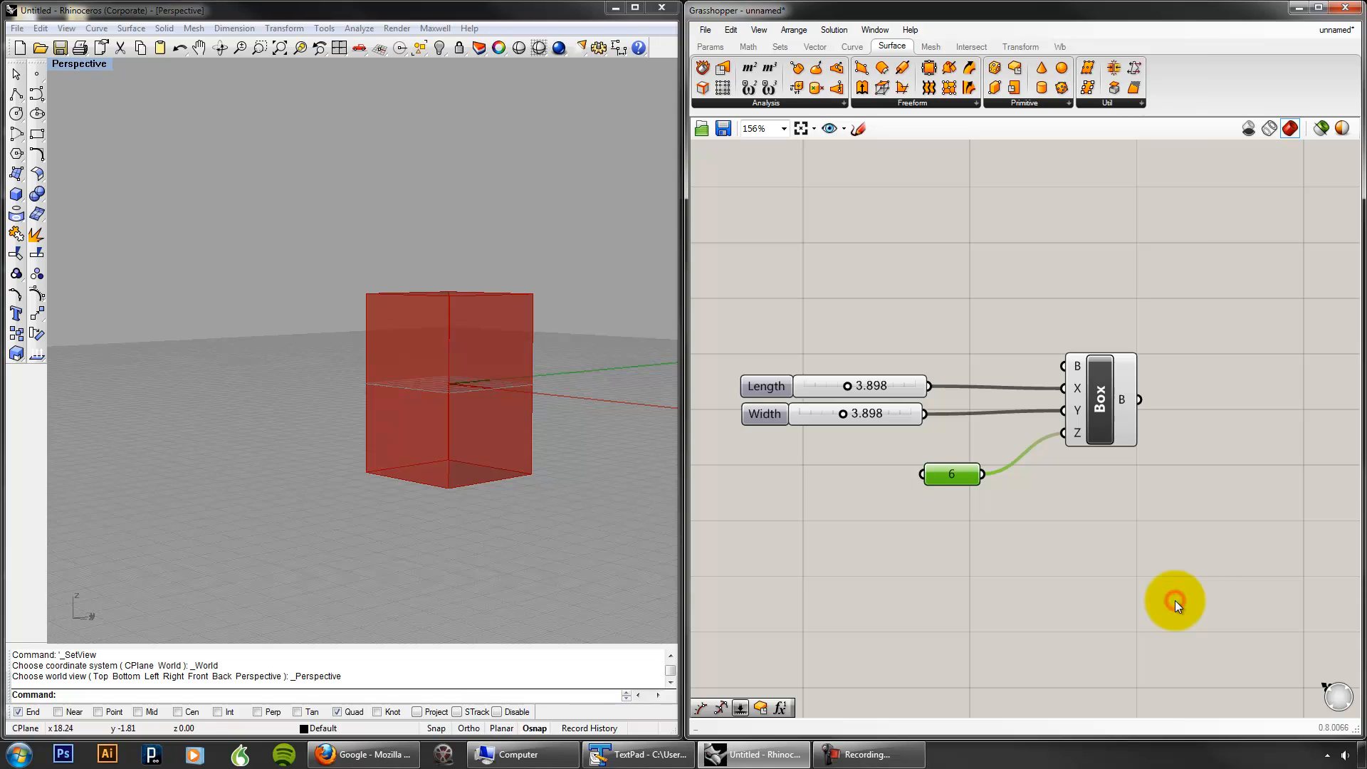
Step: Delete the Number parameter connected to the Box's Z input
click(1088, 544)
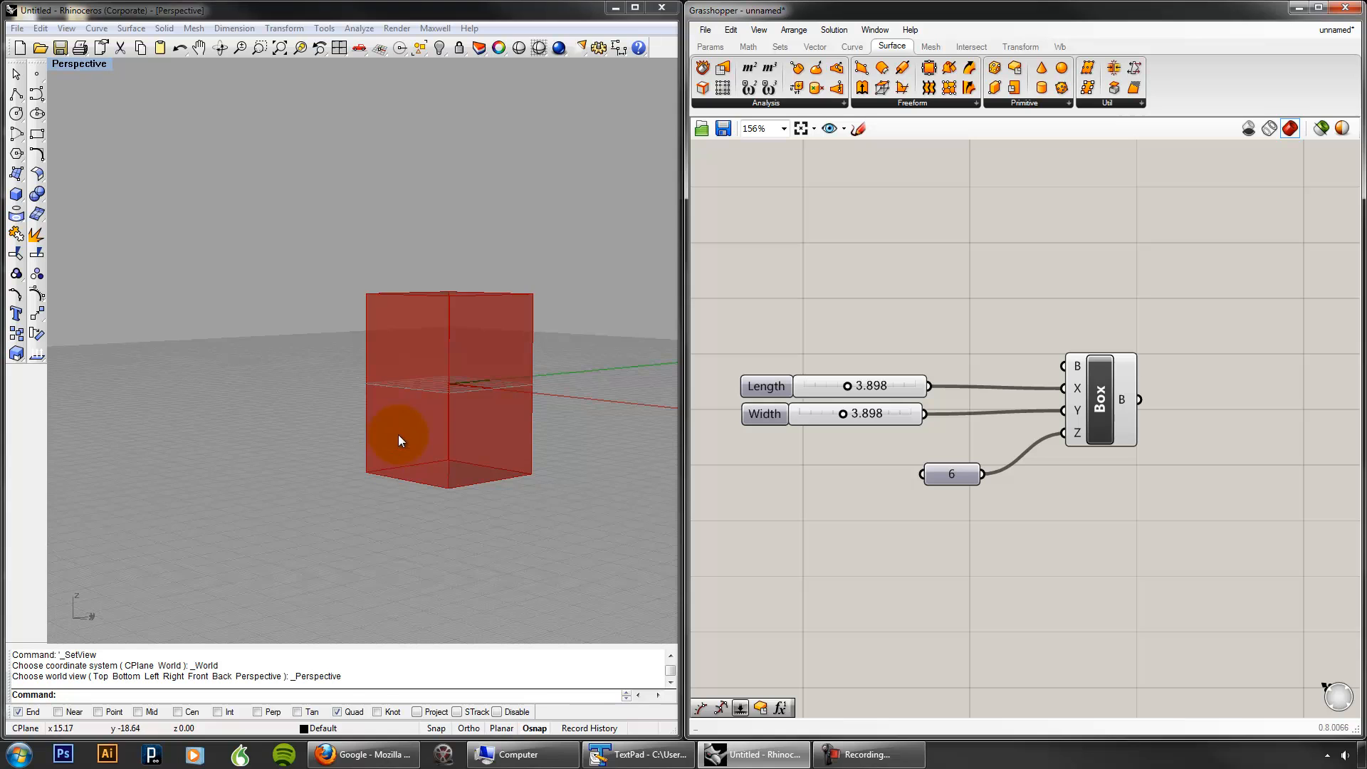
right_drag(396, 437, 382, 480)
click(839, 554)
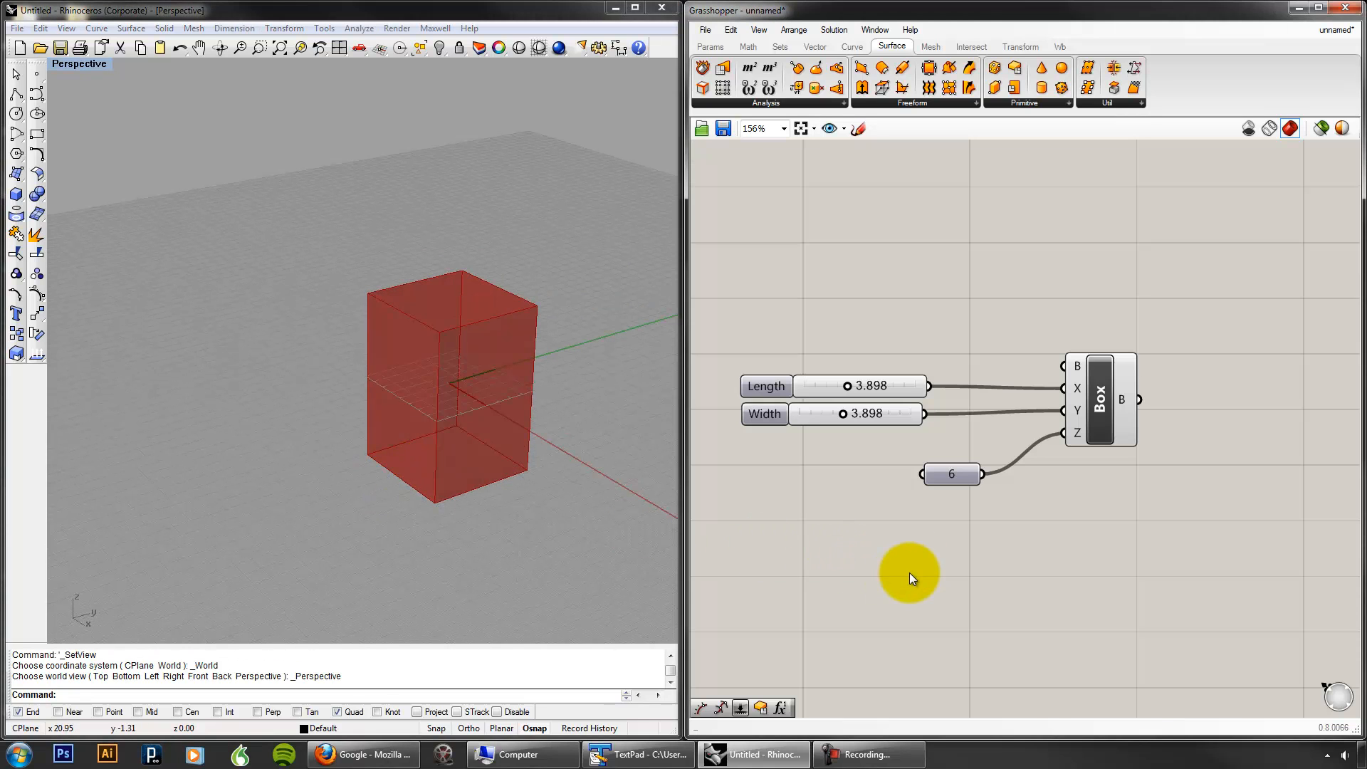
click(955, 481)
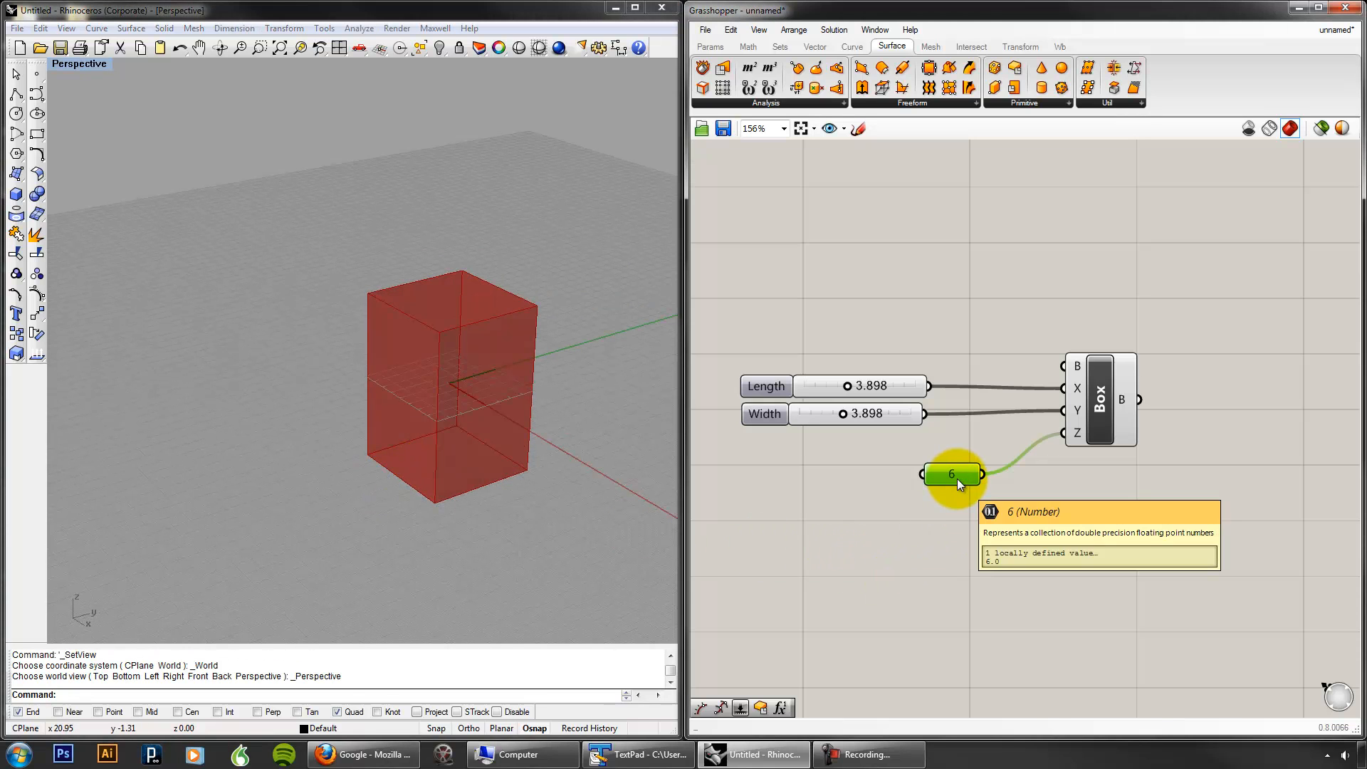
key(Delete)
Step: Add a Panel to the canvas and place it below the Width slider and the Box
double_click(931, 501)
text(pan)
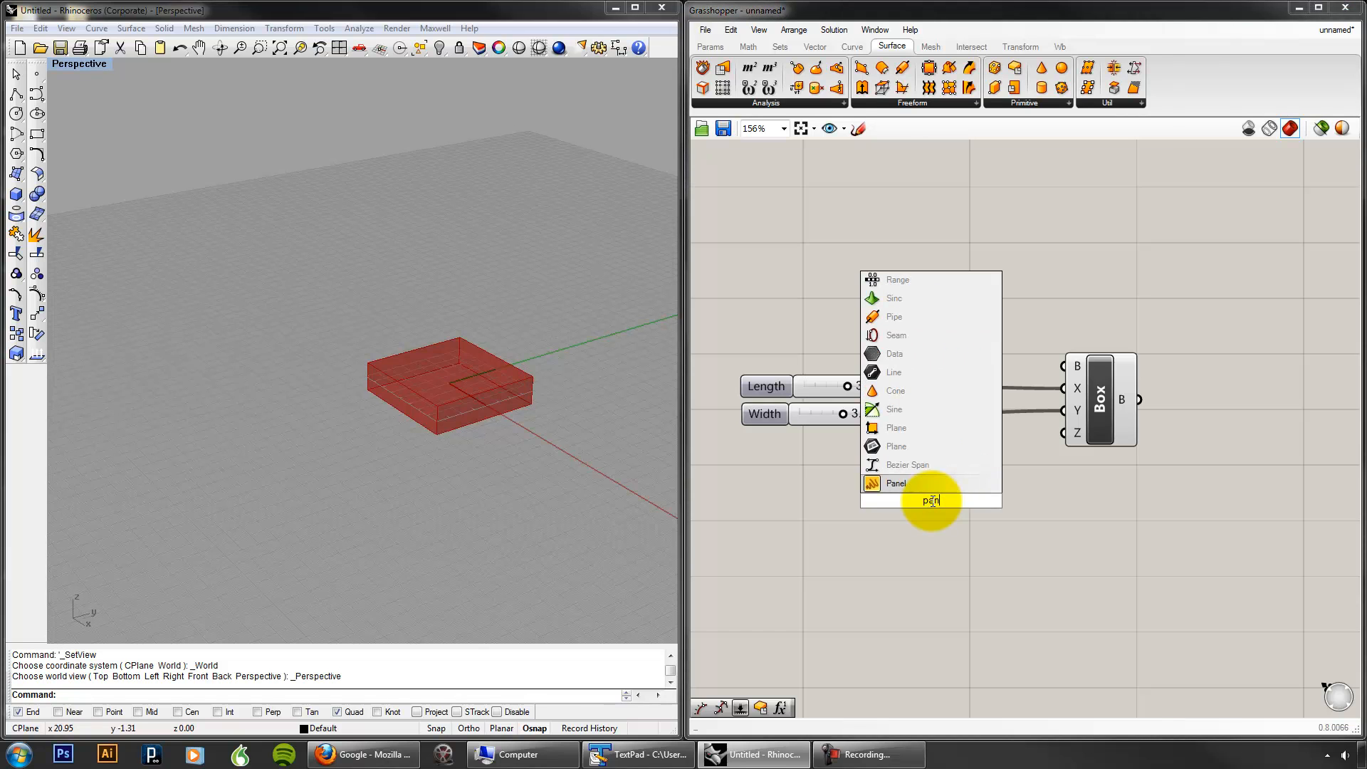
click(909, 486)
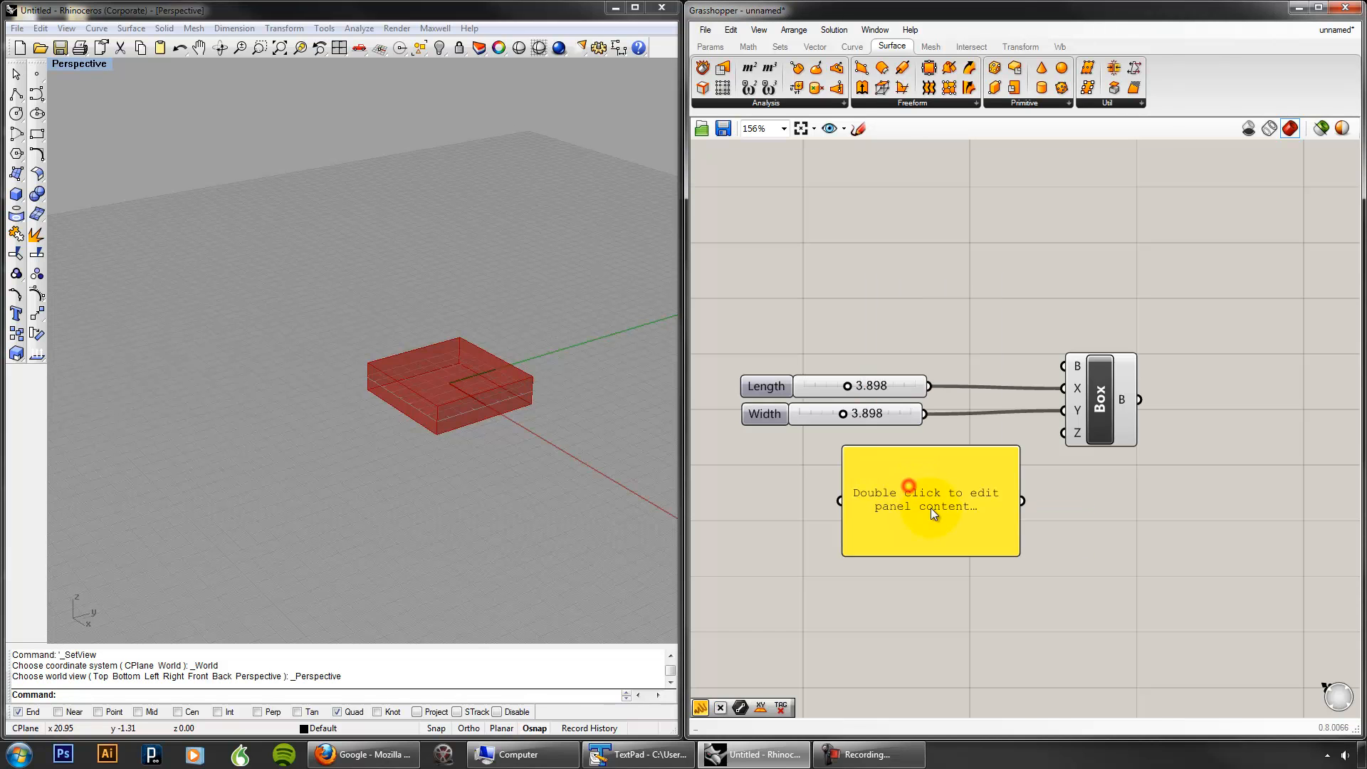
click(961, 492)
drag(969, 516, 1013, 539)
Step: Connect the Width slider's output to the Panel and set Width to about 5.946
drag(931, 411, 890, 544)
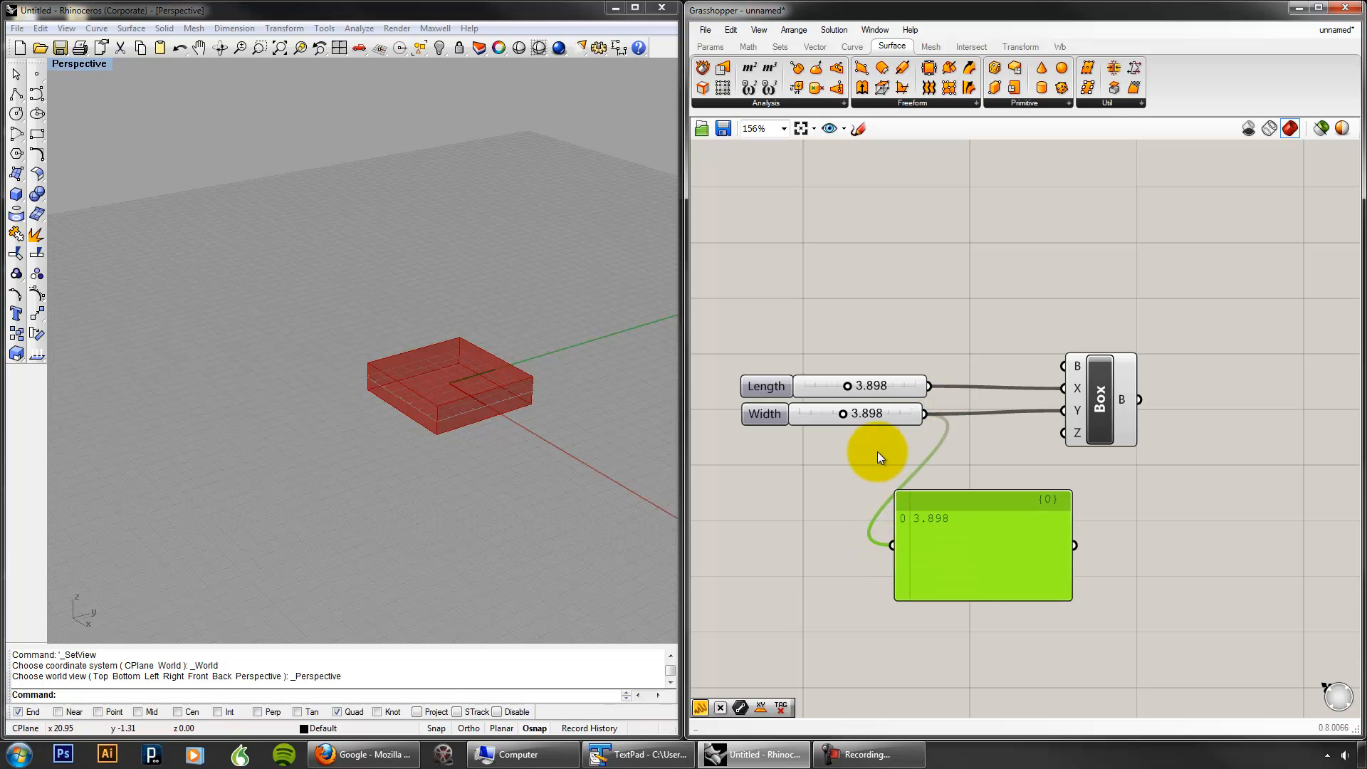
drag(846, 415, 866, 414)
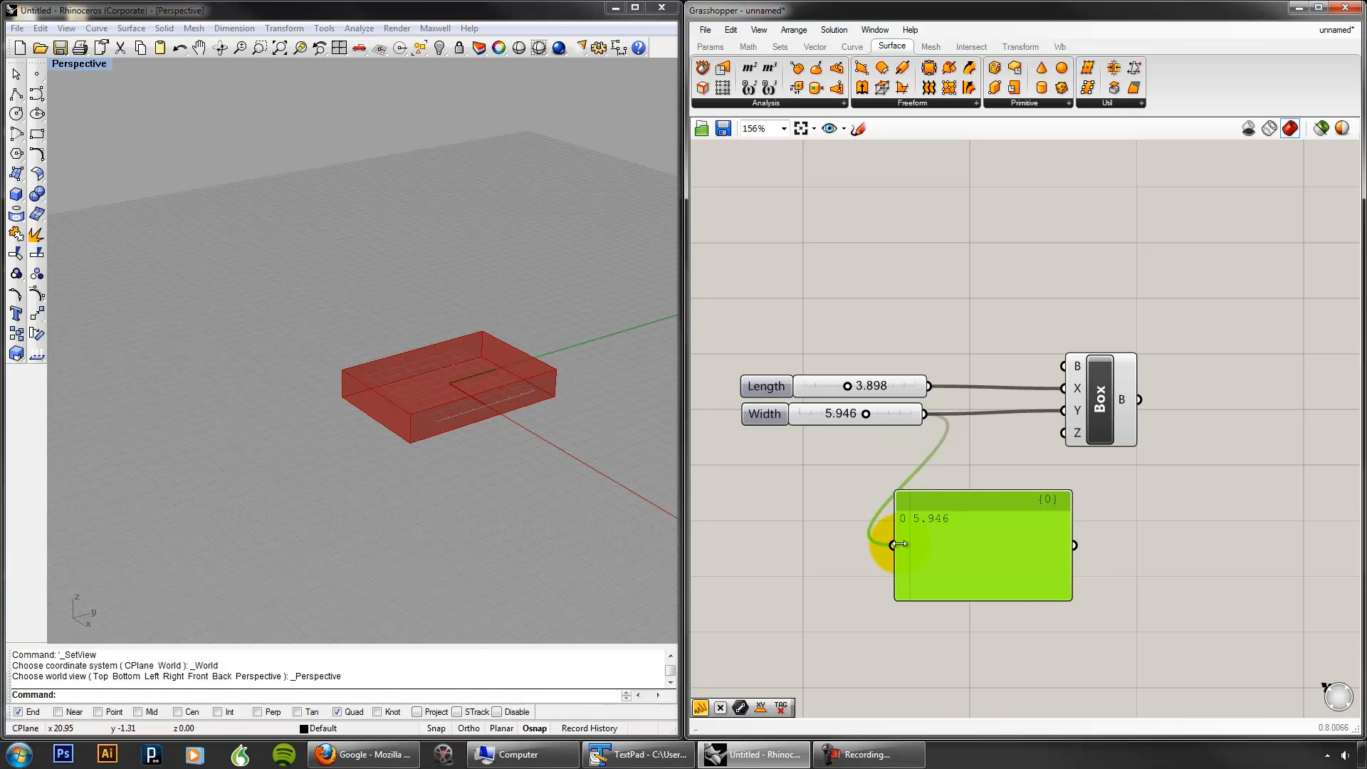
Step: Disconnect all inputs from the Panel below the Width slider
right_click(900, 544)
click(945, 506)
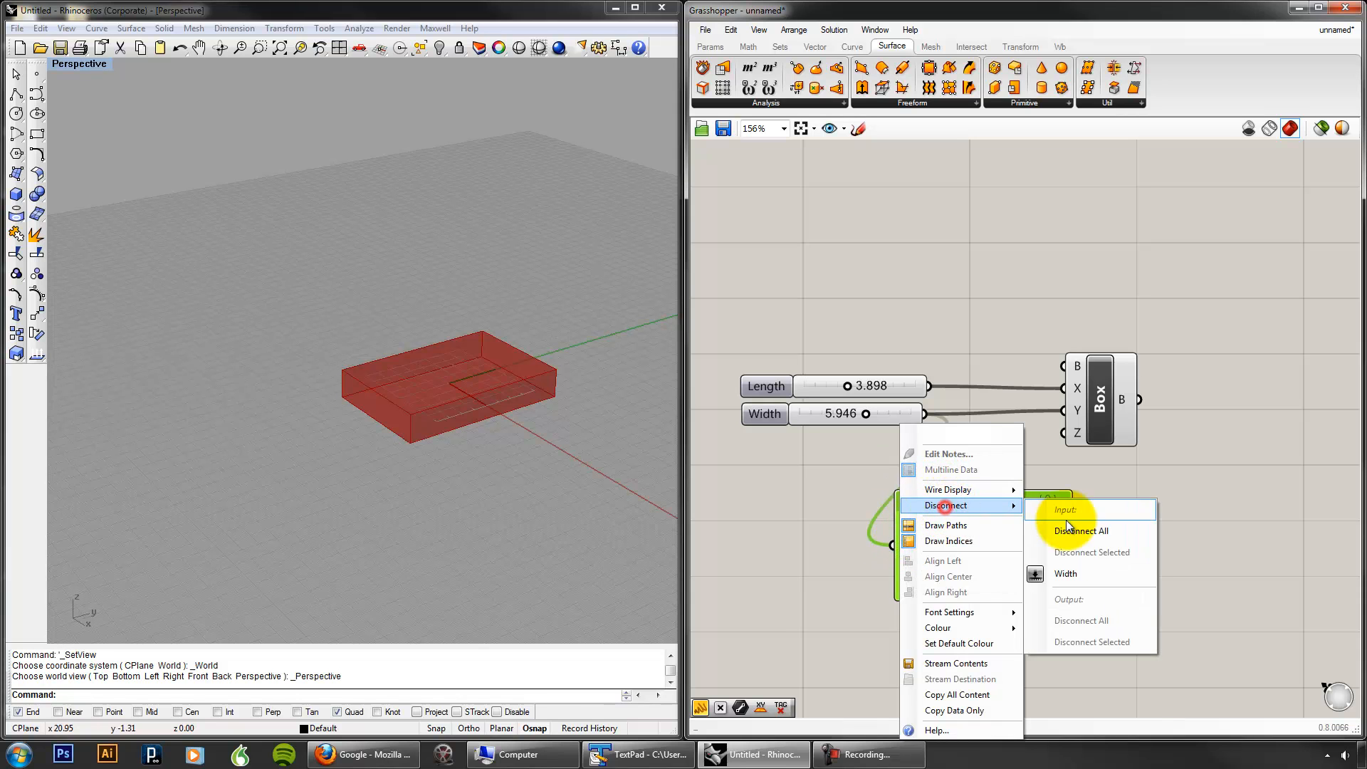
click(1069, 531)
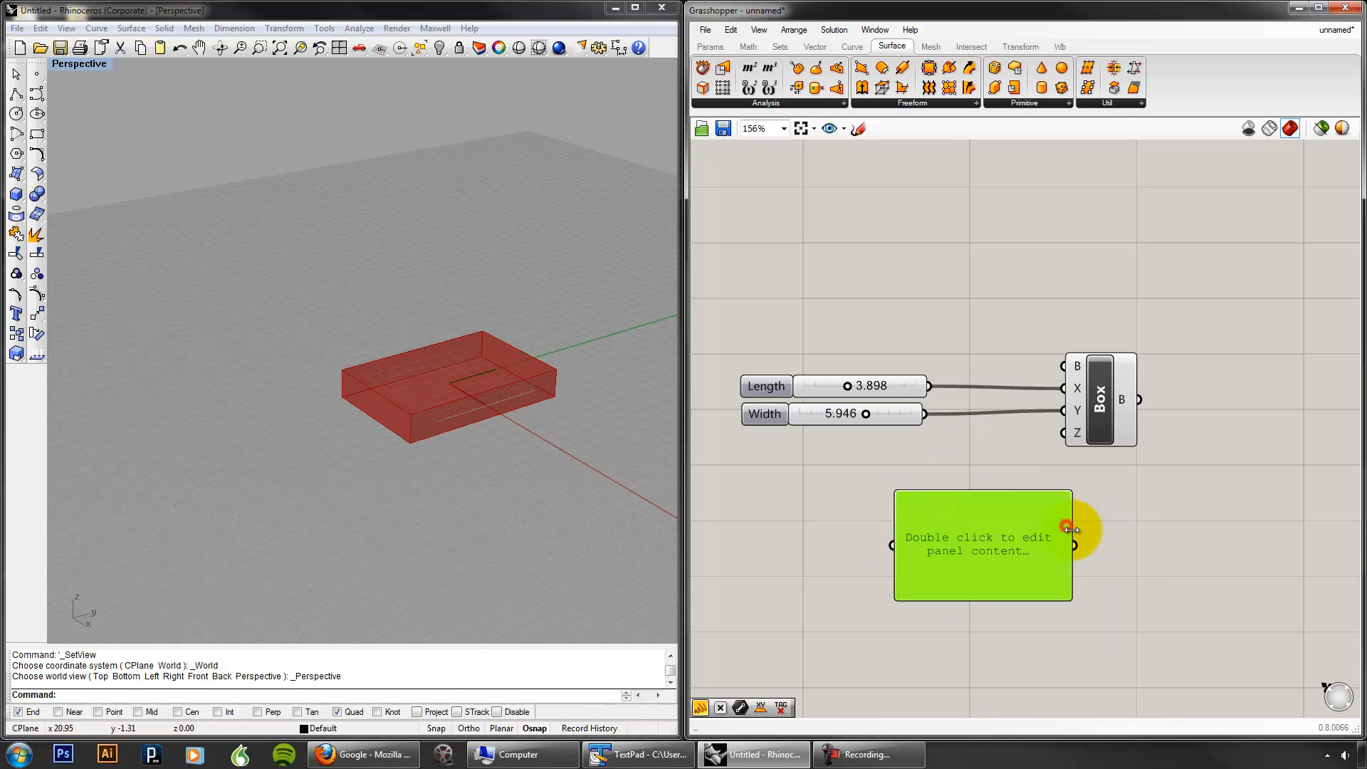
Step: Turn off Multiline Data for the Panel, make it shorter and wider, and reposition it just below the Width slider
right_click(984, 544)
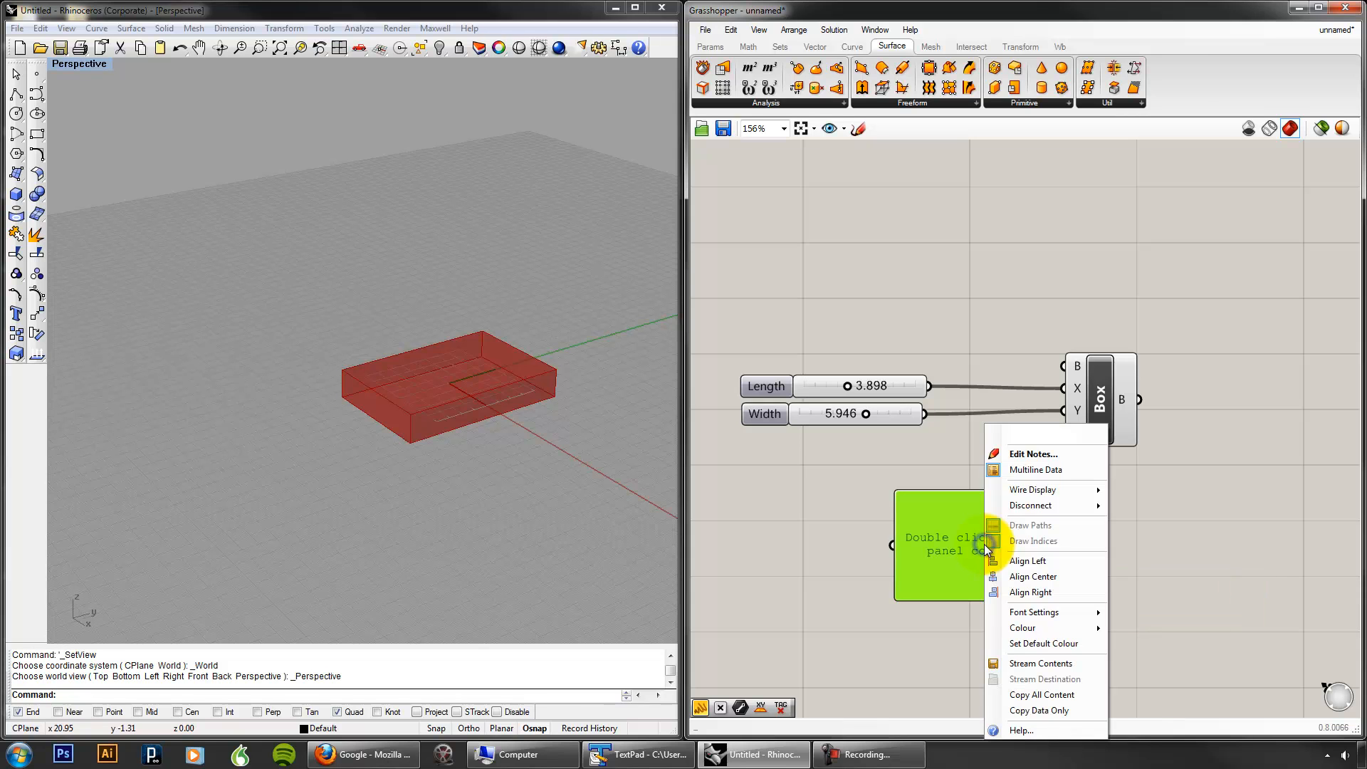
click(1009, 469)
drag(1053, 587, 1094, 562)
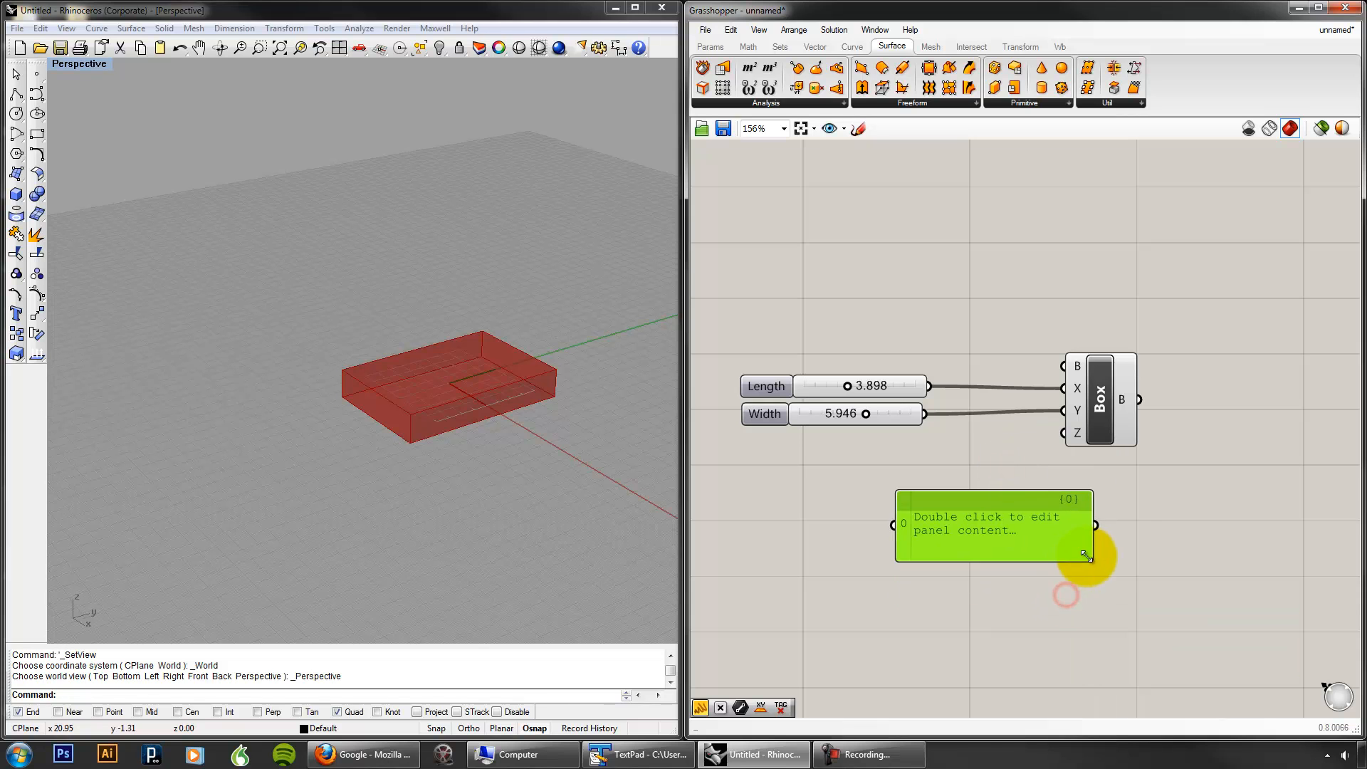
drag(1055, 512, 1006, 499)
Step: Set the Panel's content to 4, connect its output to the Box's Z input, and reduce the Panel's height
double_click(929, 510)
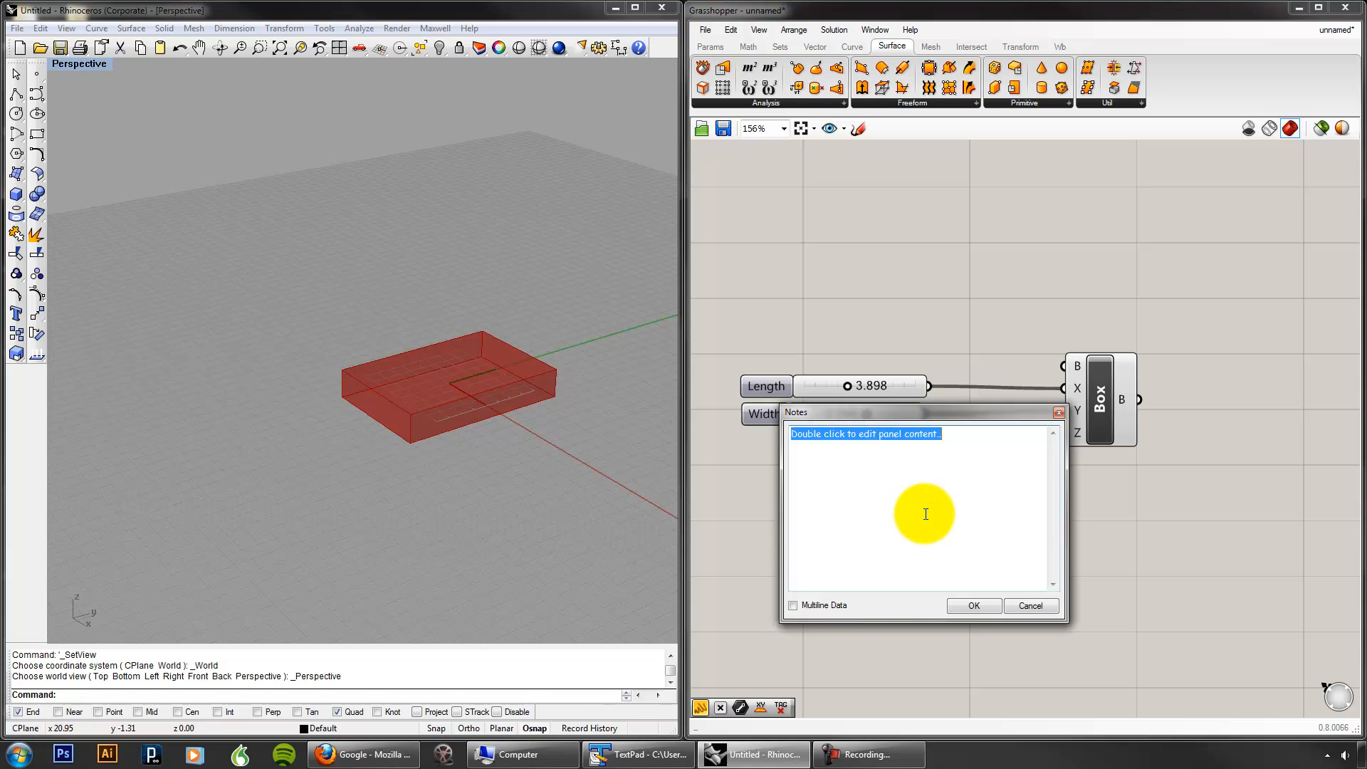
text(4)
click(953, 605)
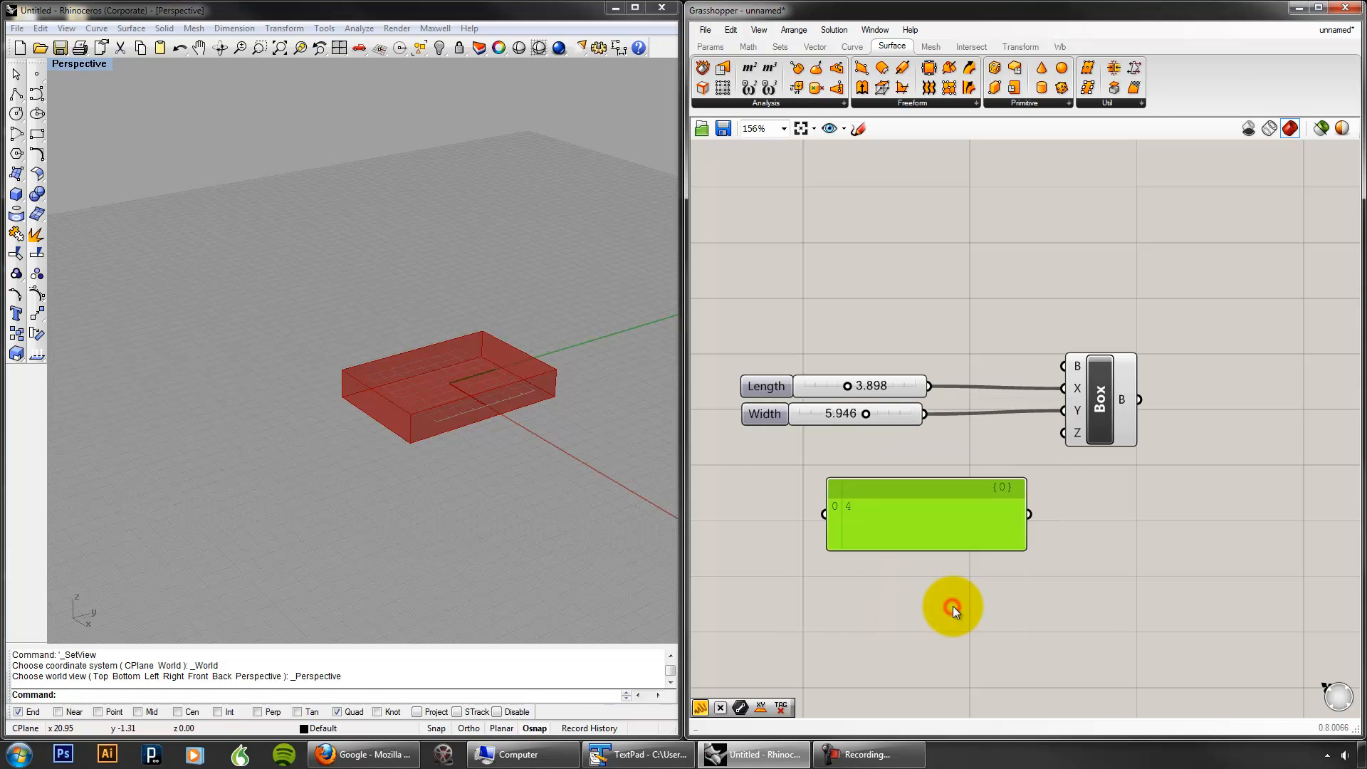
drag(1029, 526, 1062, 443)
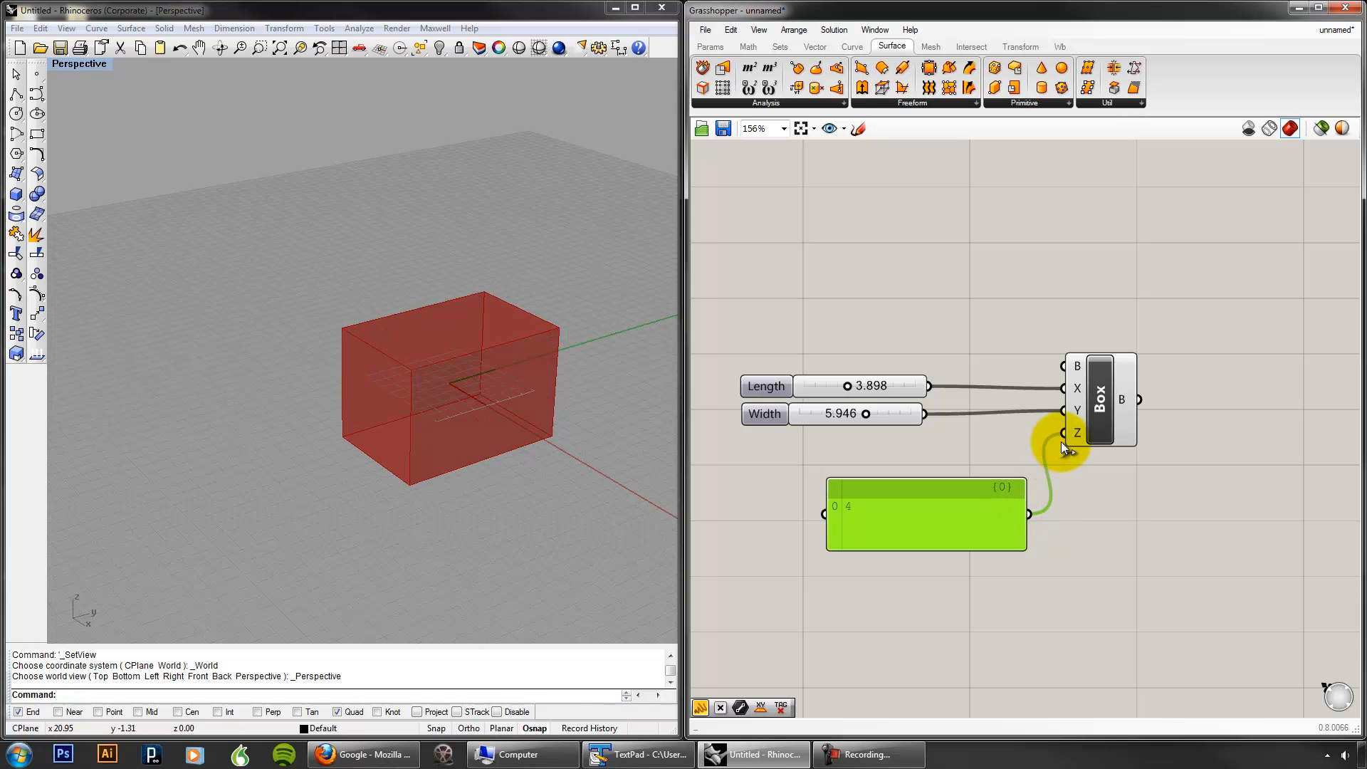
drag(996, 548, 997, 525)
right_drag(447, 431, 503, 403)
click(1053, 581)
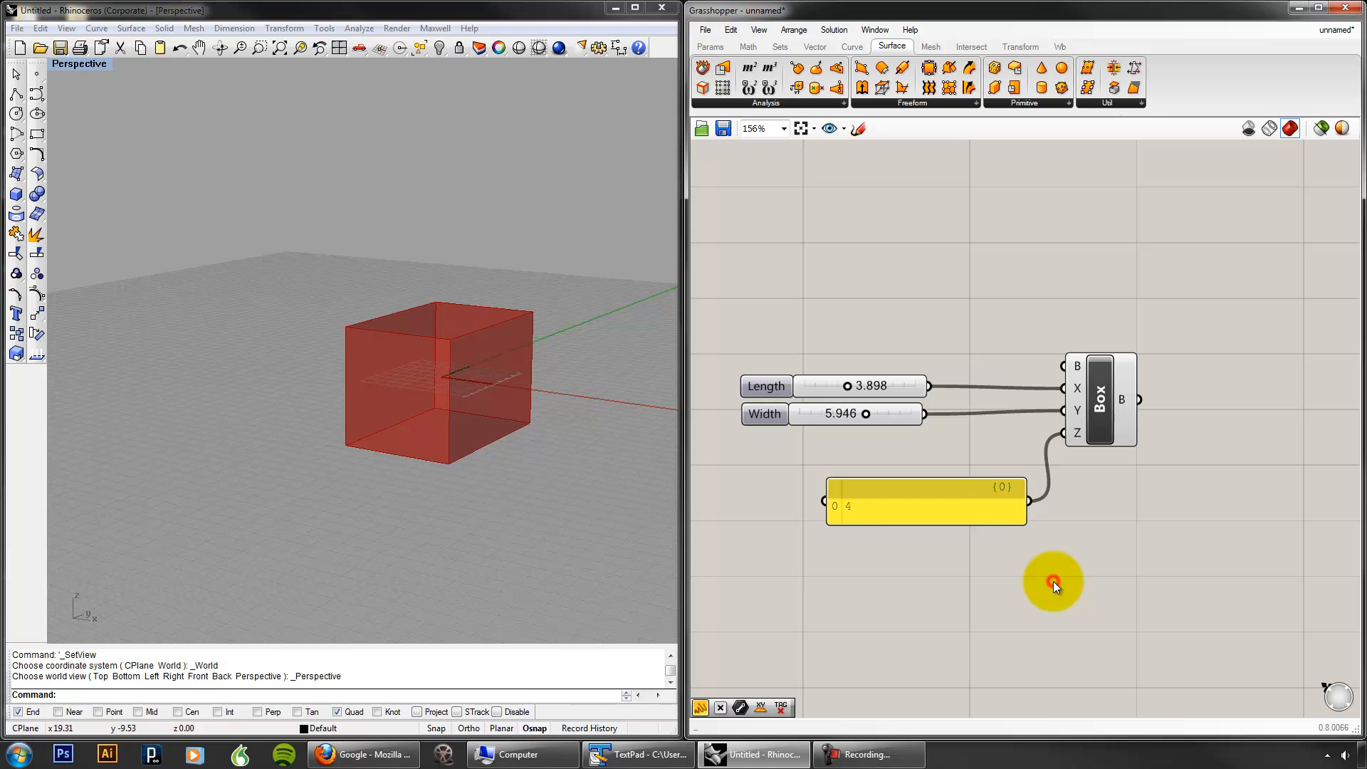
Step: Change the Panel's content to 7 and reduce the Panel's width
click(933, 510)
double_click(934, 510)
text(7)
click(994, 603)
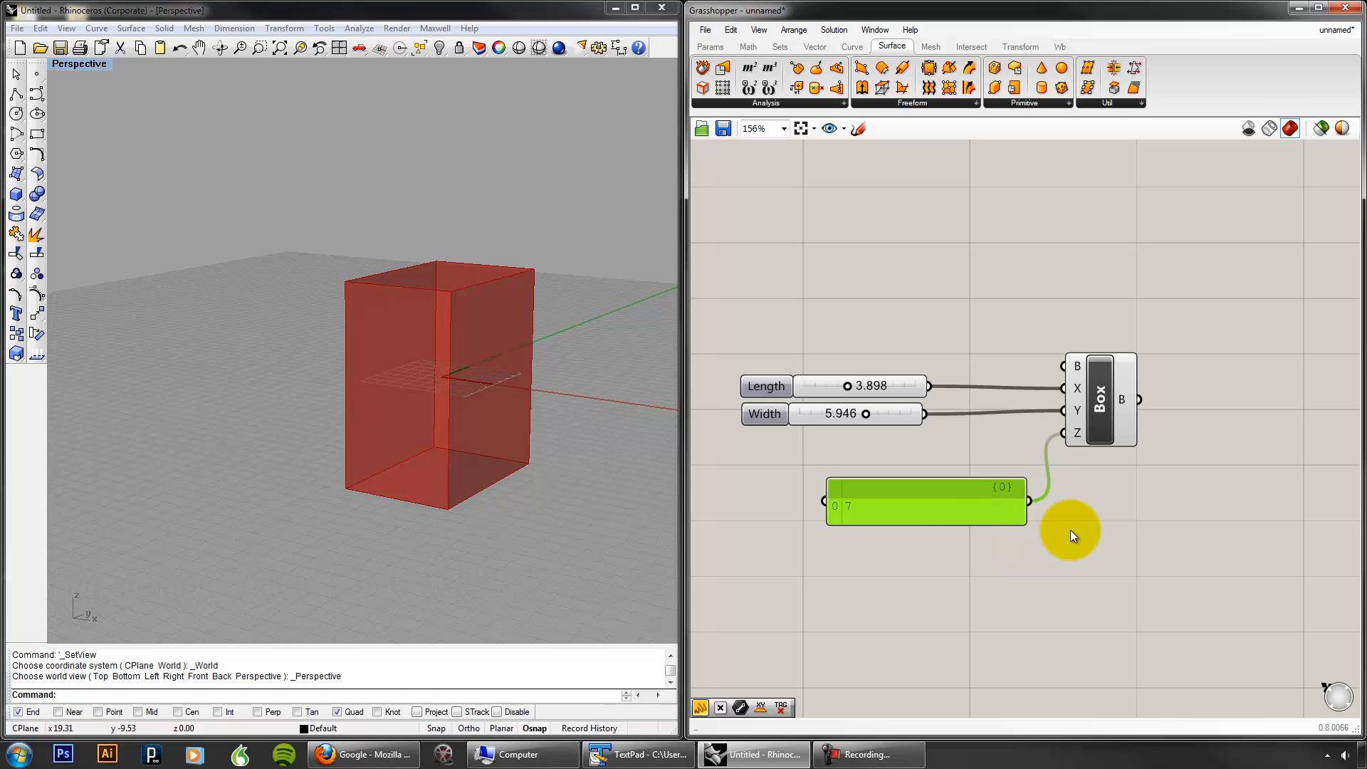
drag(1026, 522, 931, 523)
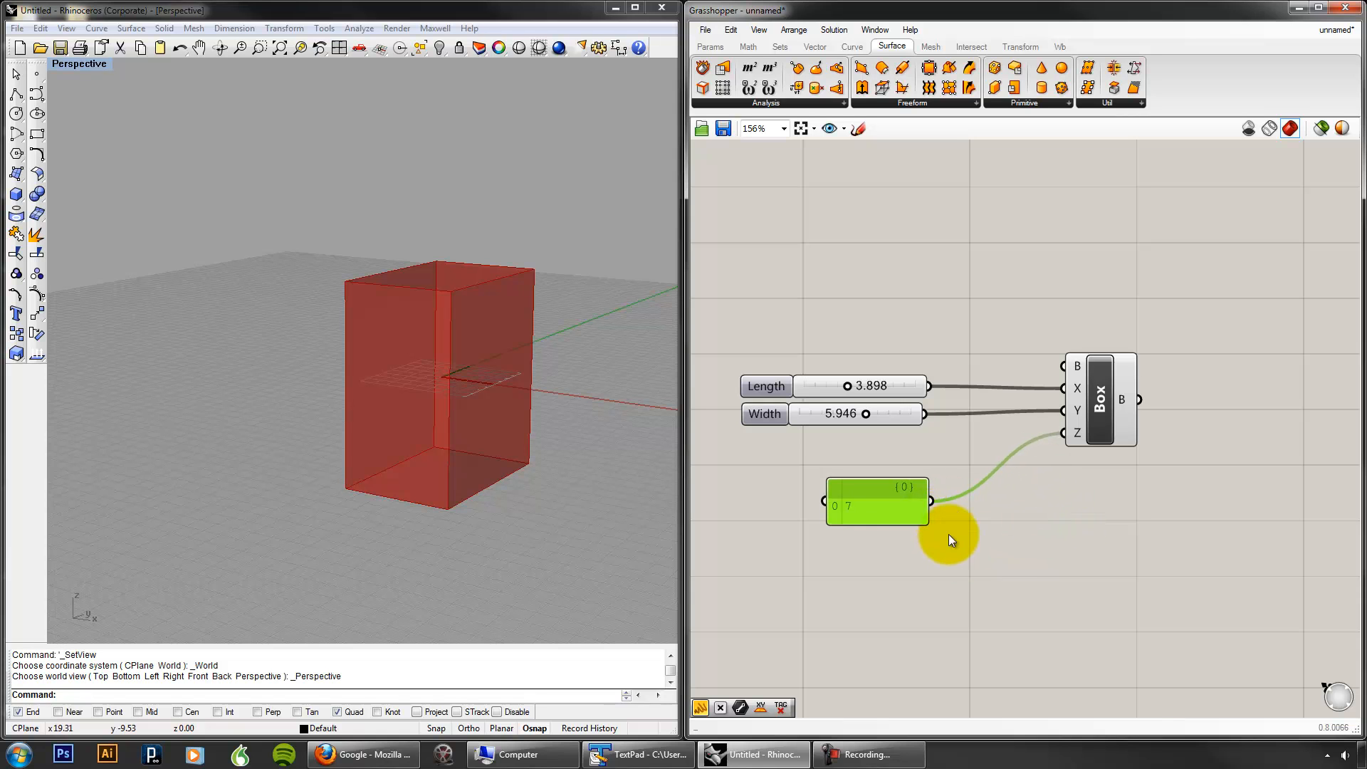
Step: Add a Number parameter below the Panel and delete it together with the Panel
click(984, 548)
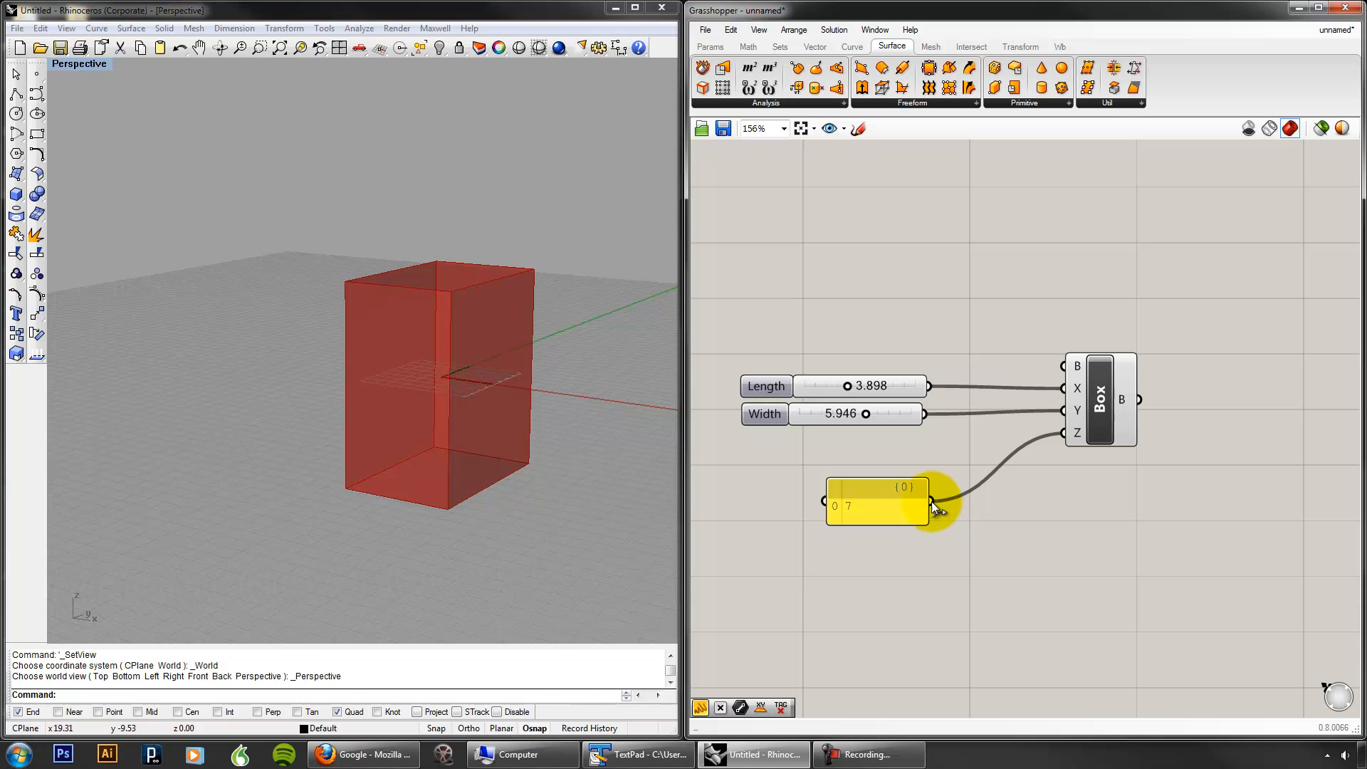
double_click(930, 571)
text(num)
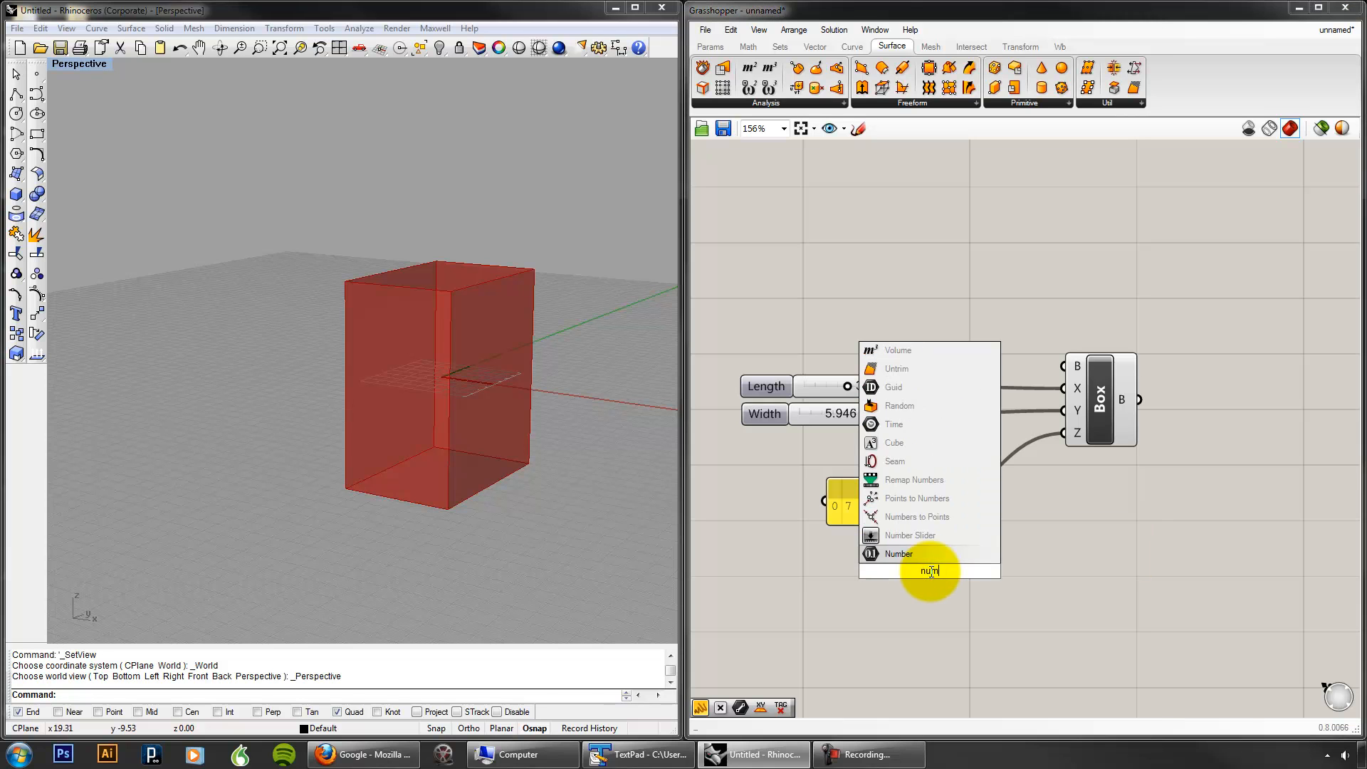
click(890, 549)
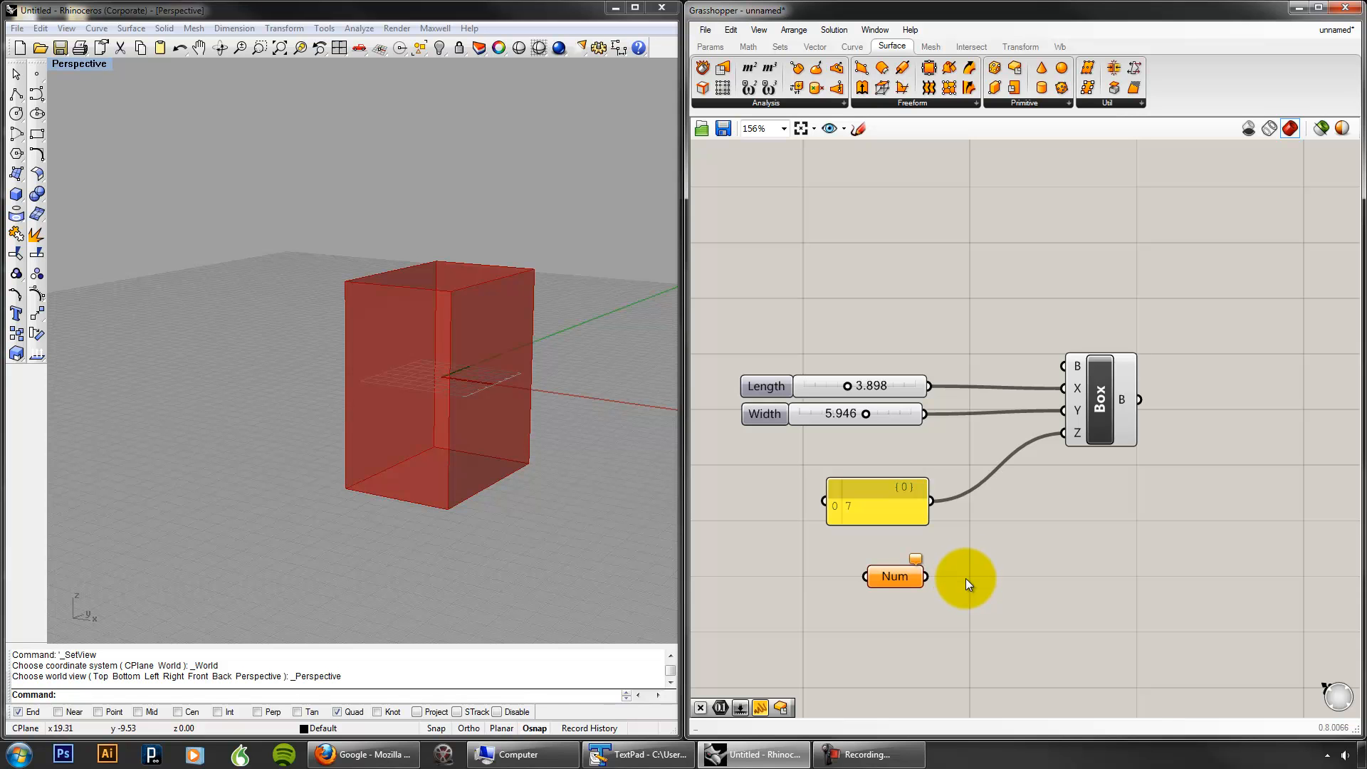
drag(966, 596, 822, 475)
key(Delete)
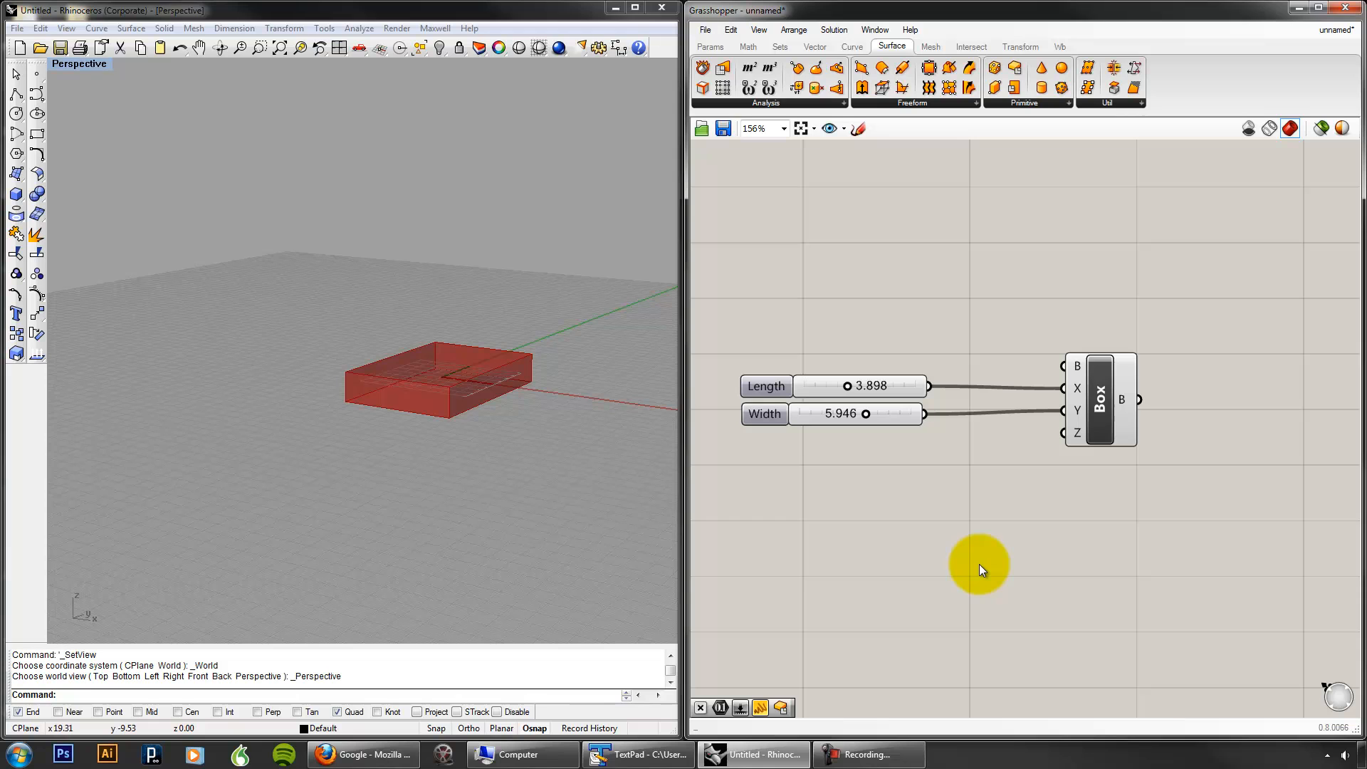
Step: Set the Box's Z input number to 6, and adjust Length to about 7.162 and Width to about 6.138
right_click(1077, 436)
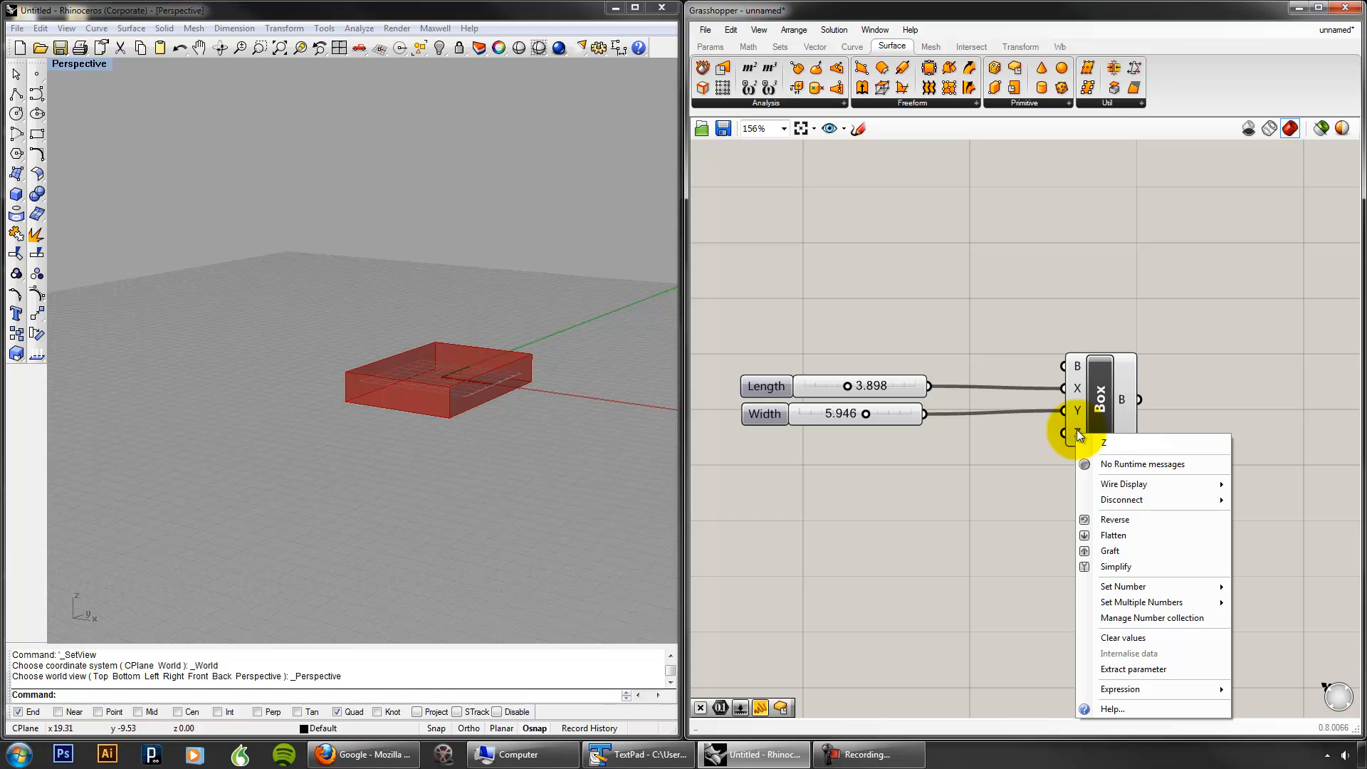
mouse_move(1133, 586)
drag(1020, 586, 894, 576)
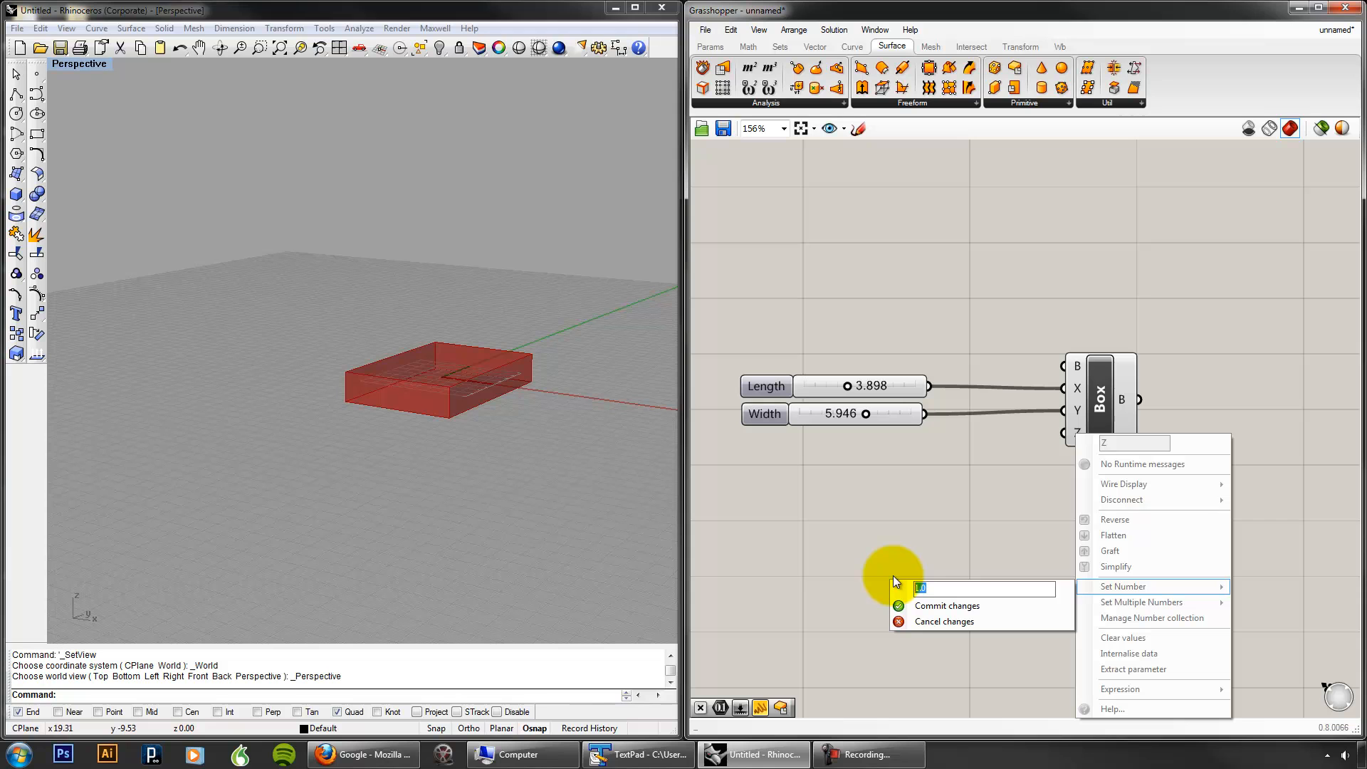
text(6)
click(924, 599)
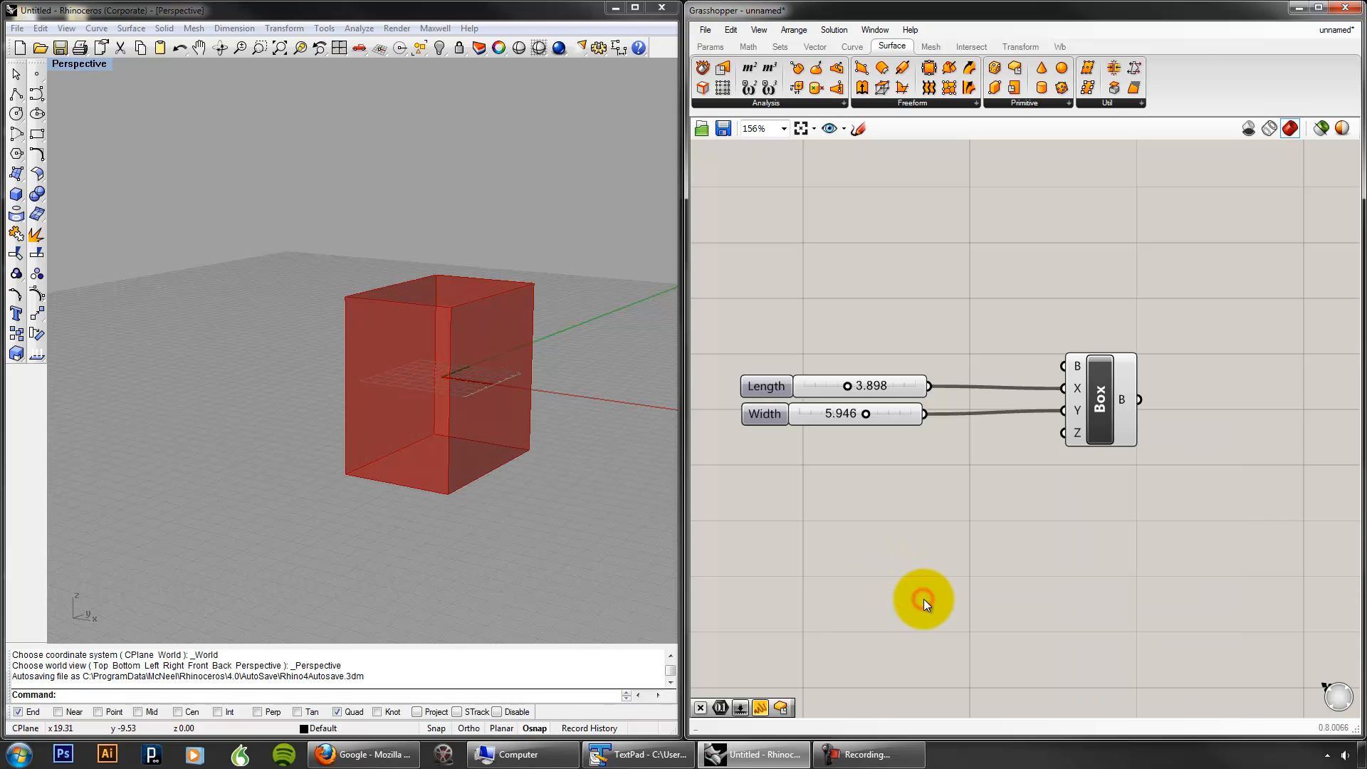
drag(864, 416, 884, 385)
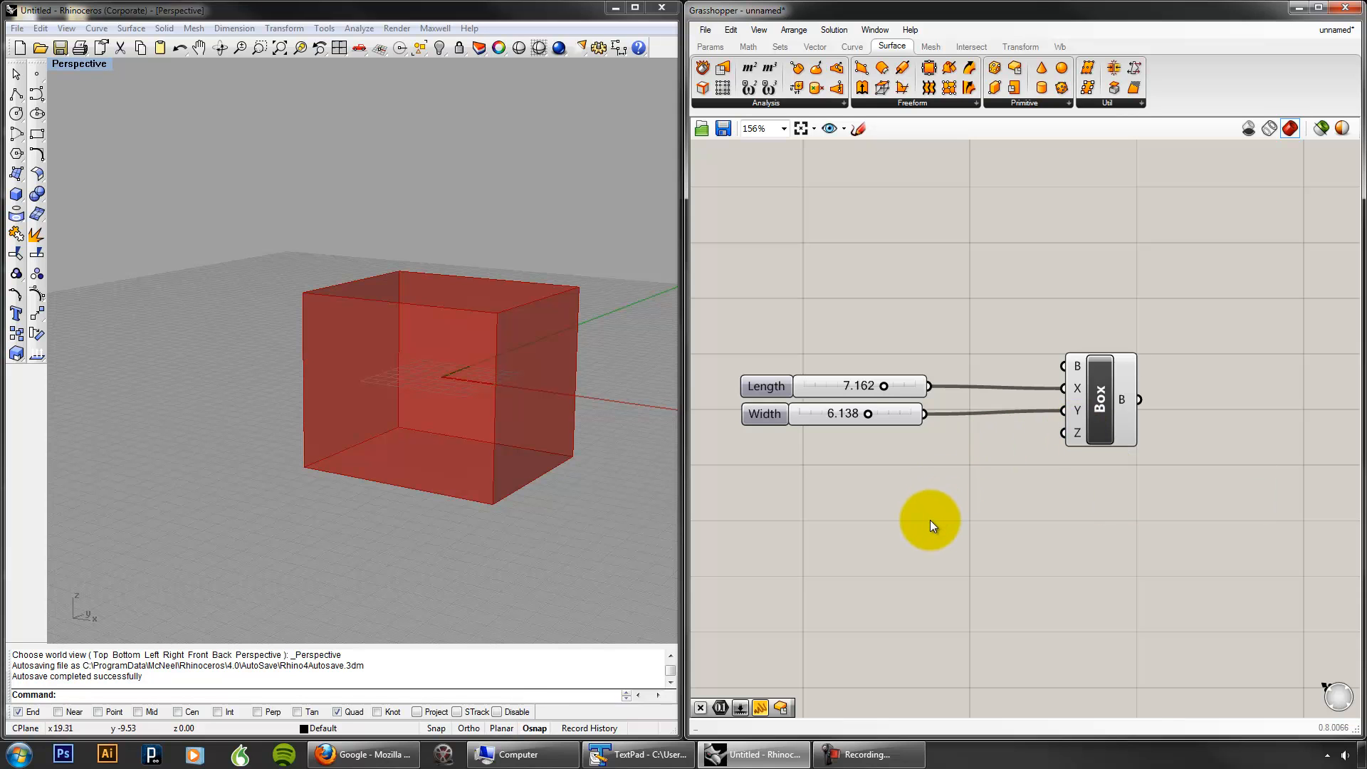
double_click(929, 520)
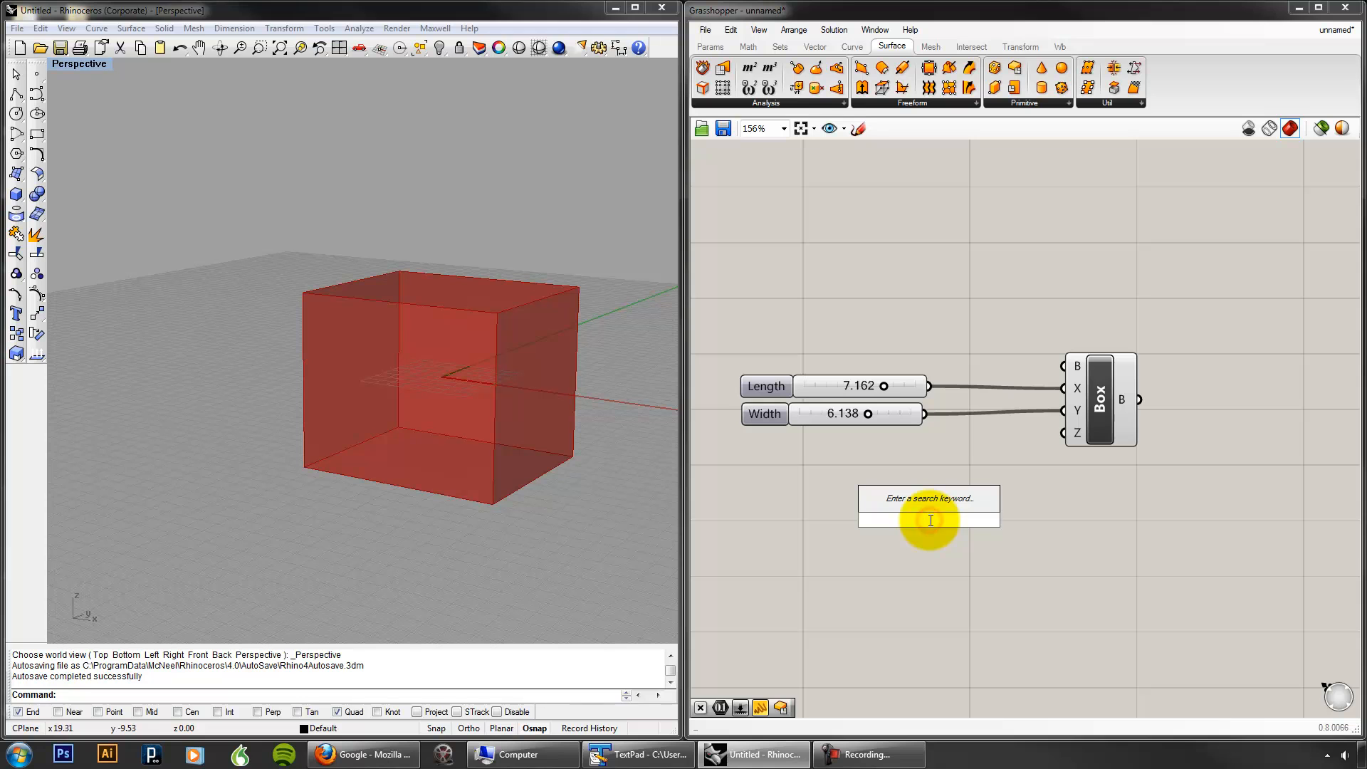
text(num)
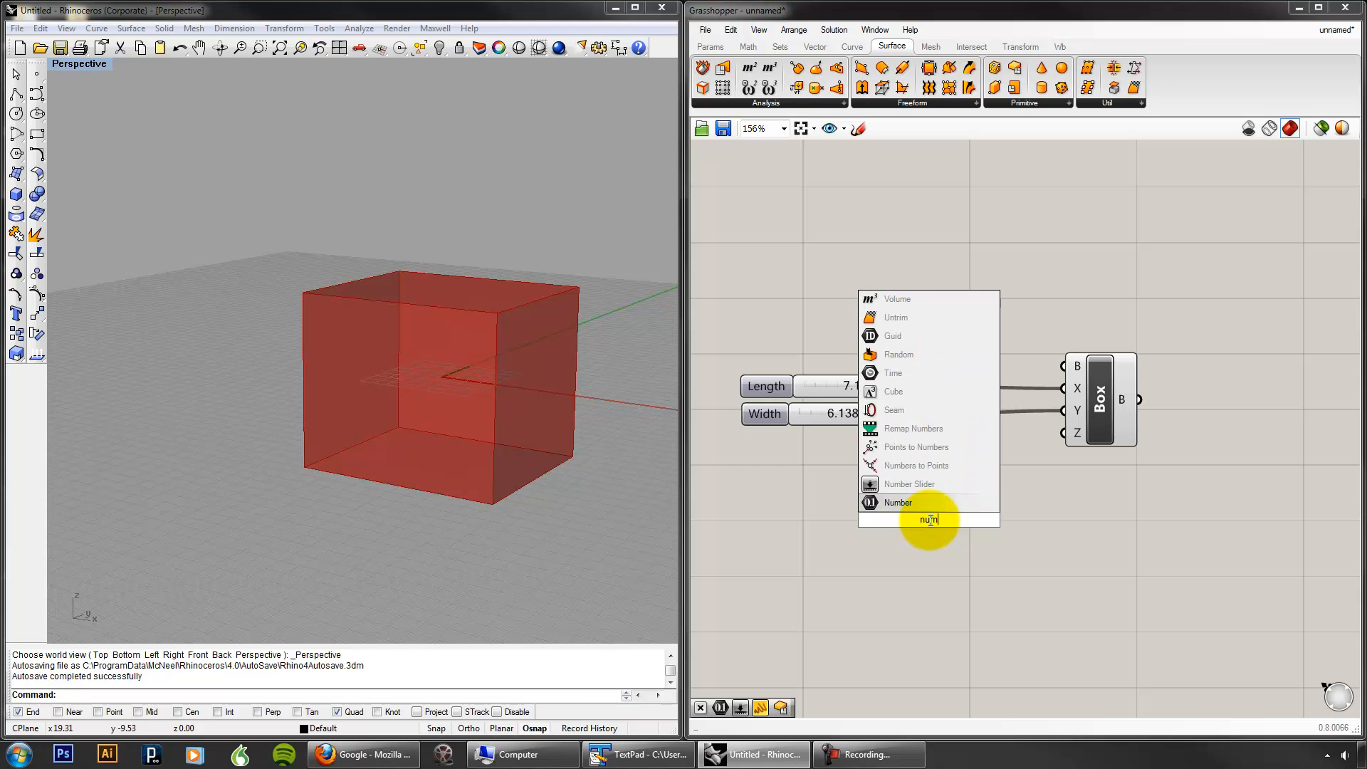
click(921, 492)
click(940, 519)
key(Delete)
Step: Add a Number parameter below the Width slider, rename it 6.0 and commit a stored number for it
double_click(941, 517)
text(num)
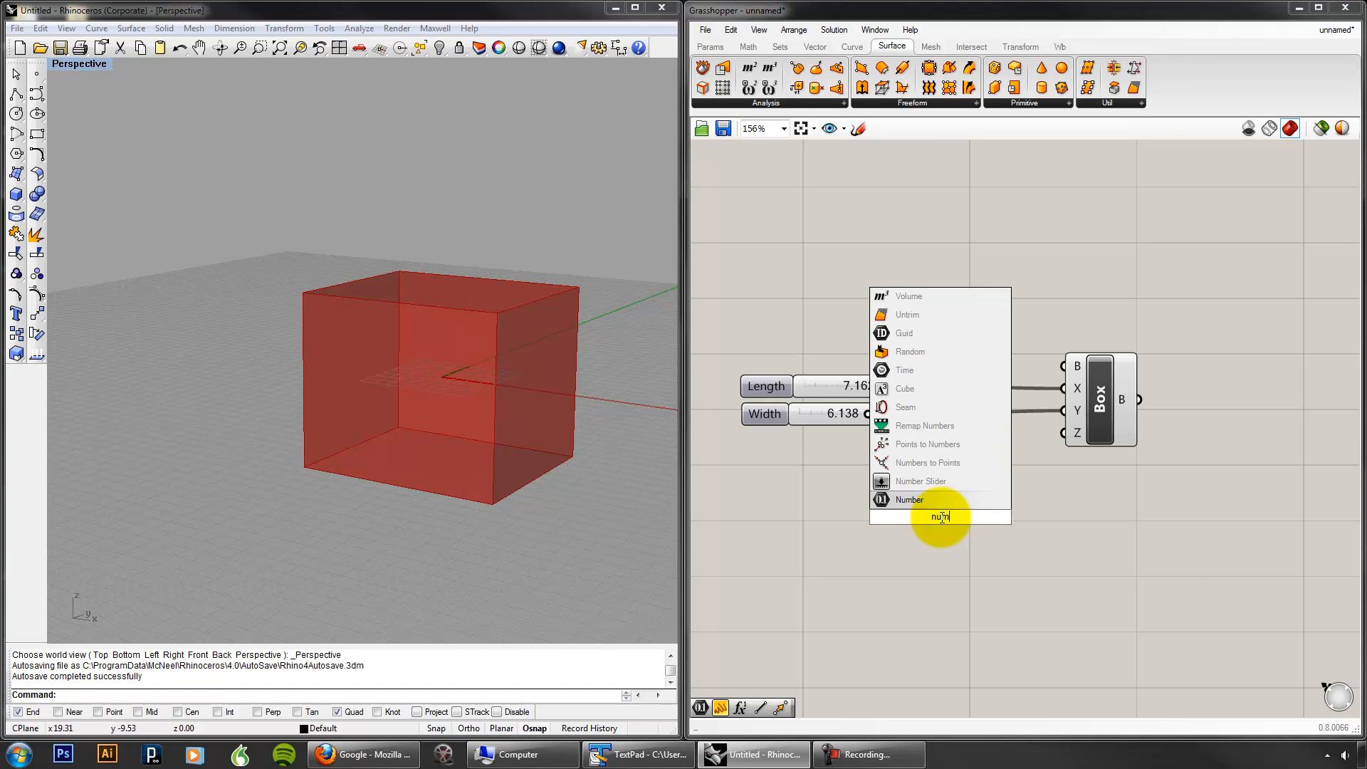
click(927, 501)
right_click(931, 511)
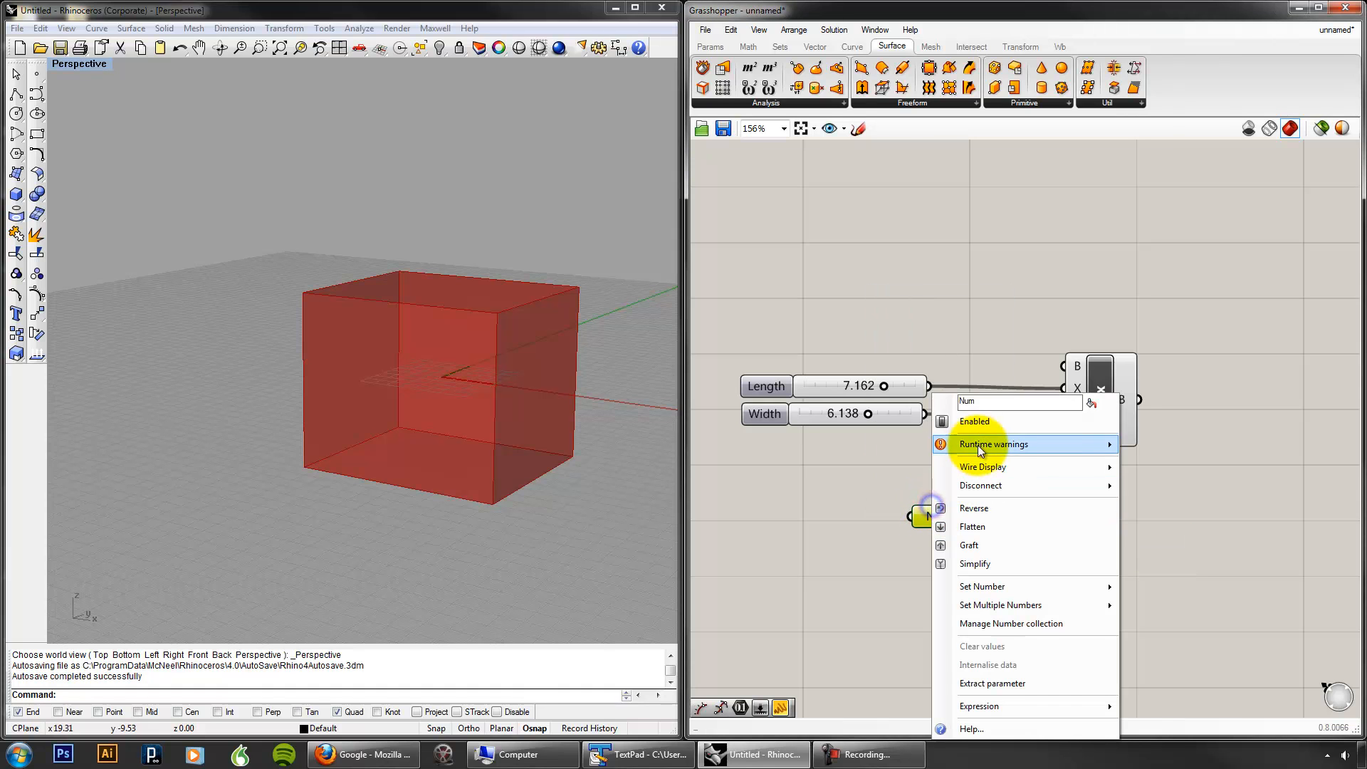
text(6.0)
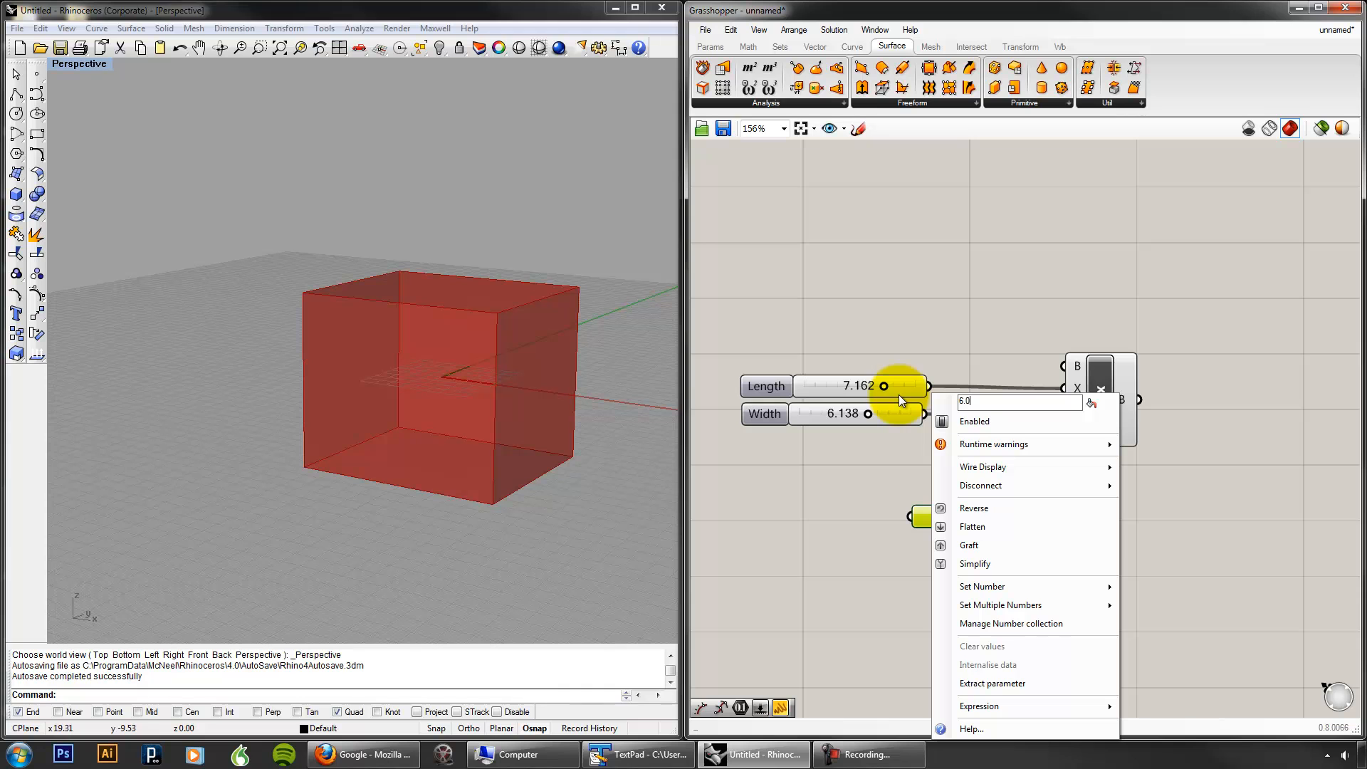
mouse_move(1003, 587)
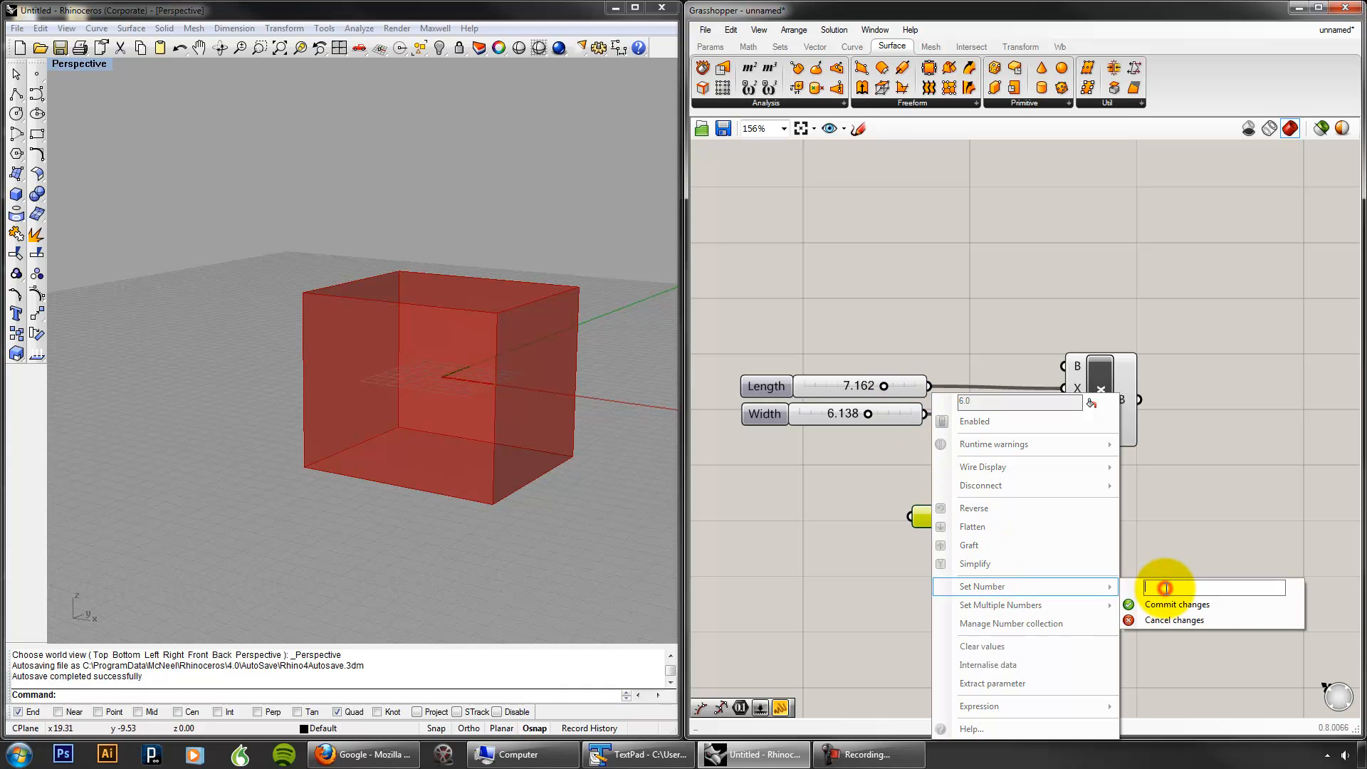
click(1174, 604)
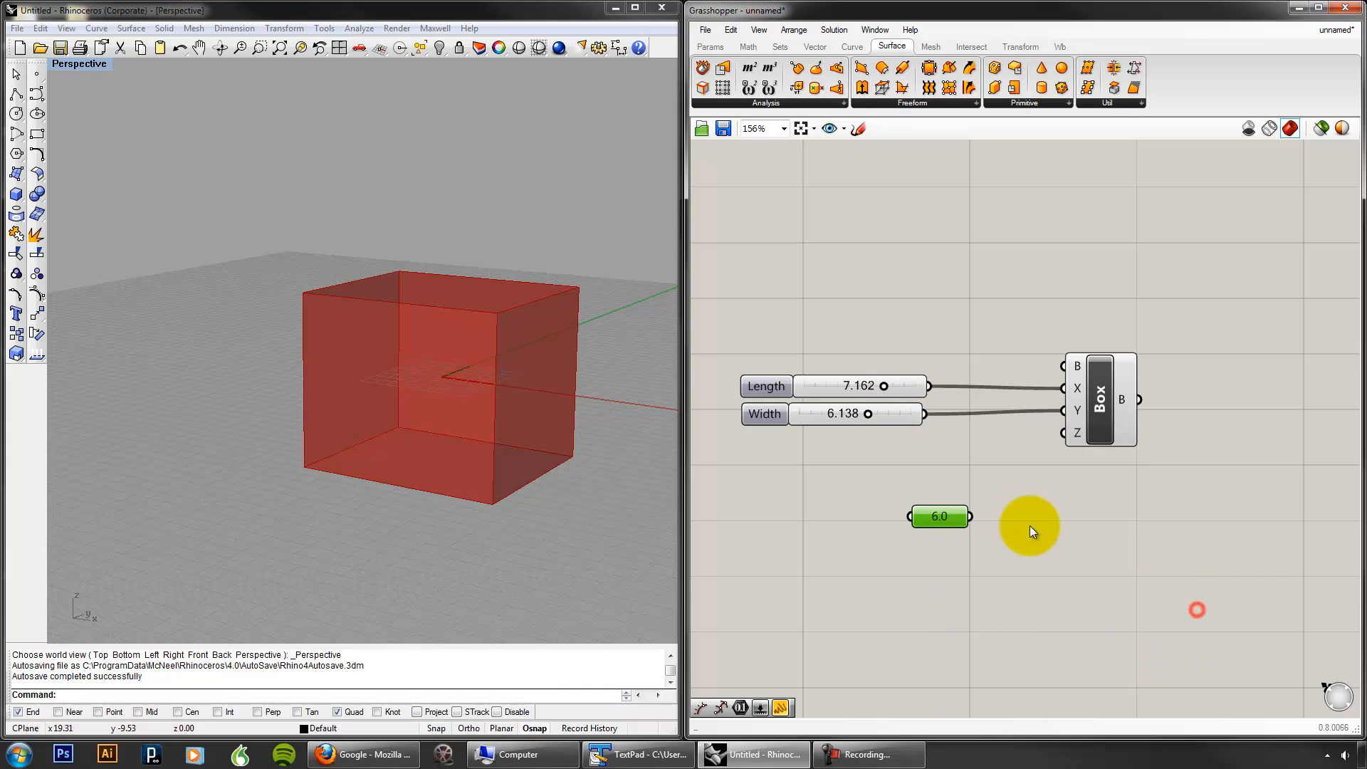
Step: Connect the 6.0 parameter's output to the Box's Z input
drag(974, 516, 1064, 433)
click(1177, 534)
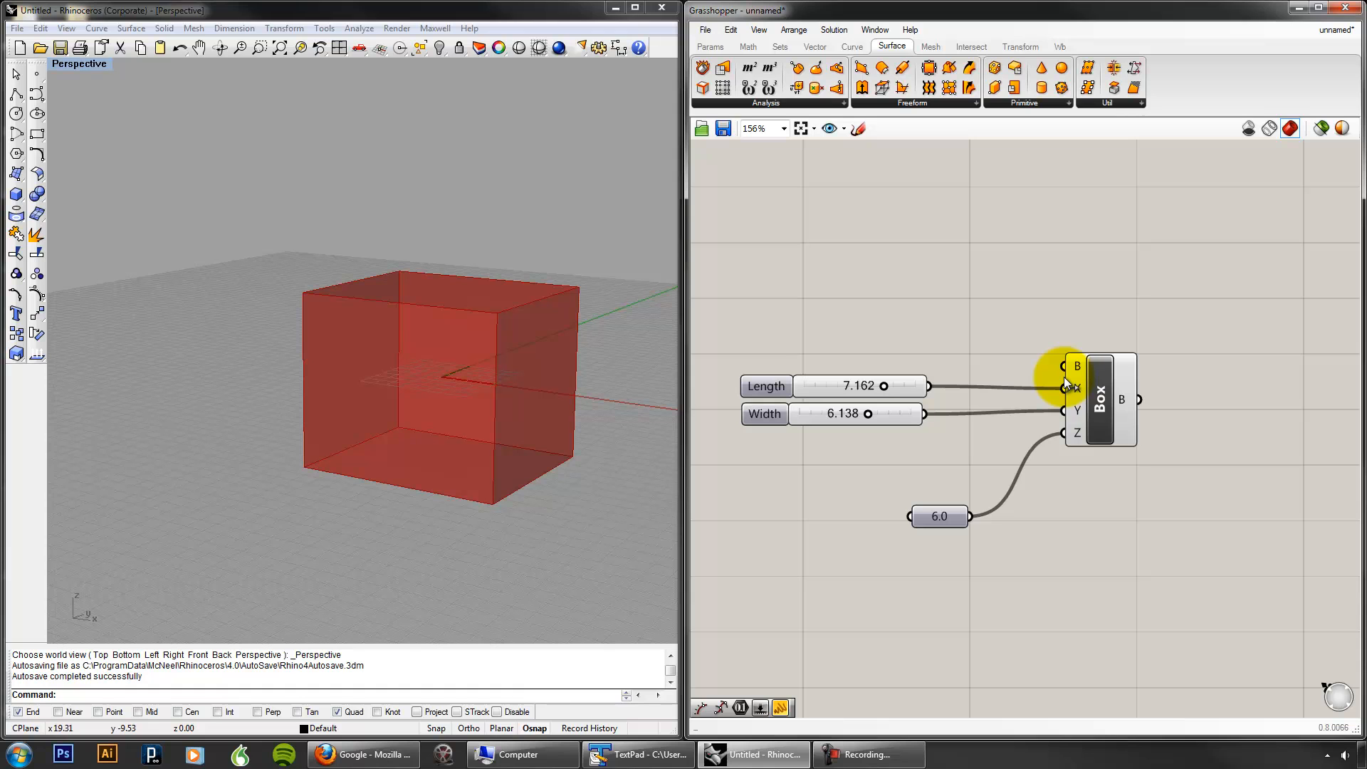
drag(1062, 334, 1146, 472)
click(1147, 473)
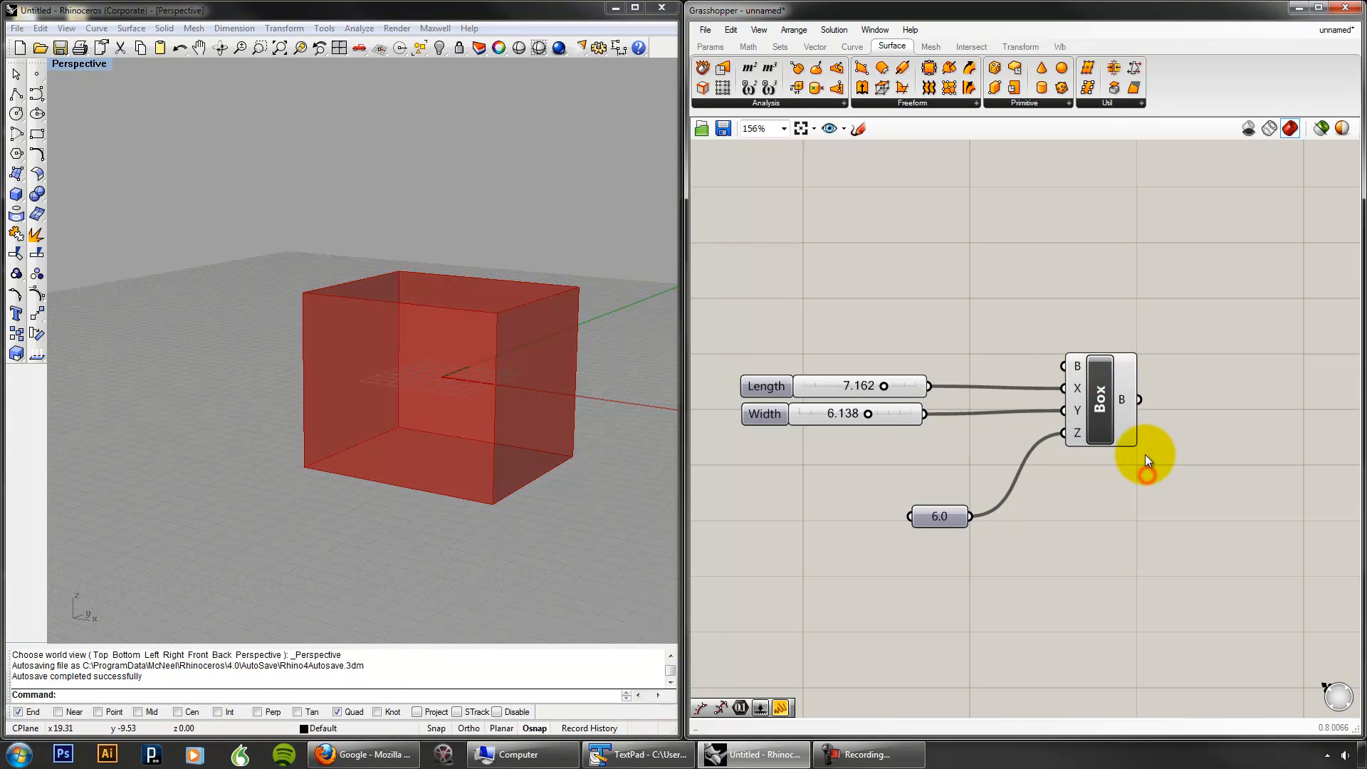
Step: Check the options of the Box's Z input and move the Box component slightly farther from the sliders
right_click(1074, 433)
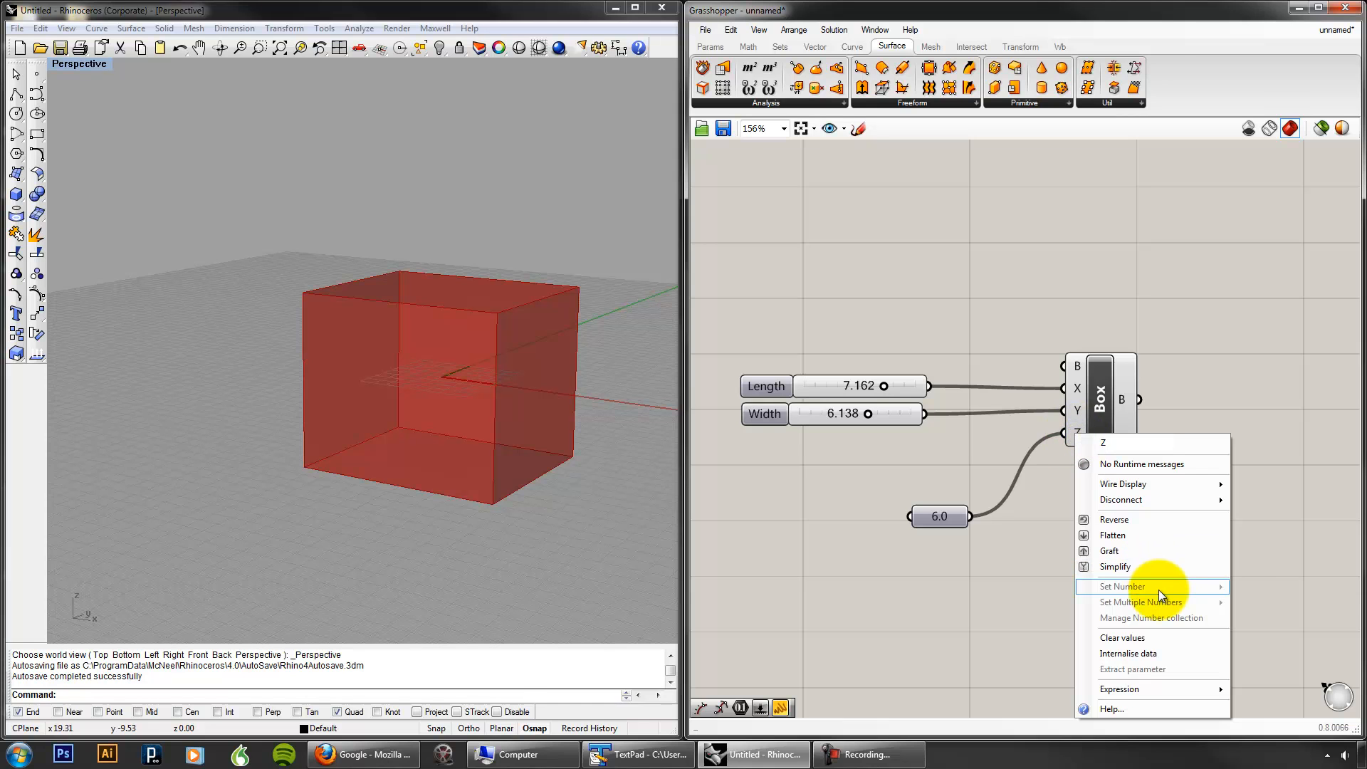
click(1295, 568)
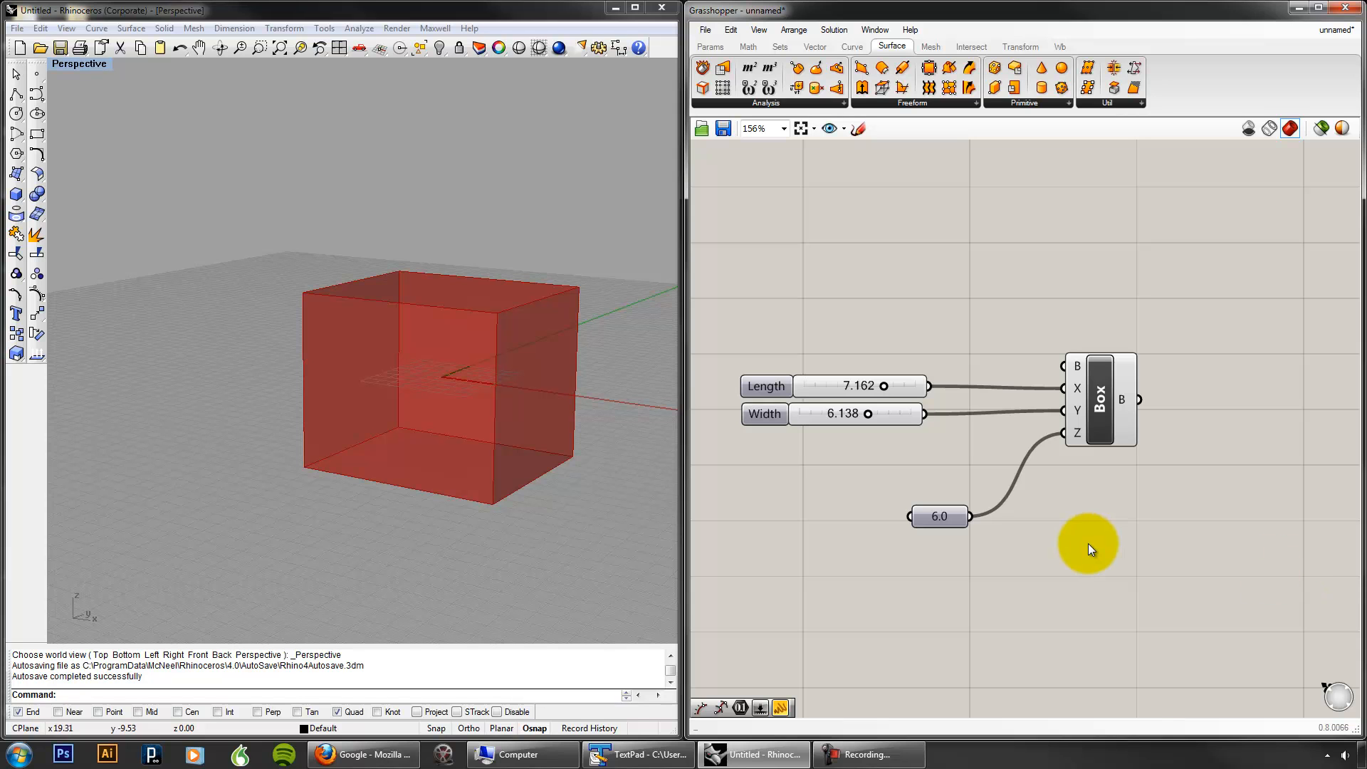
drag(1098, 434, 1117, 432)
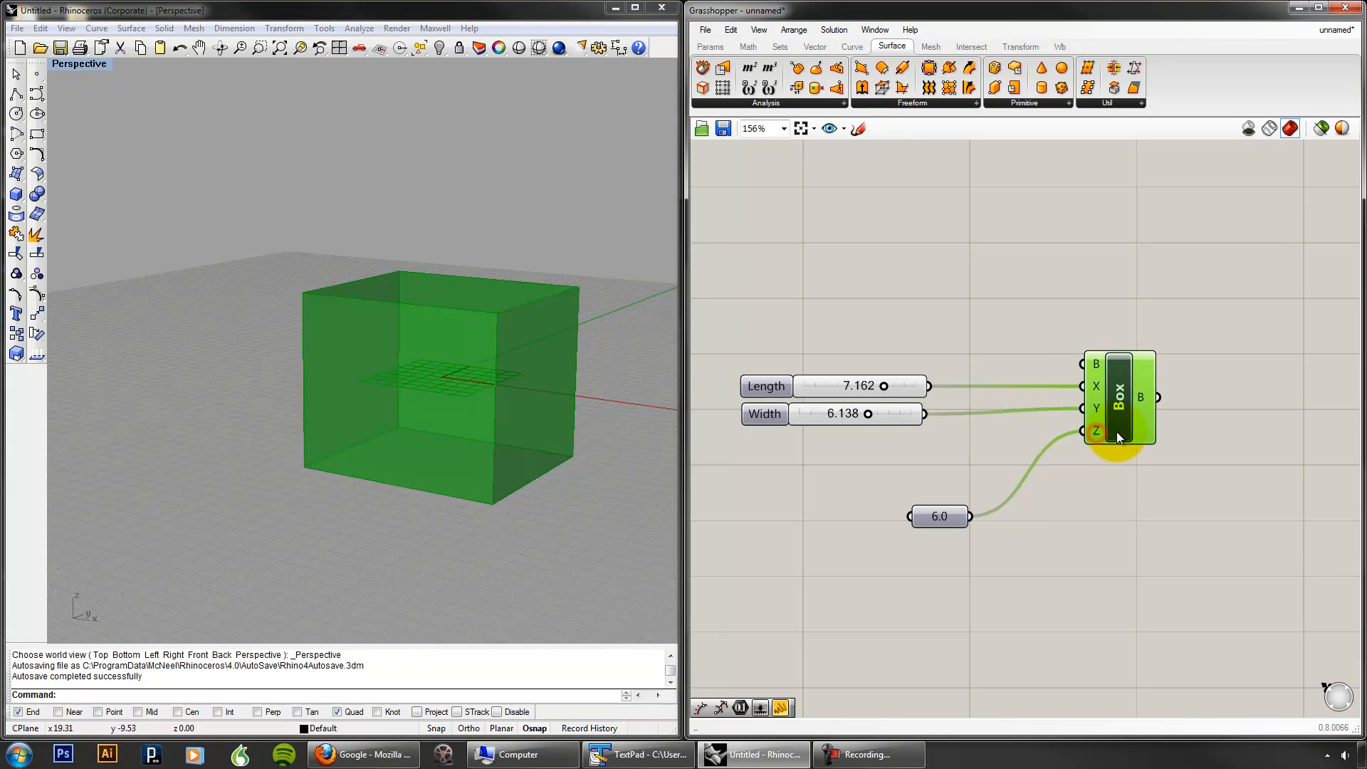
click(1157, 494)
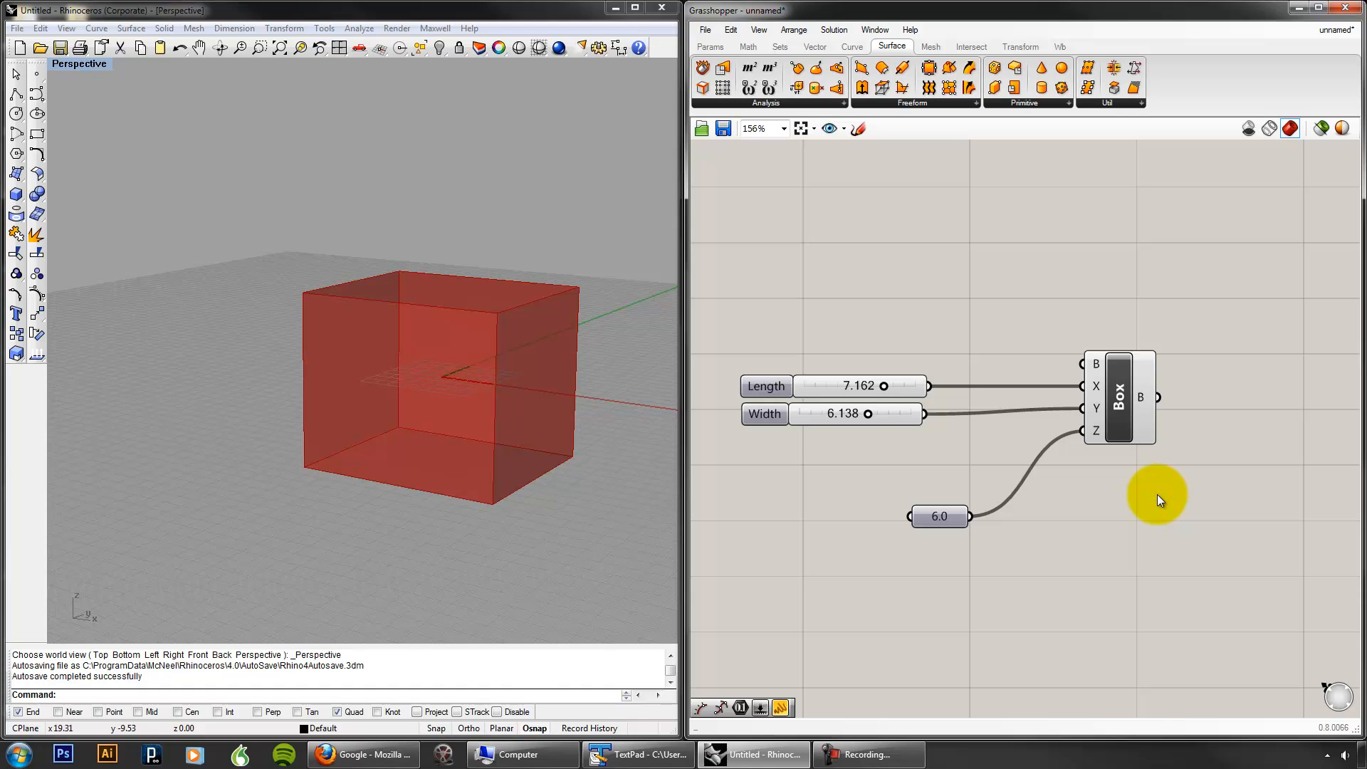
Step: Connect the 6.0 parameter to the Box's Y input in place of Width, and set Length to about 5.306
drag(972, 517, 1082, 408)
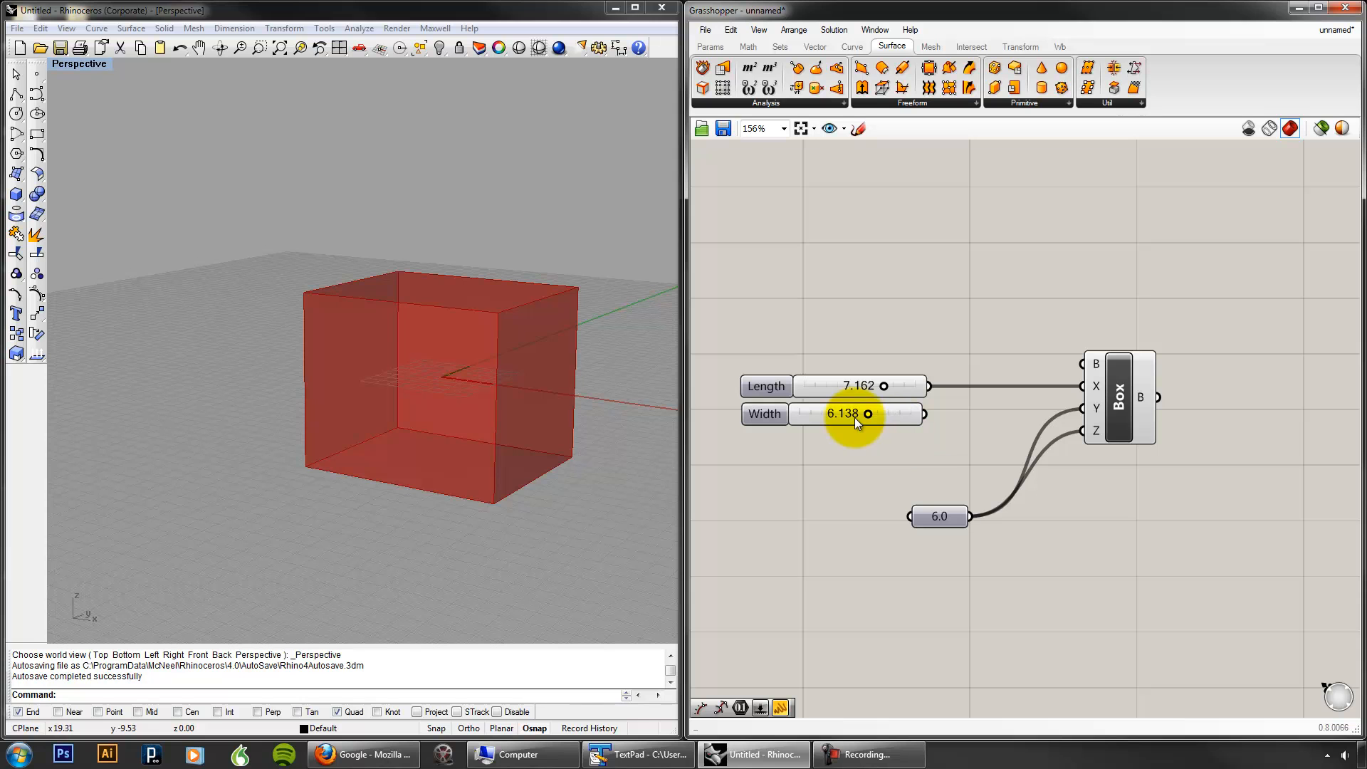
mouse_move(884, 385)
mouse_down()
mouse_move(817, 385)
mouse_move(895, 389)
mouse_up()
right_drag(479, 348, 459, 438)
mouse_move(889, 388)
mouse_down()
mouse_move(836, 388)
mouse_move(863, 385)
mouse_up()
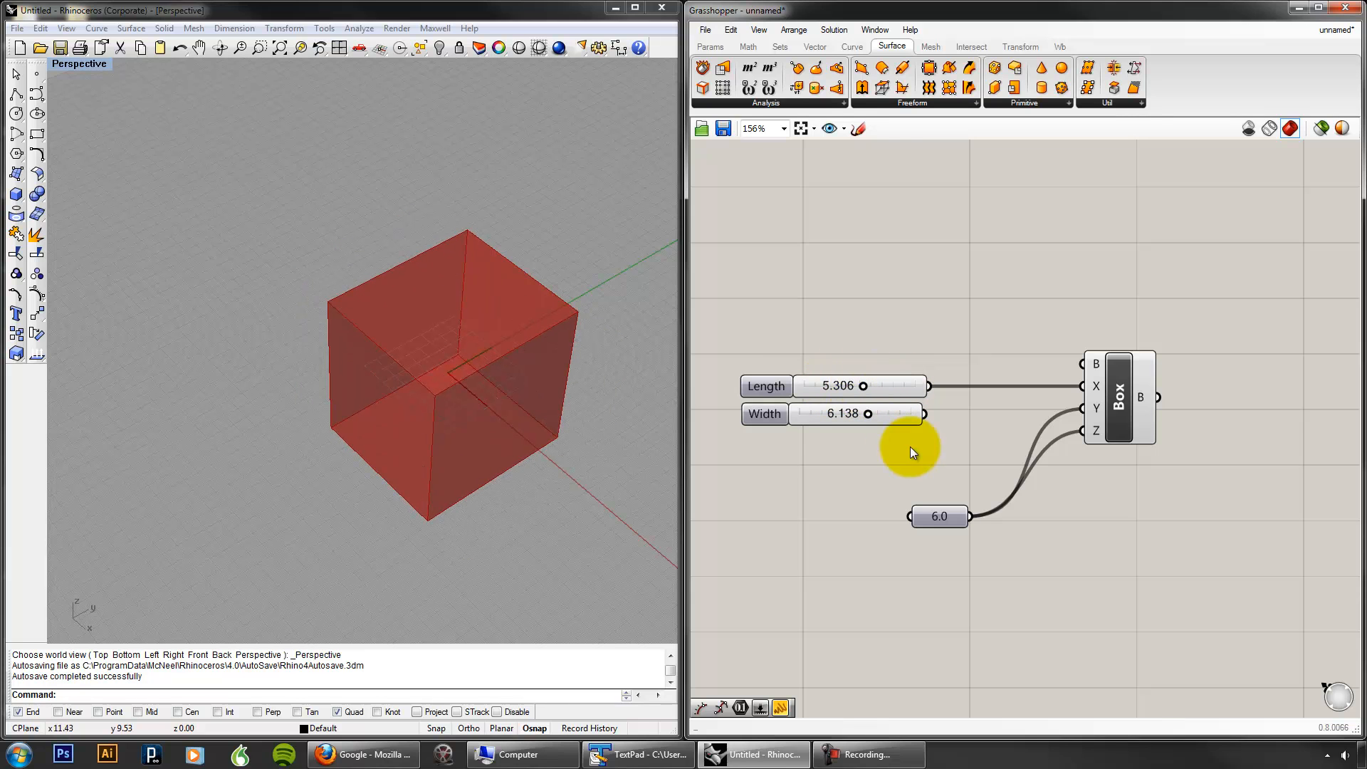
Step: Connect the 6.0 parameter to the Box's X input as well and move the parameter between the sliders and the Box
drag(969, 515, 1081, 386)
right_drag(460, 432, 570, 399)
drag(929, 514, 1004, 413)
click(923, 327)
right_drag(505, 348, 469, 389)
click(1058, 409)
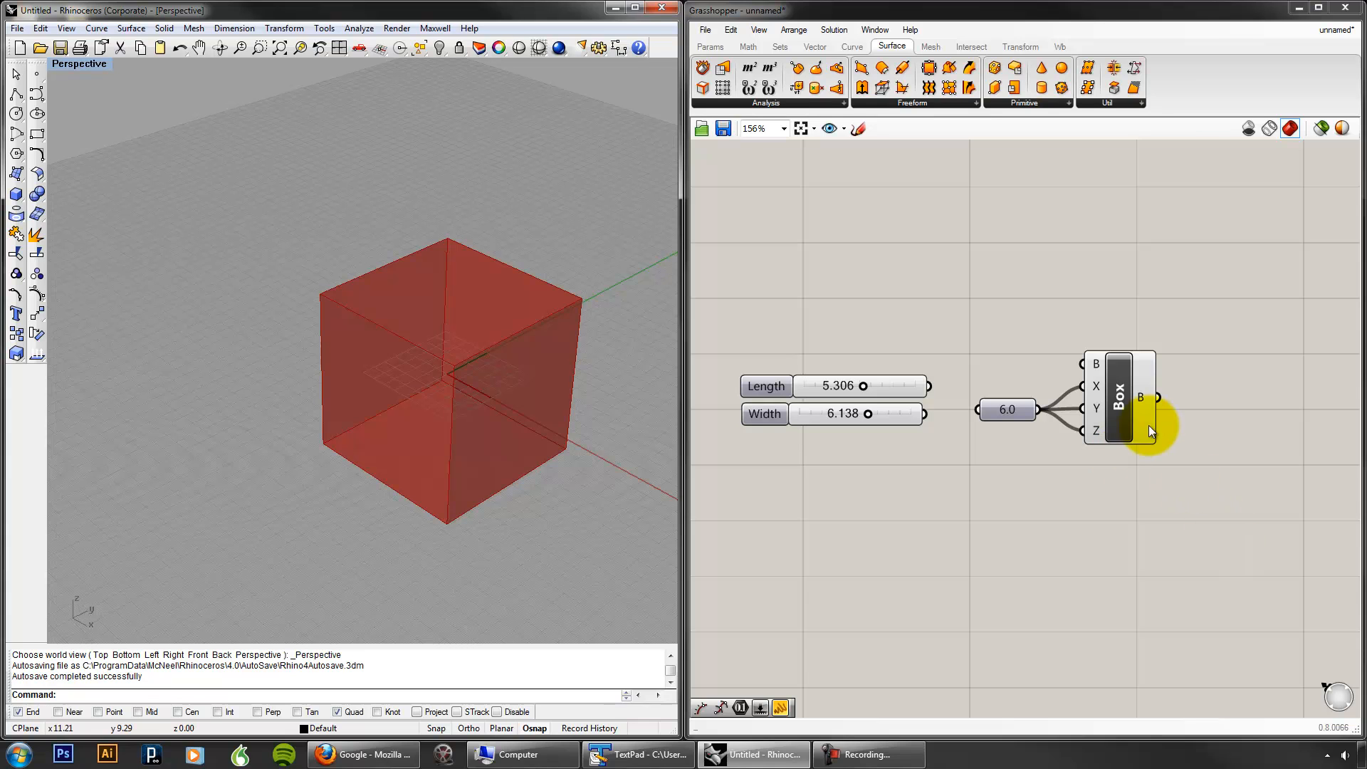
click(1180, 509)
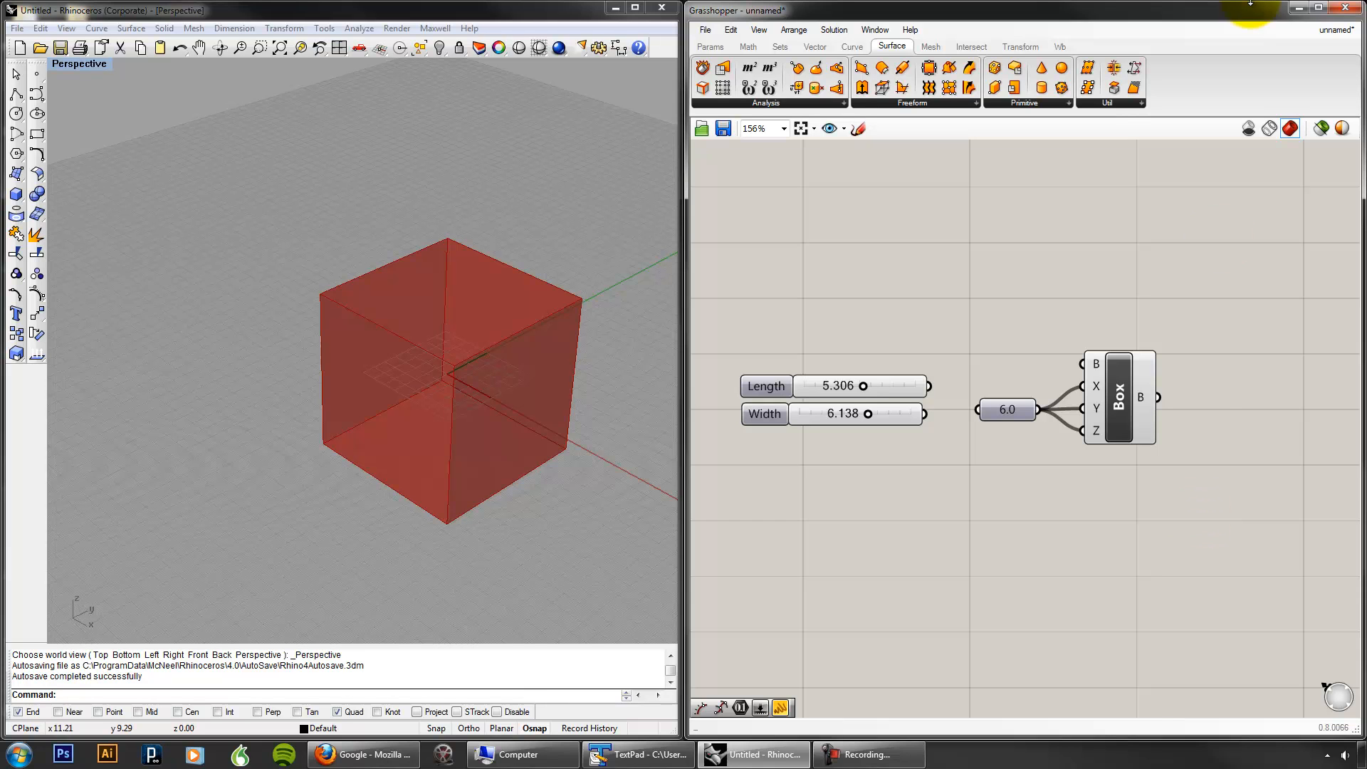
Step: Delete the 6.0 parameter and the Length and Width sliders, and move the Box component into their former place
drag(1118, 388, 1129, 390)
click(1172, 309)
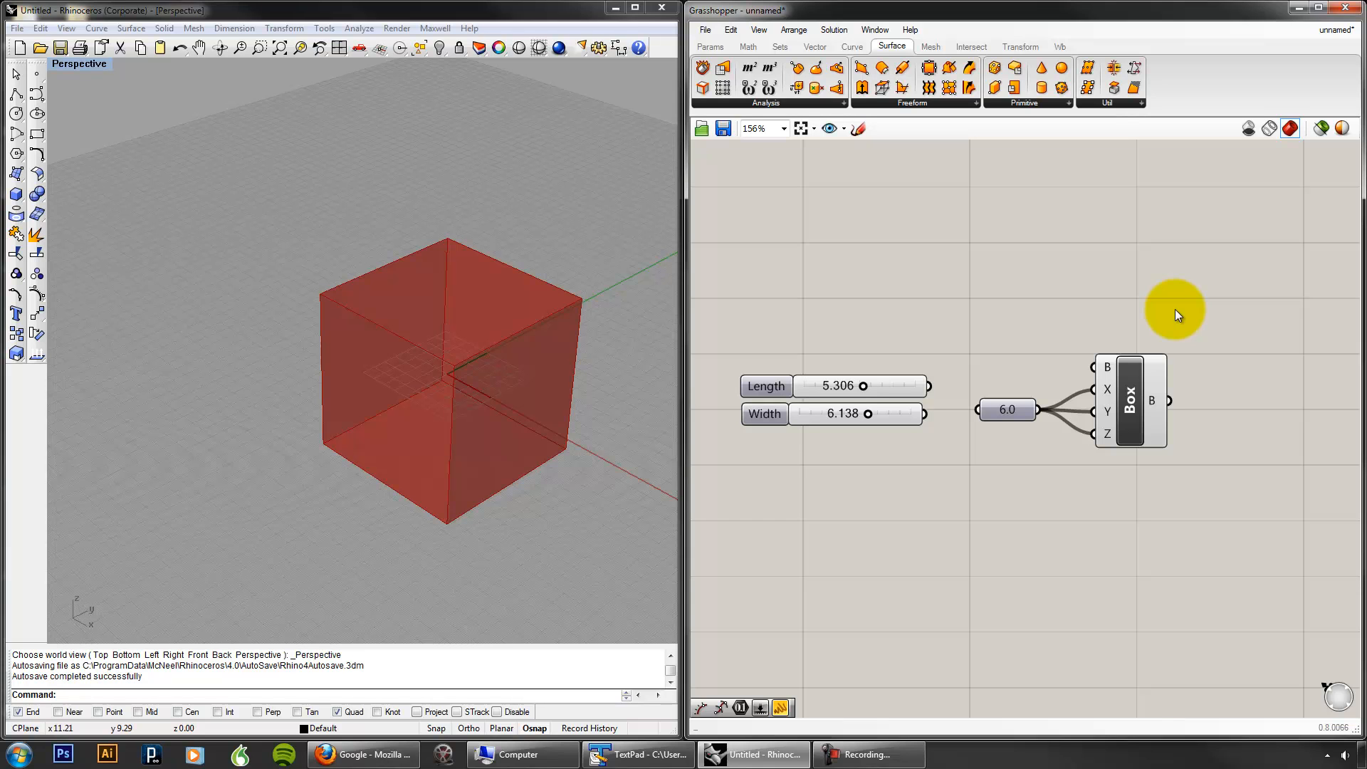
drag(1068, 459, 1005, 390)
key(Delete)
drag(972, 458, 869, 347)
key(Delete)
drag(1132, 386, 887, 390)
click(1030, 391)
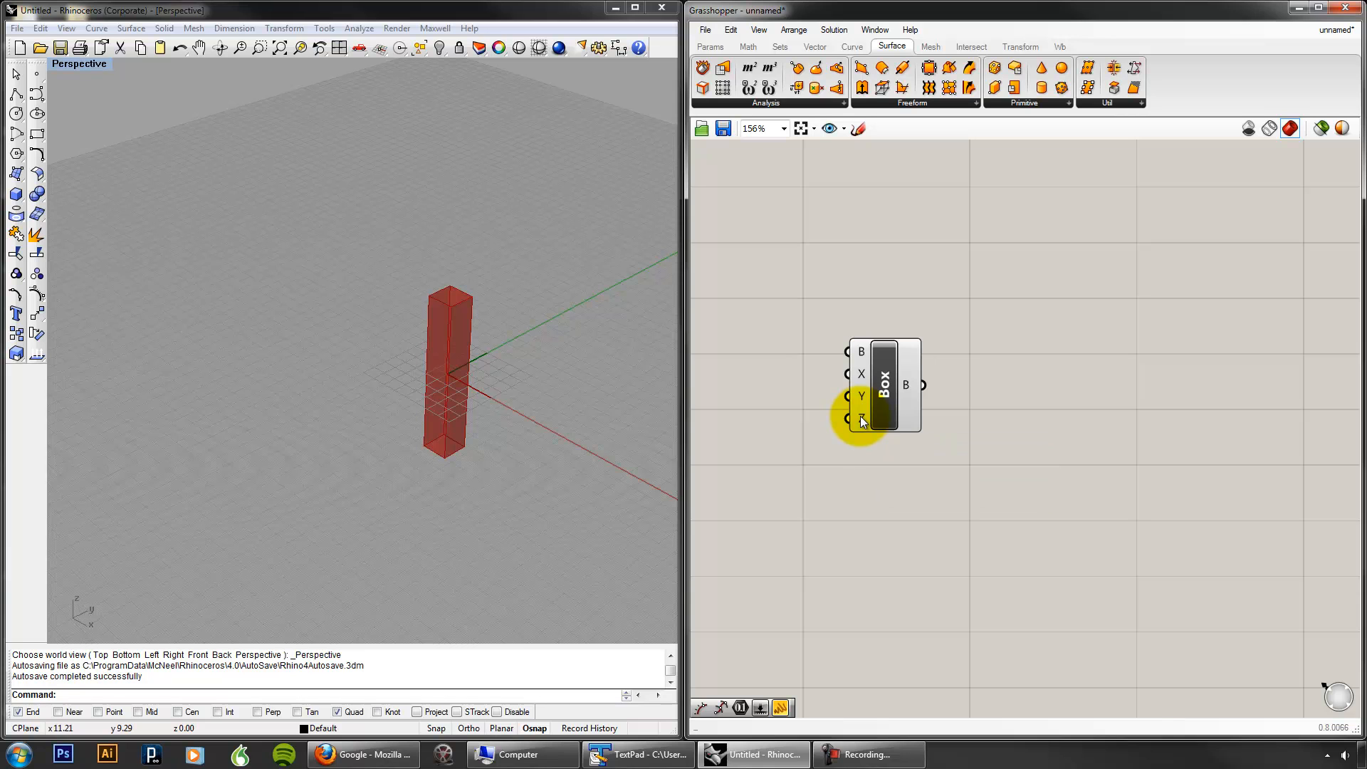
Step: Try to set the number of the Box's Z input to 1
right_drag(518, 418, 451, 383)
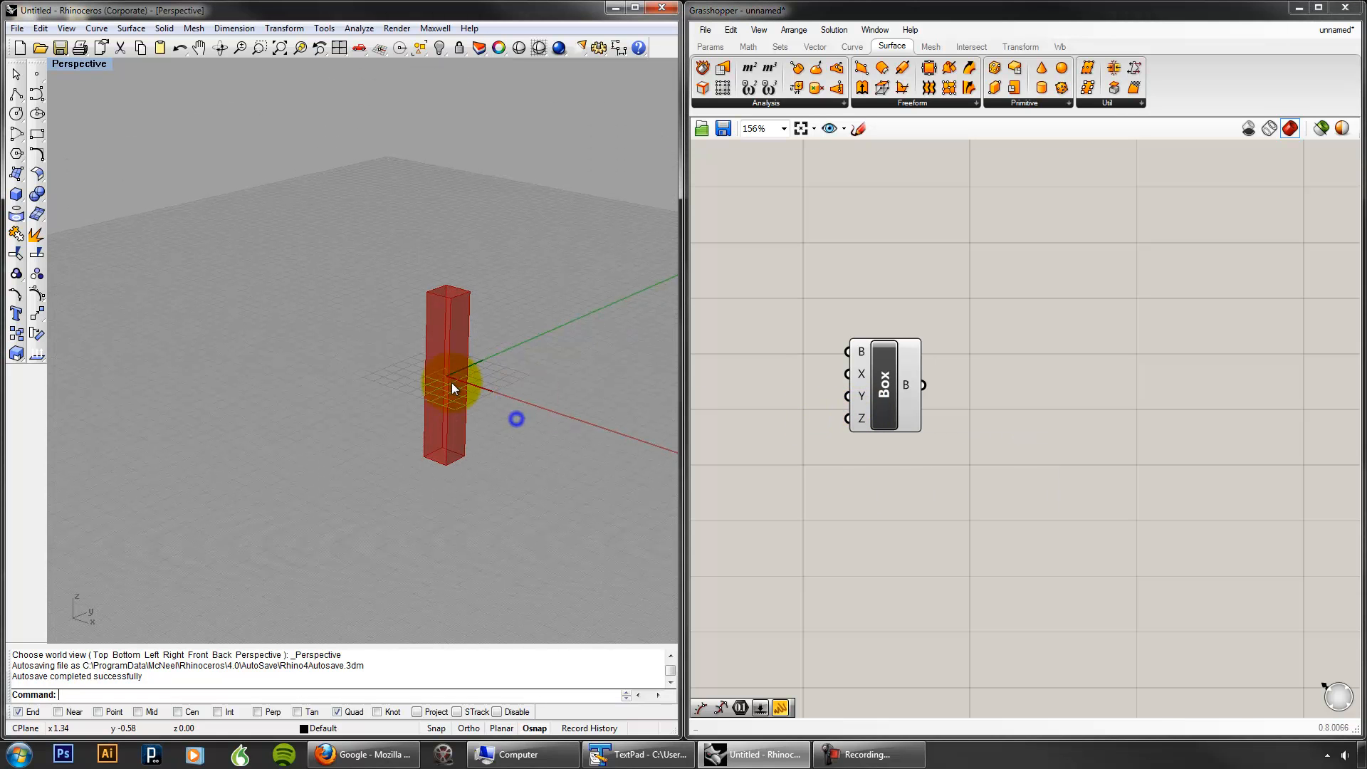
right_click(863, 420)
mouse_move(947, 572)
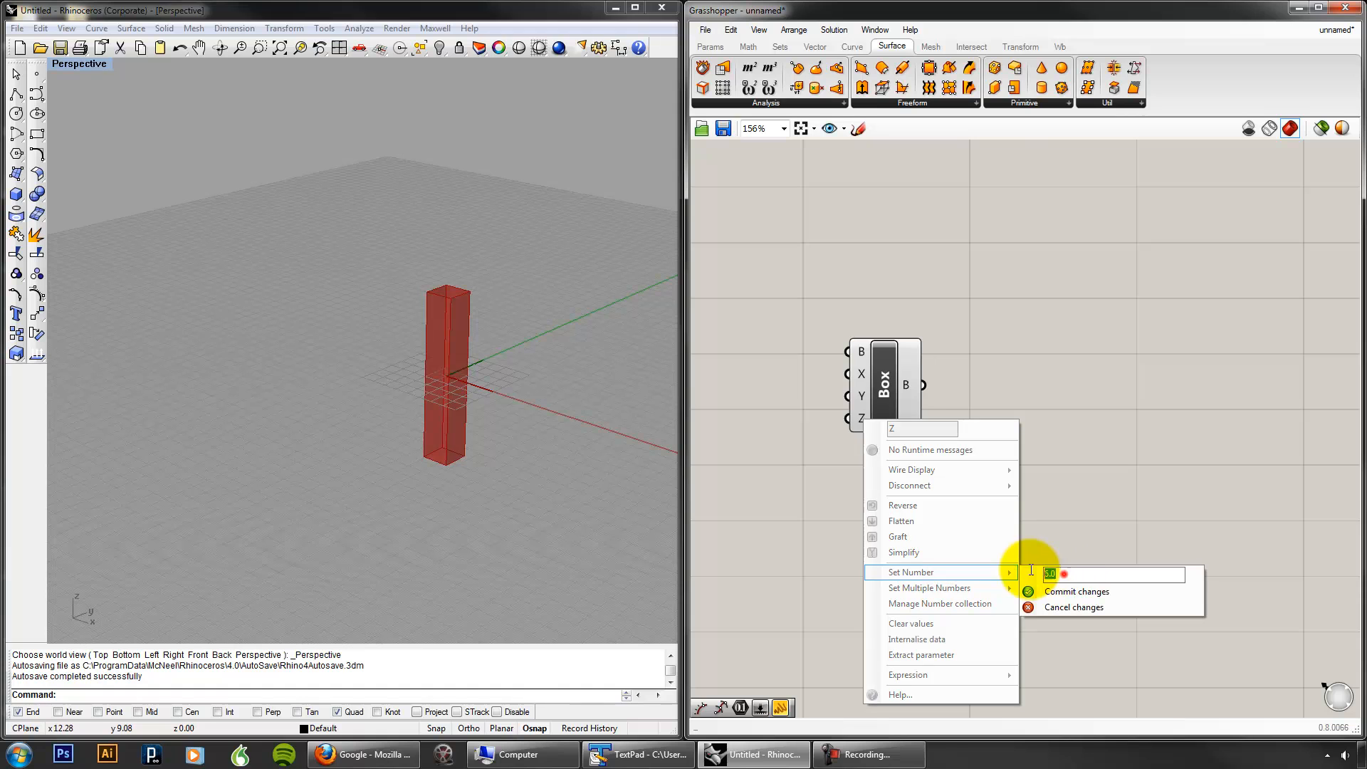
text(1)
click(1045, 588)
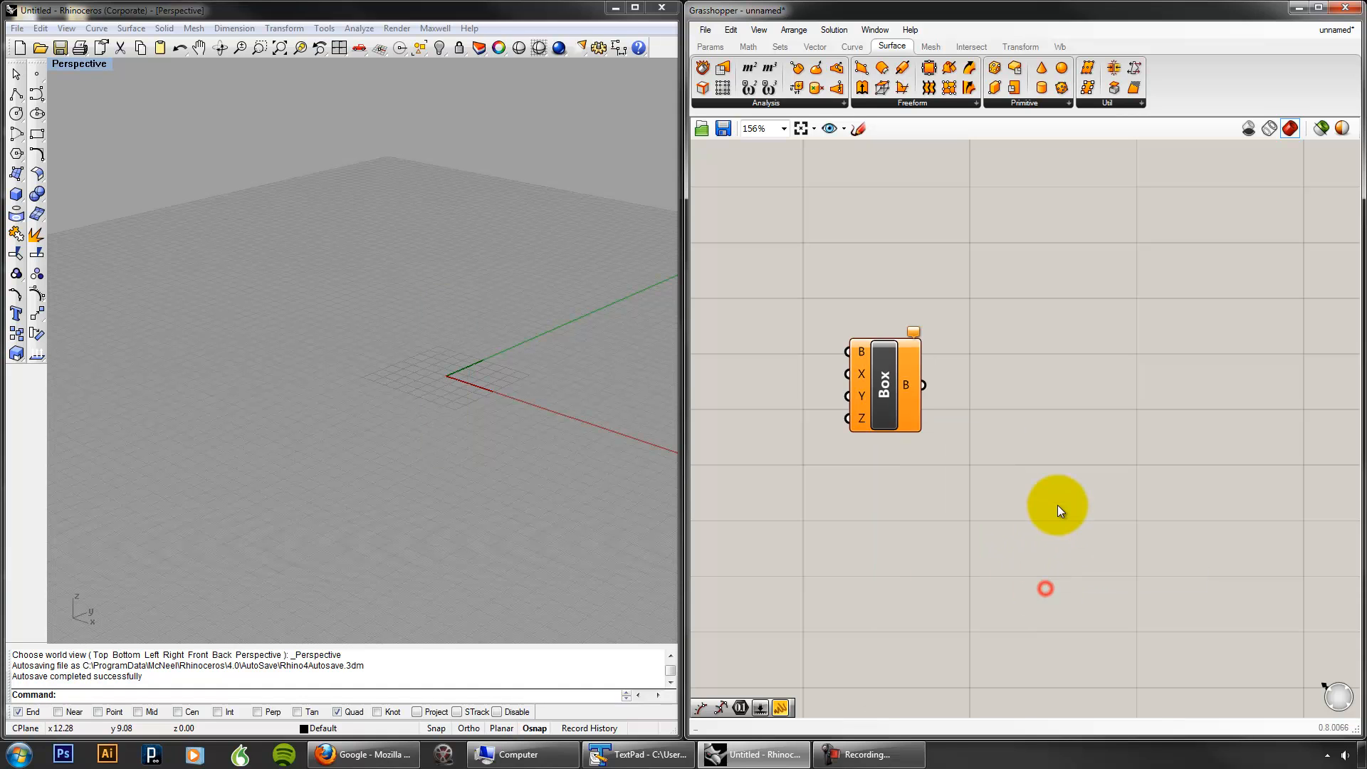
Step: Set the number of the Box's Z input to 1 and shift the Box component slightly along the canvas
right_click(864, 420)
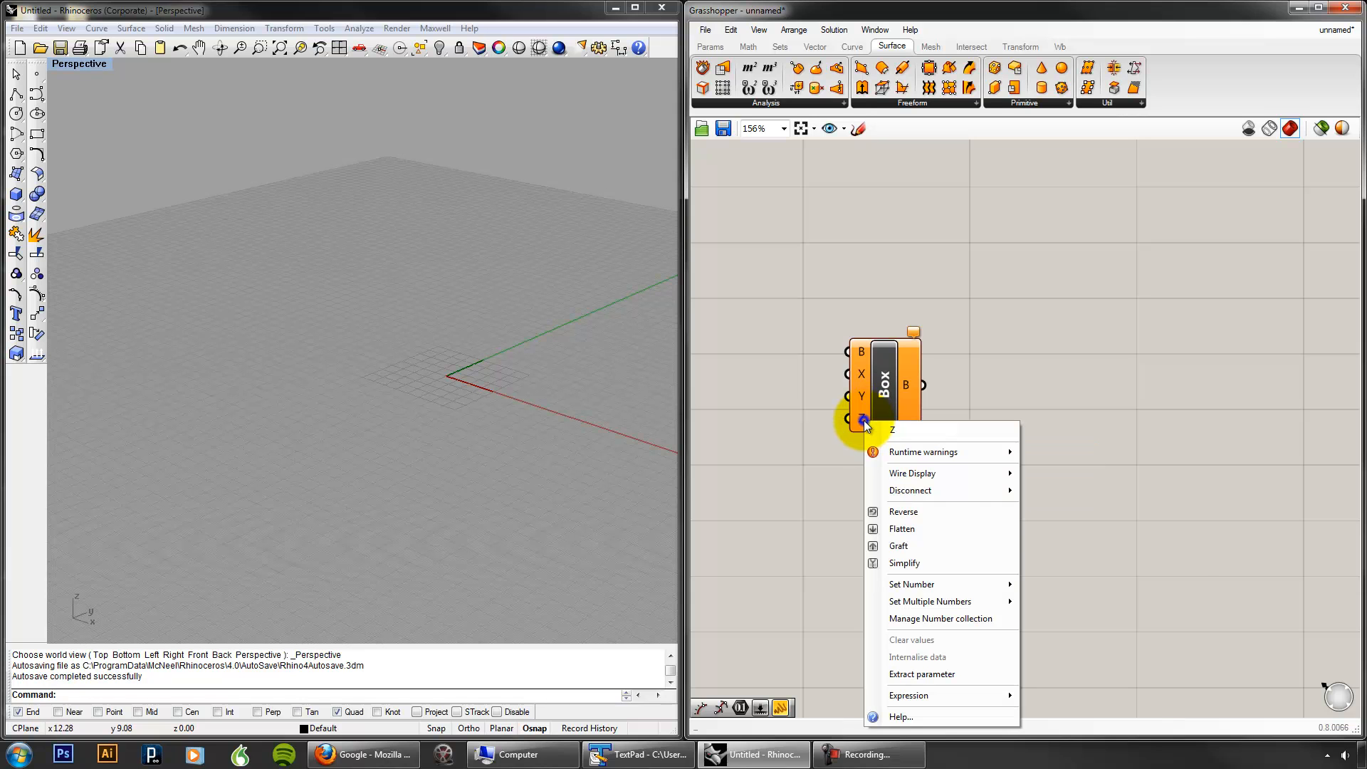
click(952, 581)
click(1049, 587)
text(1)
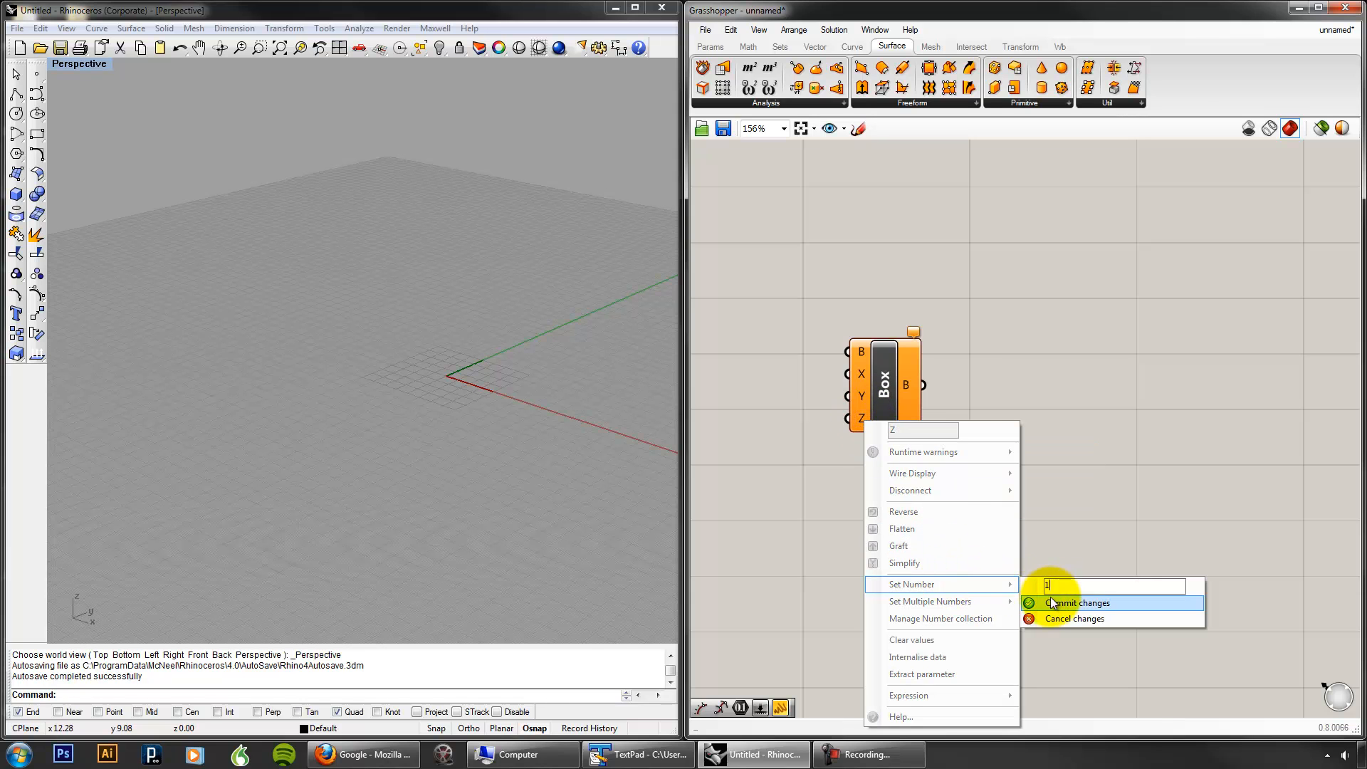
click(1050, 598)
click(1034, 531)
scroll(481, 366, up, 5)
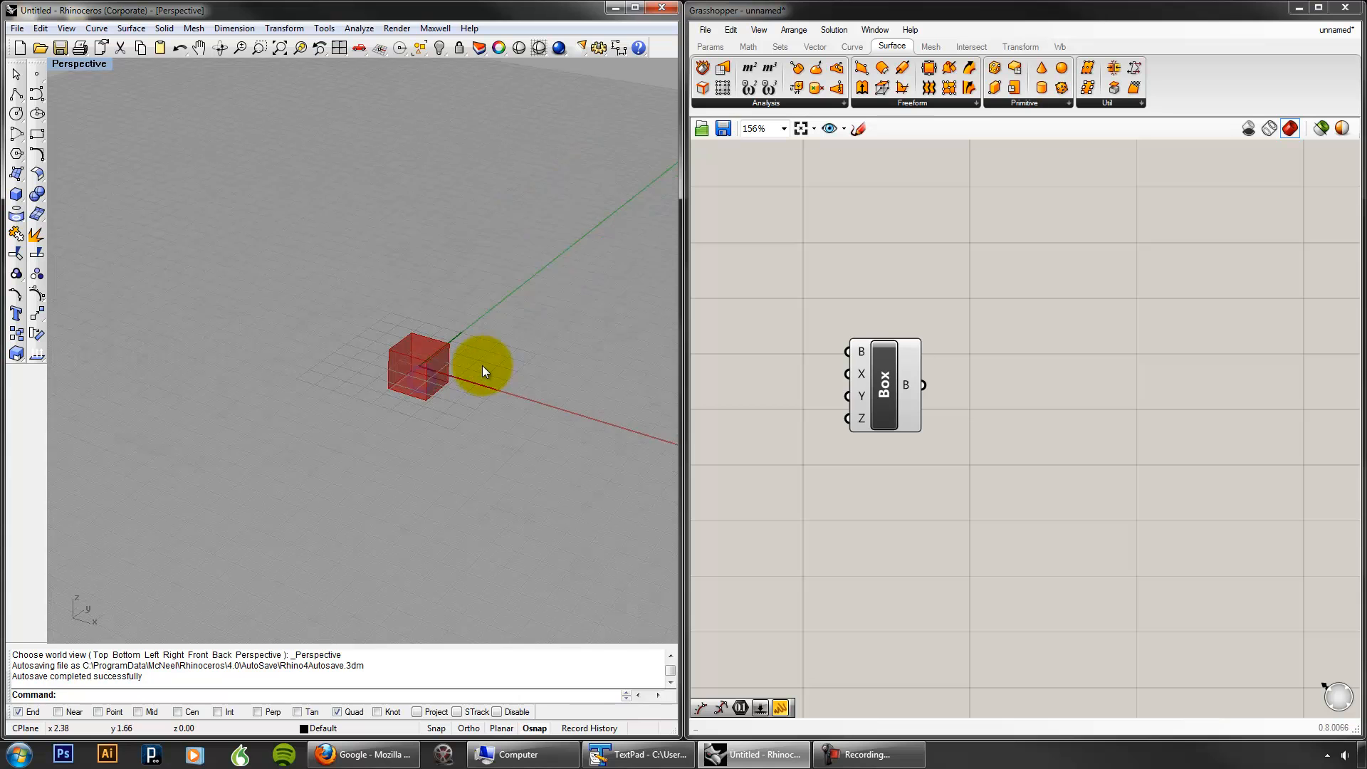
drag(860, 414, 888, 414)
click(1036, 372)
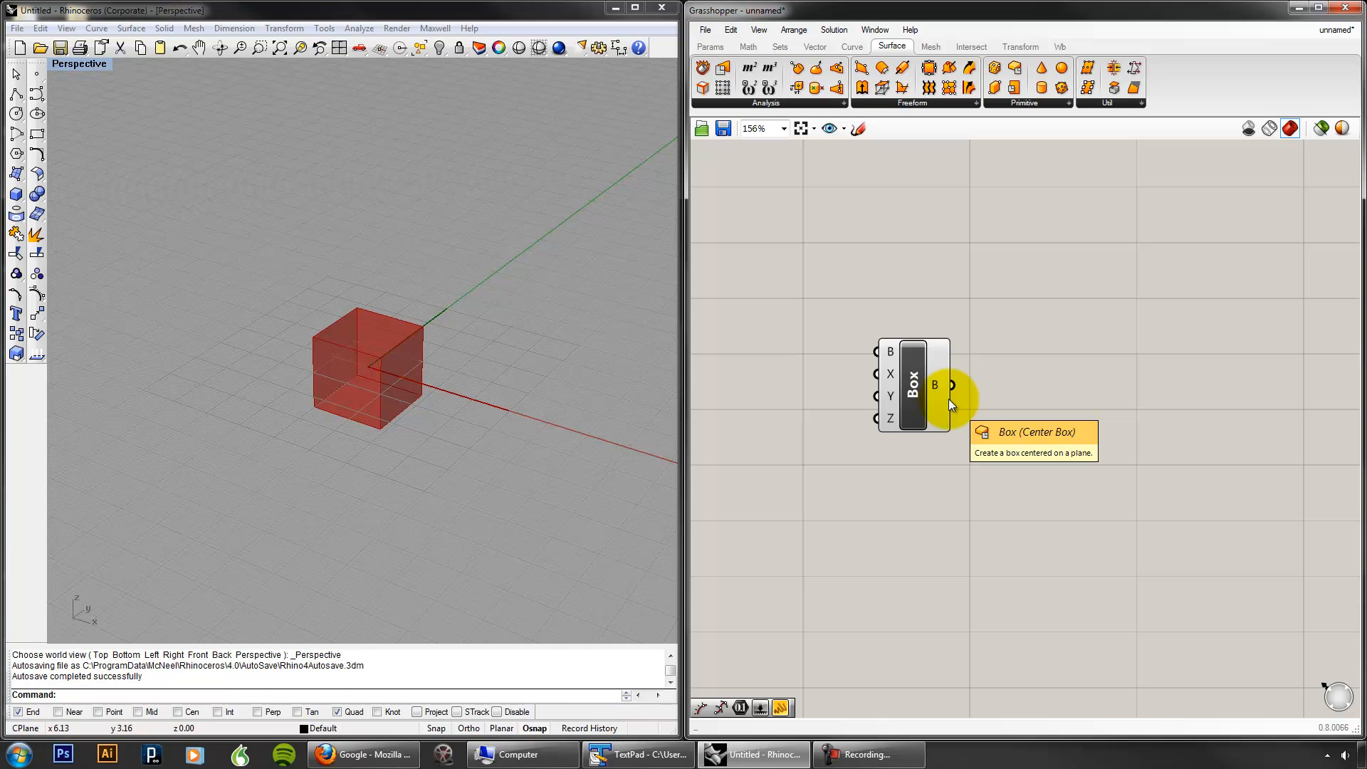
Step: Add a Move component beside the Box and bring the Box component closer to it
right_drag(1096, 401, 982, 420)
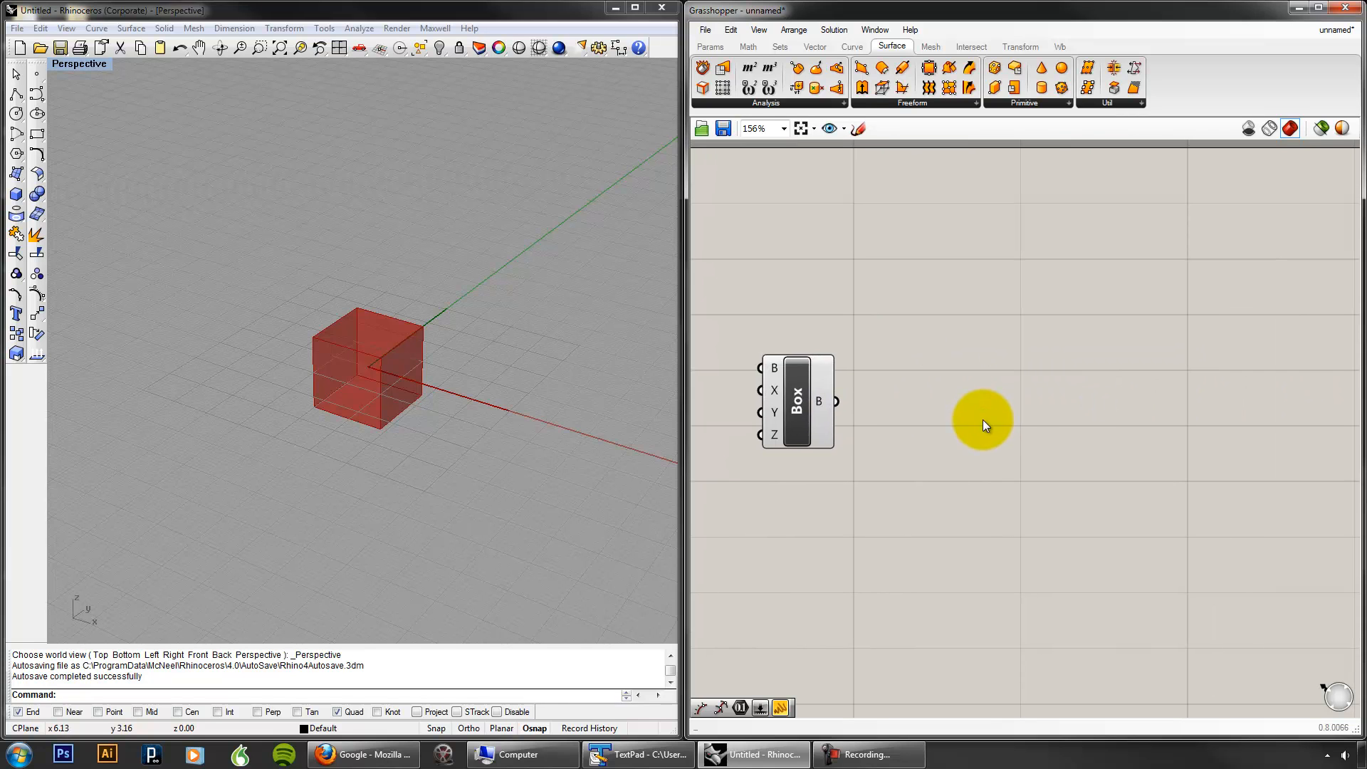
double_click(1034, 489)
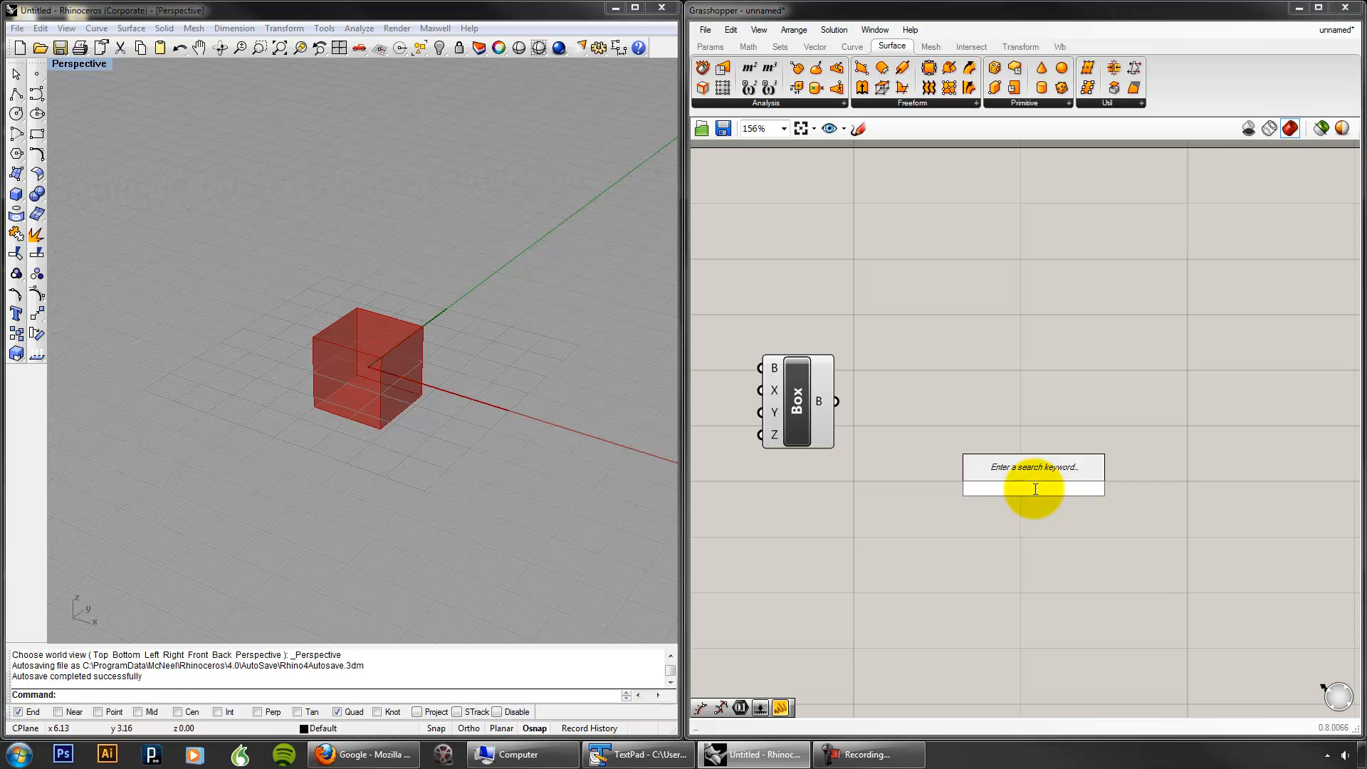
text(move)
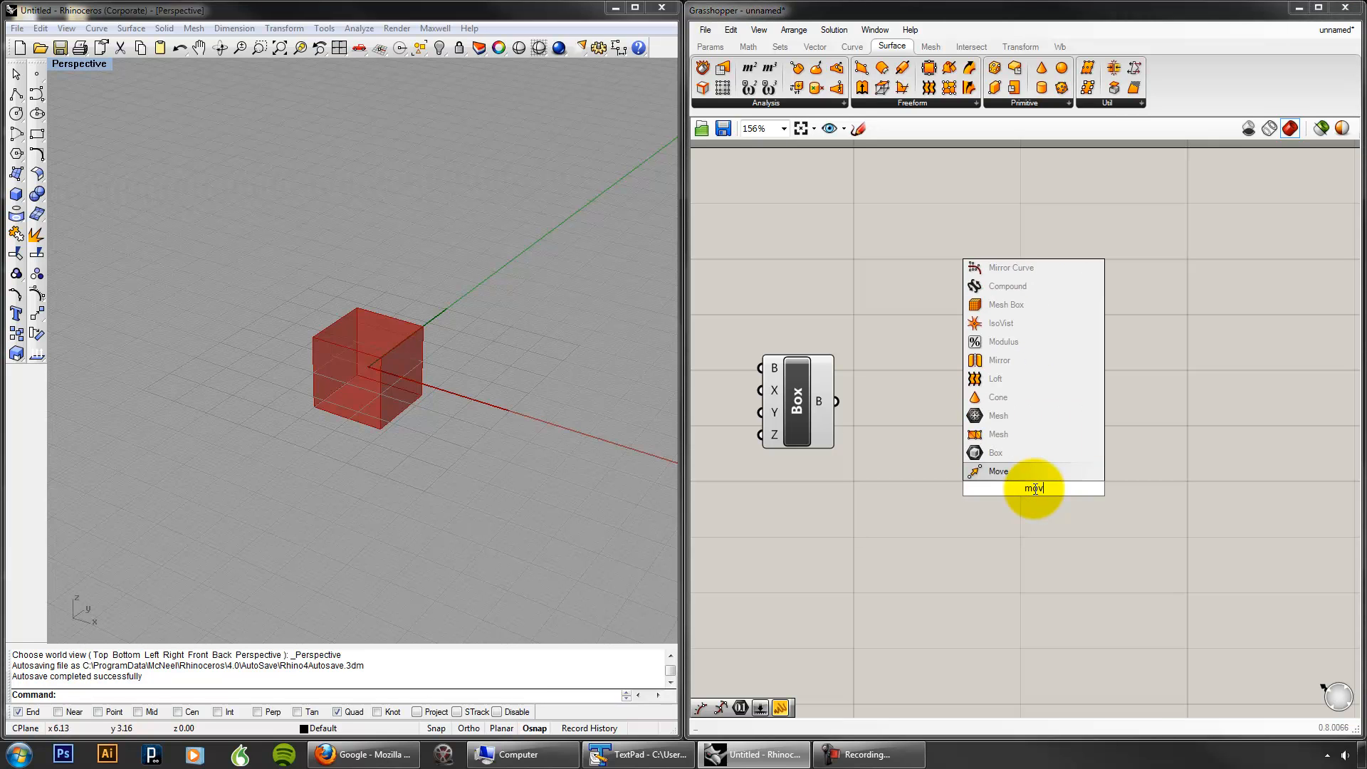
click(1019, 477)
drag(1020, 477, 1048, 476)
drag(788, 419, 854, 427)
click(927, 442)
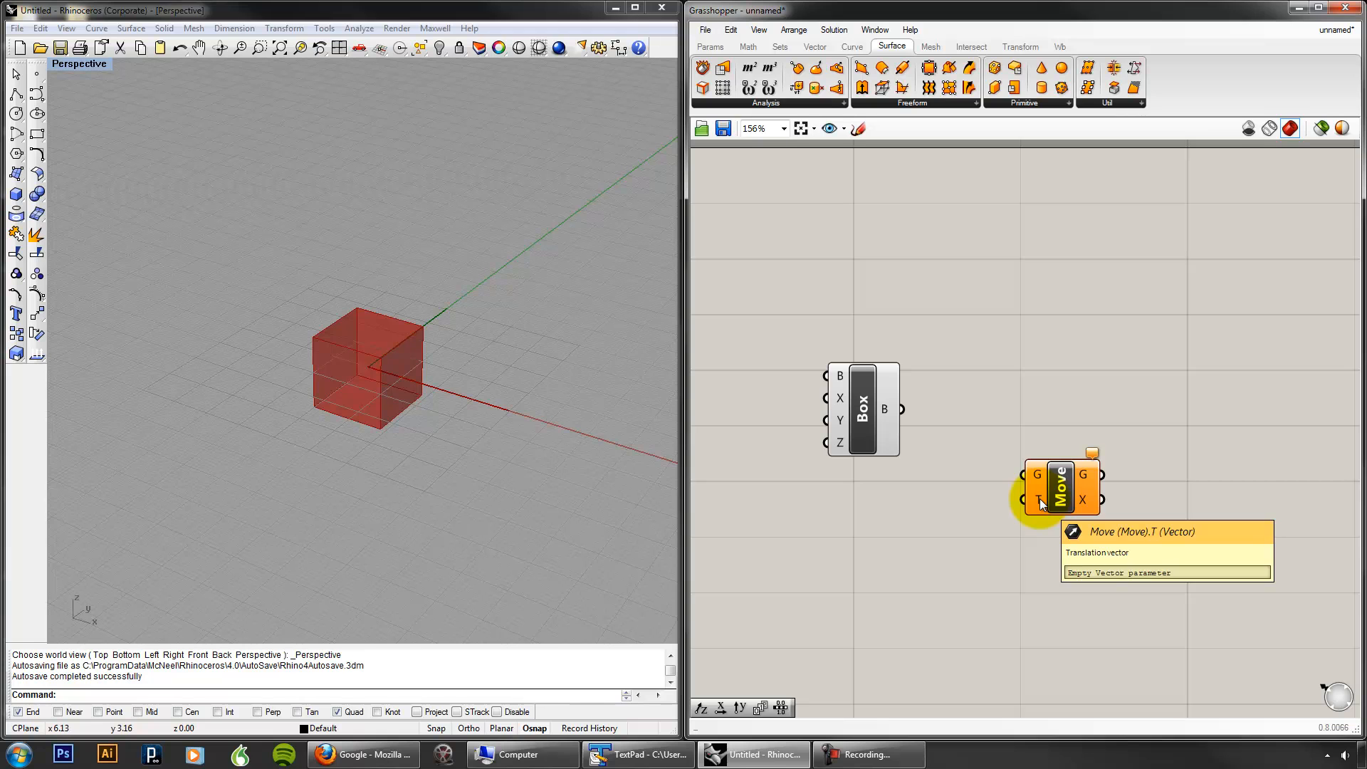
Step: Connect a new Unit X component's V output to Move's T input and the Box's output to Move's G input
click(872, 412)
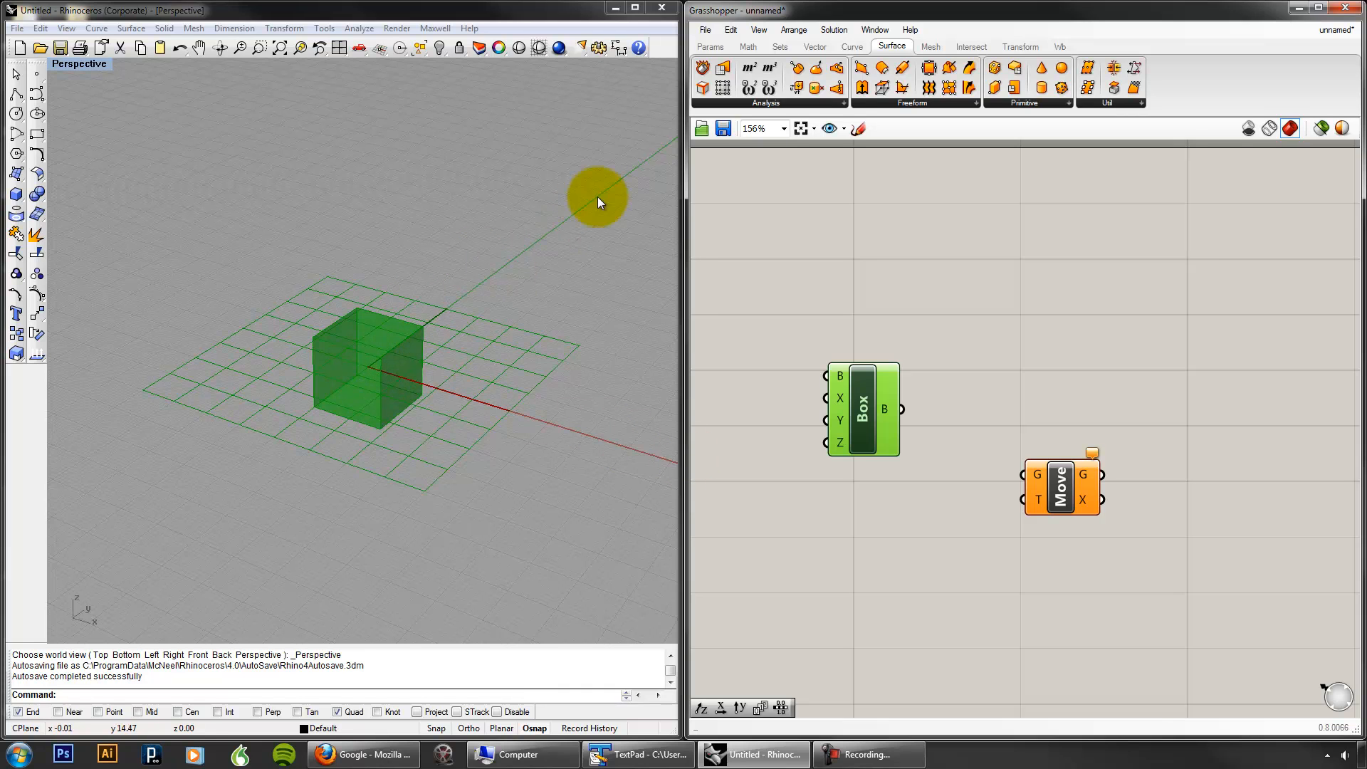
click(957, 623)
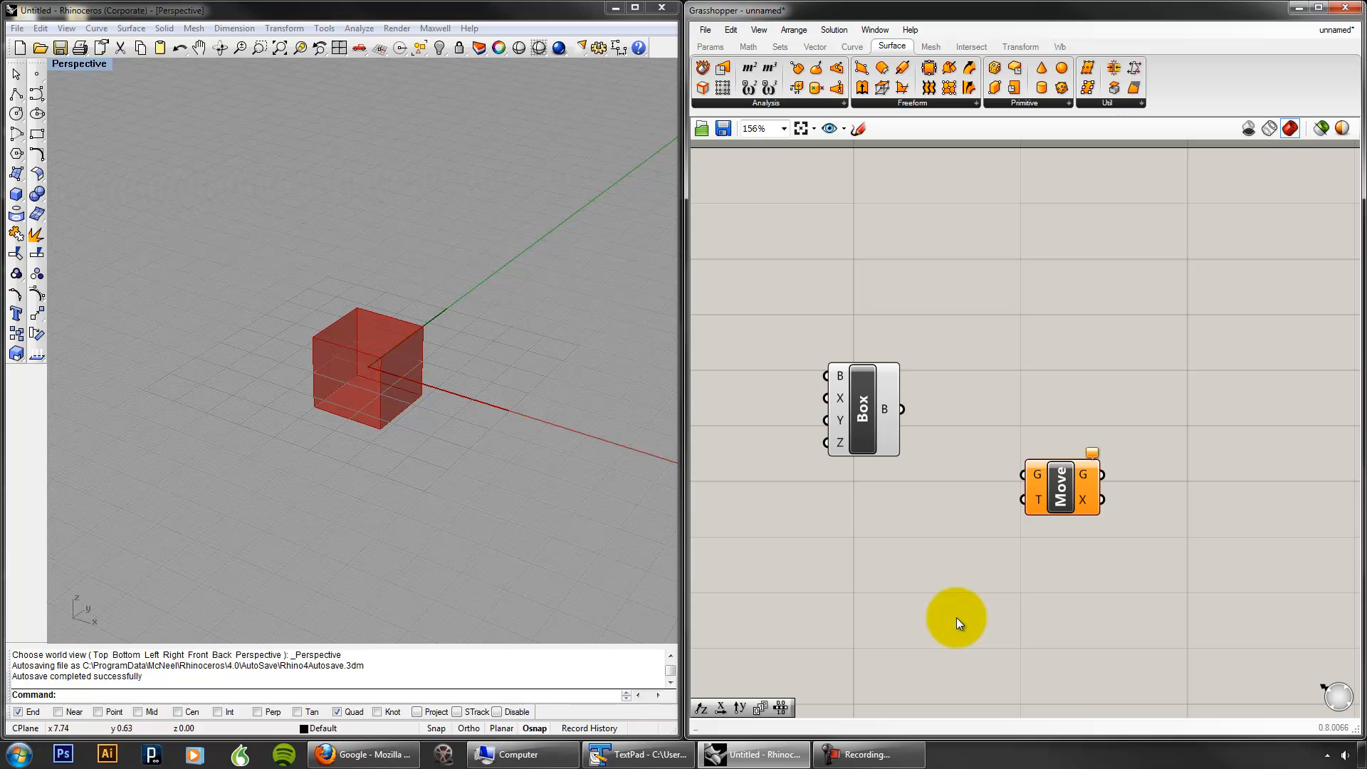
double_click(922, 594)
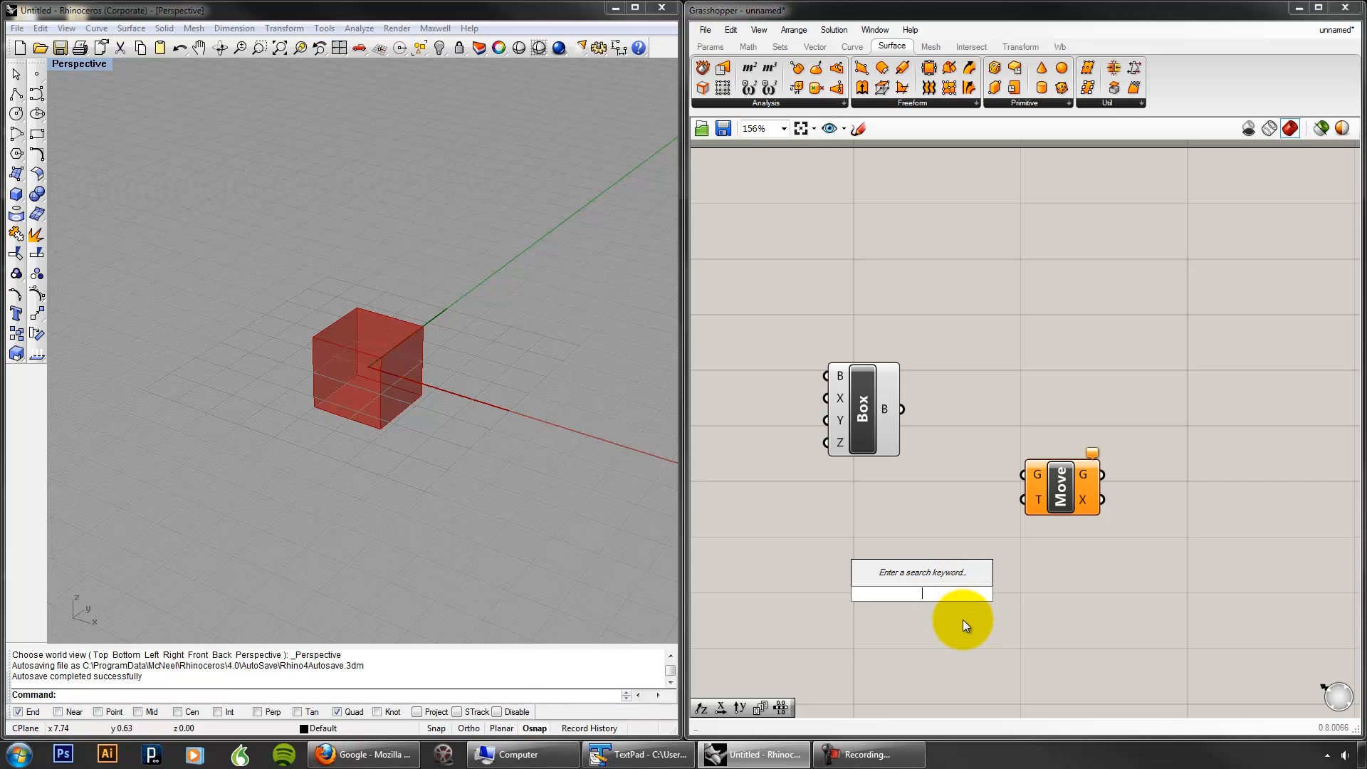
text(x)
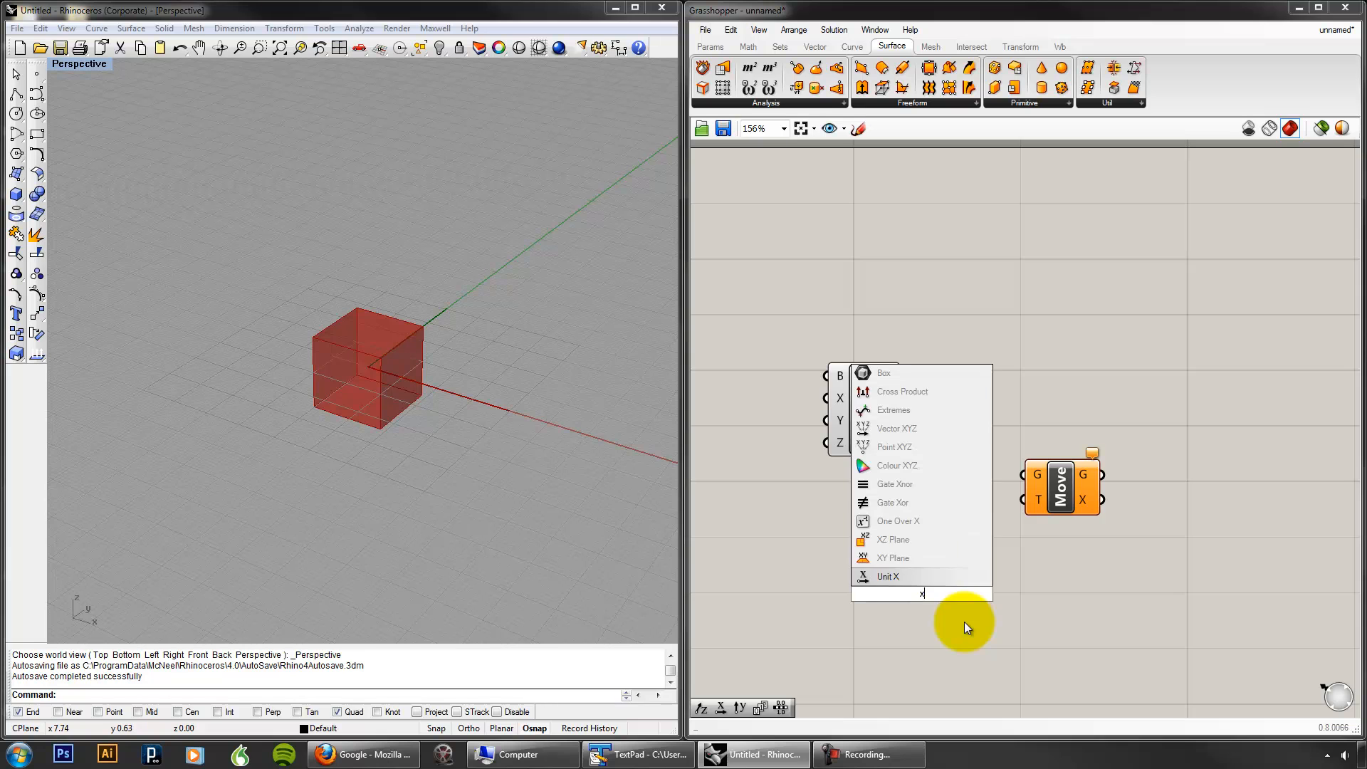
click(894, 578)
mouse_move(959, 594)
mouse_down()
mouse_move(994, 525)
mouse_move(1038, 504)
mouse_up()
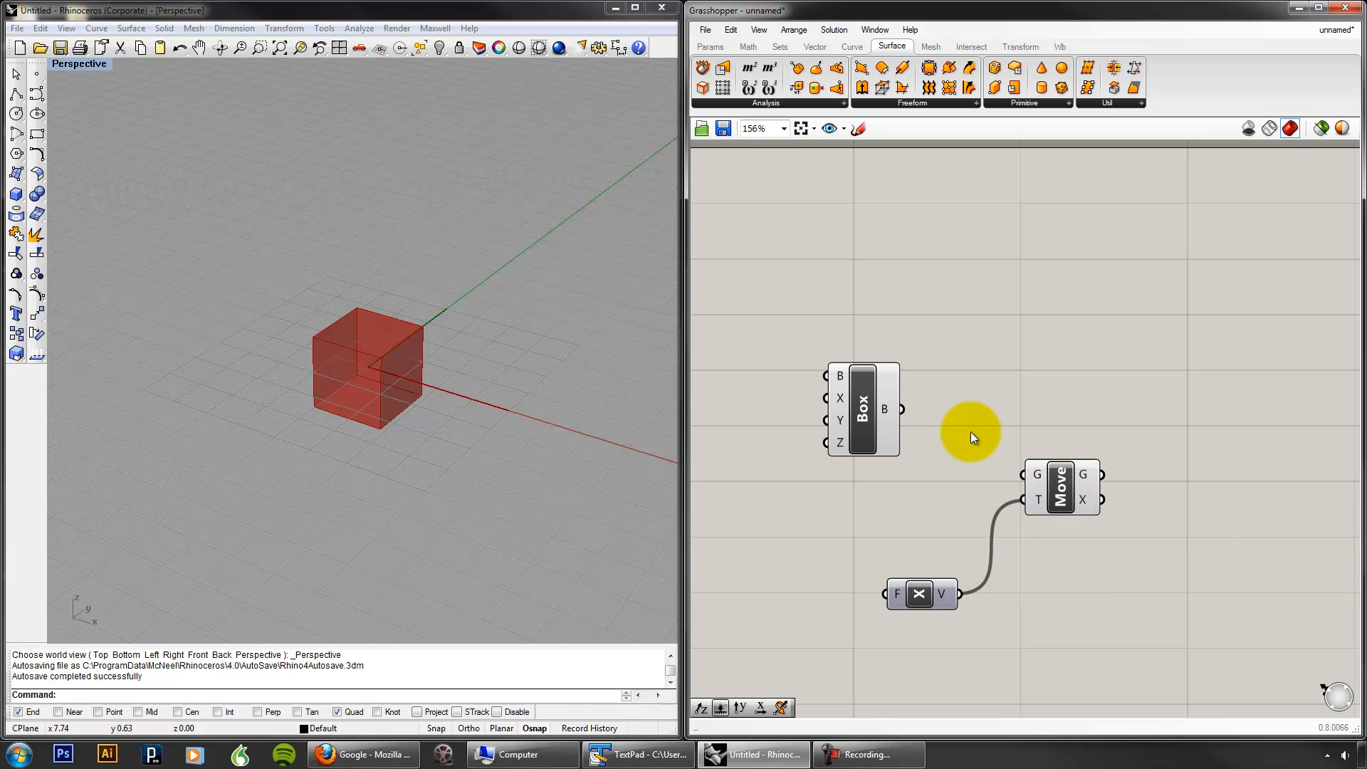
drag(903, 408, 1023, 473)
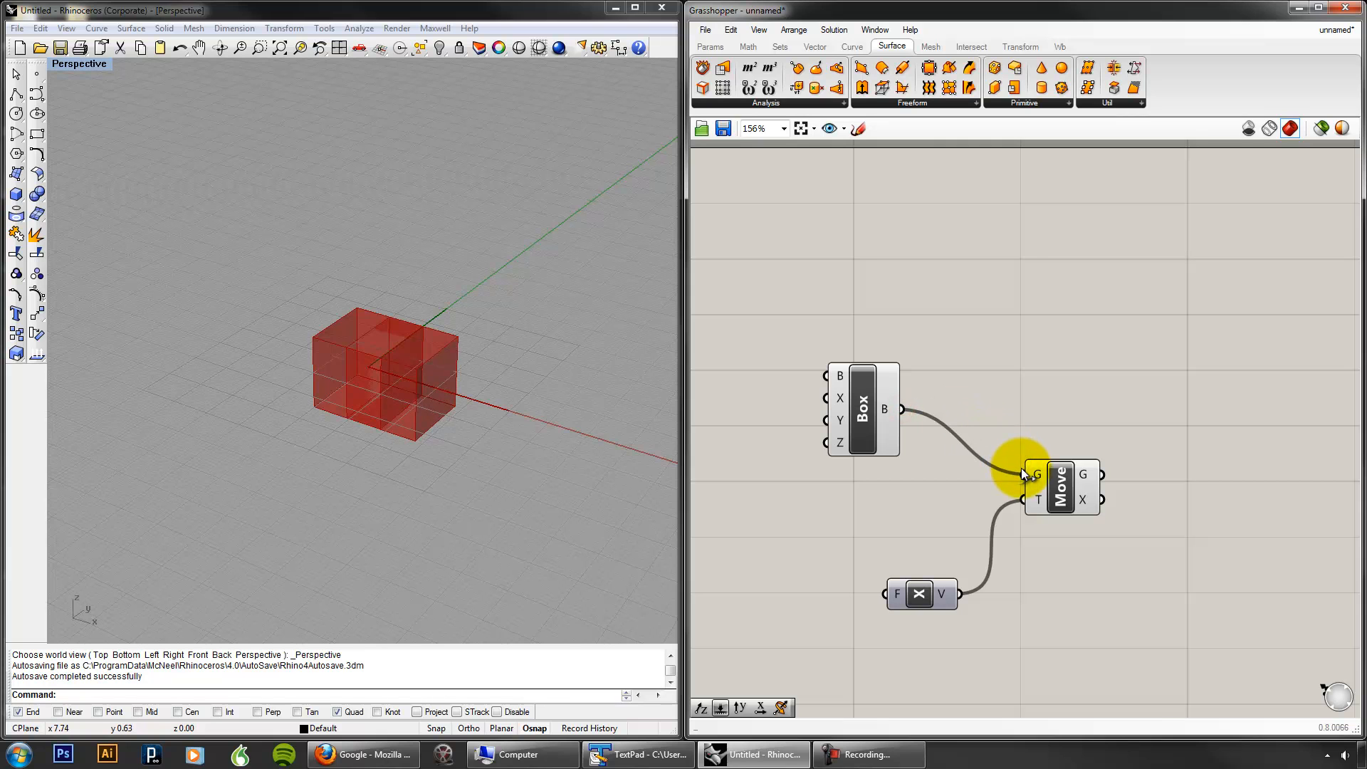
Step: Compare the original box with its moved copy in the viewport by selecting the Box and Move components alternately
click(1054, 492)
right_drag(372, 427, 470, 377)
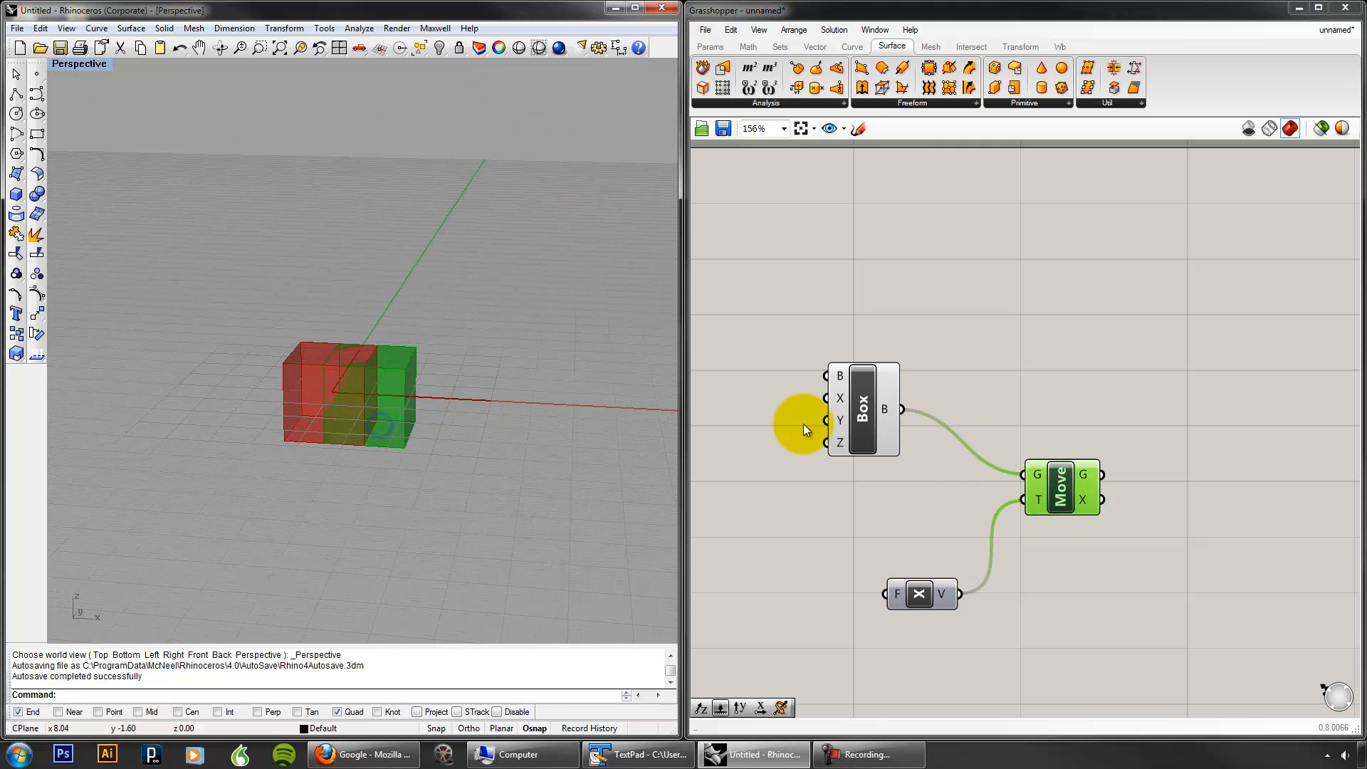
click(857, 406)
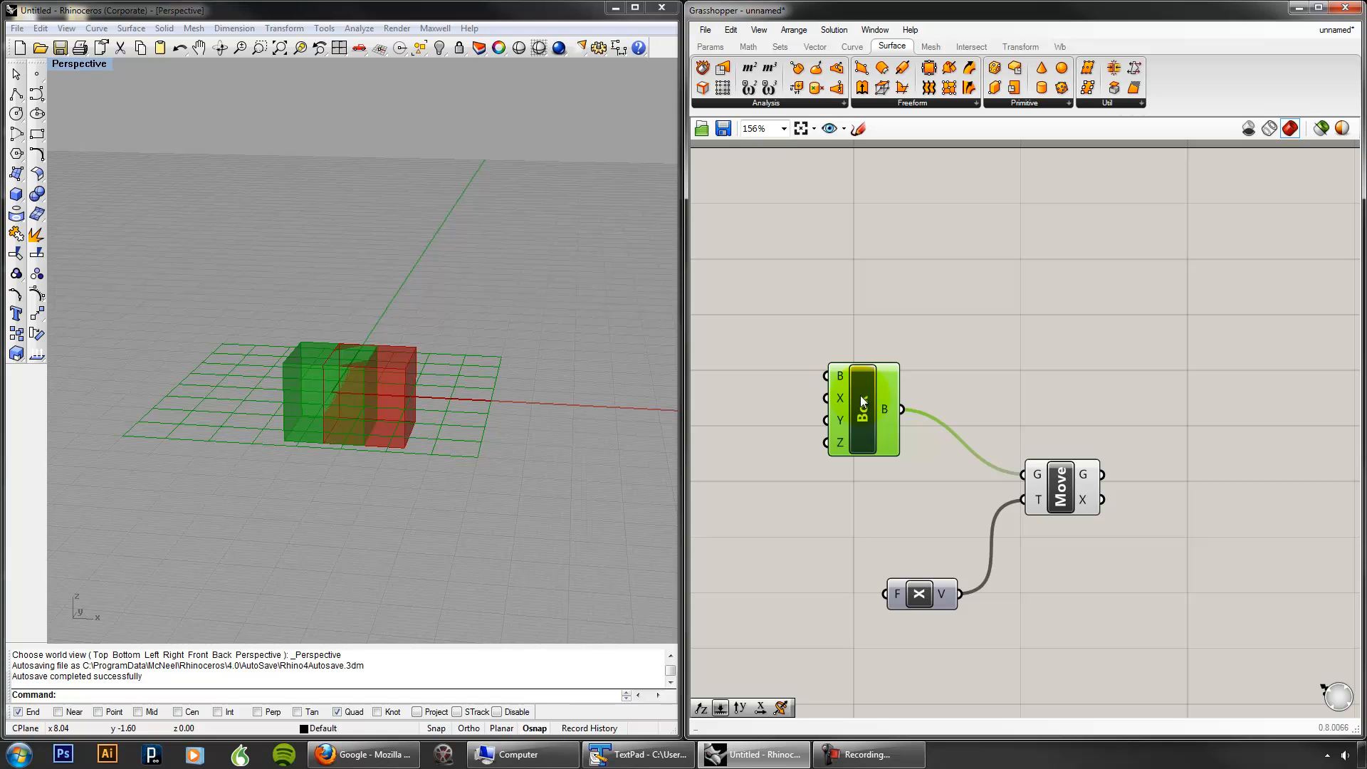
click(1060, 494)
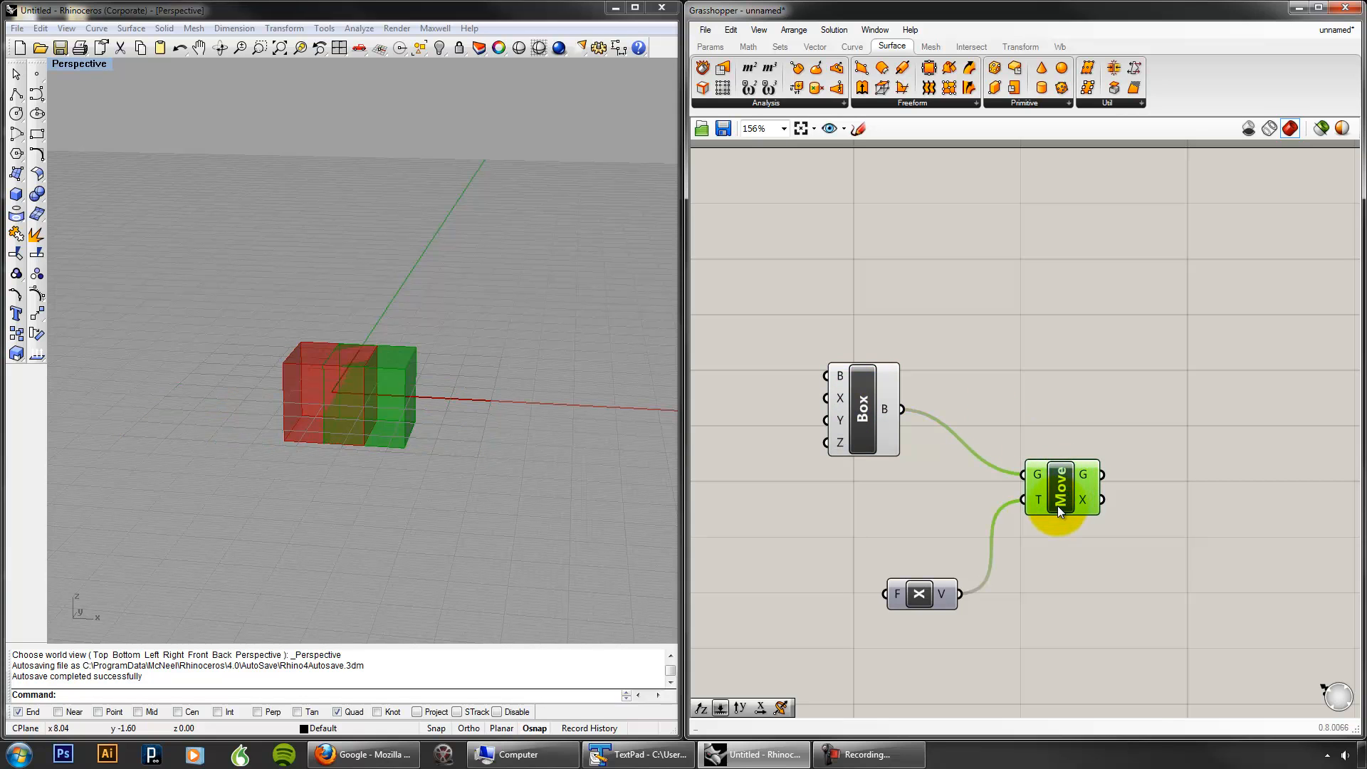
drag(1057, 506, 1021, 505)
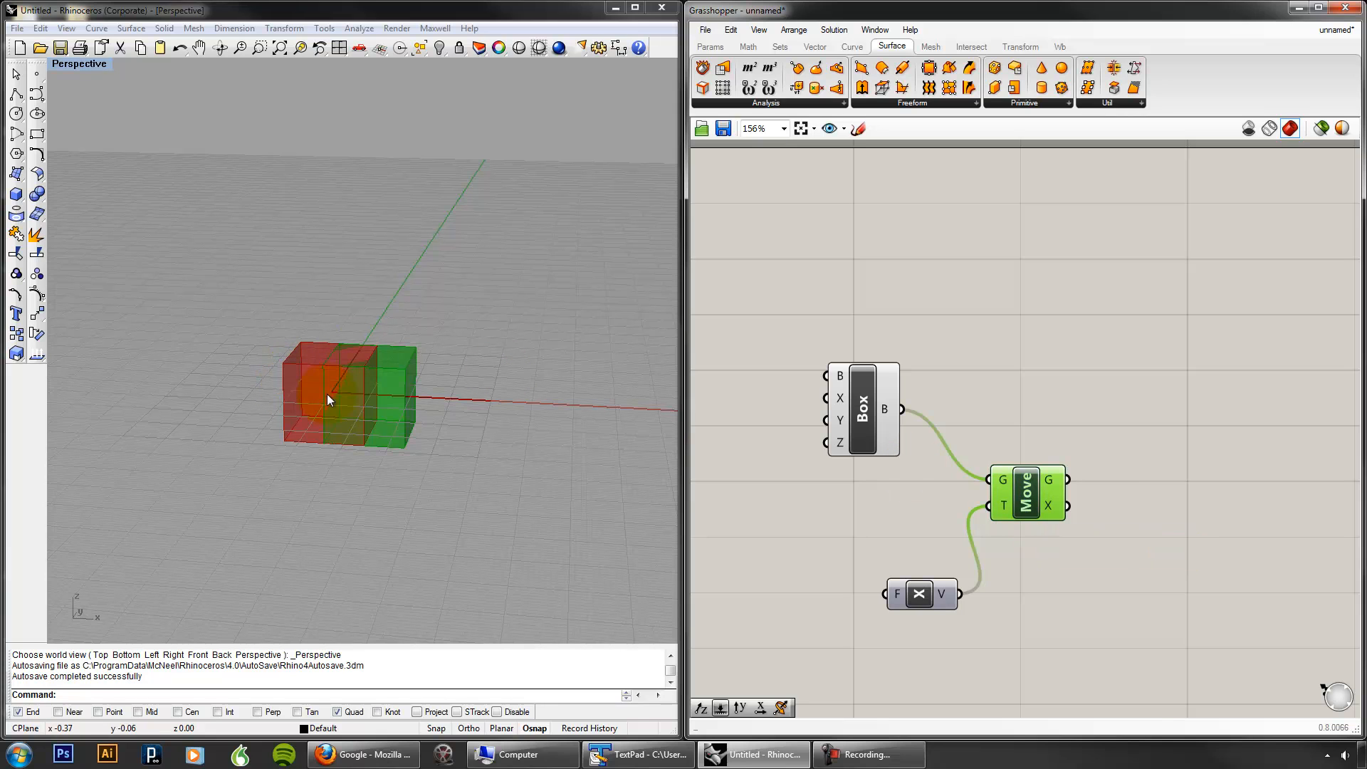
click(869, 396)
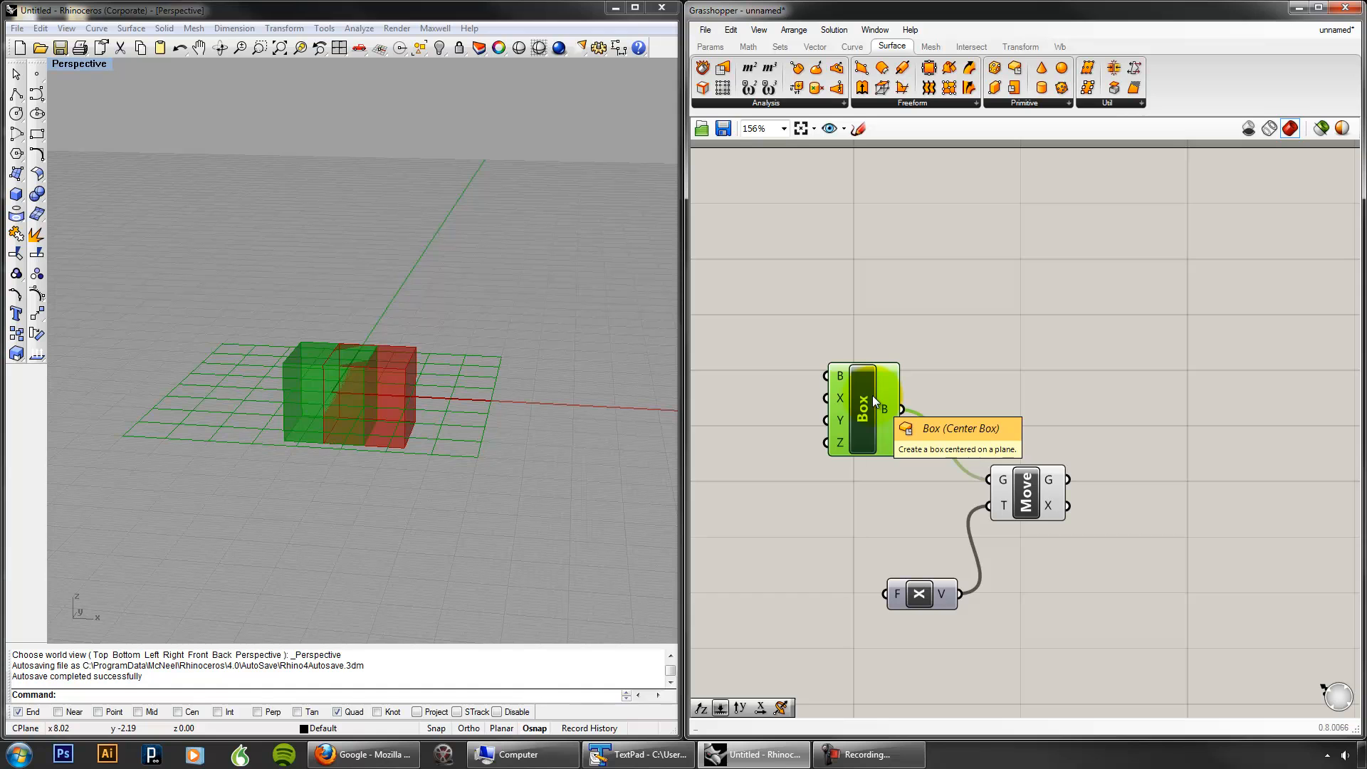
scroll(976, 360, up, 2)
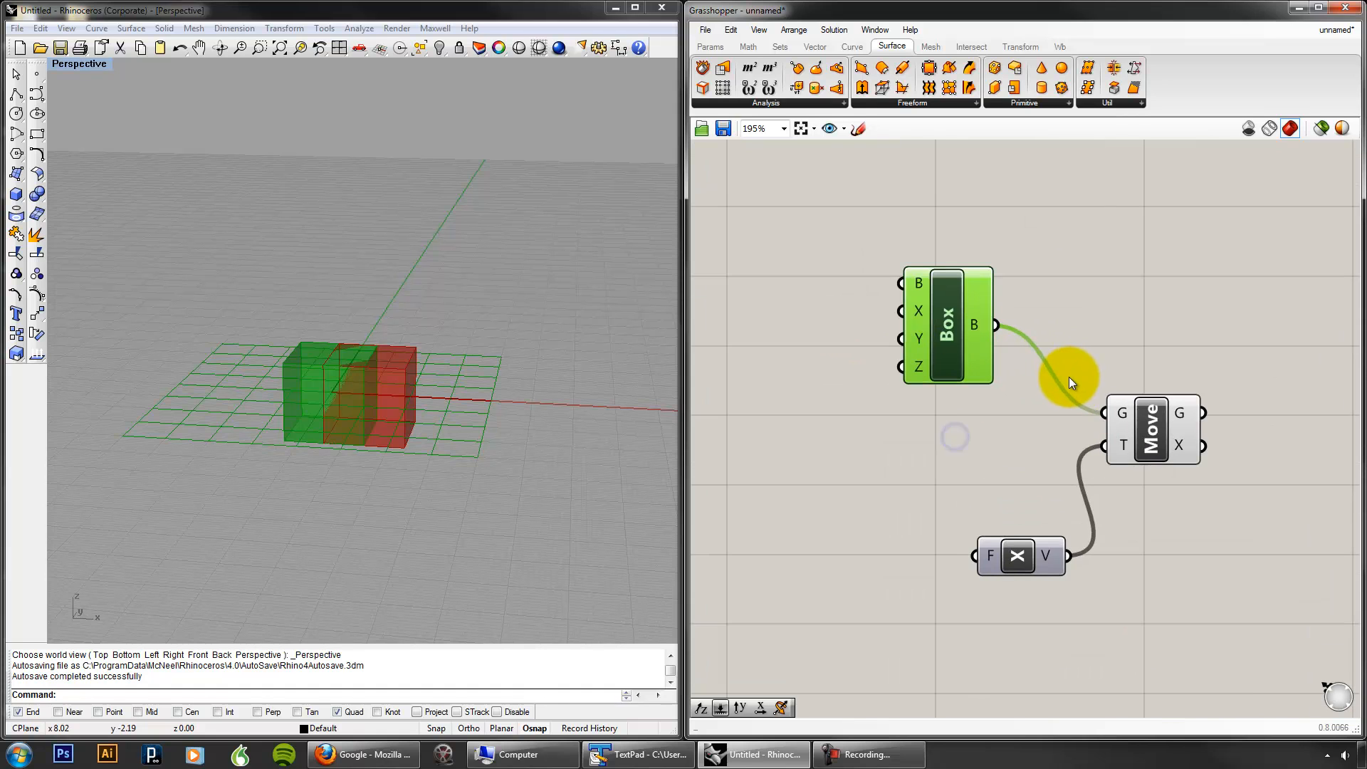
click(1044, 413)
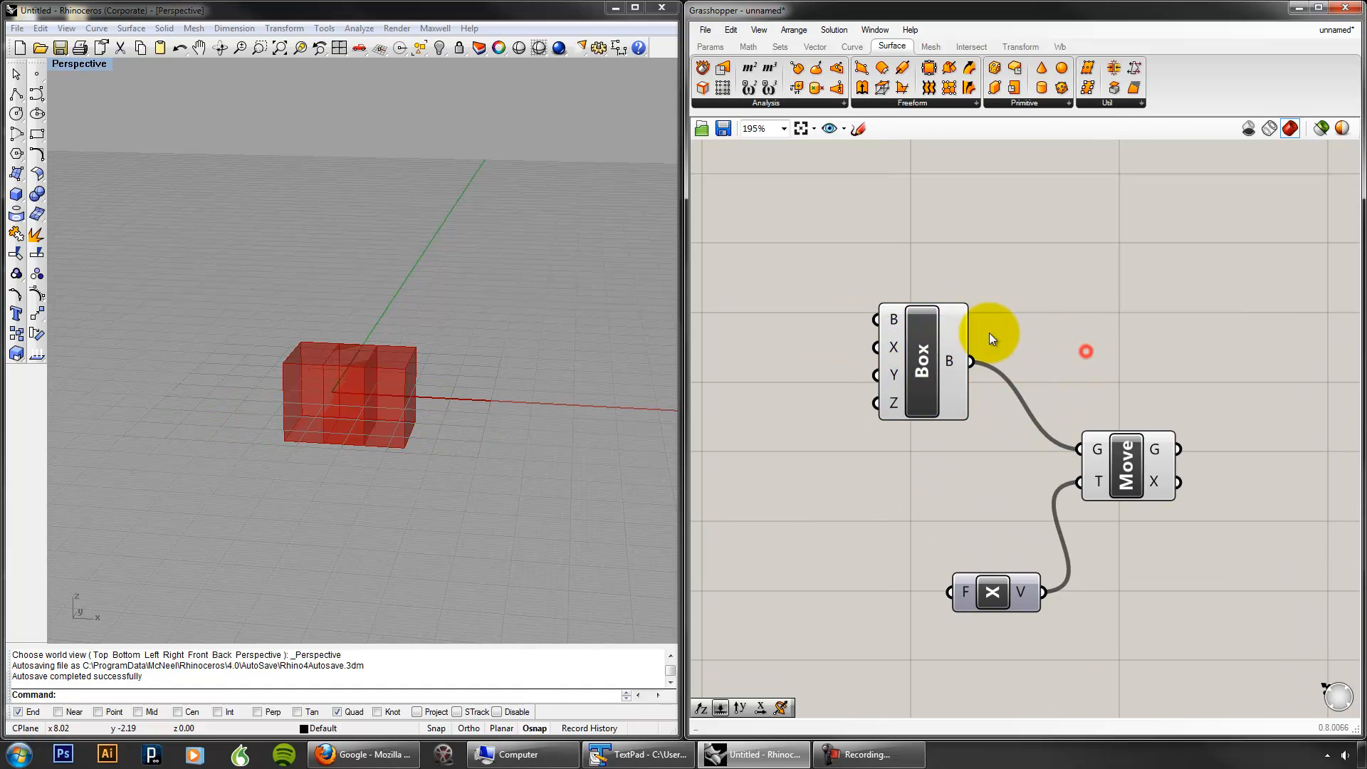
click(922, 352)
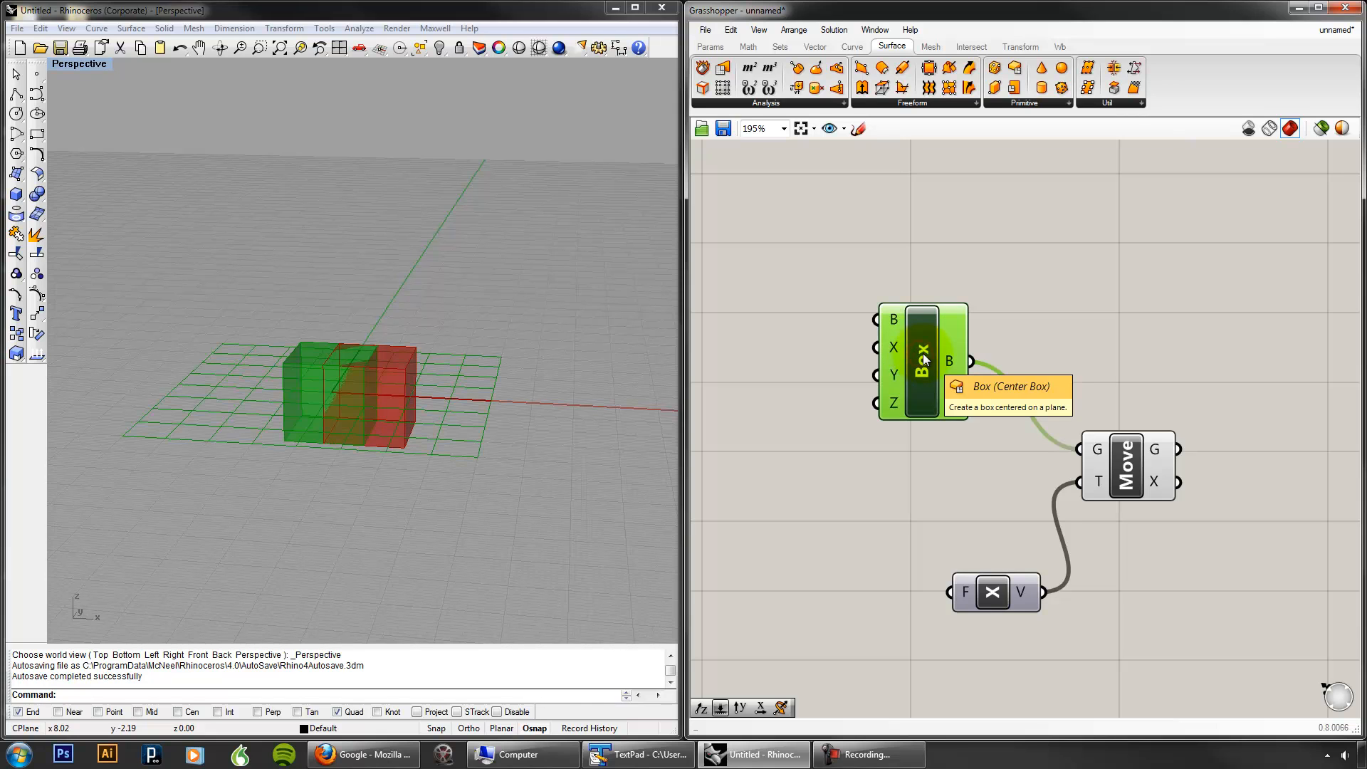
click(1148, 477)
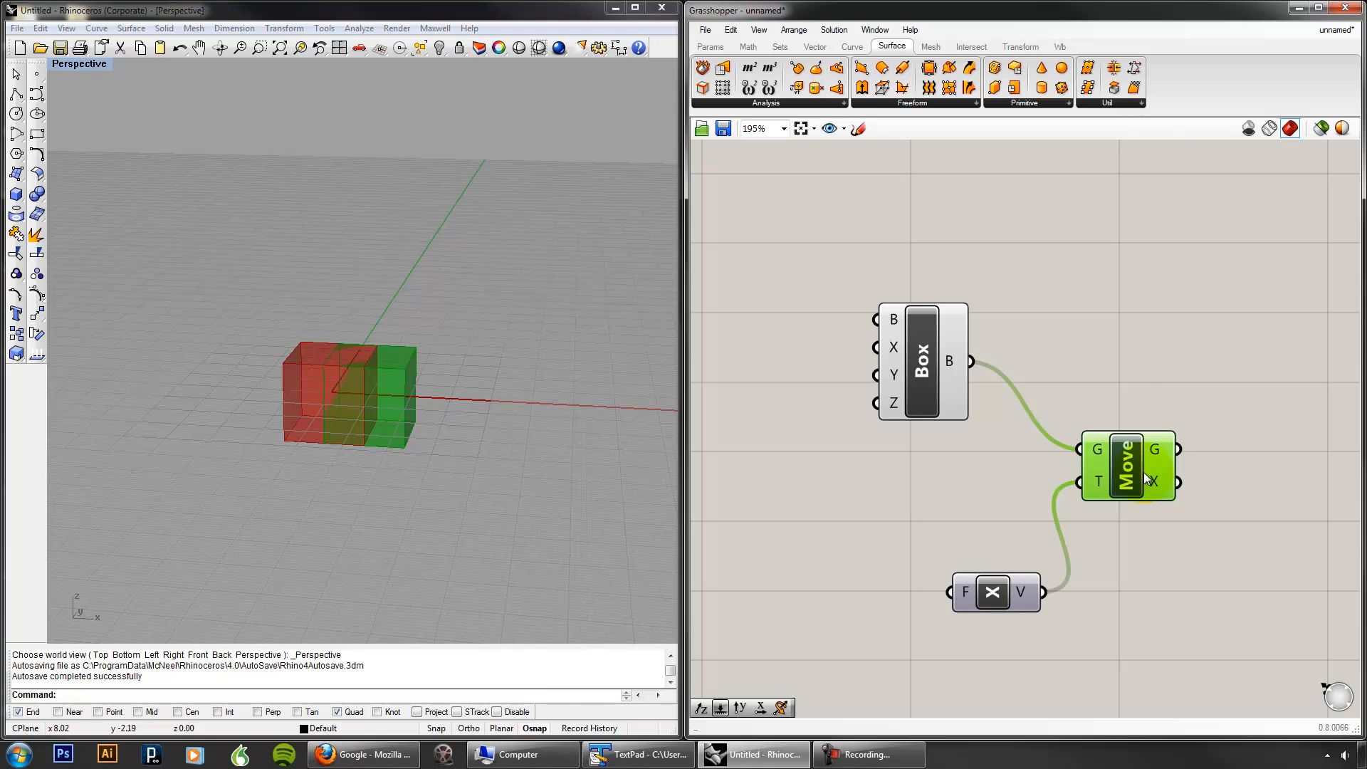
click(1125, 401)
click(929, 373)
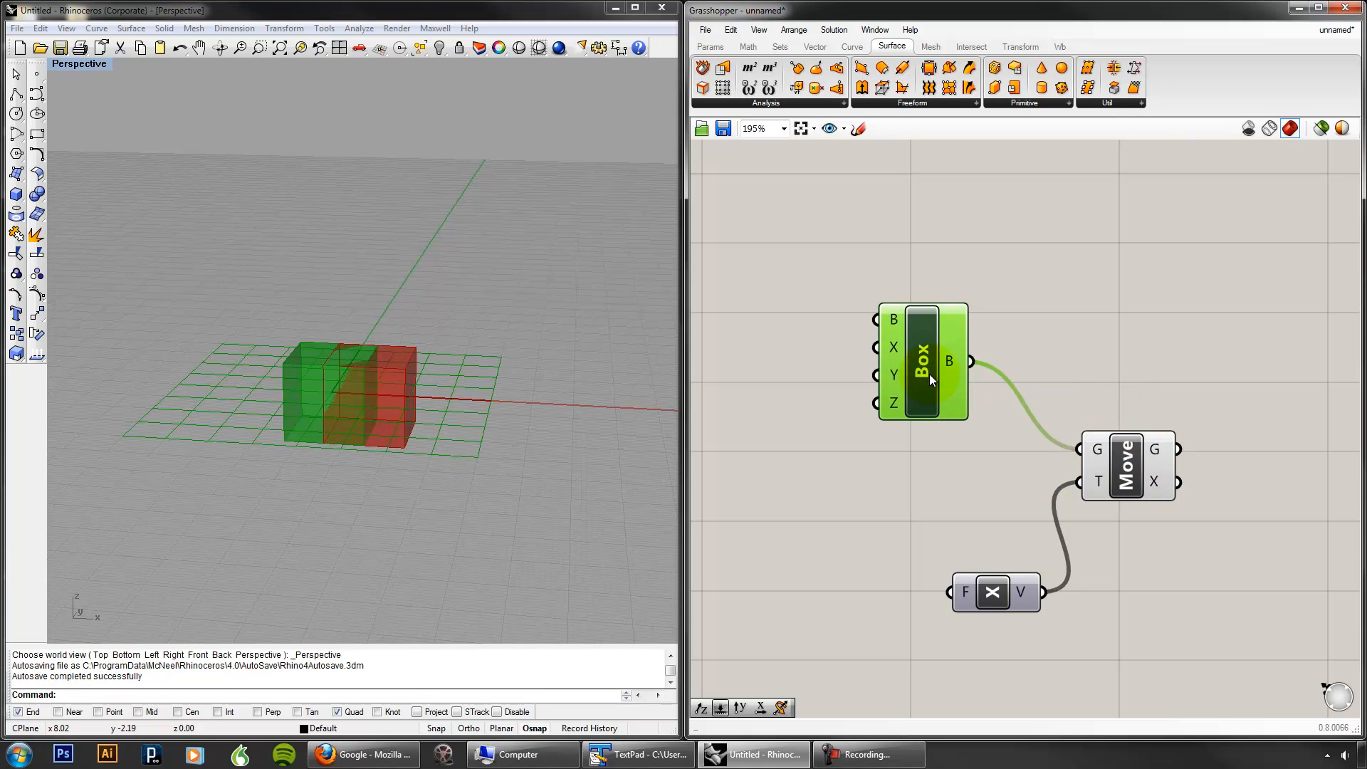
click(1093, 390)
click(1125, 482)
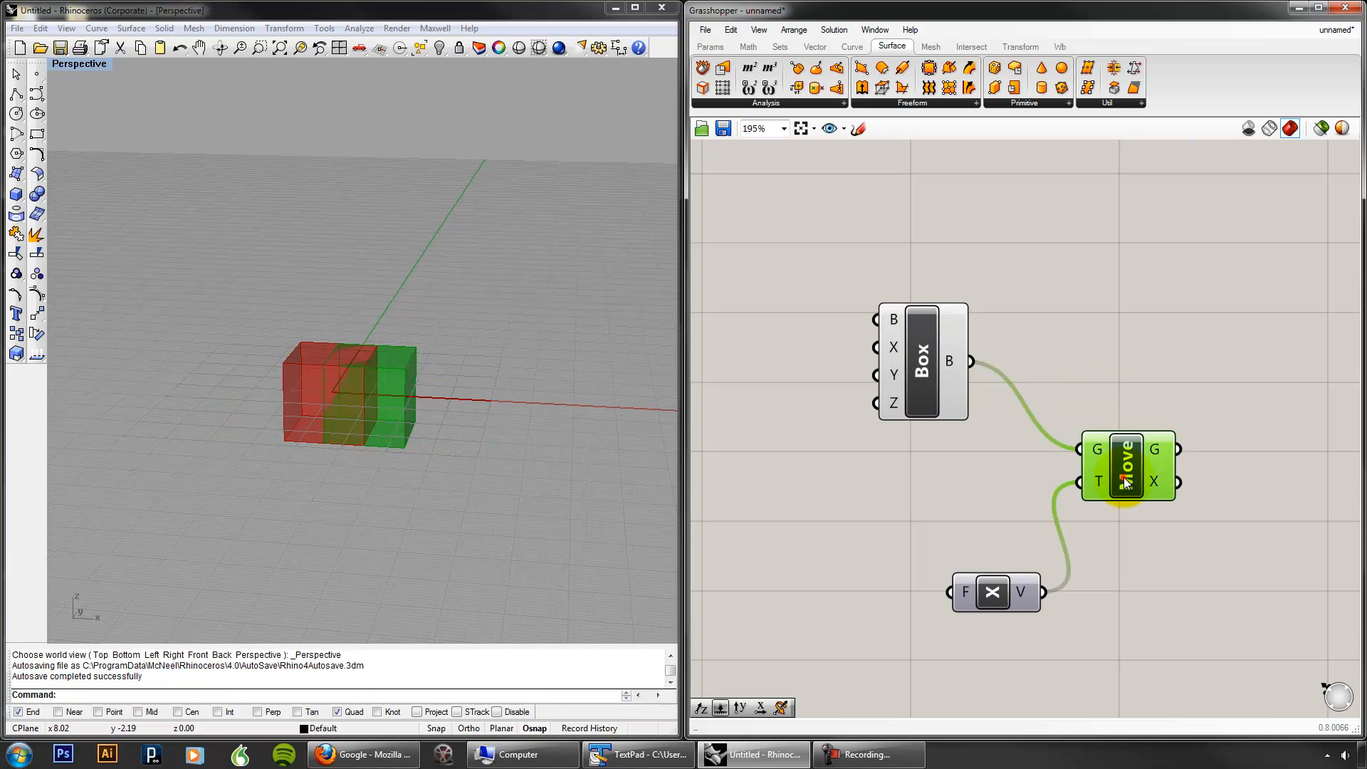
click(1108, 309)
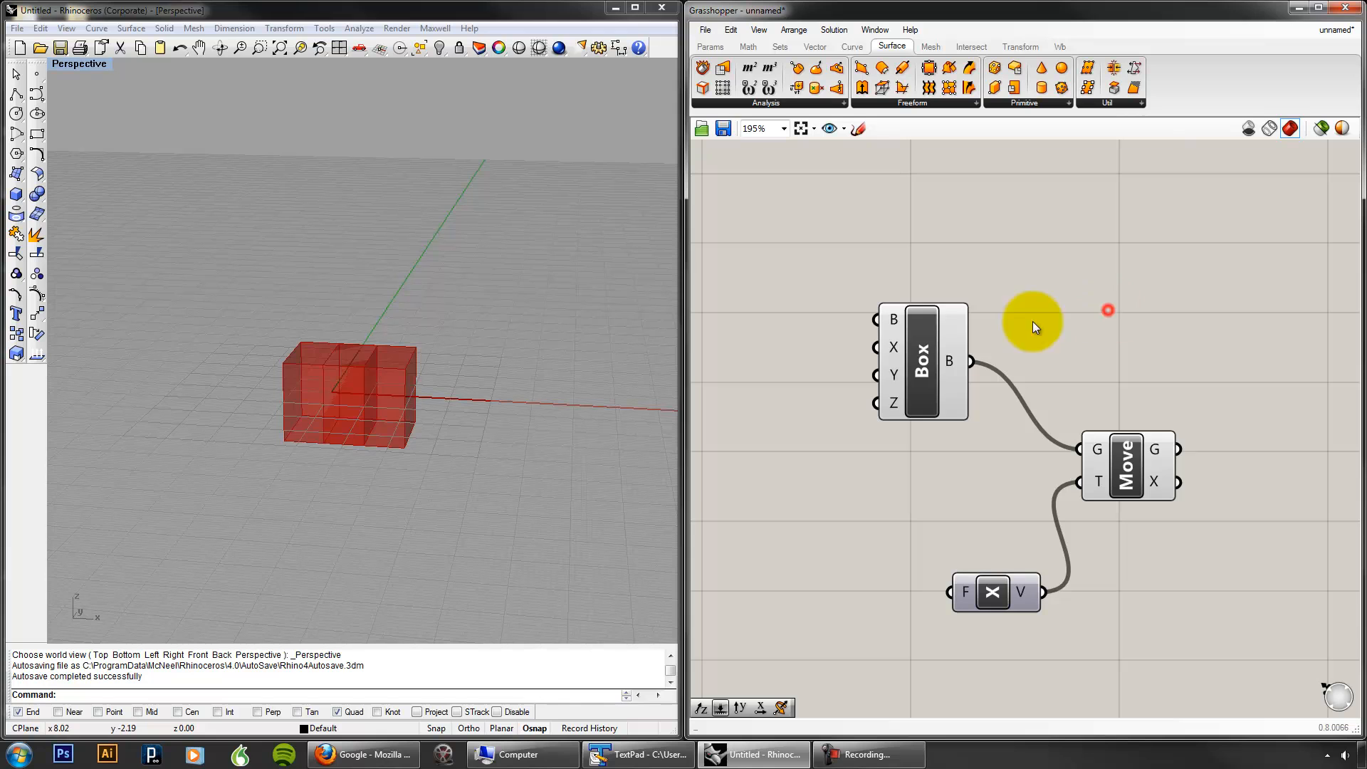
Step: Turn off the preview of the Box component, leaving the Move component's preview on
click(951, 311)
right_click(951, 269)
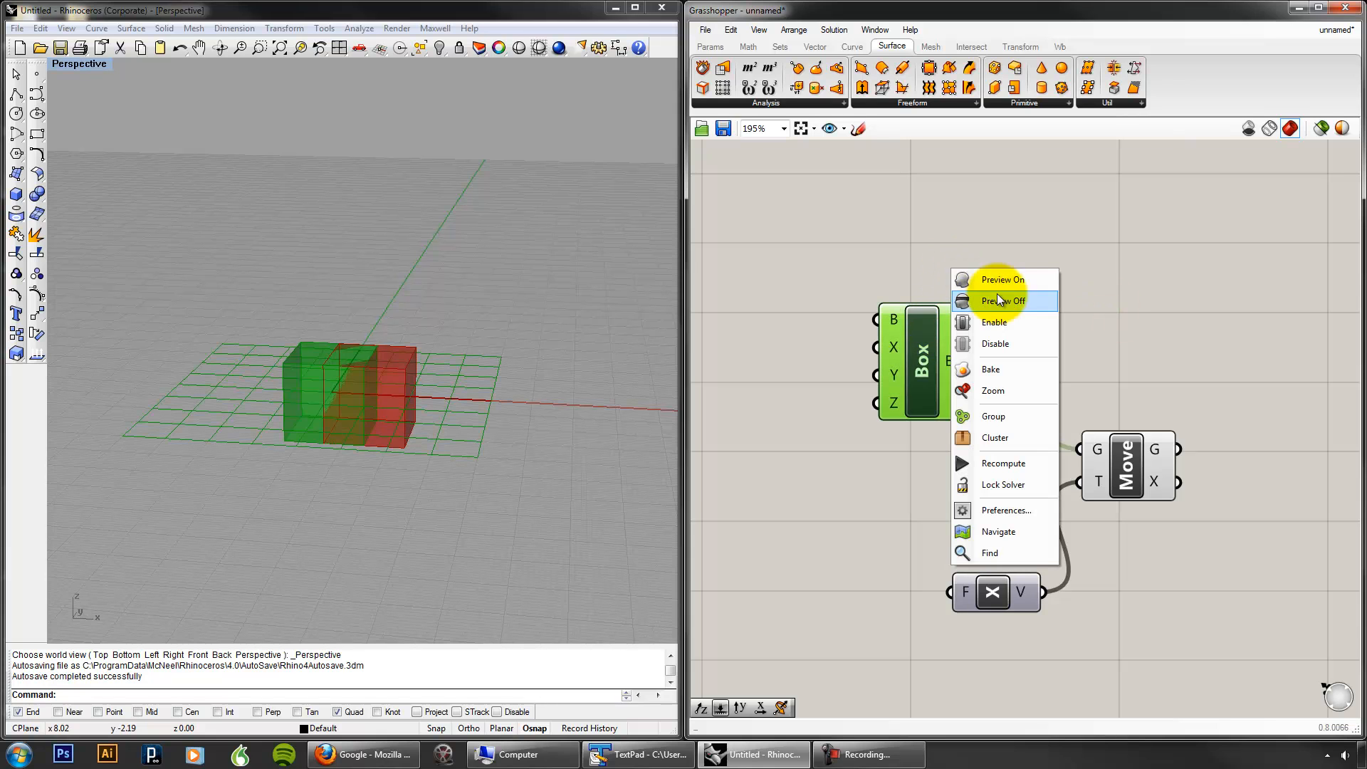
click(1001, 300)
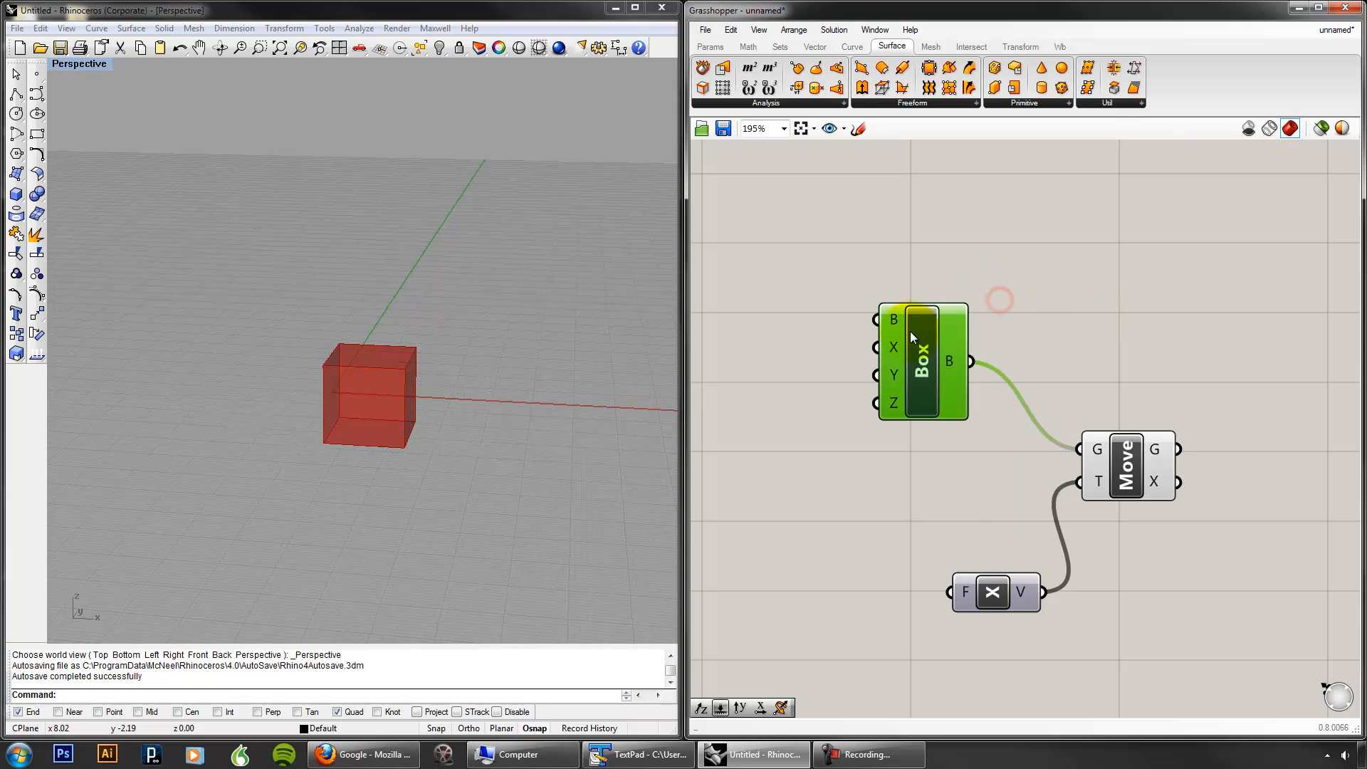
click(789, 330)
click(937, 374)
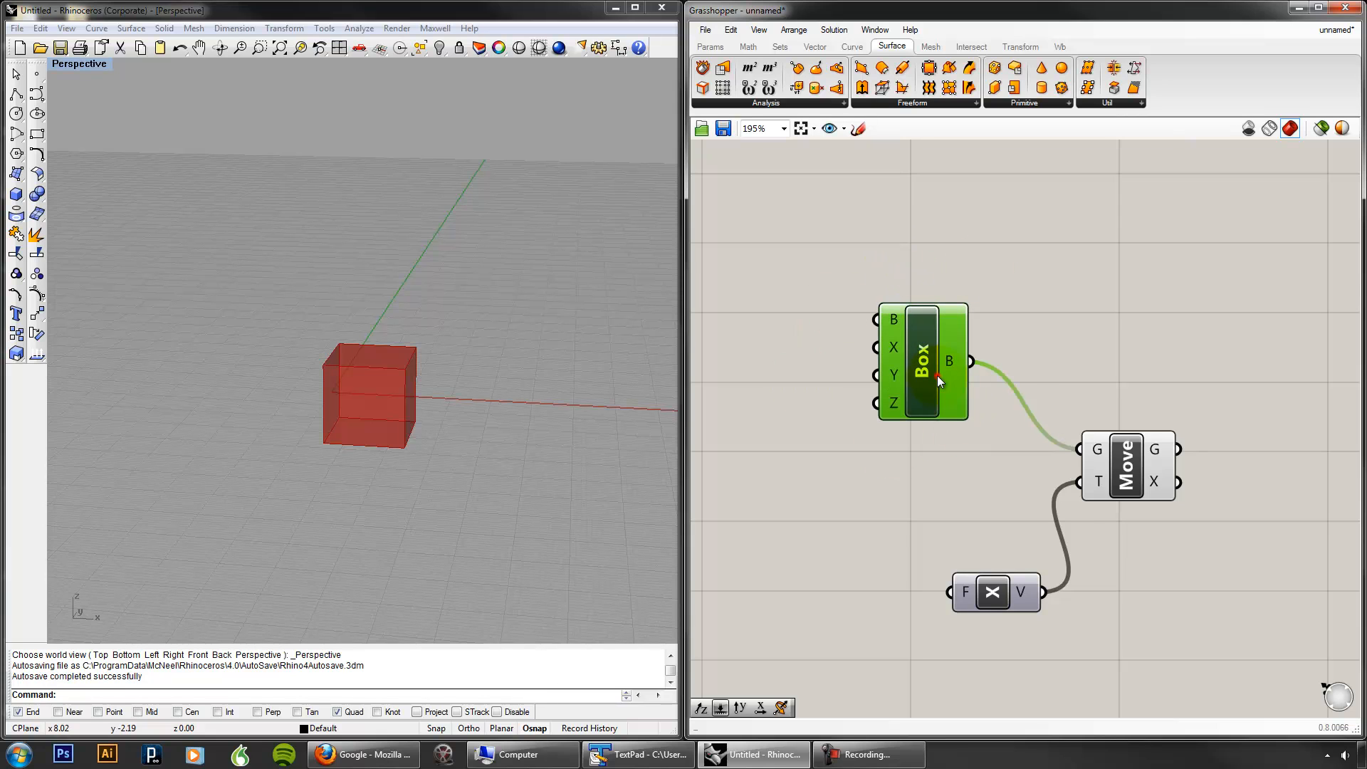
click(1091, 306)
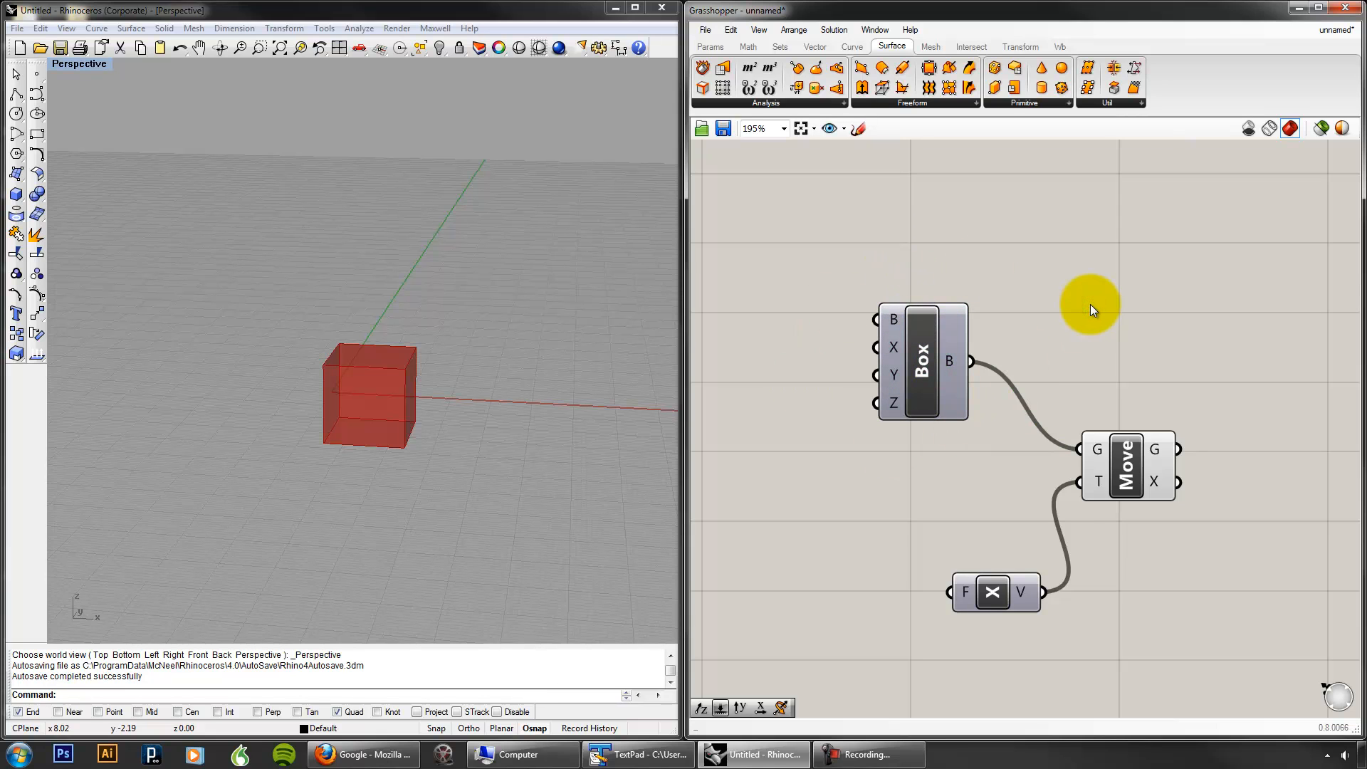
drag(942, 348, 945, 352)
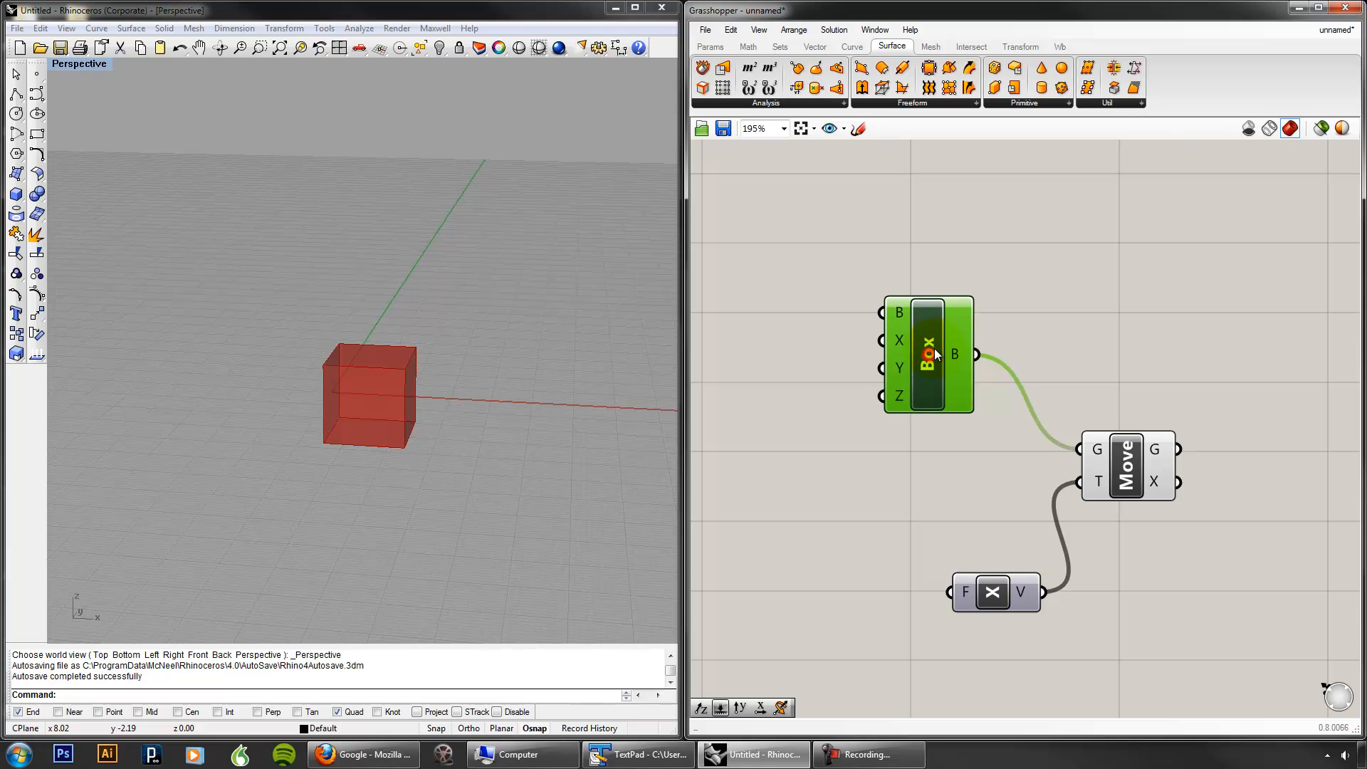
click(1118, 328)
click(1134, 456)
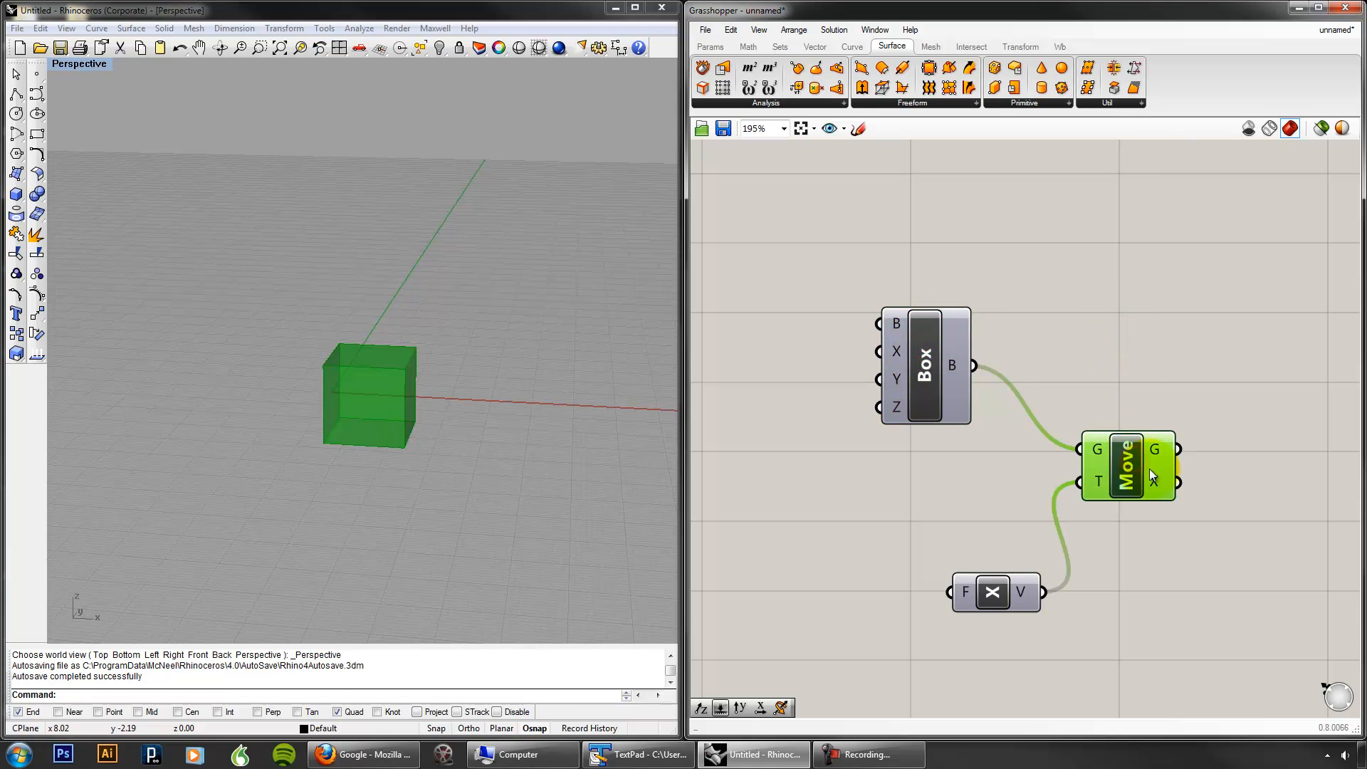
click(1191, 531)
Step: Add a number slider, place it beside the Unit X component and wire it to that component's F input
right_drag(311, 494, 314, 445)
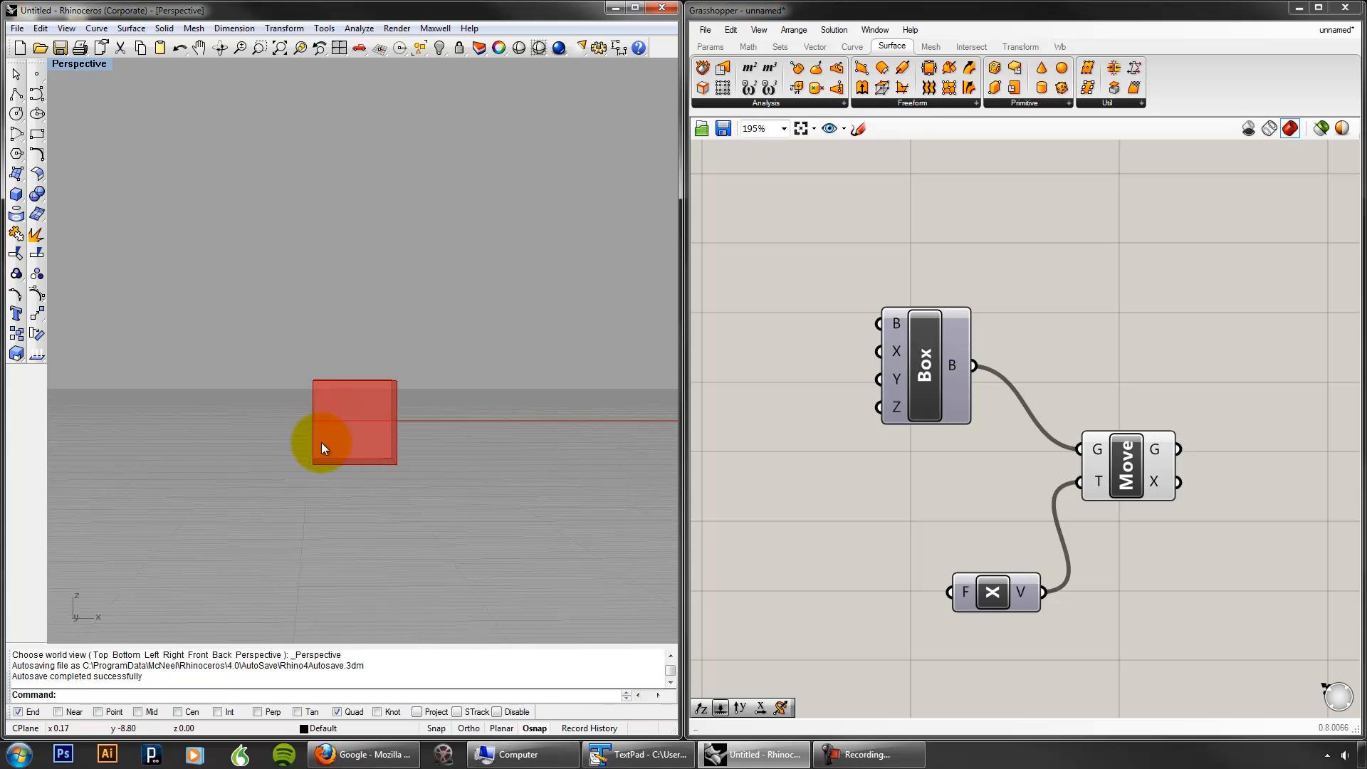
double_click(1175, 619)
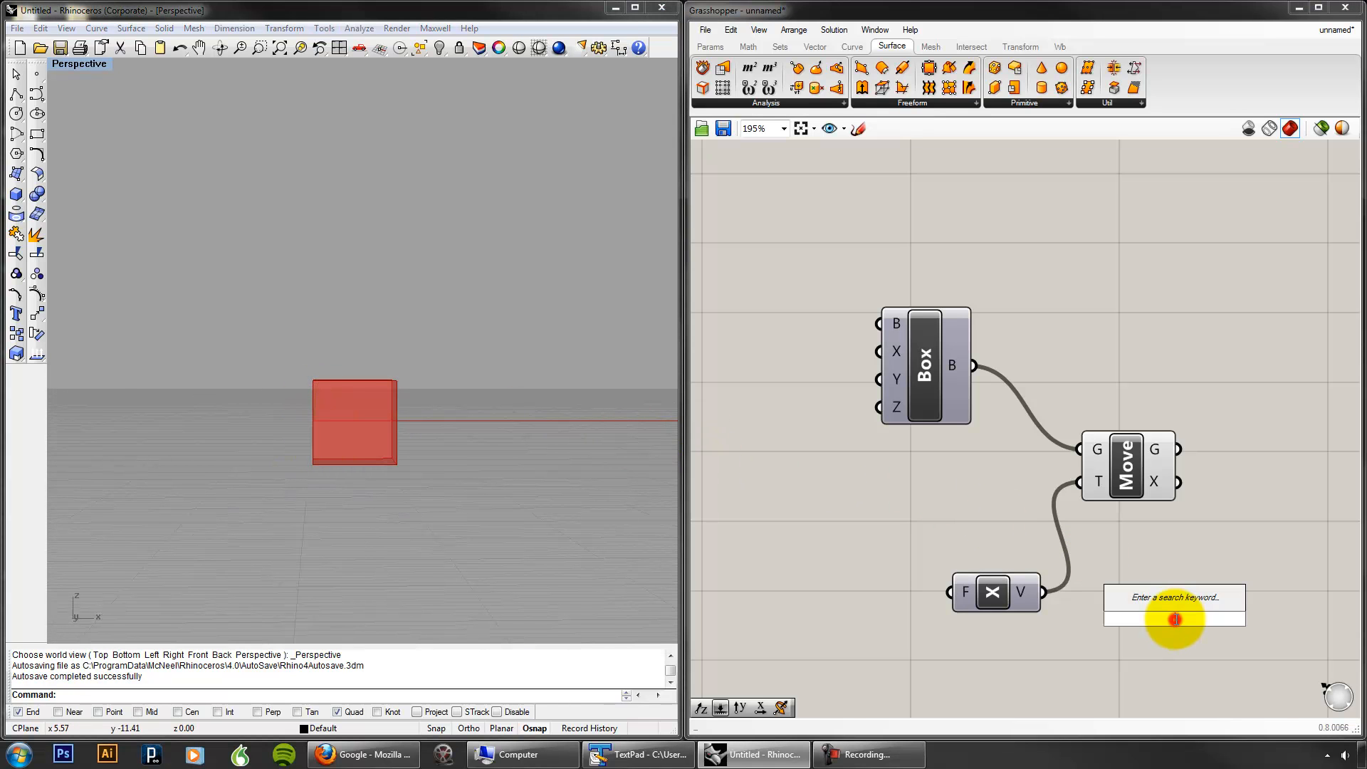
text(num)
click(1150, 584)
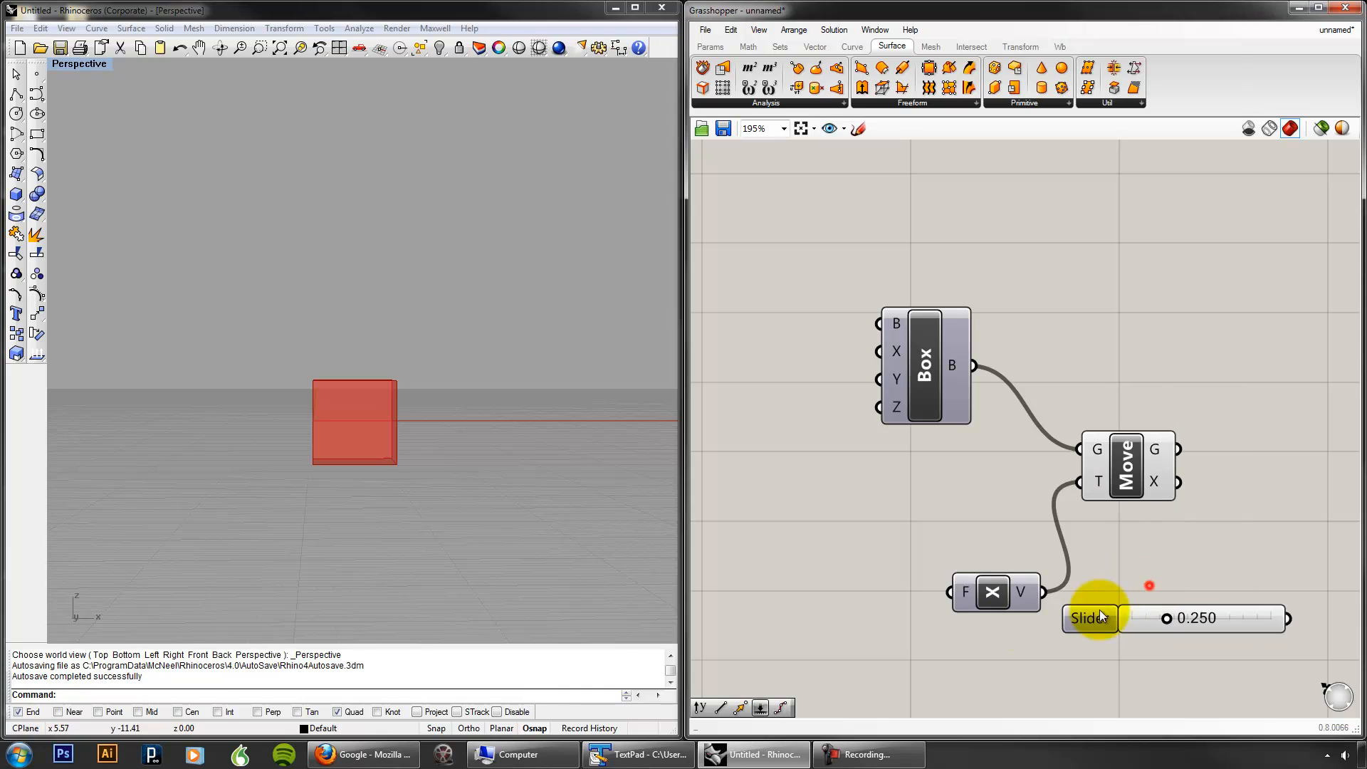
click(953, 585)
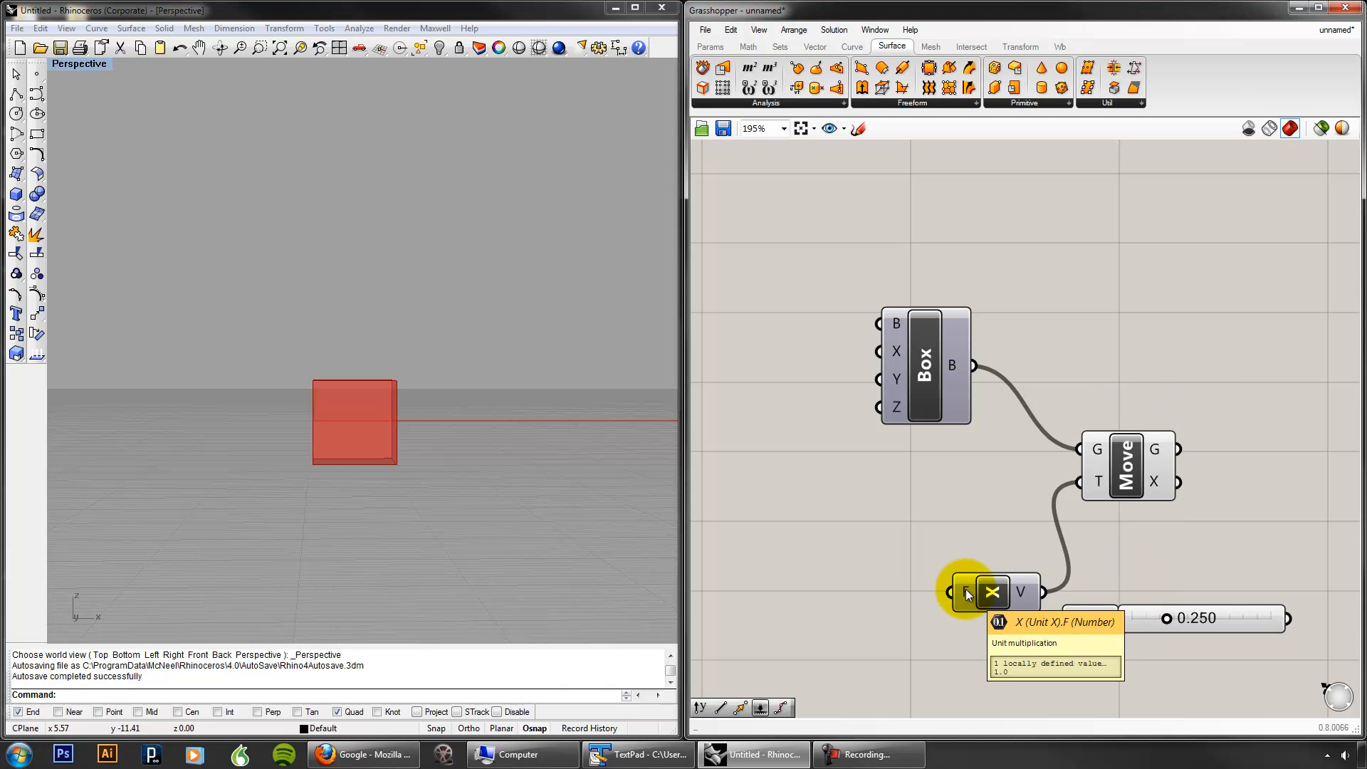
right_drag(1127, 663, 1201, 577)
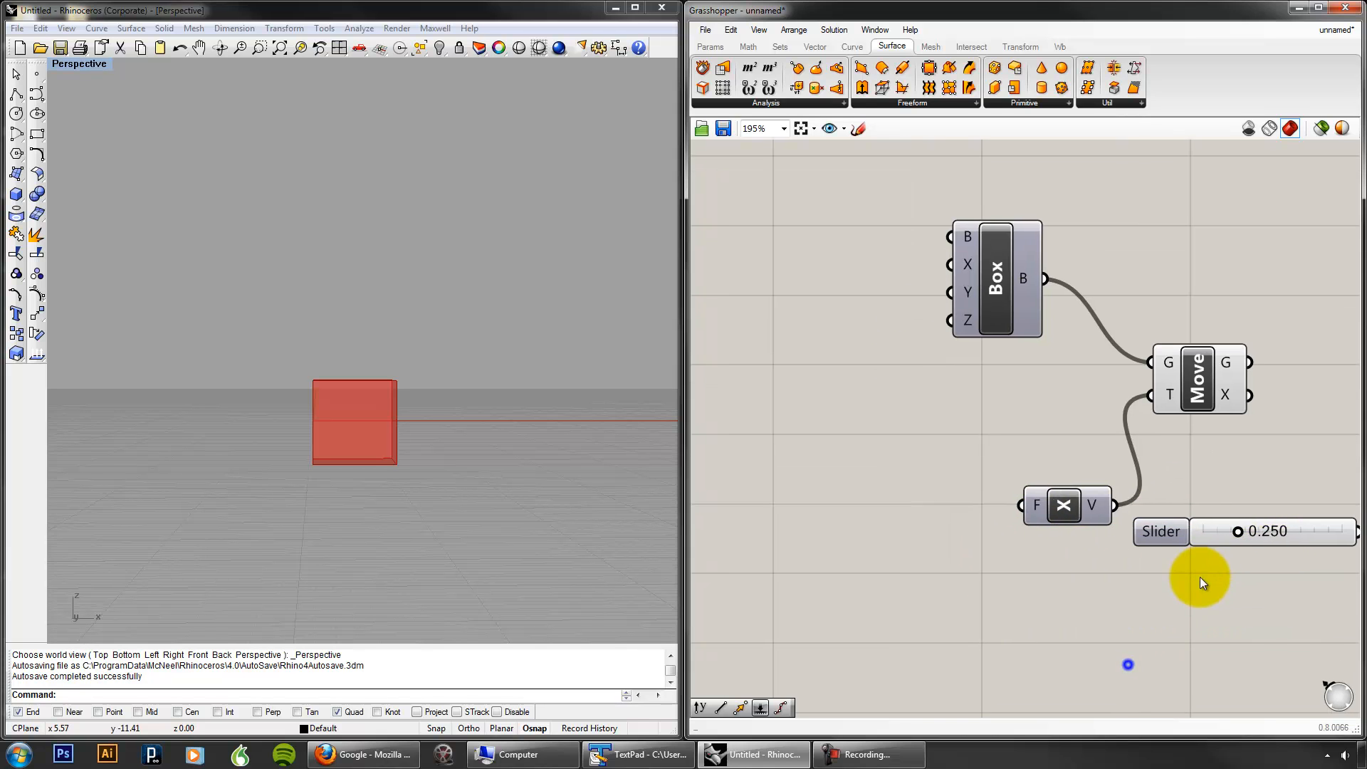
scroll(1214, 561, down, 1)
drag(1259, 549, 1069, 517)
drag(926, 562, 964, 566)
Step: Set the slider's domain to a minimum of -10 and a maximum of 10, with its value at about 1.5
right_click(965, 564)
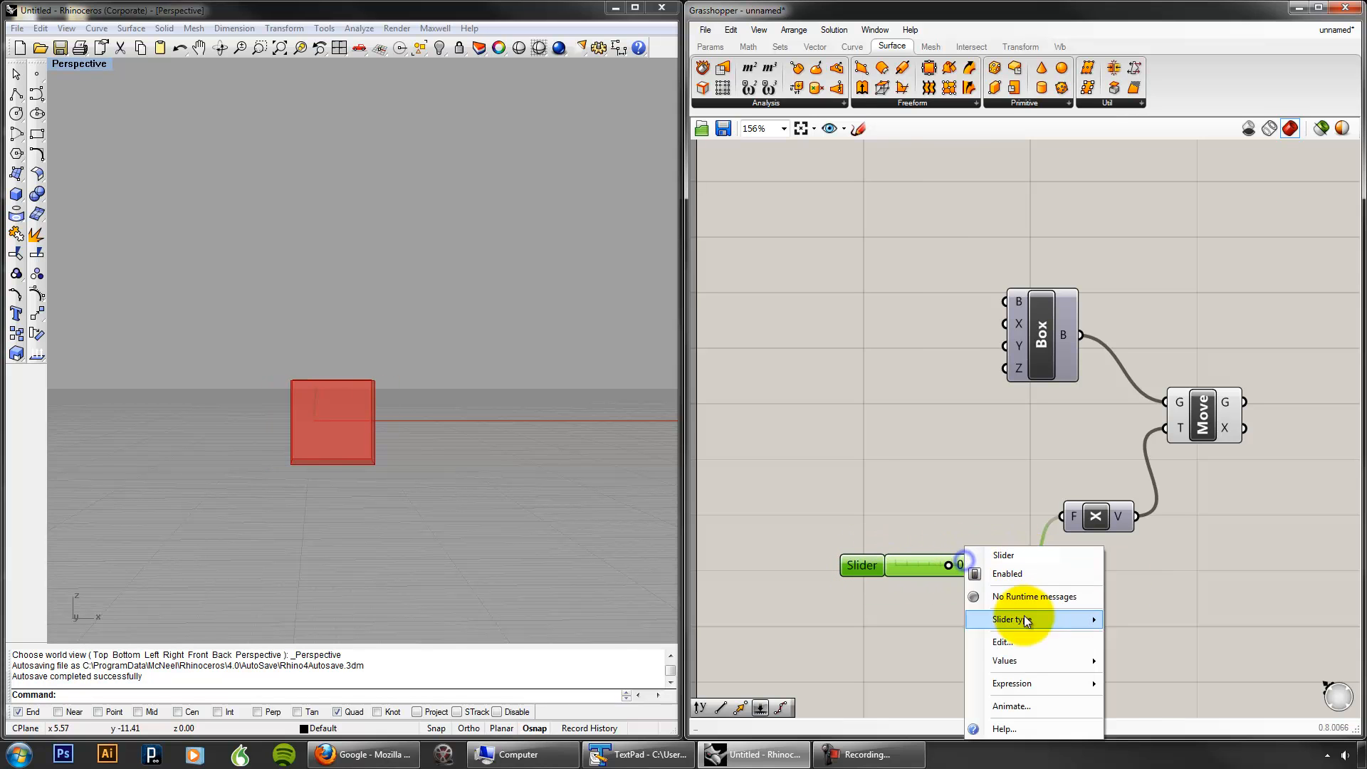
click(1025, 640)
double_click(1047, 629)
text(10)
key(Return)
double_click(1062, 613)
text(-10)
click(1091, 613)
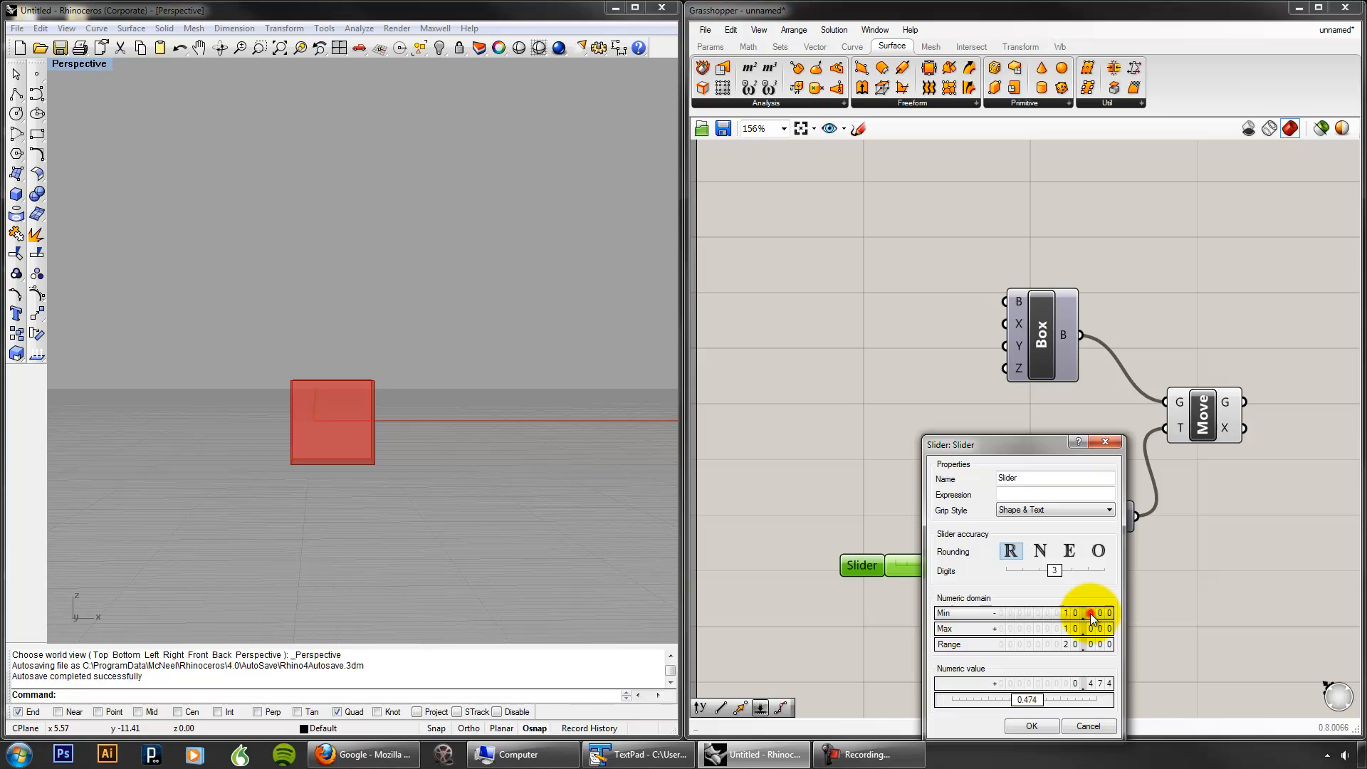
click(1033, 726)
mouse_move(954, 565)
mouse_down()
mouse_move(994, 563)
mouse_move(906, 563)
mouse_move(992, 561)
mouse_move(918, 562)
mouse_move(979, 563)
mouse_move(931, 563)
mouse_move(958, 562)
mouse_up()
right_drag(508, 436, 452, 478)
Step: Turn on the Box component's preview and set the slider feeding Unit X to 10
click(1042, 335)
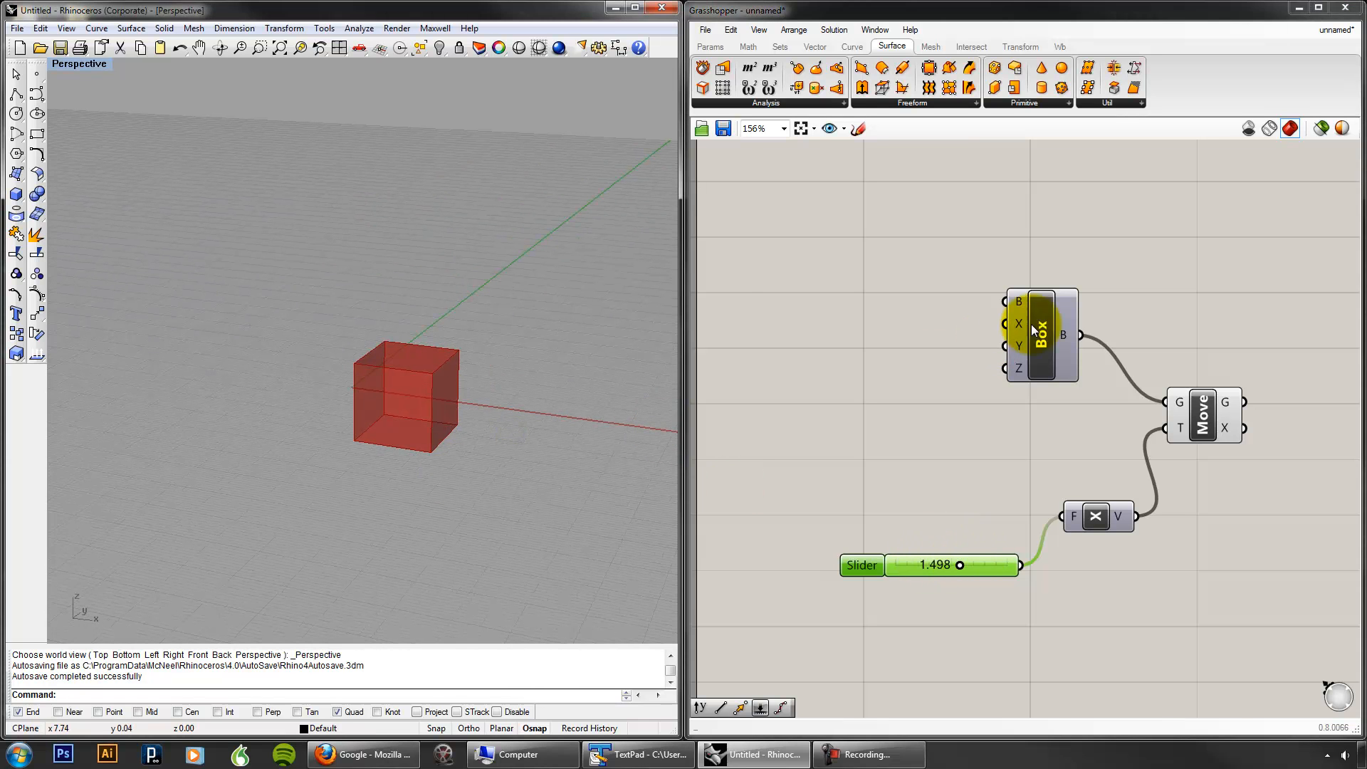
right_click(1058, 190)
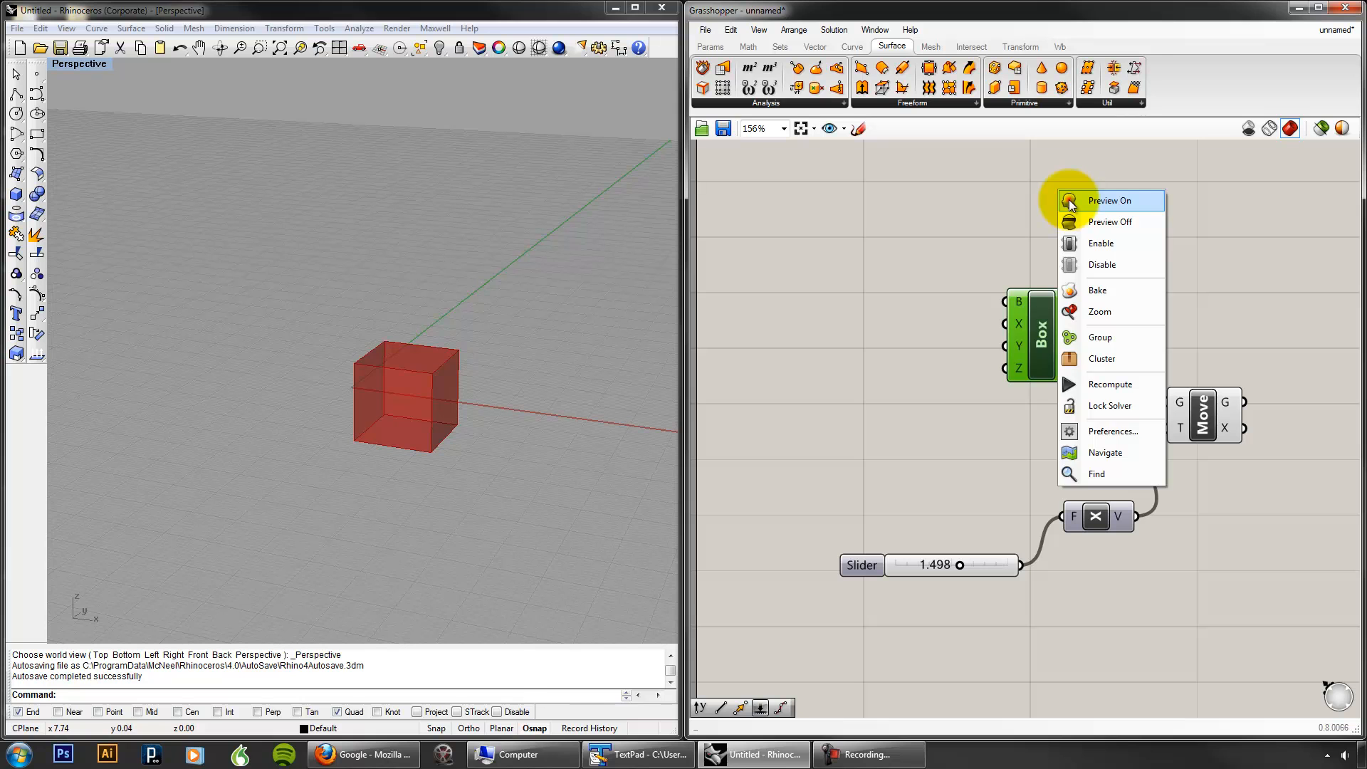
click(1070, 200)
drag(958, 562, 1010, 562)
click(971, 451)
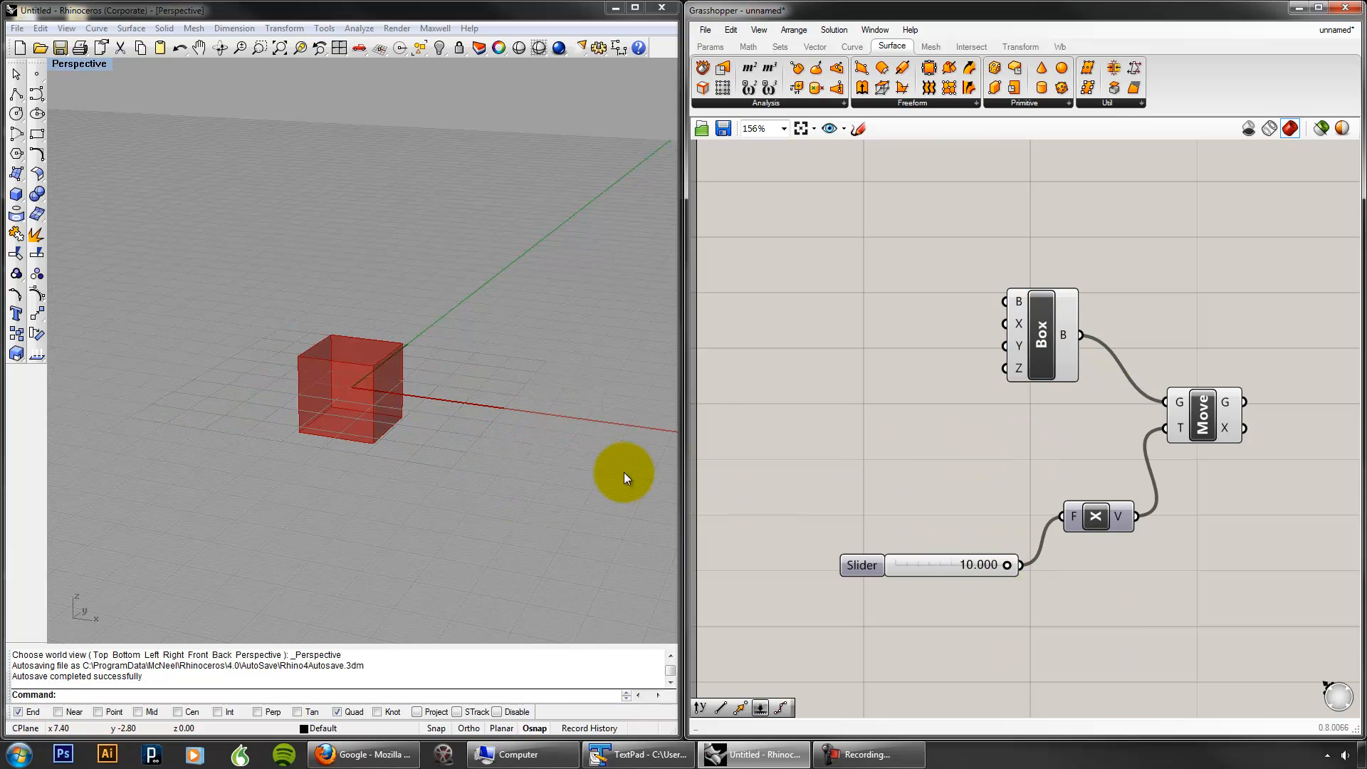
Step: Examine the spacing between the original box and its moved copy, highlighting the Box and Move geometry in turn
shift+right_drag(630, 434, 469, 415)
scroll(452, 417, down, 3)
click(1067, 318)
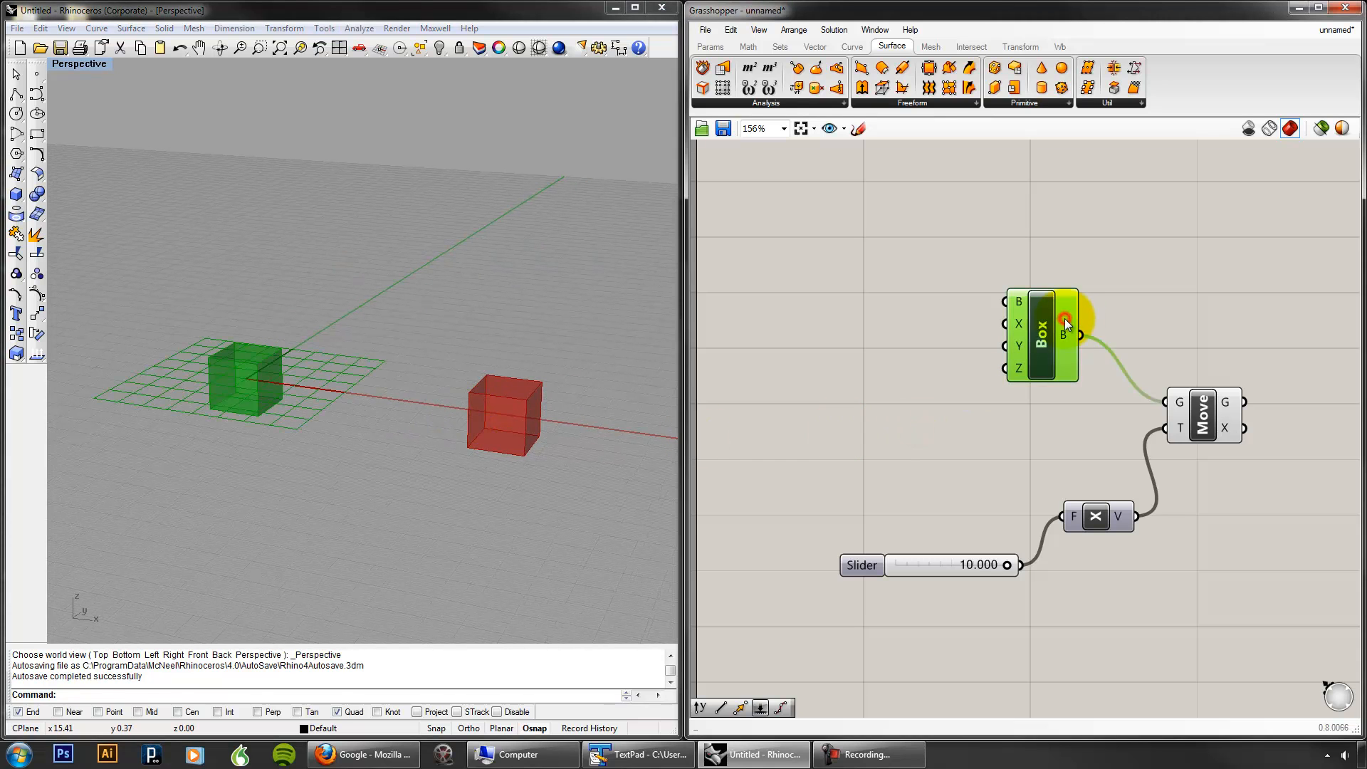
click(1219, 426)
scroll(1229, 543, down, 1)
click(1065, 559)
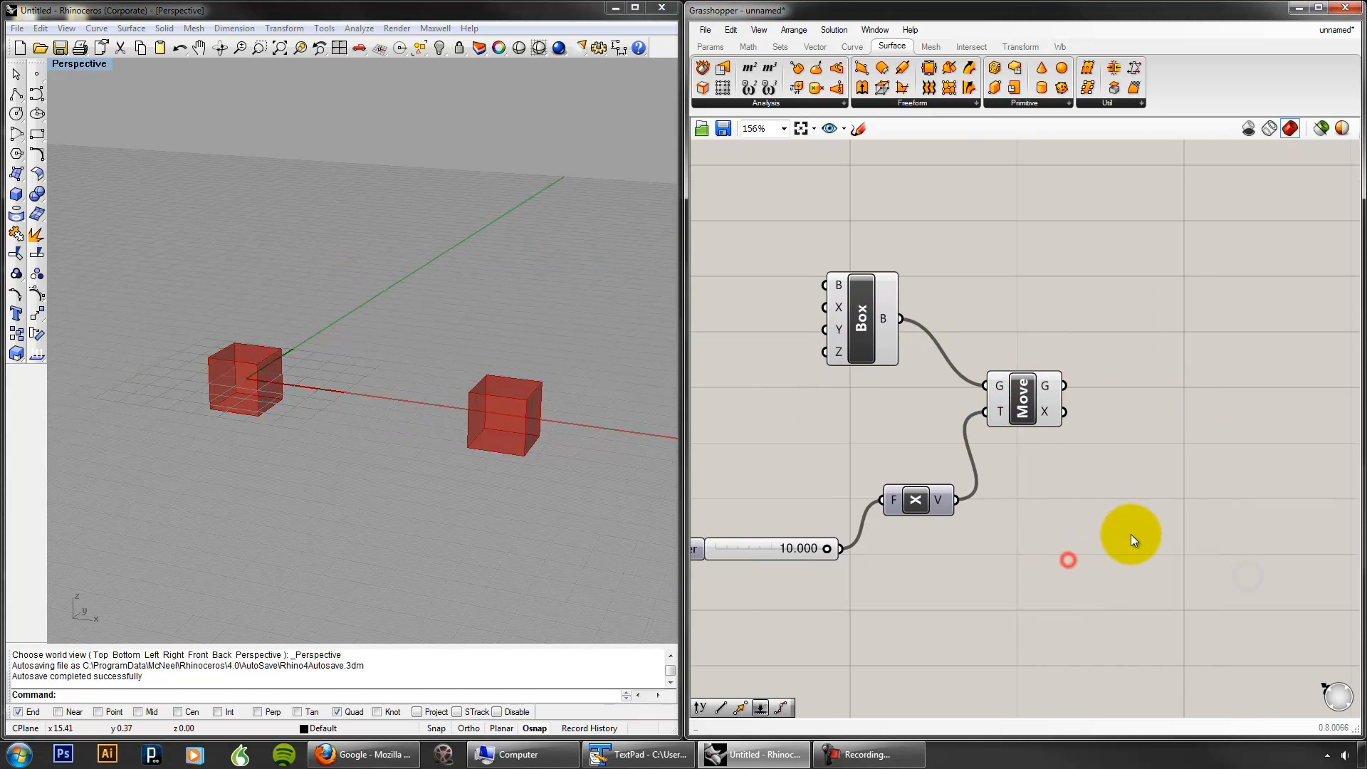
scroll(1074, 544, down, 1)
click(1034, 425)
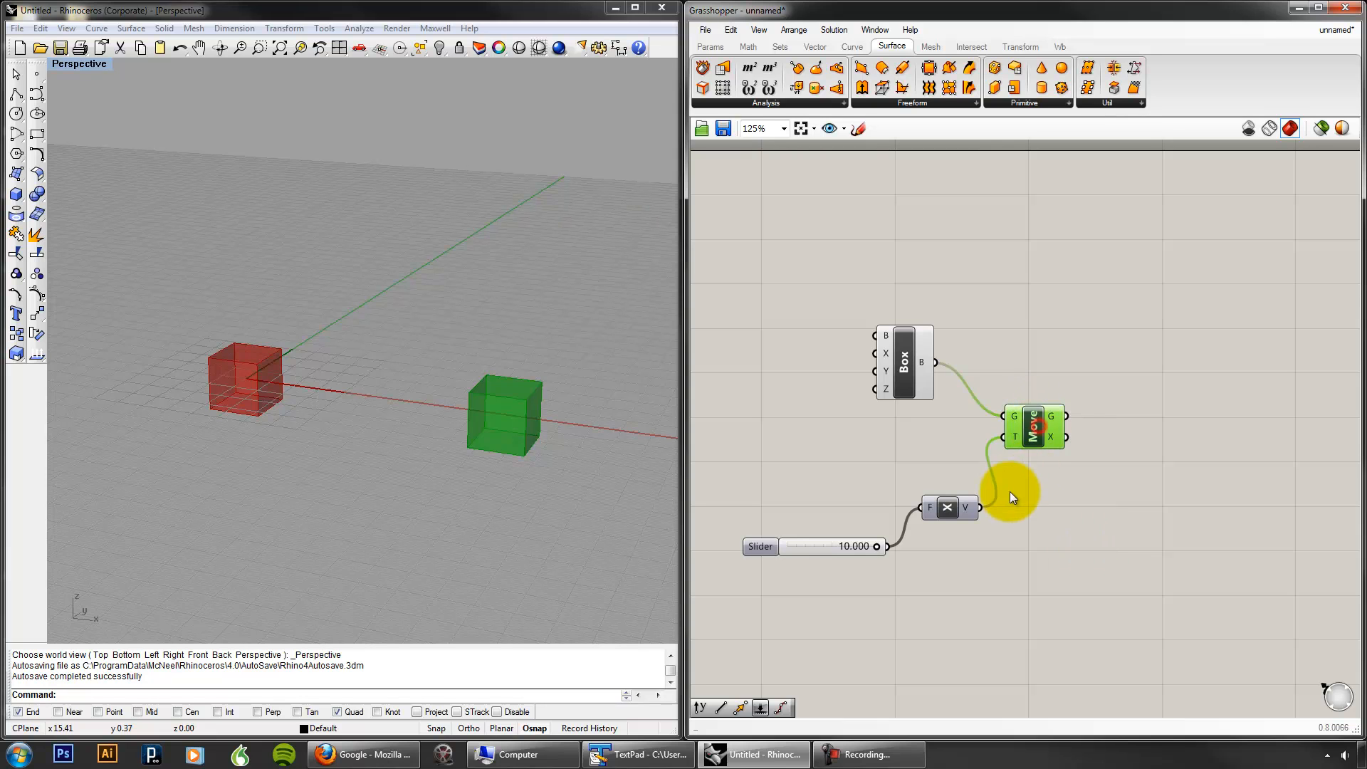
Step: Add a second Move component on the canvas, level with the first Move component on its output side
click(1135, 518)
double_click(1136, 514)
text(mov)
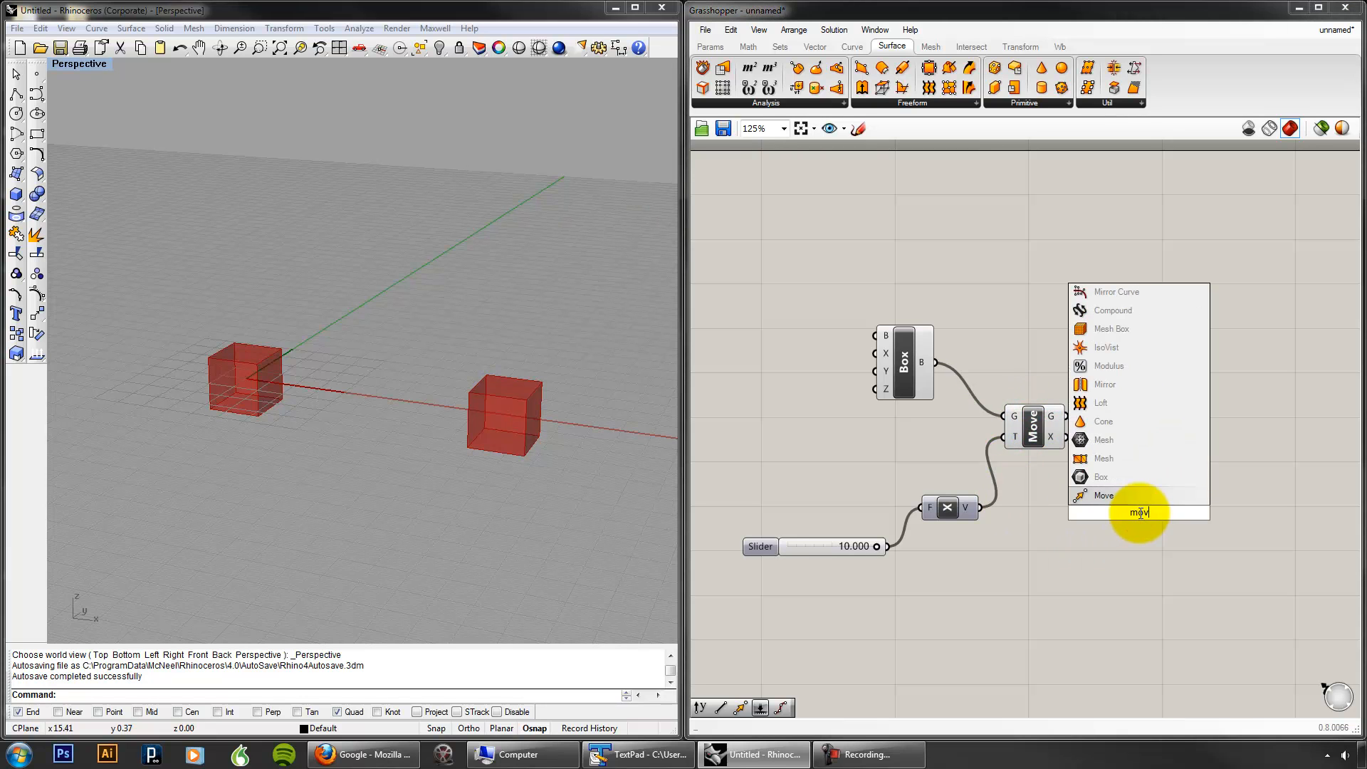
click(1129, 493)
drag(1141, 511, 1187, 431)
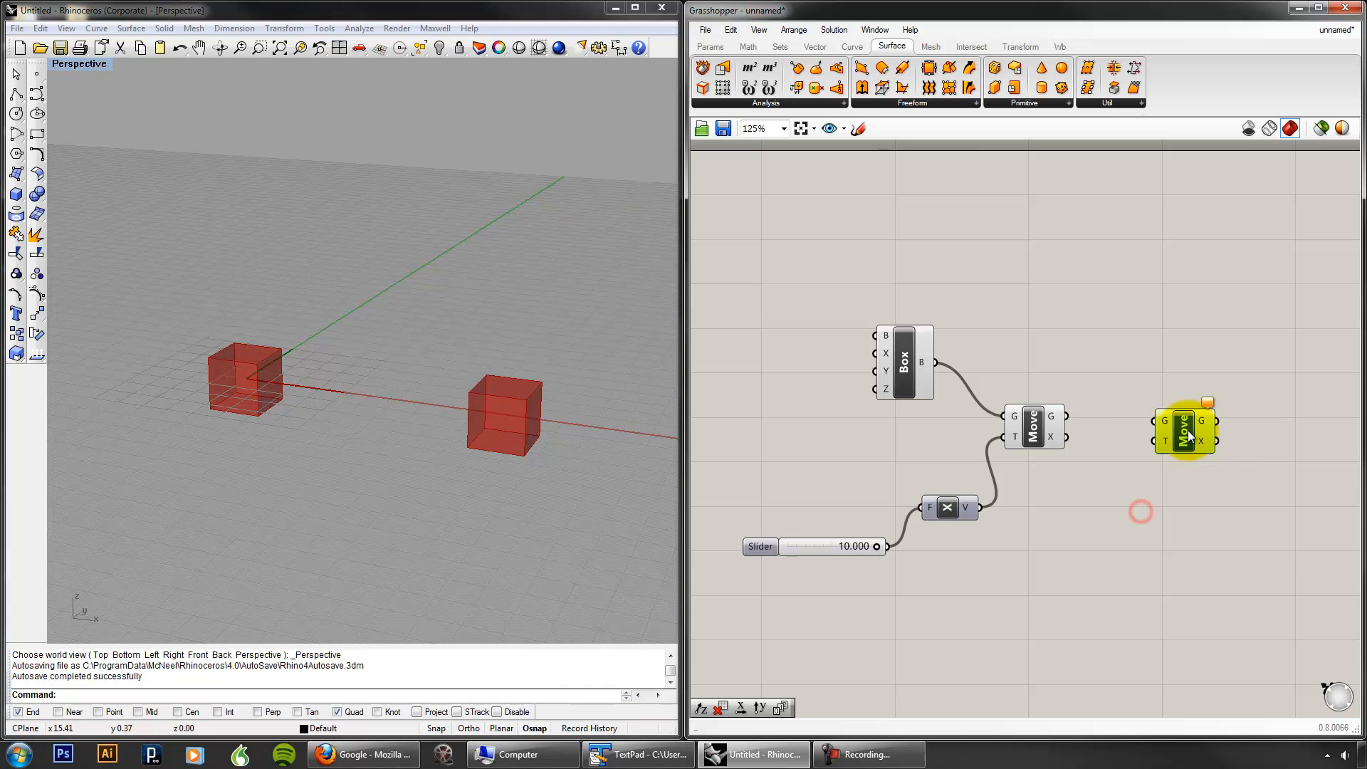
click(1063, 330)
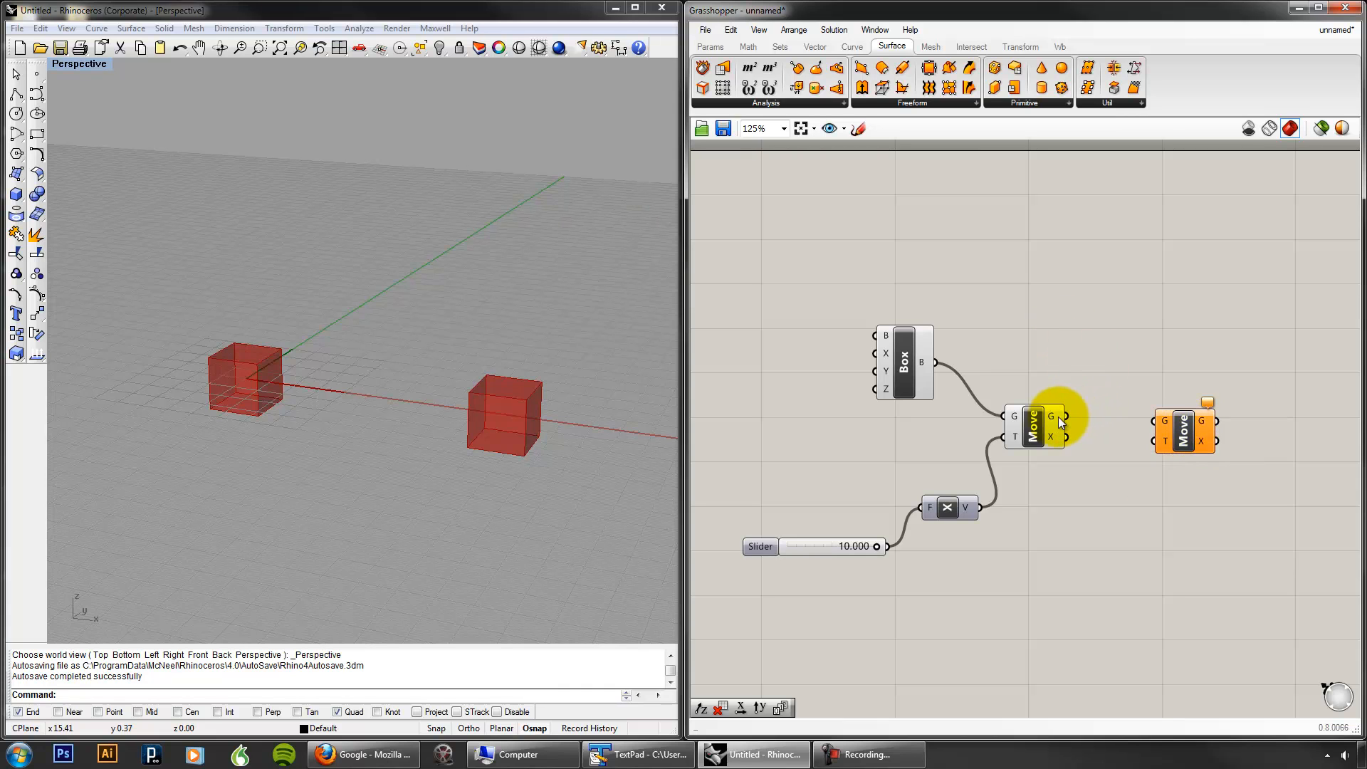
click(1039, 421)
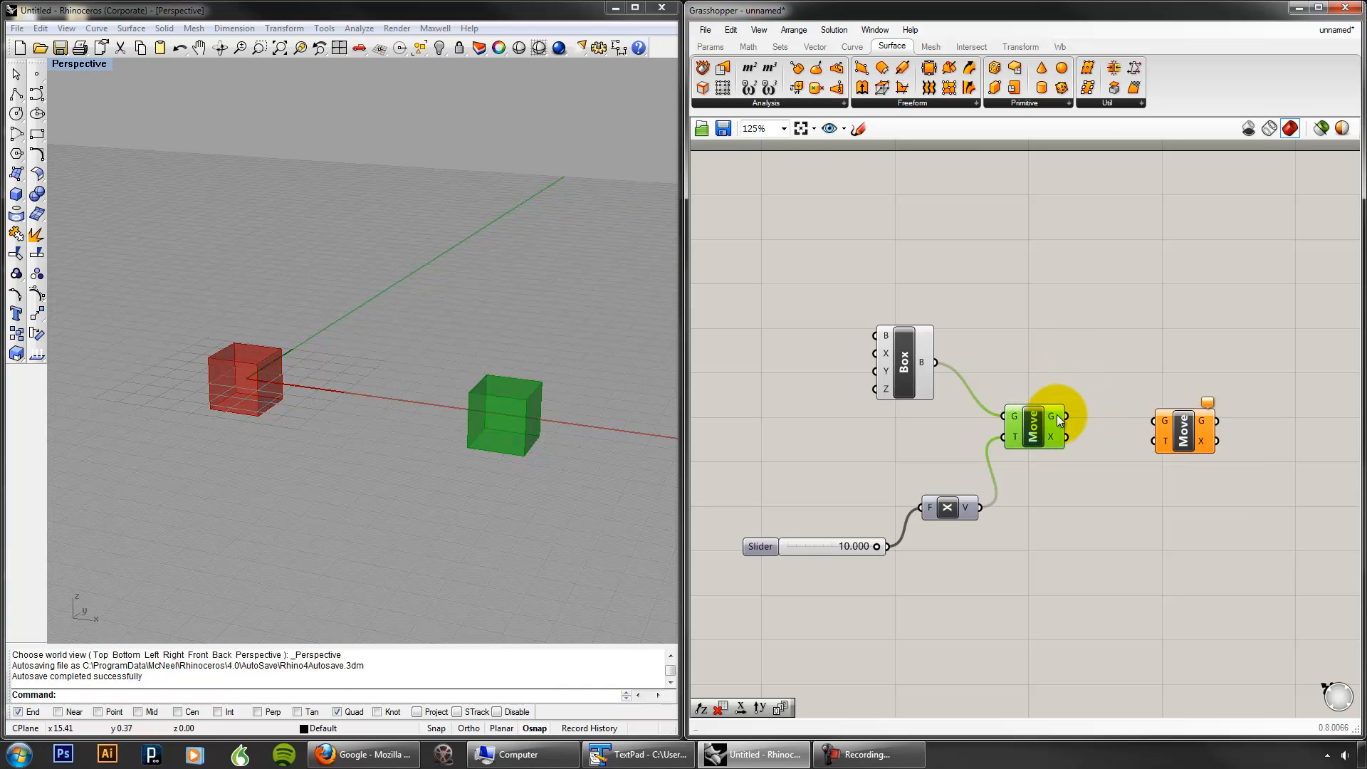
Step: Feed the Box output into the second Move's geometry input and place that Move above the first one
mouse_move(1062, 413)
mouse_down()
mouse_move(1139, 412)
mouse_move(1213, 438)
mouse_up()
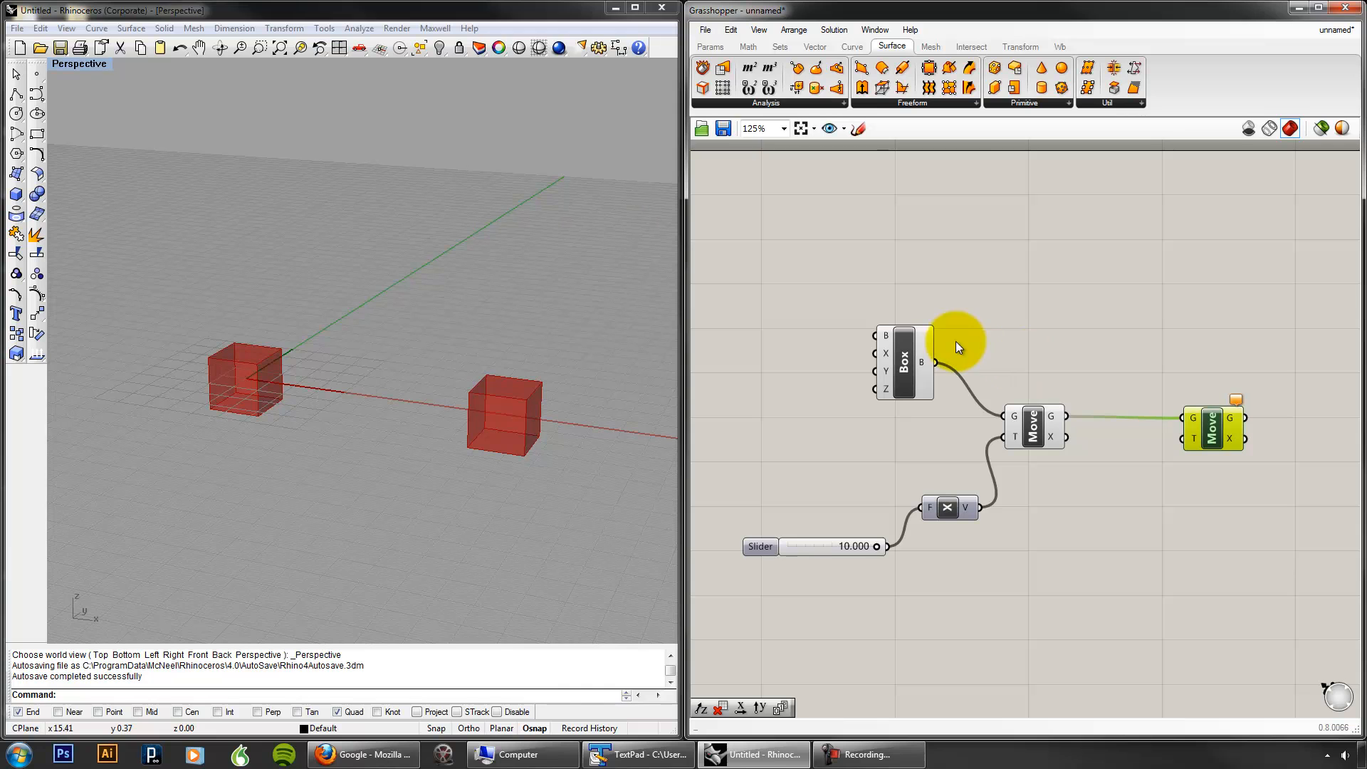
drag(934, 361, 1168, 406)
drag(1172, 408, 1162, 333)
Step: Add a Unit Z vector driven by a copy of the existing slider, and feed it into the second Move's translation input
double_click(1183, 399)
text(z)
click(1137, 380)
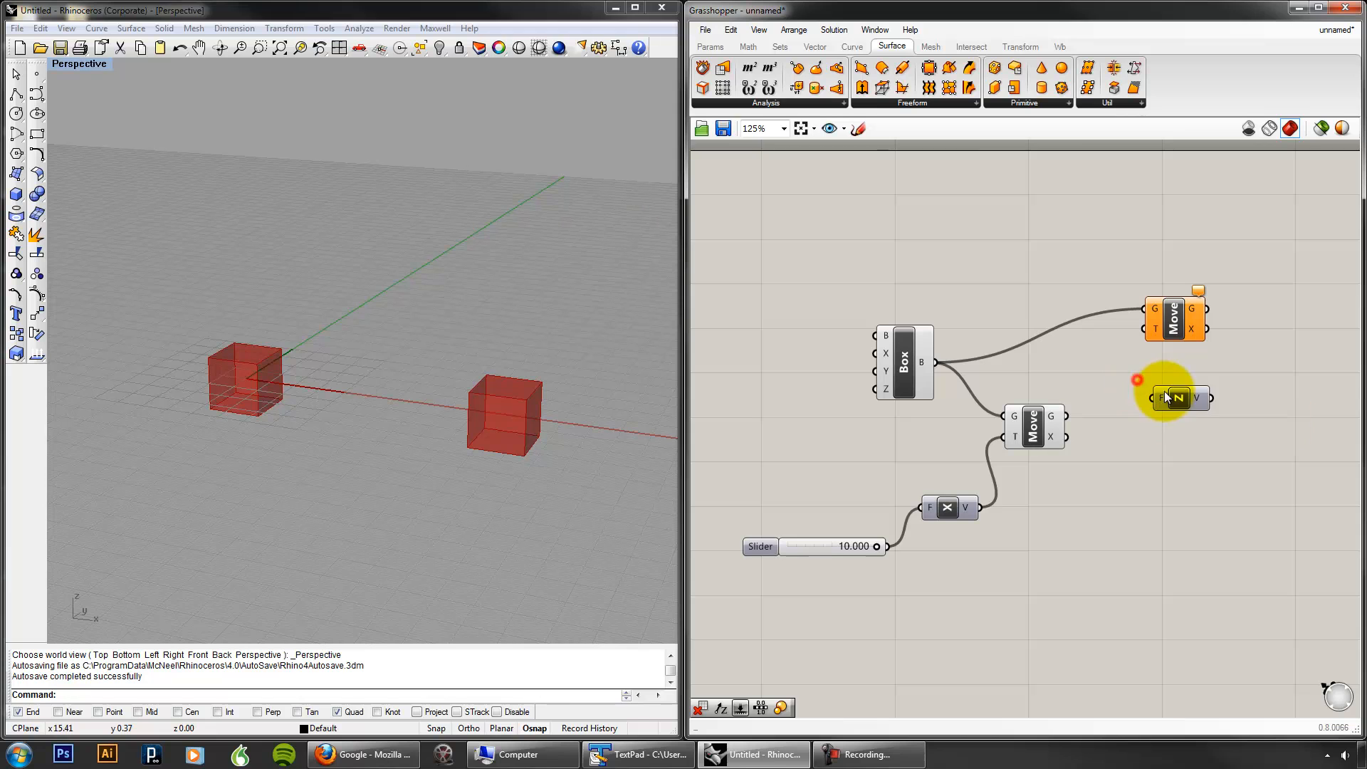
drag(1173, 392, 1048, 310)
click(842, 544)
key(ctrl+c)
key(ctrl+v)
drag(844, 541, 1144, 329)
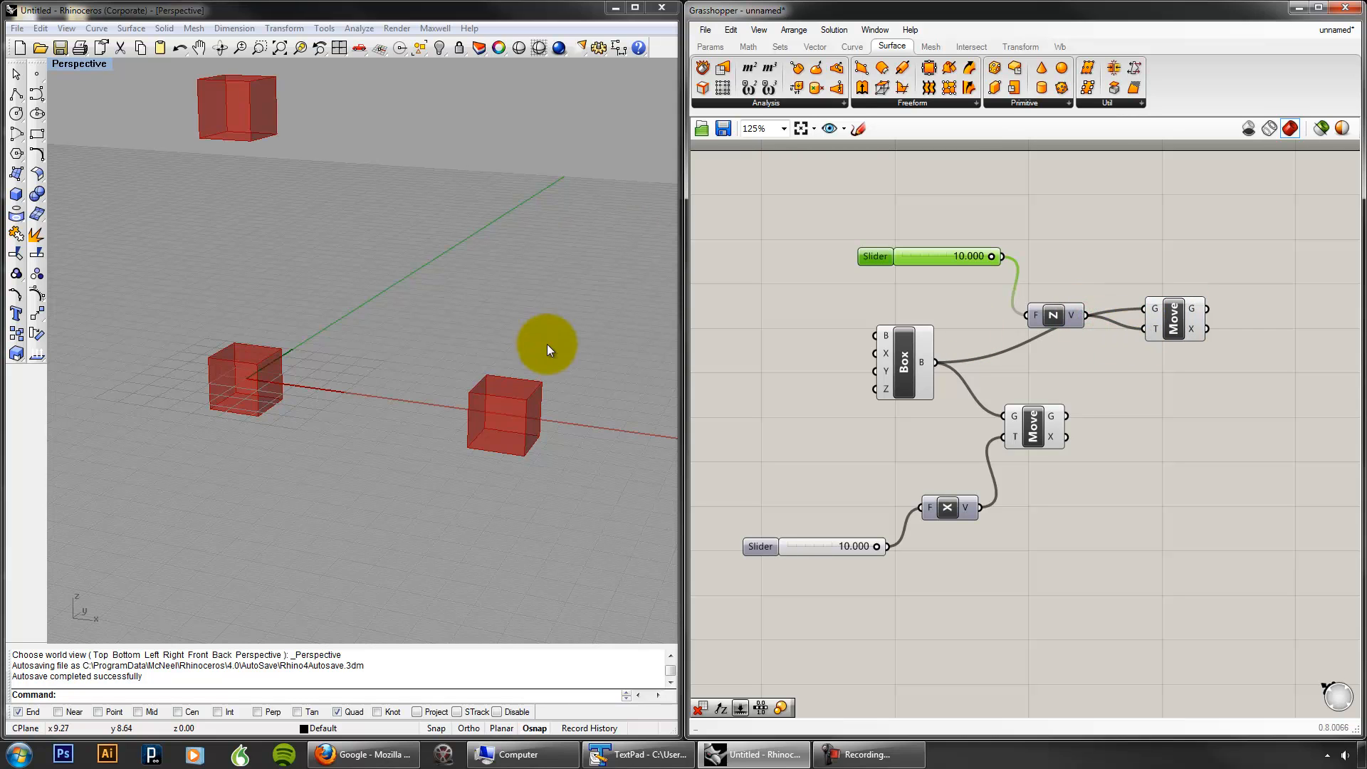
Step: Set the Unit Z slider to about 4.24 and shift the second Move upward, clear of the Unit Z component
shift+right_drag(584, 341, 584, 390)
scroll(583, 390, down, 2)
drag(993, 256, 966, 256)
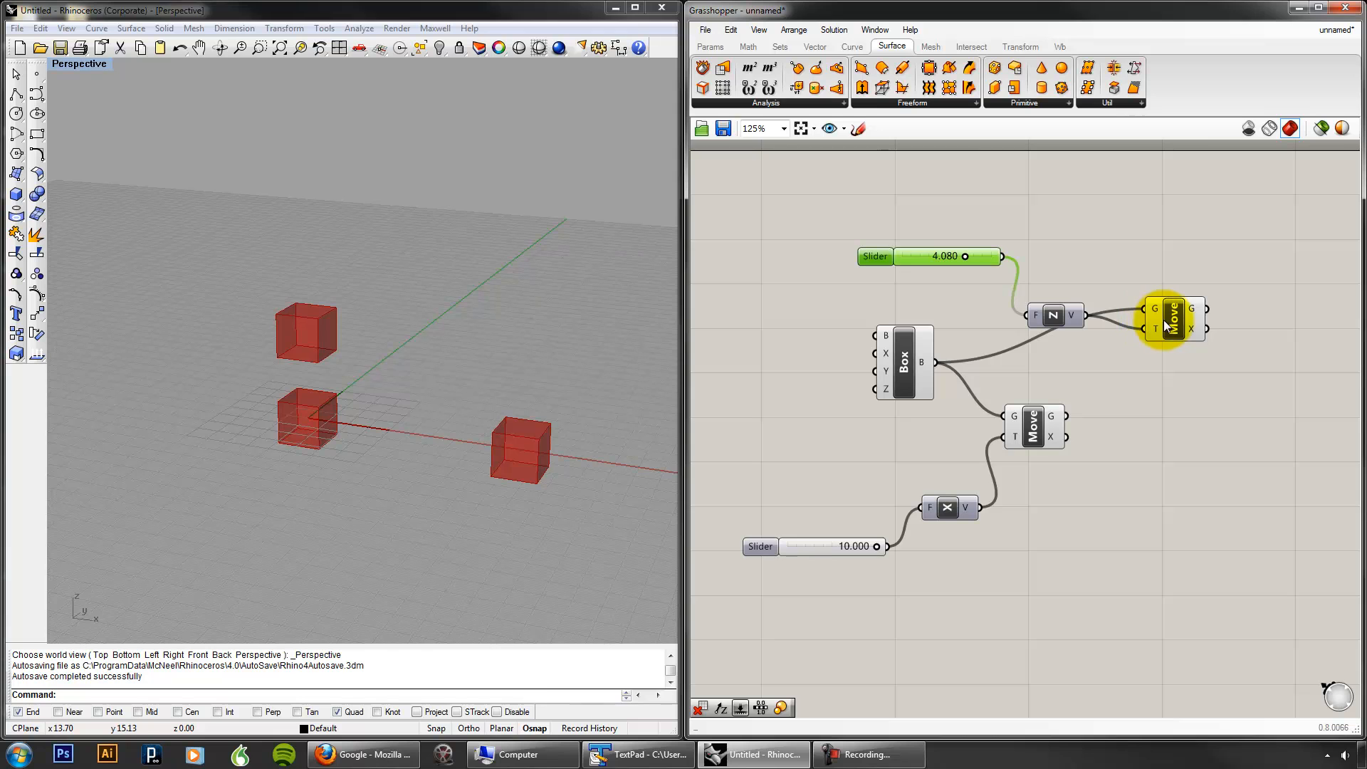
drag(1164, 319, 1164, 270)
mouse_move(964, 256)
mouse_down()
mouse_move(983, 252)
mouse_move(964, 254)
mouse_up()
Step: Examine the box copy produced by the X-direction Move and its slider
click(1040, 416)
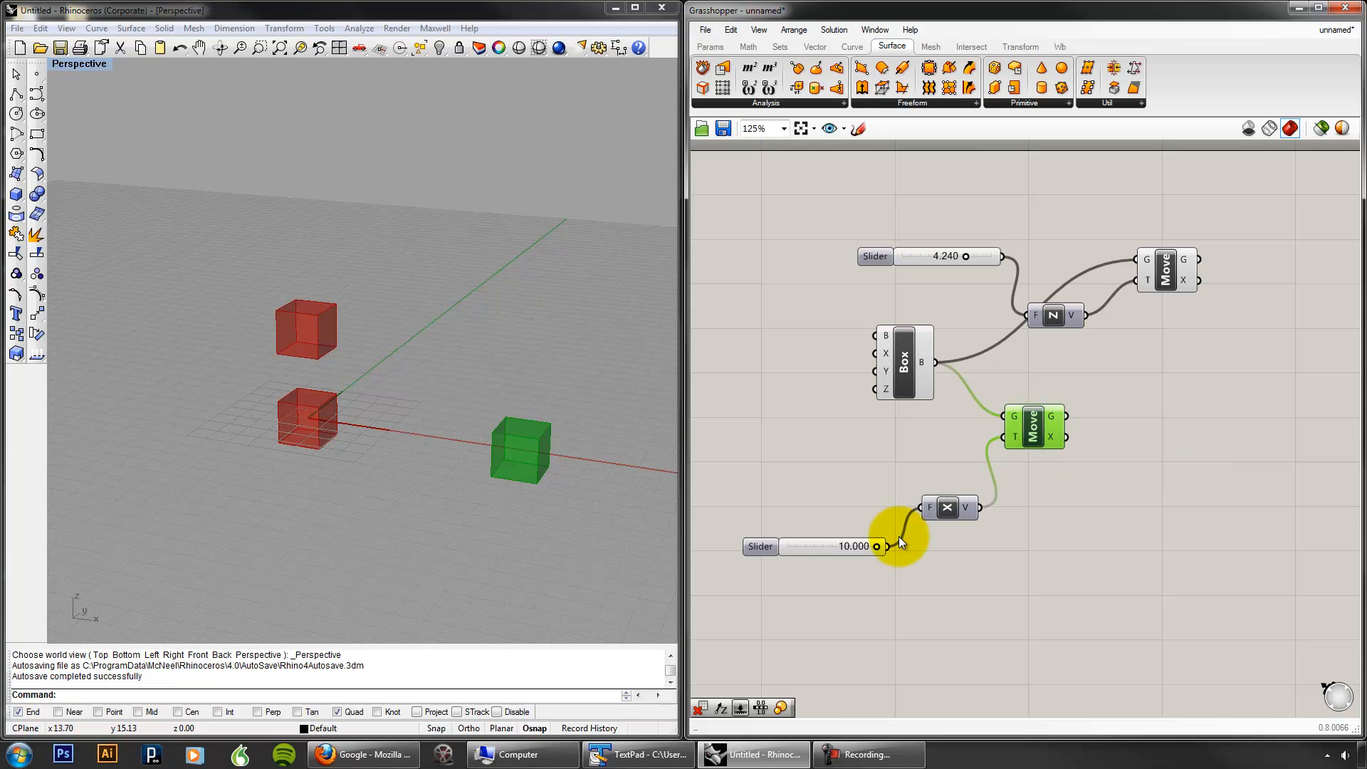
drag(876, 547, 963, 554)
click(1126, 513)
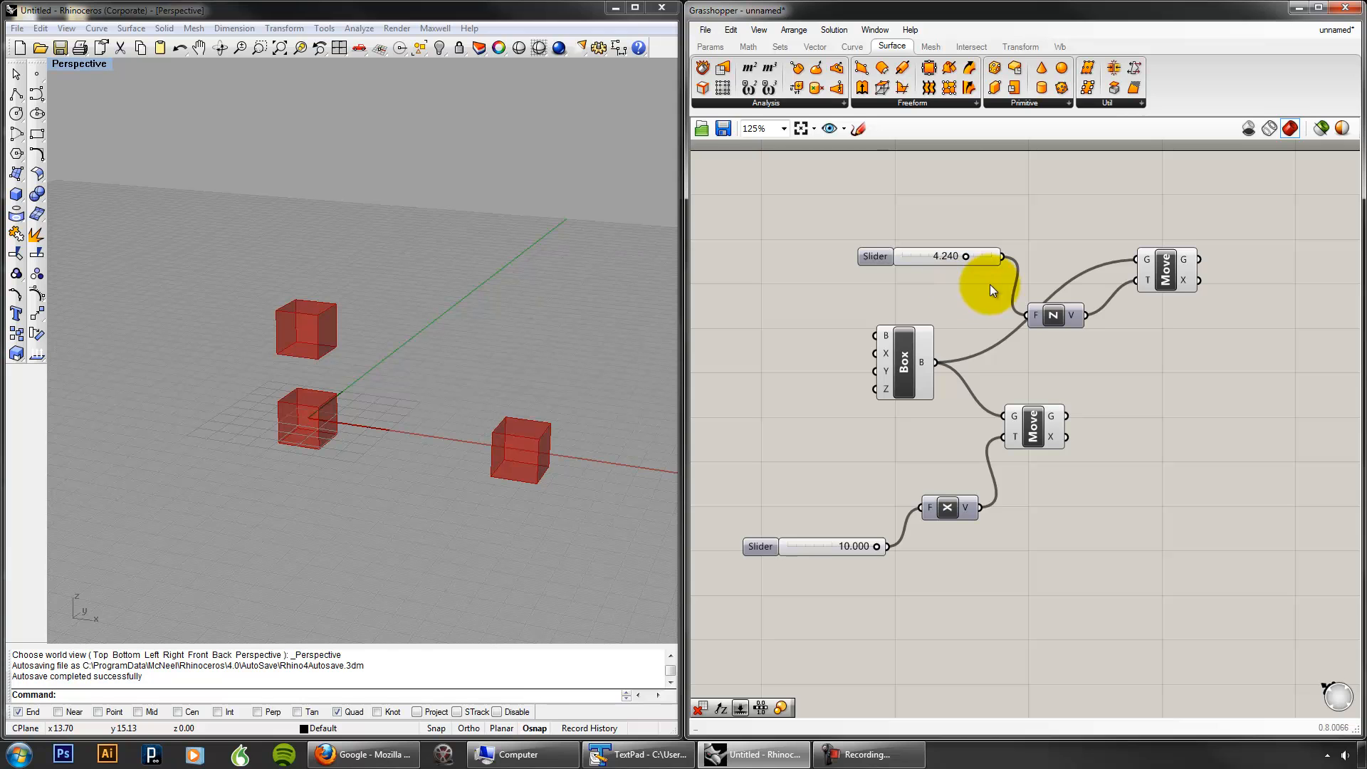
Step: Duplicate the Z slider, Unit Z and Move together, and arrange the copies below and beyond the X-direction Move
shift+click(1147, 280)
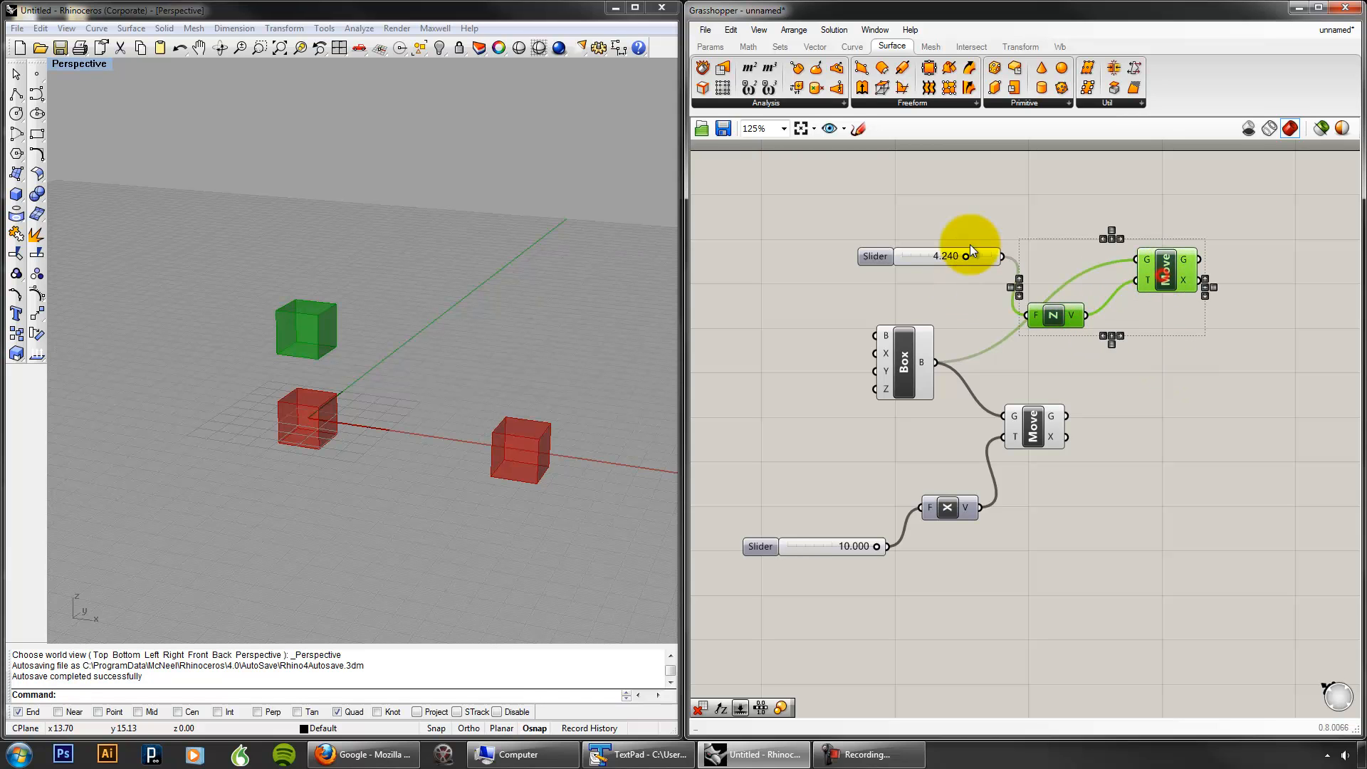
shift+click(977, 254)
key(ctrl+c)
key(ctrl+v)
drag(1074, 329, 1156, 647)
click(1170, 489)
click(1254, 587)
drag(1254, 588, 1239, 445)
Step: Connect the X-direction Move's geometry output to the duplicated Move's geometry input, replacing the Box connection
click(1130, 388)
click(1054, 420)
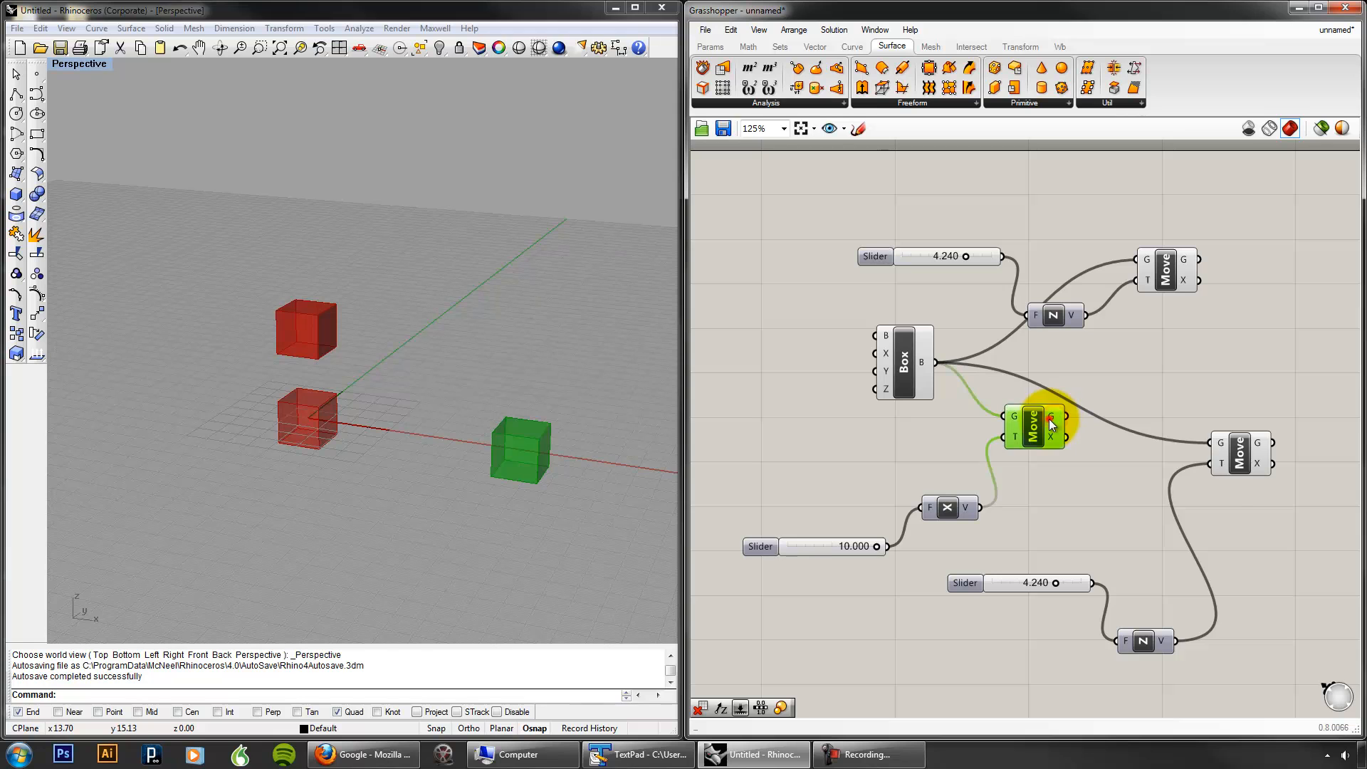
drag(1067, 415, 1214, 443)
click(1228, 454)
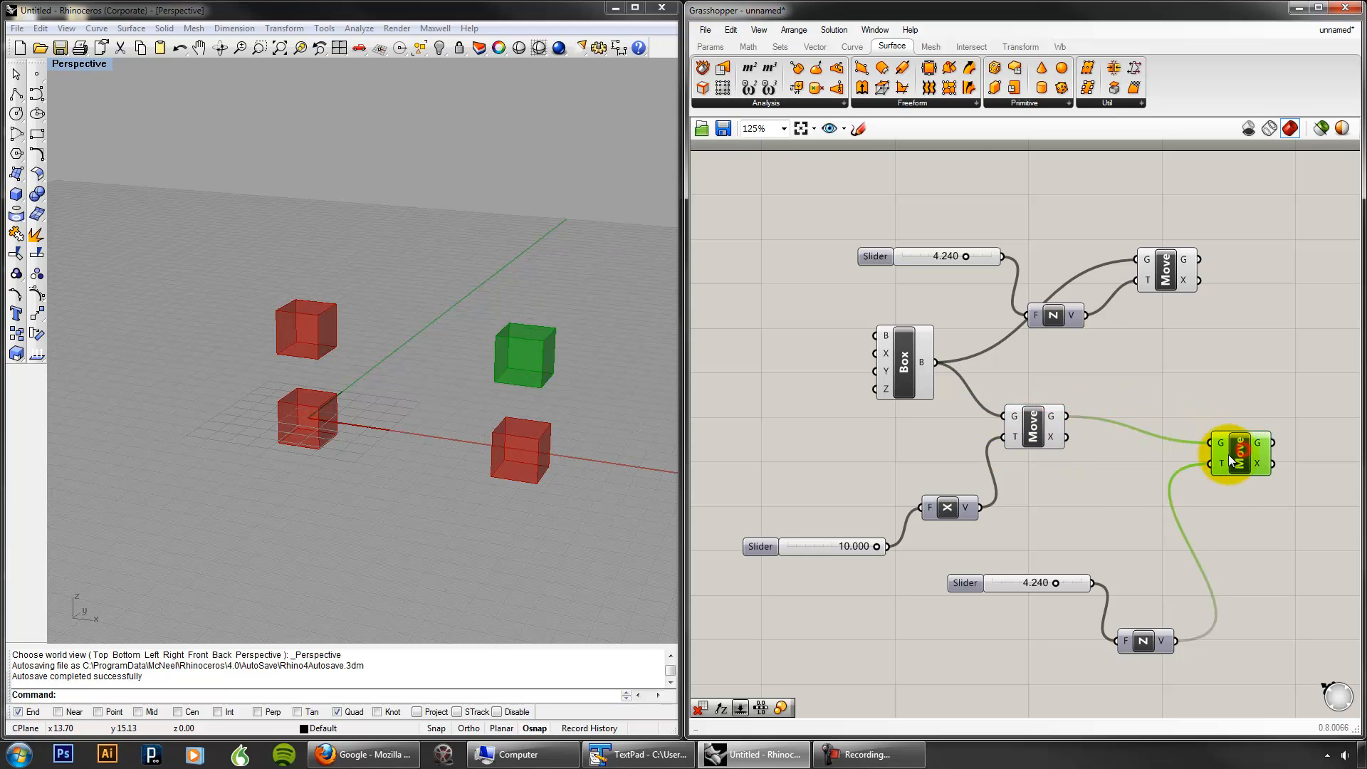
Step: Set the chained Move's Z slider to about -3.28 and the upper Z slider to about 8.08
drag(1056, 582, 1010, 581)
mouse_move(877, 546)
mouse_down()
mouse_move(824, 544)
mouse_move(887, 547)
mouse_up()
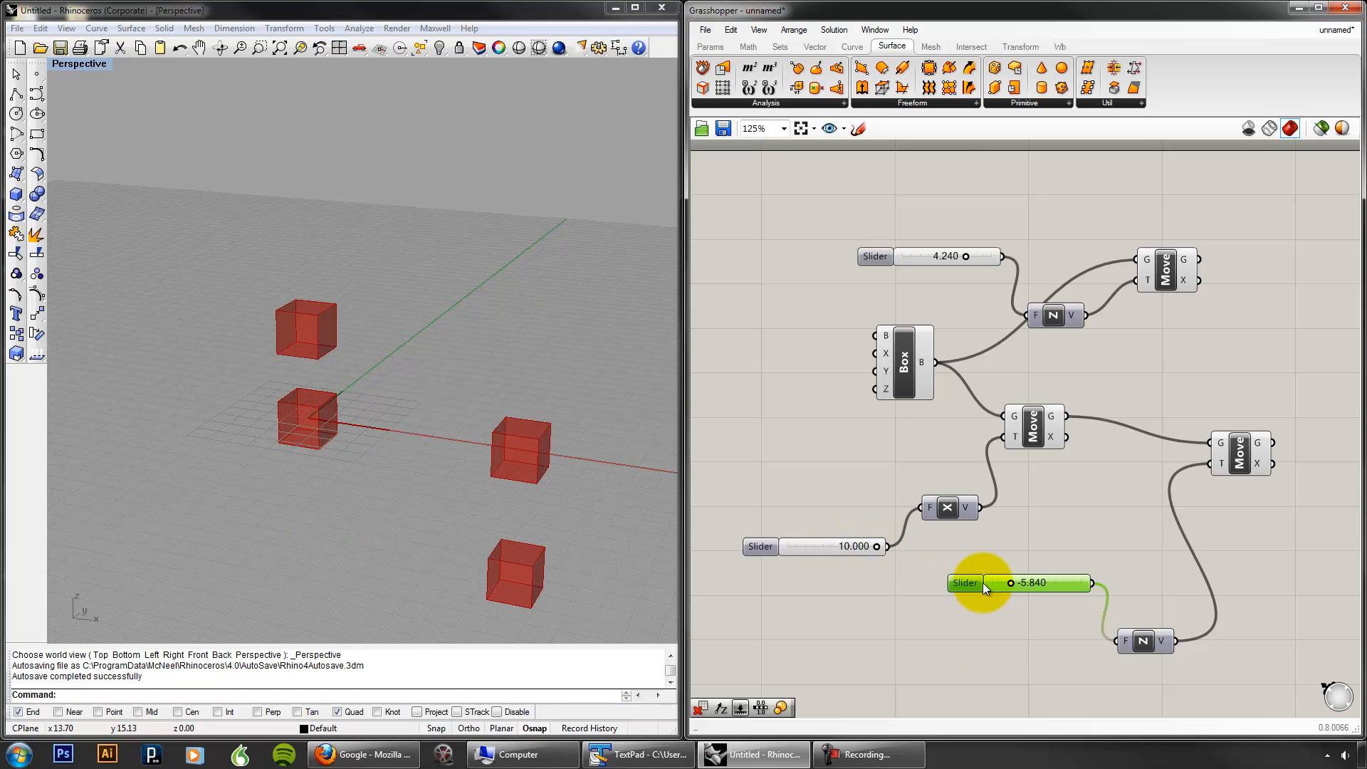
mouse_move(1013, 584)
mouse_down()
mouse_move(1044, 578)
mouse_move(1022, 582)
mouse_up()
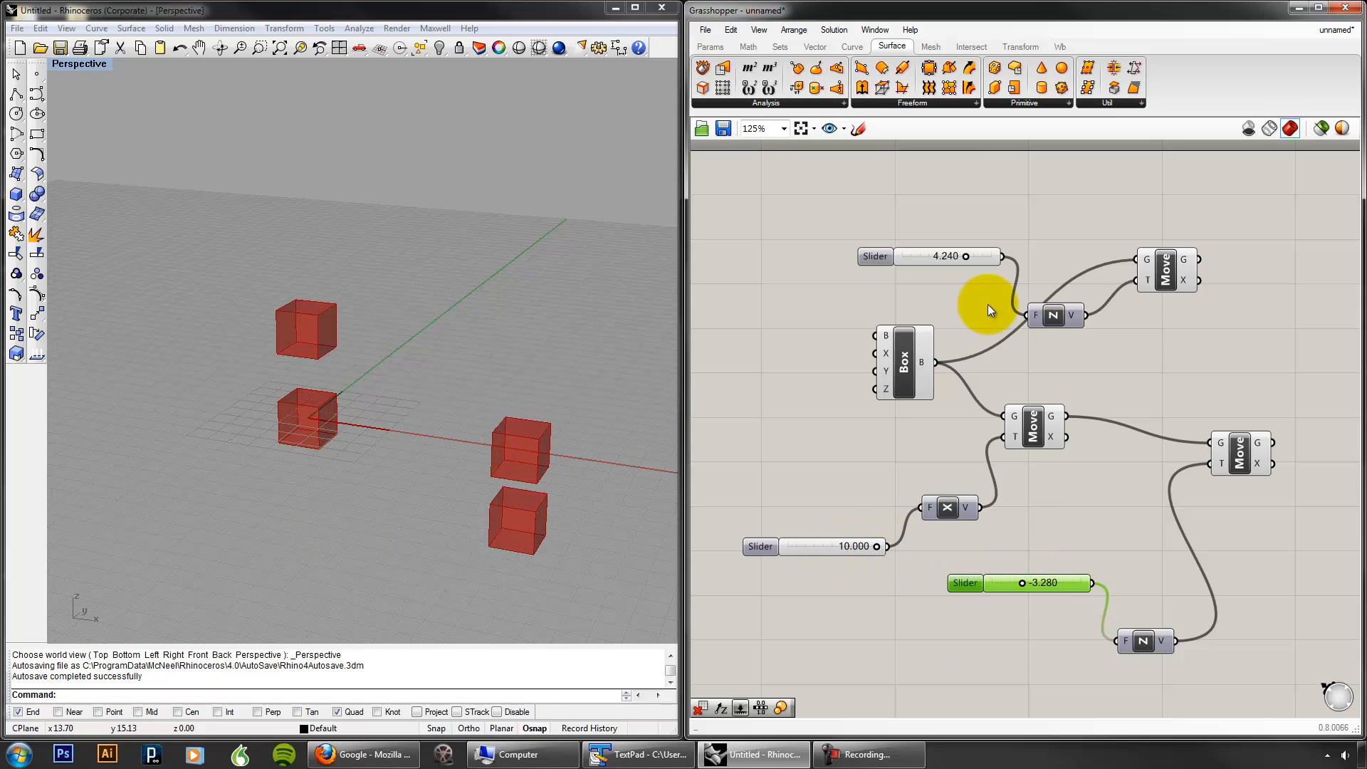
mouse_move(966, 256)
mouse_down()
mouse_move(930, 259)
mouse_move(983, 257)
mouse_up()
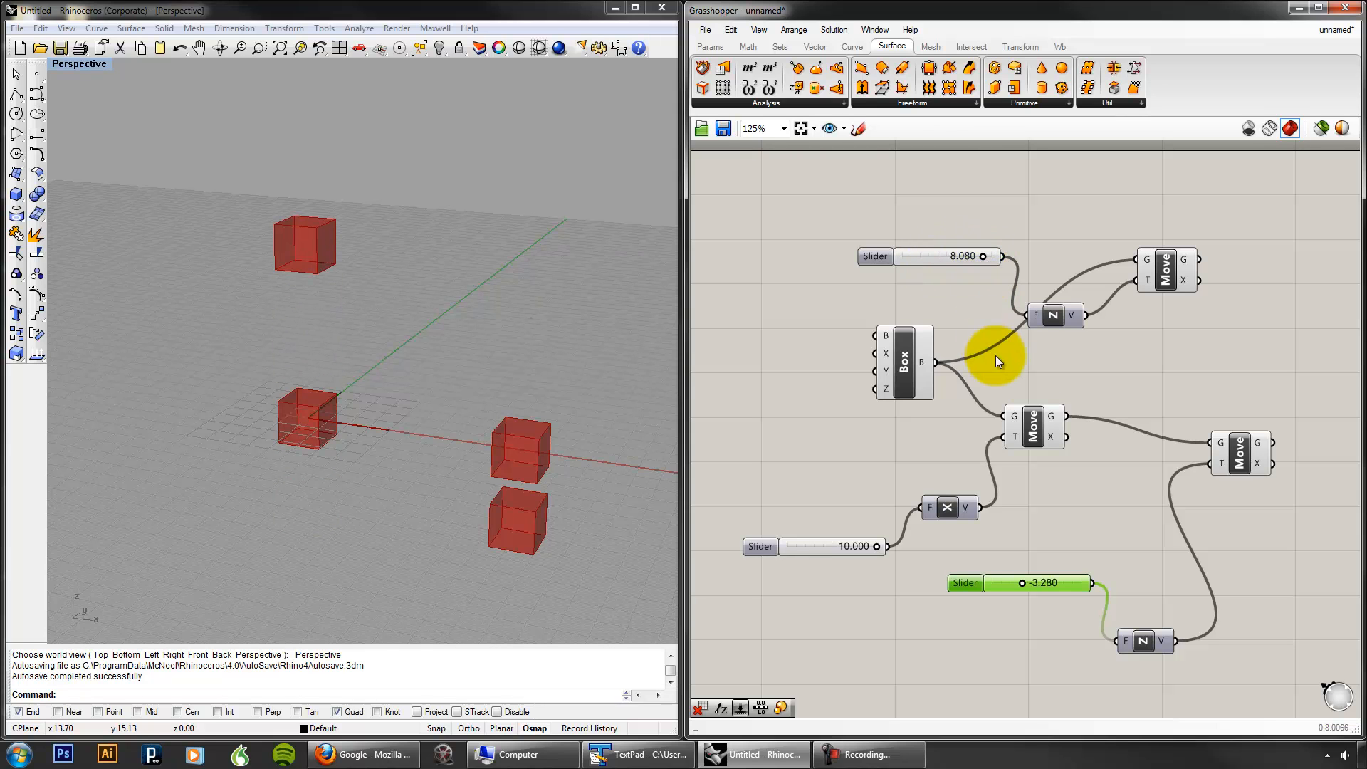
Step: Turn off the preview of the Box component and of the X-direction Move
click(900, 360)
right_click(911, 294)
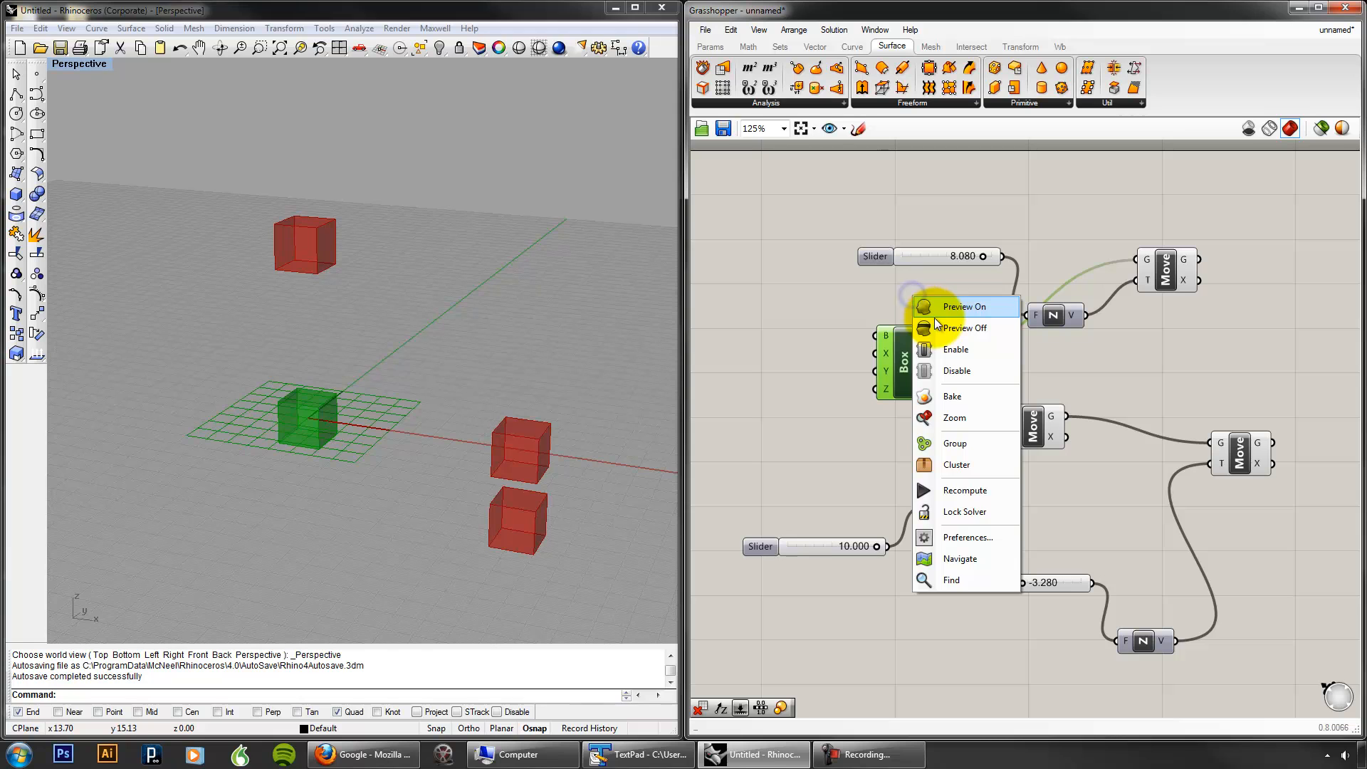
click(938, 326)
click(1034, 437)
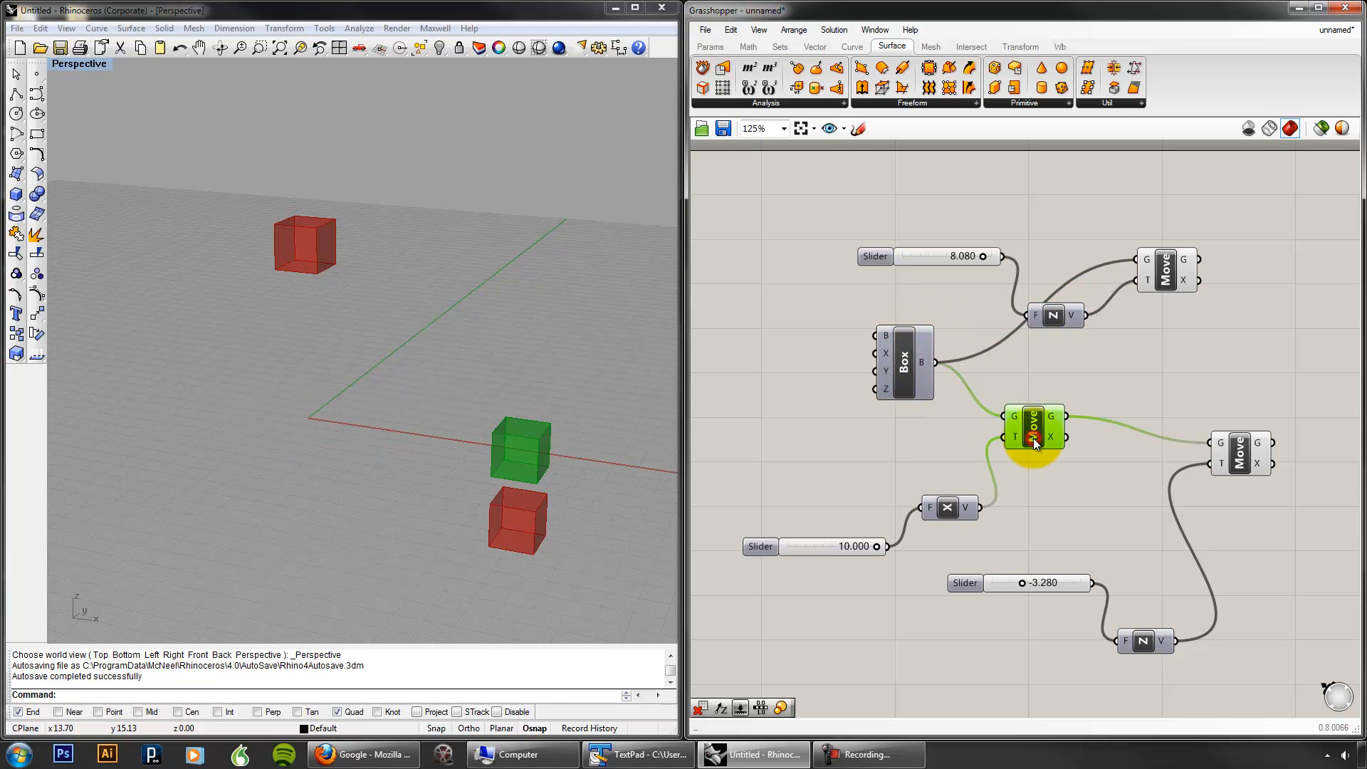
right_click(1081, 389)
click(1110, 418)
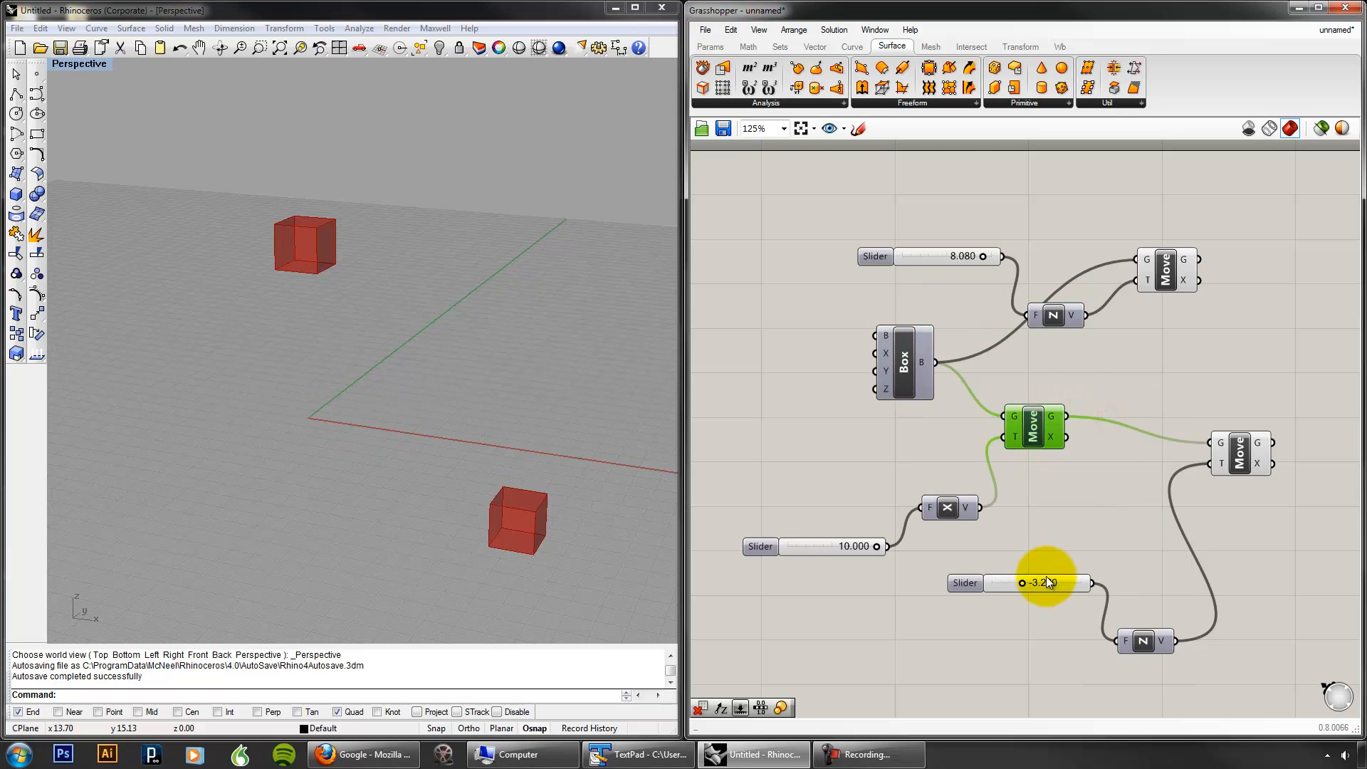
Step: Vary the heights of both visible boxes and finish with both Z sliders set to 0
drag(1022, 581, 1053, 551)
drag(989, 257, 956, 276)
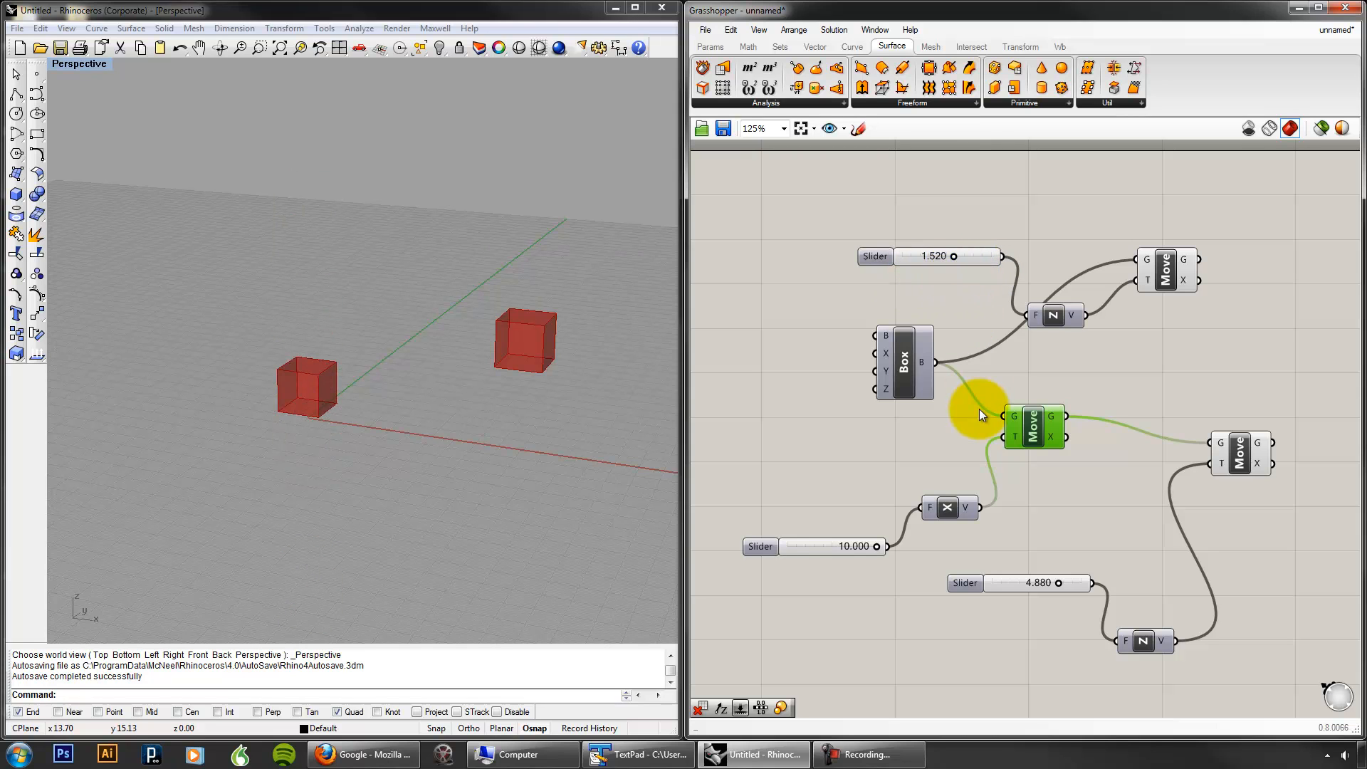
double_click(967, 255)
text(0)
key(Return)
double_click(1043, 586)
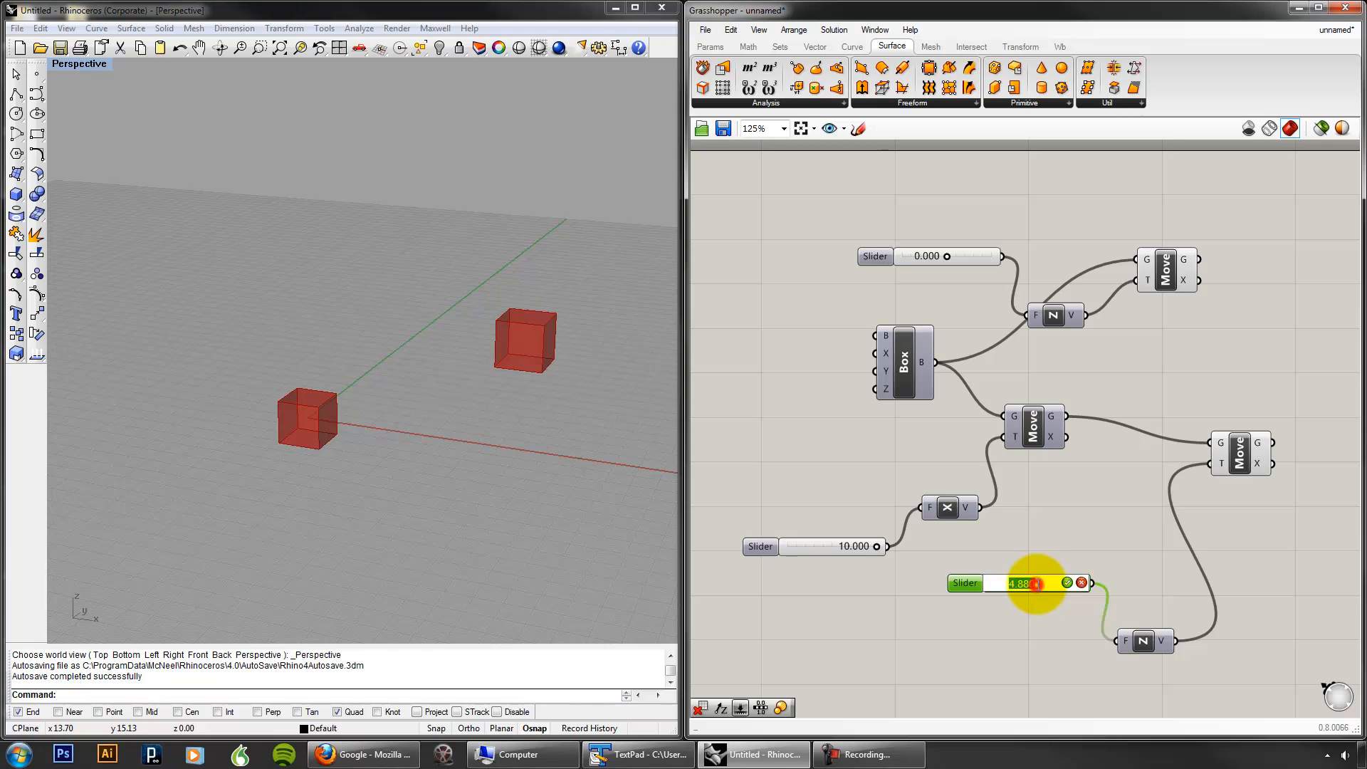
click(1066, 582)
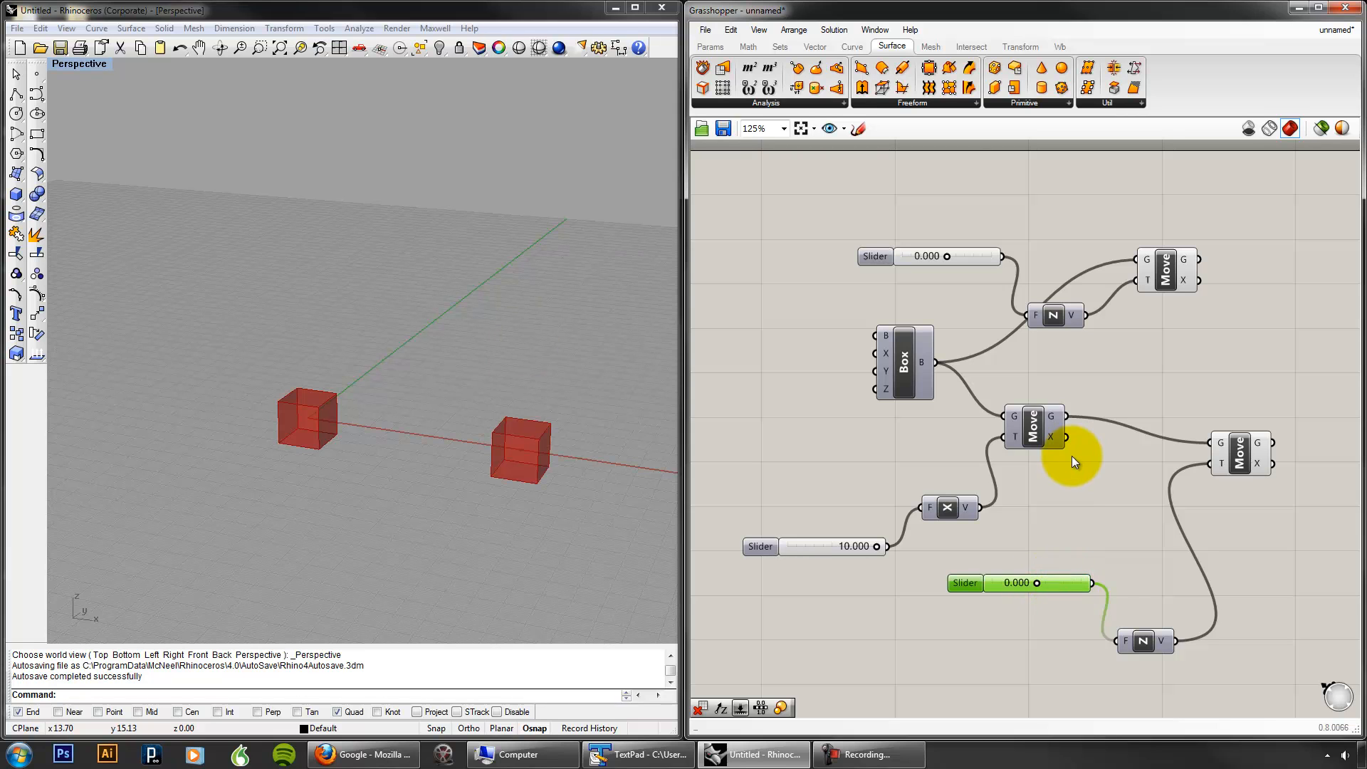
Step: Place the upper Move farther from its Unit Z component, and set the upper Z slider to 10
click(1071, 456)
drag(1165, 265, 1239, 270)
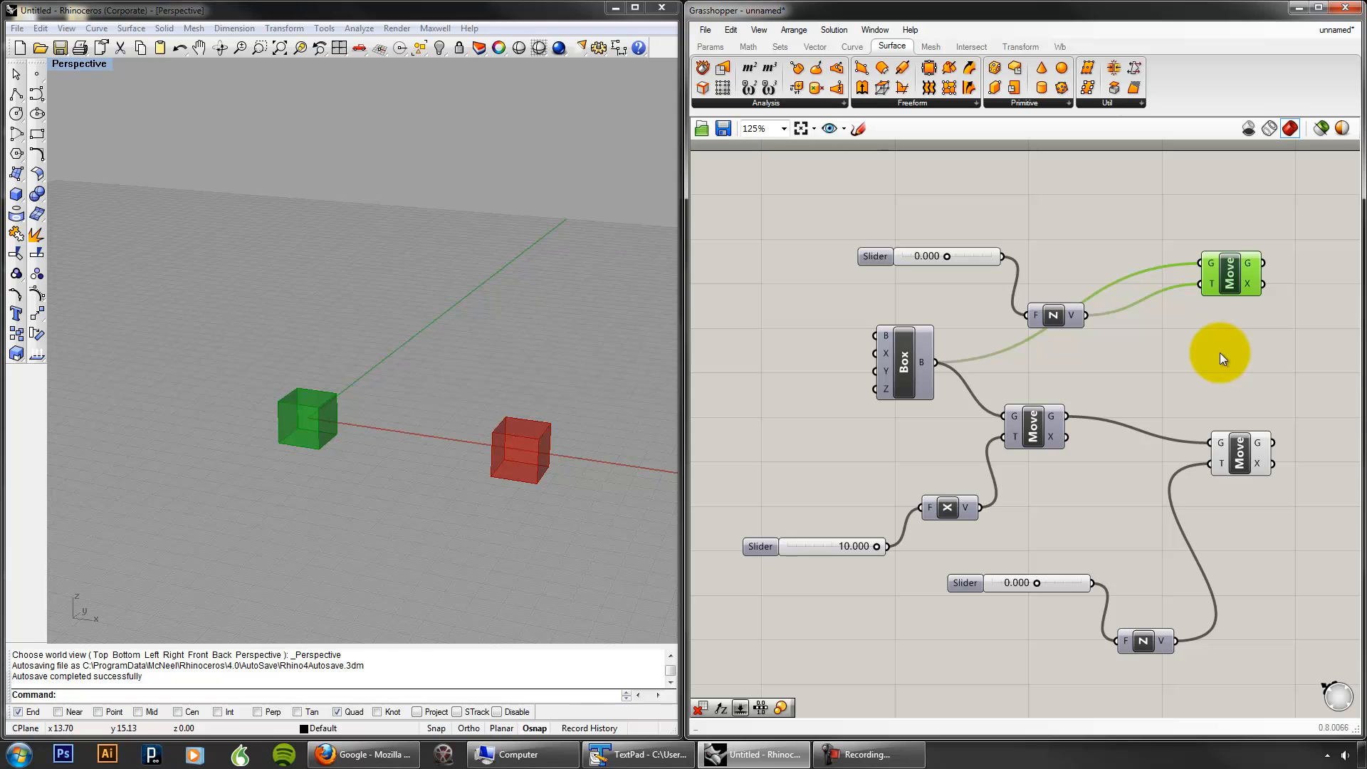
drag(975, 254, 925, 256)
Step: Add a Subtraction component above the upper Unit Z and connect the upper slider to its A input
double_click(1092, 256)
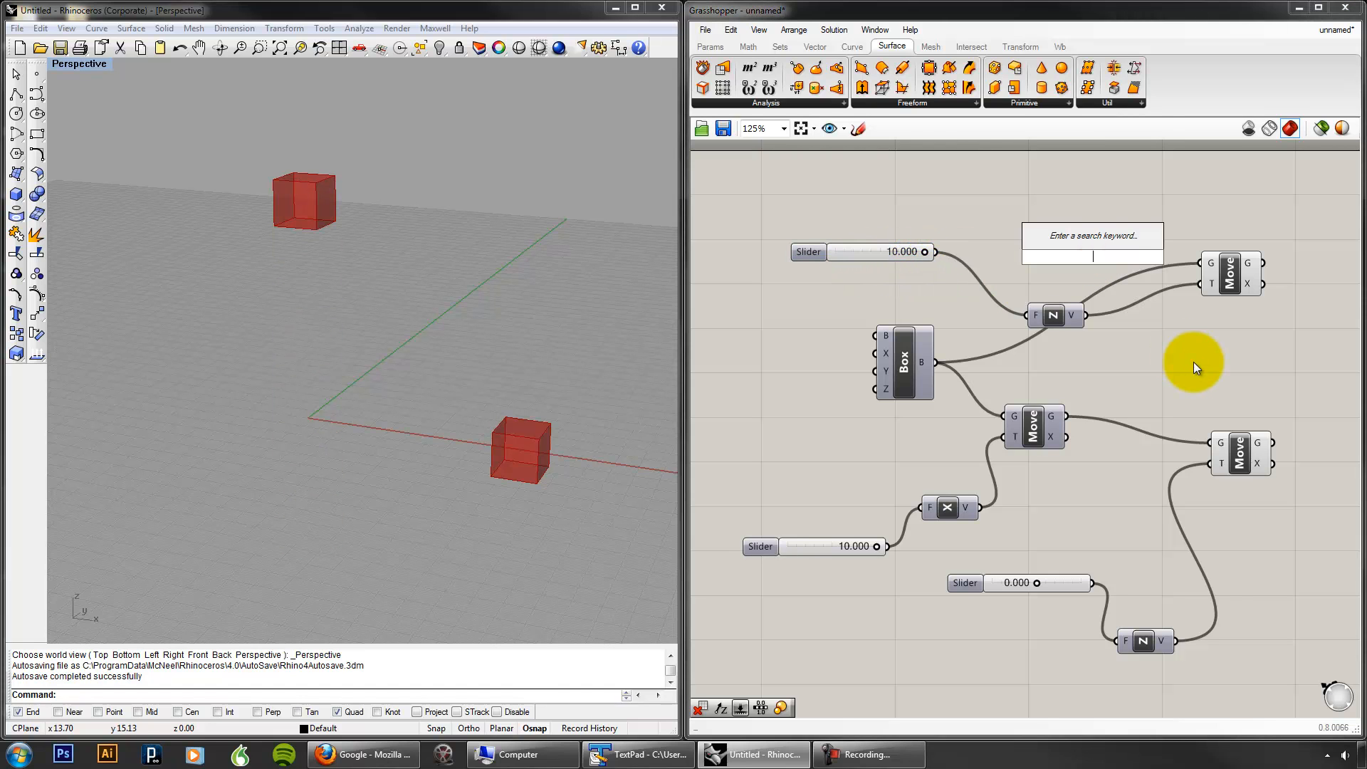
text(sub)
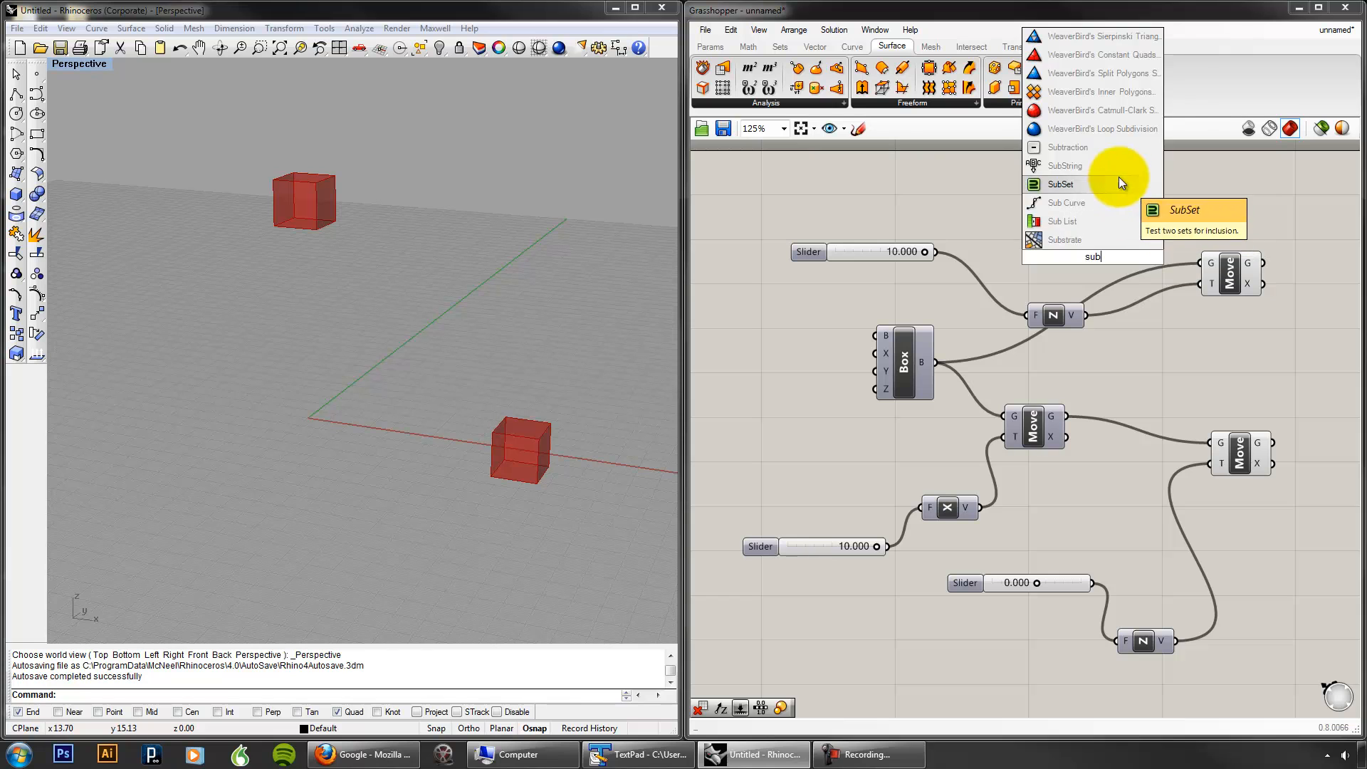
click(1114, 147)
drag(1090, 247, 1043, 207)
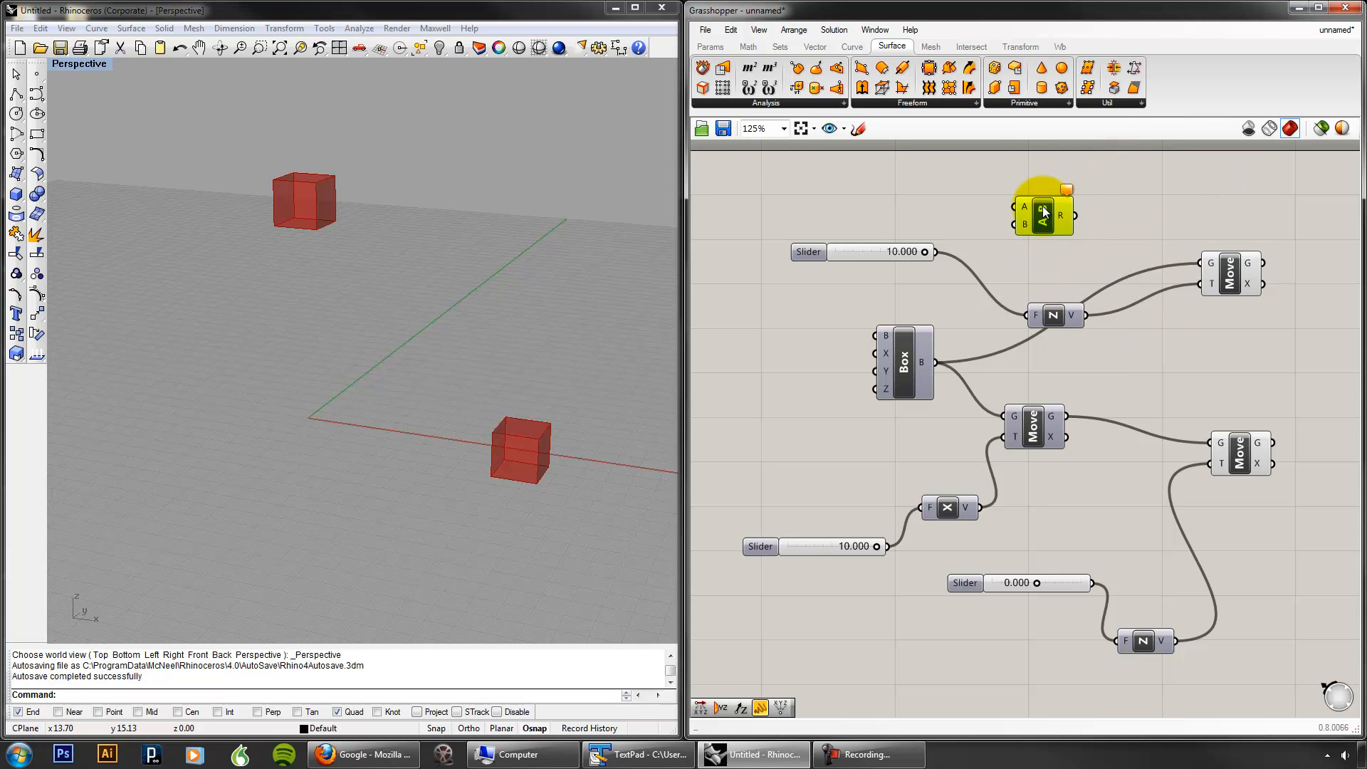
drag(935, 251, 1023, 207)
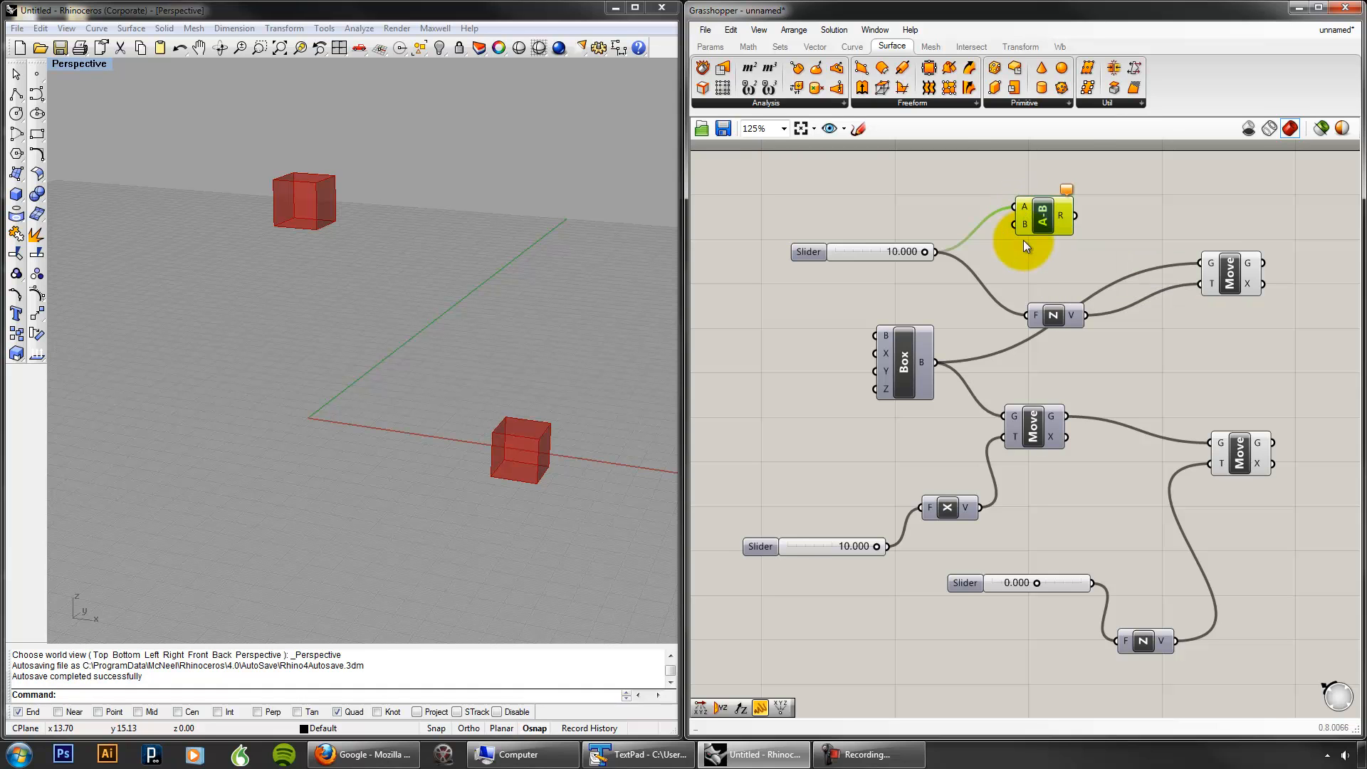
Step: Add a Number parameter below the Subtraction component, name it 10 and set its number to 10
double_click(1025, 272)
text(num)
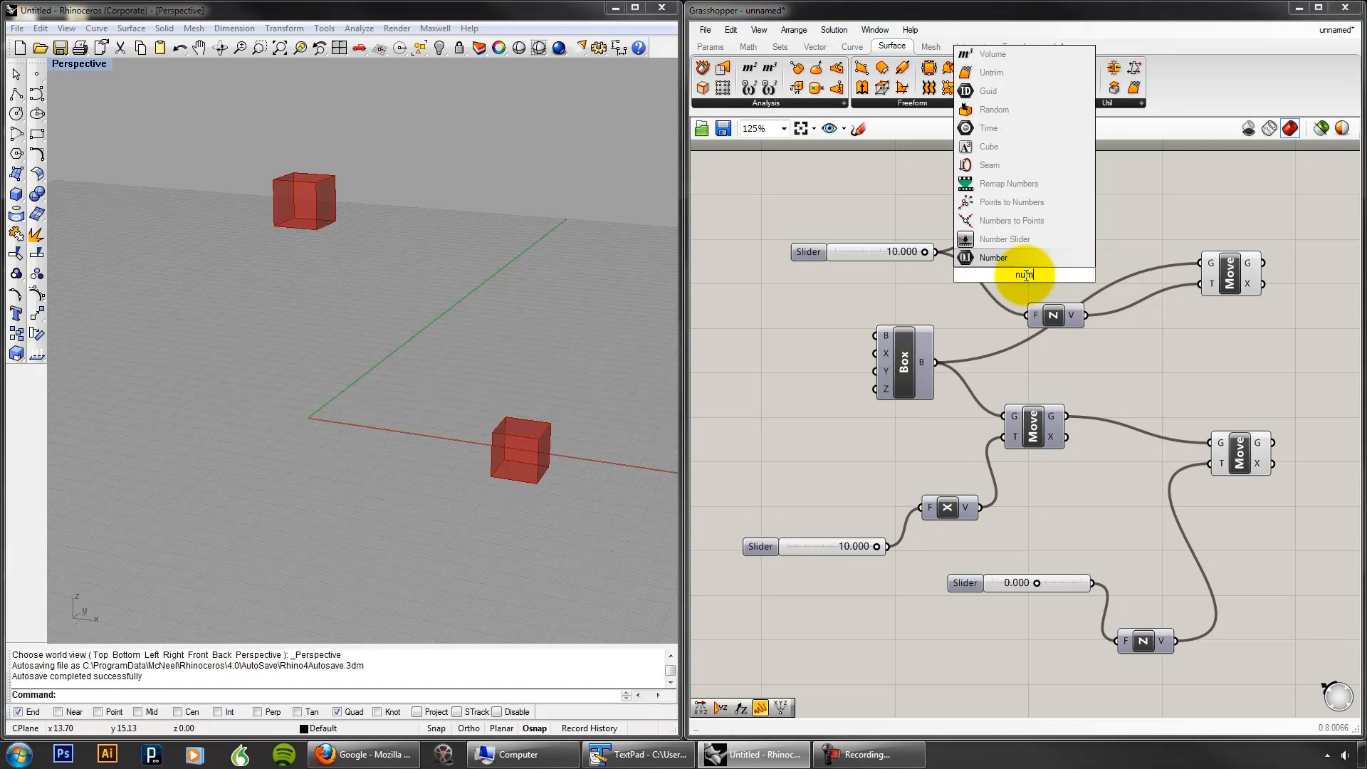
click(1007, 257)
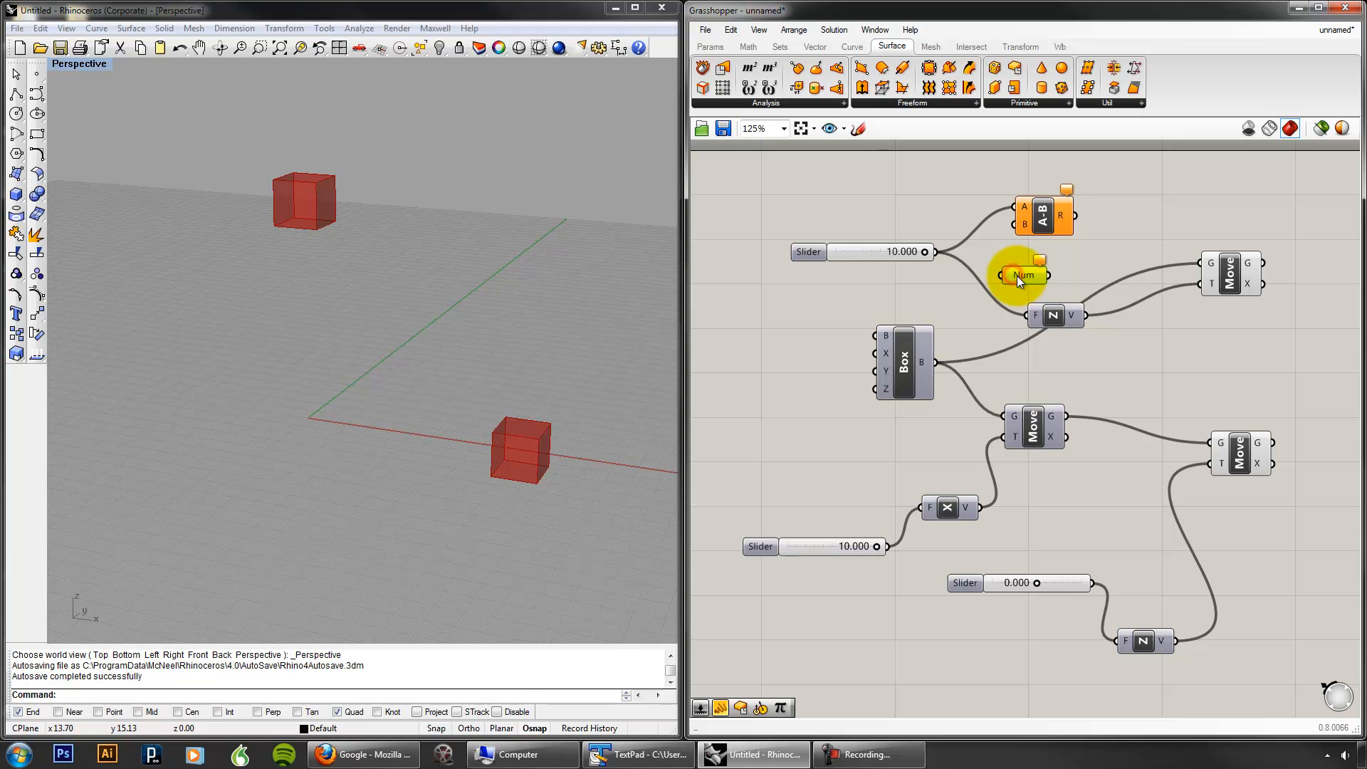
right_click(1017, 276)
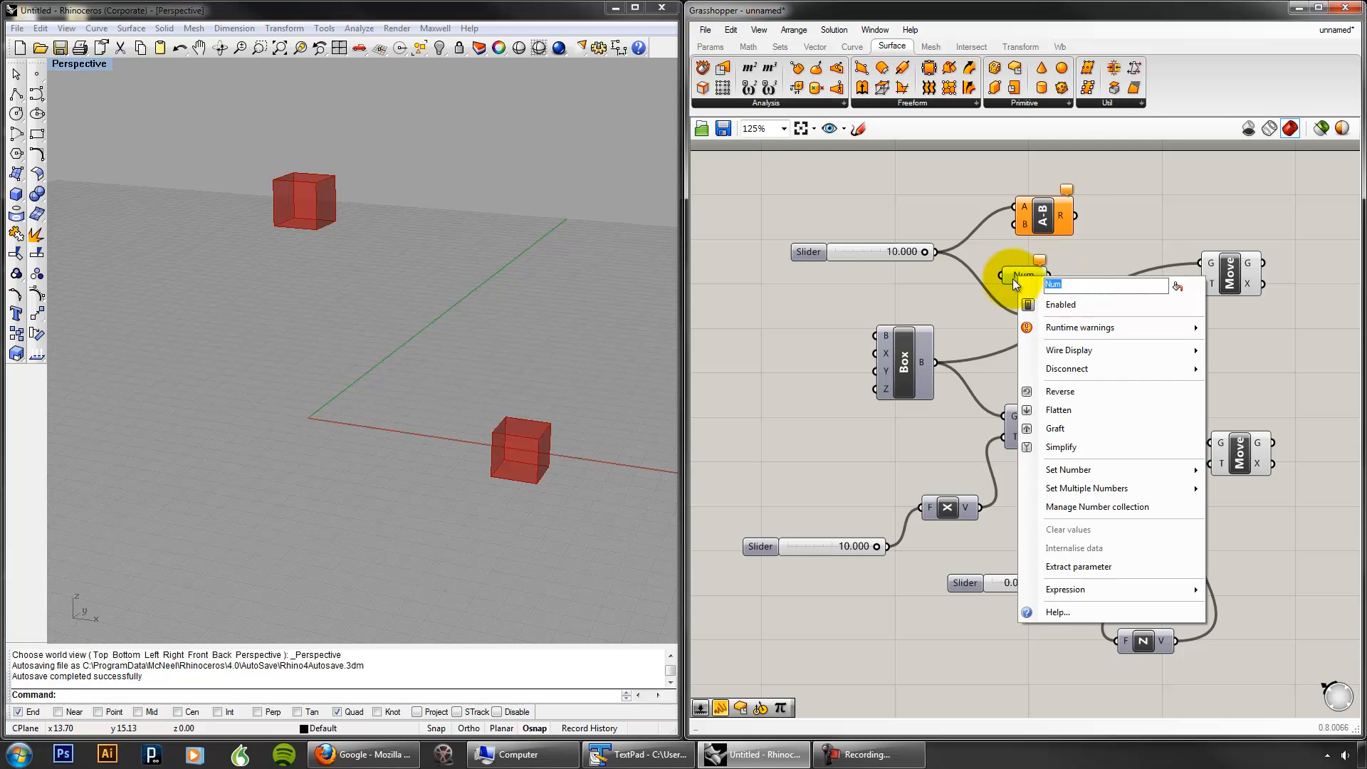
text(10)
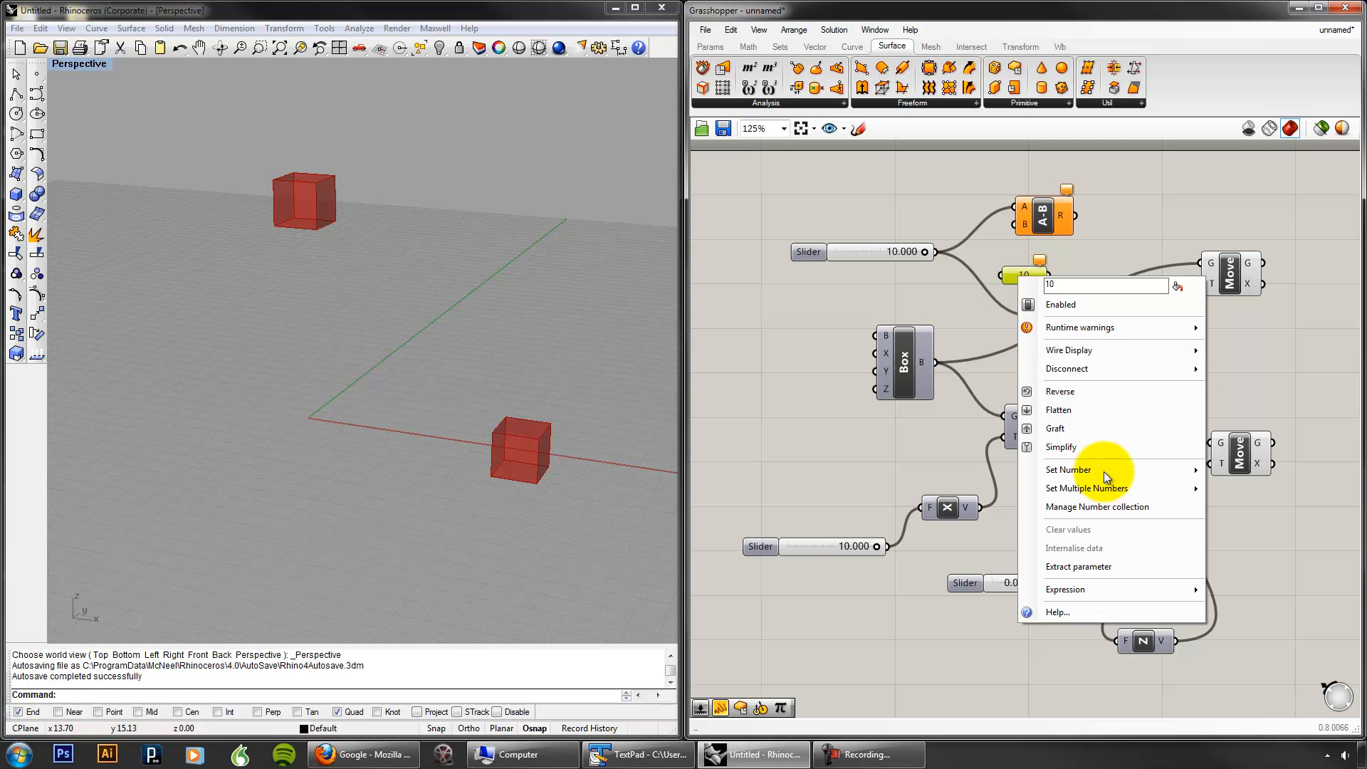
mouse_move(1107, 470)
click(970, 468)
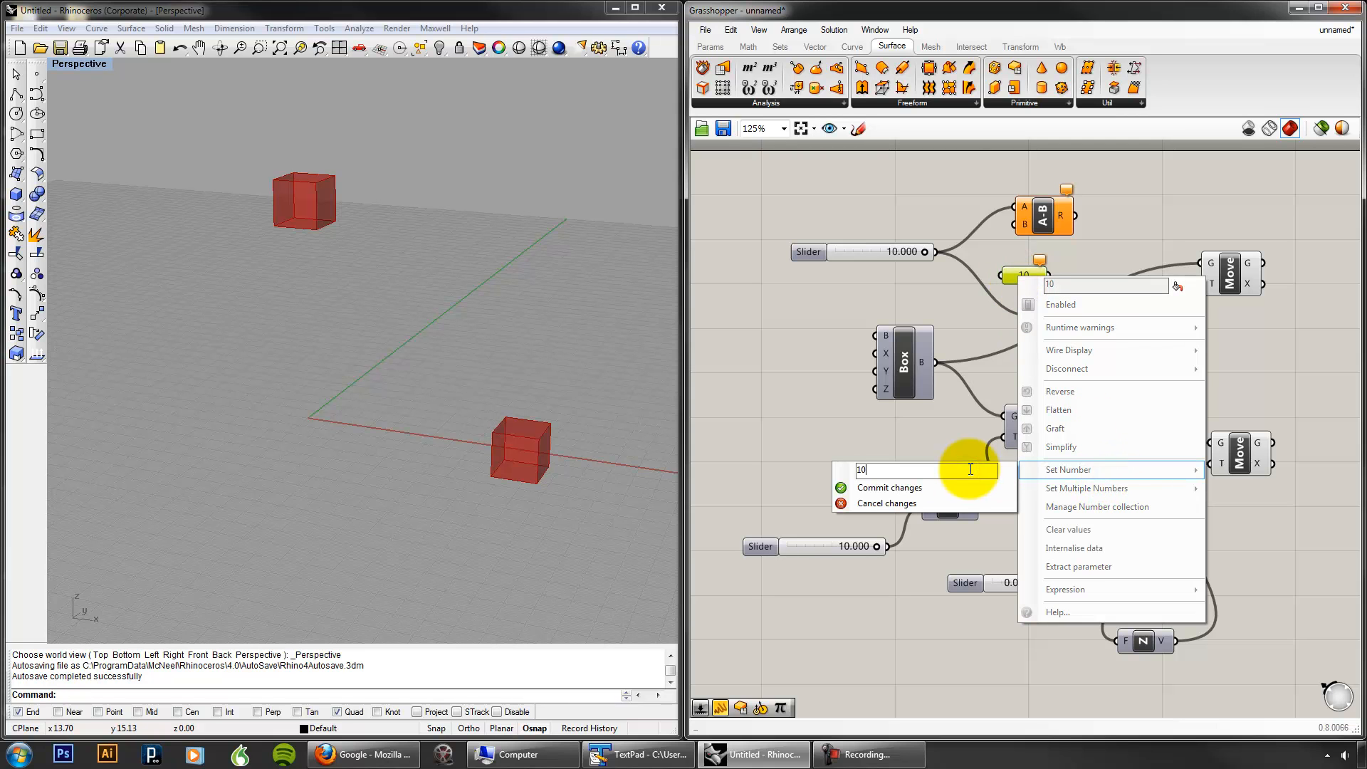
click(906, 488)
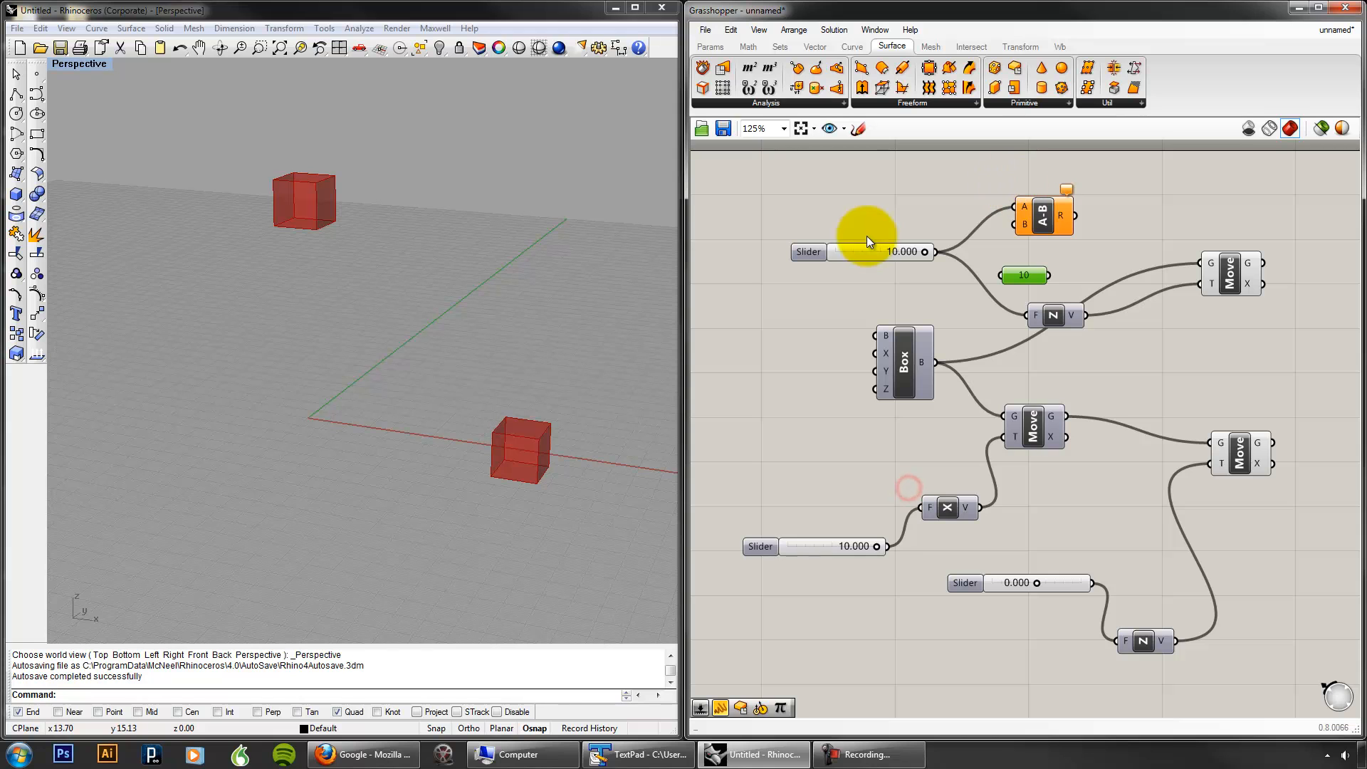
Step: Place the Number parameter before the Subtraction, connecting it to input A and the upper slider to input B
drag(1030, 270, 1016, 206)
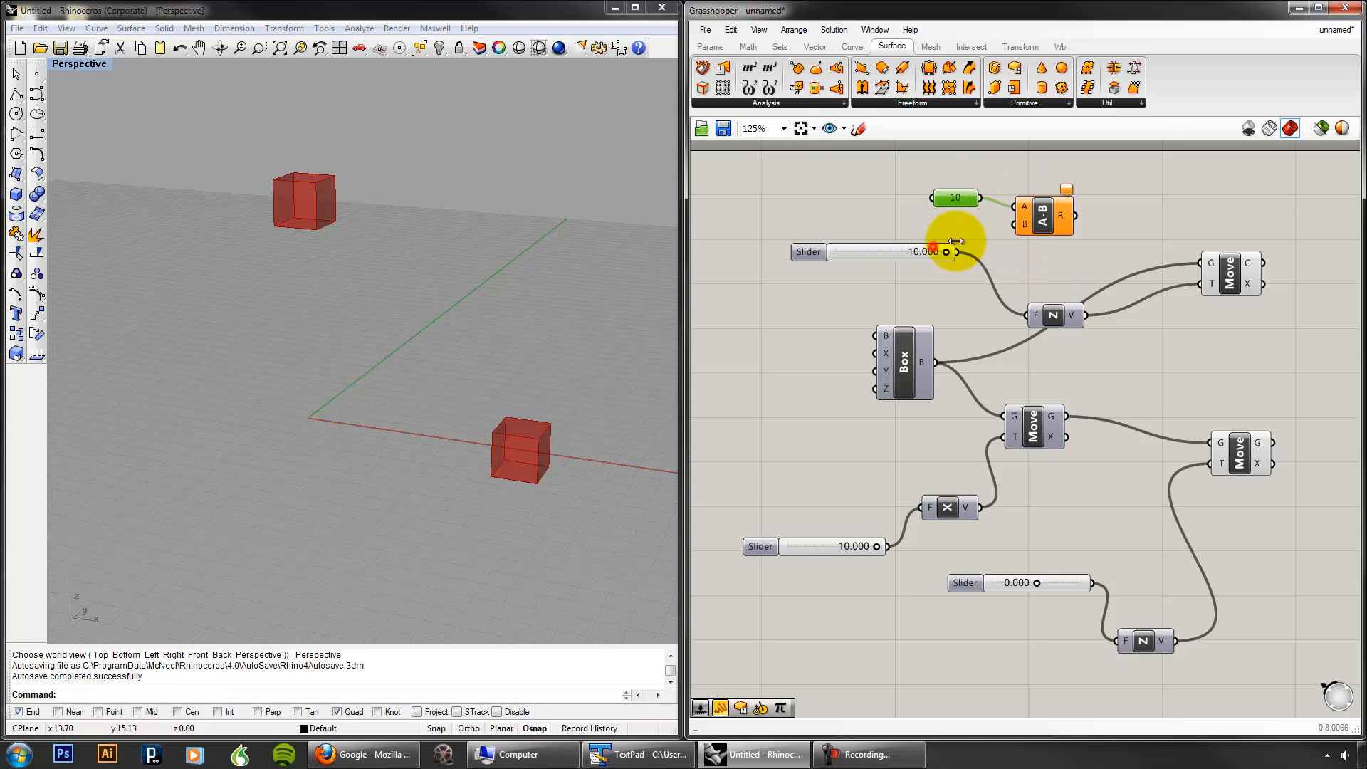
drag(941, 248, 1016, 224)
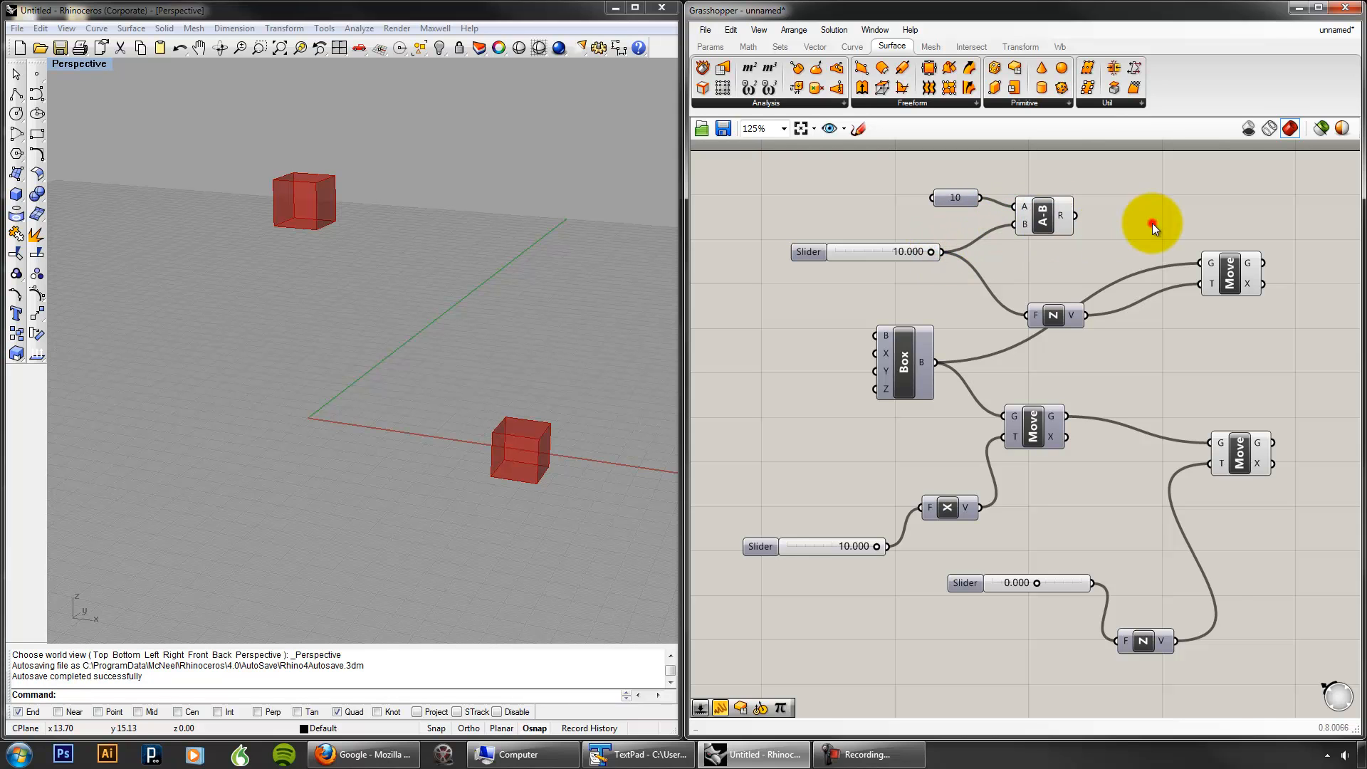
Step: Add a Panel beside the Subtraction component and connect the subtraction result to it
double_click(1153, 222)
text(panel)
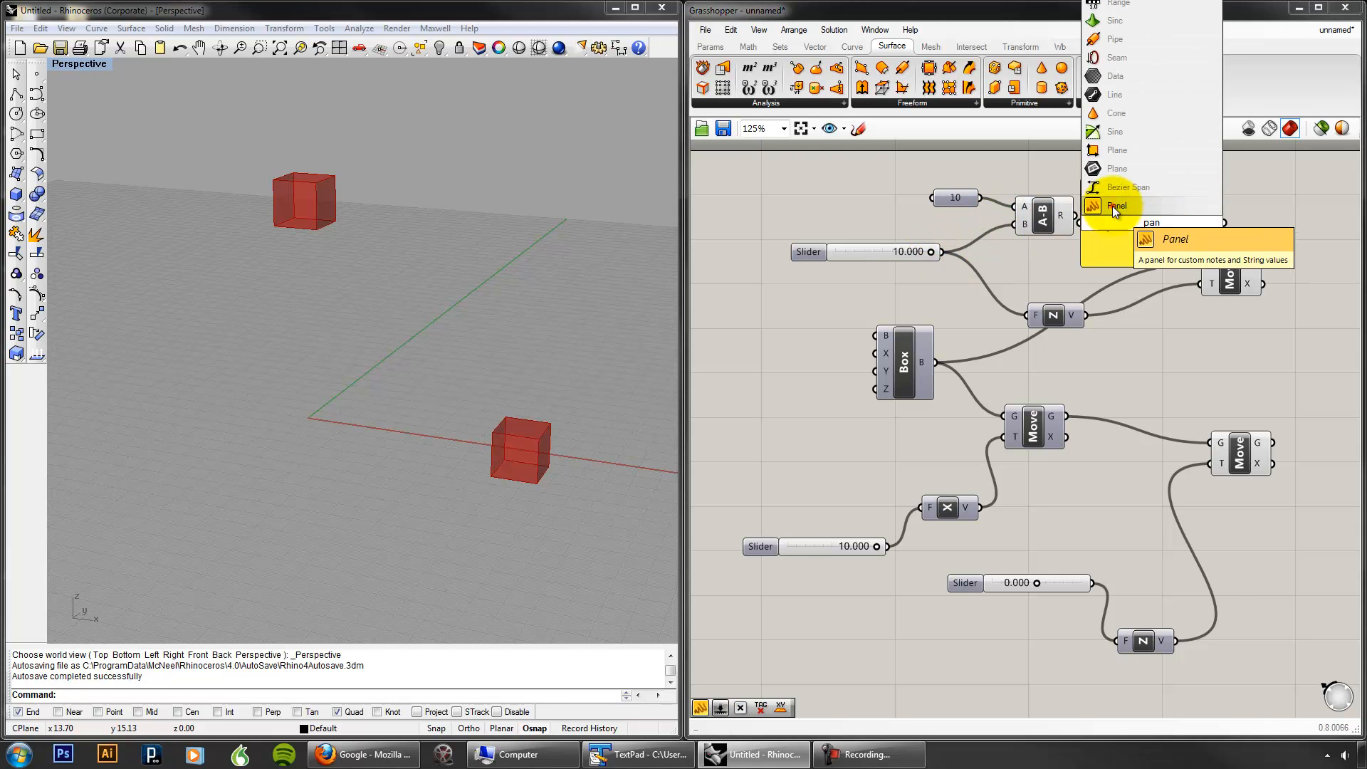
click(1115, 204)
drag(1222, 266, 1185, 207)
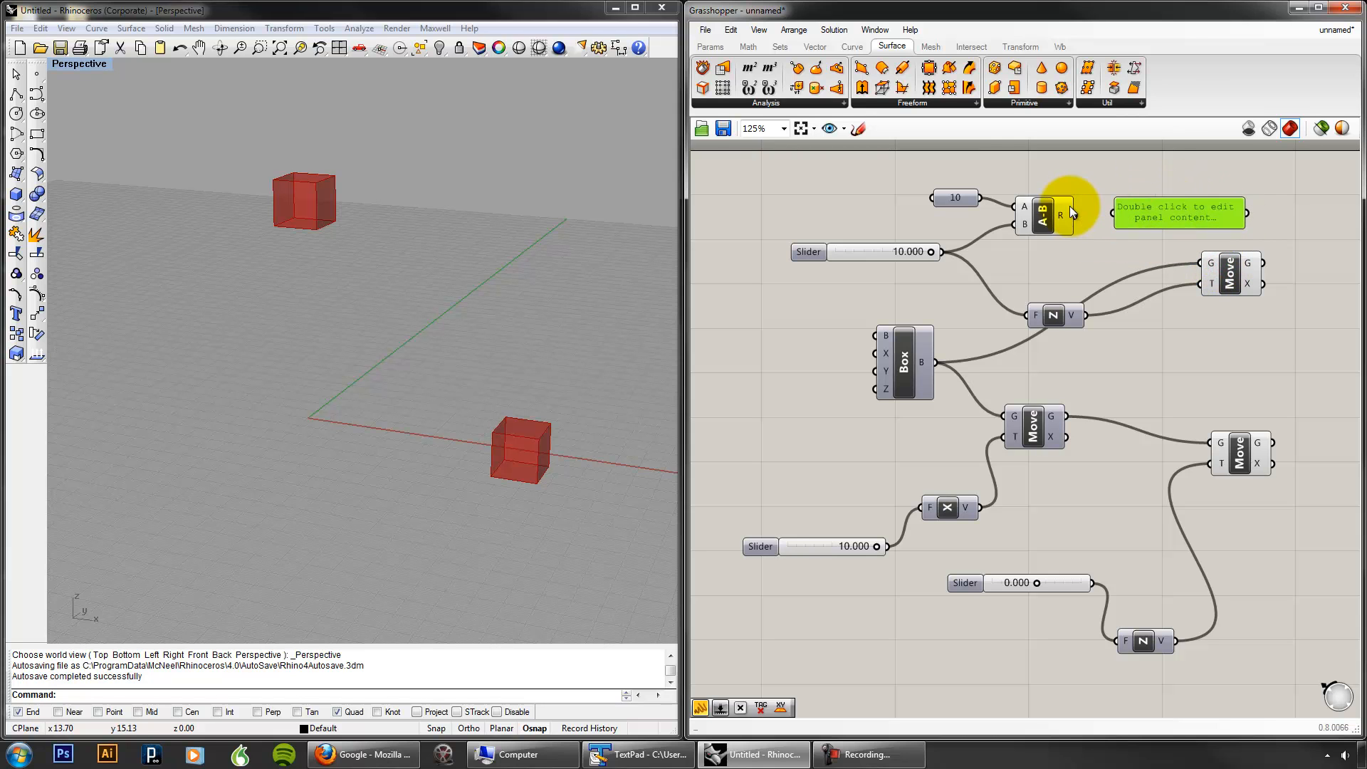
drag(1080, 221, 1114, 212)
Step: Move the upper Move component farther out and down, away from the subtraction's panel
right_drag(1230, 316, 1176, 321)
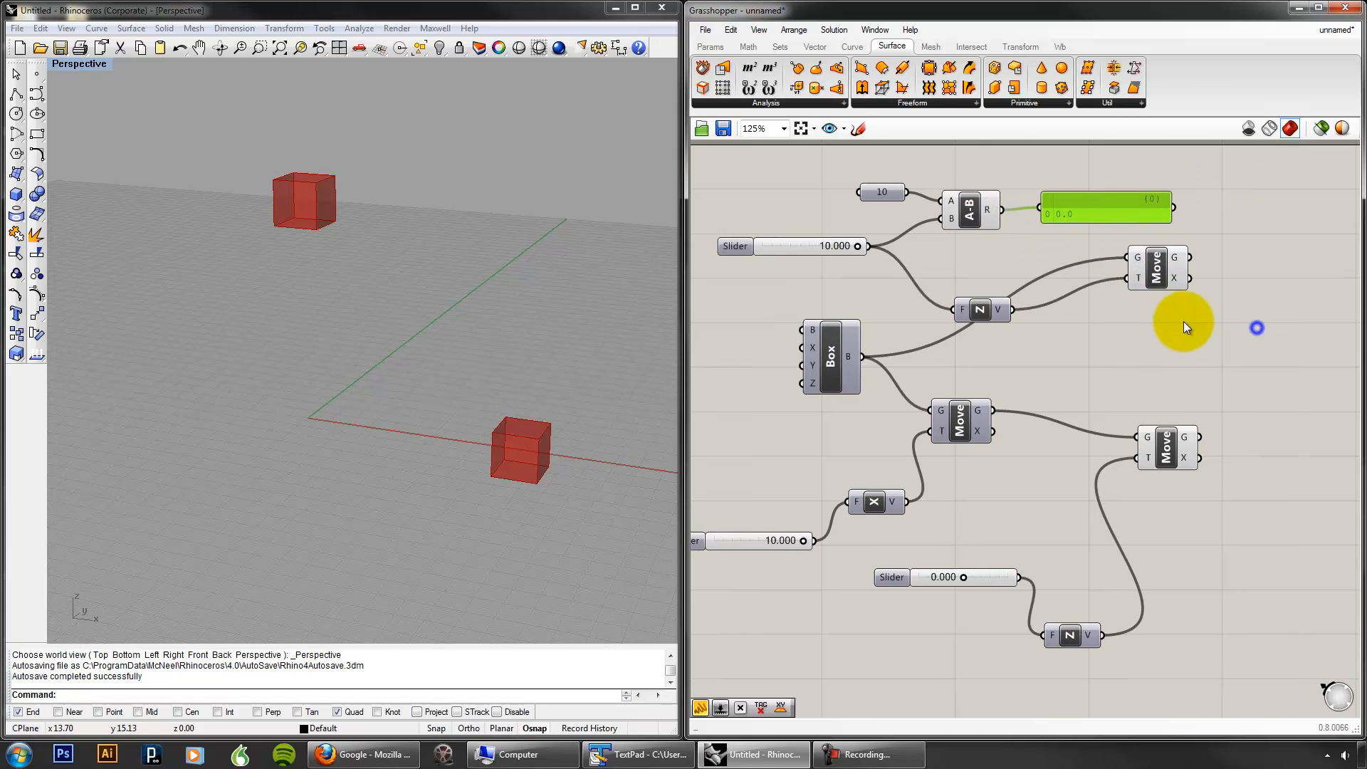
drag(1177, 277, 1247, 351)
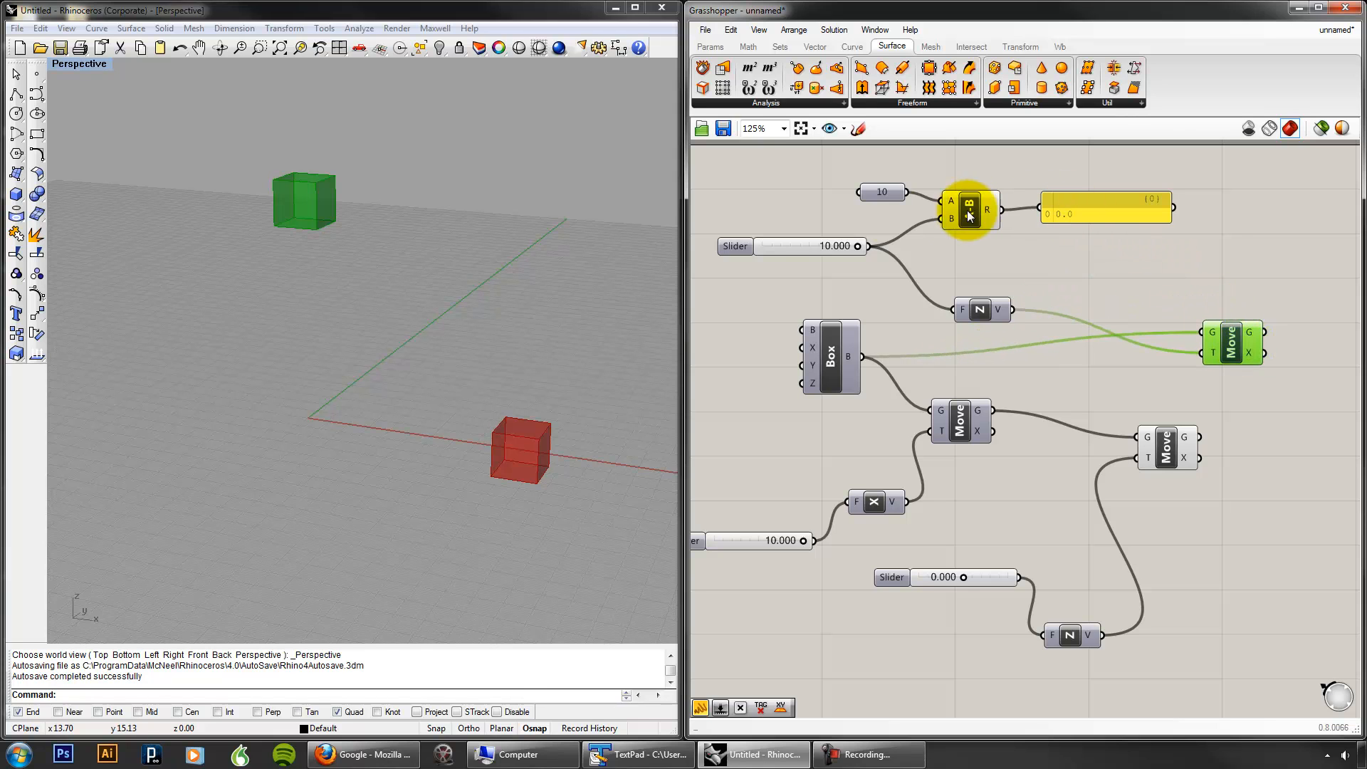
Step: Set the upper slider to about -1.514 and spread out the subtraction's panel, both outer Move components and the upper Z vector
click(856, 247)
drag(858, 247, 802, 246)
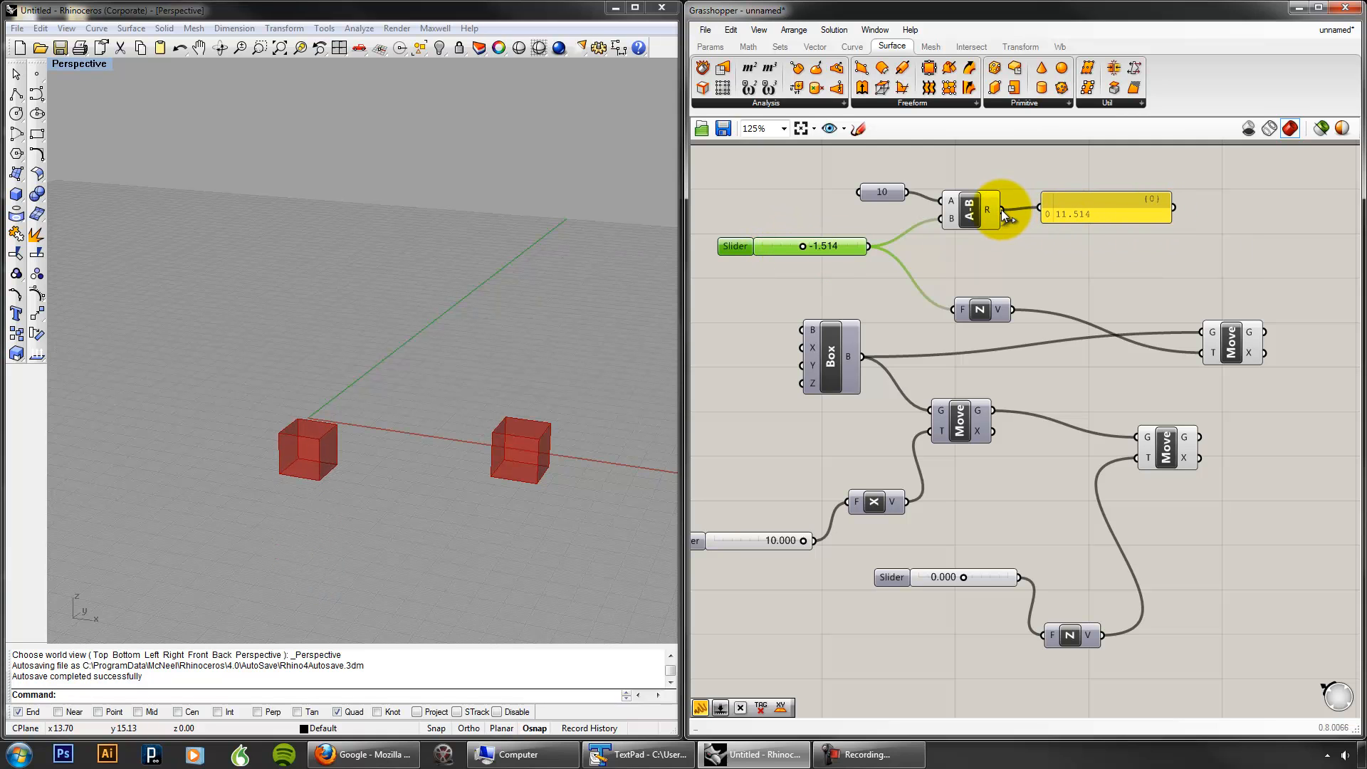
drag(1078, 215, 1083, 378)
drag(1169, 446, 1311, 445)
right_drag(1187, 458, 1058, 433)
click(1108, 313)
drag(1109, 314, 1179, 274)
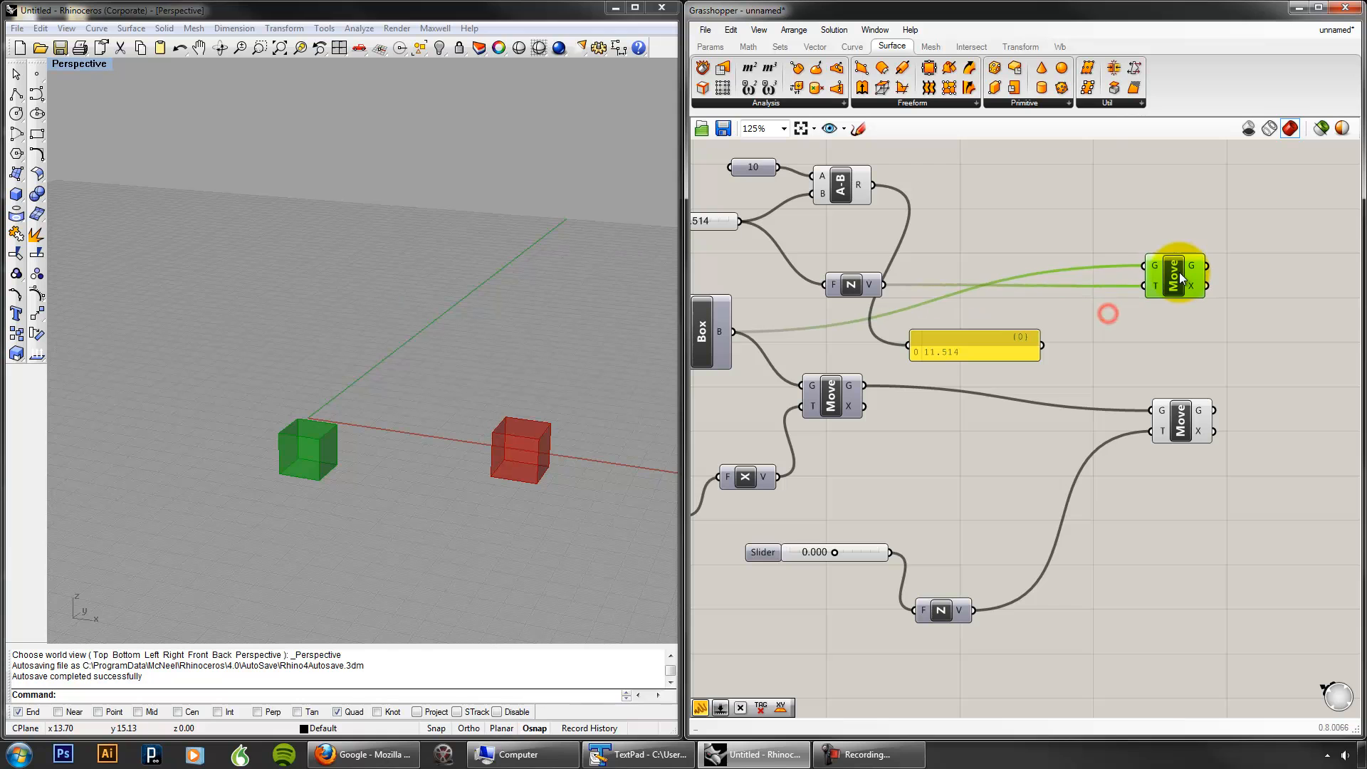
drag(869, 283, 1008, 242)
Step: Move the Subtraction, its 10 parameter and its panel below the upper Z vector, and shift the lower outer Move farther out
click(830, 180)
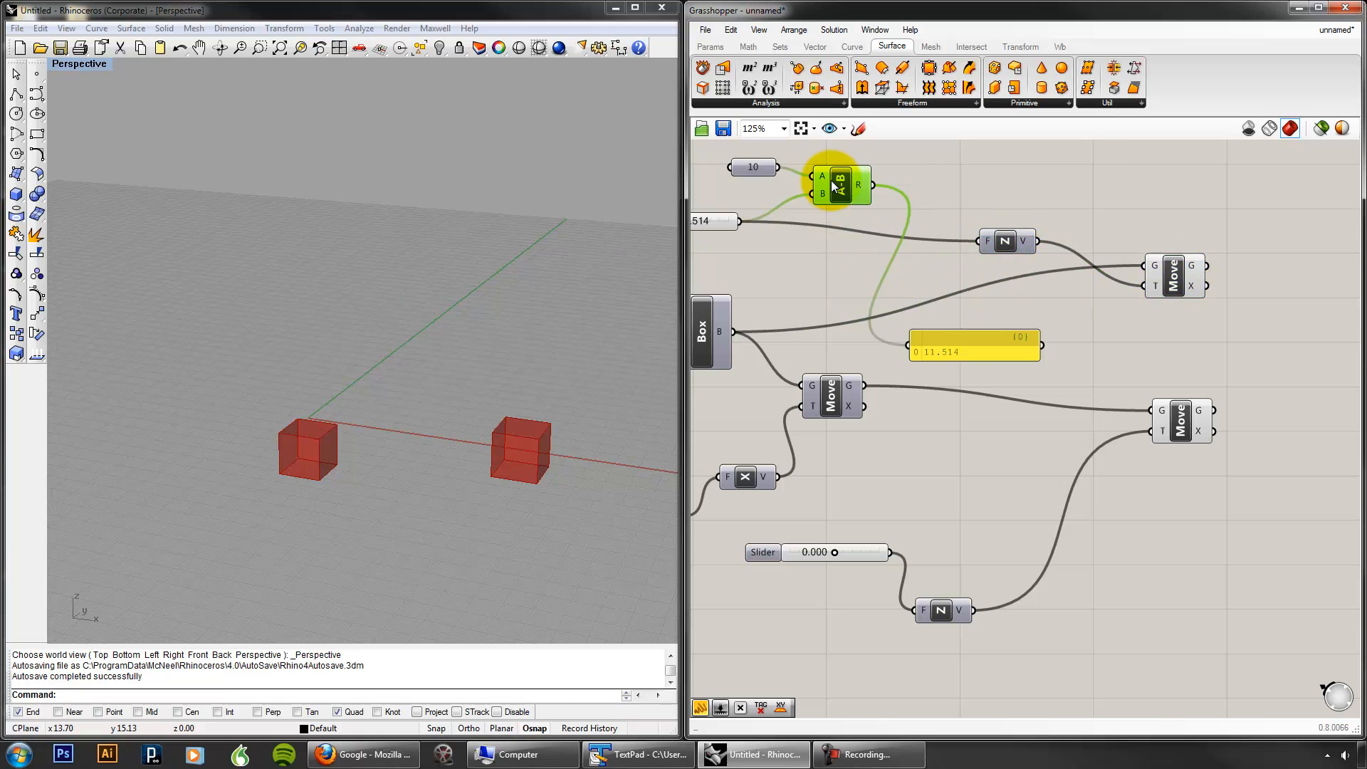
shift+click(752, 166)
shift+click(946, 341)
drag(949, 345, 1061, 481)
click(1199, 510)
click(1196, 425)
drag(1196, 426, 1268, 408)
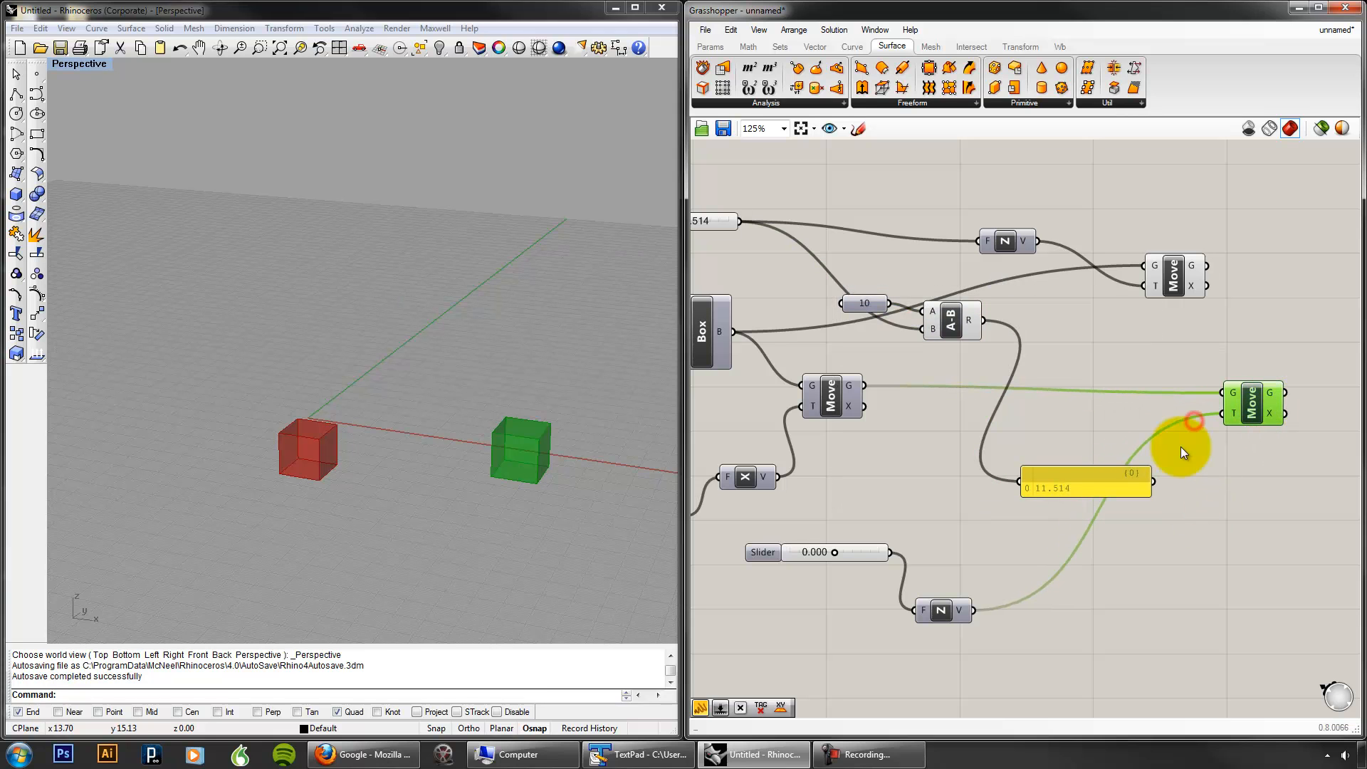
Step: Delete the lower Z vector's slider and place that Z vector just below the lower outer Move
drag(835, 552, 840, 549)
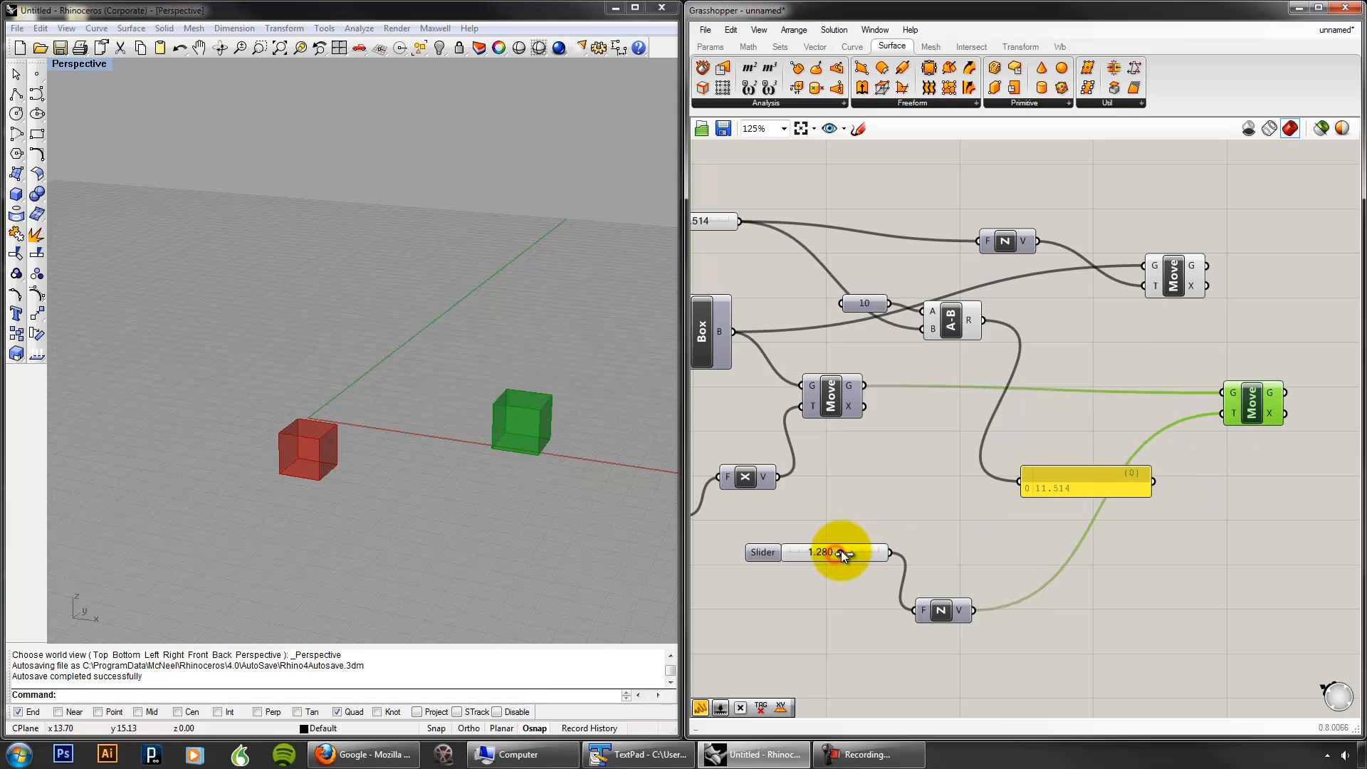
click(848, 551)
key(Delete)
drag(940, 610, 1198, 478)
Step: Connect the subtraction result to the lower Z vector's factor input and tidy the panel and Subtraction positions
drag(1101, 481, 1094, 583)
drag(1022, 368, 1167, 473)
drag(1086, 583, 1098, 523)
mouse_move(952, 315)
mouse_down()
mouse_move(1010, 426)
mouse_move(1005, 345)
mouse_move(953, 332)
mouse_up()
scroll(956, 329, down, 1)
right_drag(956, 327, 1024, 335)
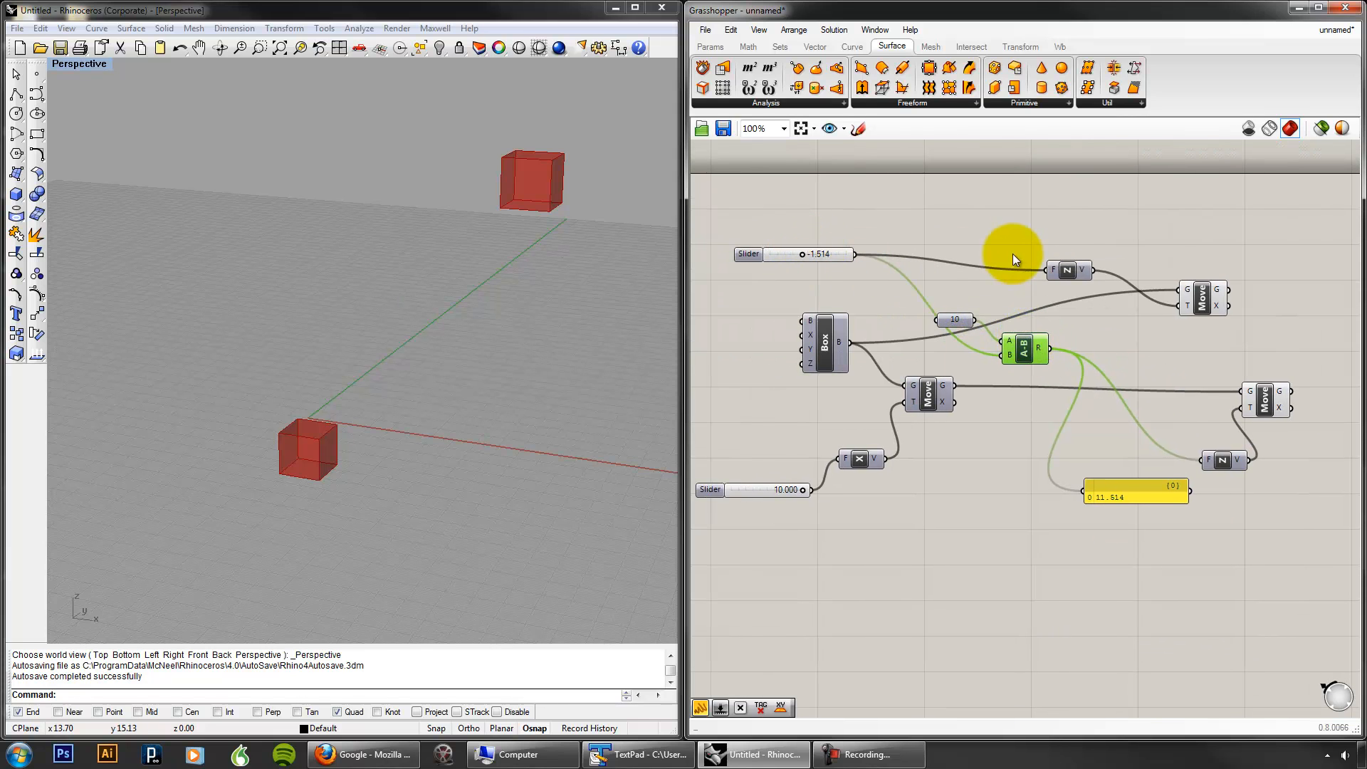
Step: Test the upper slider at -10 and about 4.953, examining how both boxes move relative to each other
drag(801, 255, 767, 252)
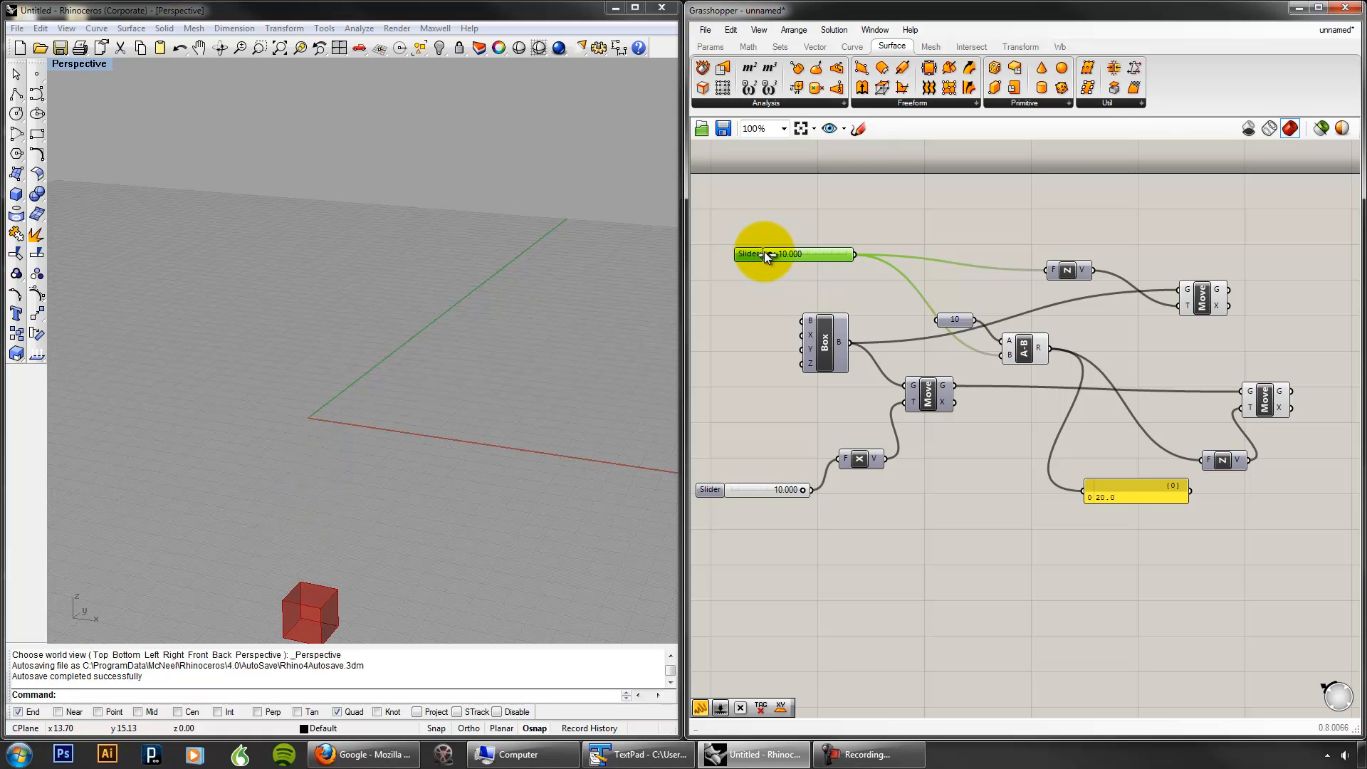
scroll(445, 391, down, 4)
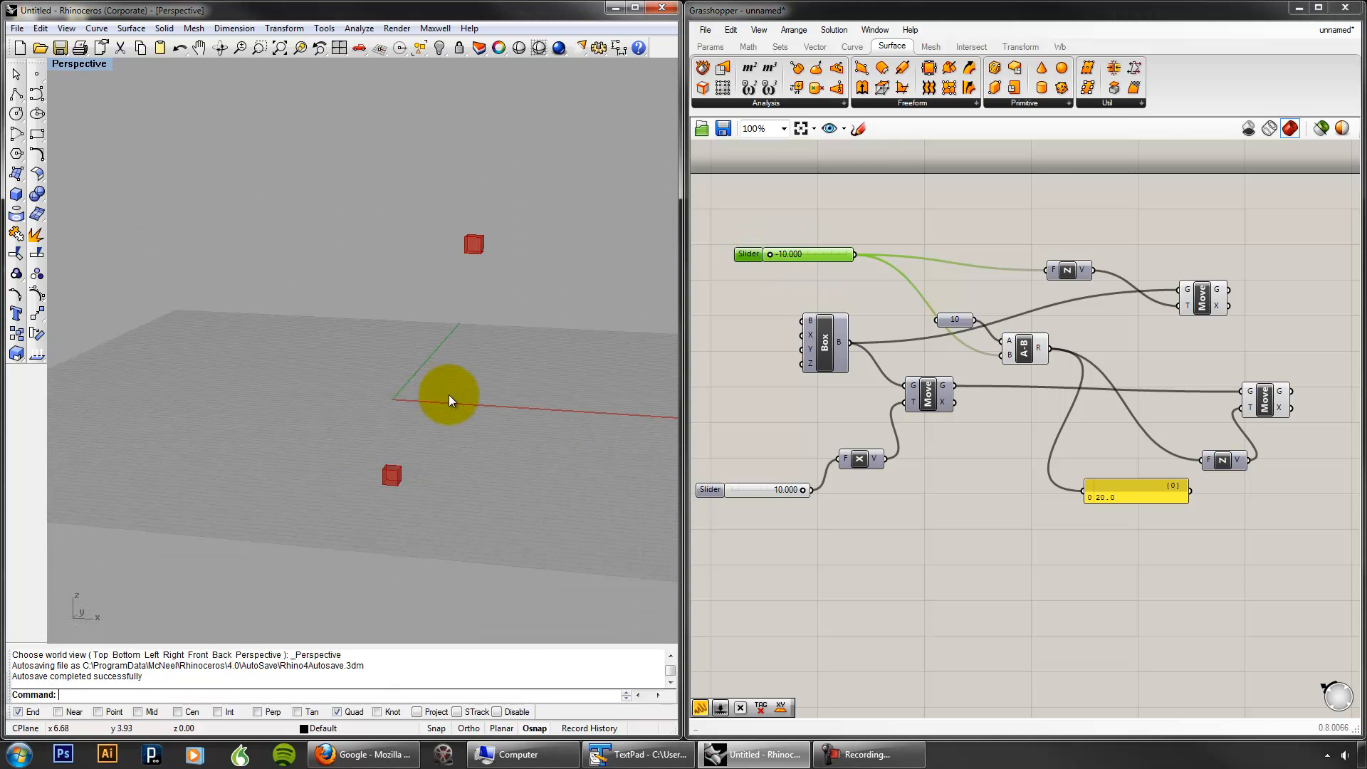
drag(767, 254, 827, 269)
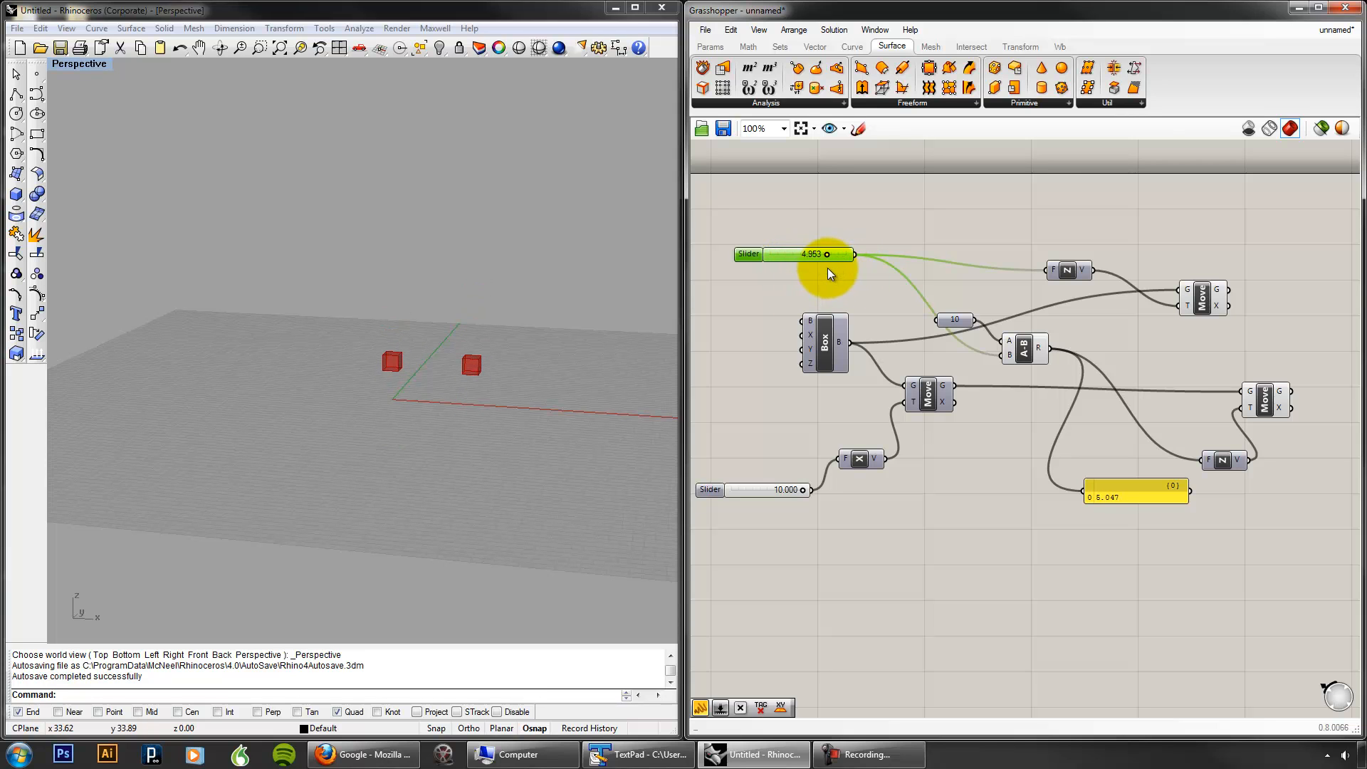
right_drag(507, 392, 481, 377)
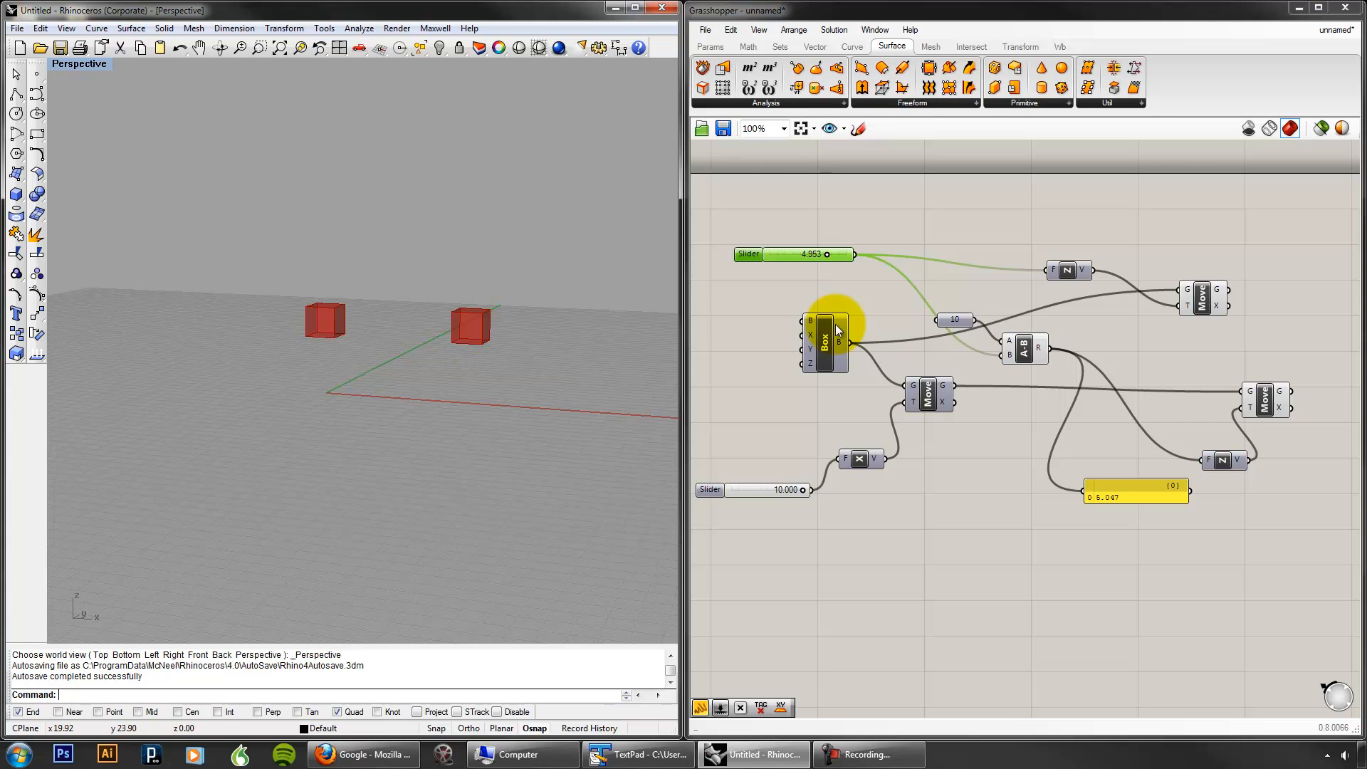
Step: Delete the Subtraction component and add a Multiplication component in its place
click(966, 321)
click(1022, 347)
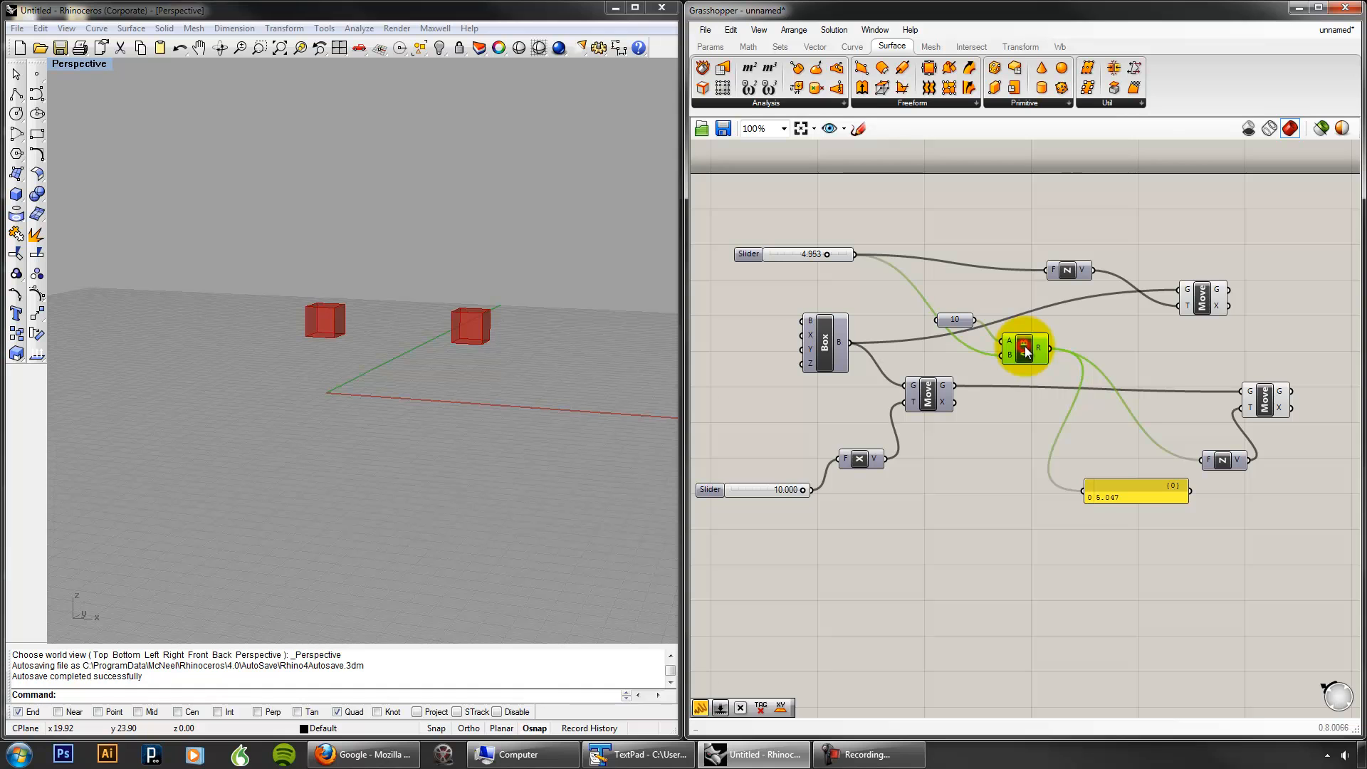
key(Delete)
double_click(1074, 325)
text(mul)
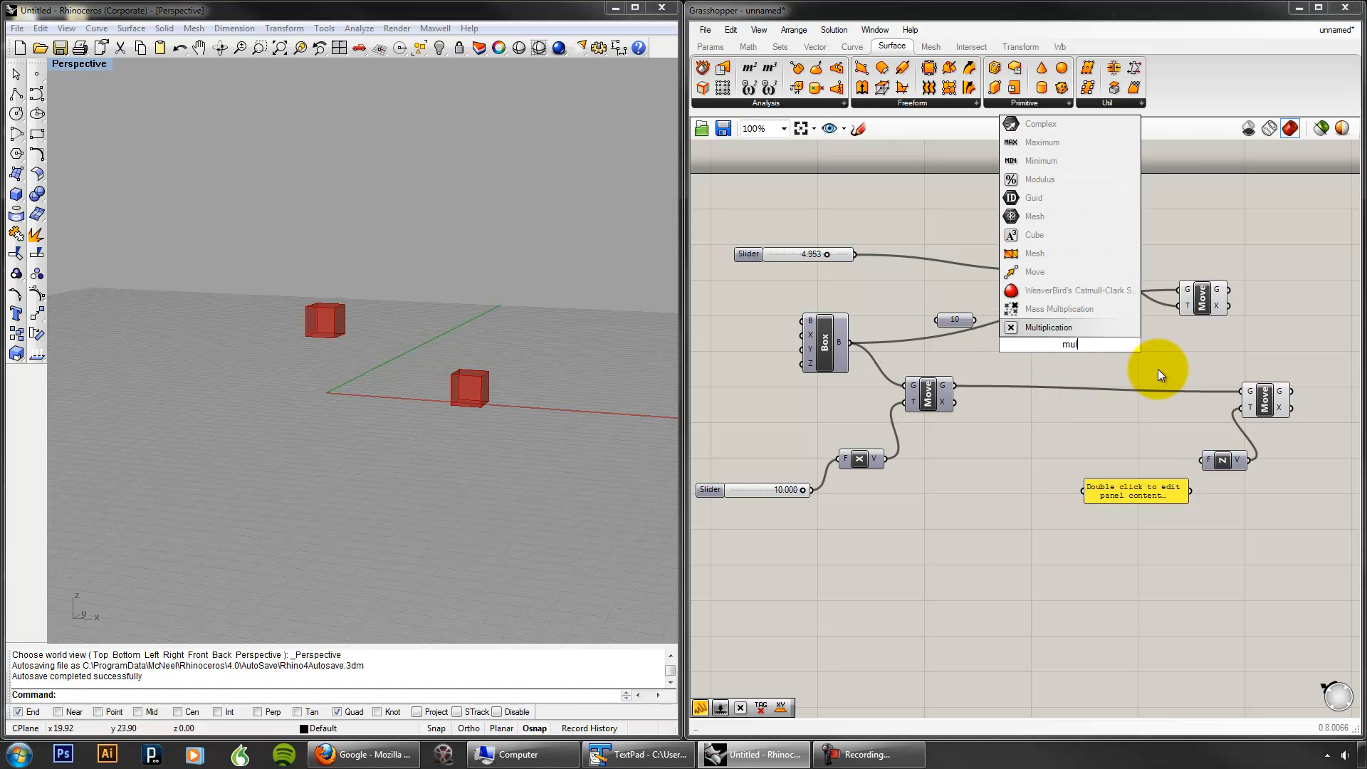
click(1112, 328)
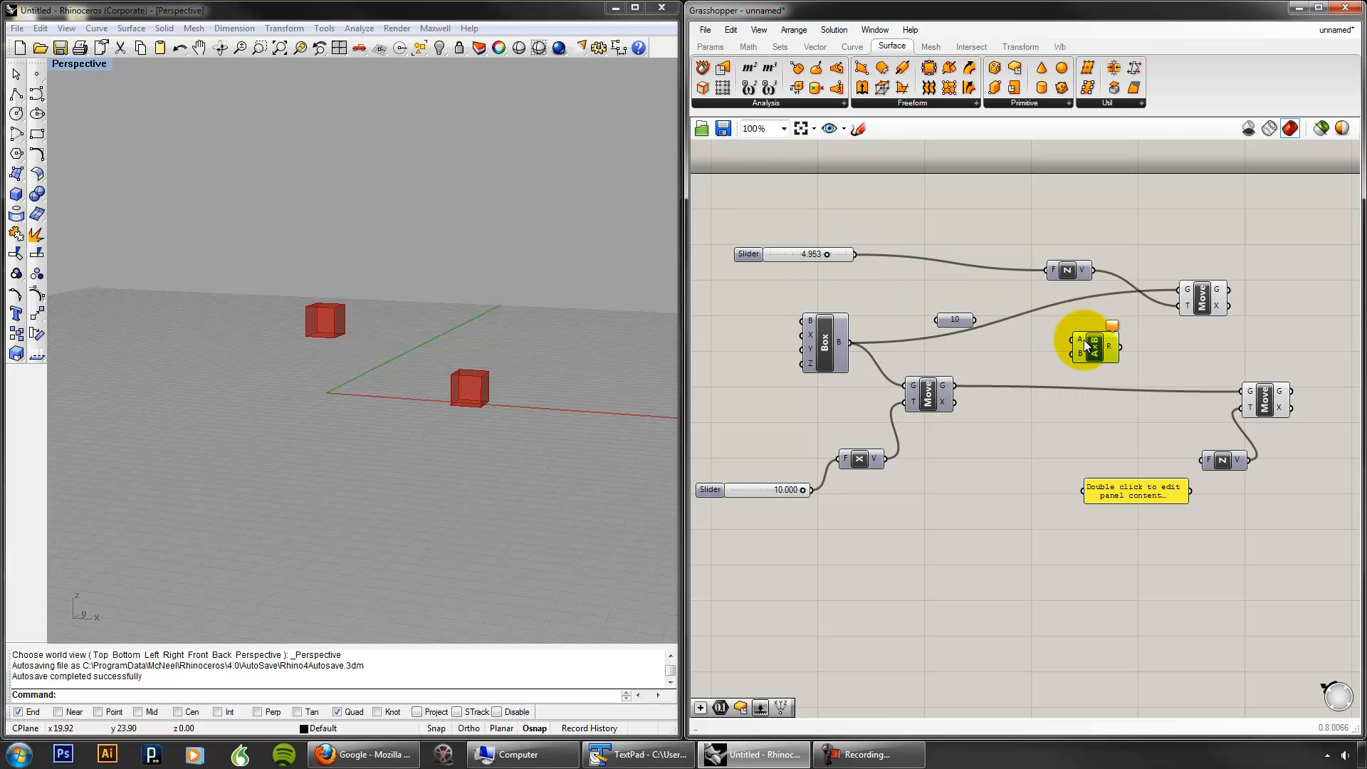
Step: Remove the 10 number parameter and add a Number Slider in its place before the Multiplication
click(972, 321)
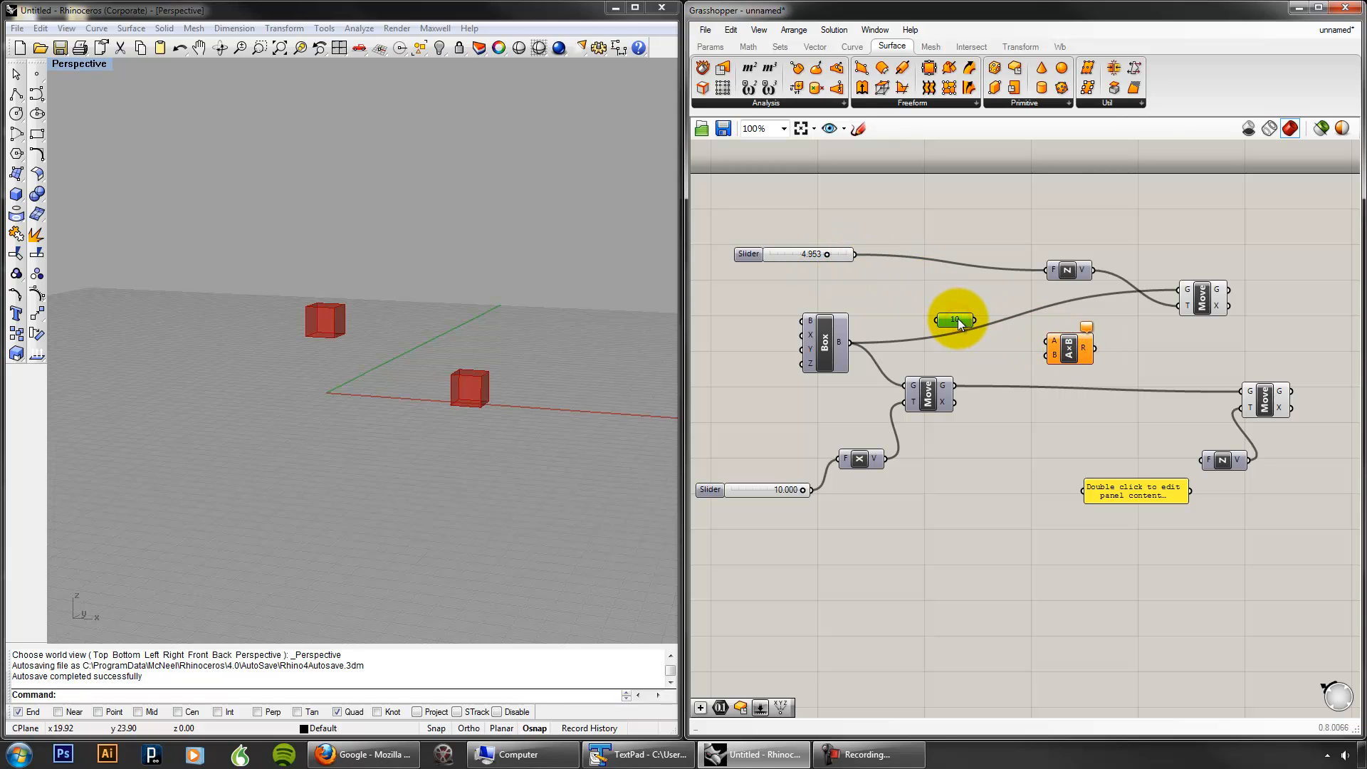
double_click(963, 300)
text(num)
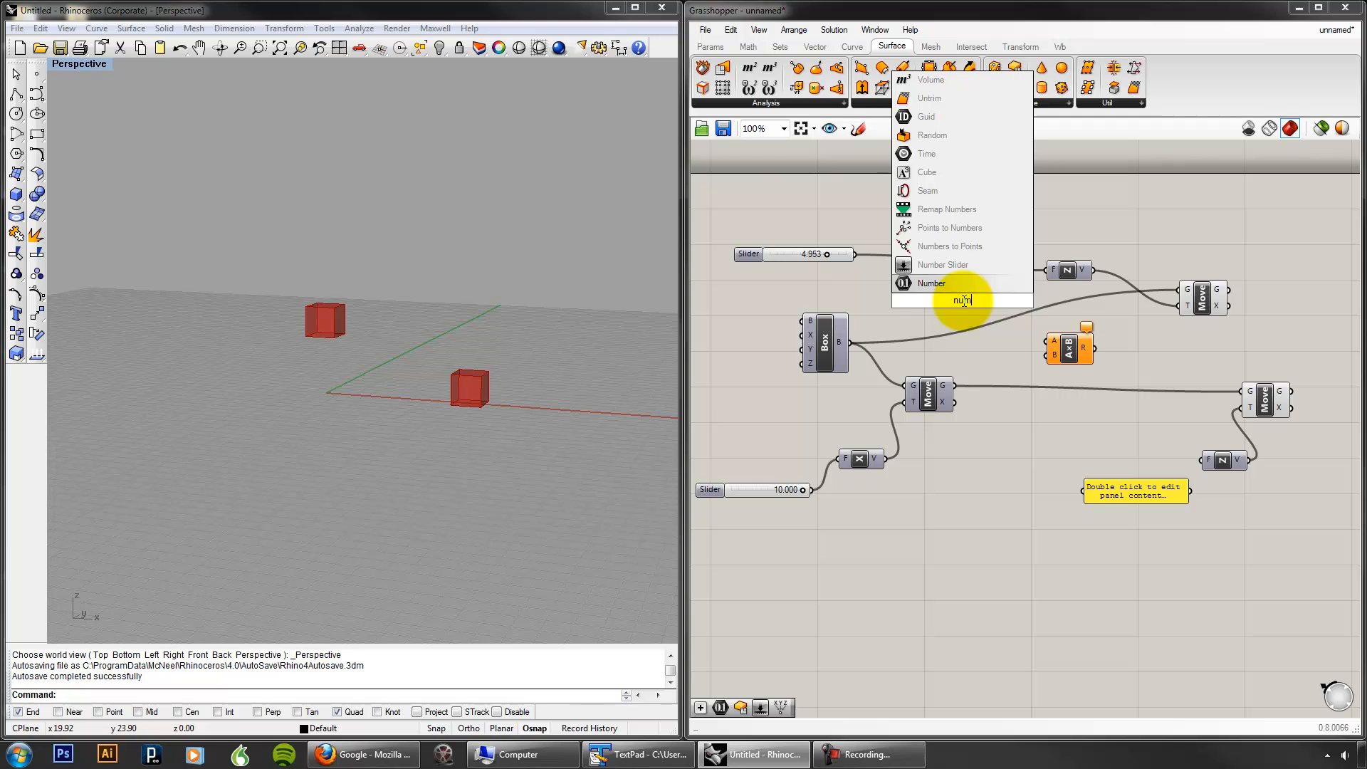
click(952, 267)
Step: Configure the new slider for whole numbers and raise its maximum
right_click(984, 301)
click(1034, 393)
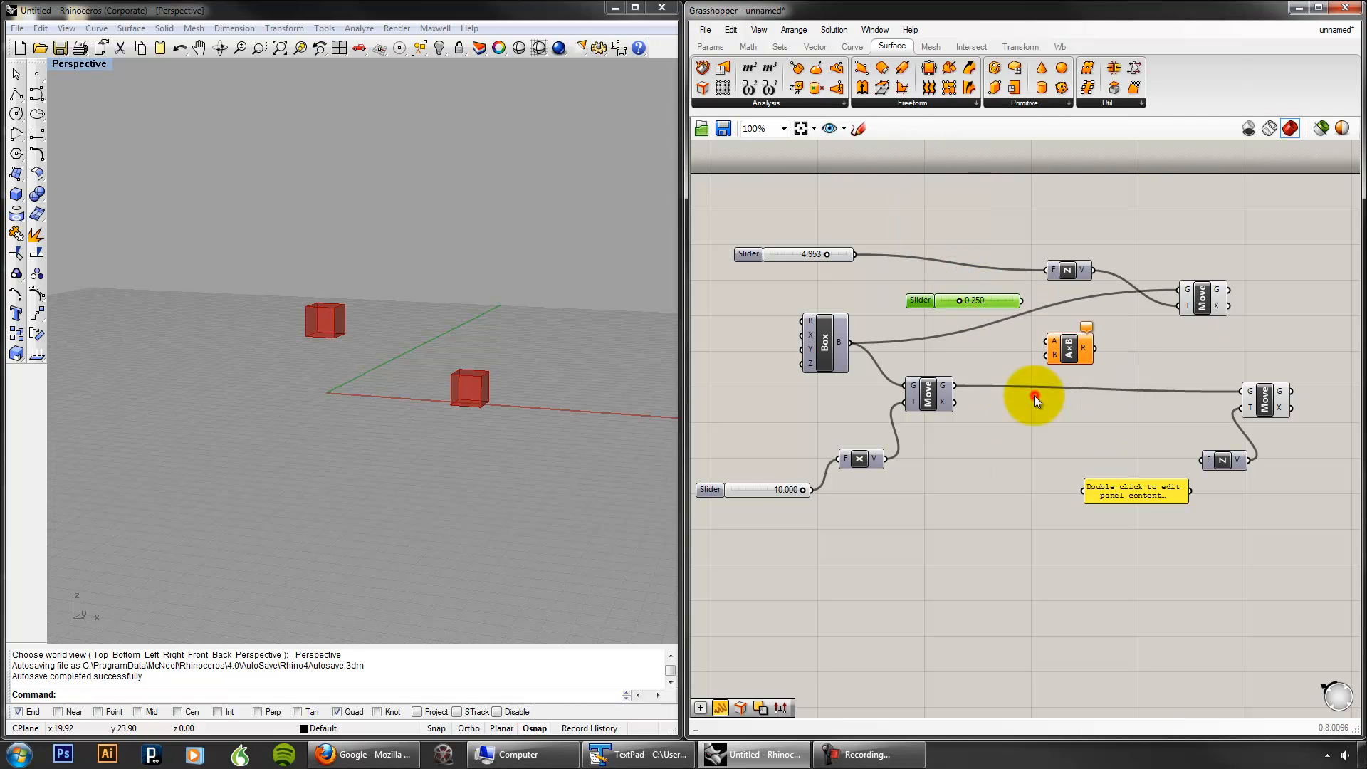
click(1050, 357)
double_click(1088, 429)
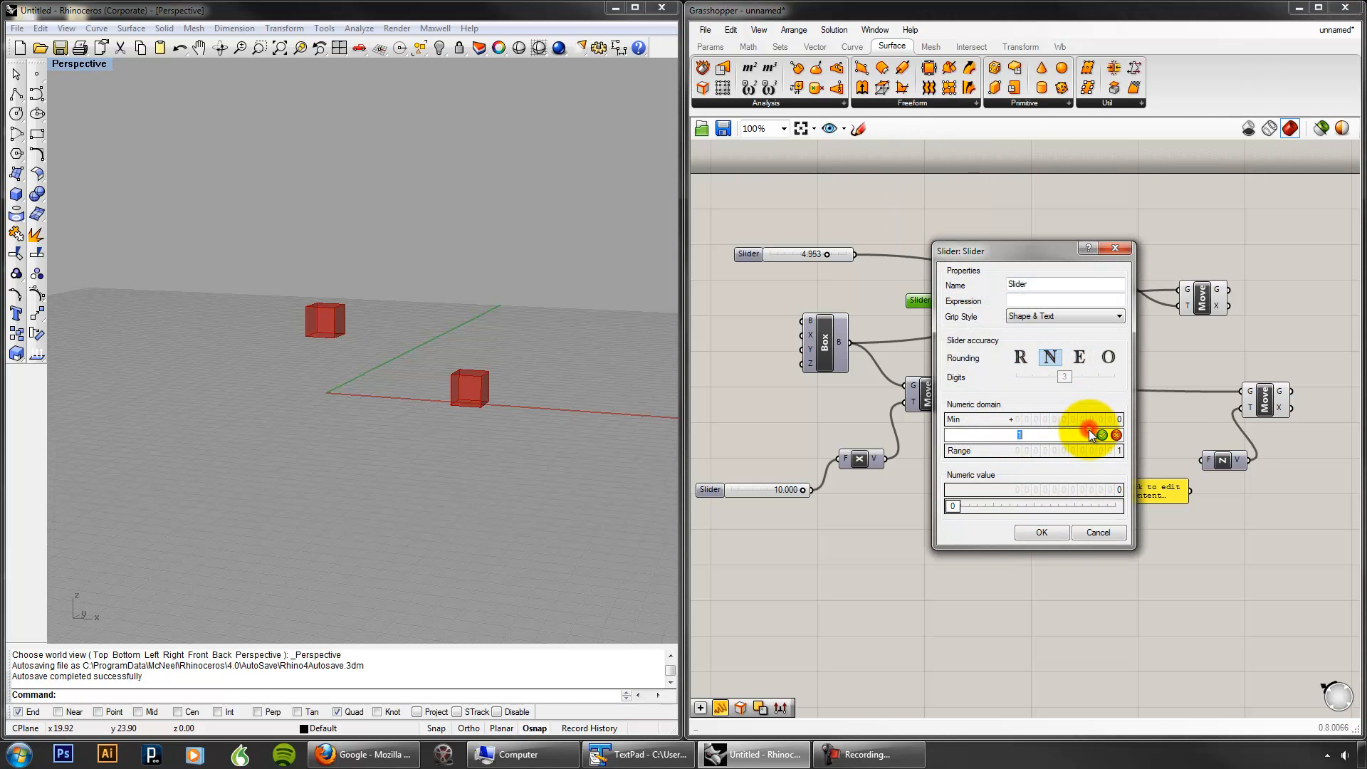
text(8)
click(1102, 433)
click(1041, 534)
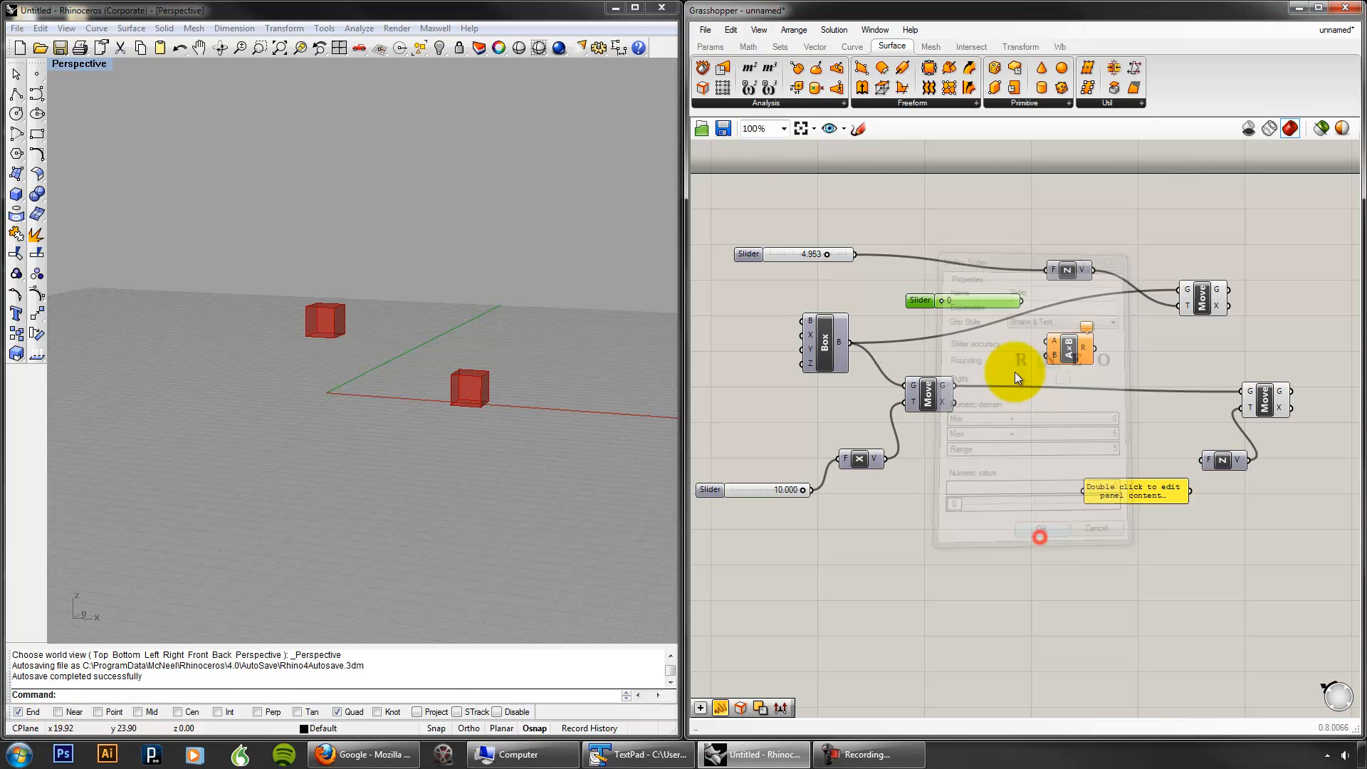
Step: Connect the upper slider to Multiplication input A, the new slider to B, and the result to the panel and lower Z vector
drag(1021, 300, 1104, 360)
drag(856, 253, 1083, 488)
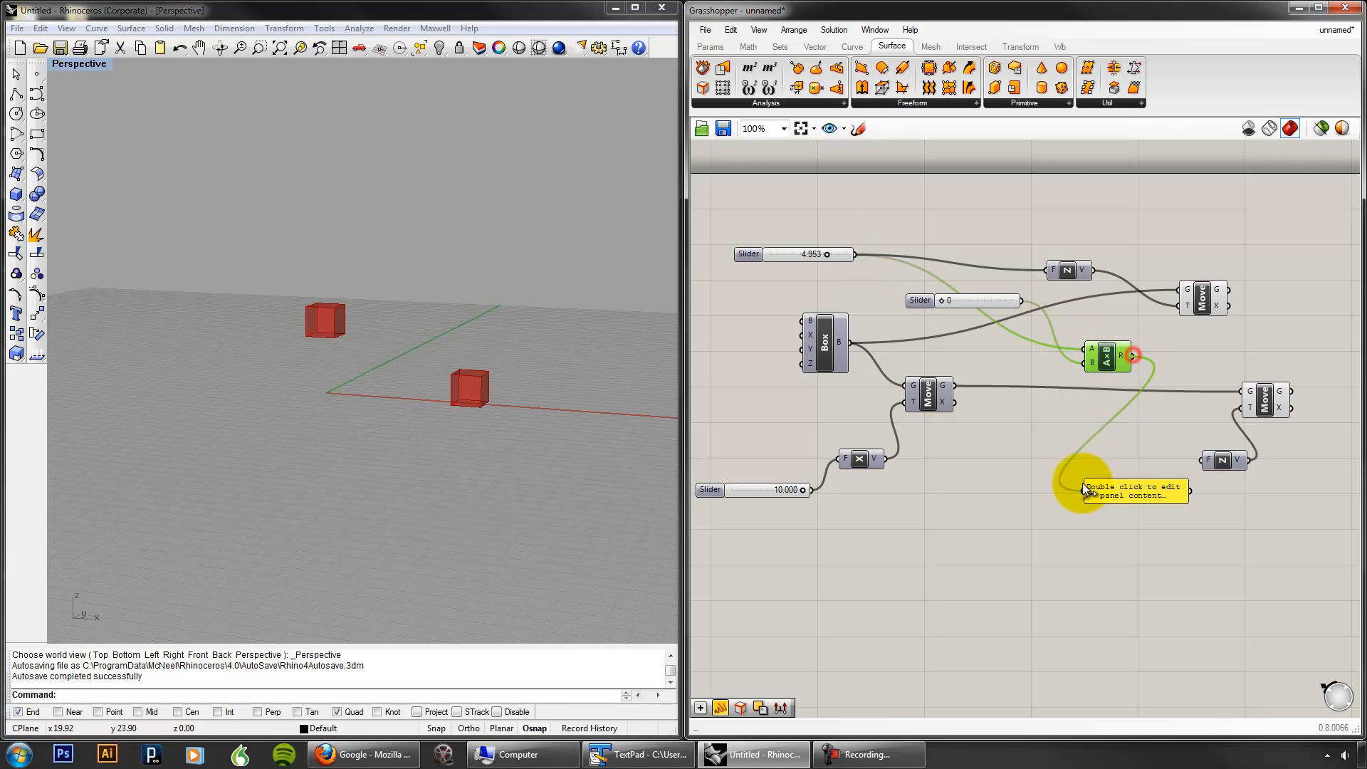
click(1153, 498)
drag(1108, 356, 1200, 460)
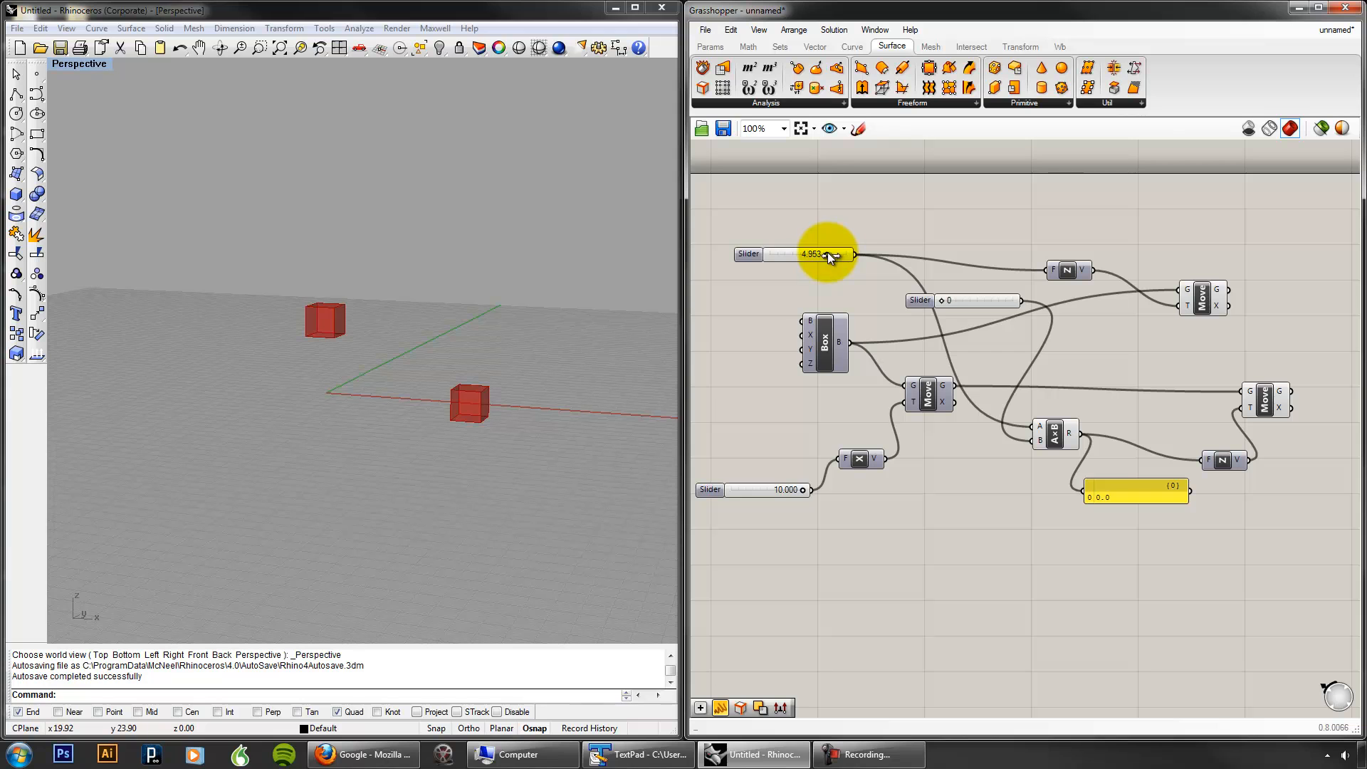
Step: Set the upper slider's minimum to 0 and its value to about 4.766
drag(828, 254, 753, 254)
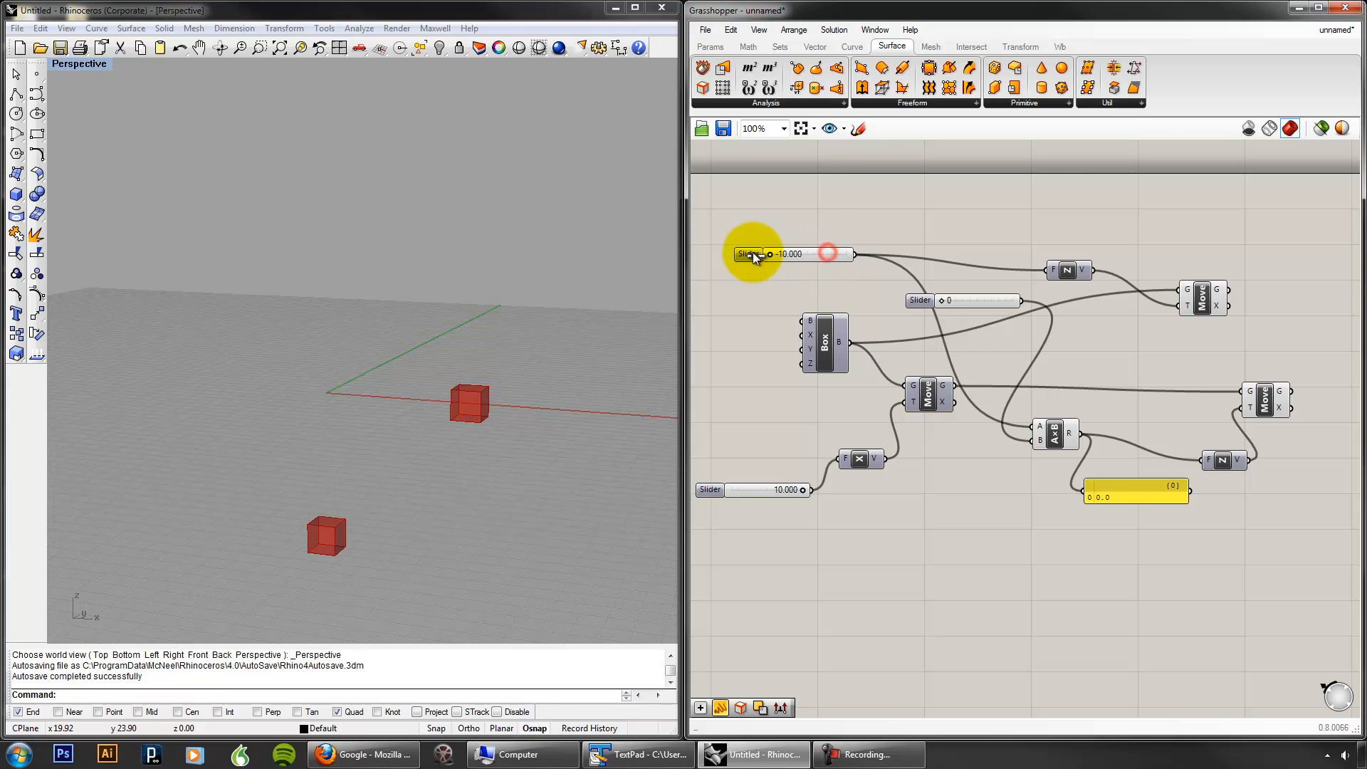
right_click(801, 255)
click(856, 351)
double_click(913, 374)
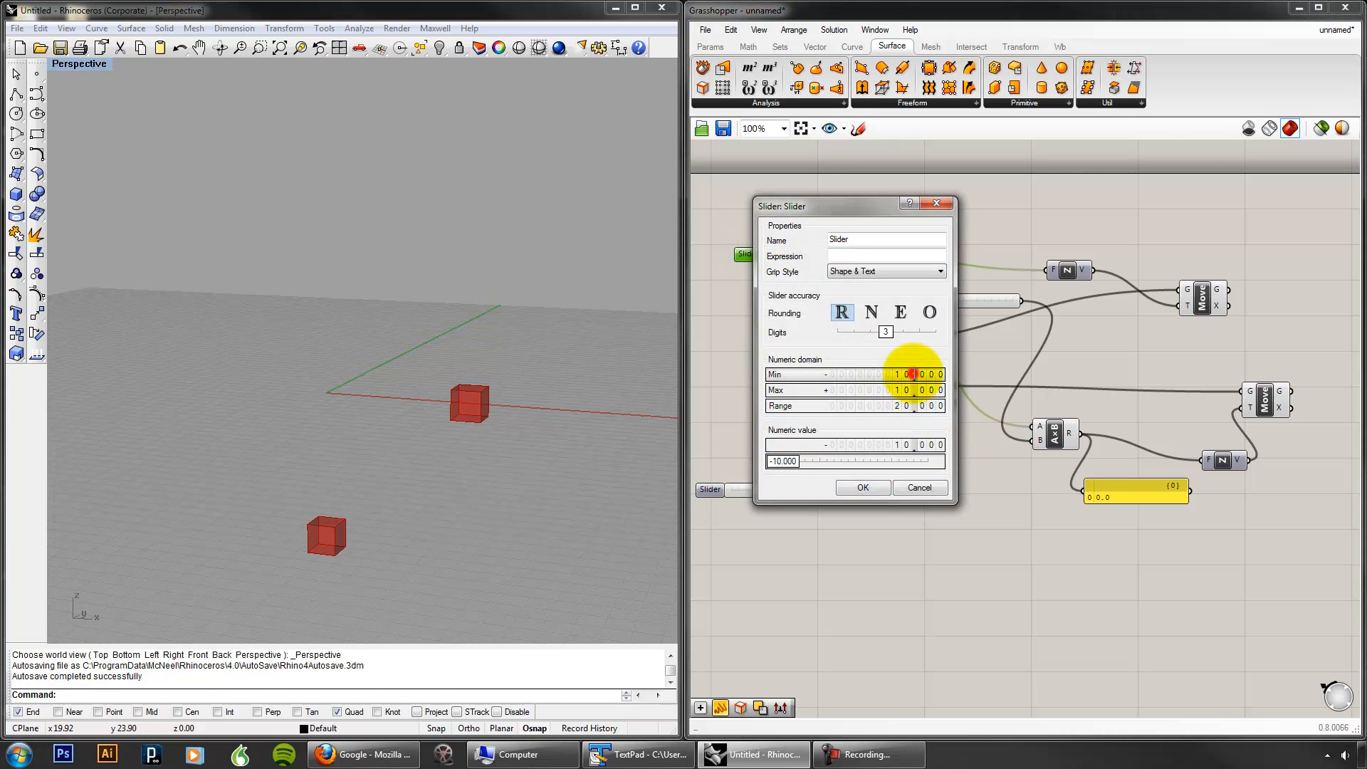
text(0)
click(925, 375)
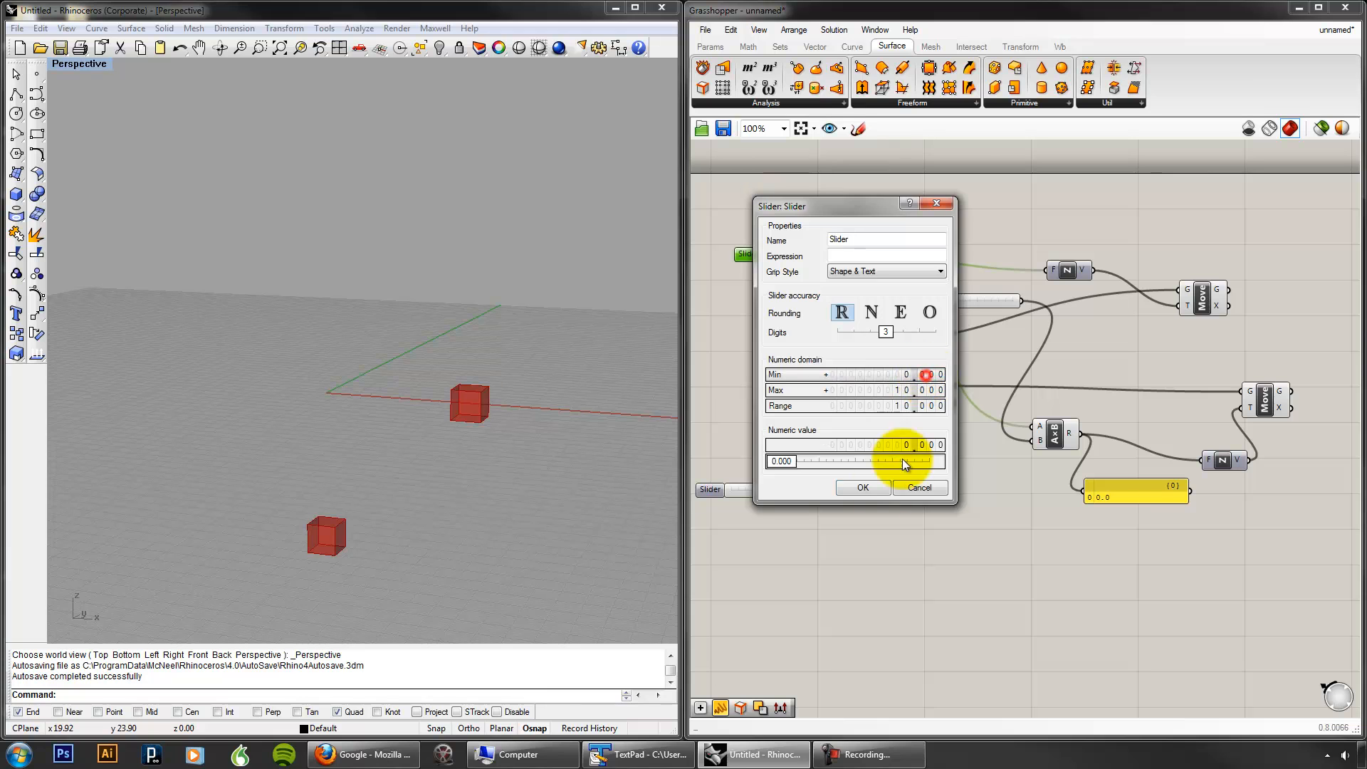
click(862, 487)
drag(769, 255, 805, 254)
Step: Place the multiplier slider below the Multiplication, set to 1, and move the upper Z vector and Move down toward the lower Move
drag(941, 300, 971, 516)
drag(1257, 361, 1036, 226)
drag(1190, 293, 1254, 332)
click(1255, 282)
drag(830, 246, 947, 199)
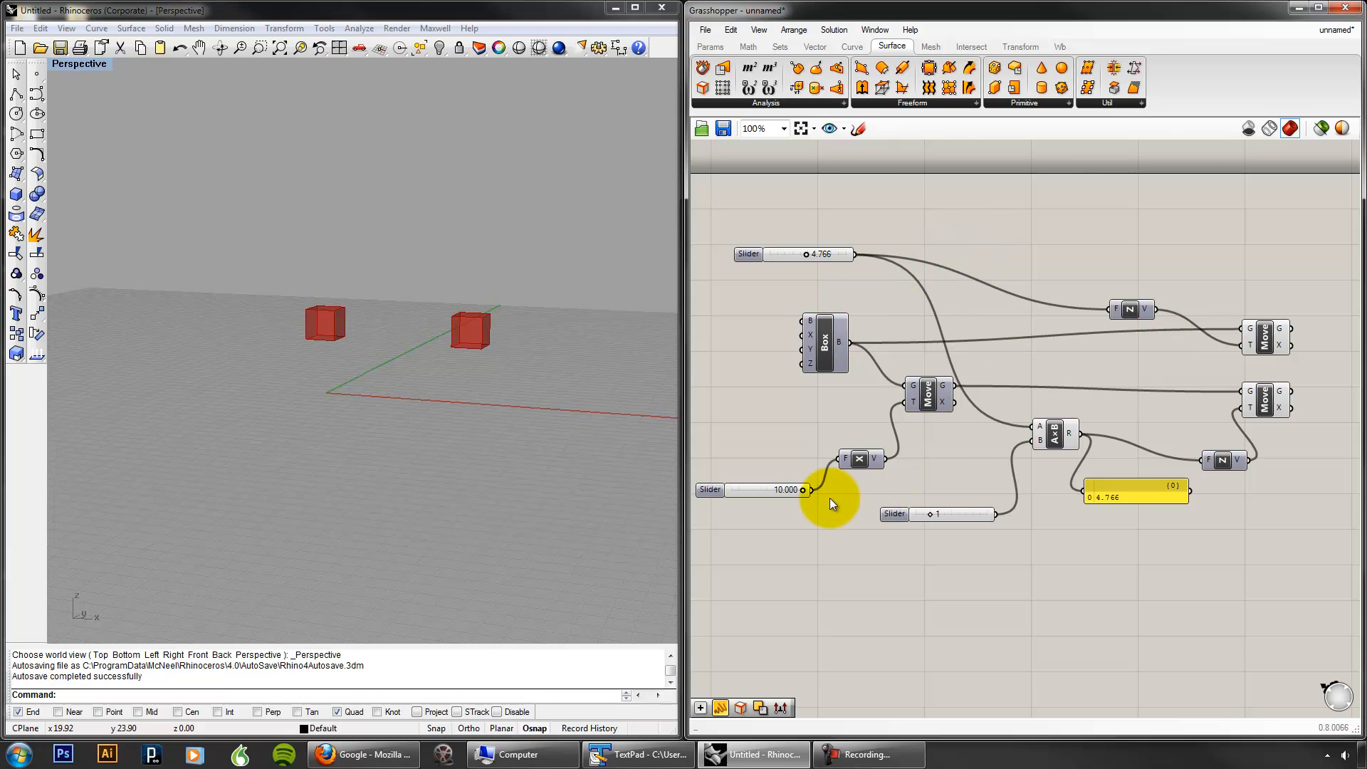
Step: Set the X vector's slider to -8 and the multiplier slider to 0
drag(801, 489, 734, 494)
mouse_move(934, 516)
mouse_down()
mouse_move(964, 511)
mouse_move(906, 513)
mouse_move(962, 515)
mouse_move(917, 517)
mouse_up()
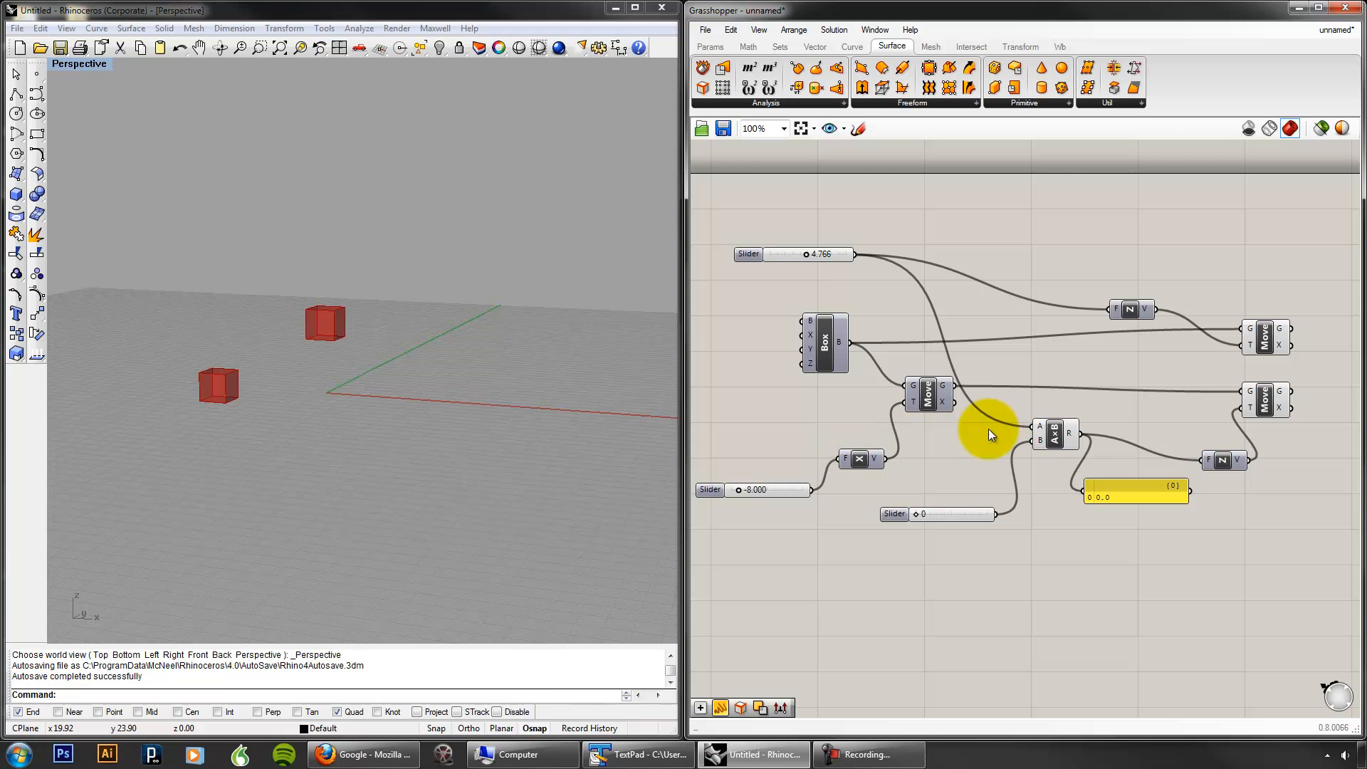
mouse_move(916, 514)
mouse_down()
mouse_move(981, 512)
mouse_move(916, 515)
mouse_up()
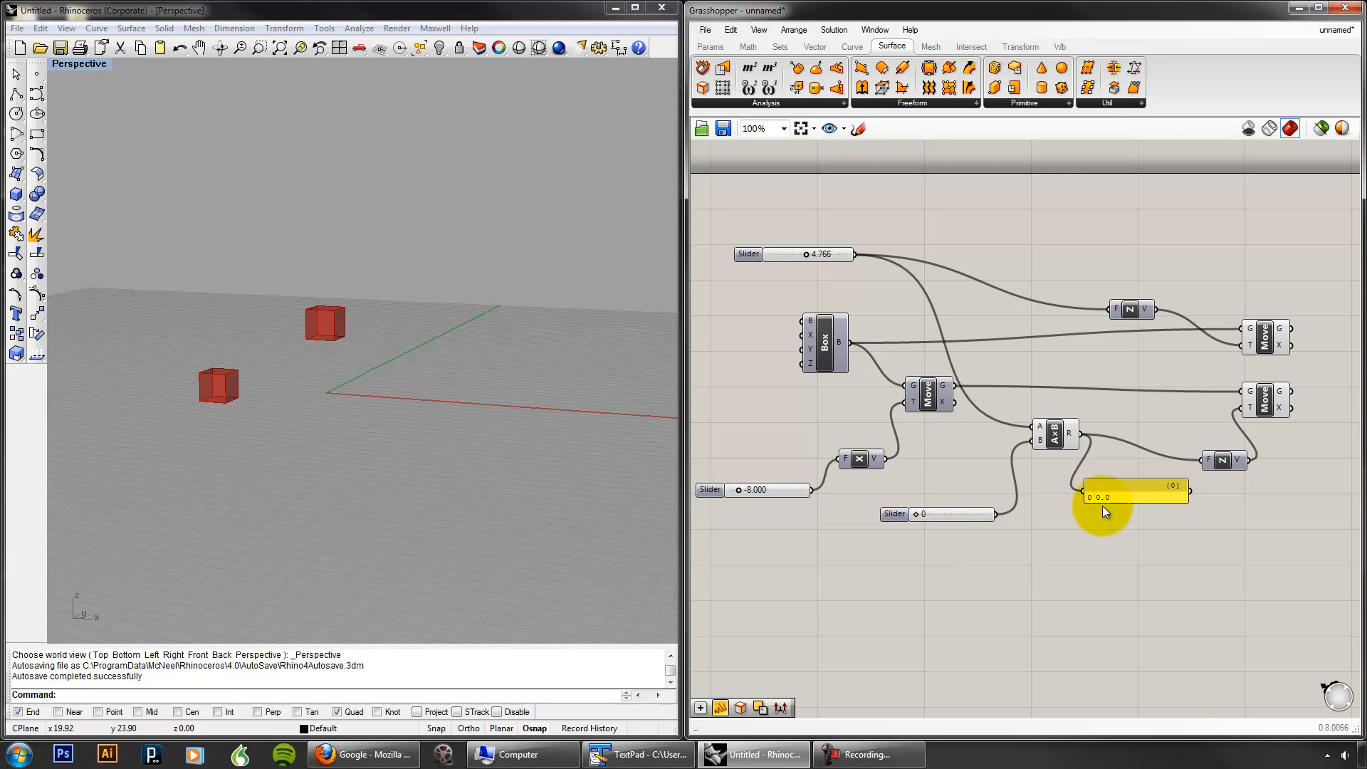
Step: Move the panel slightly down below the Multiplication and set the multiplier slider to 1
drag(1102, 506, 1111, 518)
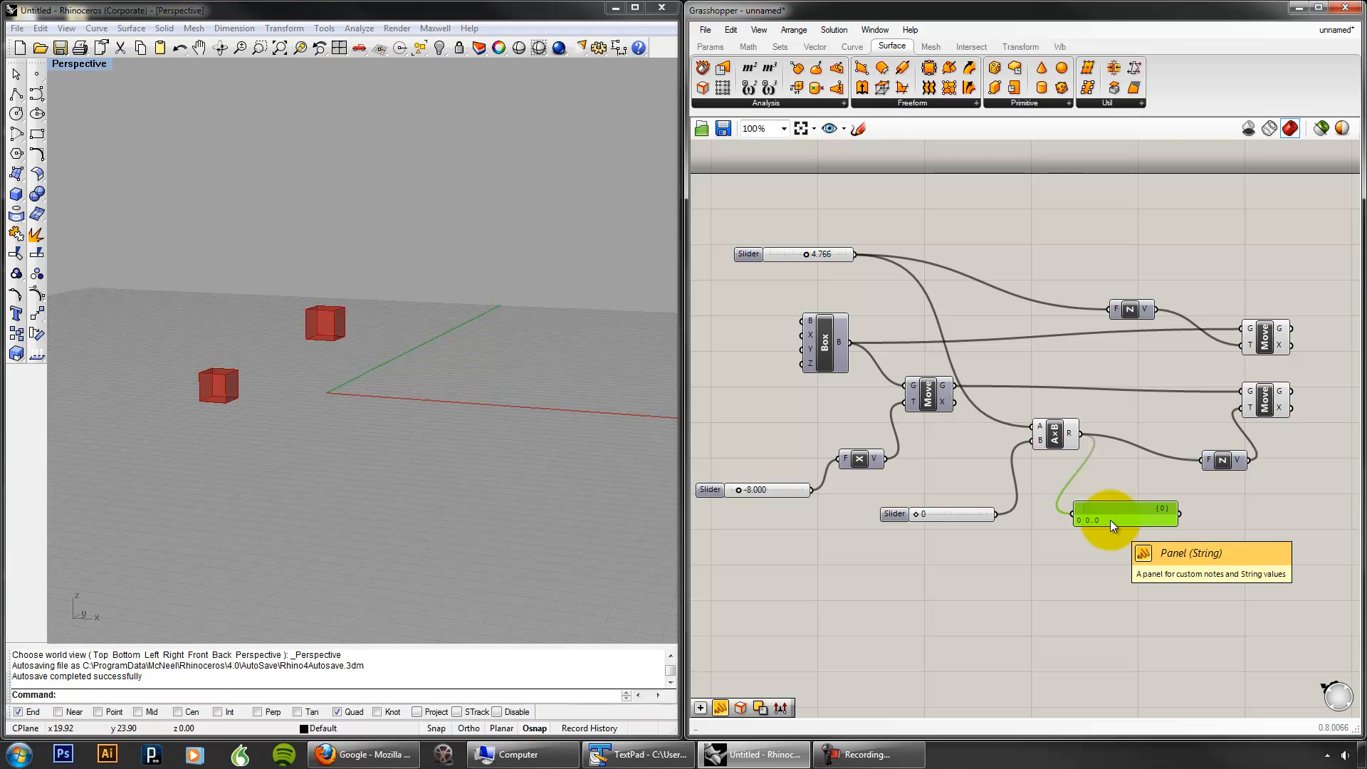
click(1194, 502)
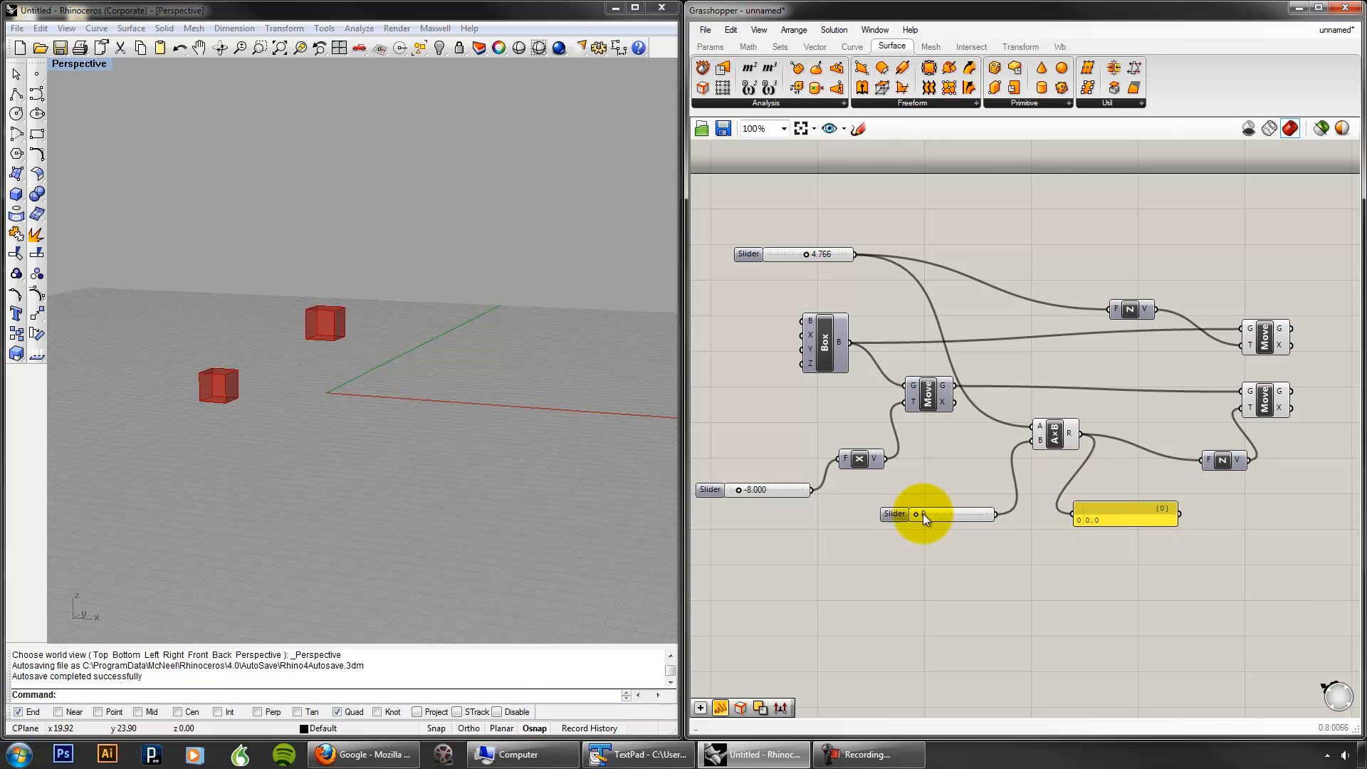
drag(920, 516, 932, 515)
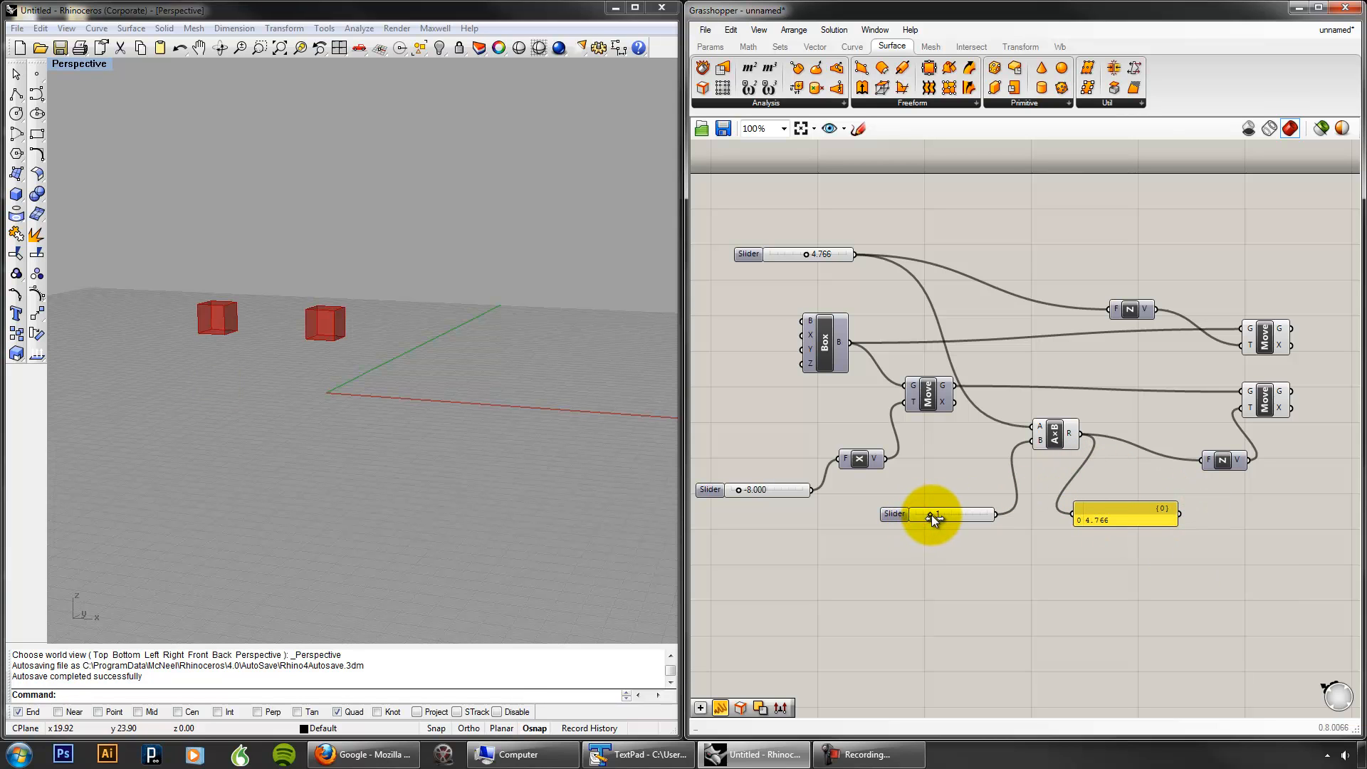
Step: Set the upper slider to 0 and the X vector's slider to 10
drag(805, 253, 763, 250)
right_drag(421, 328, 698, 433)
drag(737, 487, 827, 489)
right_drag(563, 409, 503, 433)
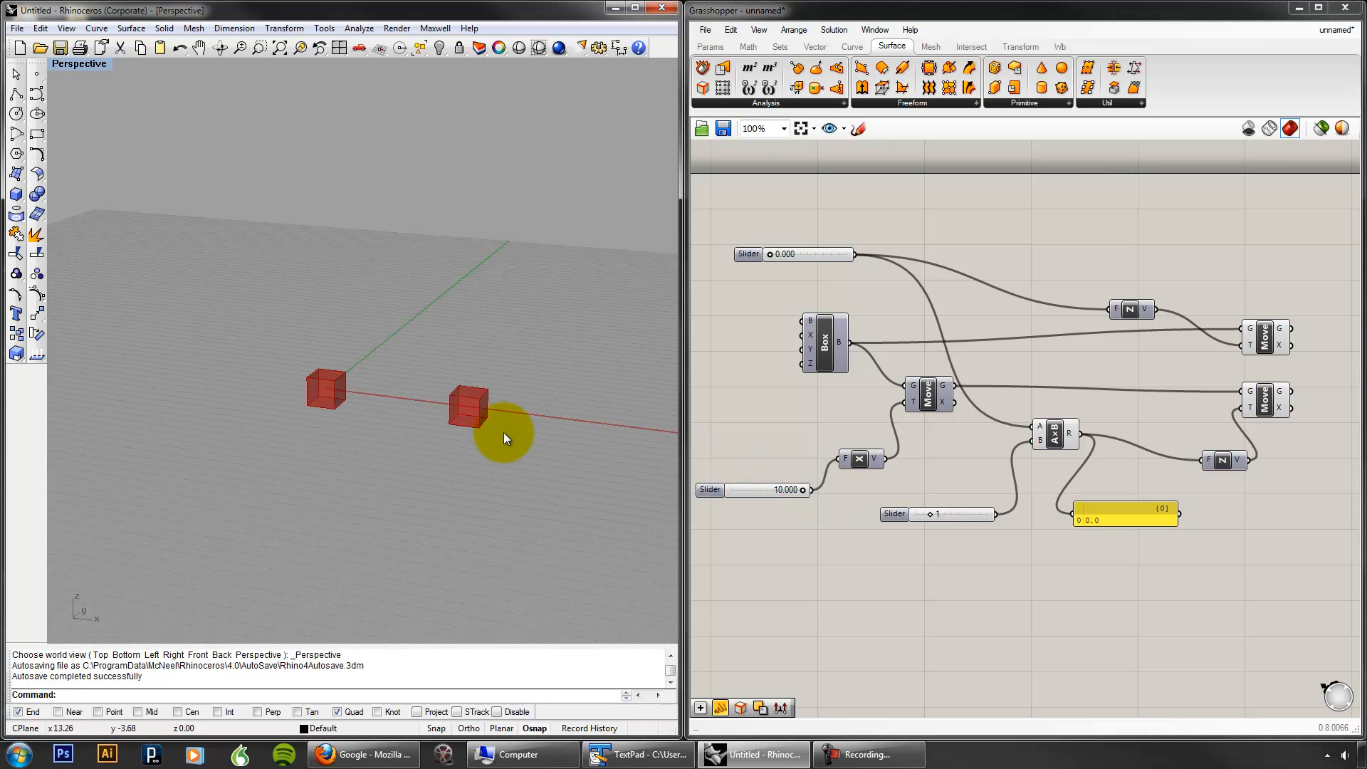
Step: Delete both outer Moves, both Z vectors, the Multiplication, its panel and slider, and the upper slider
click(1266, 336)
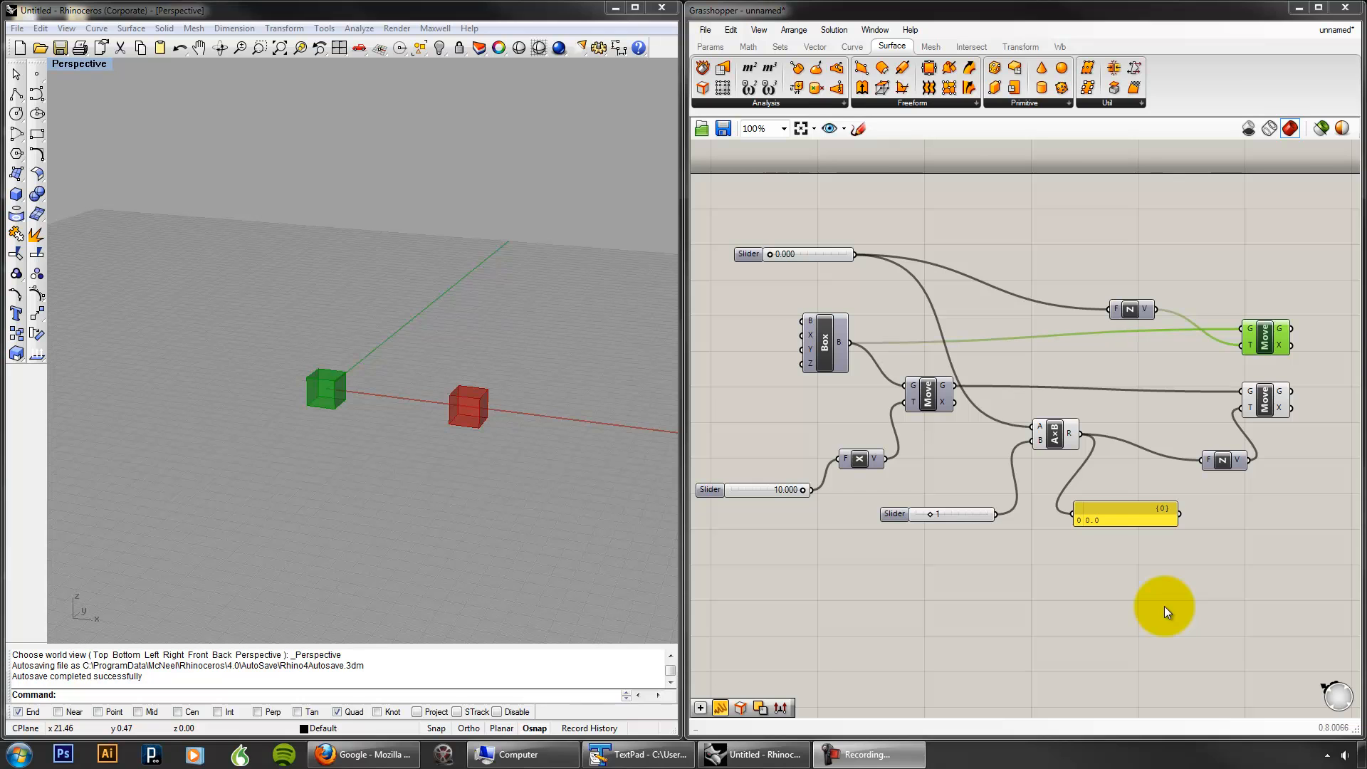
drag(1284, 614, 1032, 211)
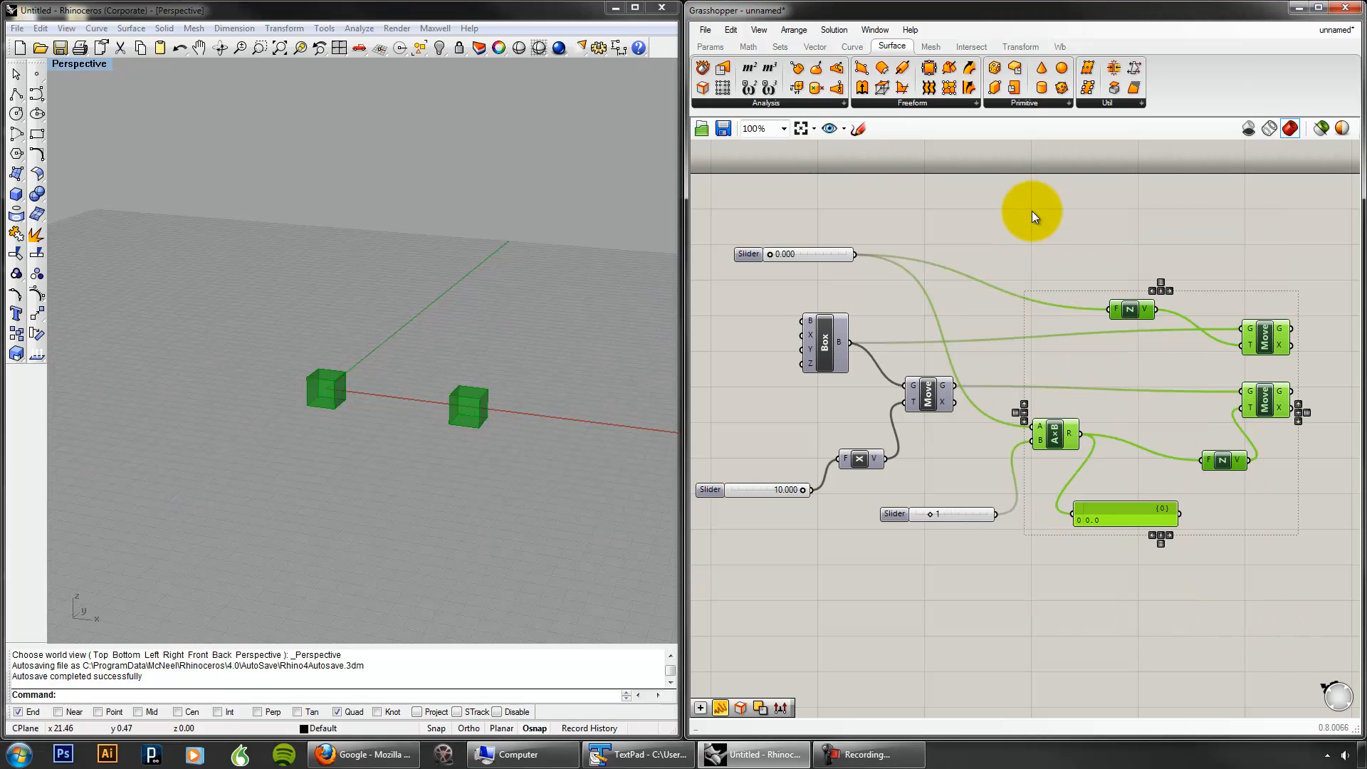
key(Delete)
click(985, 511)
key(Delete)
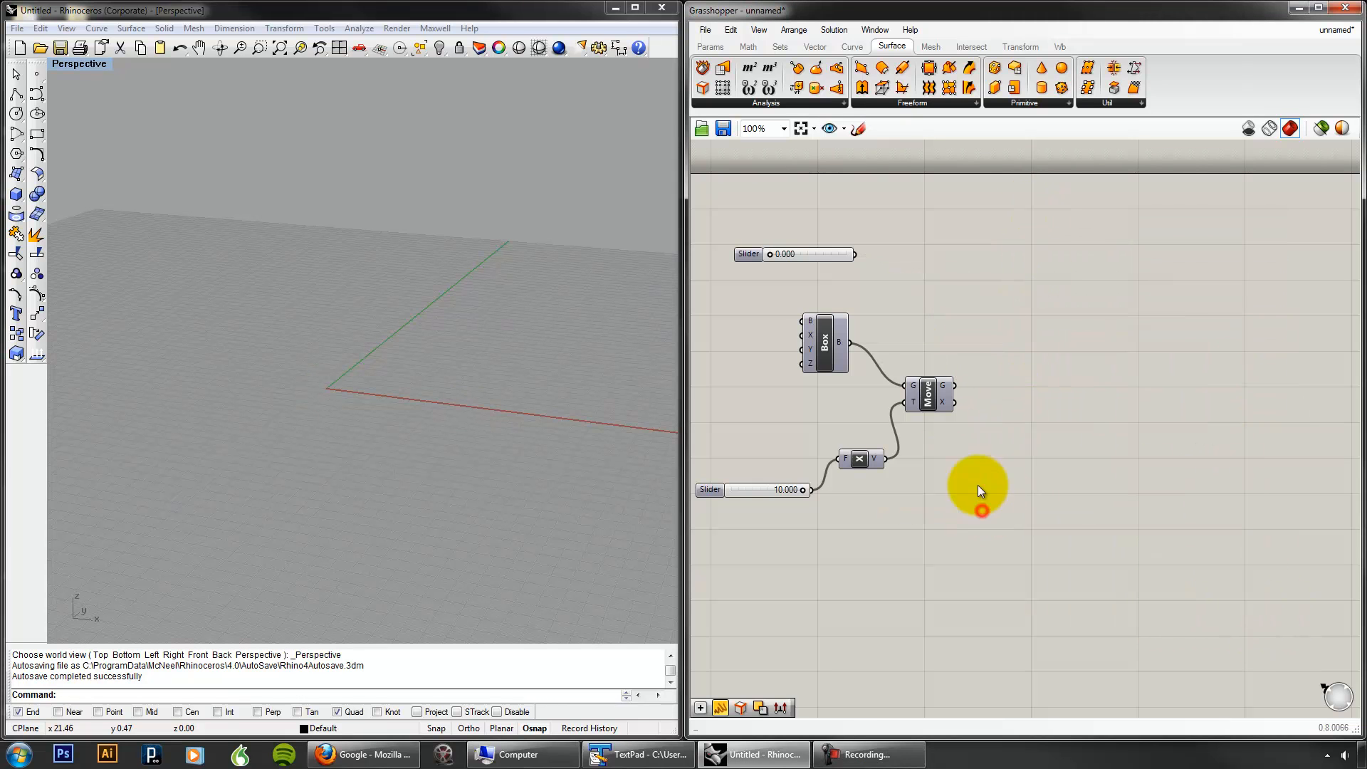
drag(838, 278, 826, 238)
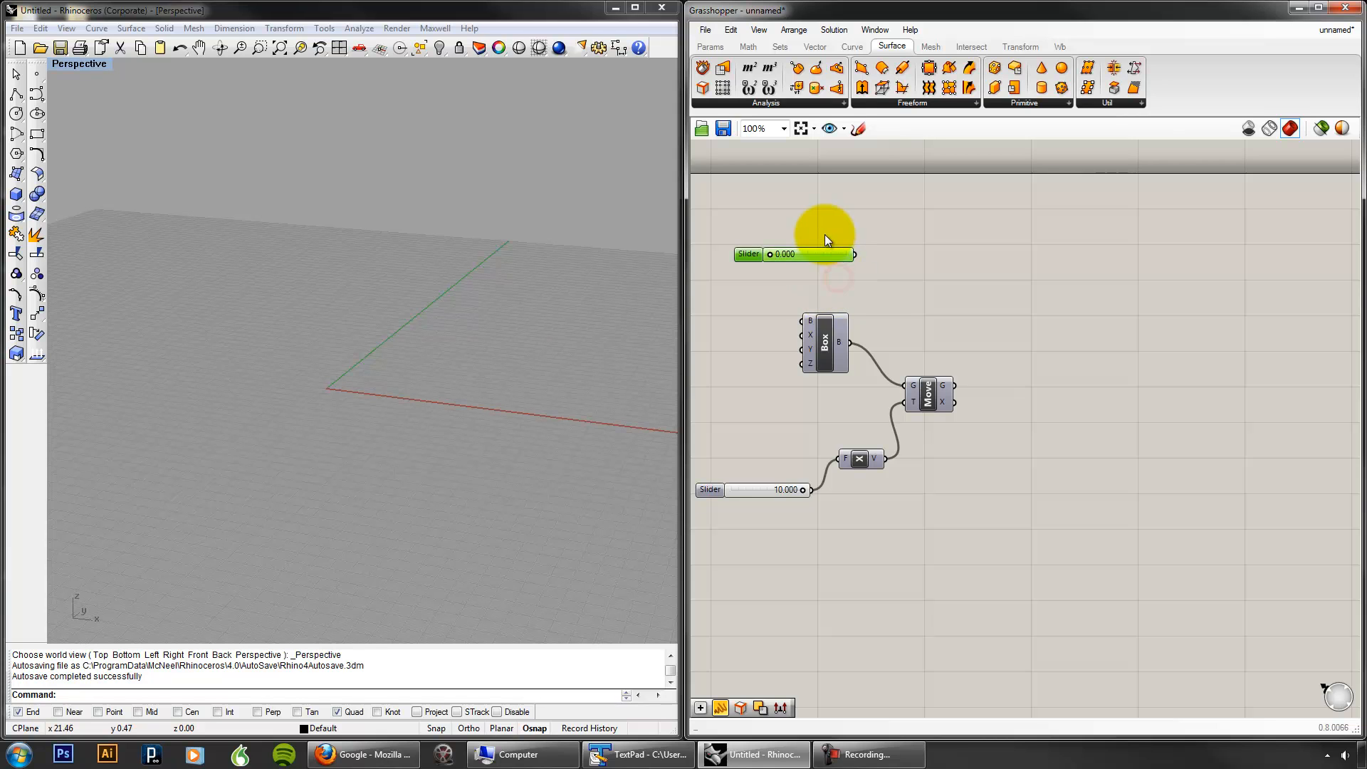
key(Delete)
Step: Turn on the viewport preview of the Move component
right_drag(980, 473, 1013, 464)
right_click(974, 401)
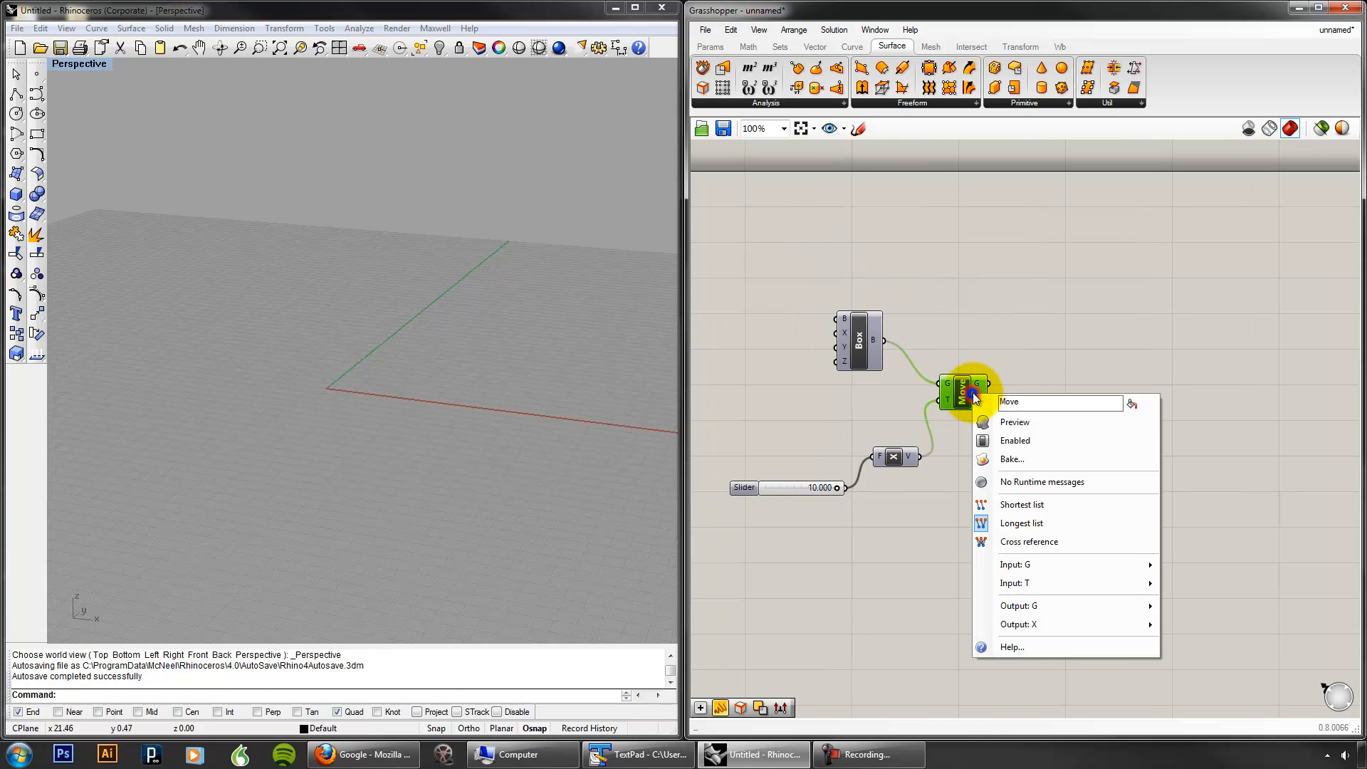
click(1006, 421)
click(1095, 479)
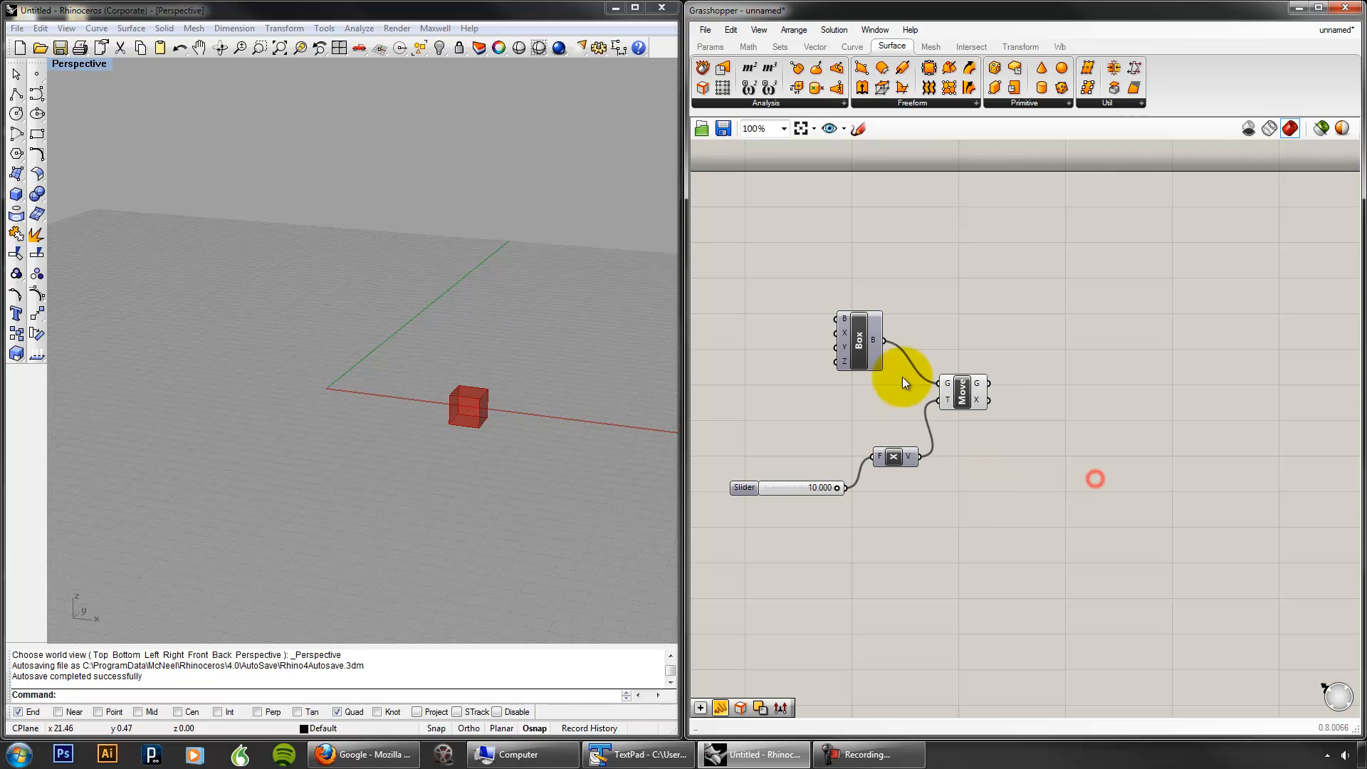
Step: Turn on the viewport preview of the Box component
right_click(873, 339)
click(870, 341)
right_click(870, 341)
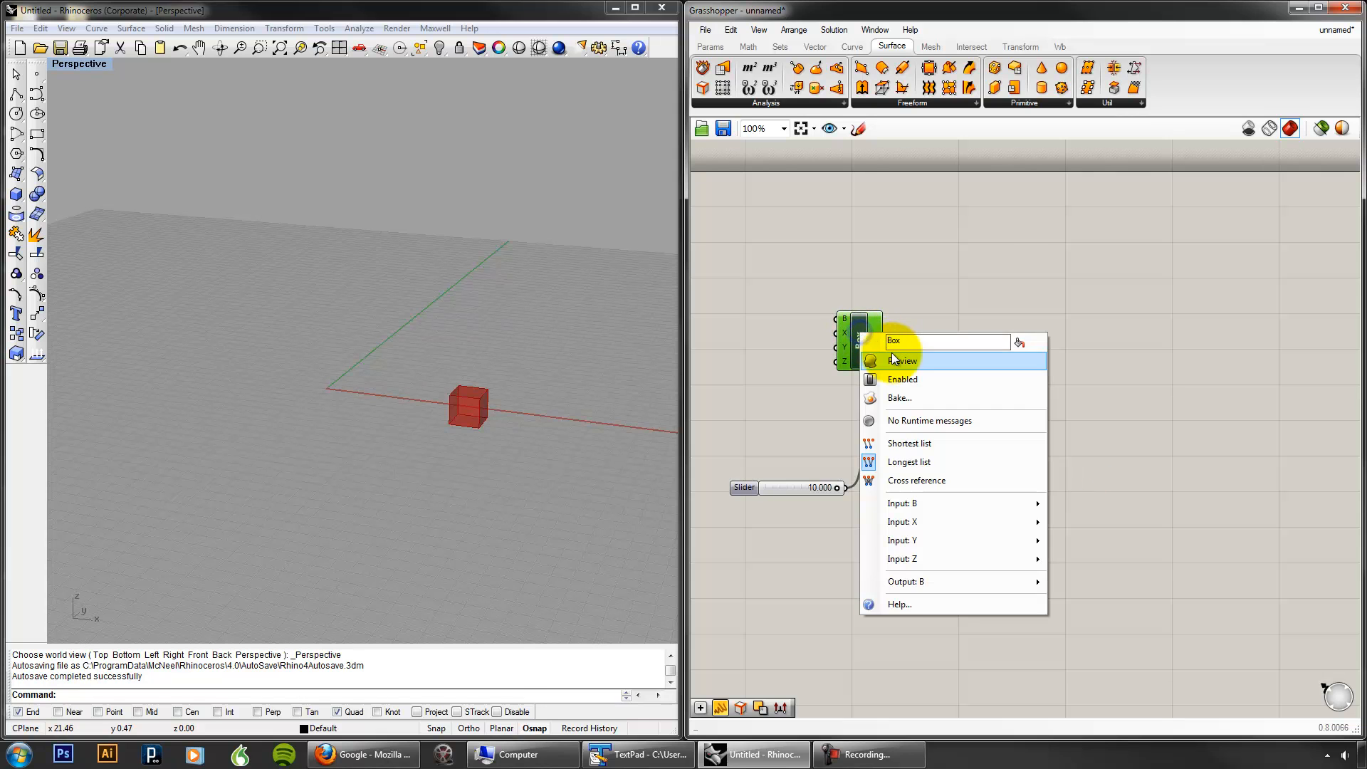
click(883, 359)
mouse_move(454, 445)
right_down()
mouse_move(558, 396)
mouse_move(502, 402)
mouse_move(479, 434)
right_up()
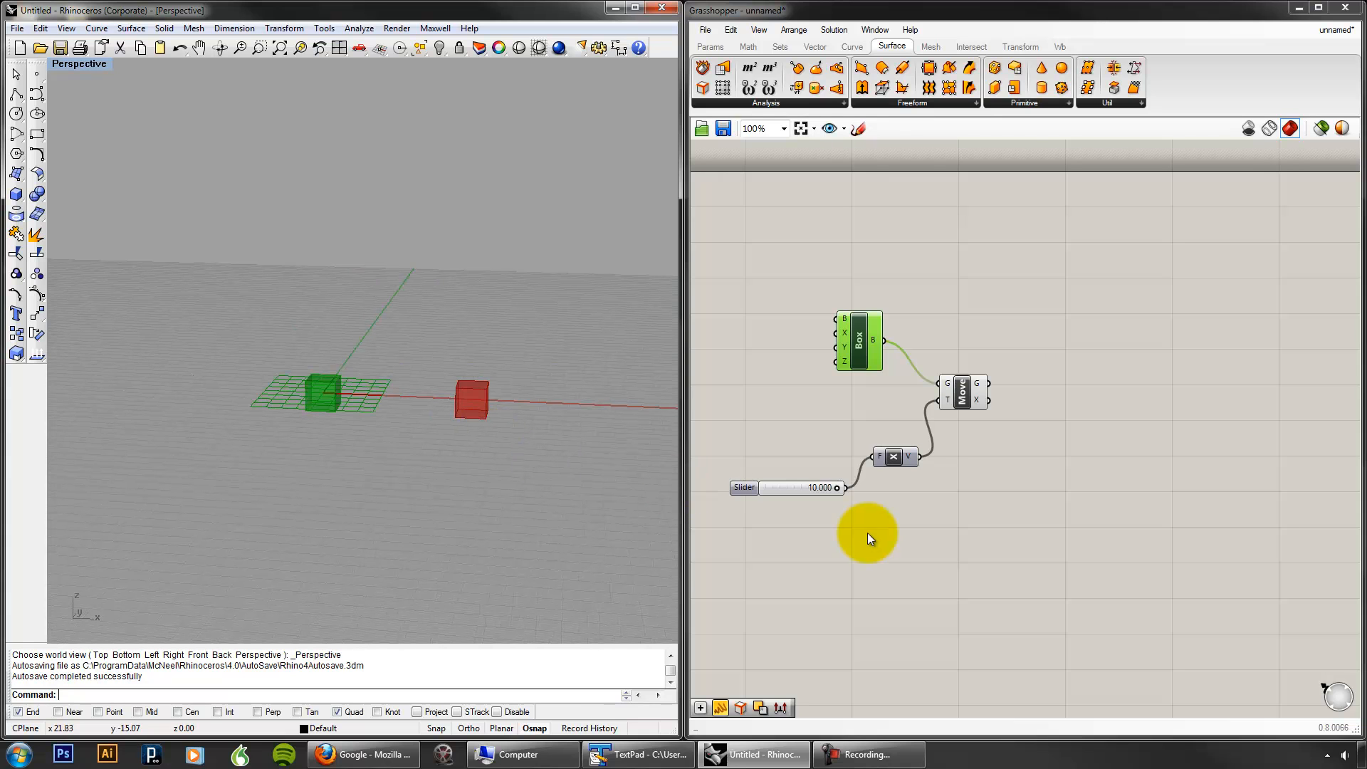
click(1049, 554)
click(966, 398)
click(1070, 381)
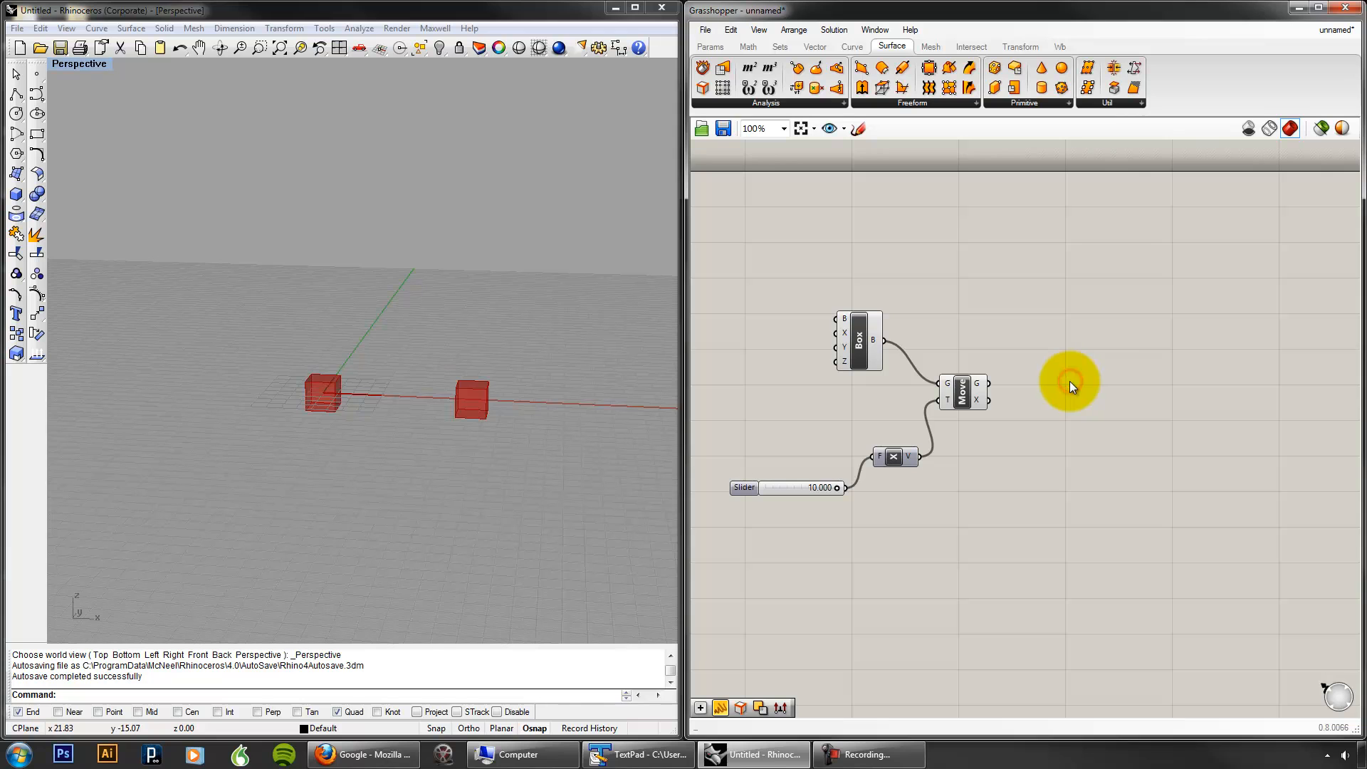
Step: Add a Rotate component above the Move and connect the Box output to its geometry input
double_click(1069, 382)
text(rot)
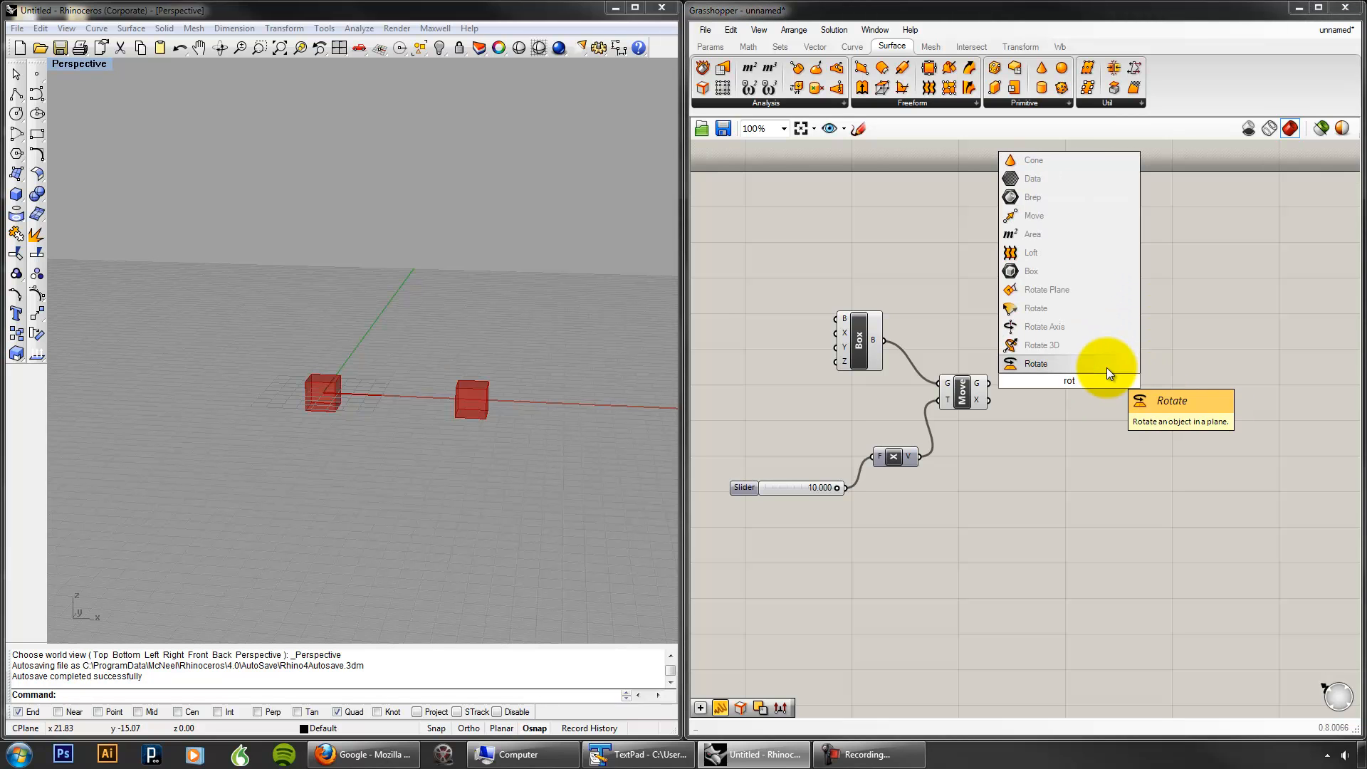
click(1106, 367)
scroll(1187, 516, up, 5)
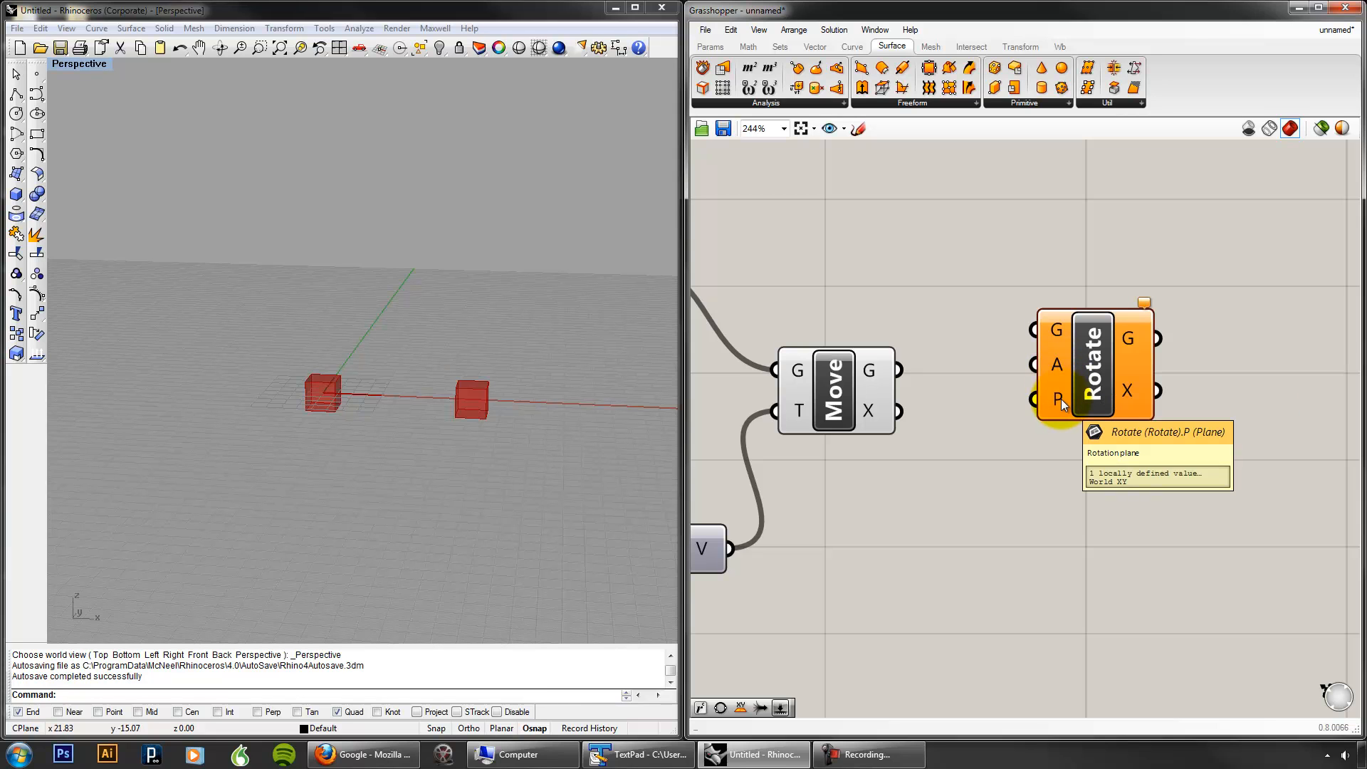
scroll(1139, 484, down, 3)
drag(1139, 405, 1070, 249)
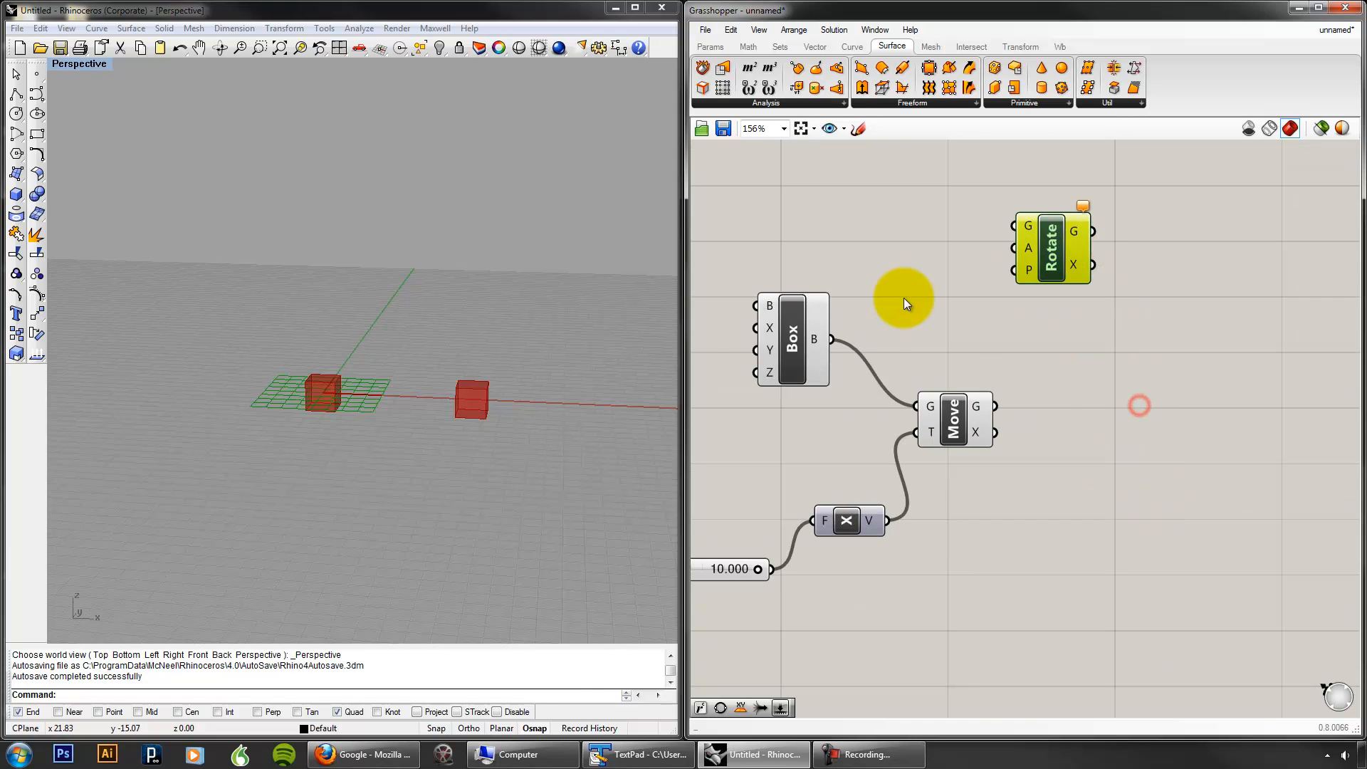
click(811, 342)
drag(828, 339, 1015, 226)
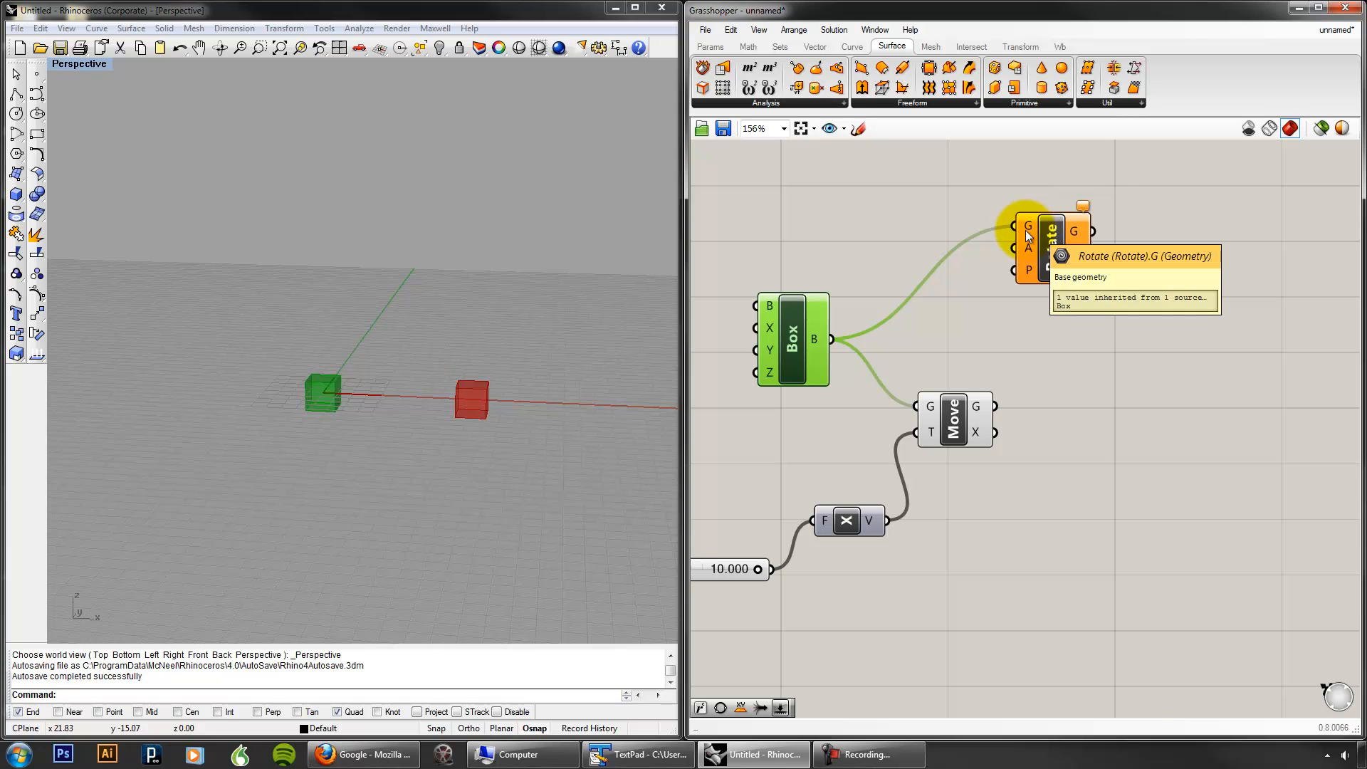
Step: Add a number slider below the Rotate component, named Rotation Angle, with a maximum of 360
double_click(1089, 369)
text(num)
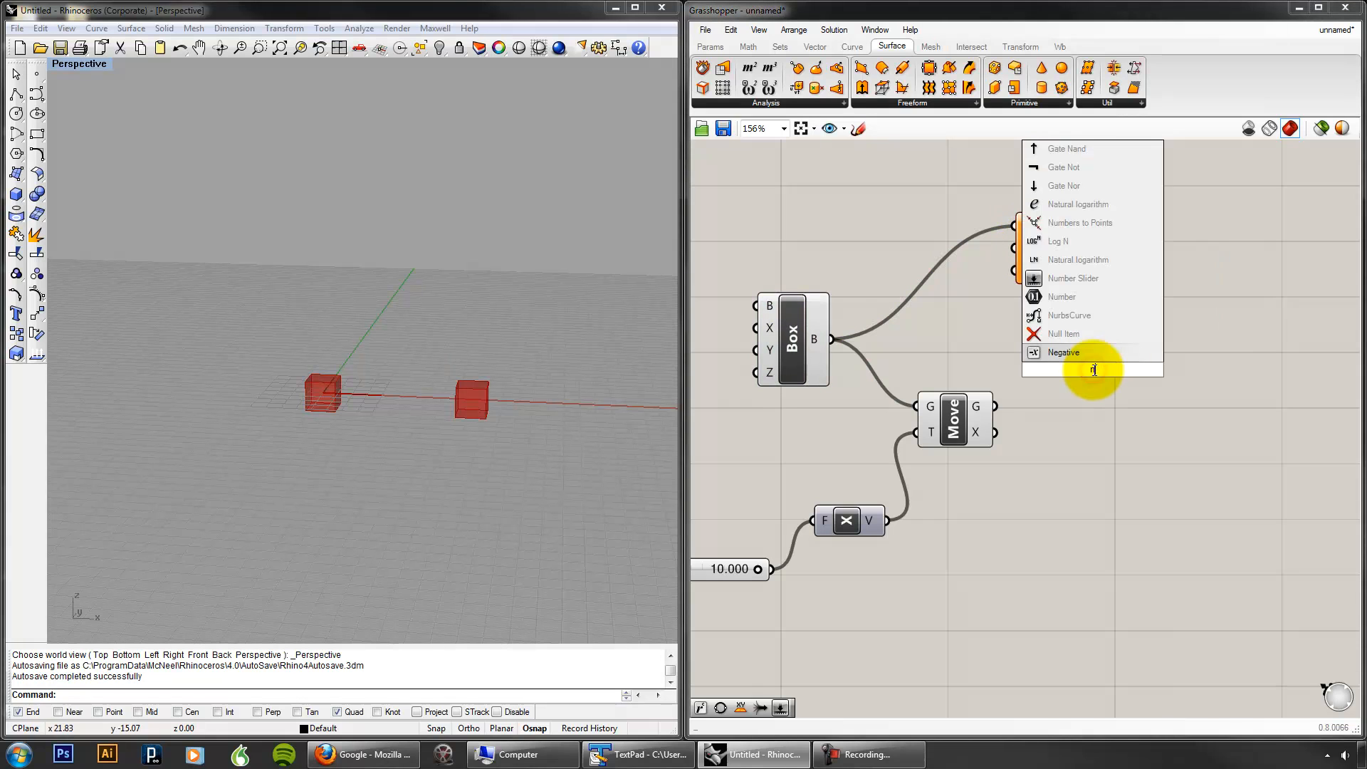
click(1082, 335)
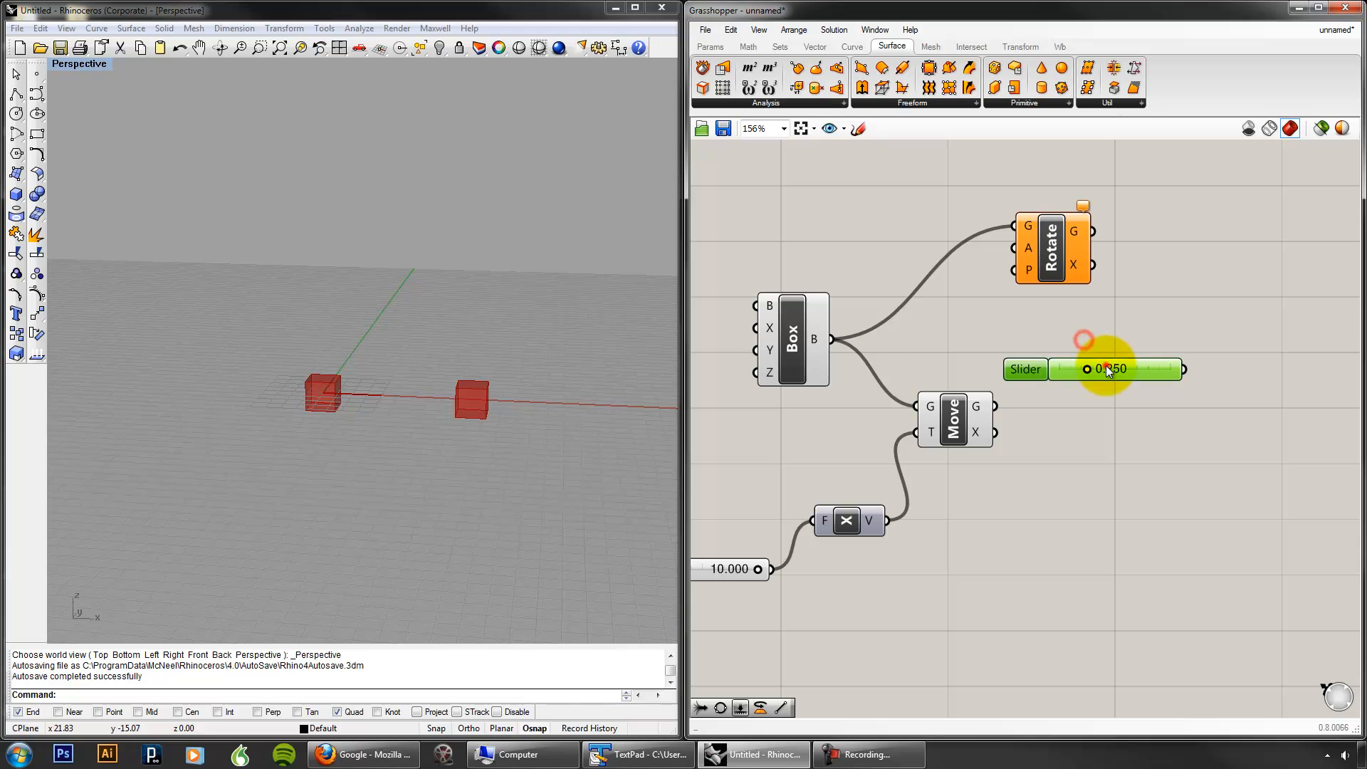
right_click(1106, 366)
click(1139, 460)
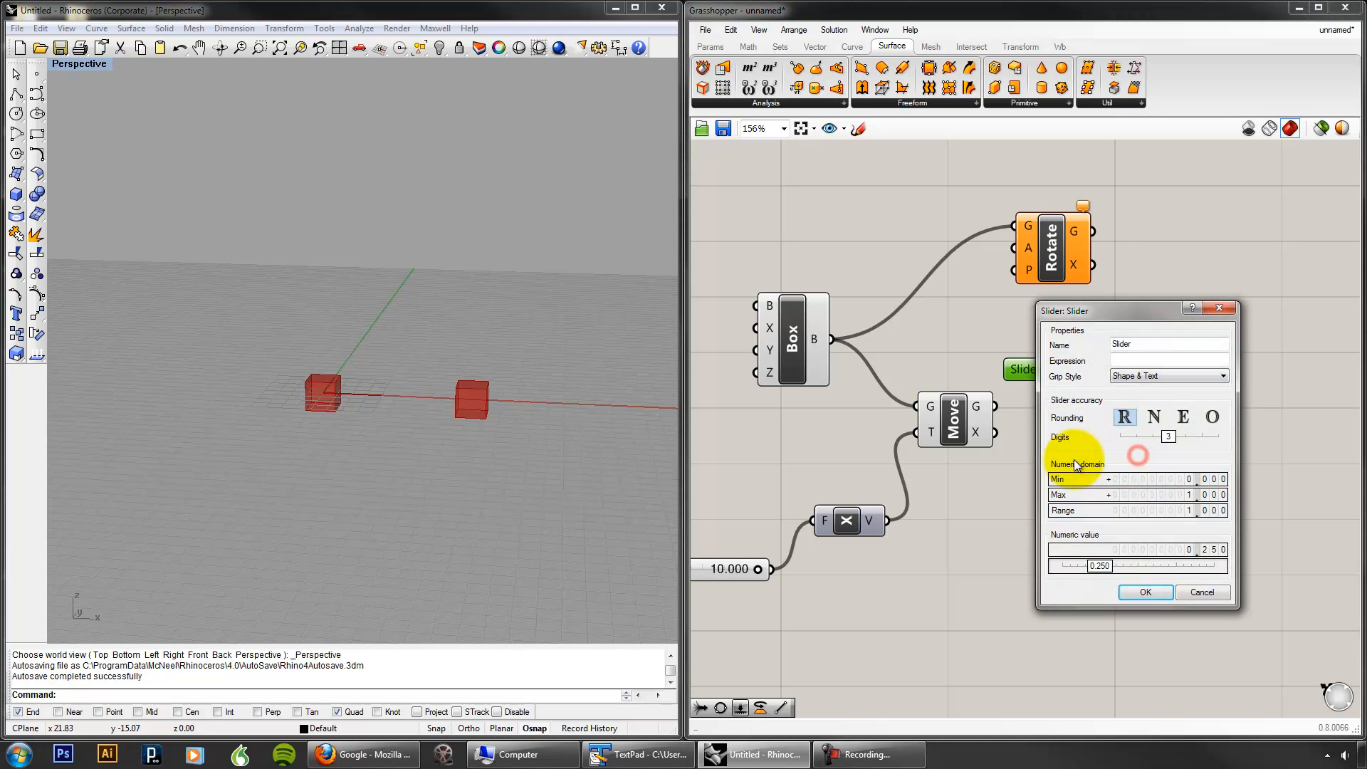
double_click(1166, 495)
text(360)
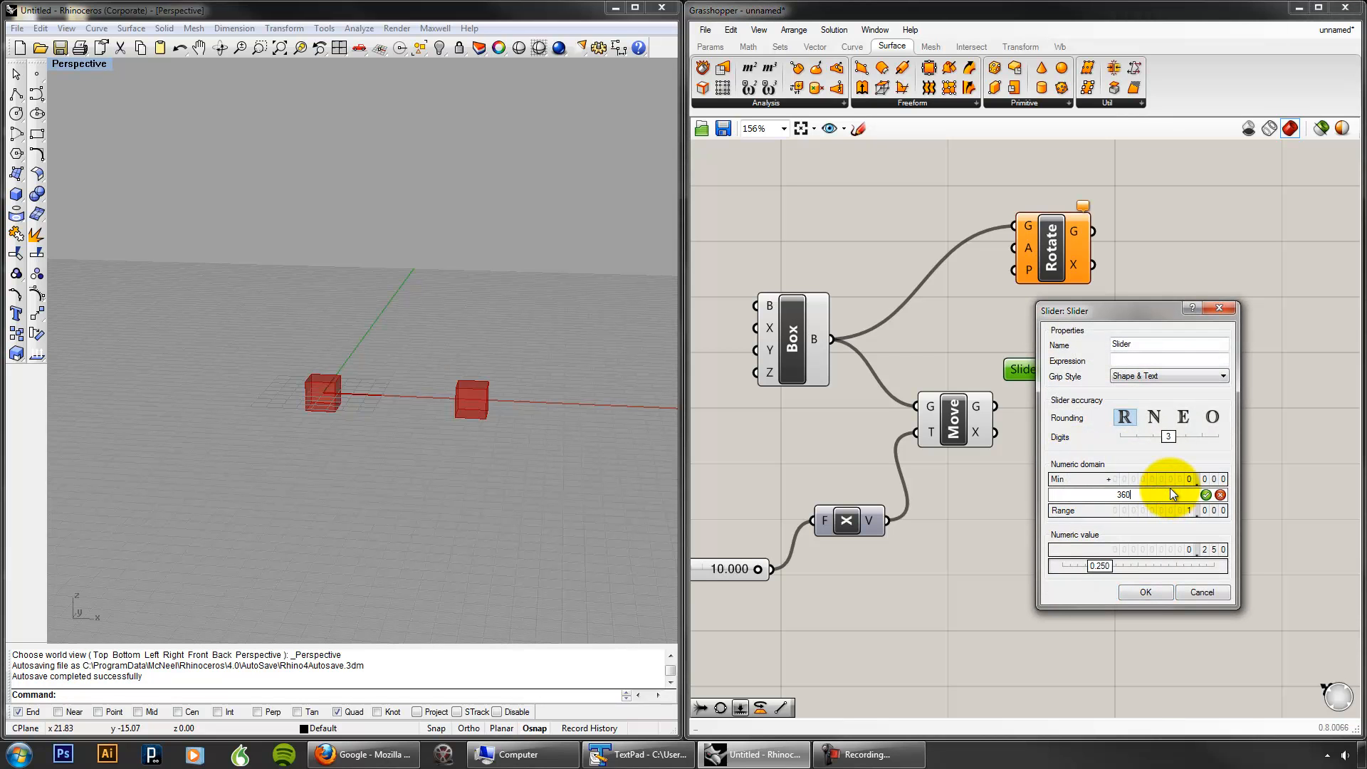
drag(1138, 343, 1079, 335)
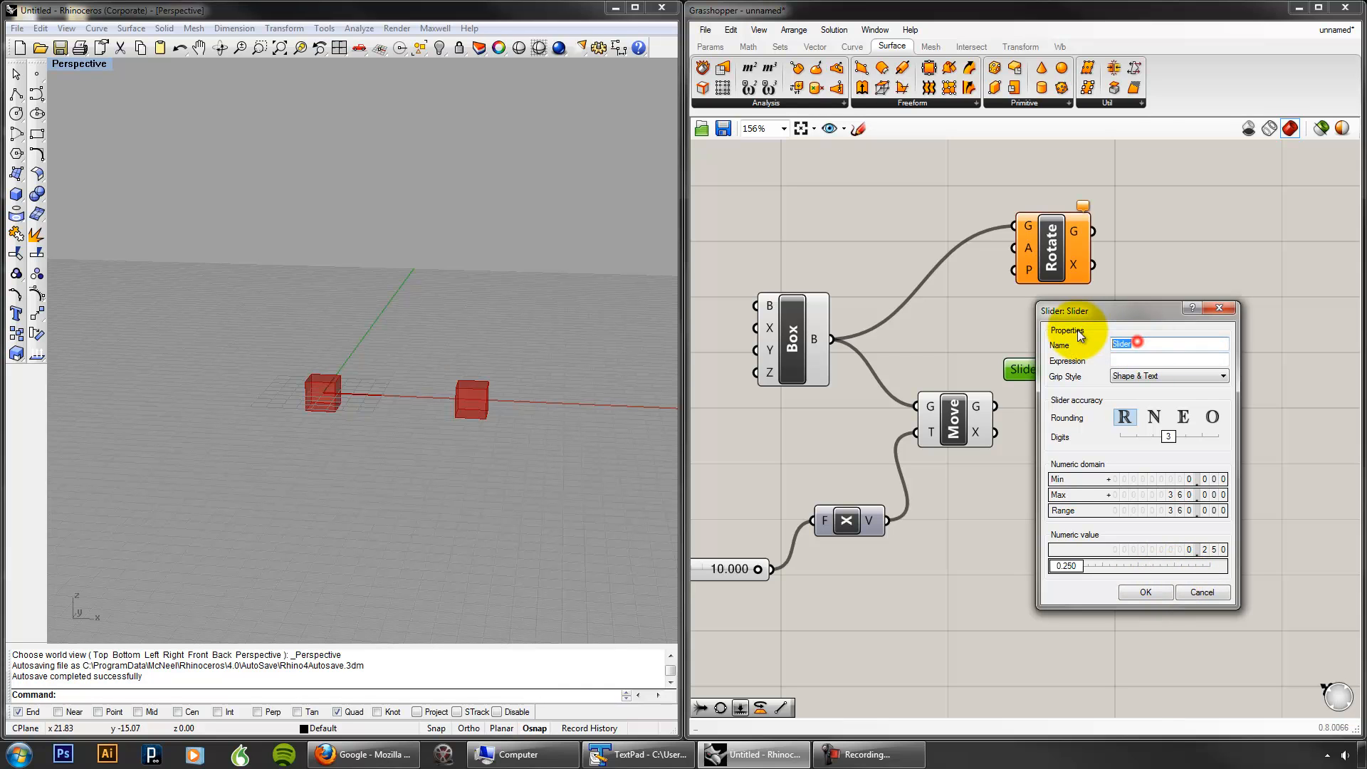
text(Rotation Angle)
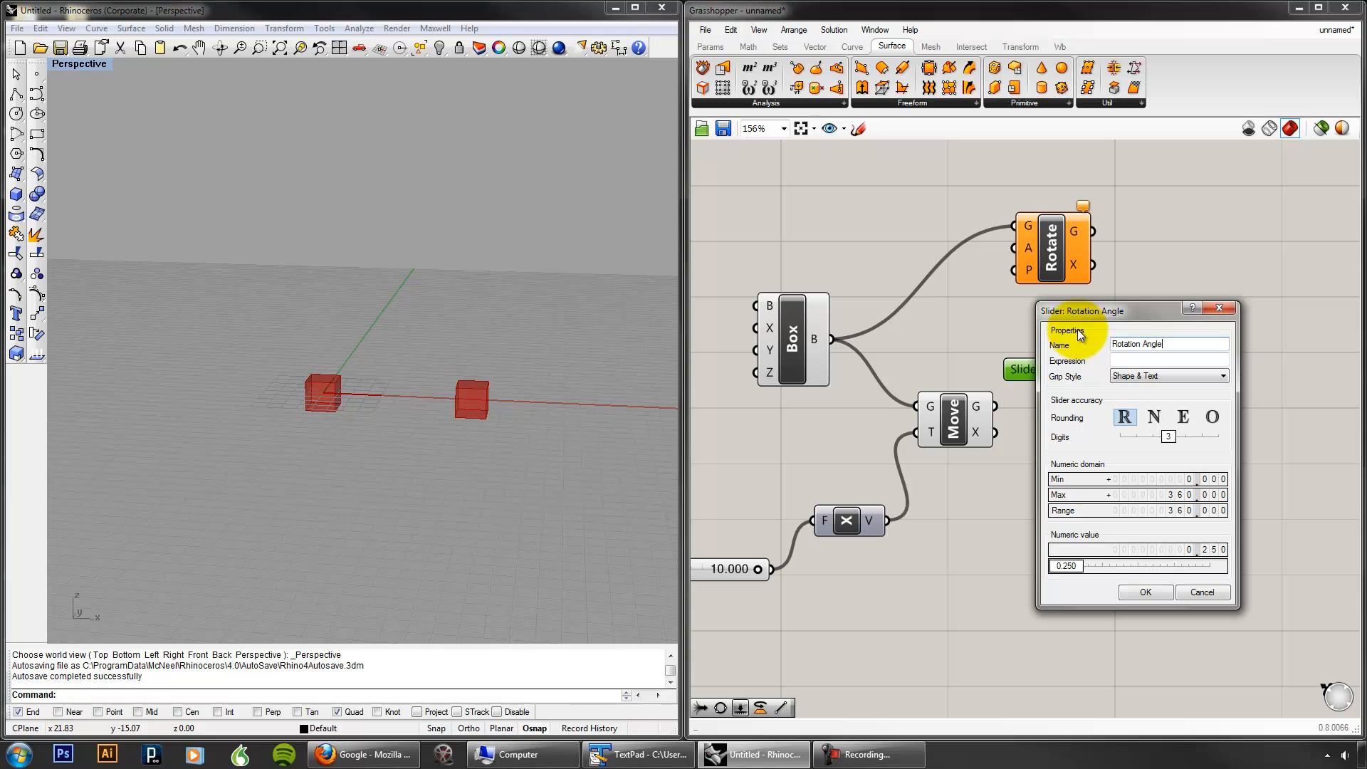
click(1162, 591)
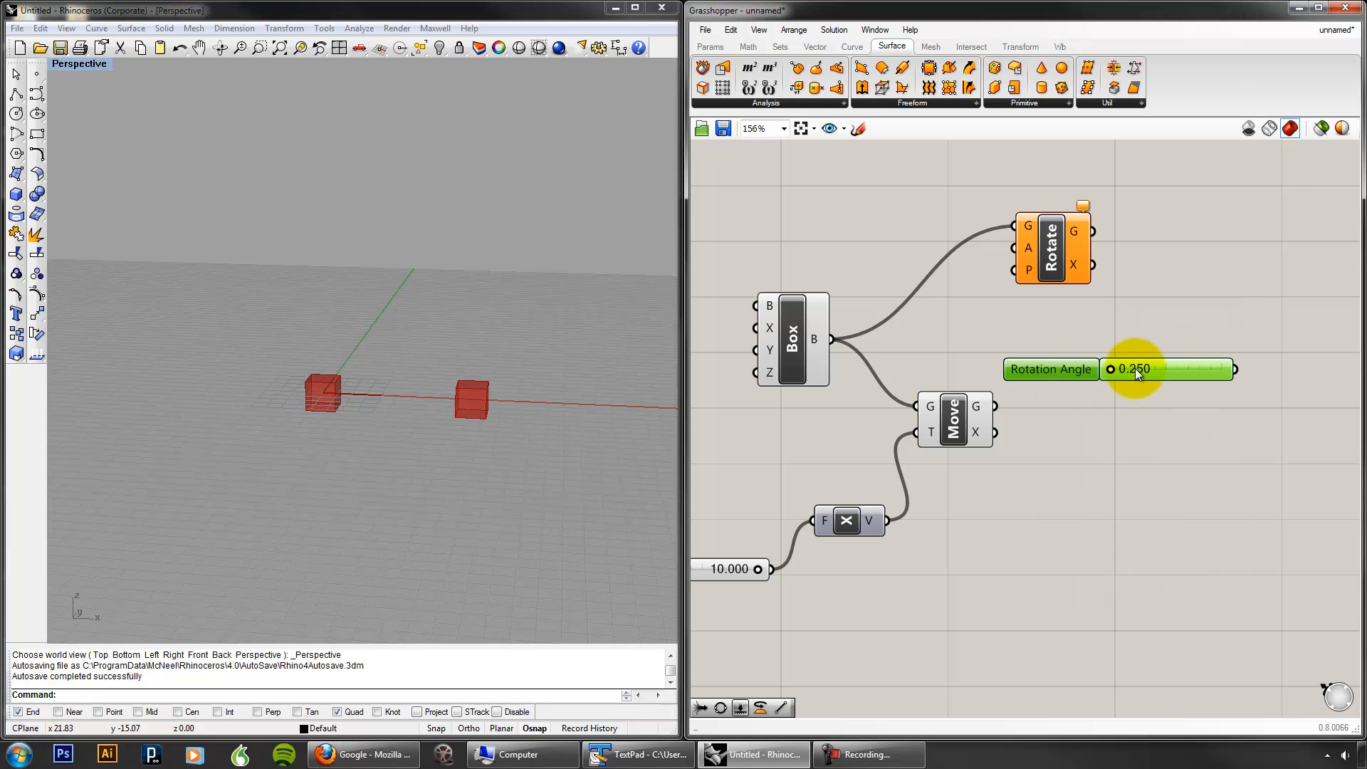
Step: Set the Rotation Angle slider to 228.346, shift Rotate farther from the Box, and connect the slider to its angle input
drag(1108, 367, 1238, 382)
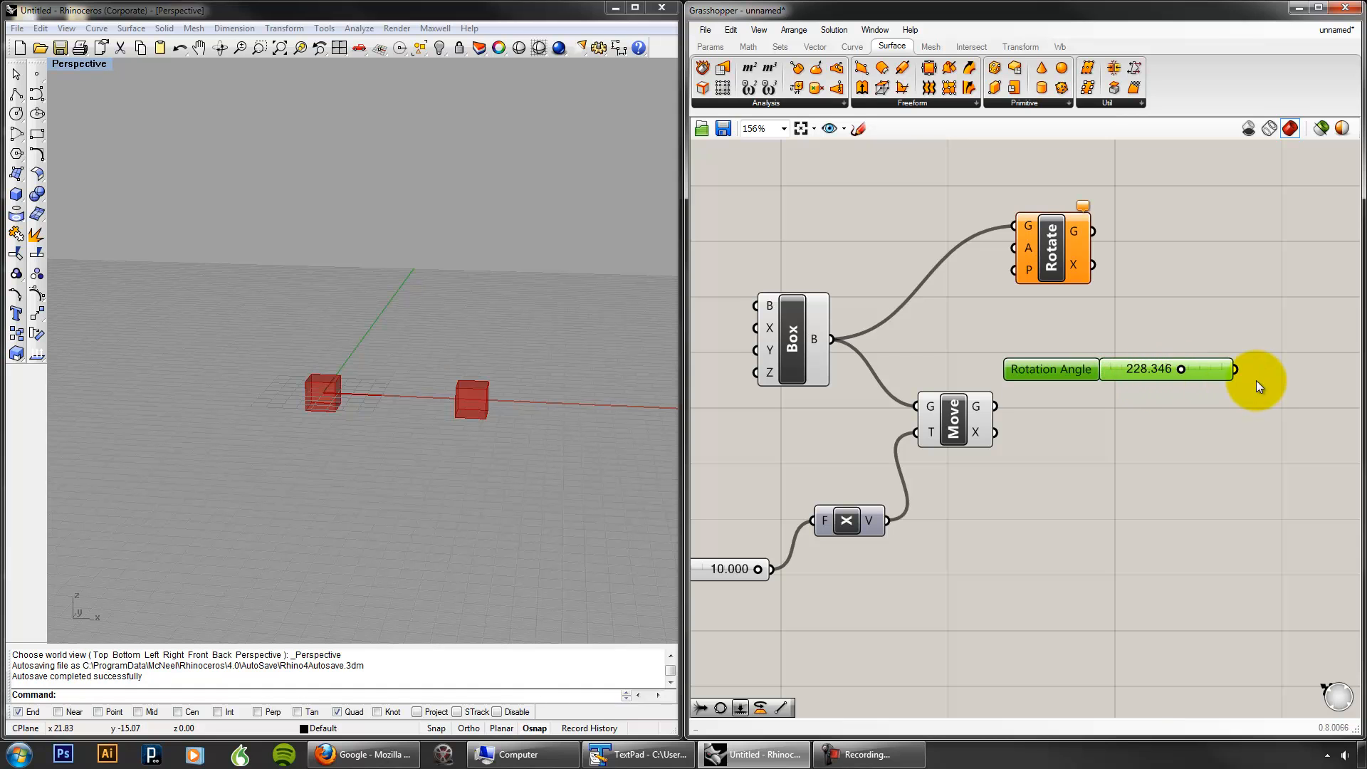
right_drag(1276, 391, 1233, 409)
drag(1056, 284, 1353, 305)
click(1313, 410)
drag(1228, 404, 1300, 300)
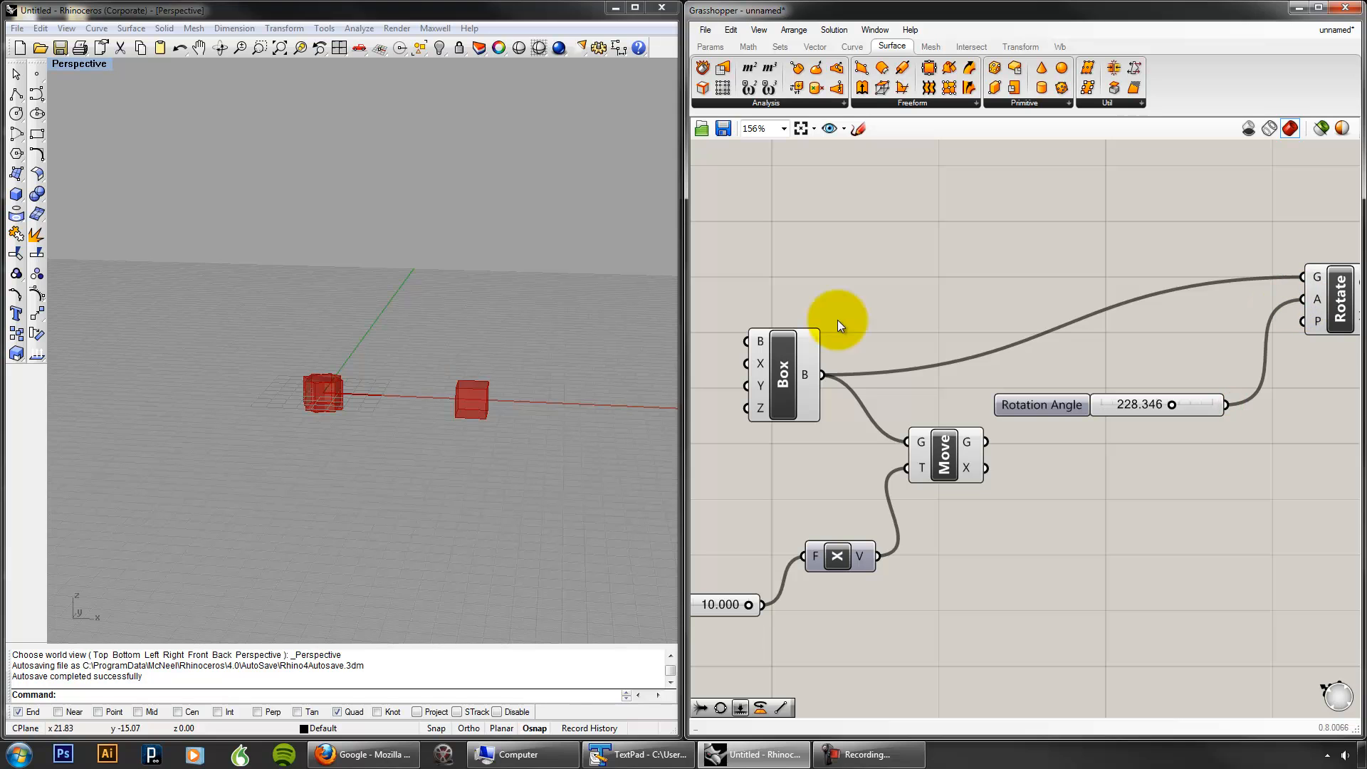
Step: Set the Rotation Angle slider to 223.738 and turn off the Box component's preview
right_drag(432, 351, 434, 352)
scroll(336, 410, up, 3)
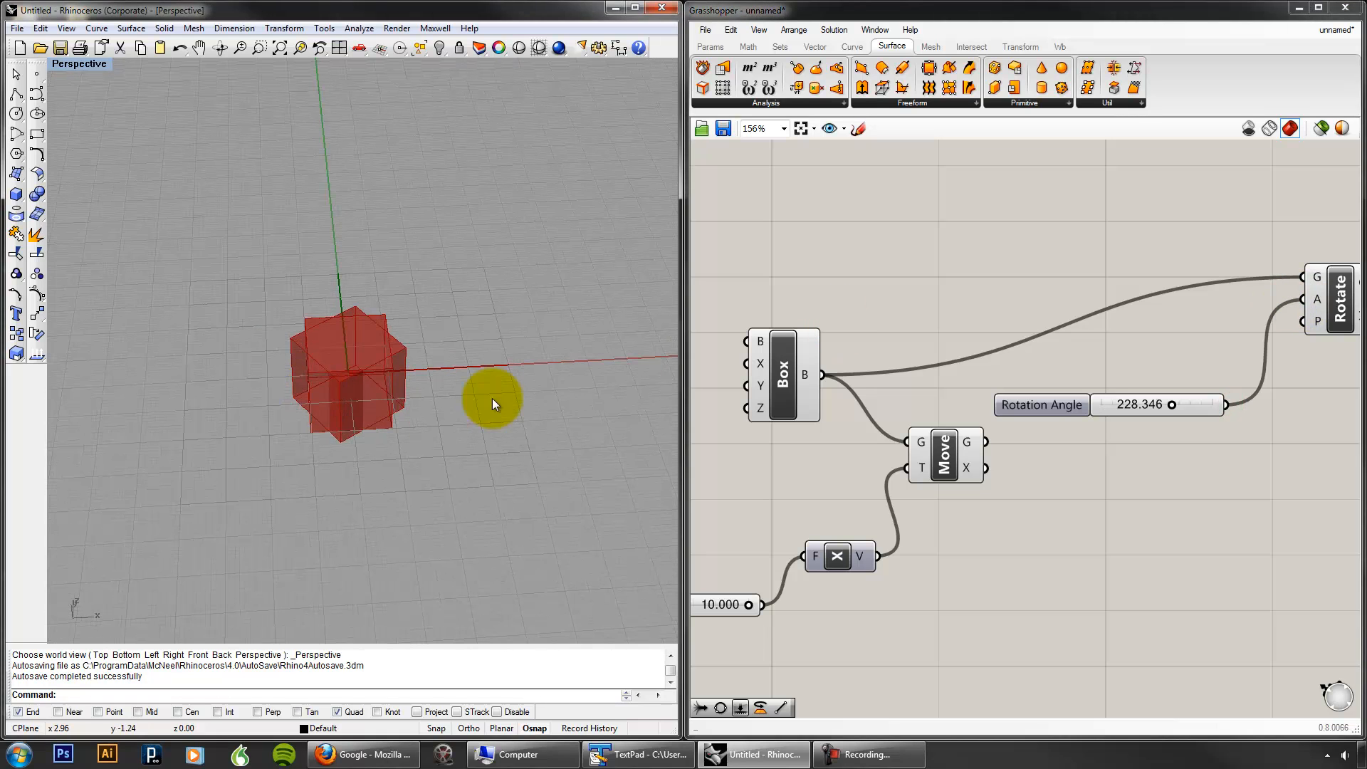
click(793, 366)
right_drag(1134, 328, 989, 340)
click(1196, 316)
right_drag(912, 280, 1019, 272)
click(996, 288)
mouse_move(1133, 410)
mouse_down()
mouse_move(1168, 404)
mouse_move(1132, 410)
mouse_up()
click(749, 364)
right_click(765, 290)
click(791, 318)
Step: Set the Rotation Angle slider to 235.258 and check the description of Rotate's angle input
scroll(470, 391, down, 3)
scroll(464, 383, down, 2)
shift+right_drag(501, 378, 436, 365)
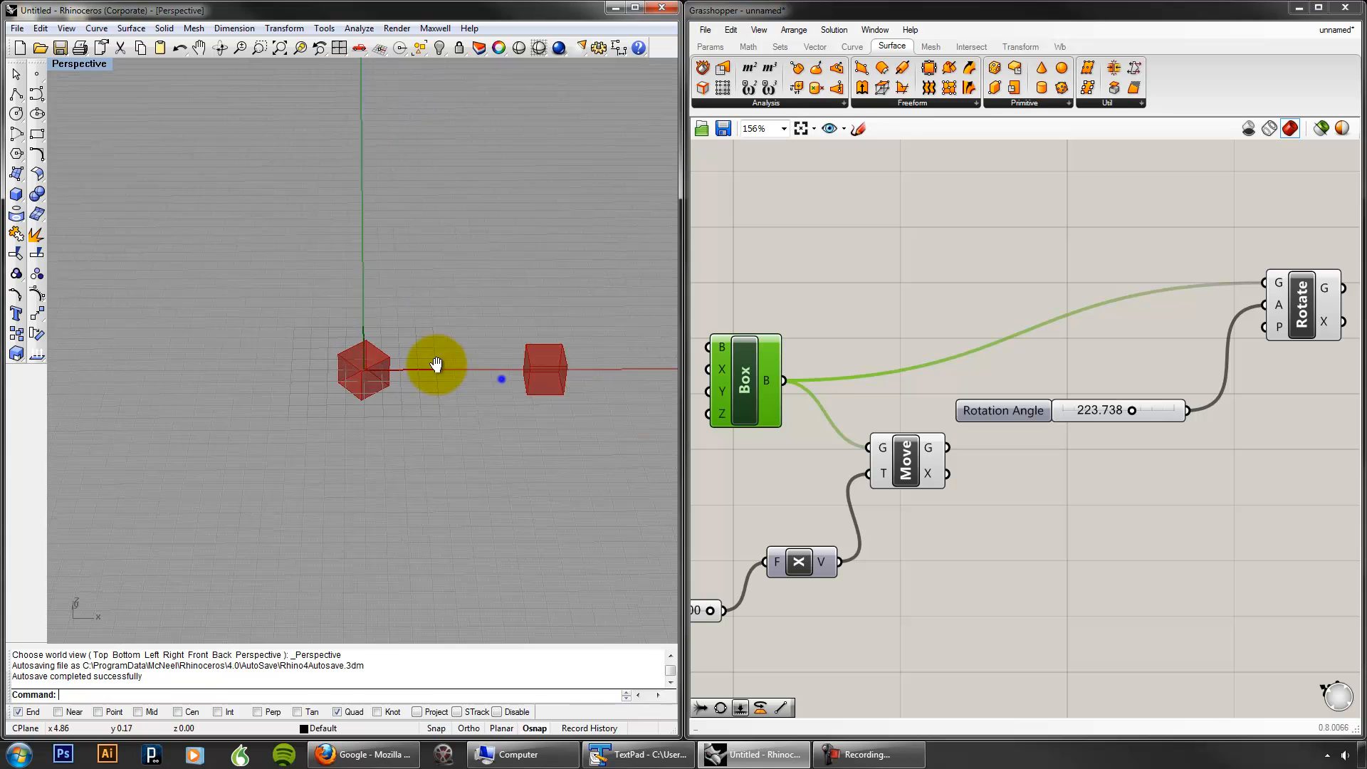
scroll(491, 374, up, 2)
mouse_move(1132, 410)
mouse_down()
mouse_move(1082, 413)
mouse_move(1159, 417)
mouse_move(1137, 420)
mouse_up()
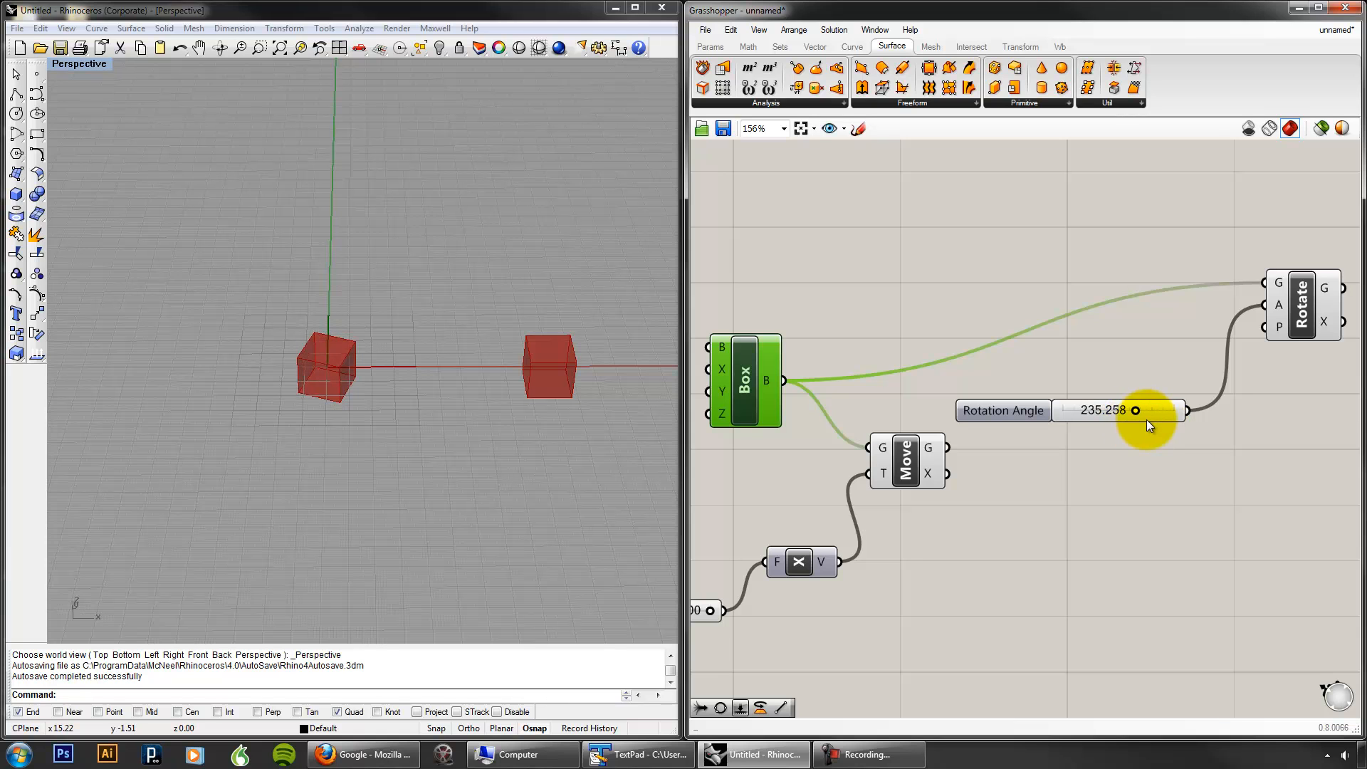
mouse_move(1279, 305)
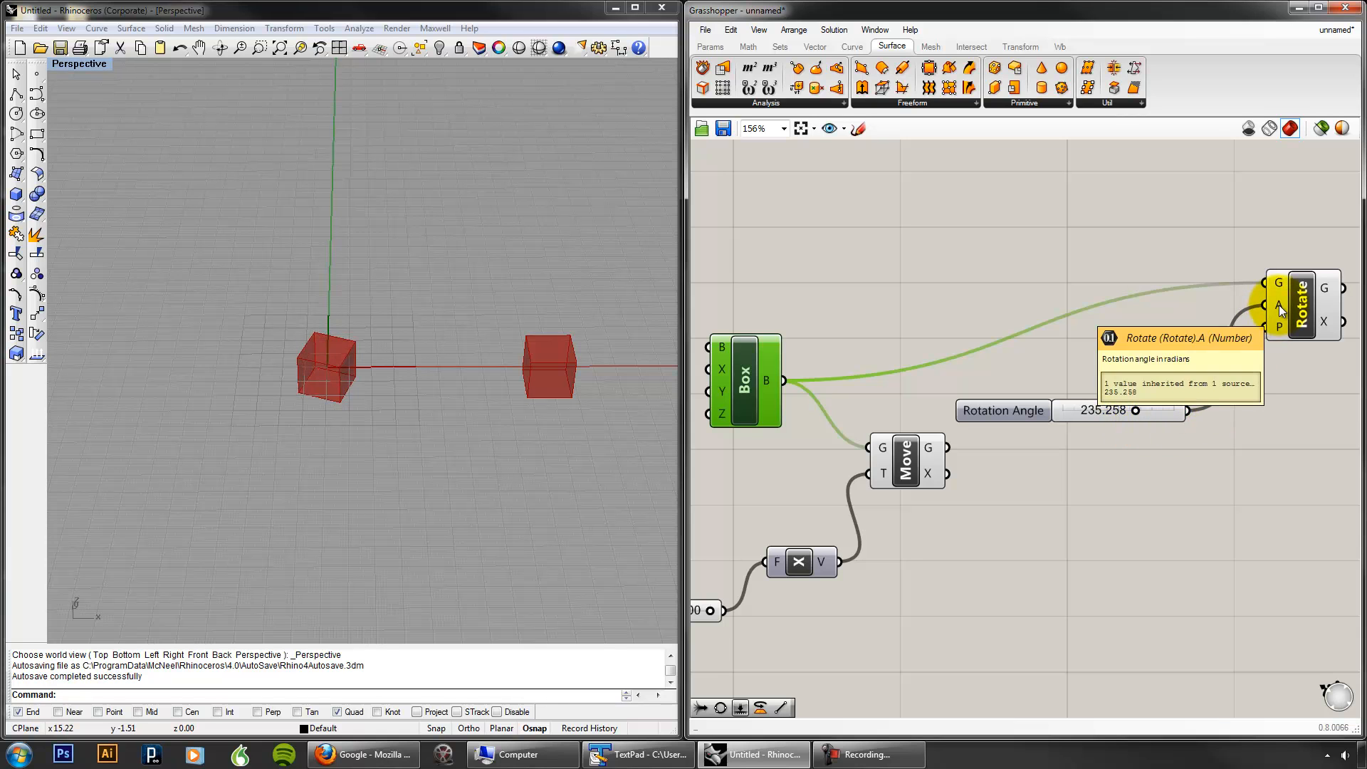
Step: Add a Radians component, route the Rotation Angle slider through it into Rotate's angle input, and set the slider to 198.394
right_drag(1310, 445, 1147, 444)
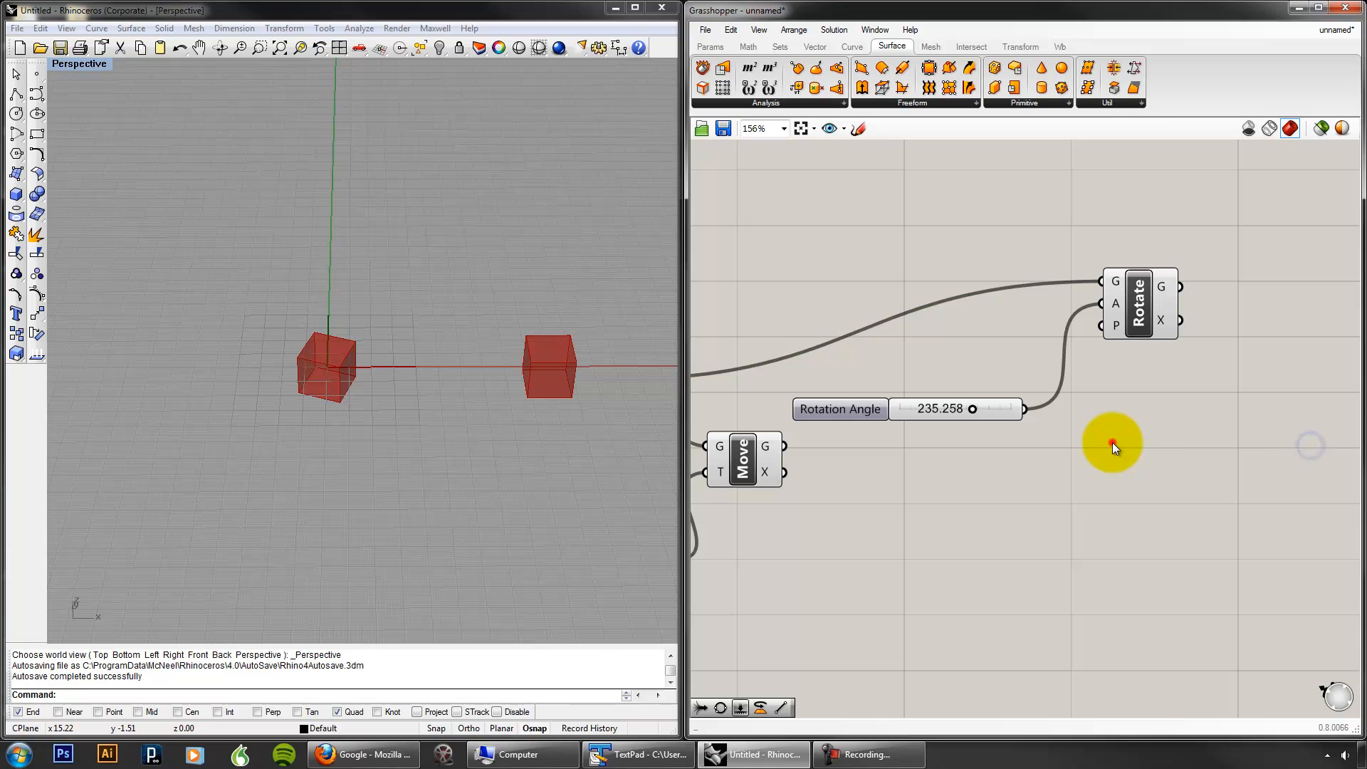
double_click(1112, 442)
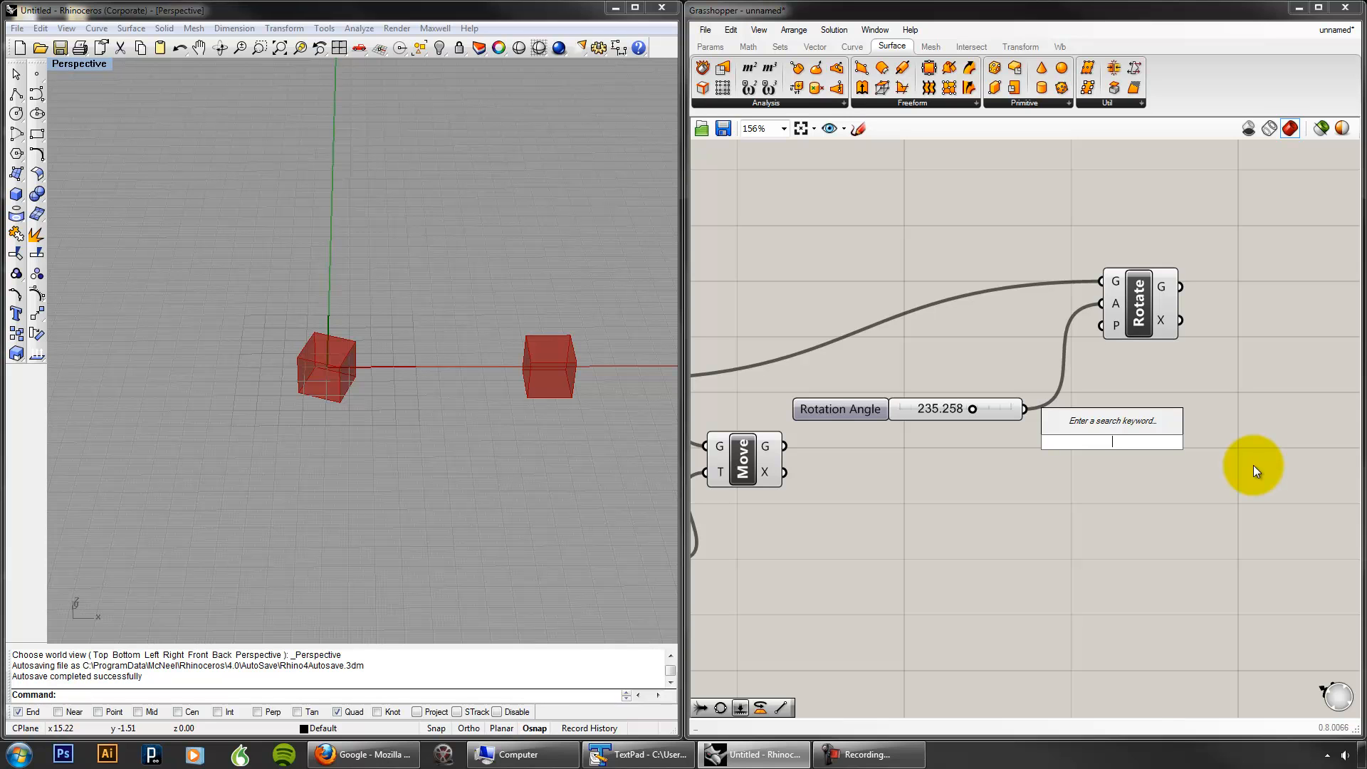
text(rad)
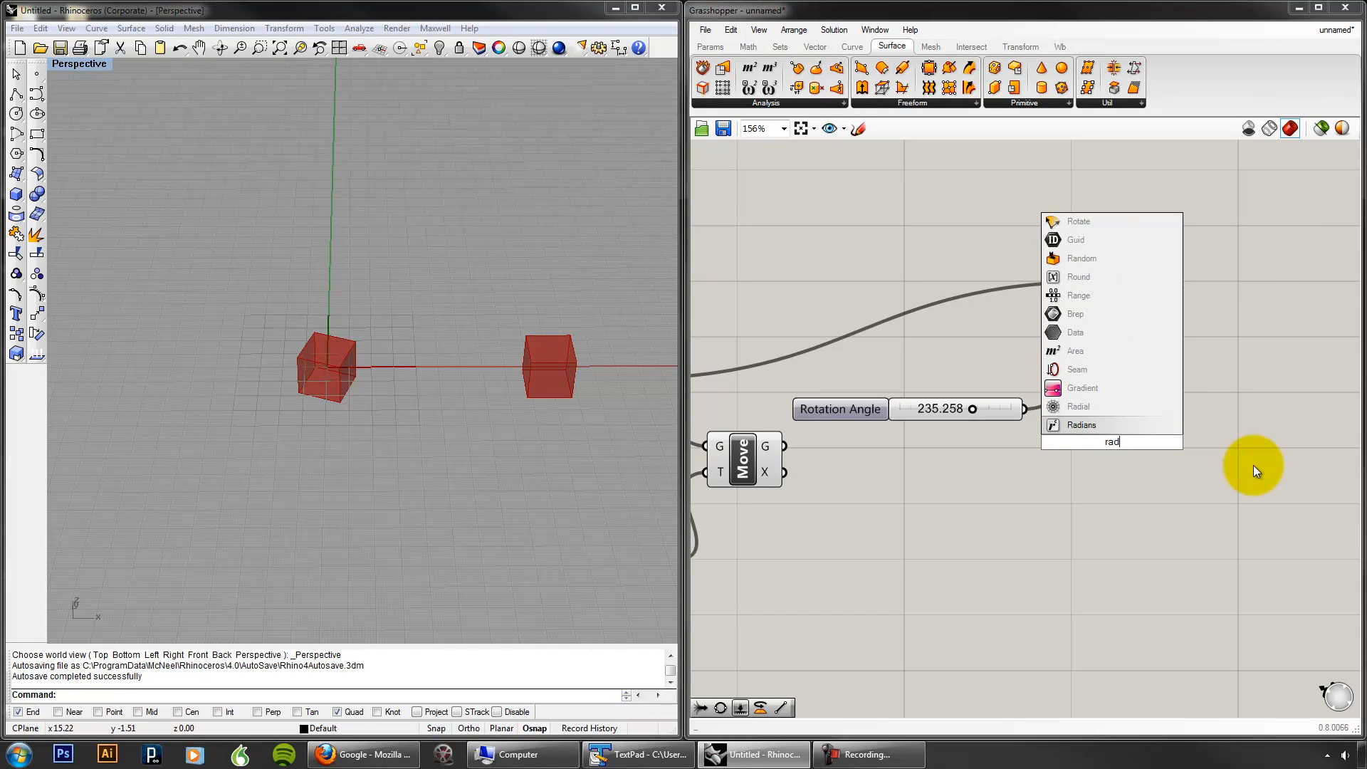
click(1092, 426)
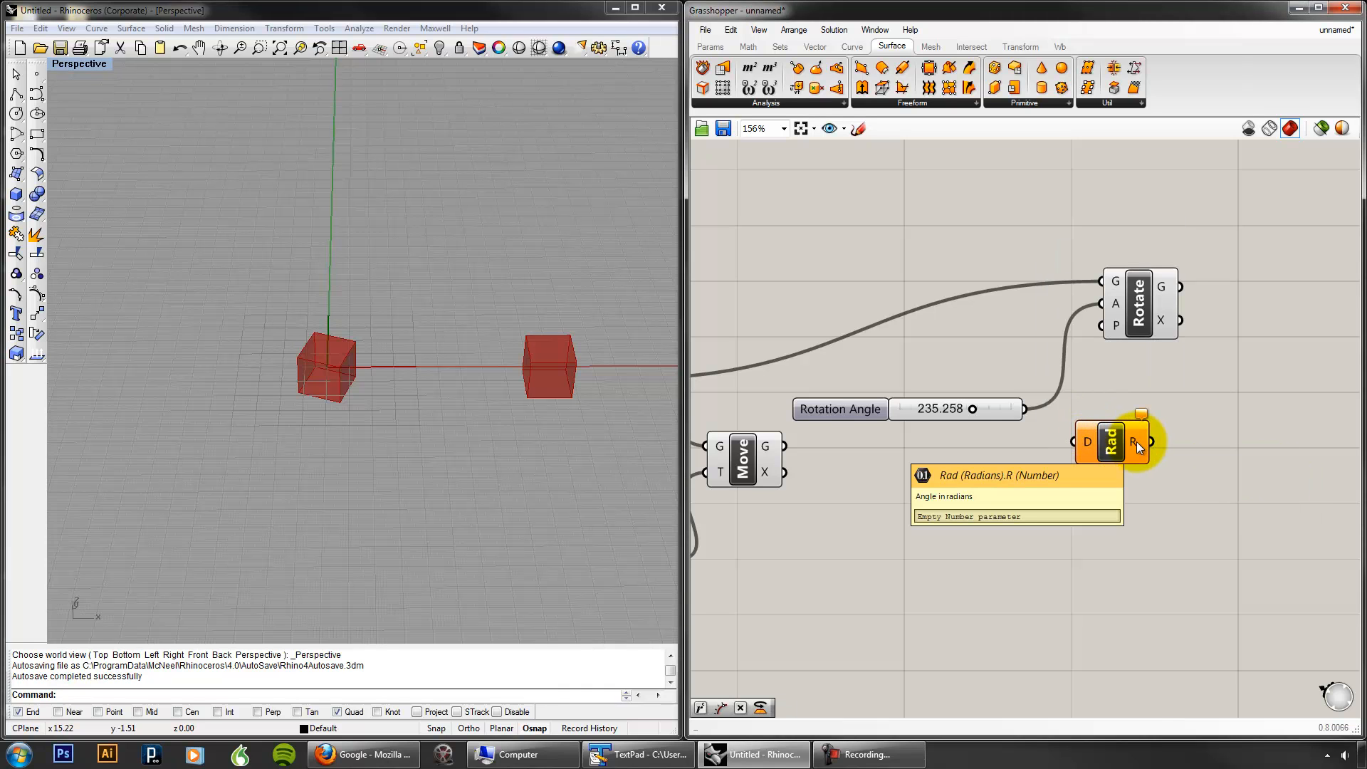
drag(1118, 439, 1156, 427)
drag(1023, 409, 1252, 323)
mouse_move(977, 408)
mouse_down()
mouse_move(1028, 409)
mouse_move(929, 396)
mouse_move(898, 411)
mouse_move(1024, 421)
mouse_move(883, 414)
mouse_move(997, 420)
mouse_move(961, 415)
mouse_up()
Step: Set the Box component's Y size to 3
right_drag(776, 406, 1047, 430)
right_drag(843, 427, 894, 427)
mouse_move(893, 417)
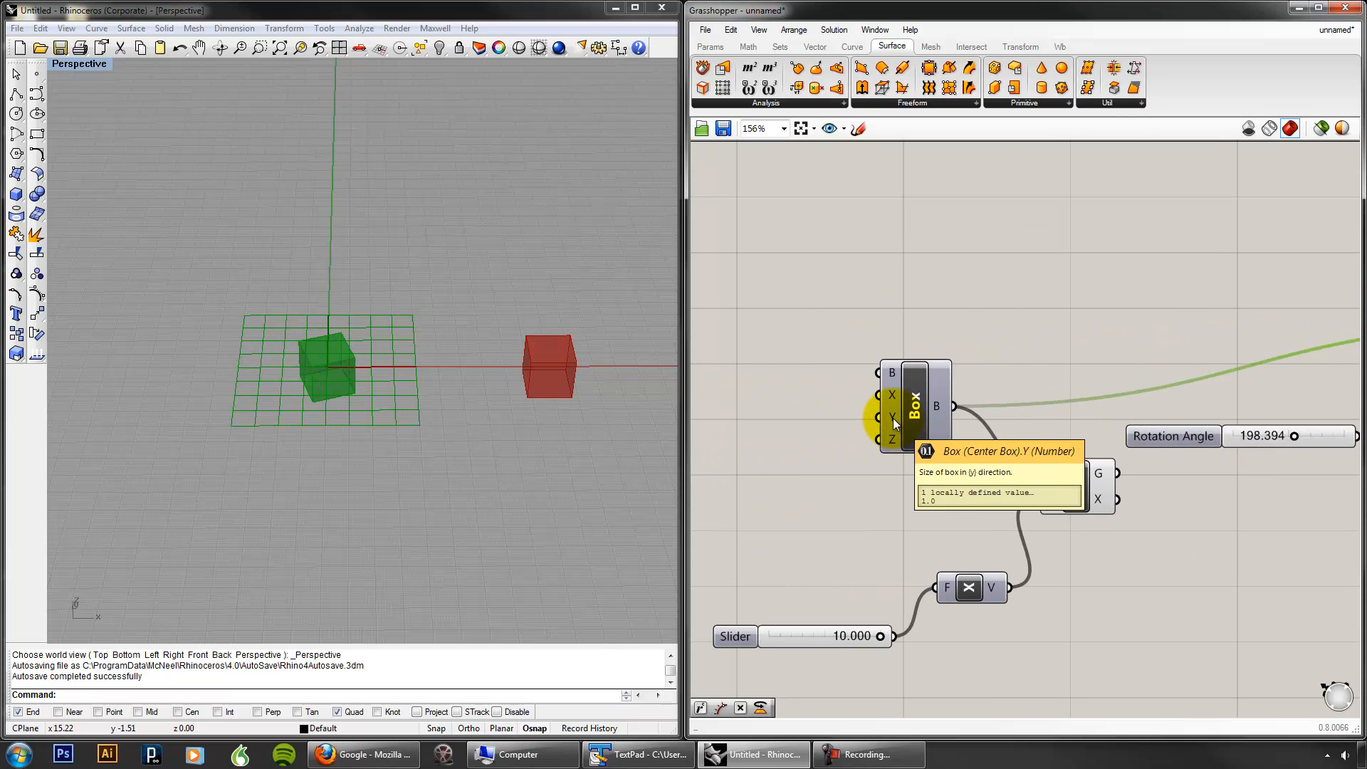
right_click(893, 417)
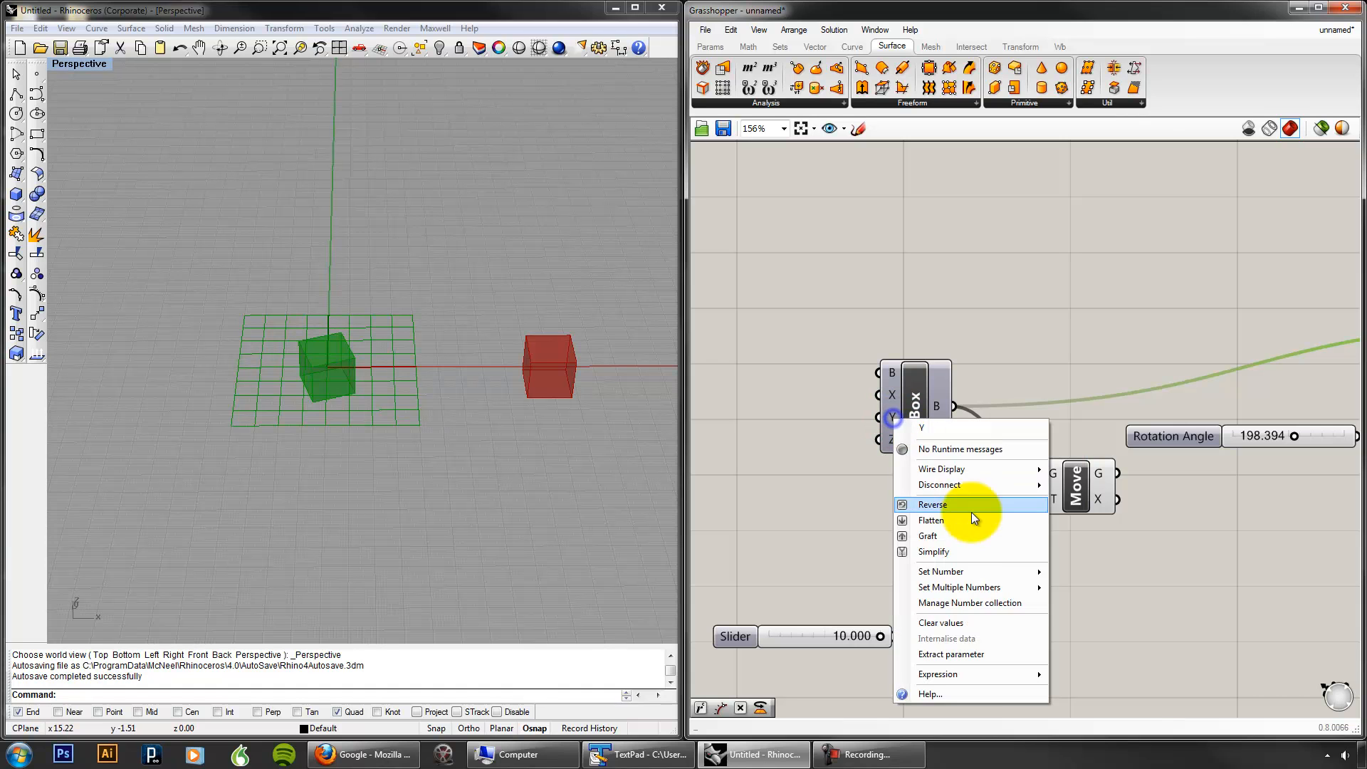
mouse_move(973, 571)
text(3)
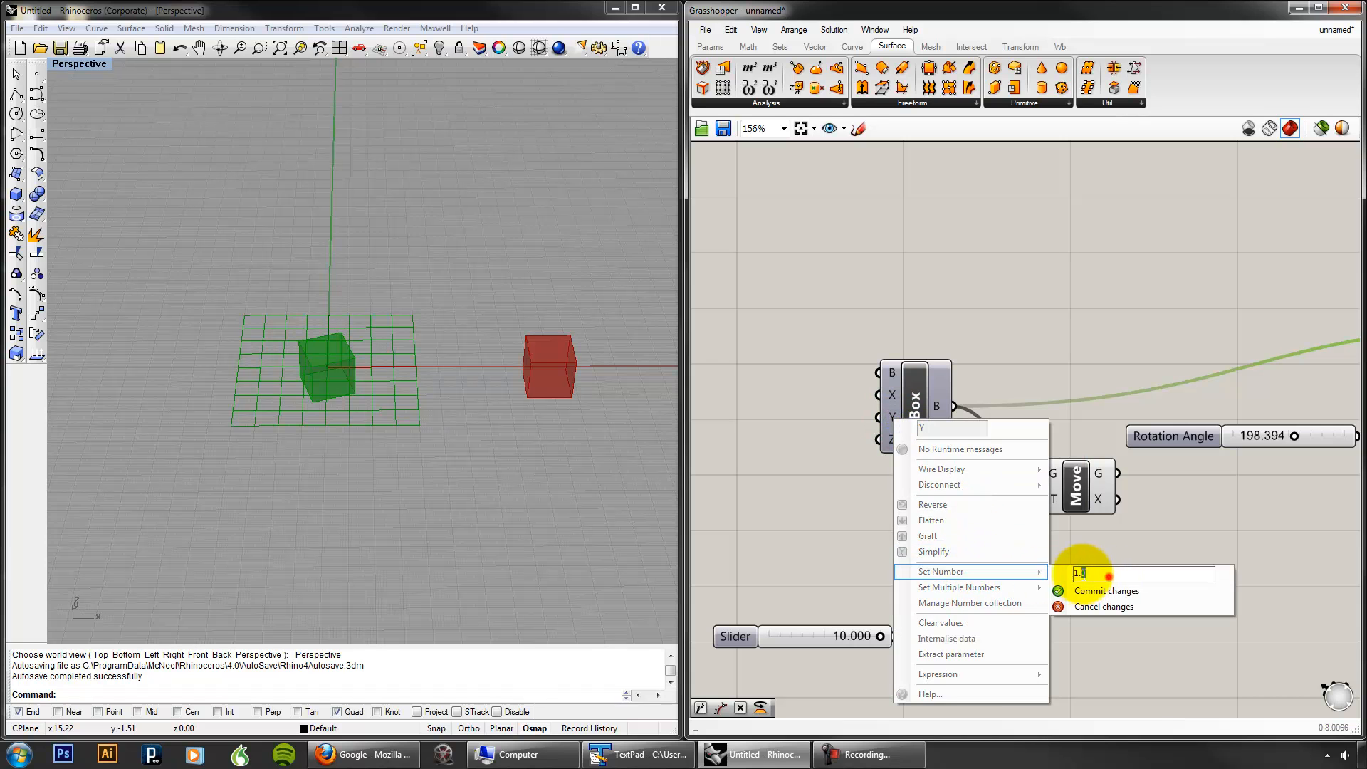
click(1096, 591)
Step: Set the Rotation Angle slider to 0
right_drag(1257, 519, 1068, 515)
right_drag(1126, 470, 968, 447)
drag(952, 408, 875, 403)
mouse_move(1023, 481)
right_down()
mouse_move(922, 498)
mouse_move(1023, 479)
right_up()
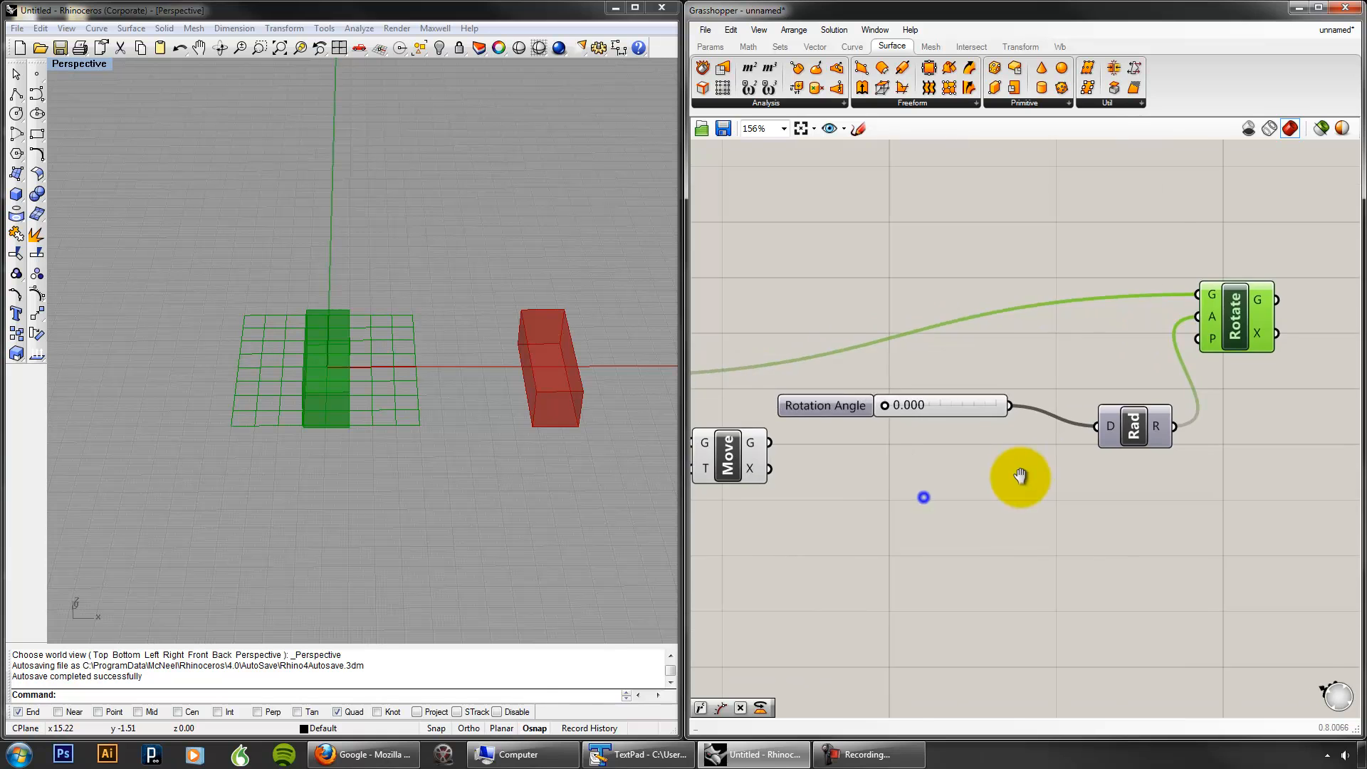
scroll(1001, 453, down, 1)
mouse_move(911, 420)
mouse_down()
mouse_move(1033, 418)
mouse_move(899, 417)
mouse_up()
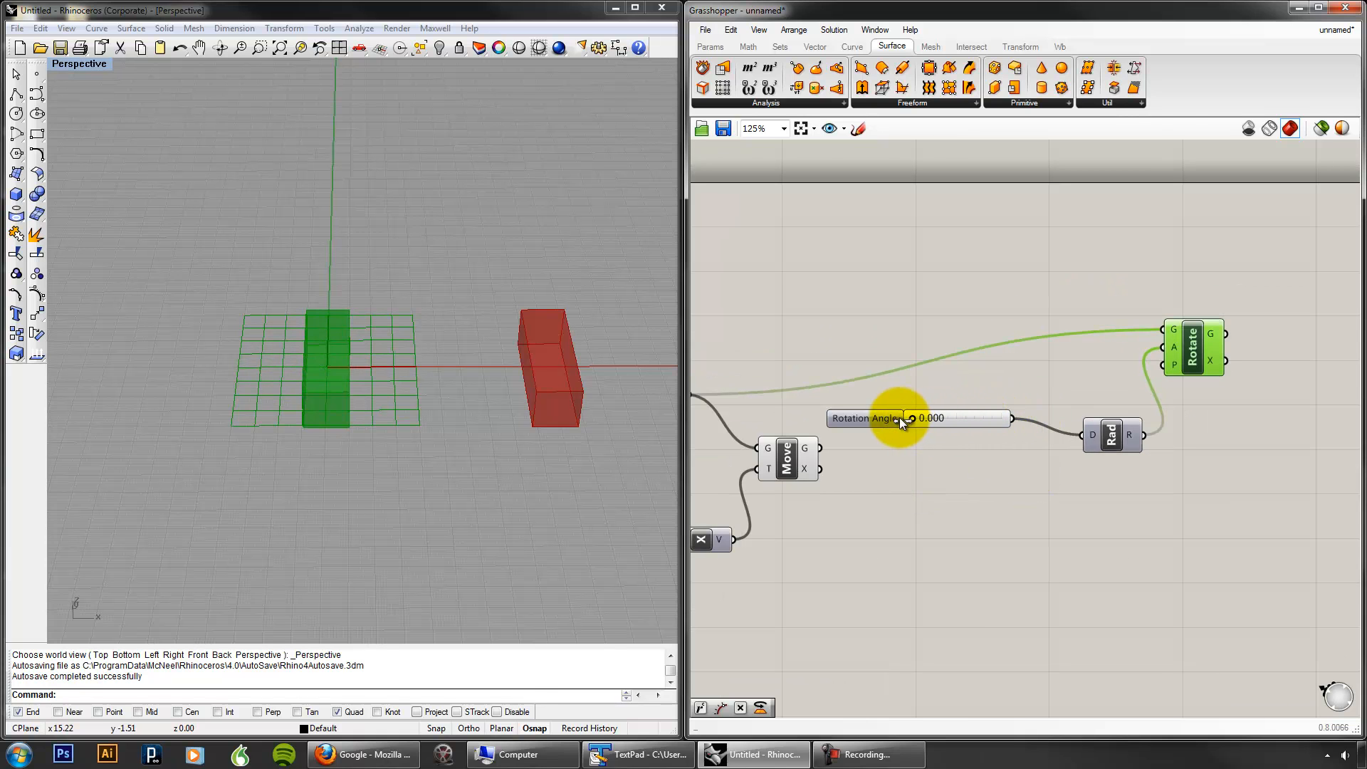
click(1034, 505)
right_drag(1163, 510, 1174, 485)
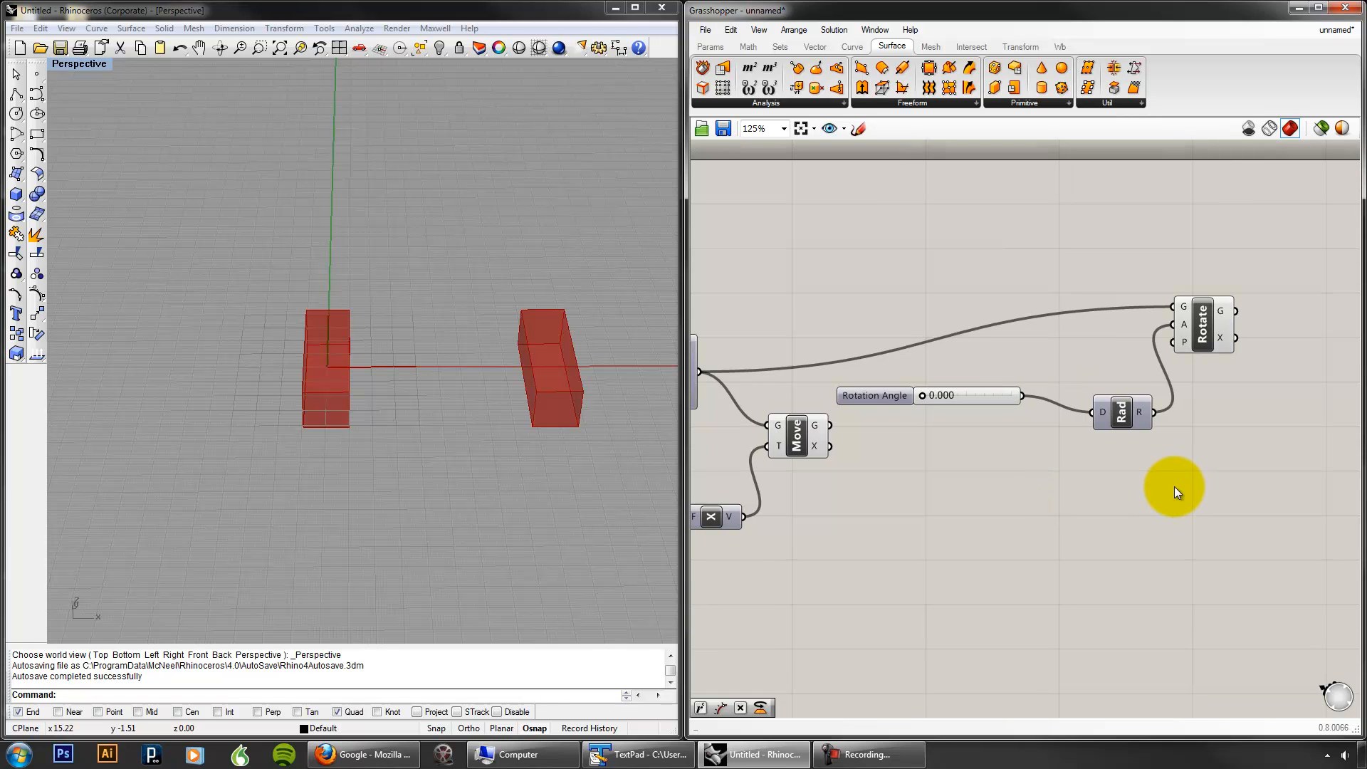
Step: Reposition the Move component below the Rotation Angle slider, farther from the X vector
right_drag(1080, 477, 1094, 443)
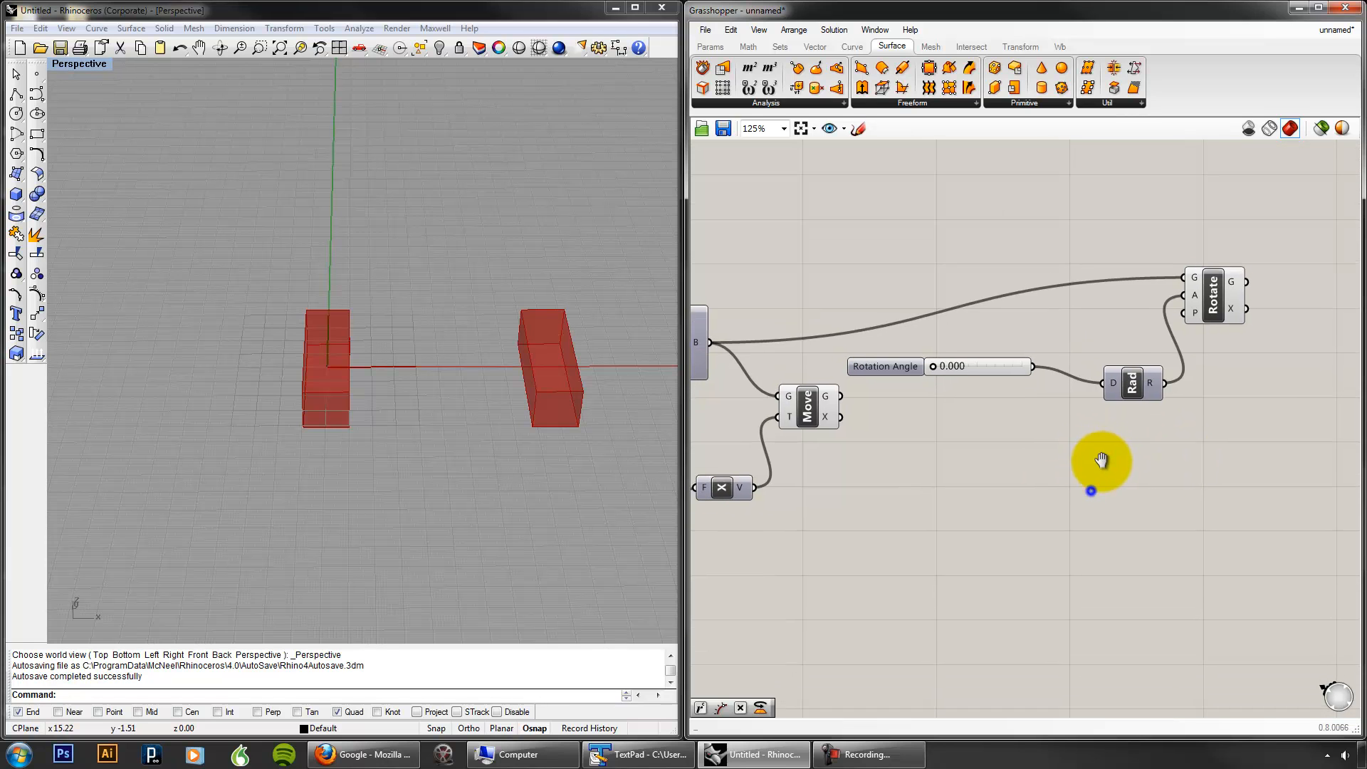
drag(817, 403, 945, 475)
click(1157, 514)
Step: Duplicate the Rotate, Radians and Rotation Angle slider below the originals and connect the Move geometry output to the copied Rotate's geometry input
right_drag(1216, 479, 1208, 467)
click(1211, 278)
shift+click(1129, 356)
shift+click(985, 342)
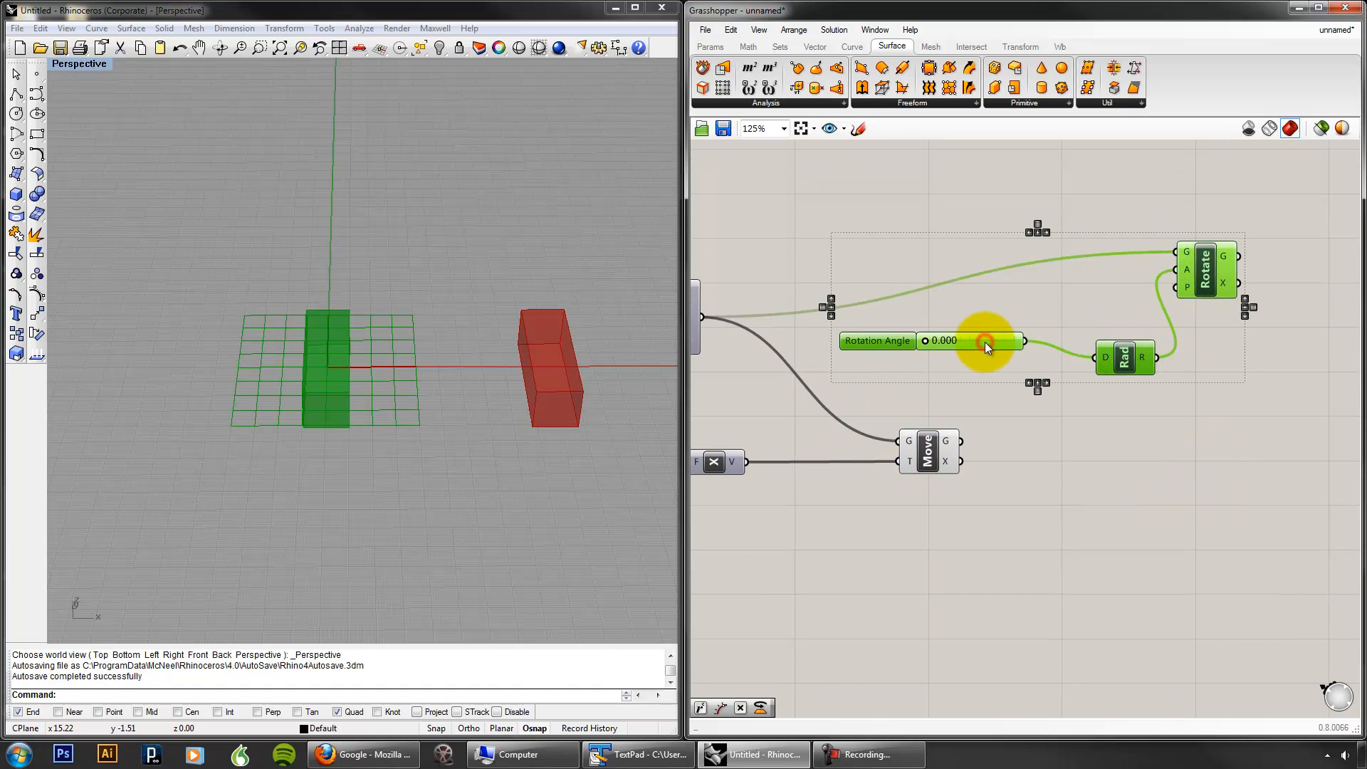
alt+drag(985, 342, 1048, 576)
click(1009, 518)
drag(960, 440, 1246, 487)
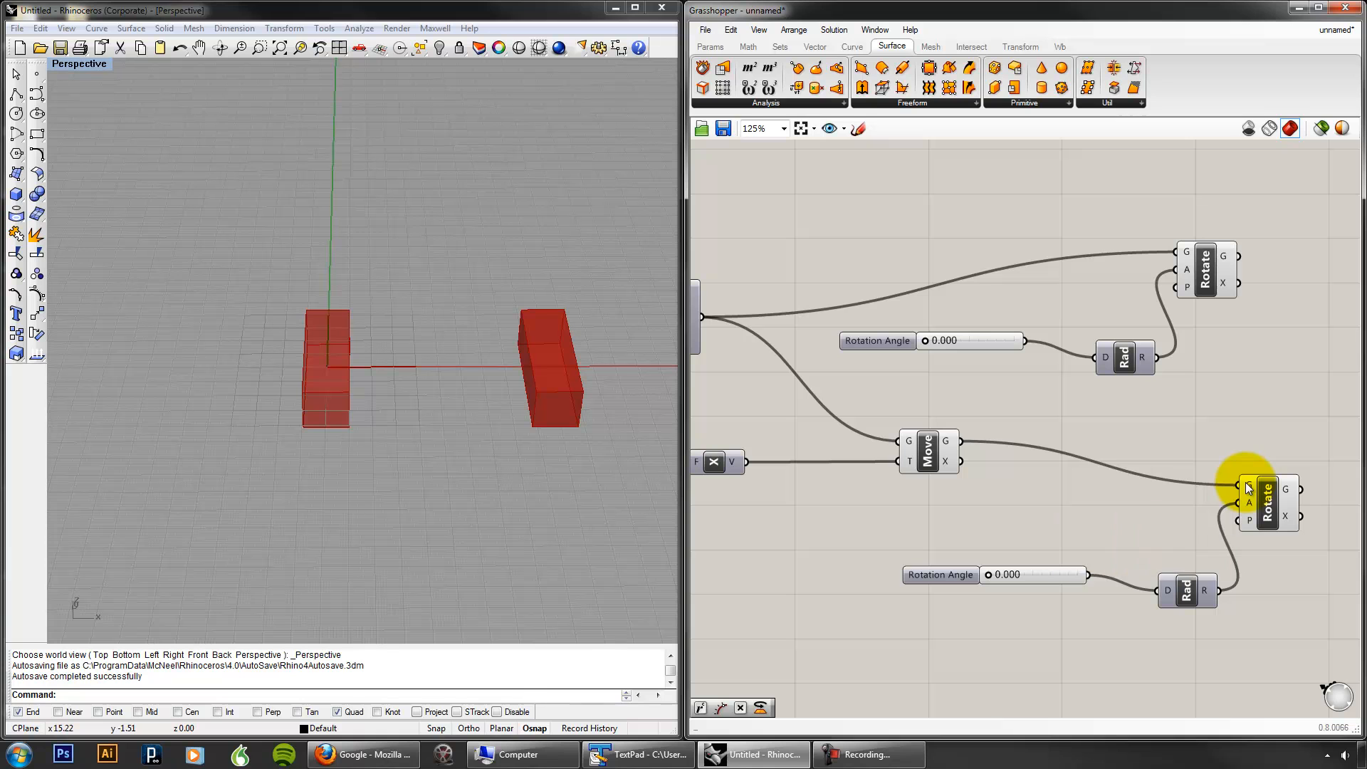
Step: Turn off the preview of the Move component
click(925, 449)
right_click(927, 405)
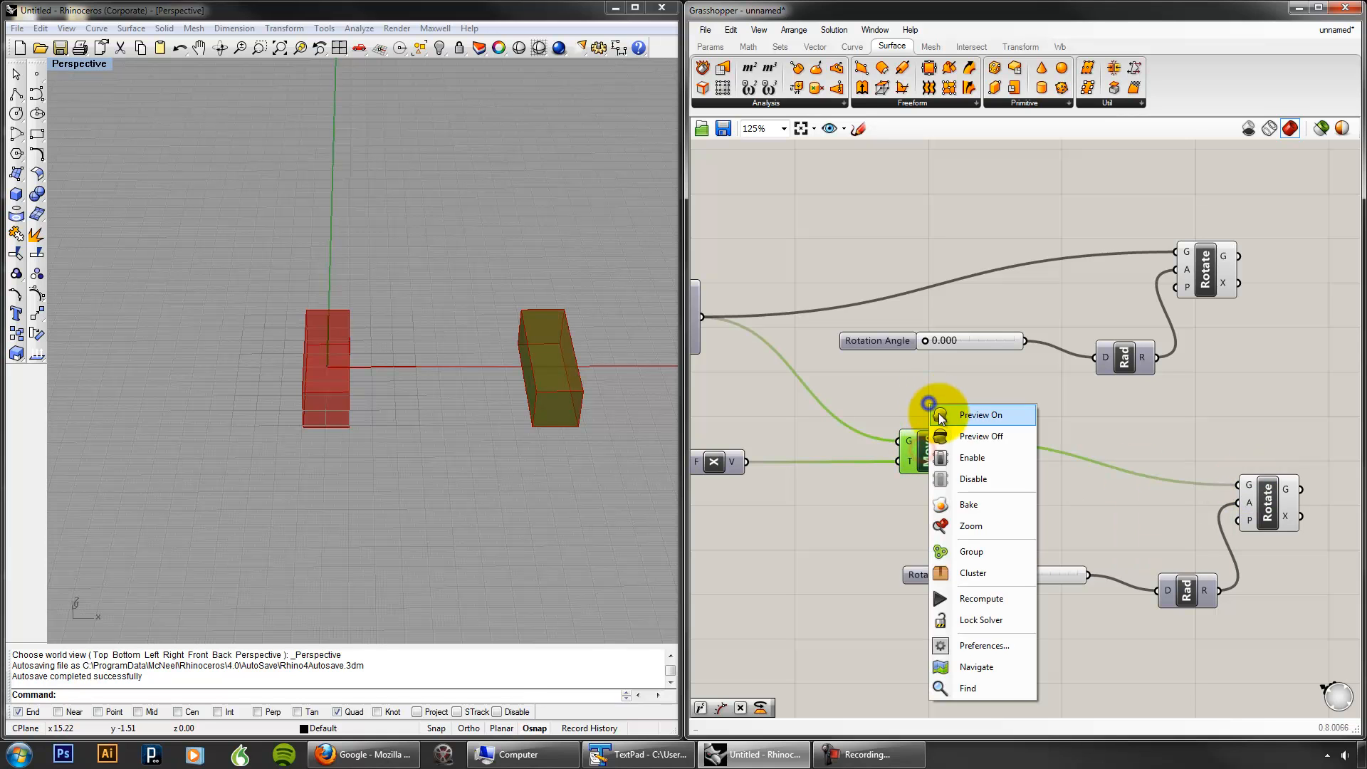
click(951, 438)
scroll(1029, 476, down, 3)
shift+right_drag(611, 456, 561, 452)
scroll(957, 521, up, 1)
right_click(941, 534)
click(1099, 551)
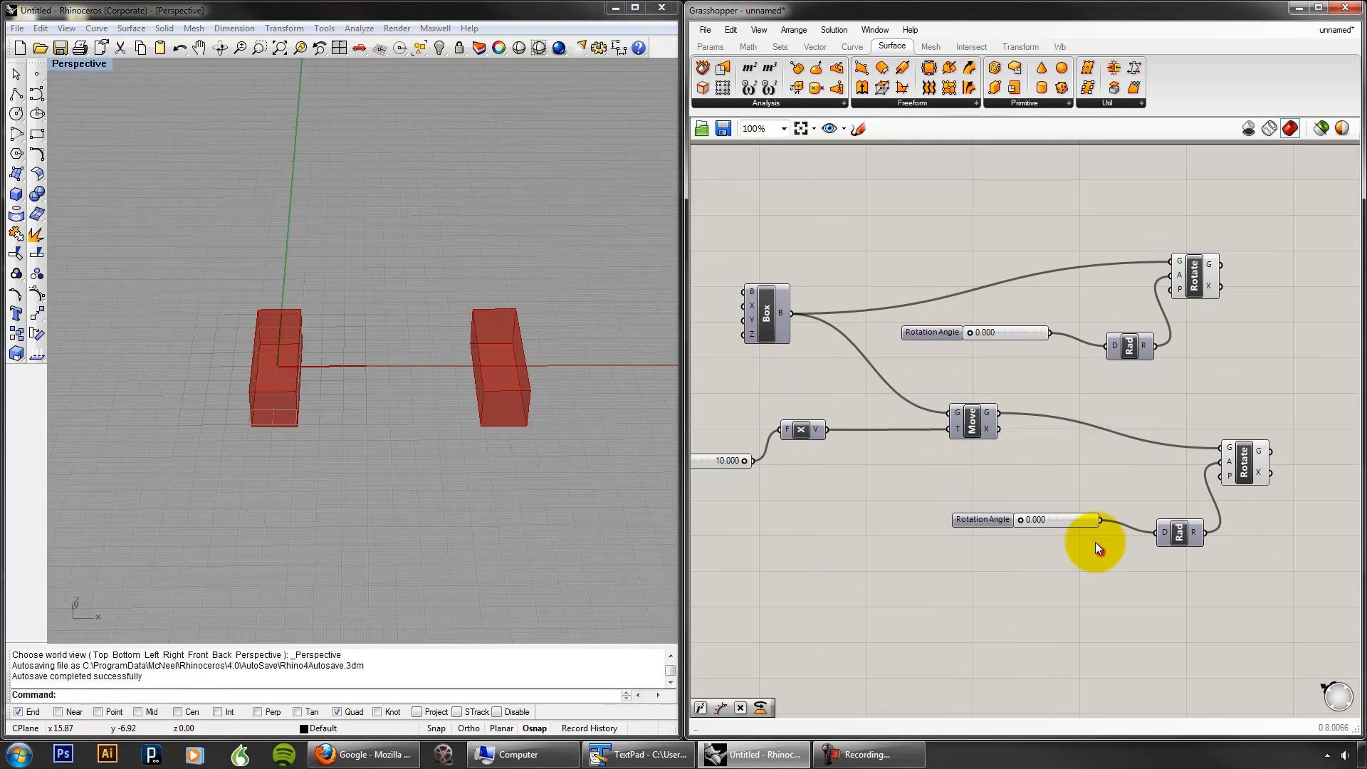
Step: Rotate the moved box by setting the copied Rotation Angle slider to 239.040
scroll(1089, 547, up, 1)
drag(999, 514, 1042, 513)
drag(947, 284, 917, 281)
right_drag(427, 382, 541, 406)
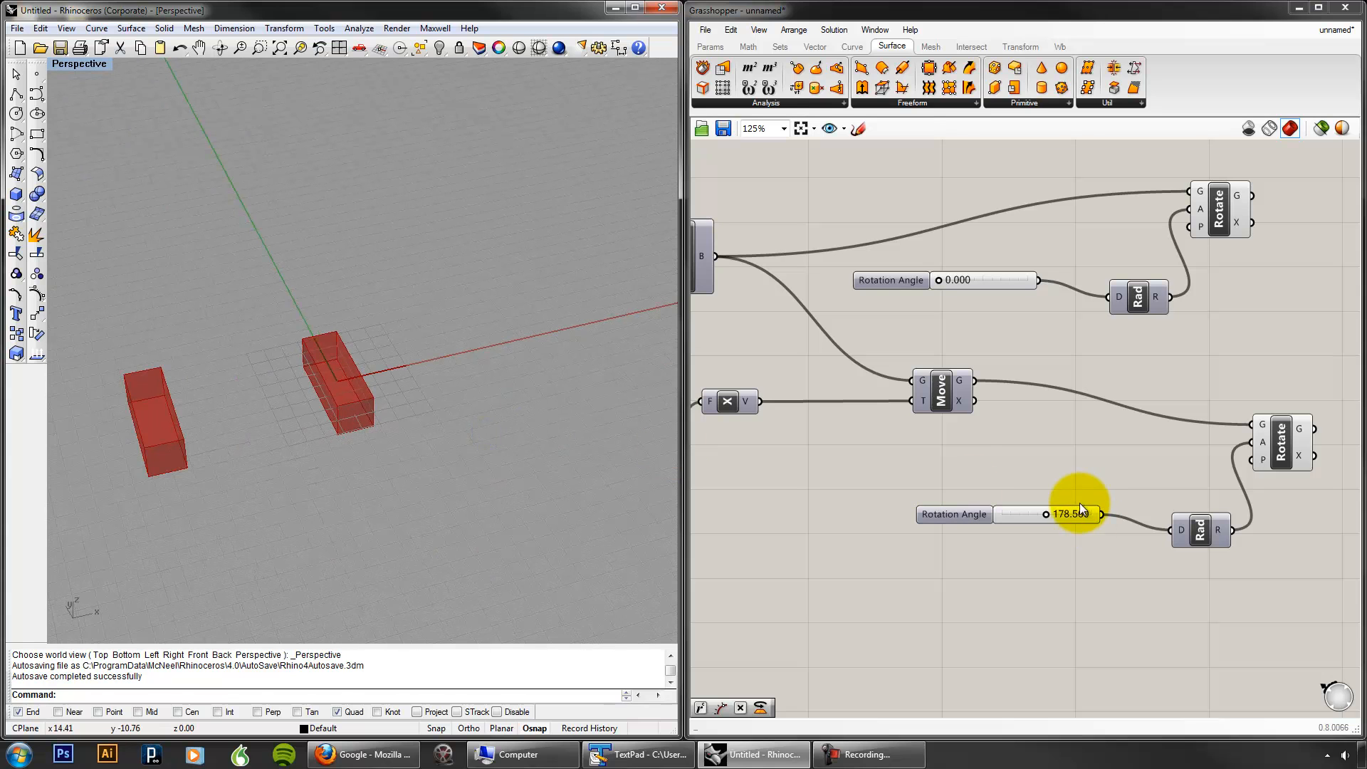
mouse_move(1045, 511)
mouse_down()
mouse_move(1089, 514)
mouse_move(1061, 514)
mouse_up()
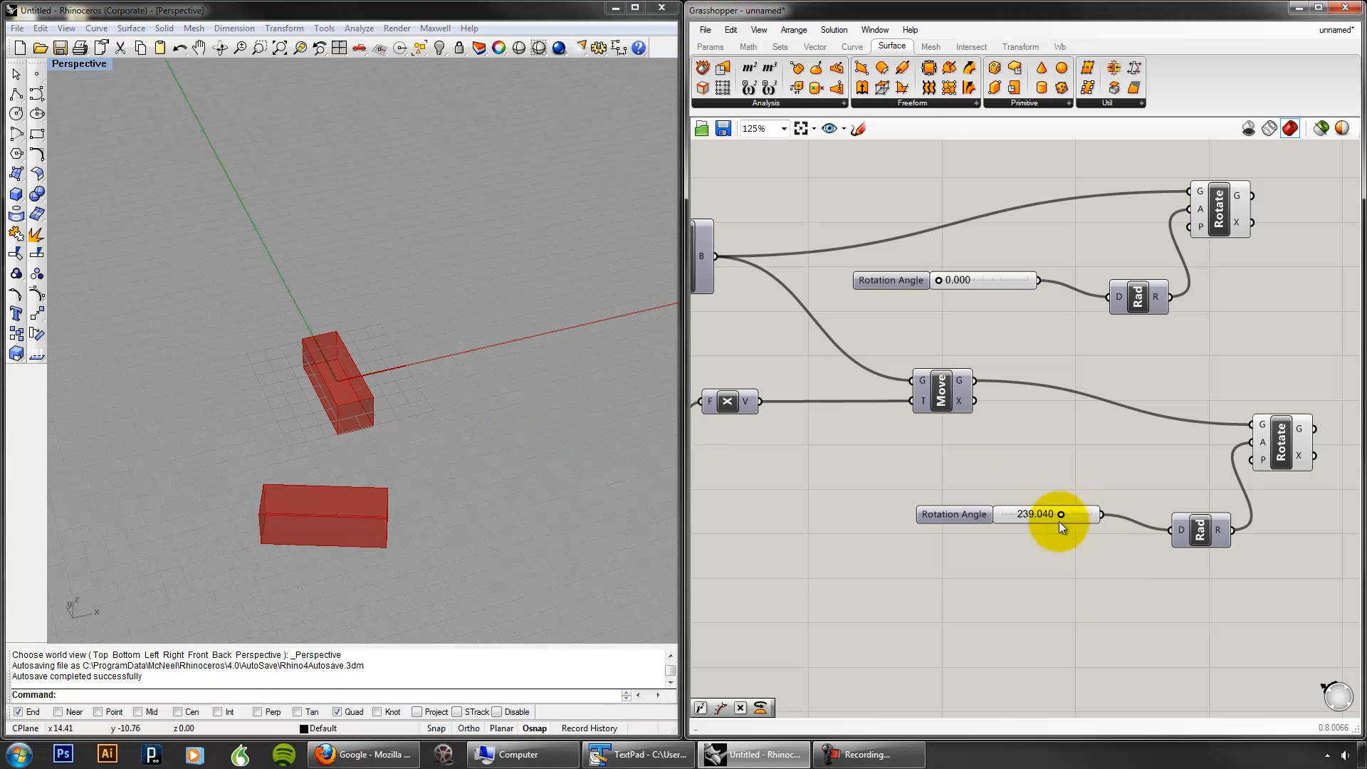
Step: Turn on the preview of the Move component and set the copied Rotation Angle slider to 0
click(957, 403)
right_click(949, 352)
click(972, 363)
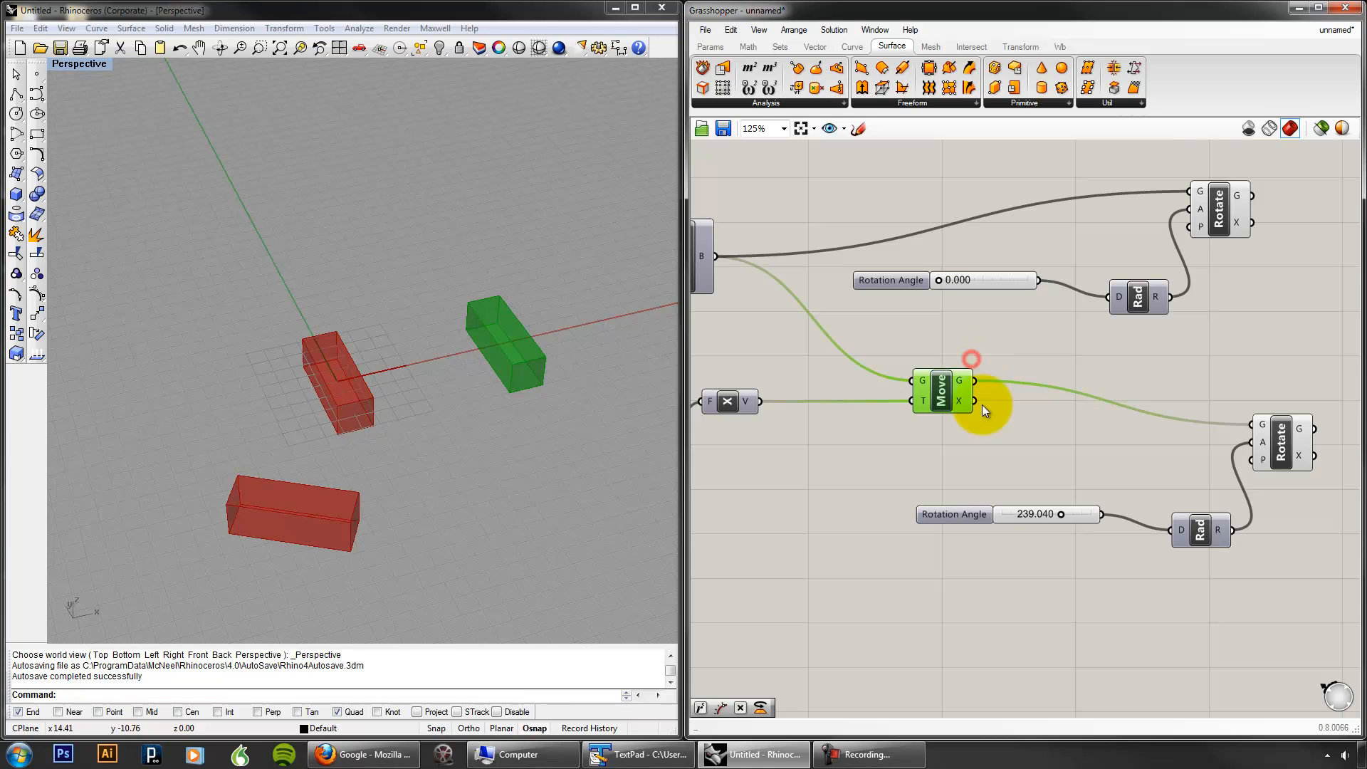
drag(1061, 514, 994, 508)
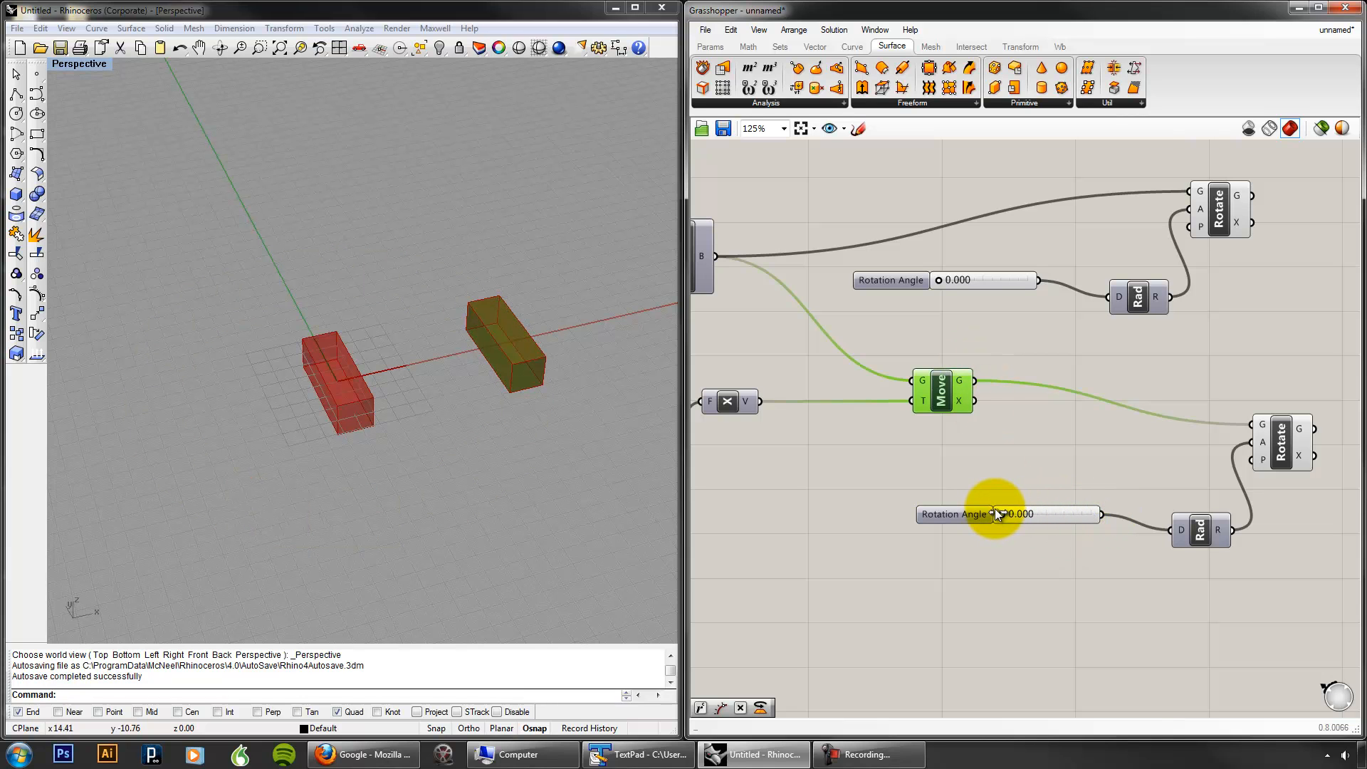
click(1032, 570)
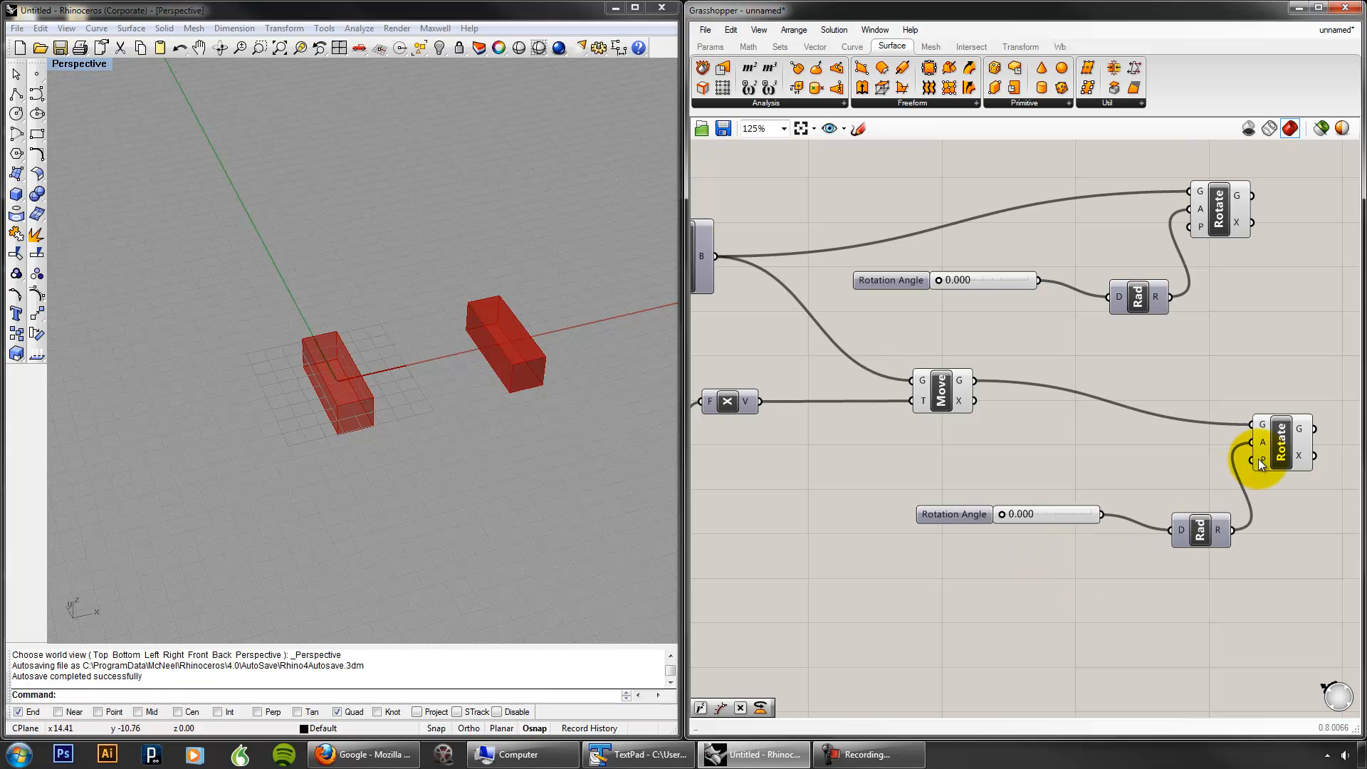
mouse_move(1260, 464)
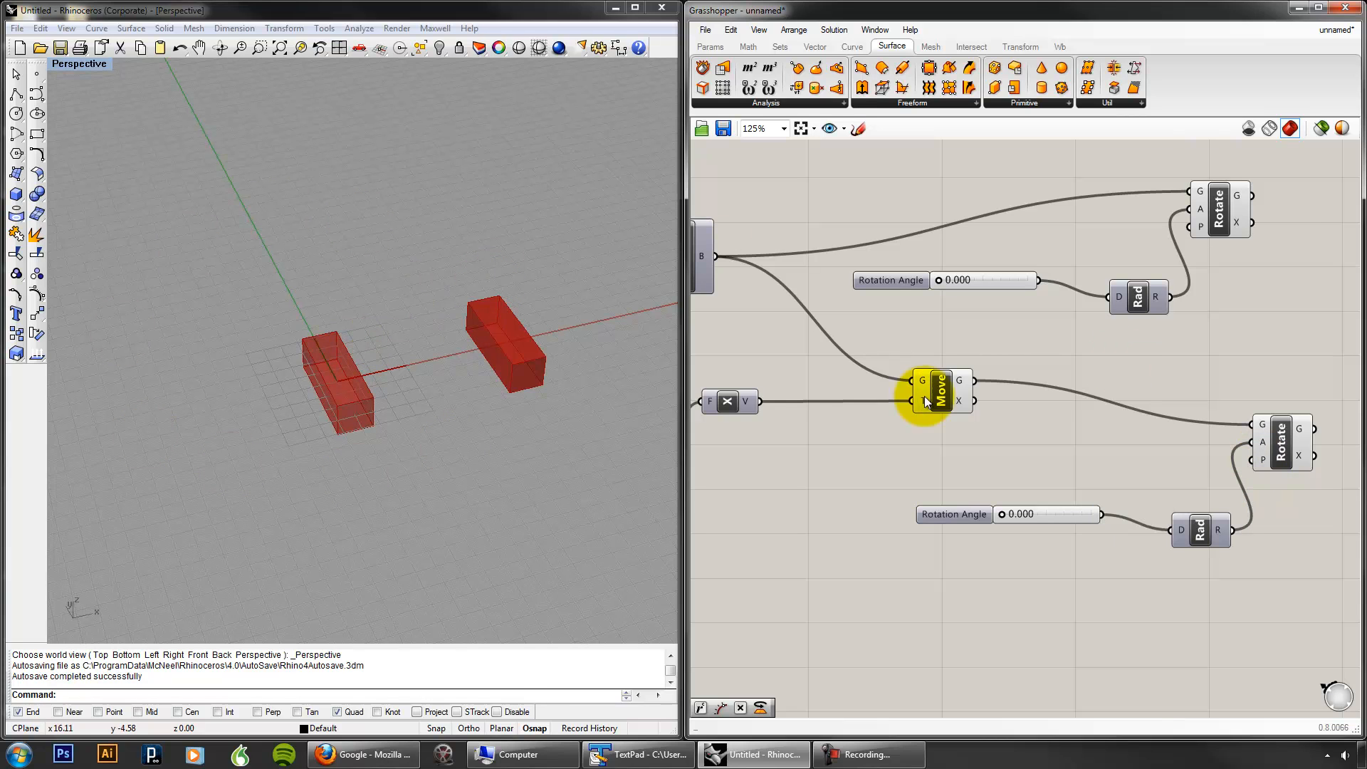
right_drag(917, 362, 955, 406)
drag(981, 322, 947, 321)
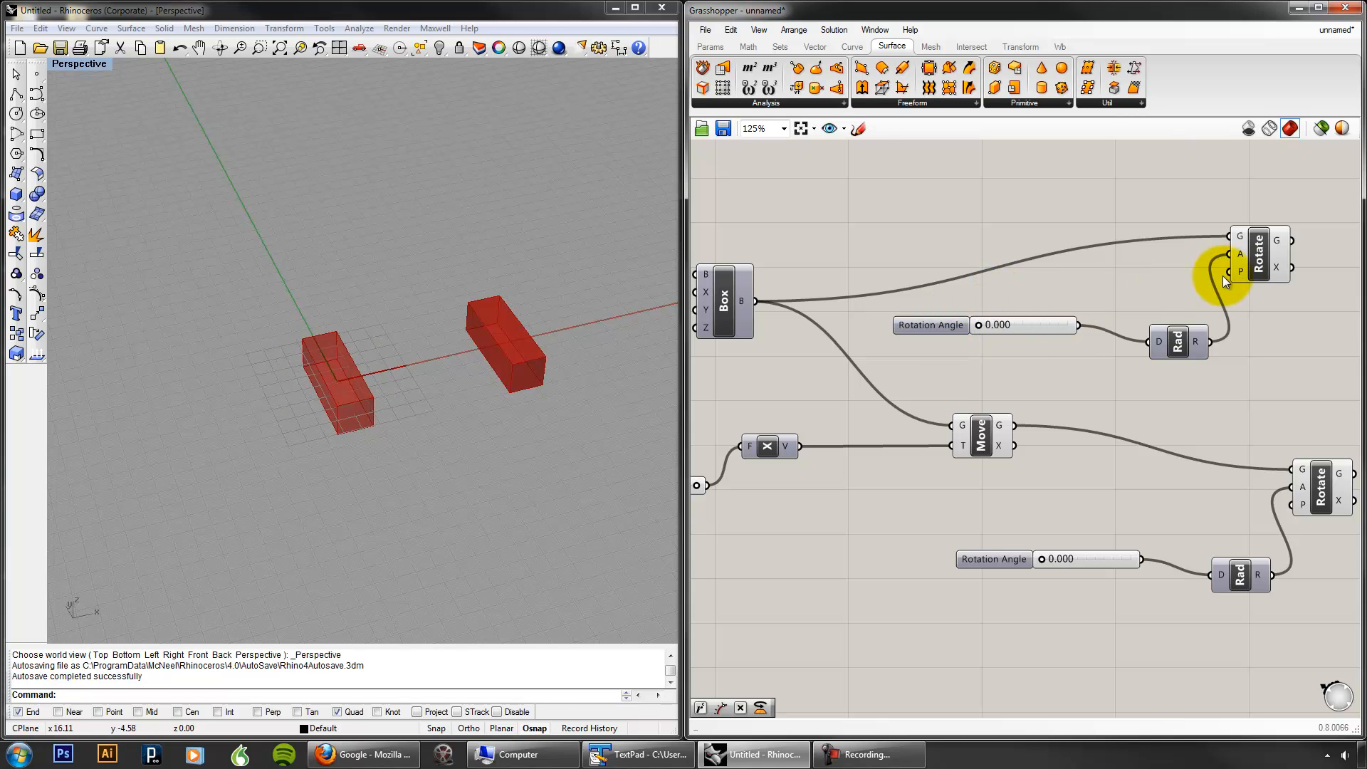
right_drag(759, 340, 987, 334)
right_drag(1270, 359, 976, 362)
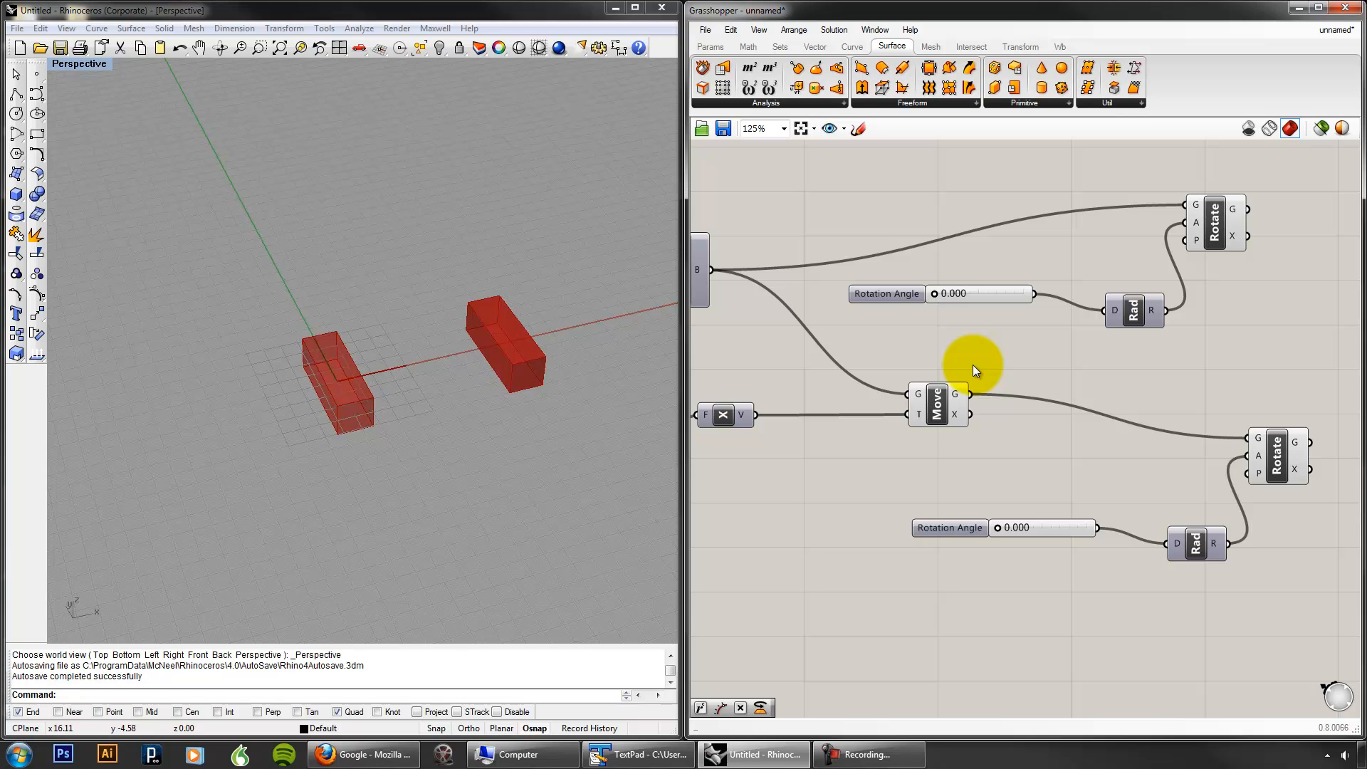
Step: Vary the X vector's distance slider, ending at 10, and set the copied Rotation Angle slider to 278.640
right_drag(863, 537, 1043, 521)
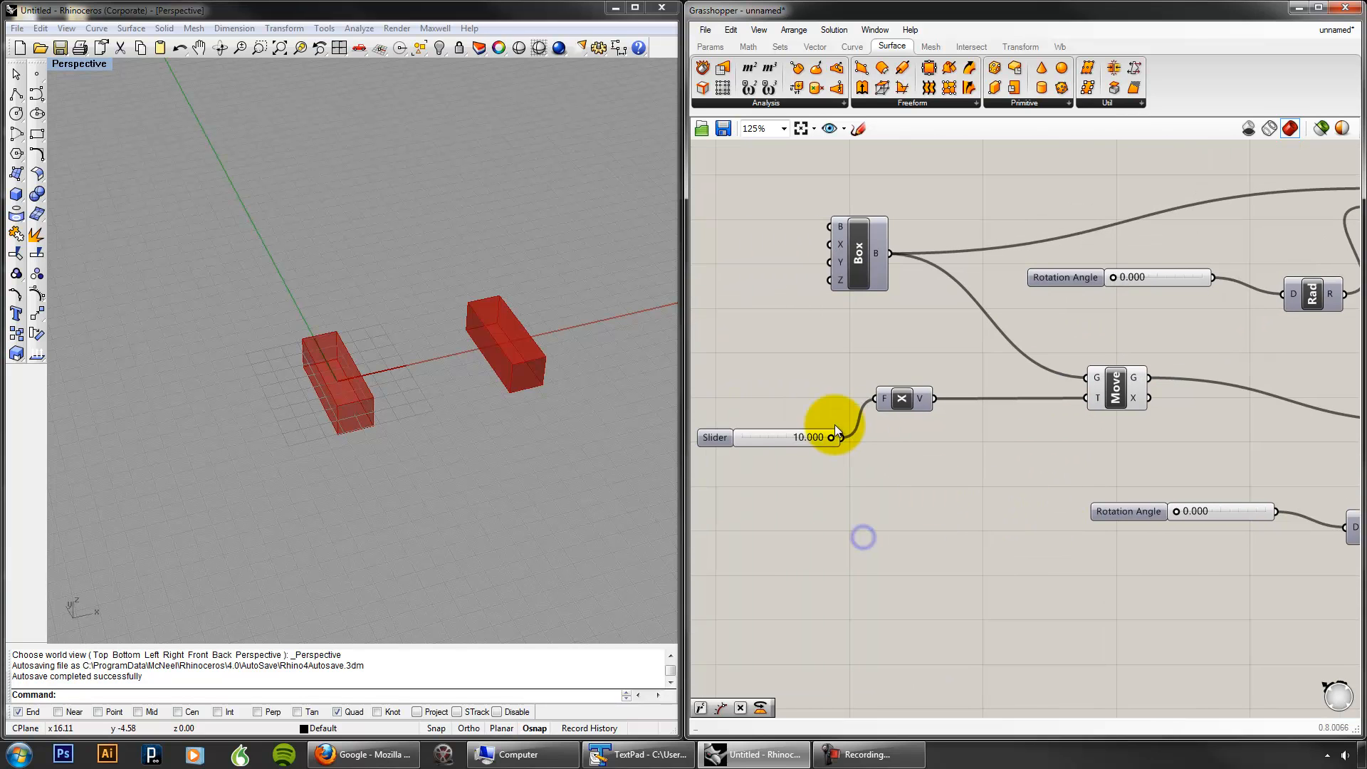
drag(831, 438, 806, 438)
drag(1177, 512, 1207, 511)
drag(806, 436, 848, 436)
scroll(1223, 510, down, 1)
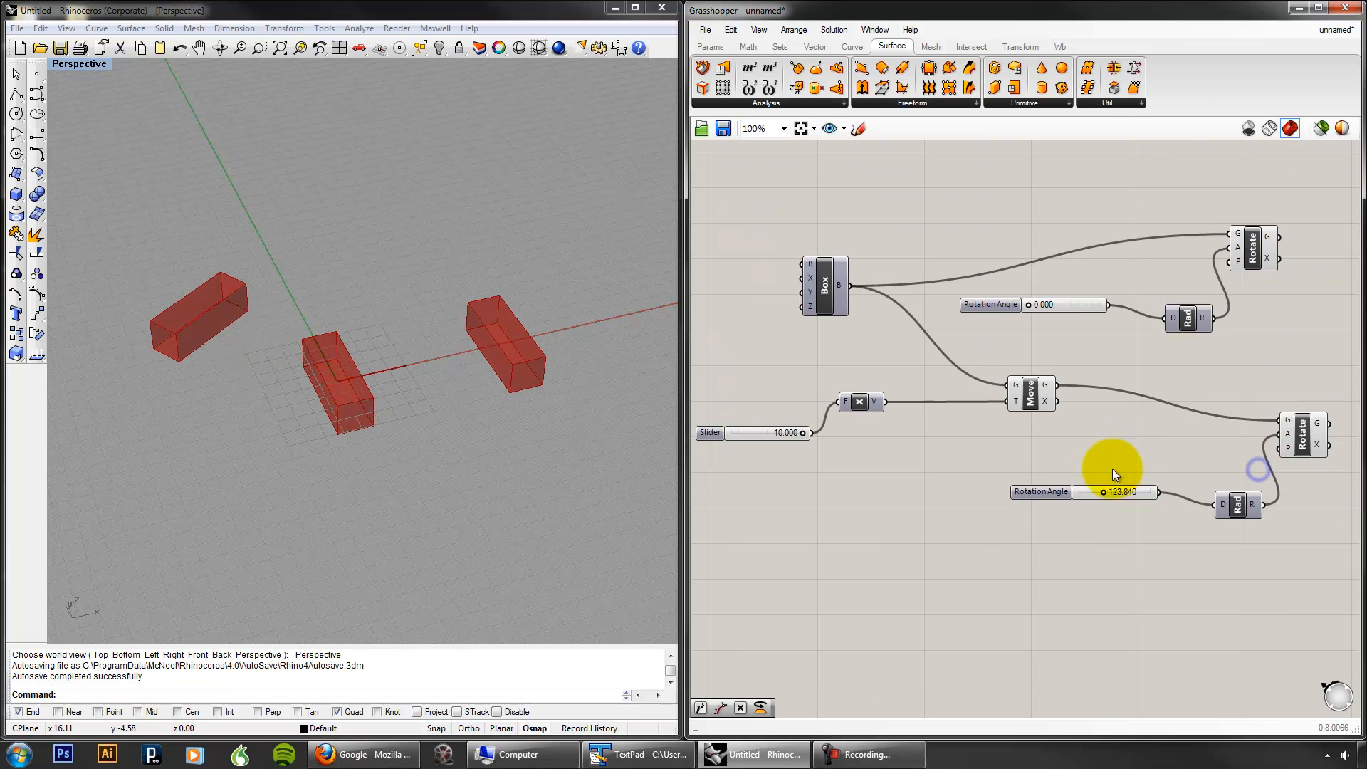
drag(1105, 490, 1135, 493)
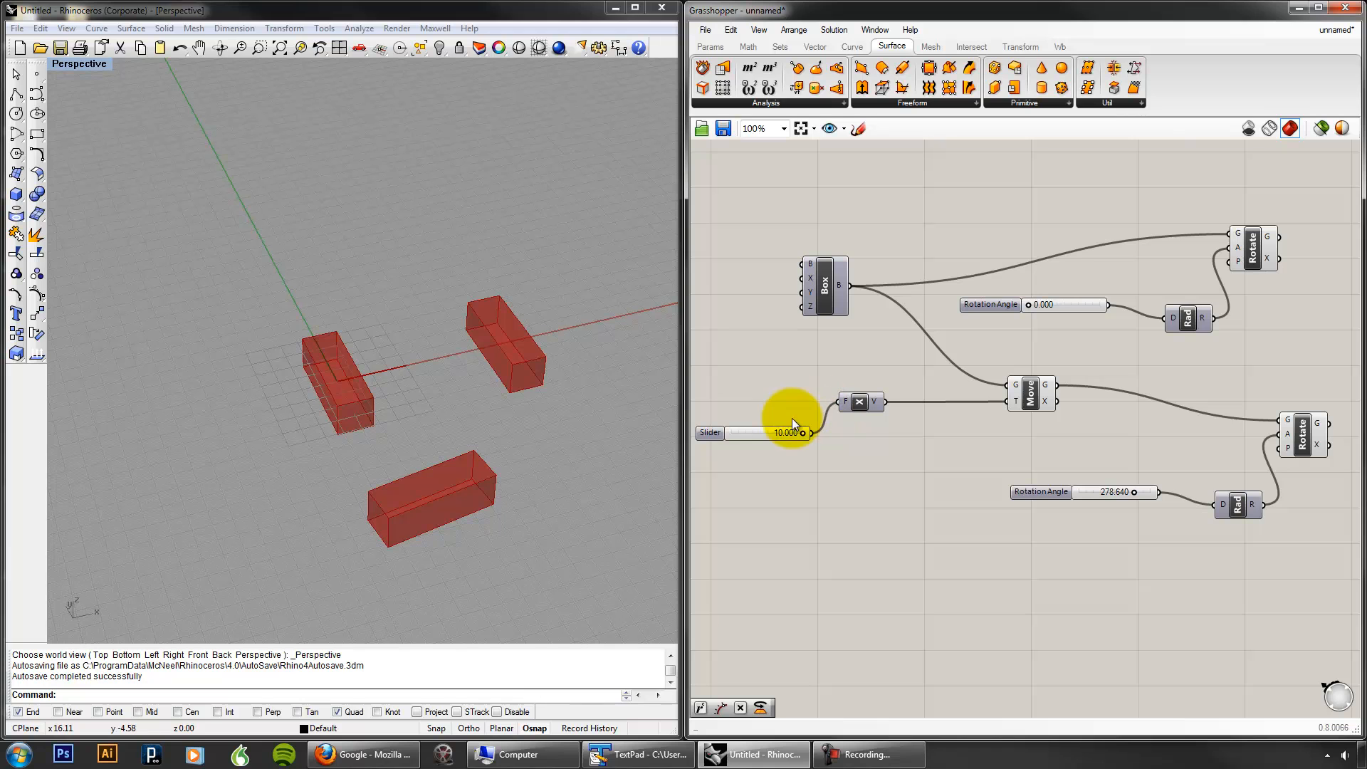
drag(800, 433, 828, 447)
Step: Turn off the Move component's preview and set the copied Rotation Angle slider back to 0
click(1029, 393)
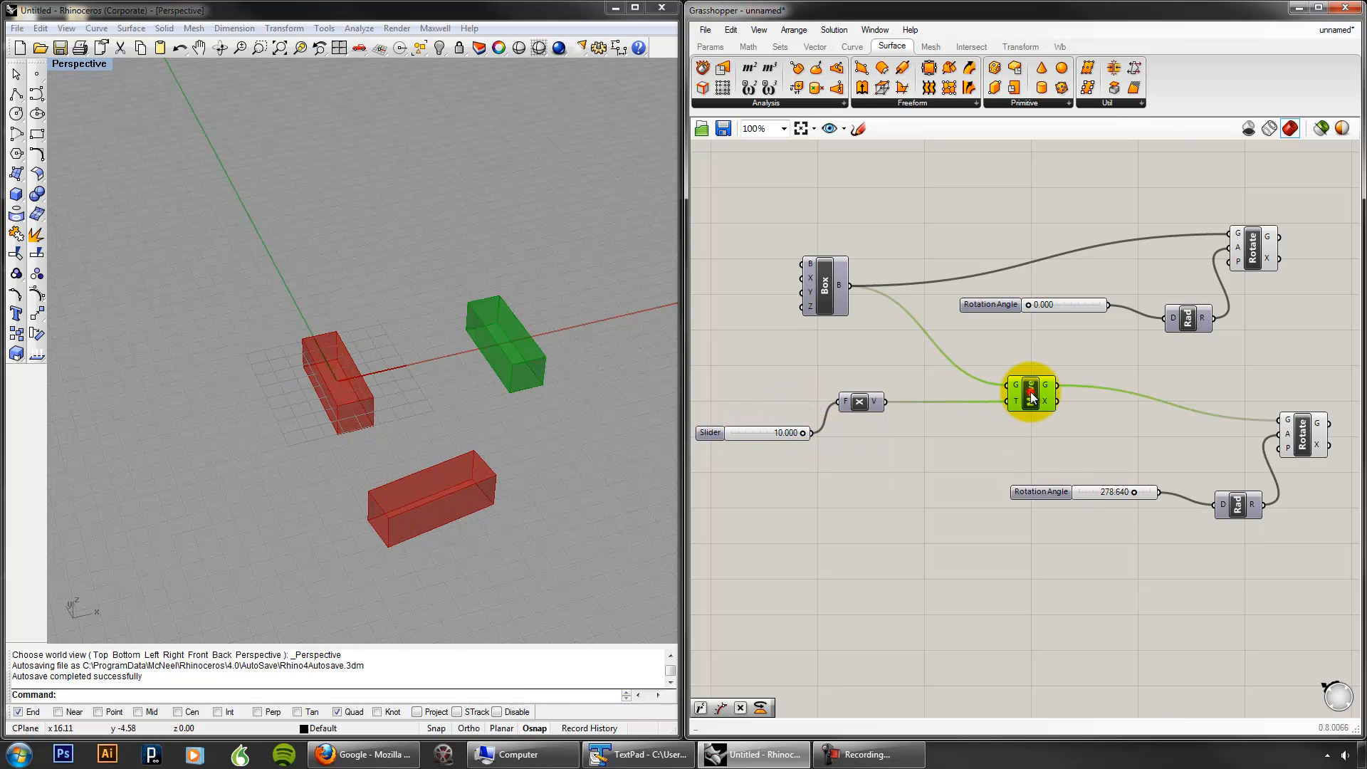
right_click(1058, 364)
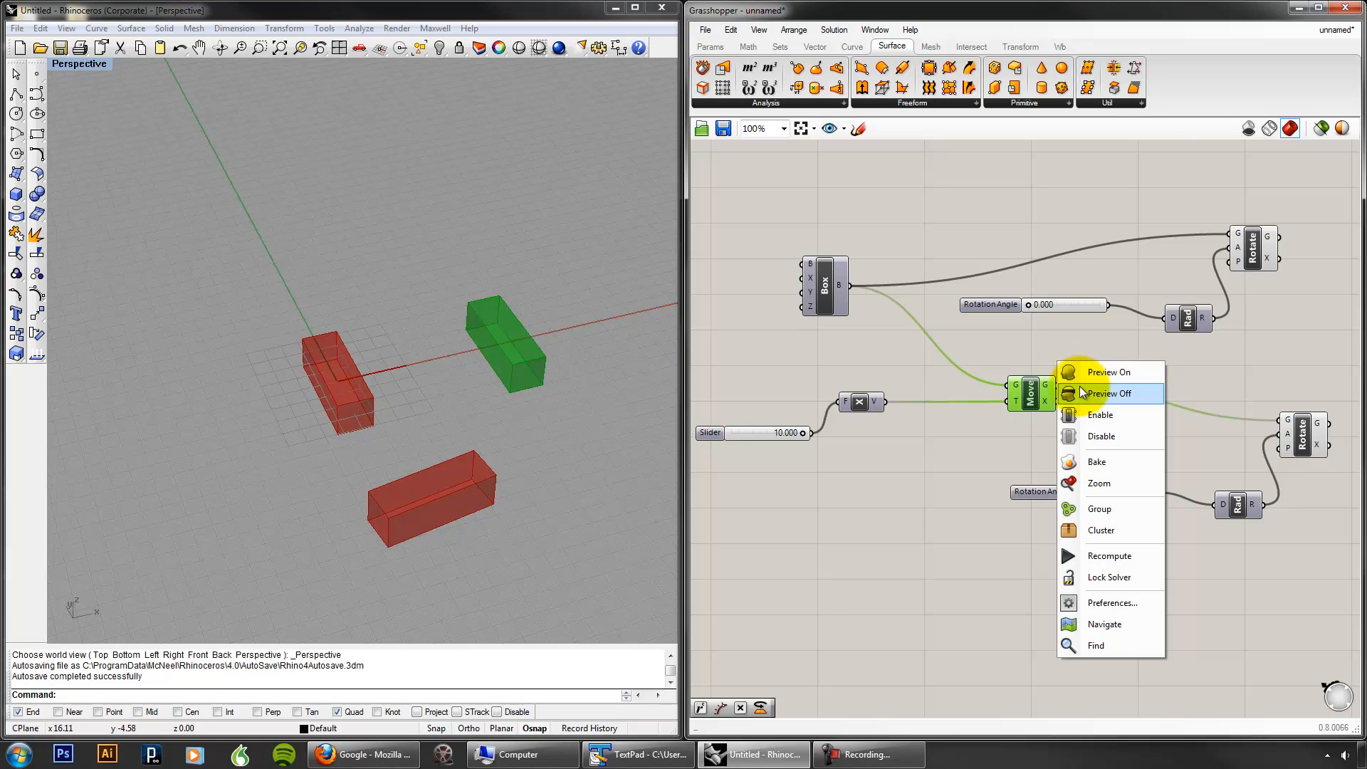
click(1080, 390)
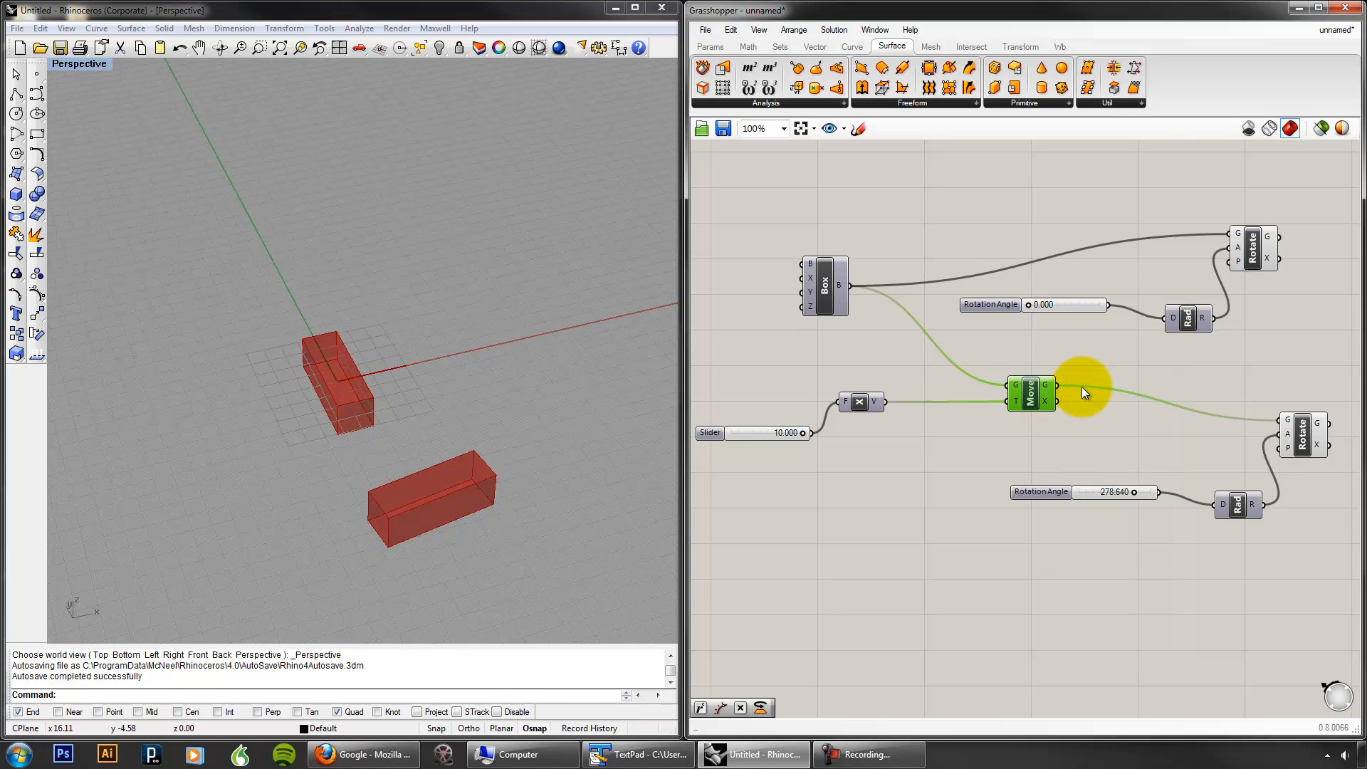
drag(1134, 491, 1062, 483)
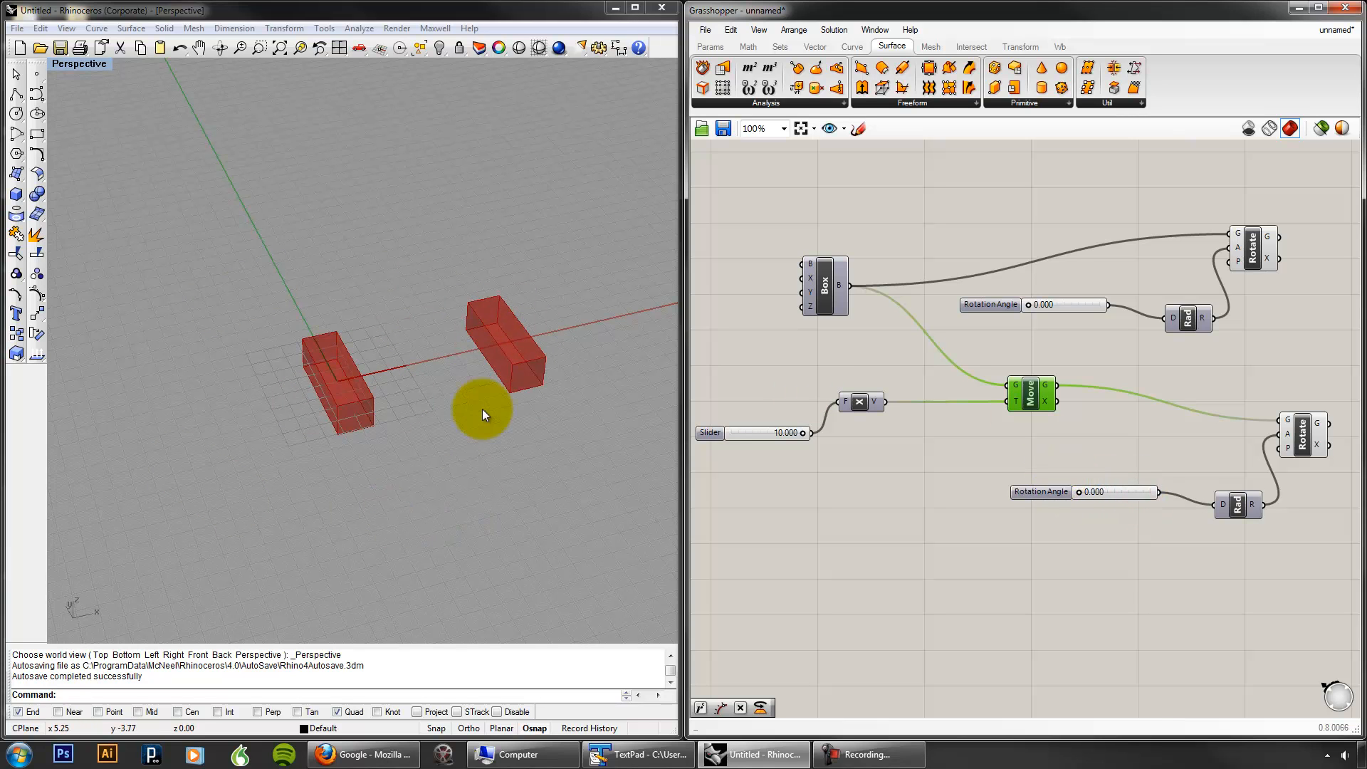
click(1151, 451)
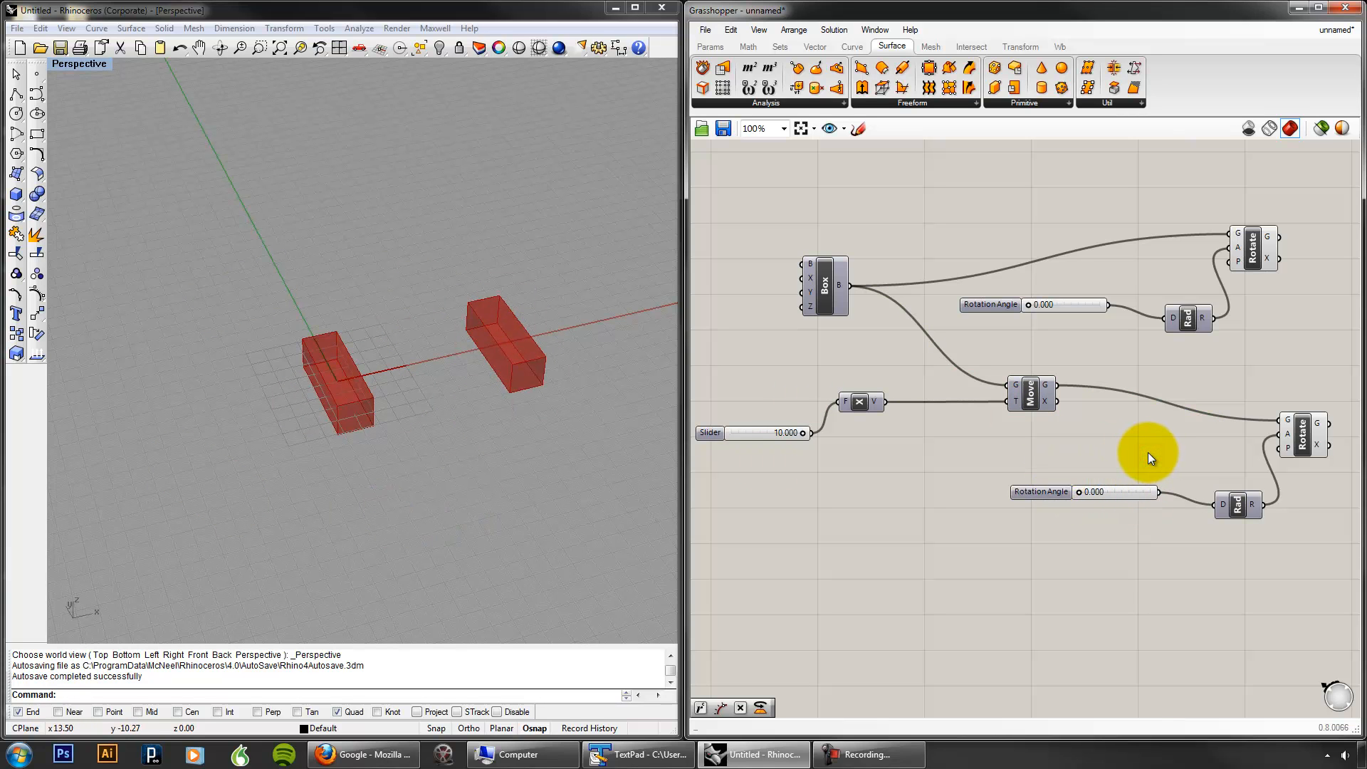
Step: Shift the copied Radians component and Rotation Angle slider together, farther away from the copied Rotate component
drag(1267, 556, 1125, 491)
drag(1232, 492, 1134, 497)
click(1153, 459)
right_drag(1267, 475, 1134, 487)
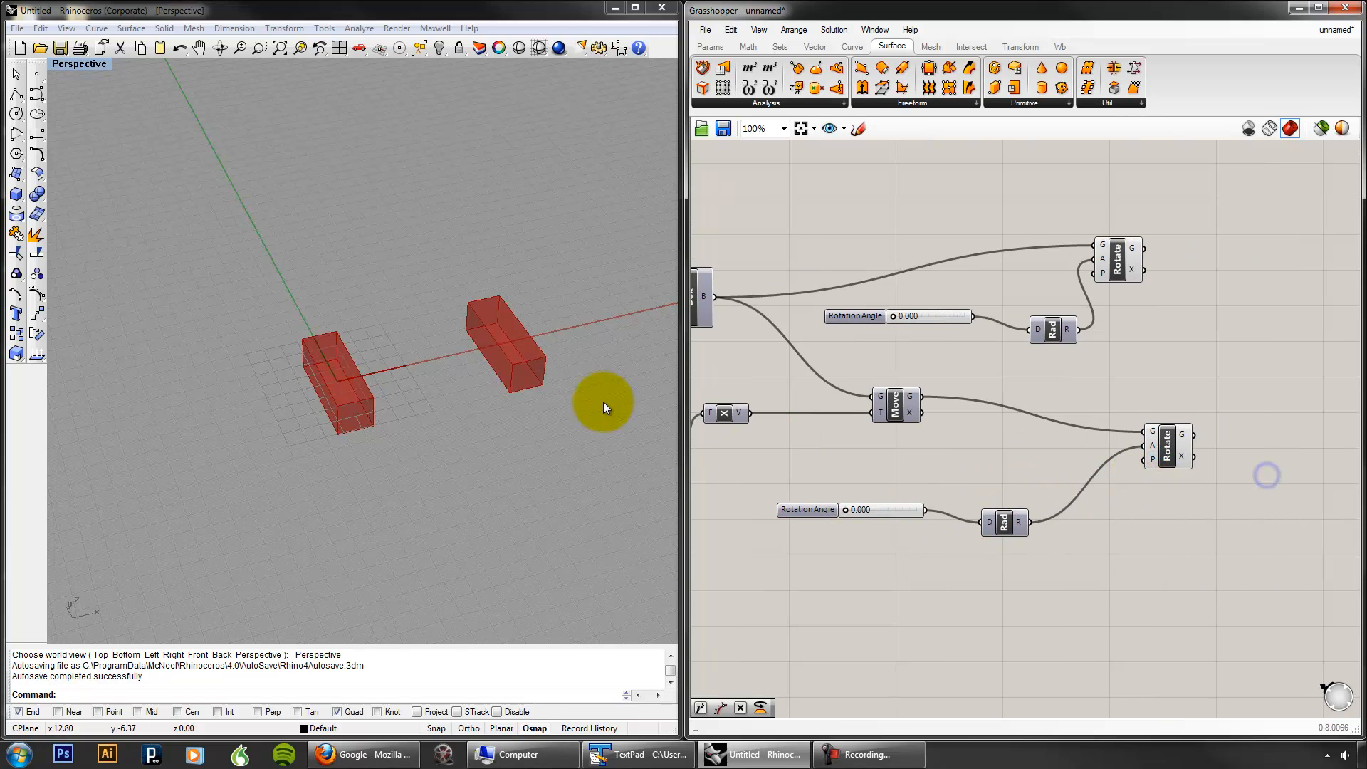
Step: Add a Volume component and place it just below the copied Rotate component
scroll(1156, 485, up, 1)
click(1158, 485)
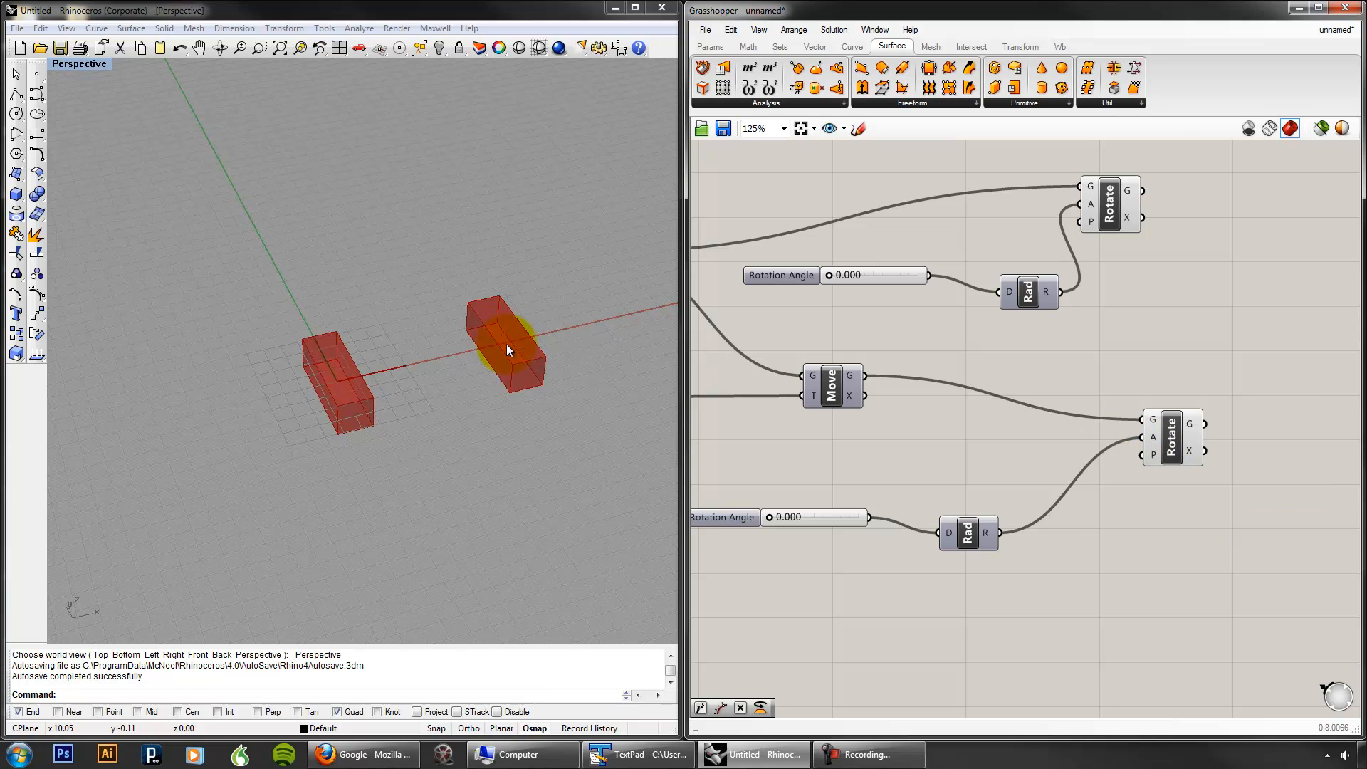
double_click(1113, 549)
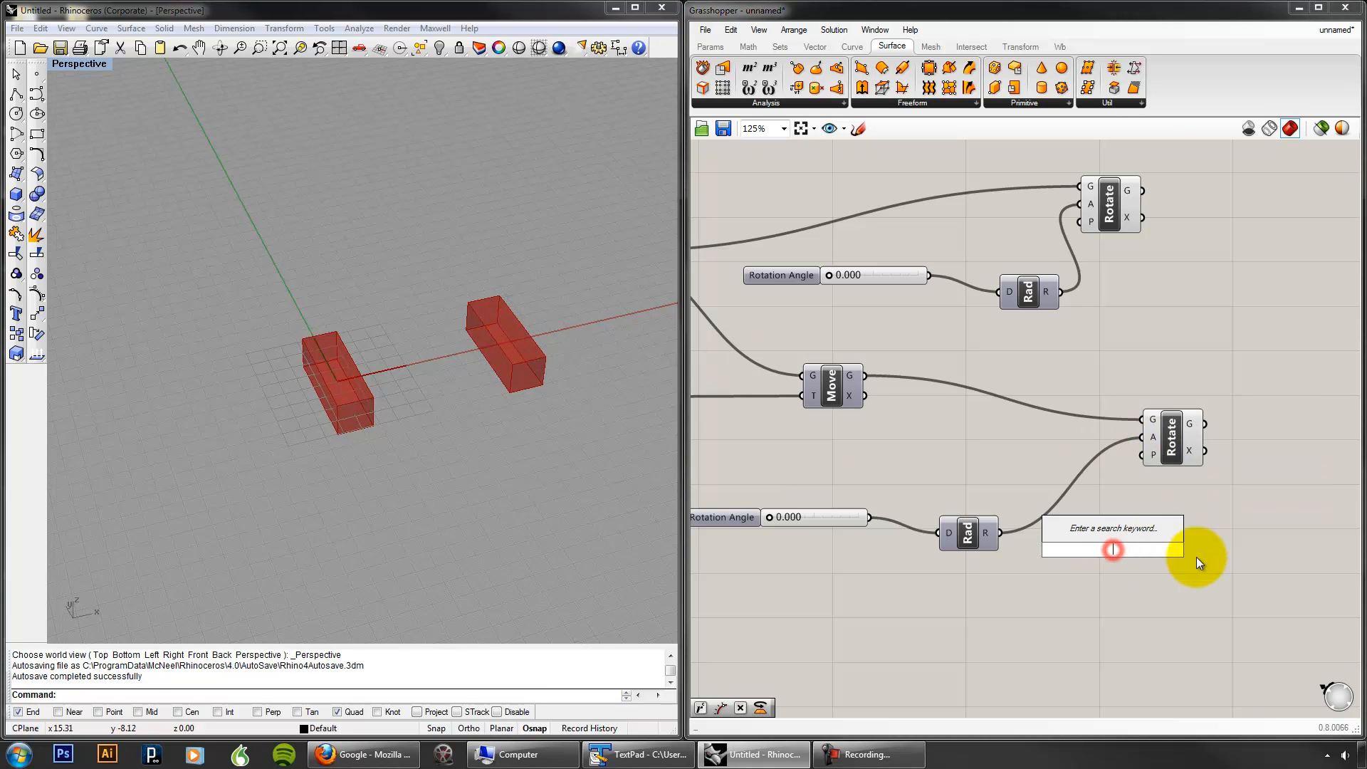
text(vol)
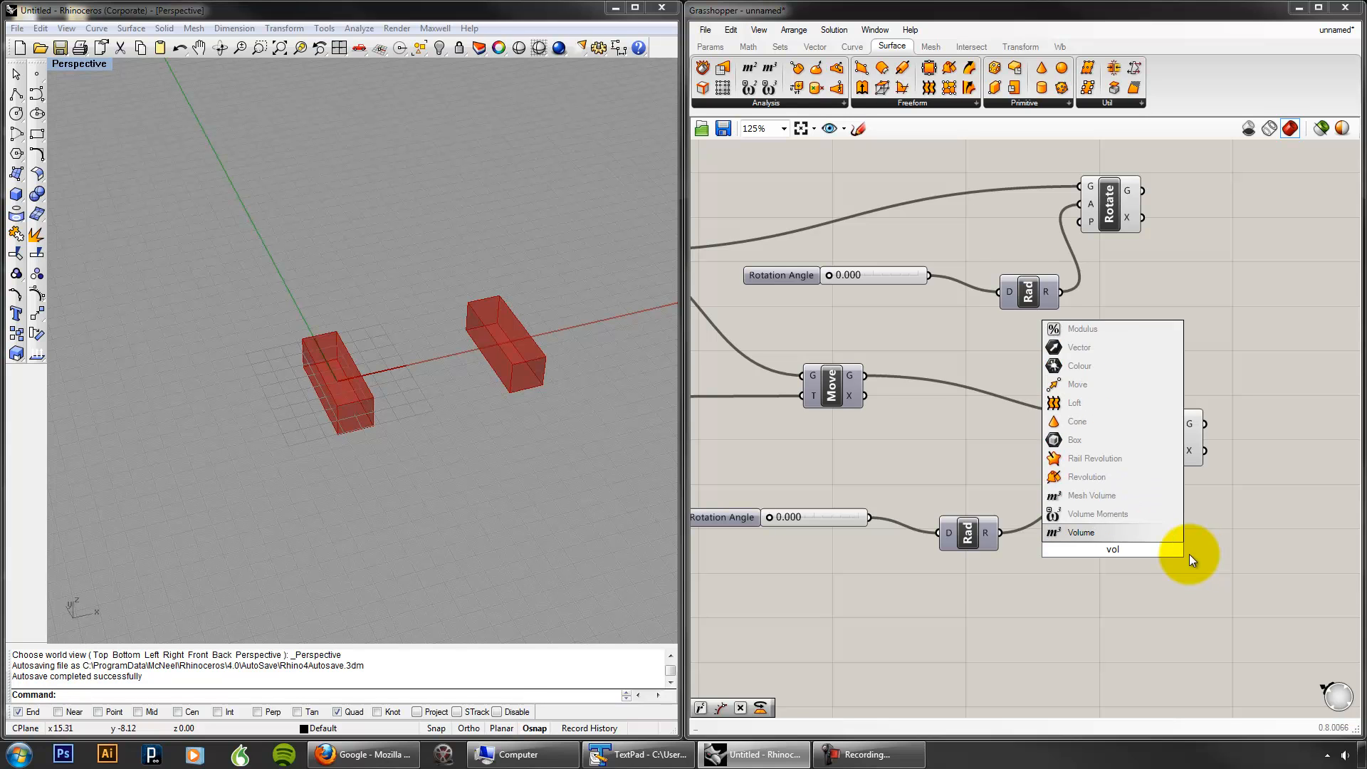
click(1154, 540)
click(1104, 550)
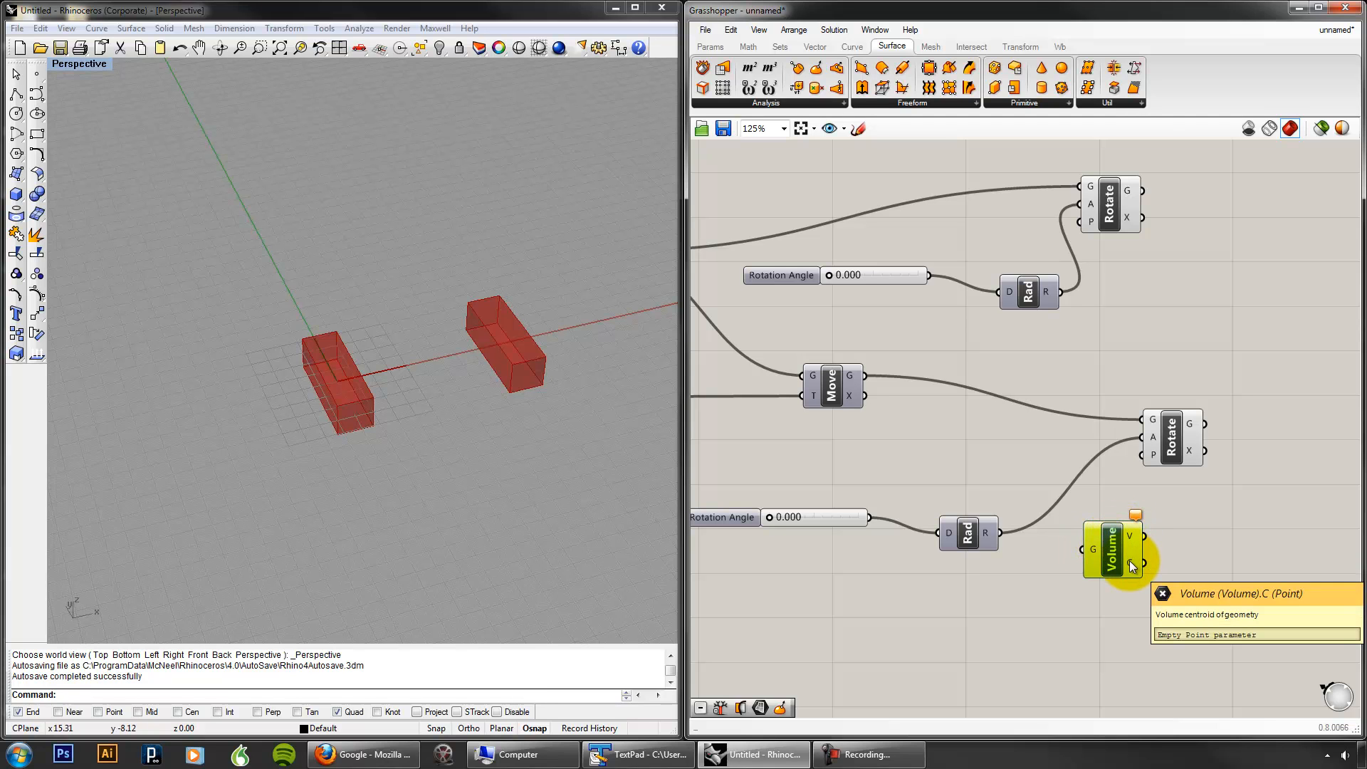
drag(1116, 562, 1166, 567)
click(1108, 510)
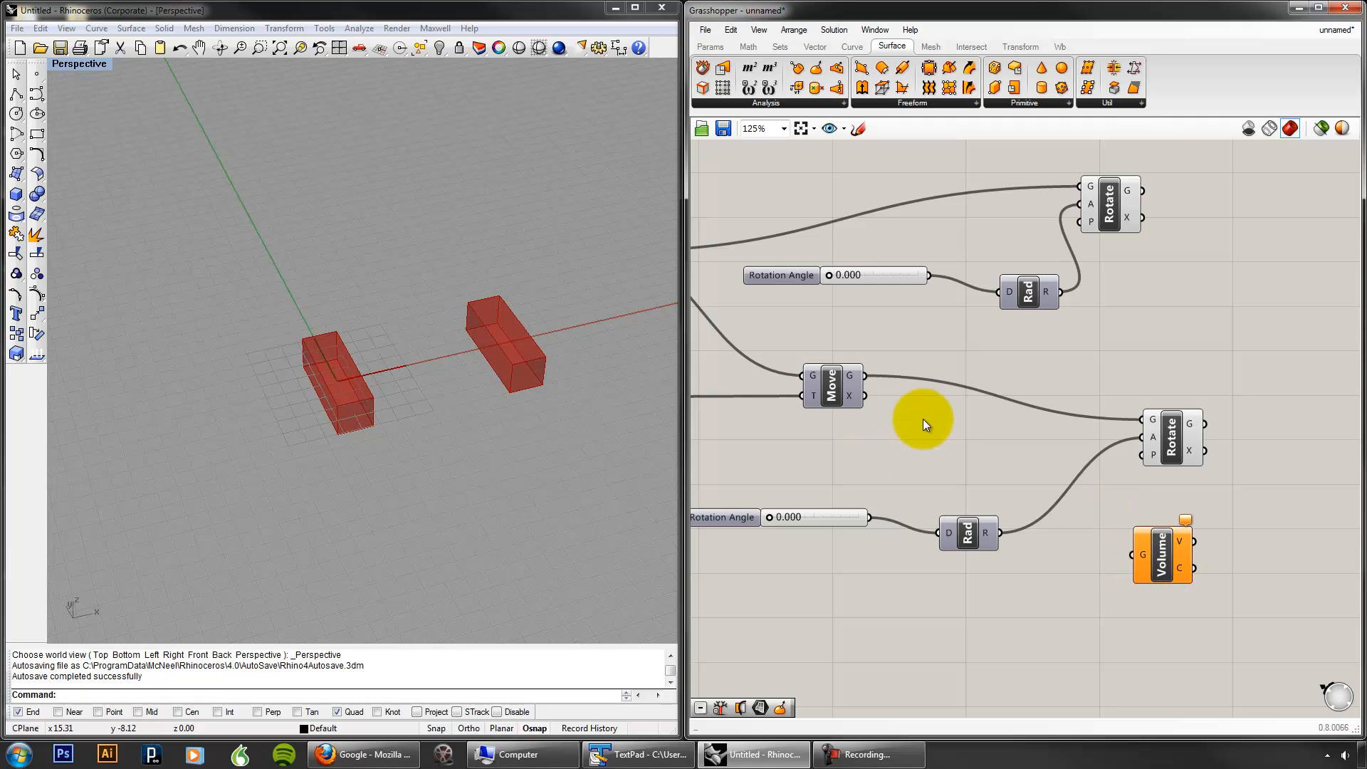
Step: Connect the Move geometry output to the Volume's geometry input and inspect the centroid inside the moved box
drag(852, 378, 1126, 550)
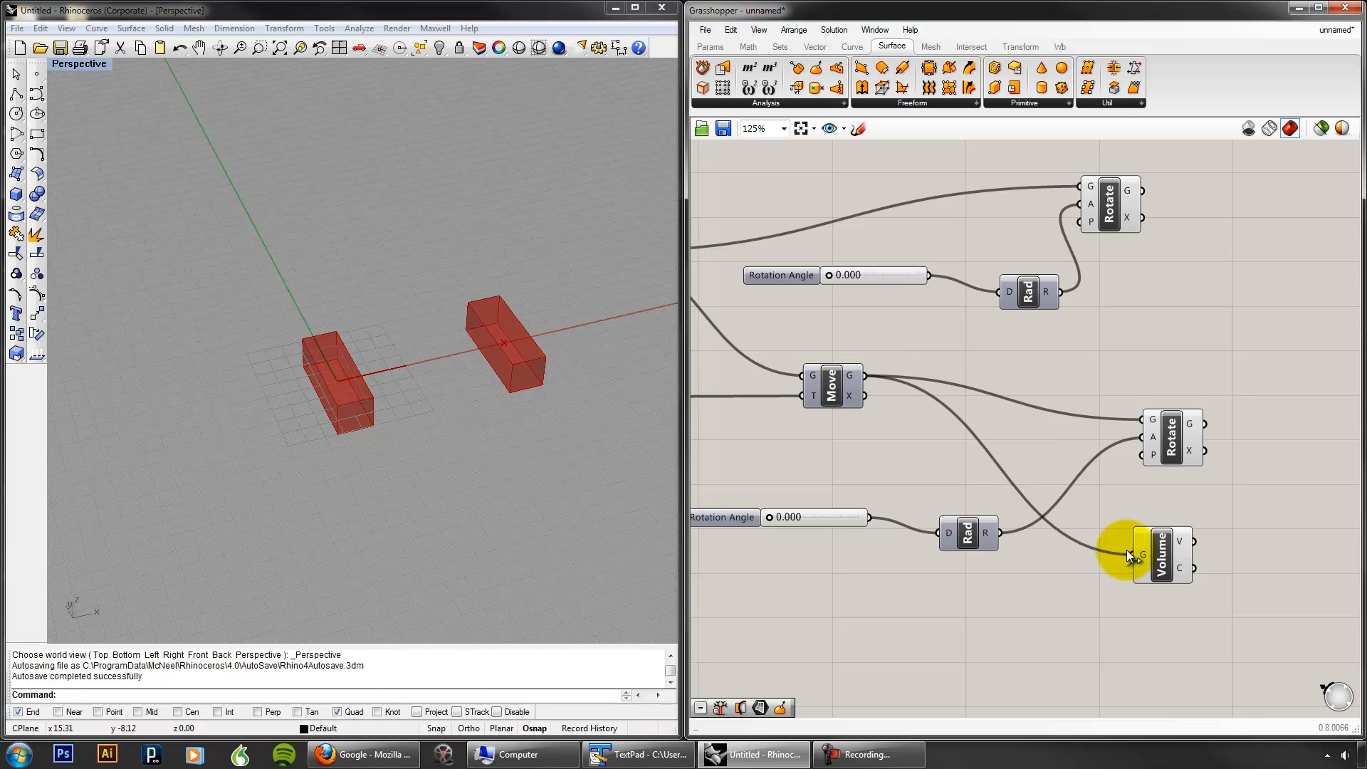
click(1130, 553)
right_drag(516, 382, 511, 318)
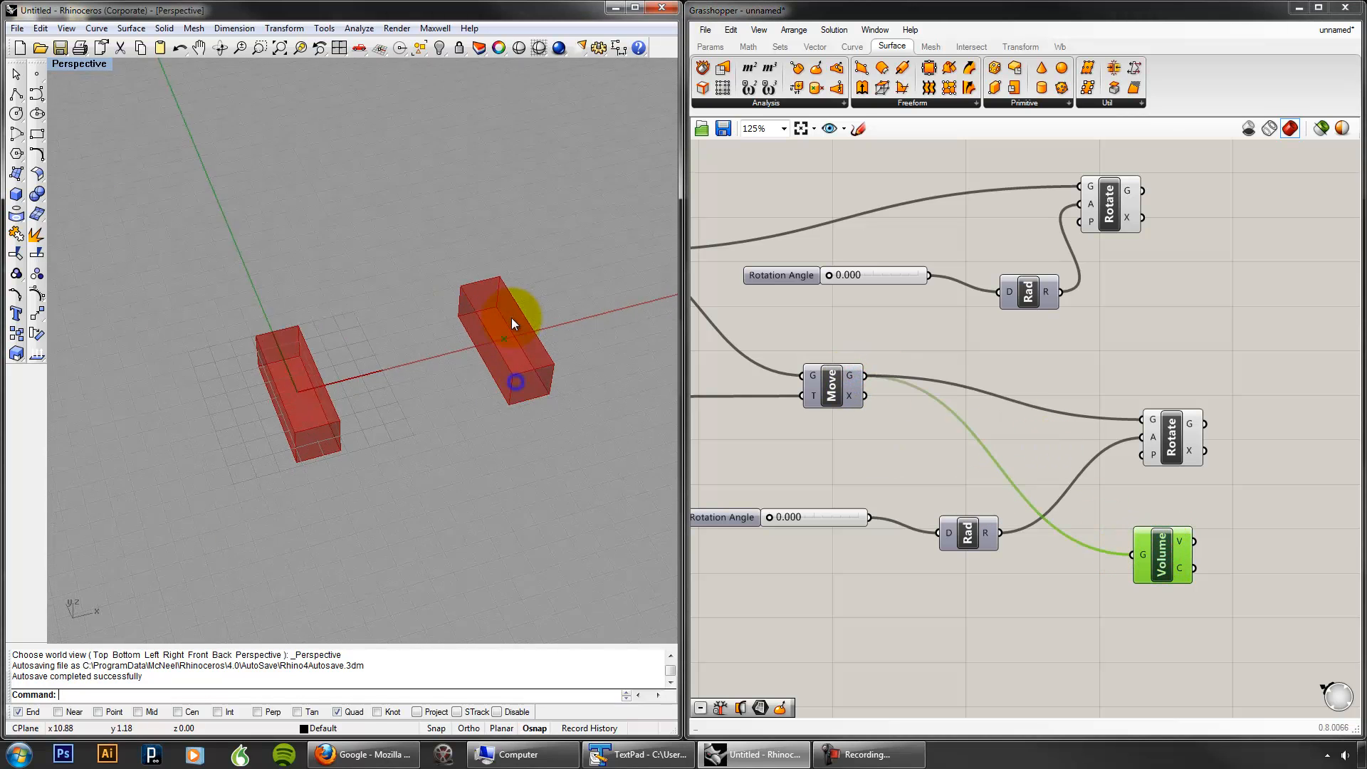
scroll(511, 335, up, 10)
right_drag(458, 470, 535, 409)
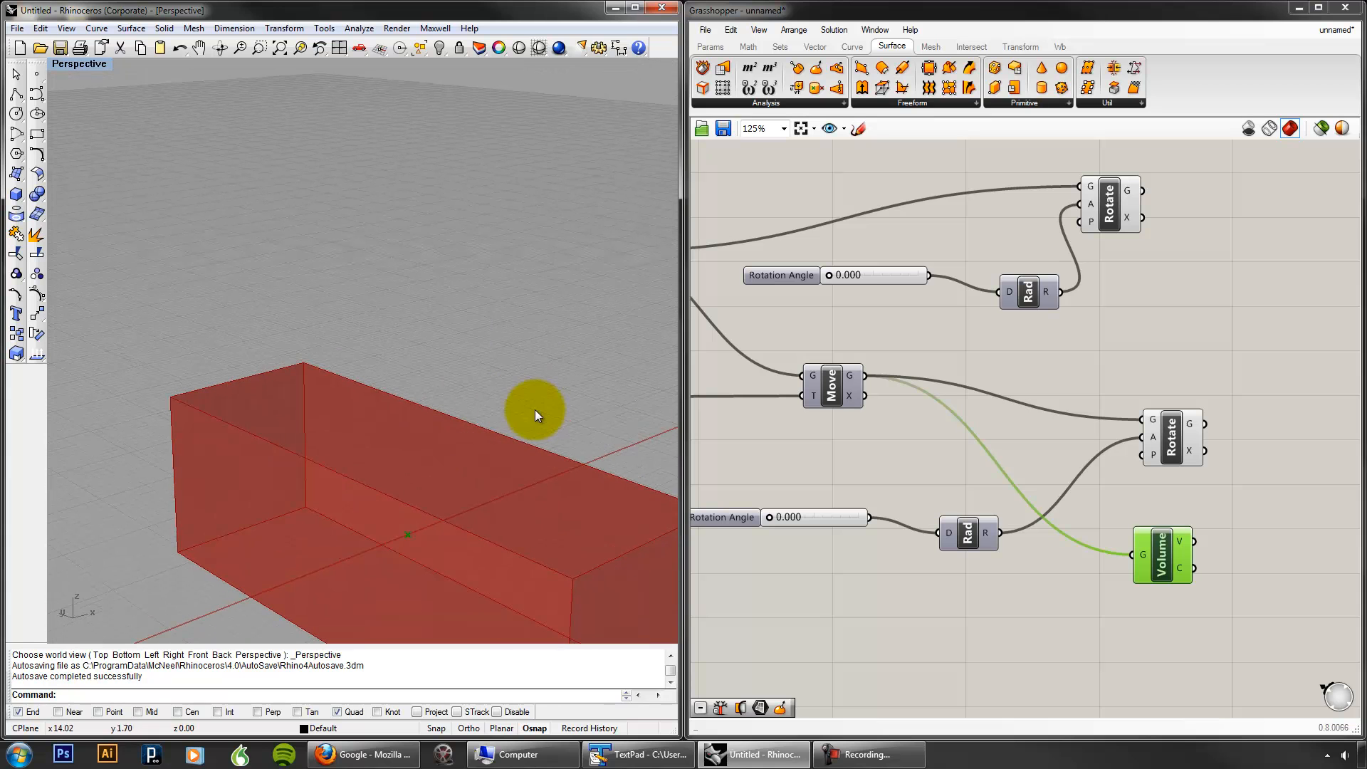
click(1167, 558)
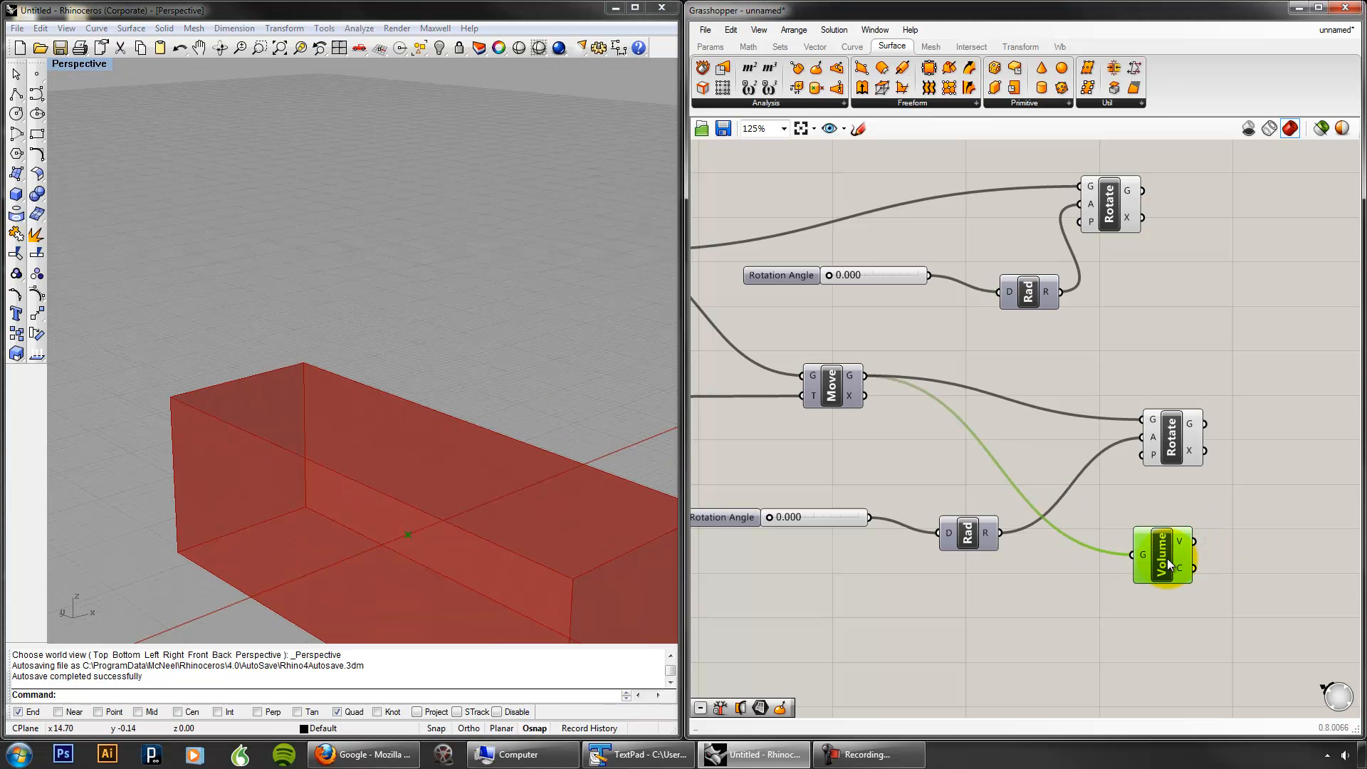
Step: Move the copied Rotate farther from the Volume and connect the Volume's centroid output to the Rotate's P input
drag(1174, 448, 1289, 453)
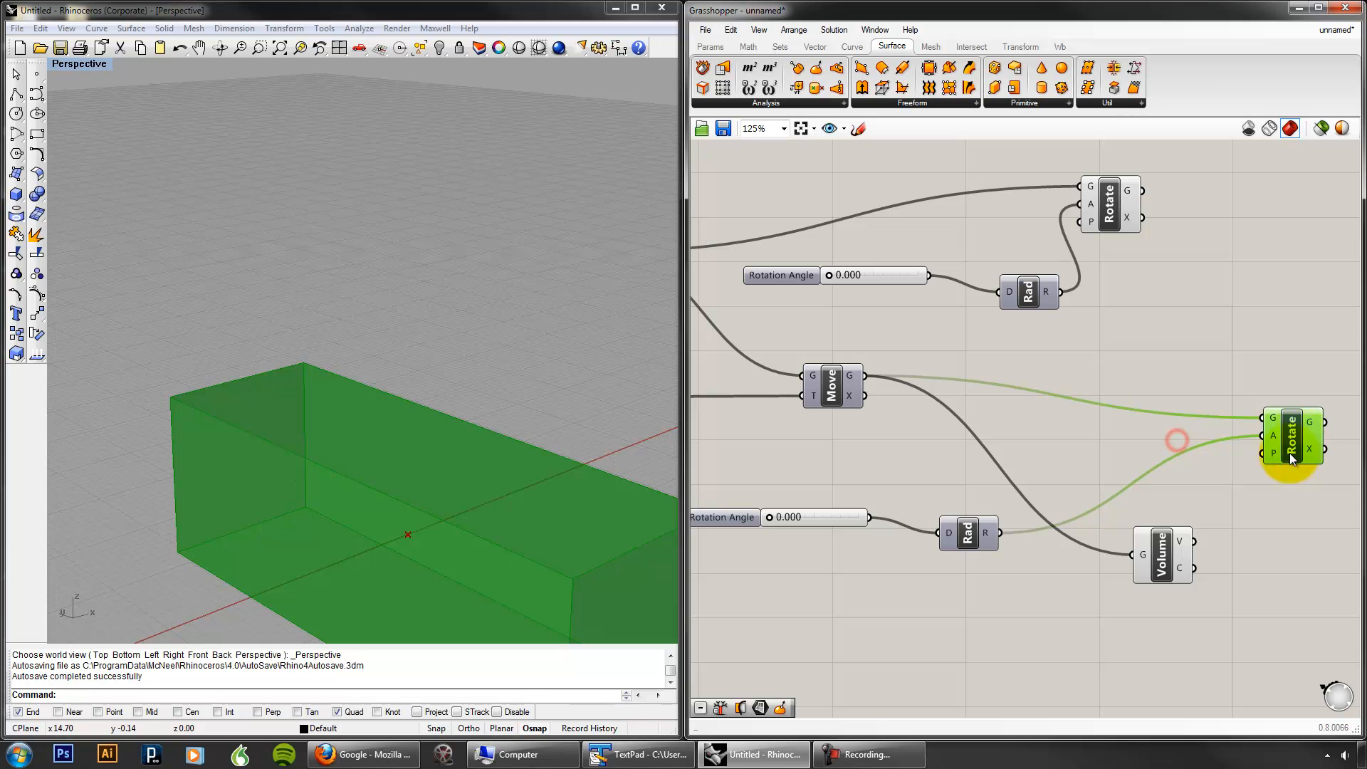
click(1266, 550)
drag(1183, 567, 1261, 453)
Step: Test both rotations by setting the original Rotation Angle slider to 184.320 and the copied one to 92.160
scroll(413, 384, down, 5)
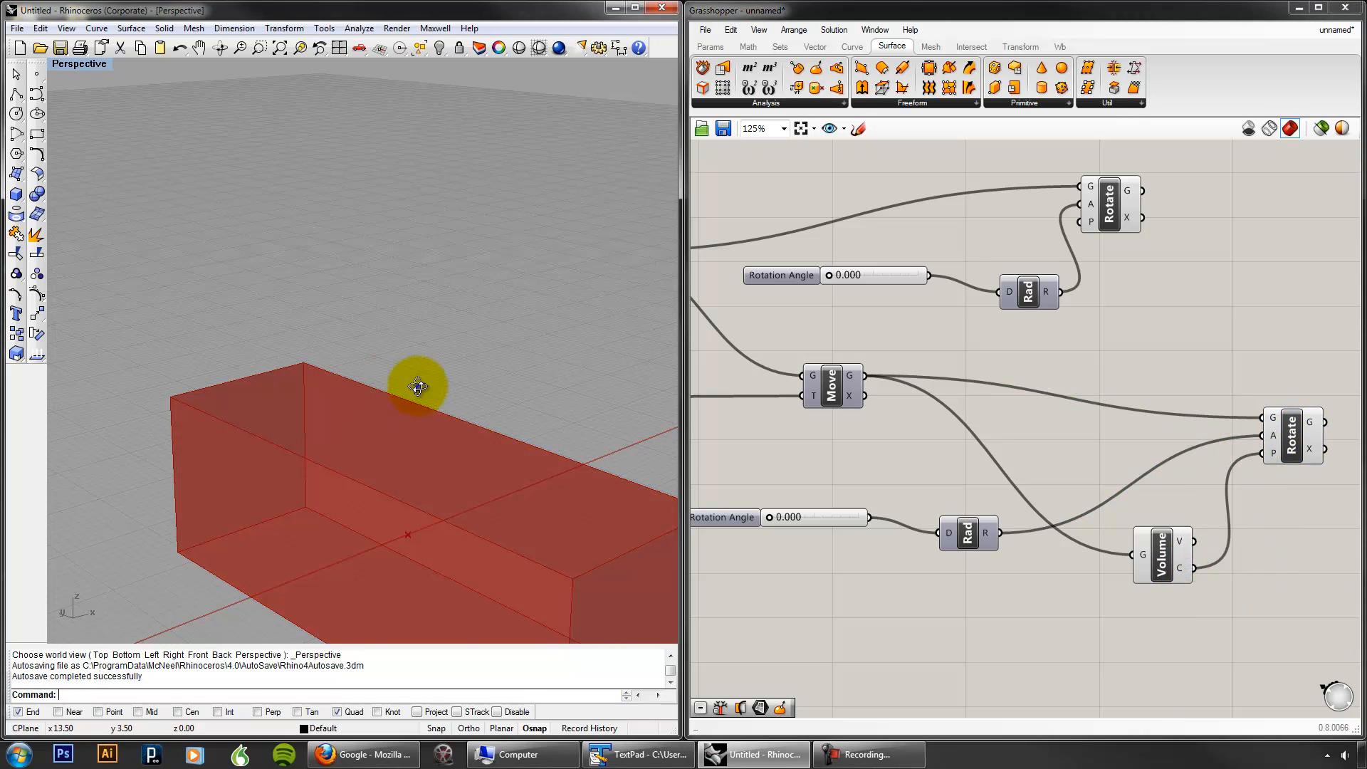
drag(772, 519, 812, 515)
right_drag(562, 460, 587, 446)
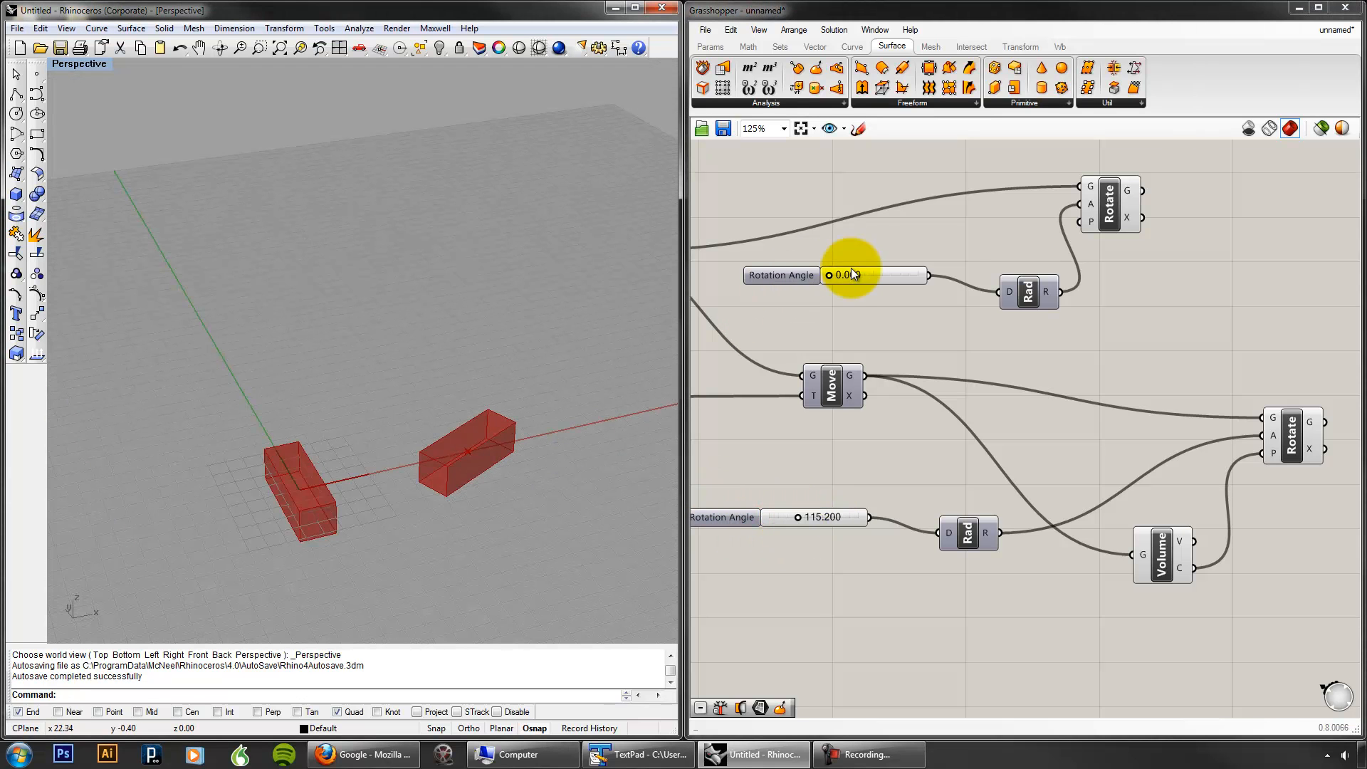
drag(828, 275, 876, 275)
mouse_move(799, 515)
mouse_down()
mouse_move(823, 517)
mouse_move(785, 511)
mouse_move(827, 507)
mouse_move(793, 509)
mouse_up()
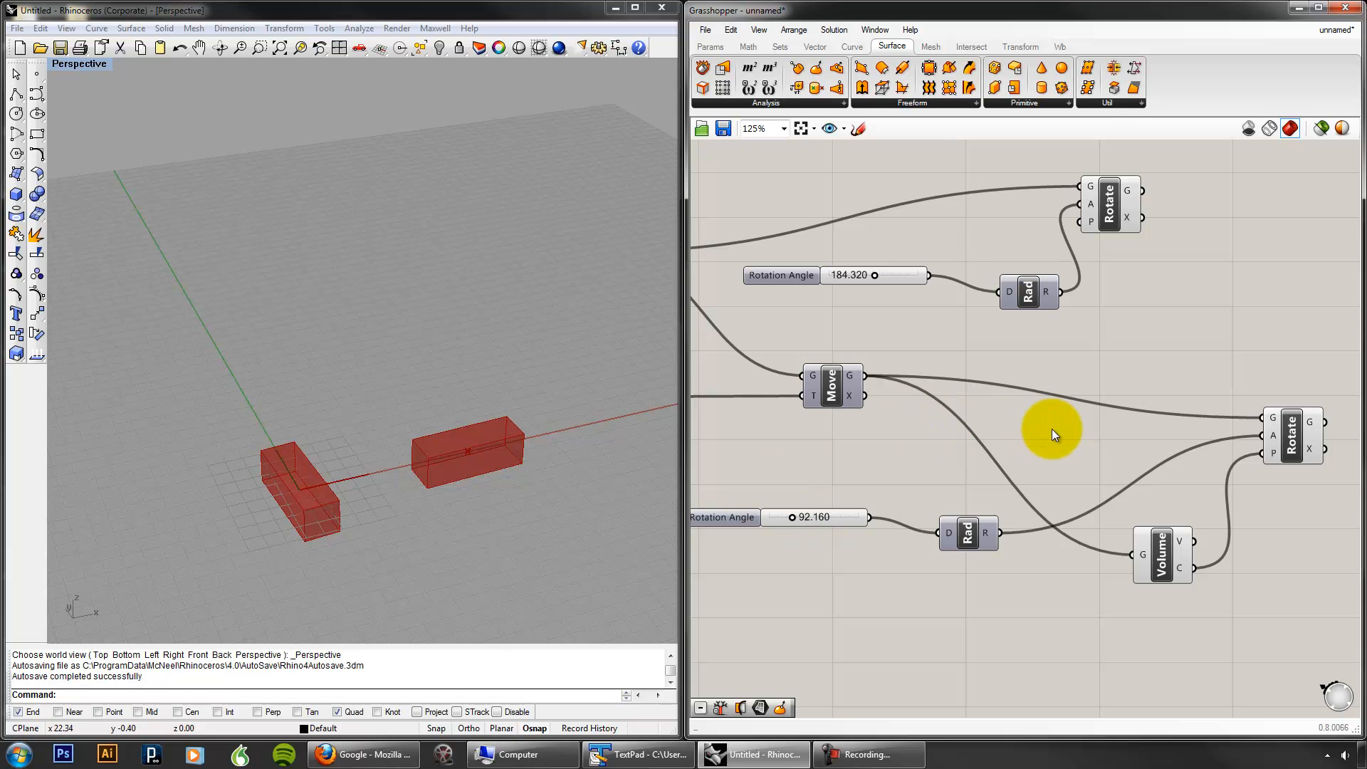
right_drag(579, 439, 602, 327)
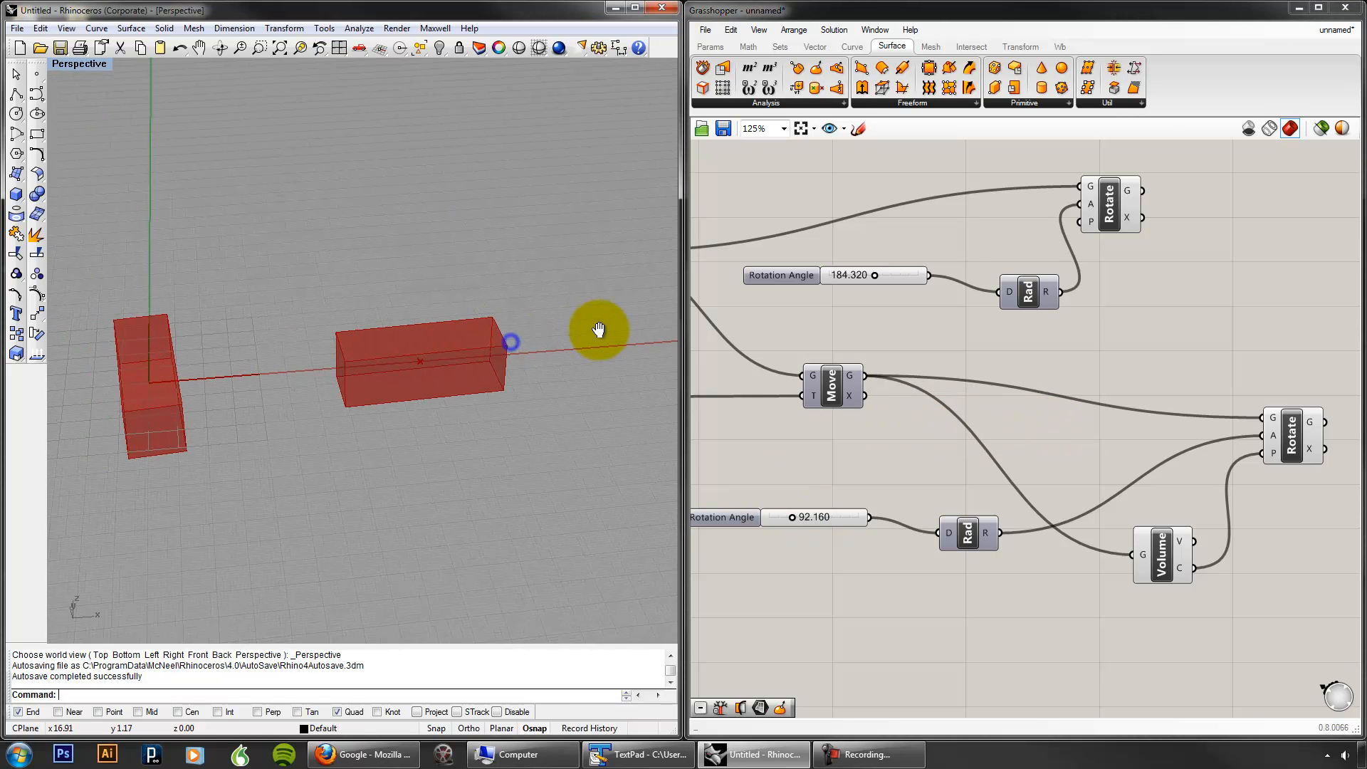
Step: Add a Division component between the Move and copied Rotate components
double_click(1118, 376)
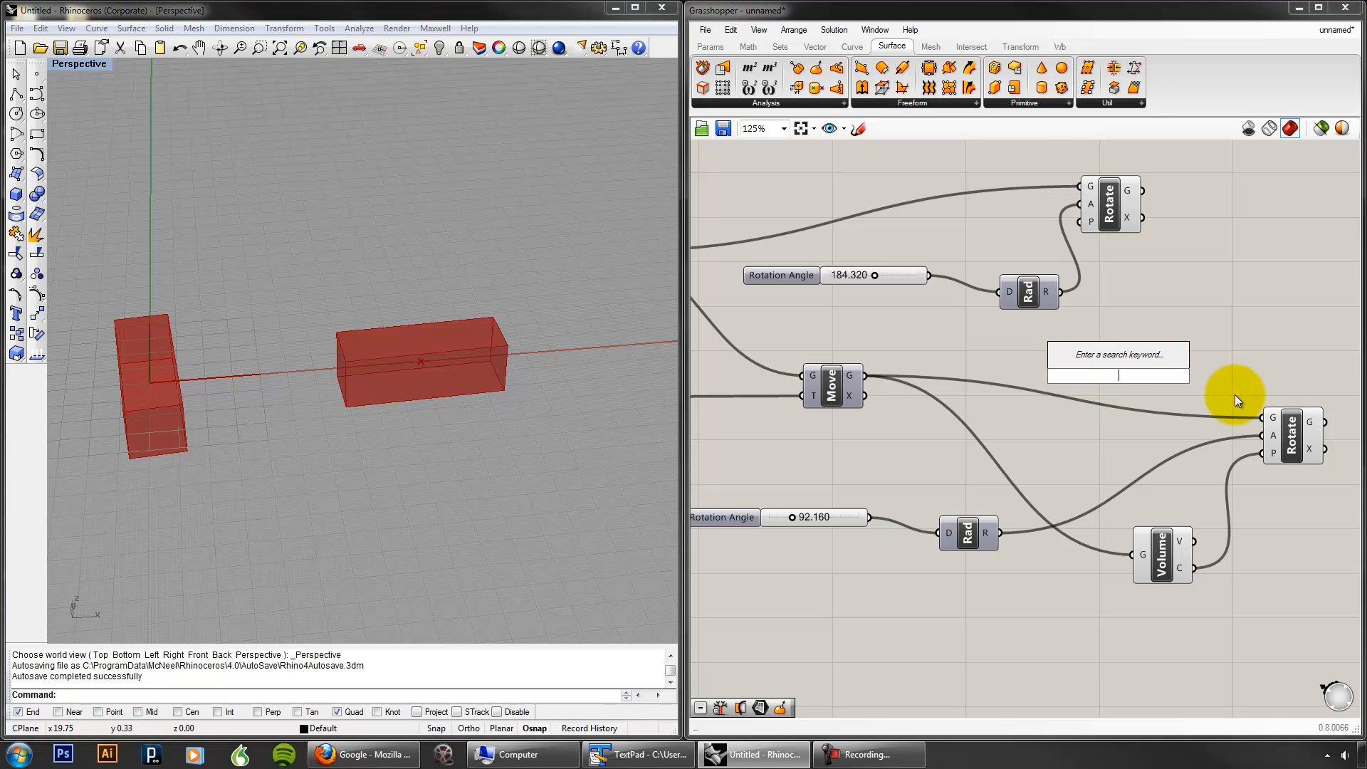
text(div)
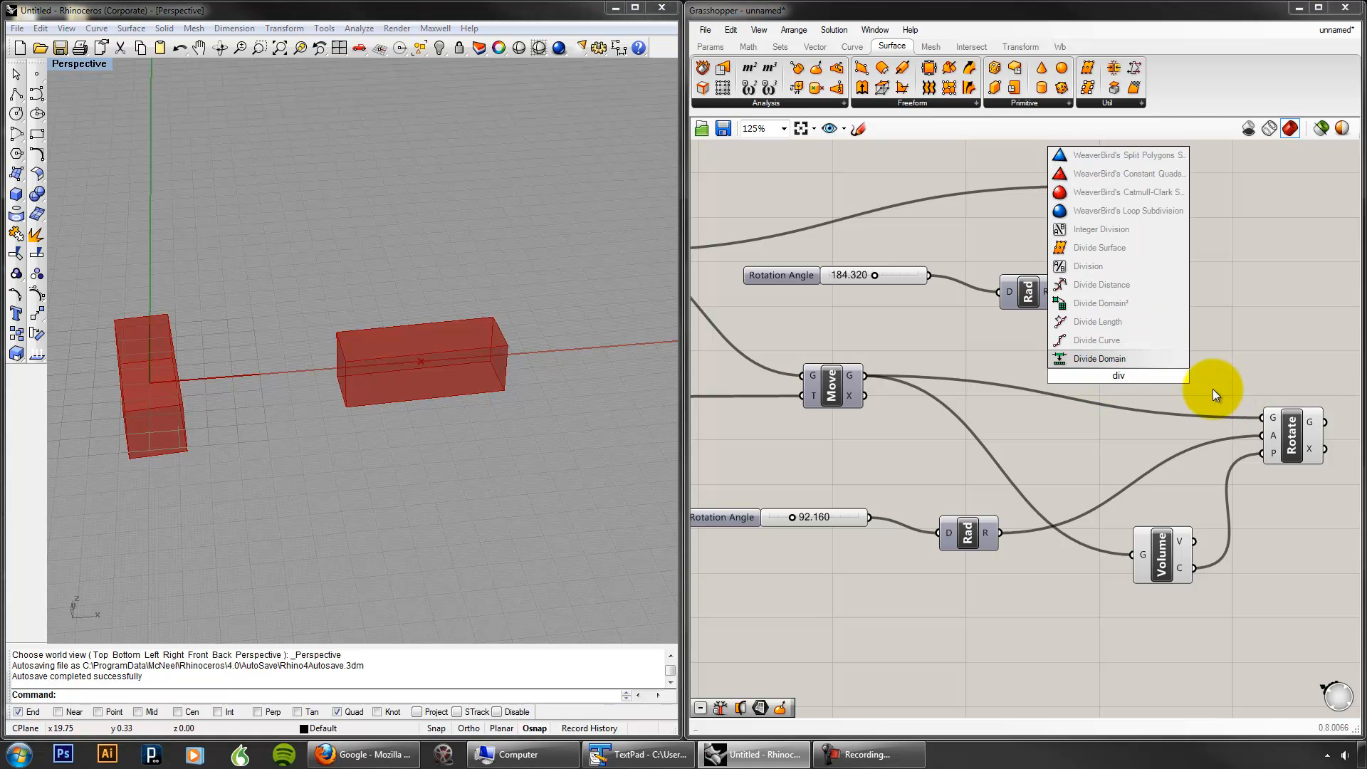
click(1131, 265)
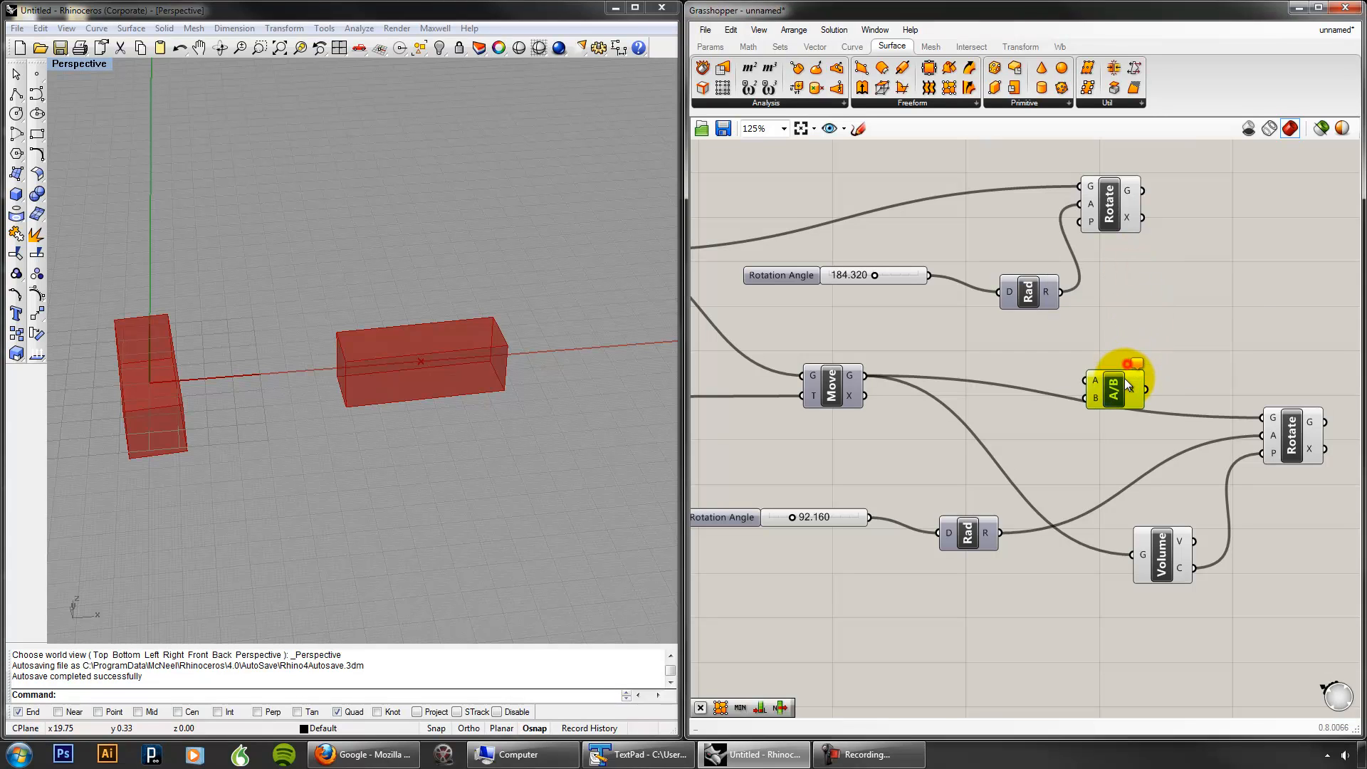
Step: Add a Number parameter beside the Division, connect it to the B input and set its value to 2.0
double_click(1059, 420)
text(num)
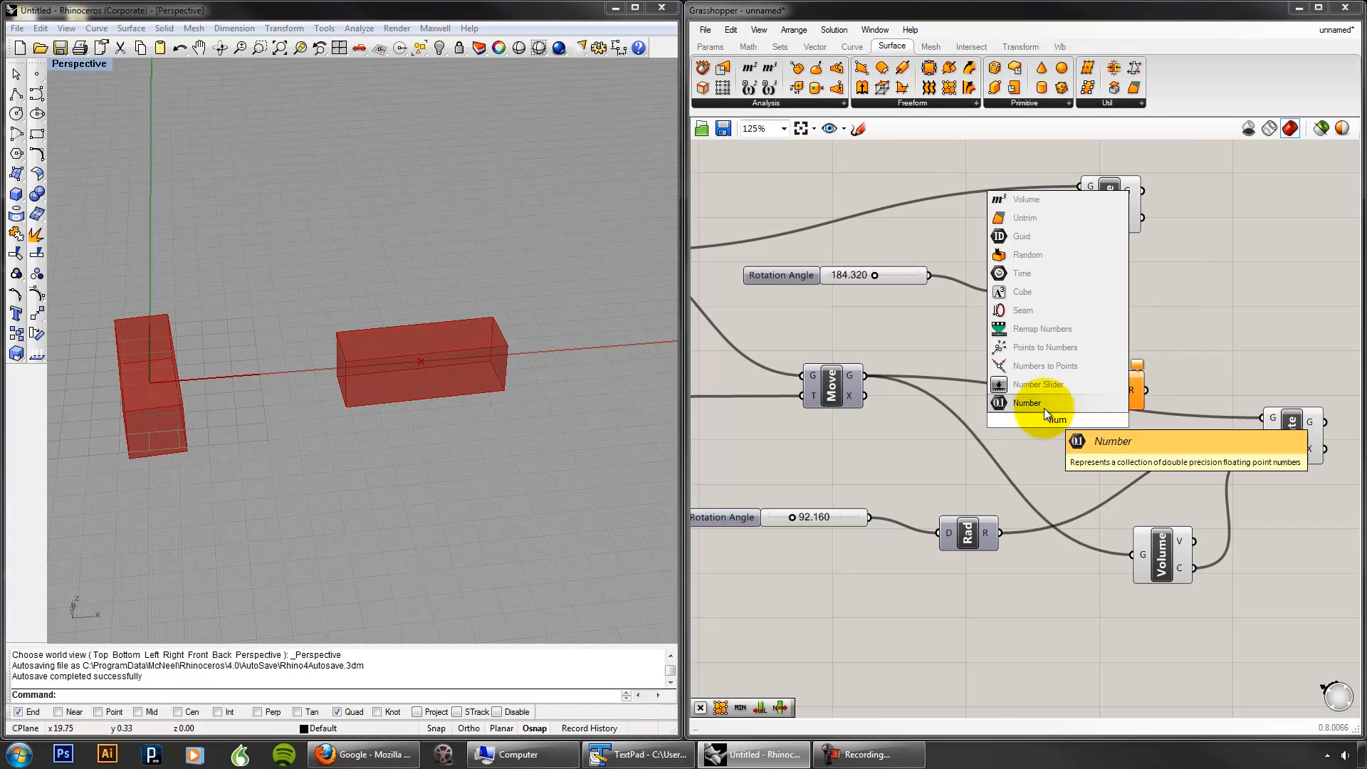
click(1039, 402)
drag(1048, 417, 1033, 441)
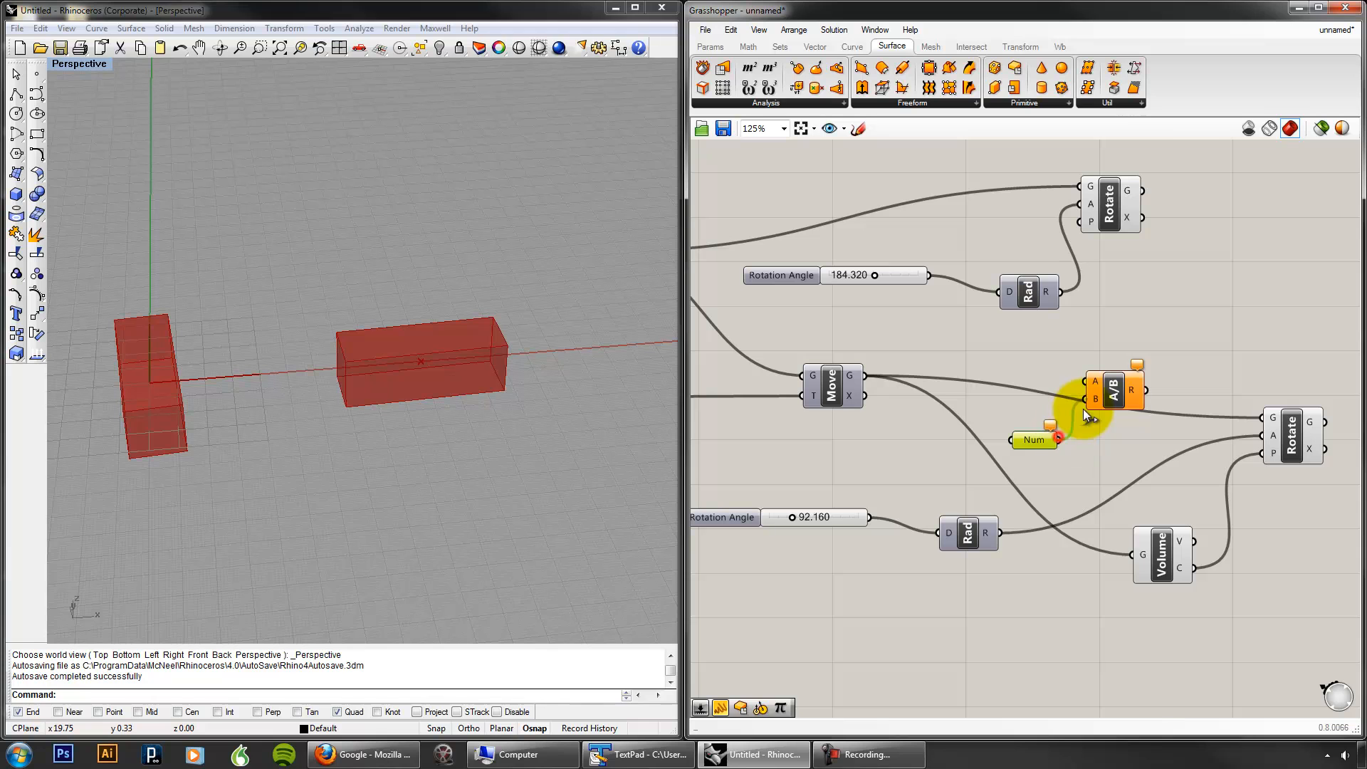
right_click(1045, 440)
text(2)
mouse_move(1121, 585)
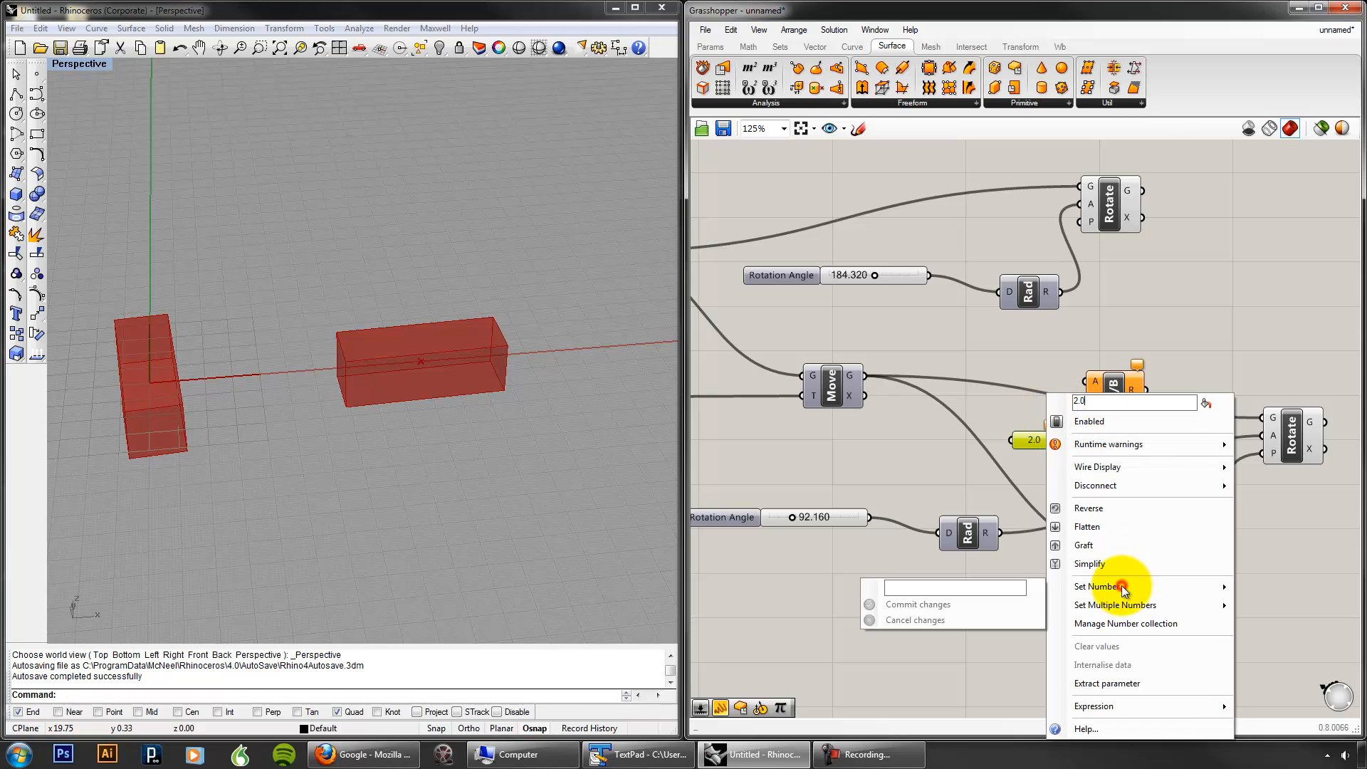
click(959, 605)
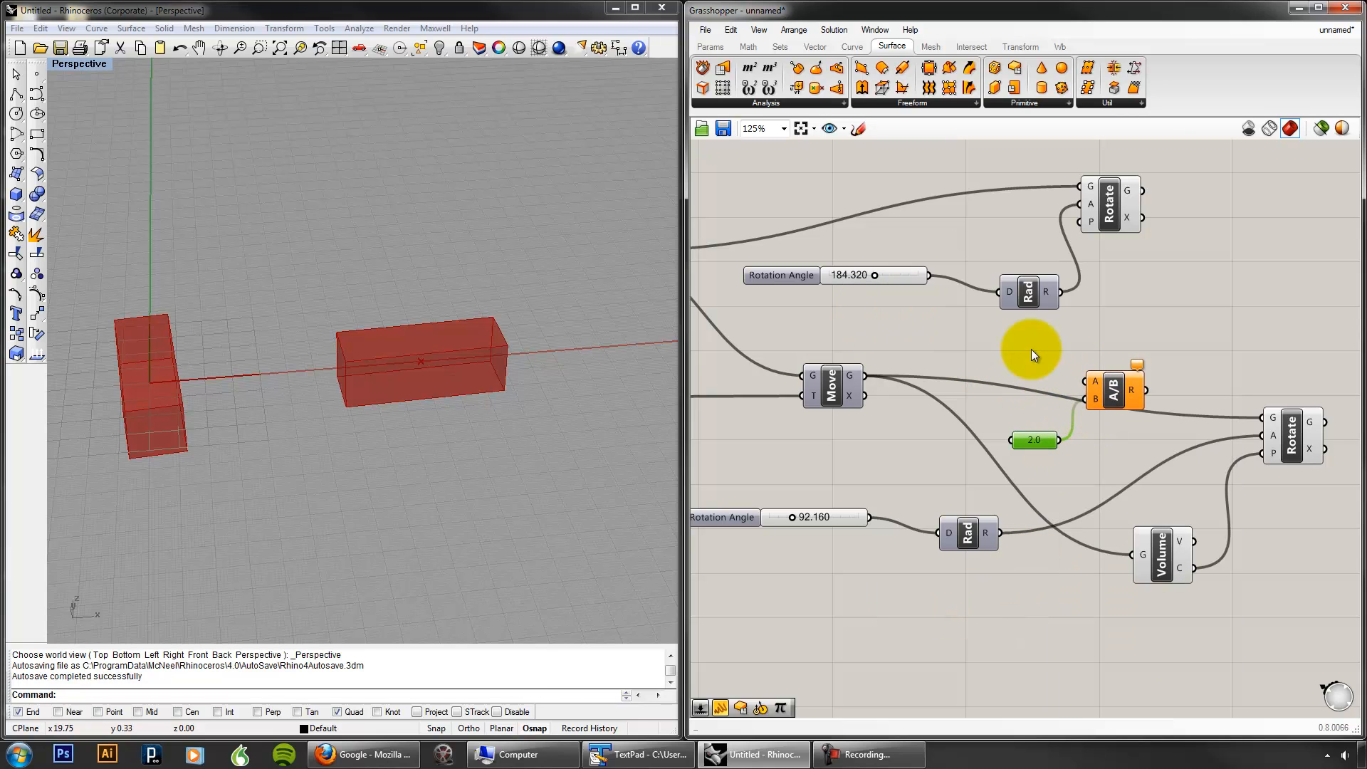
Step: Feed the original Rotation Angle slider through the Division's A input into the copied Rad component and delete the copied slider
drag(930, 274, 940, 528)
click(840, 515)
key(Delete)
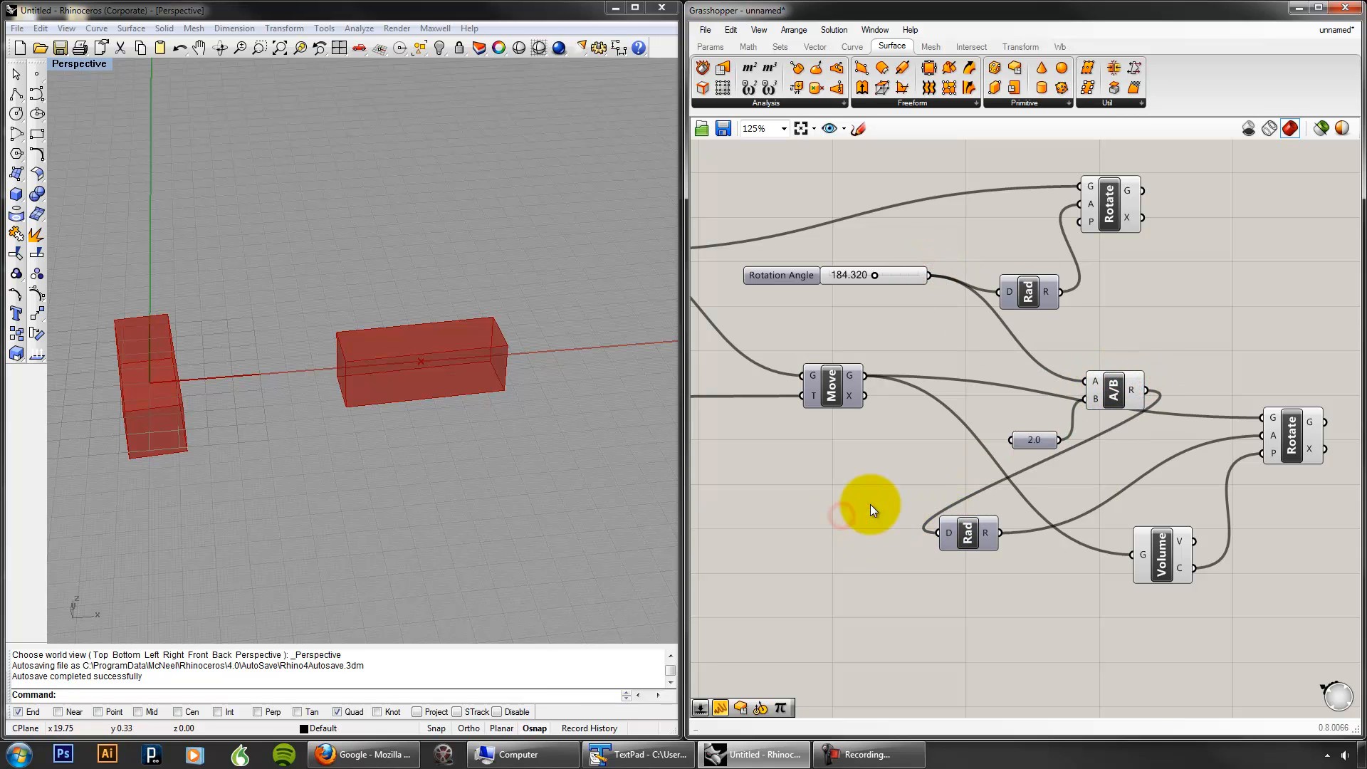
Step: Space the copied Rotate, Volume and Rad components farther from the Division, and test the rotations by raising the Rotation Angle to 360.000
scroll(1133, 492, down, 1)
drag(1281, 595, 1333, 486)
right_drag(1287, 483, 1064, 404)
drag(1125, 402, 1289, 382)
drag(779, 442, 1059, 391)
click(1025, 421)
right_drag(870, 398, 1041, 543)
right_drag(848, 430, 818, 380)
scroll(818, 380, down, 1)
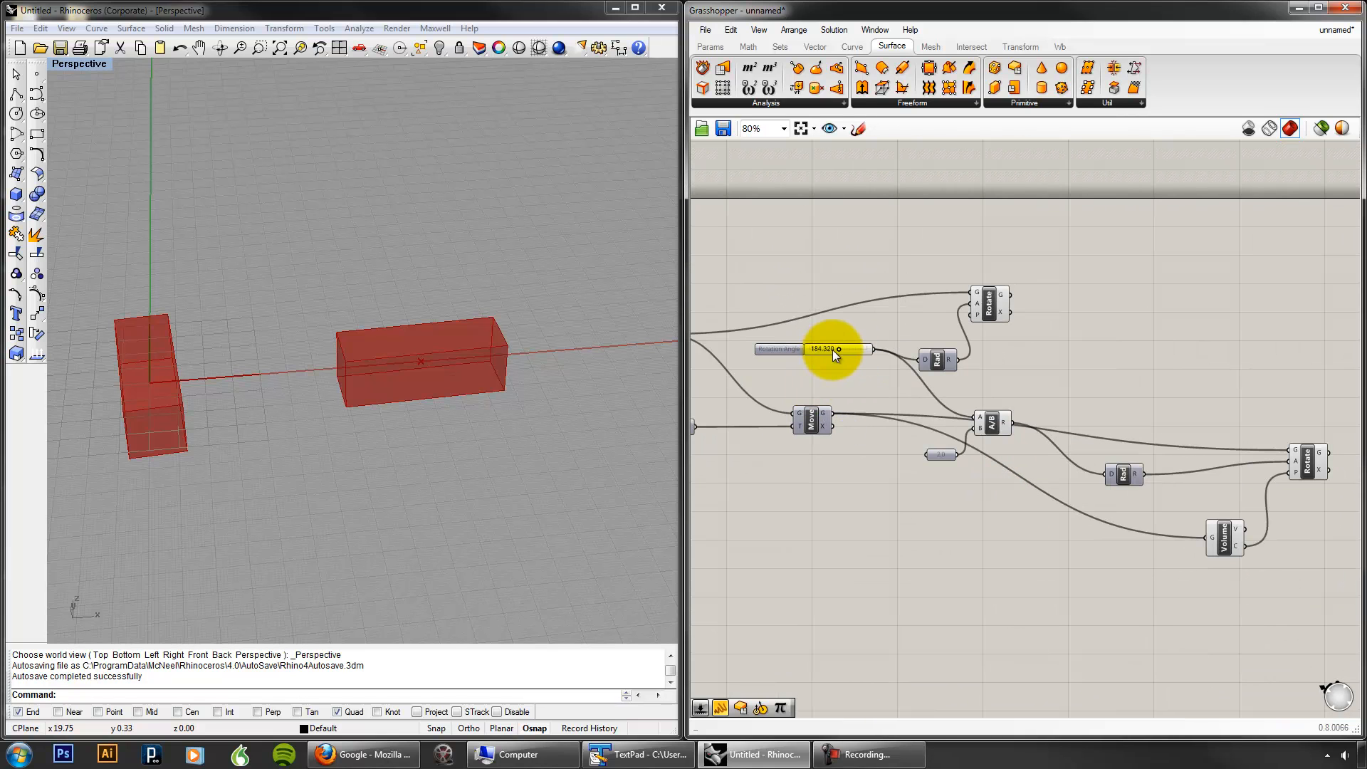
drag(839, 349, 881, 362)
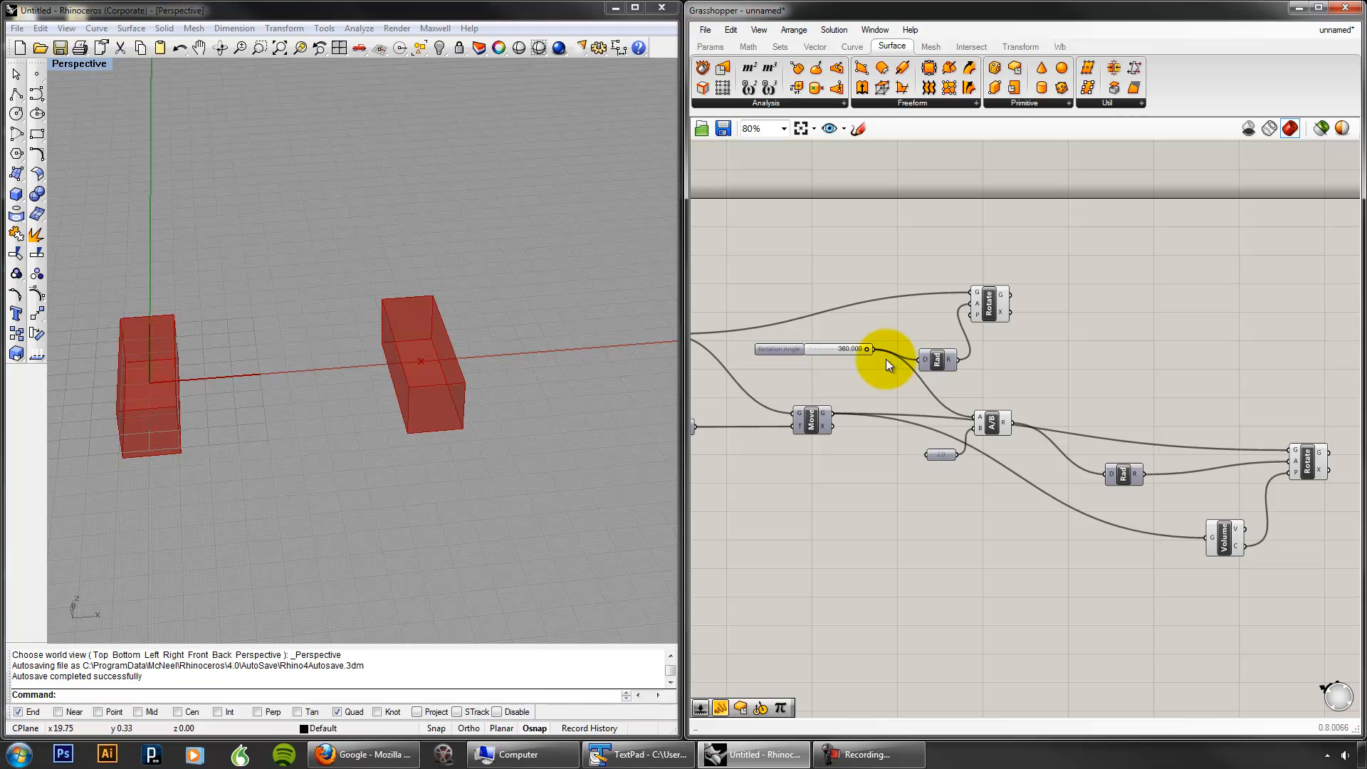
Step: Move the Division component and its Number parameter below the Move component to untangle the wires
drag(988, 429, 1048, 459)
drag(943, 455, 925, 490)
drag(1045, 459, 1028, 526)
Step: Add a Panel below the Division, connect the Division's result to it and test the Rotation Angle slider up to 360.000
double_click(1095, 605)
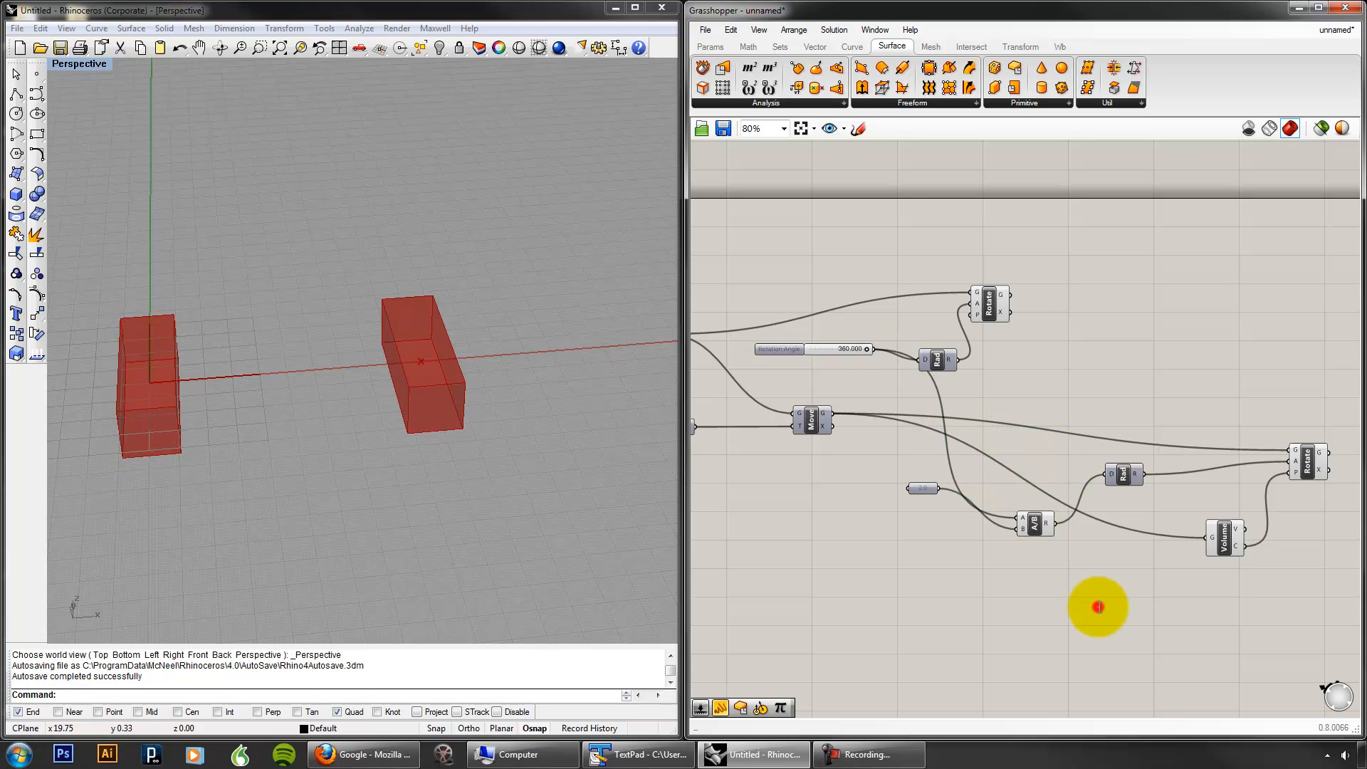
text(pan)
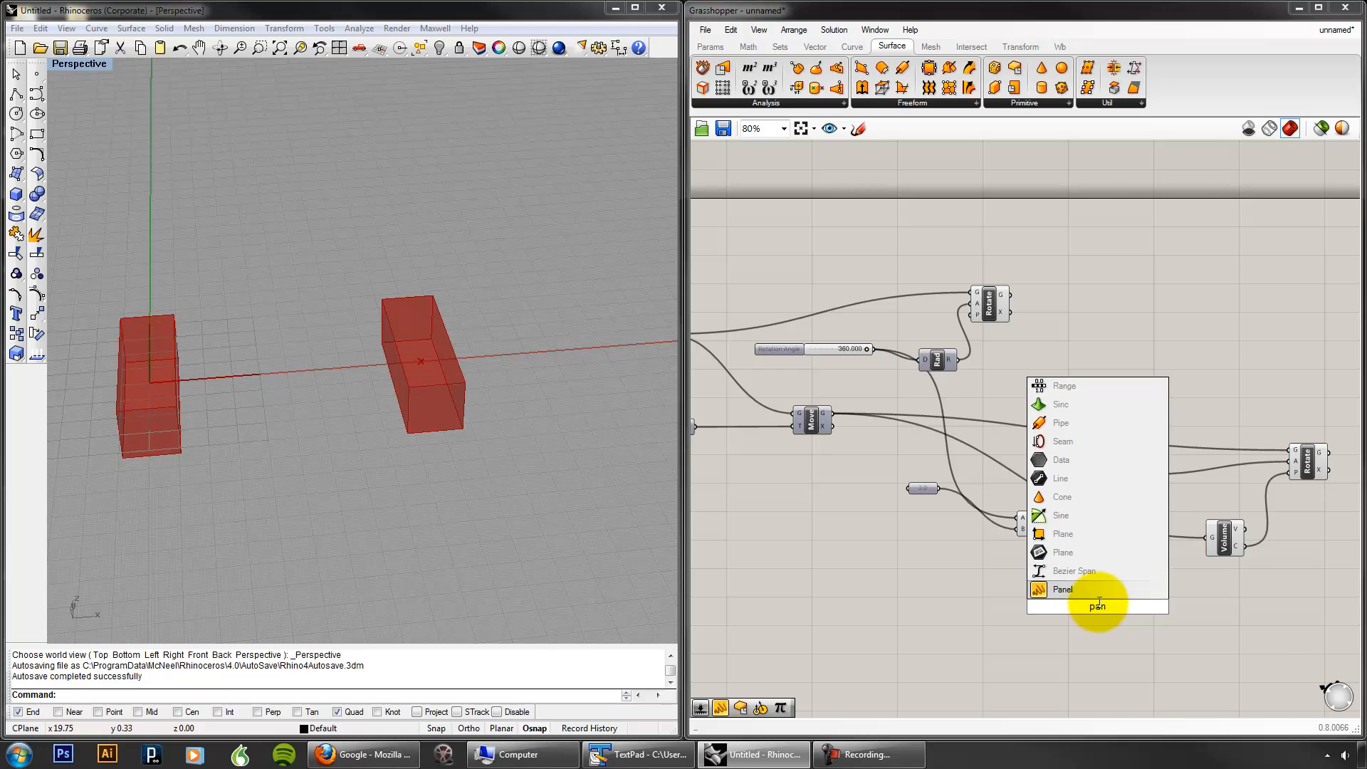
key(Return)
drag(1056, 523, 1101, 604)
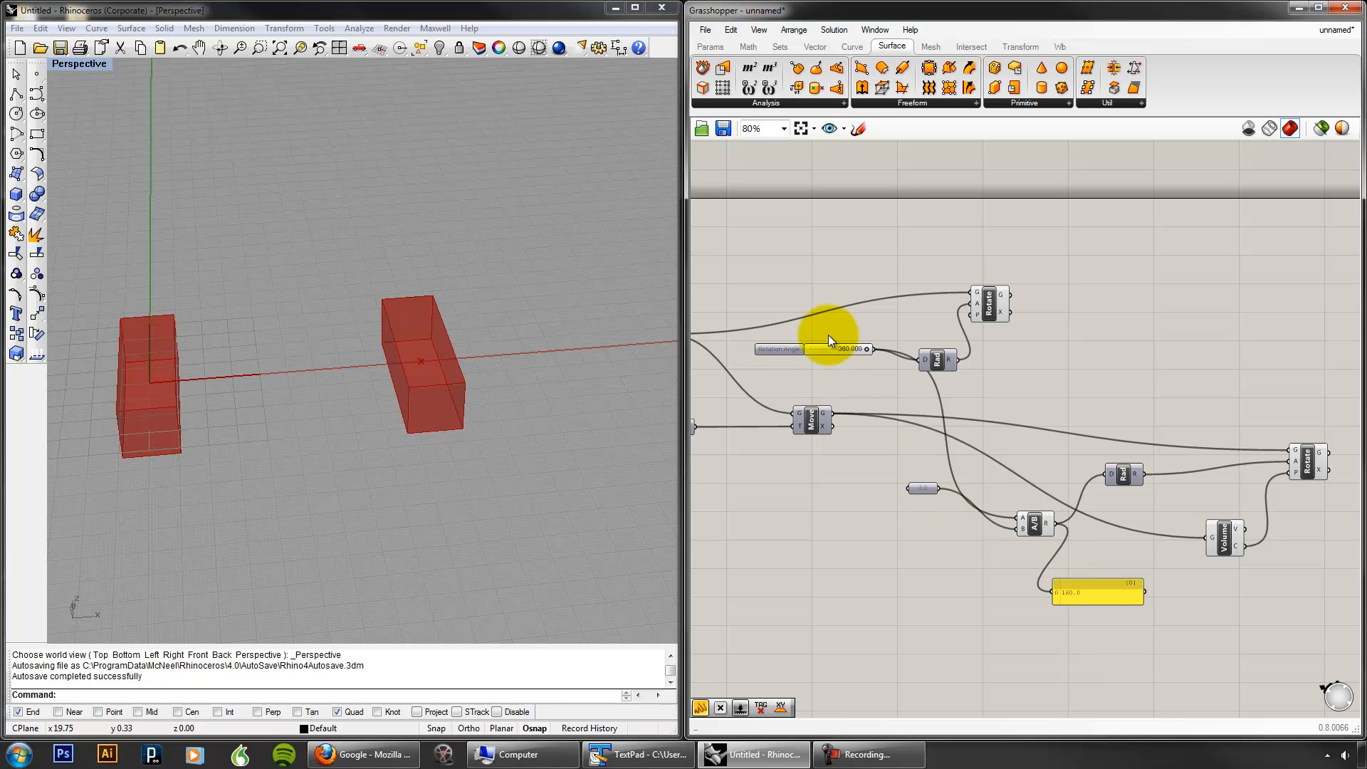
drag(868, 349, 909, 352)
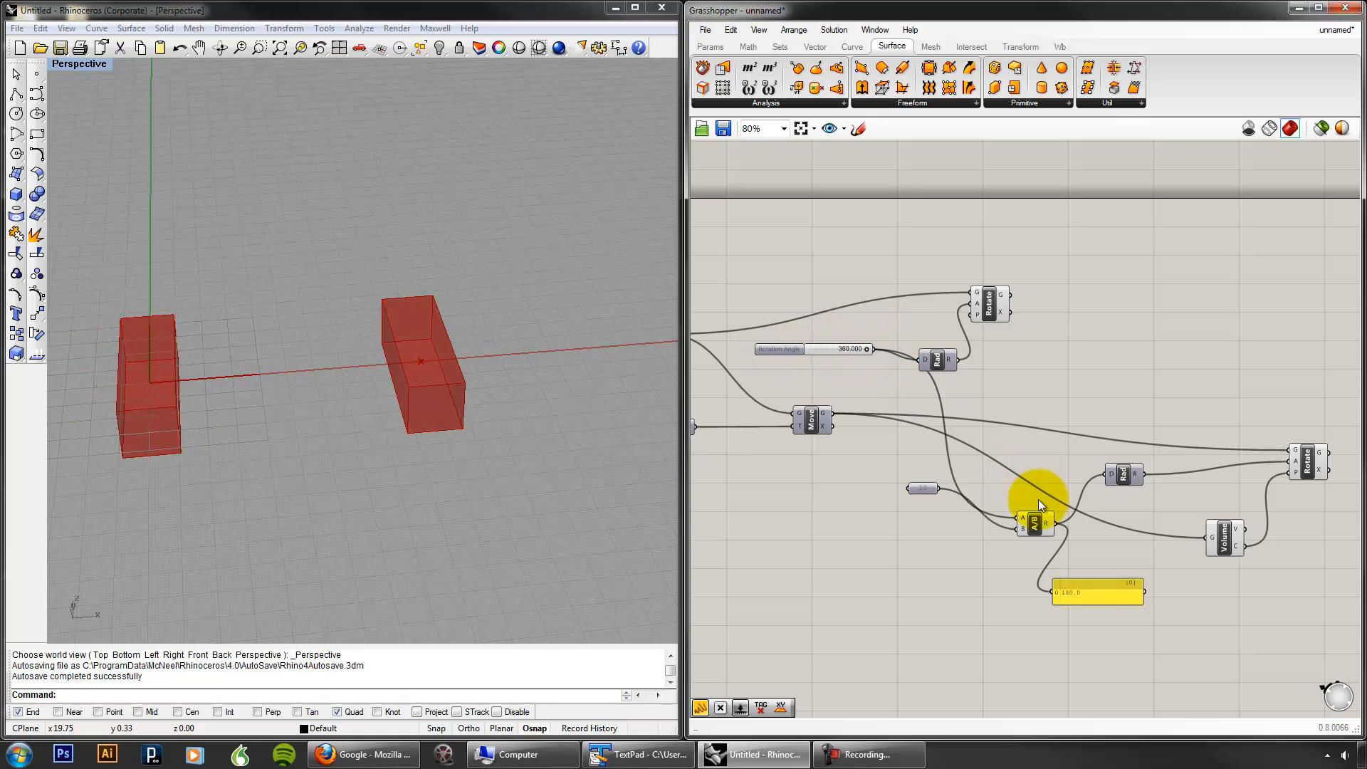
Step: Move the Number parameter below the Division, set its value to 4 and test the Rotation Angle slider up to 360.000
drag(924, 490, 959, 568)
right_click(958, 569)
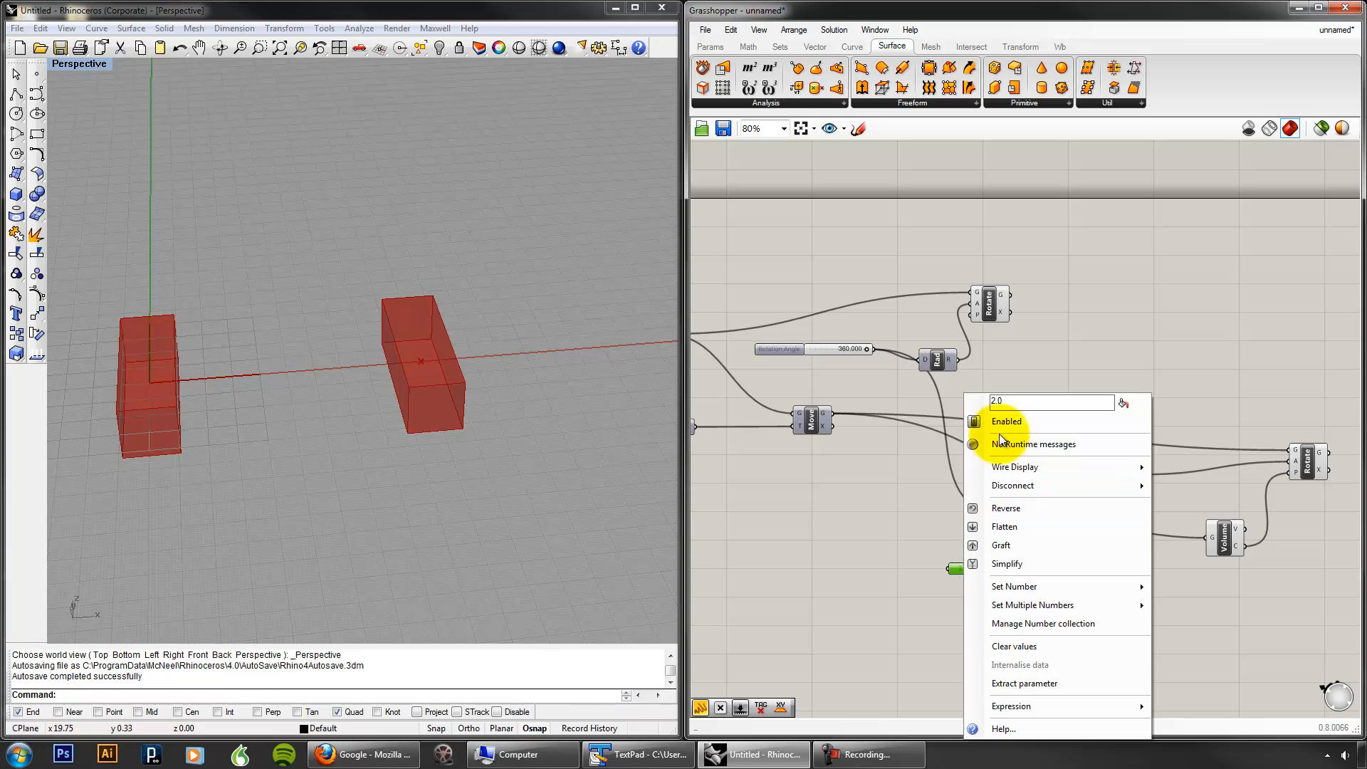
text(4)
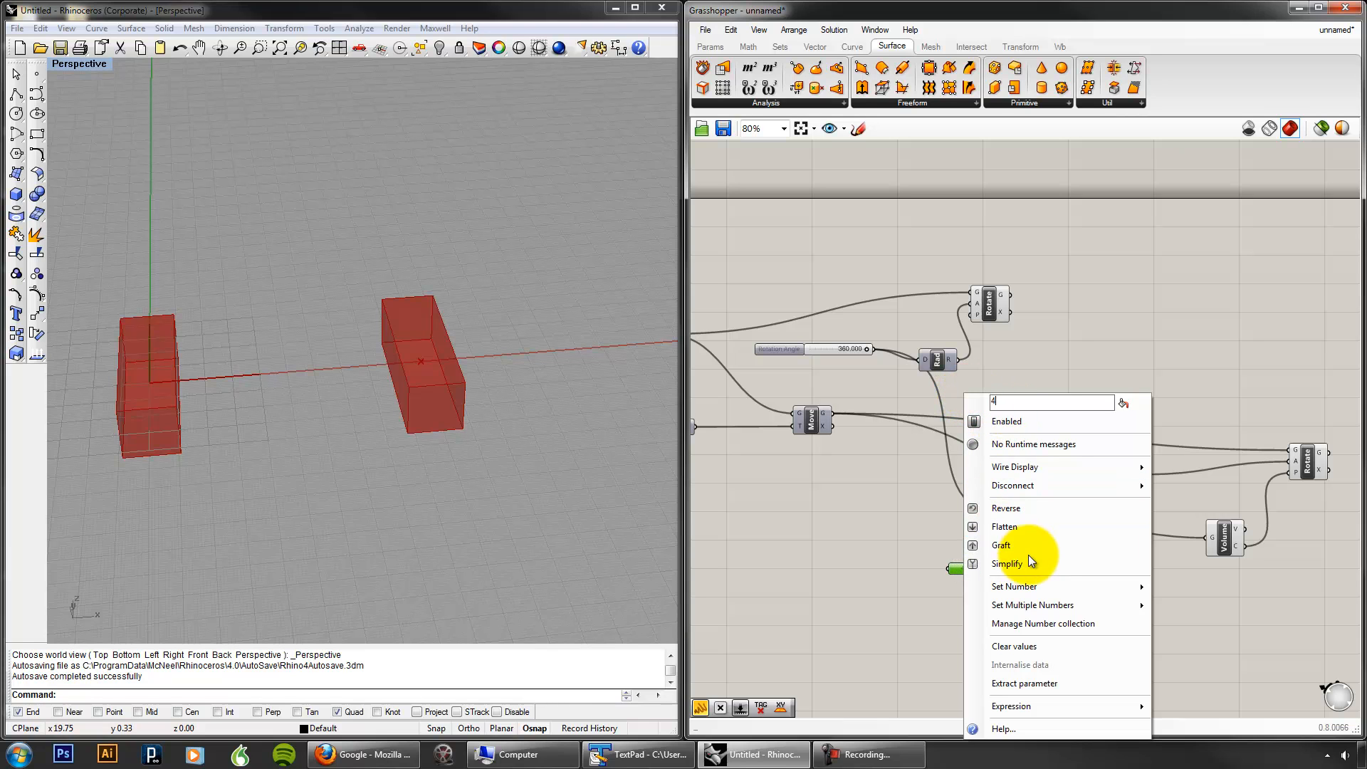
mouse_move(1036, 588)
text(4)
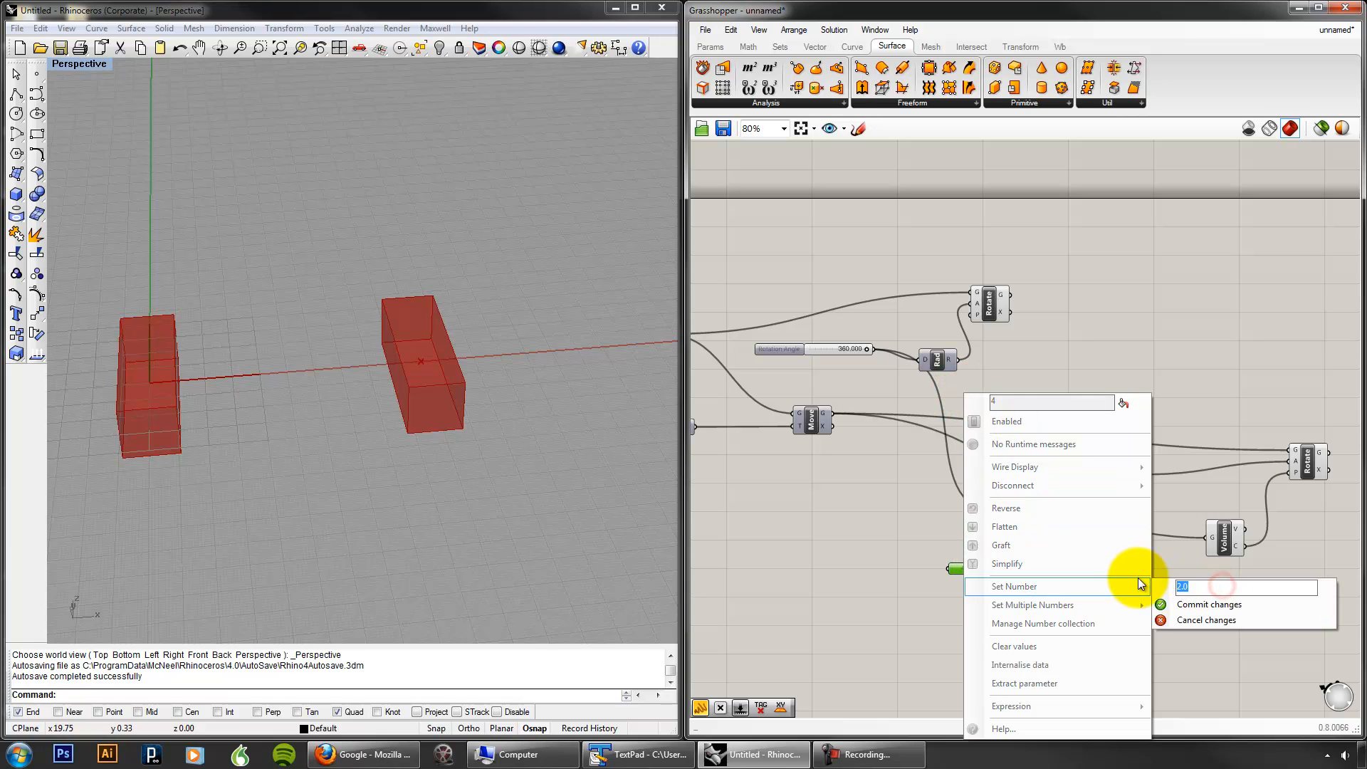
click(1178, 604)
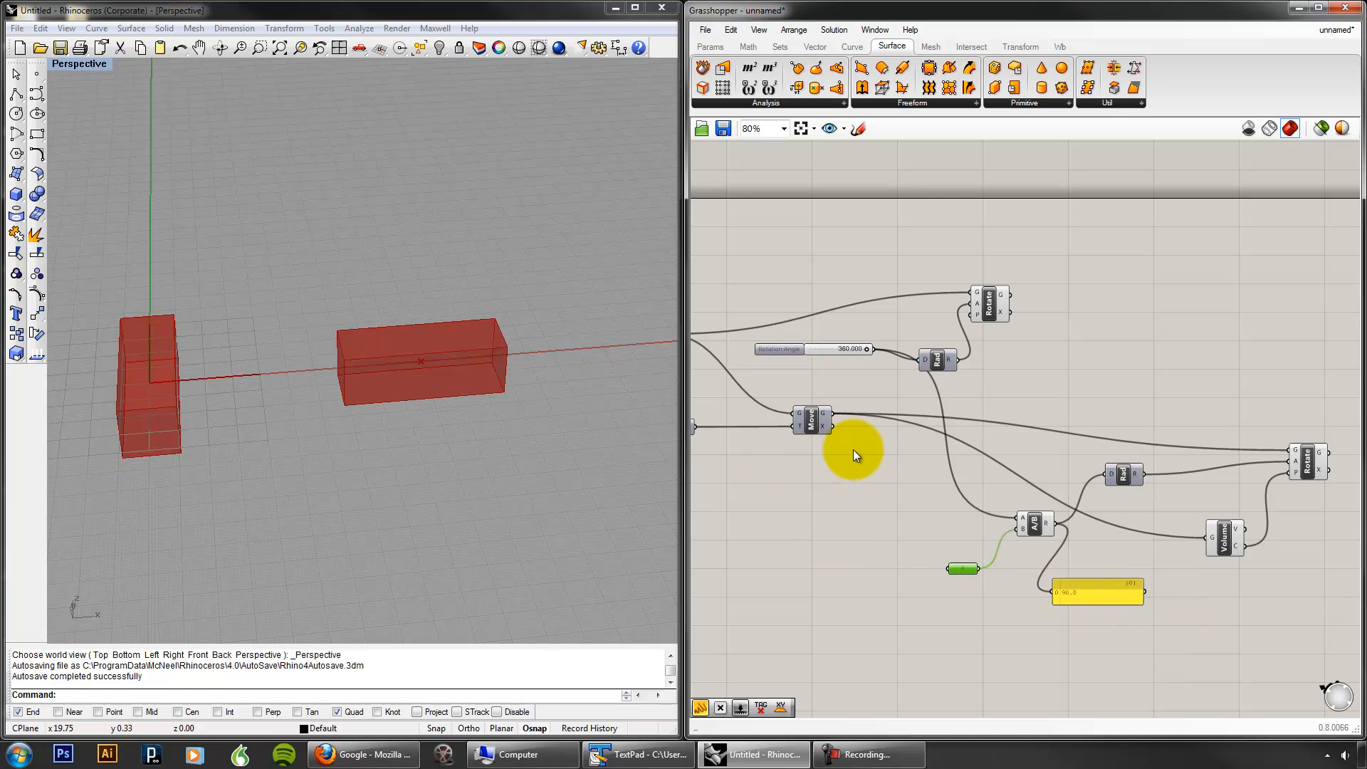
mouse_move(866, 347)
mouse_down()
mouse_move(791, 336)
mouse_move(885, 344)
mouse_up()
shift+right_drag(410, 473, 472, 452)
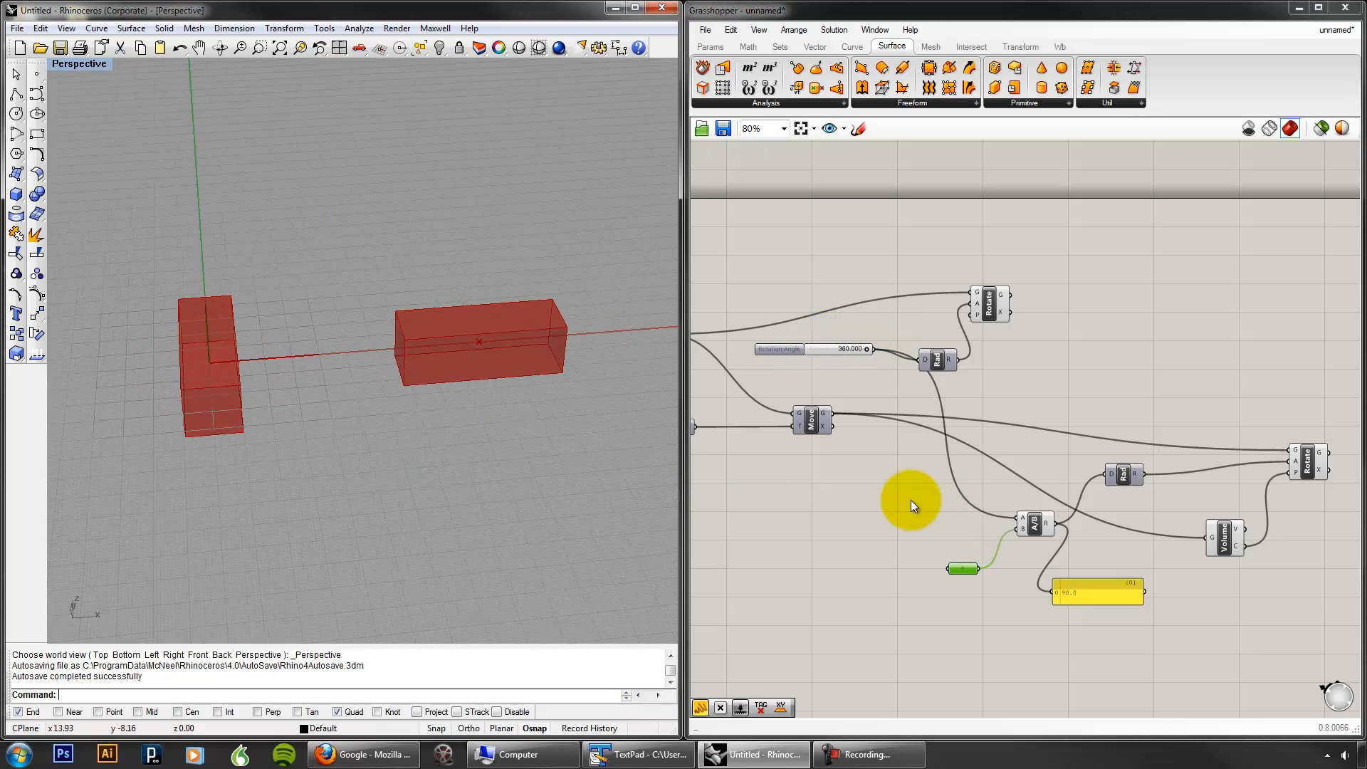
Step: Move the original Rad component up, add a Negative component below it and connect the Rotation Angle slider to its x input
drag(940, 360, 935, 335)
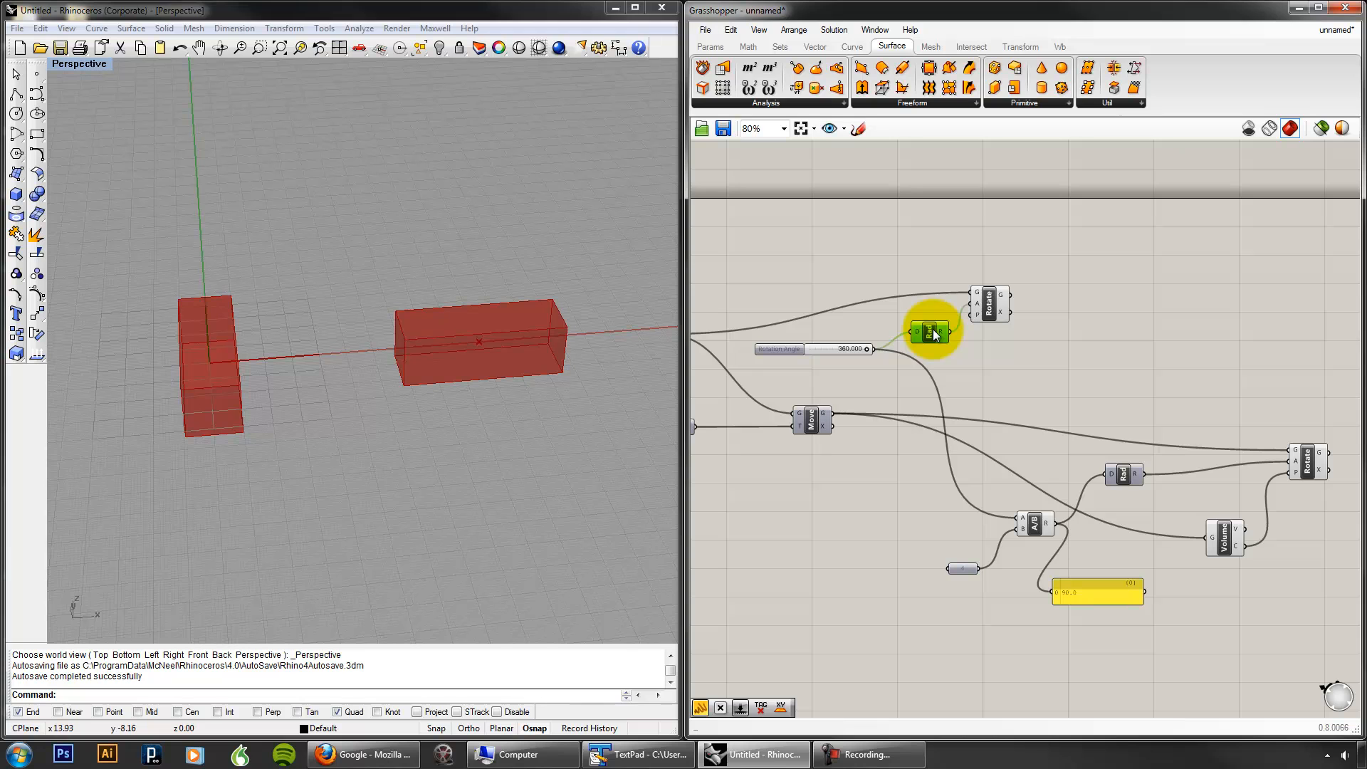
double_click(1008, 392)
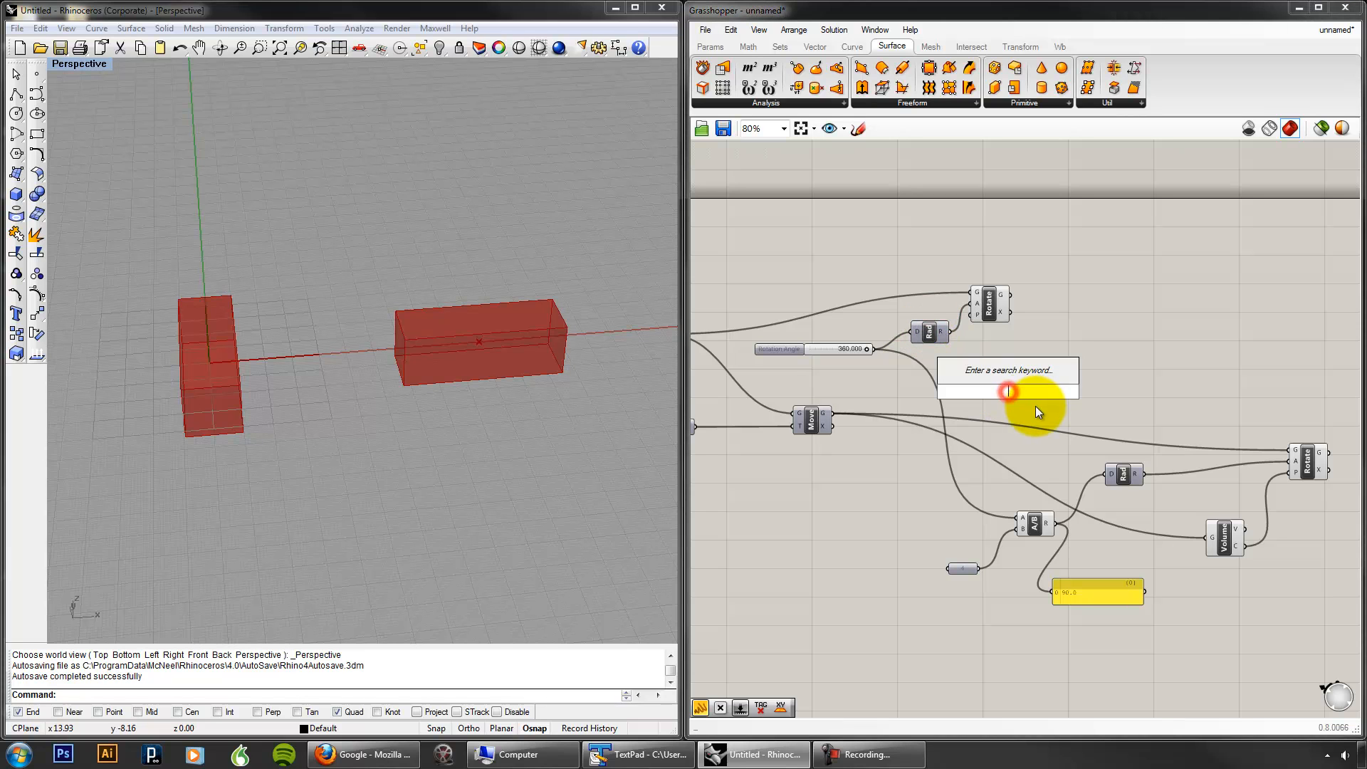
text(neg)
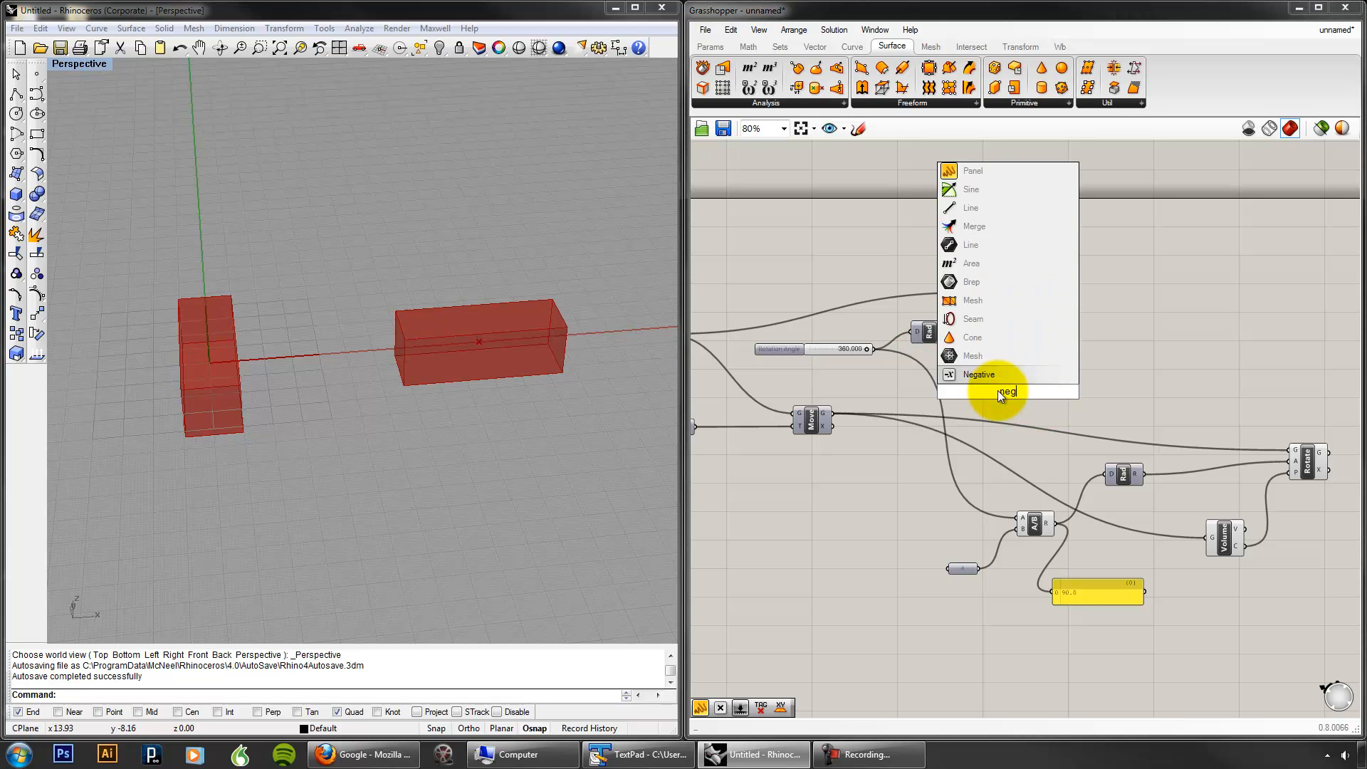
click(981, 376)
drag(877, 348, 995, 392)
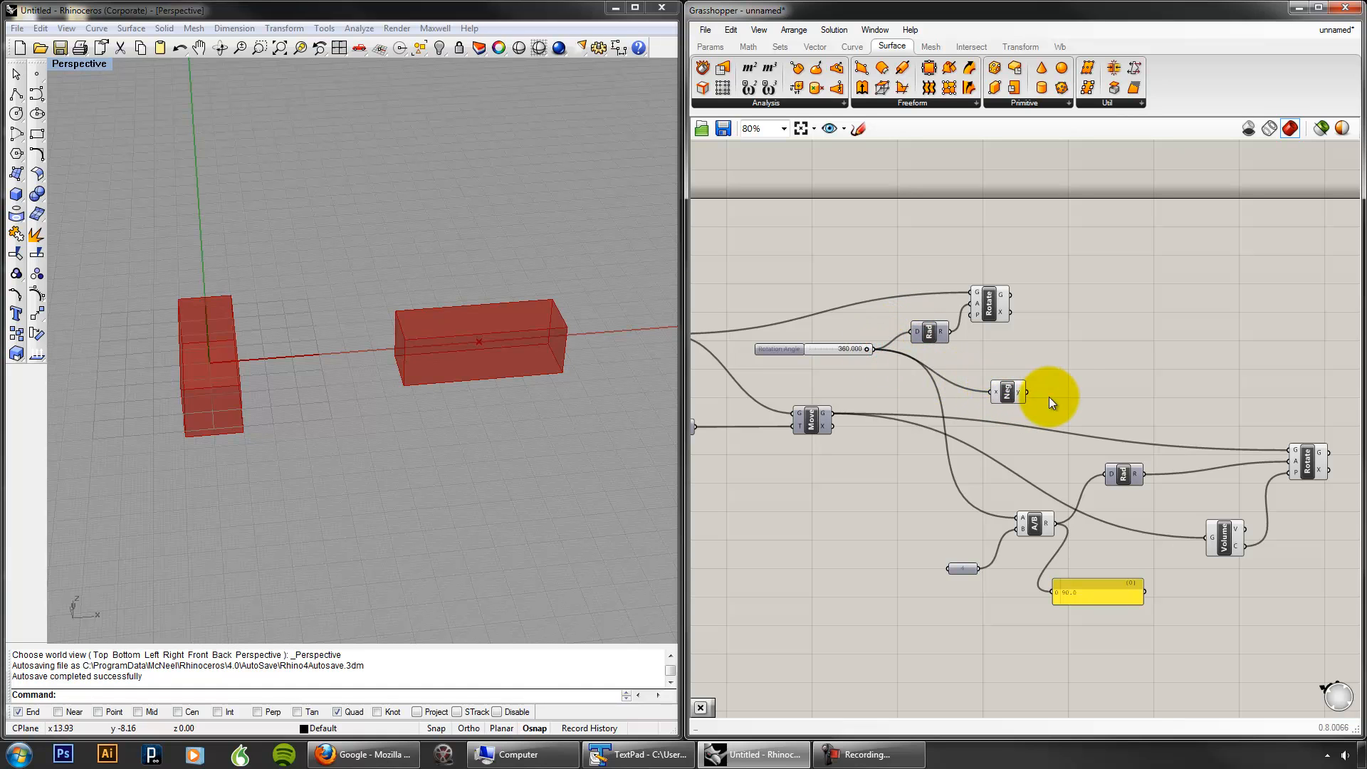
Step: Delete the Division component and its Number parameter
click(1038, 524)
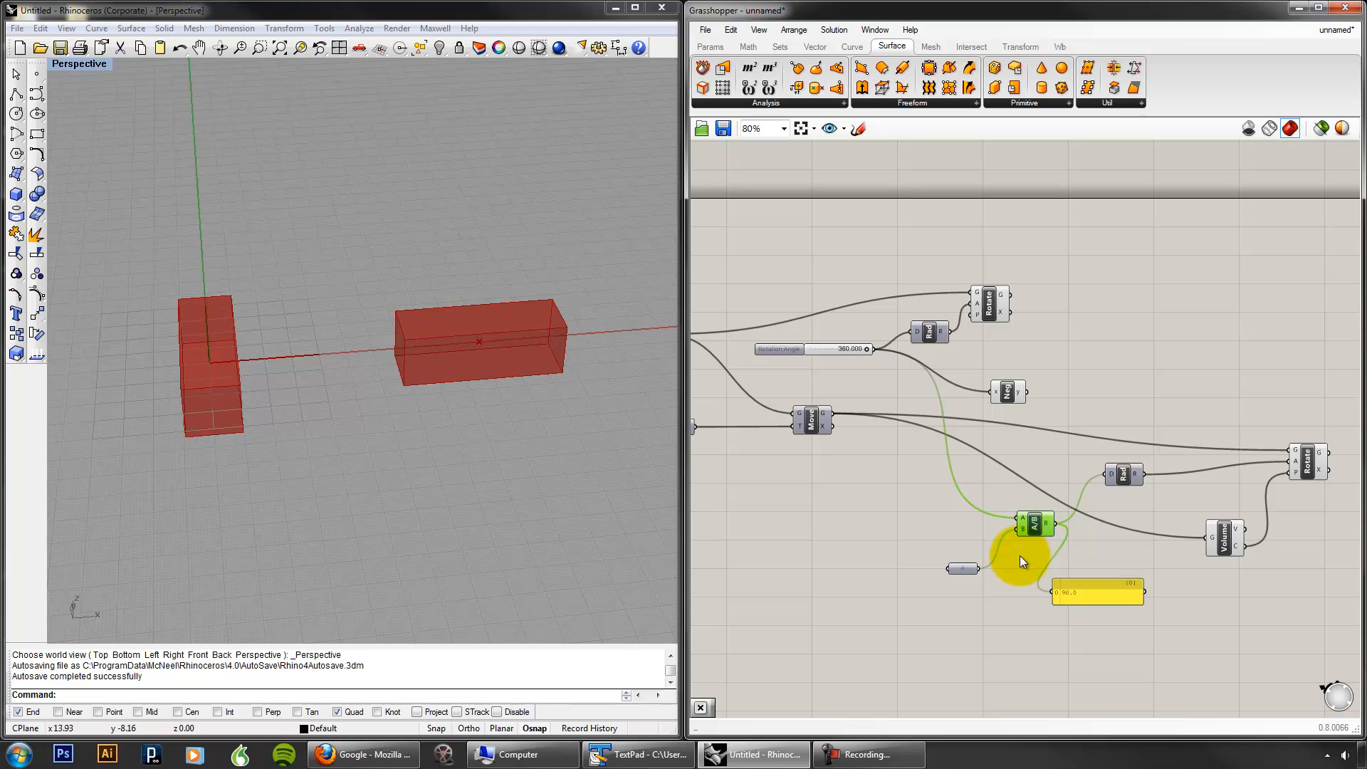
key(Delete)
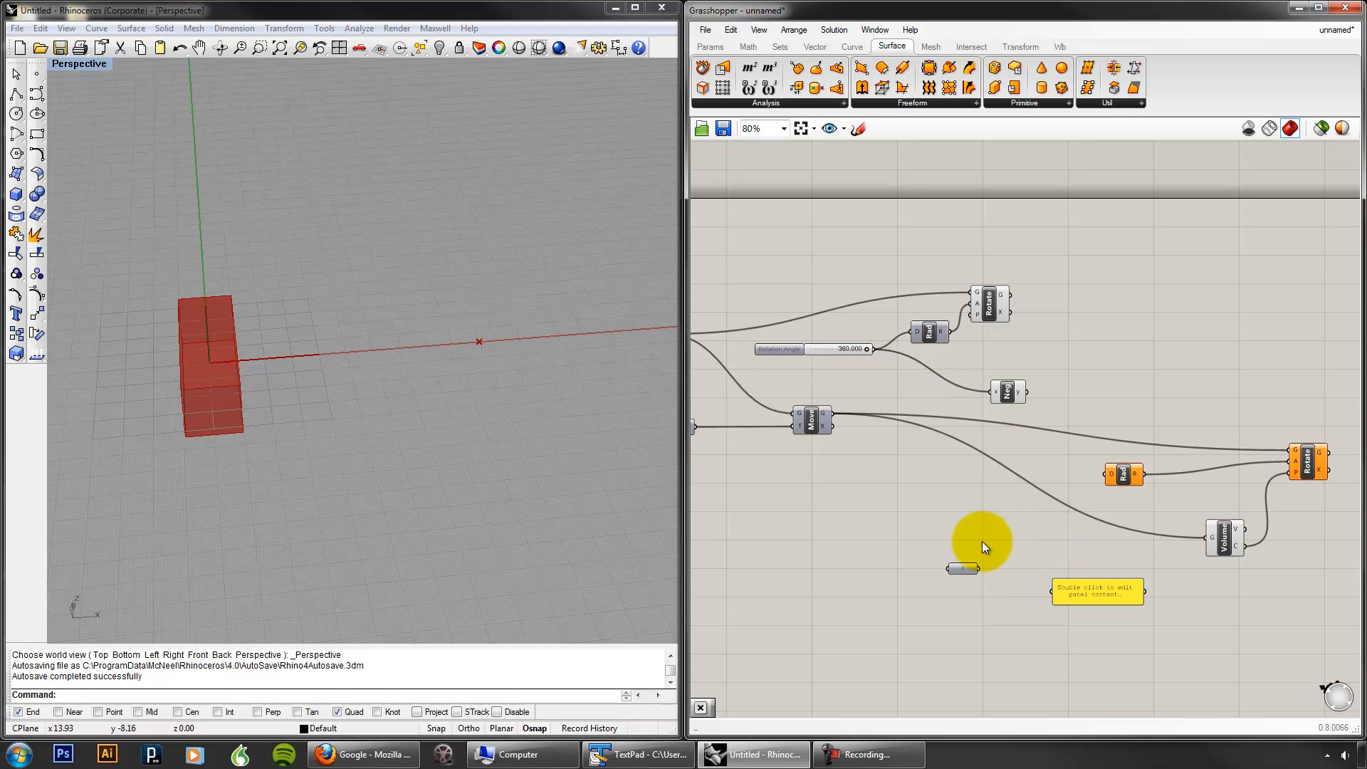
click(966, 567)
Step: Connect the Negative's output to the Panel and the copied Rad's D input, and test the Rotation Angle slider up to 360.000
drag(1026, 391, 1049, 584)
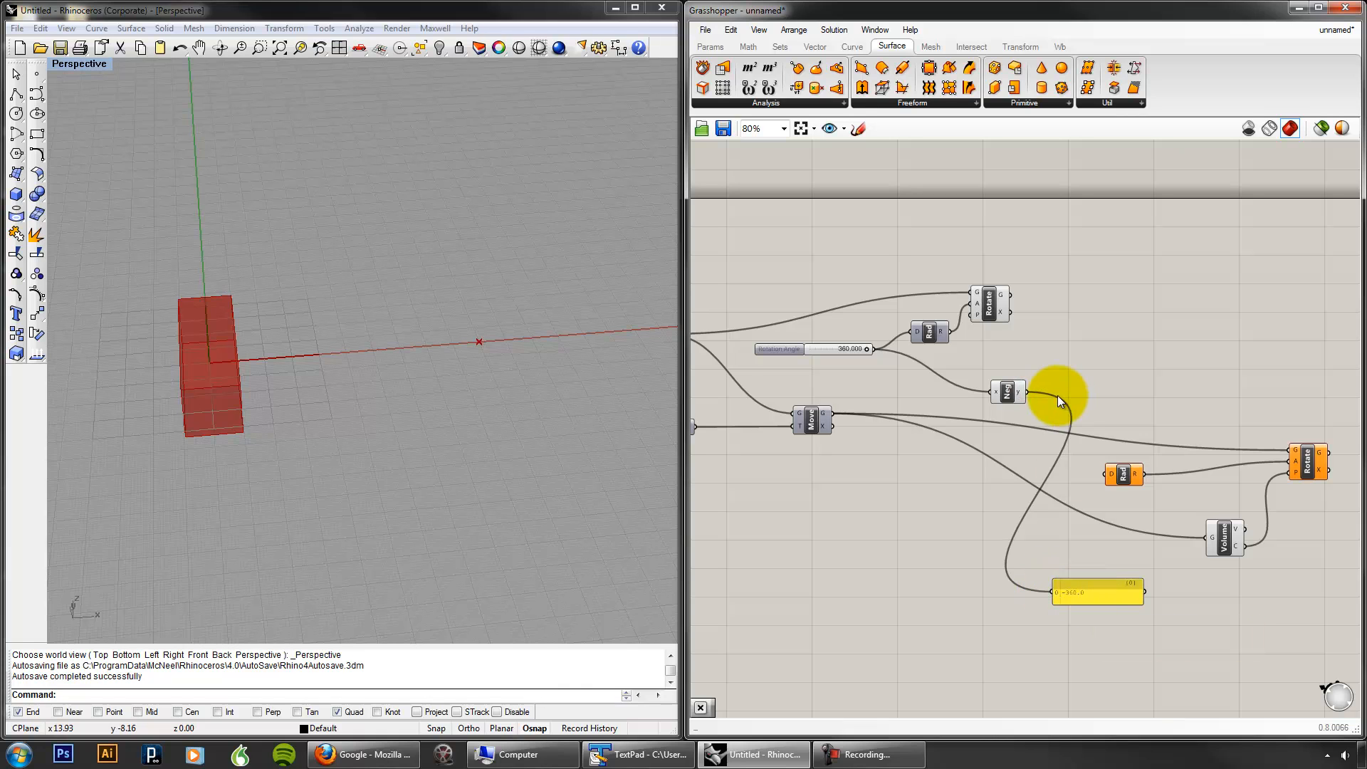
drag(1028, 396, 1108, 473)
mouse_move(865, 347)
mouse_down()
mouse_move(784, 357)
mouse_move(887, 345)
mouse_move(802, 352)
mouse_move(874, 346)
mouse_up()
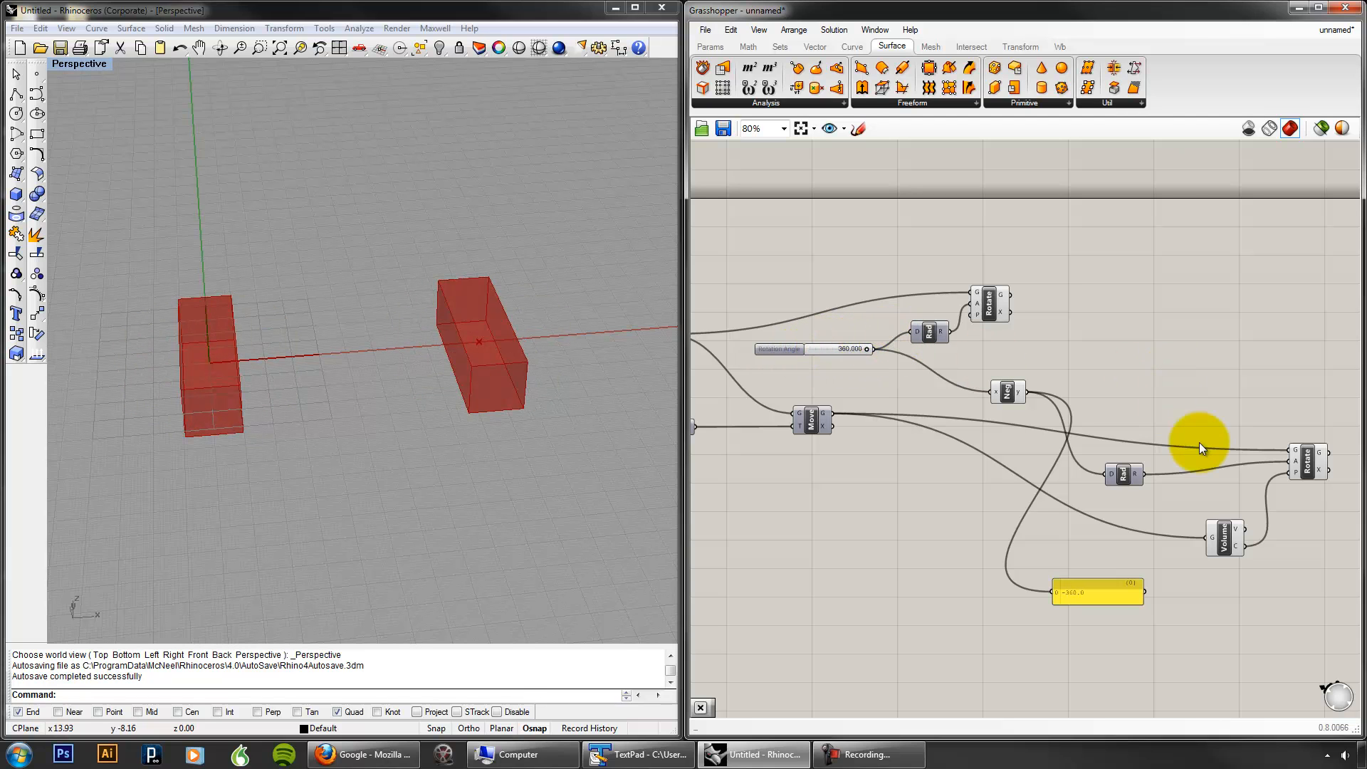
Step: Examine the copied Rotate's plane and angle inputs and the Volume and Rad components feeding them
scroll(1183, 450, up, 4)
right_drag(1107, 489, 1078, 513)
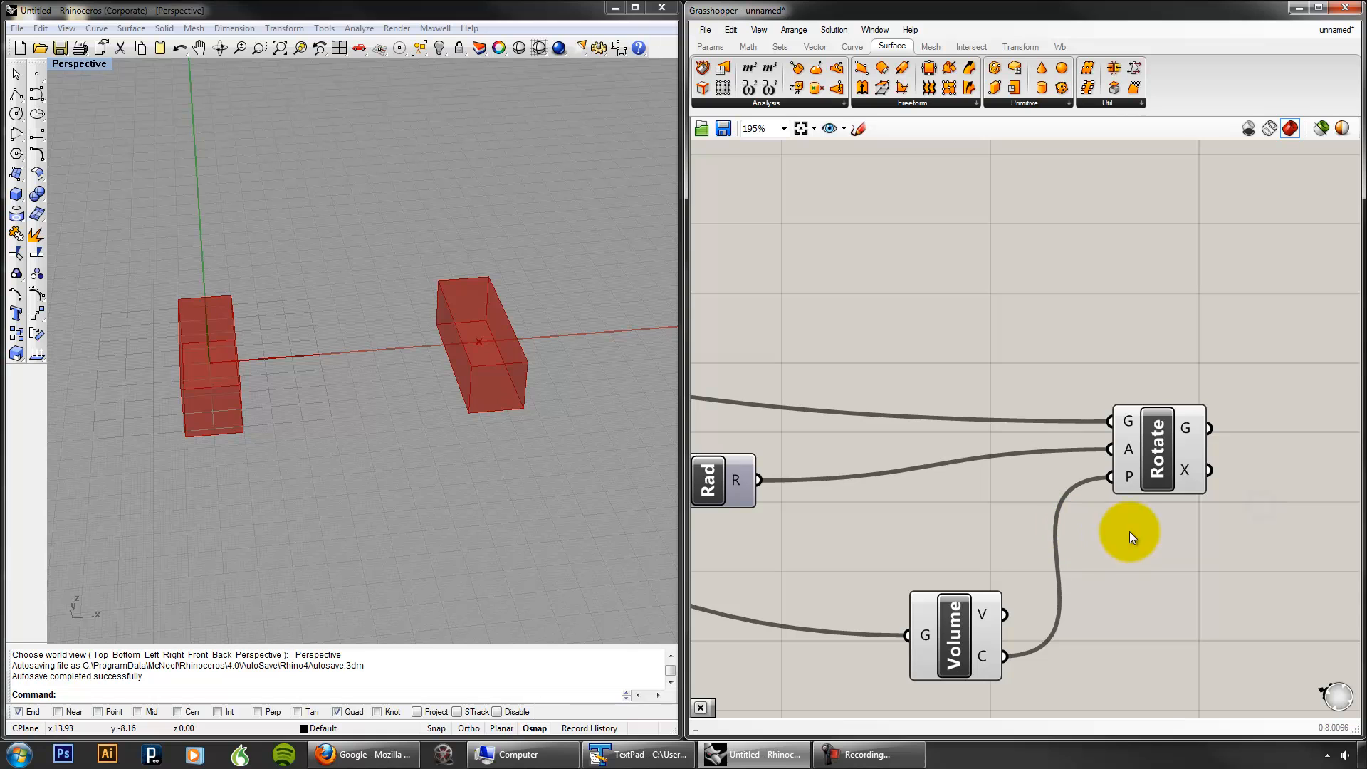
mouse_move(1131, 476)
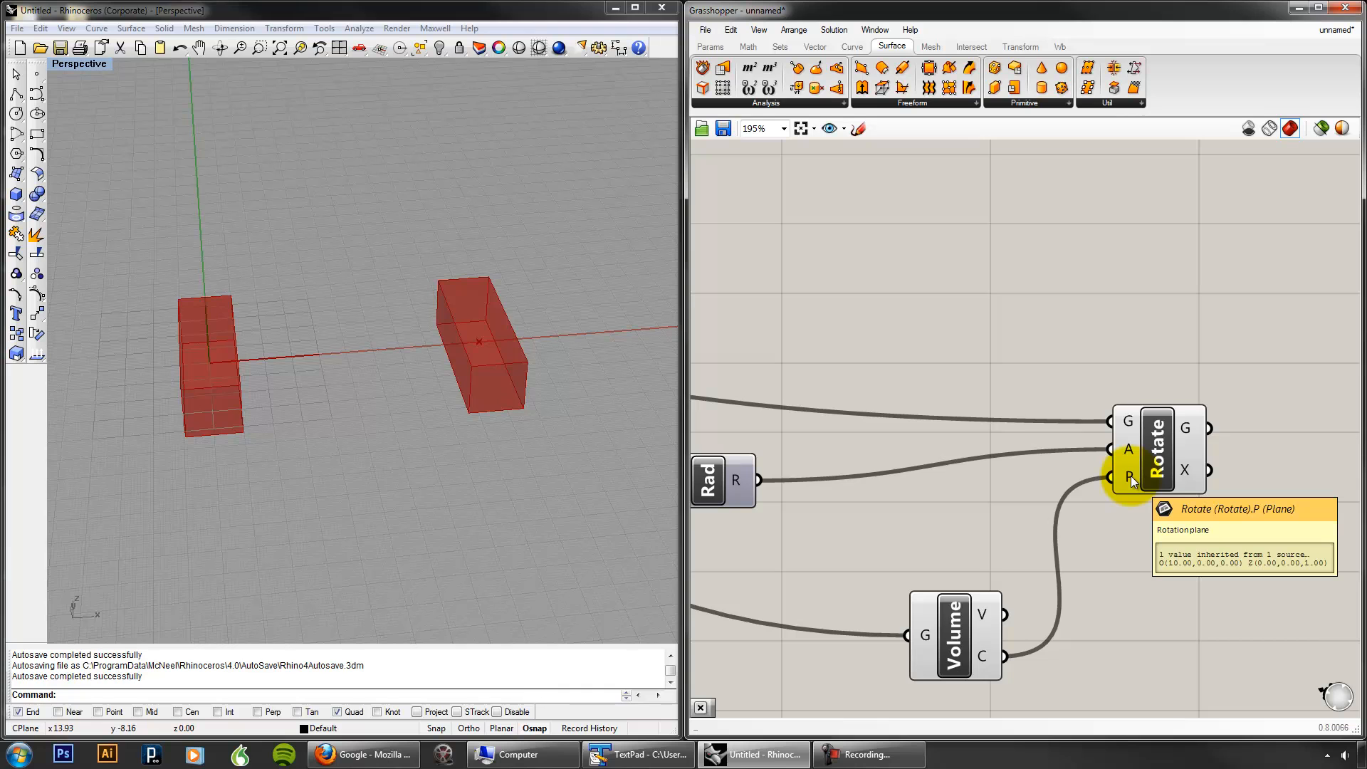
right_drag(985, 490, 1079, 472)
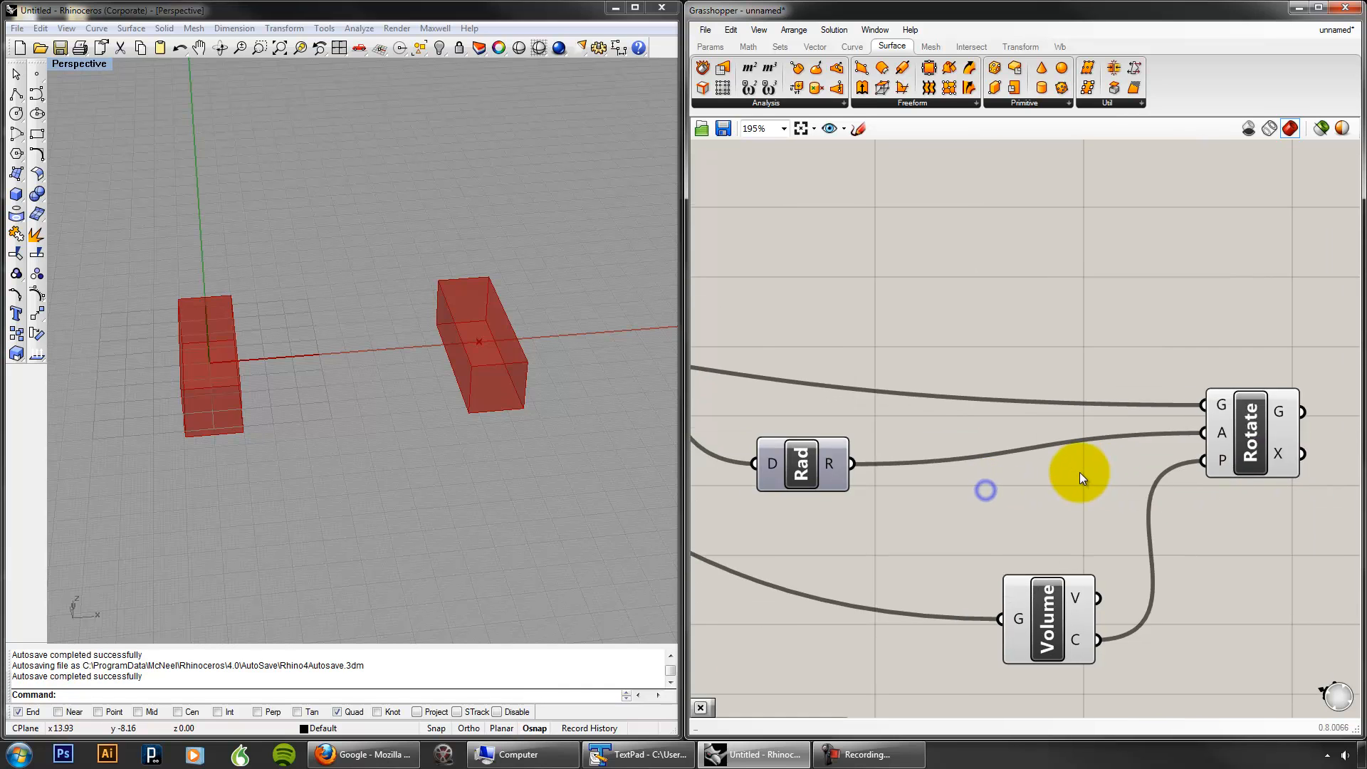
scroll(1080, 472, down, 2)
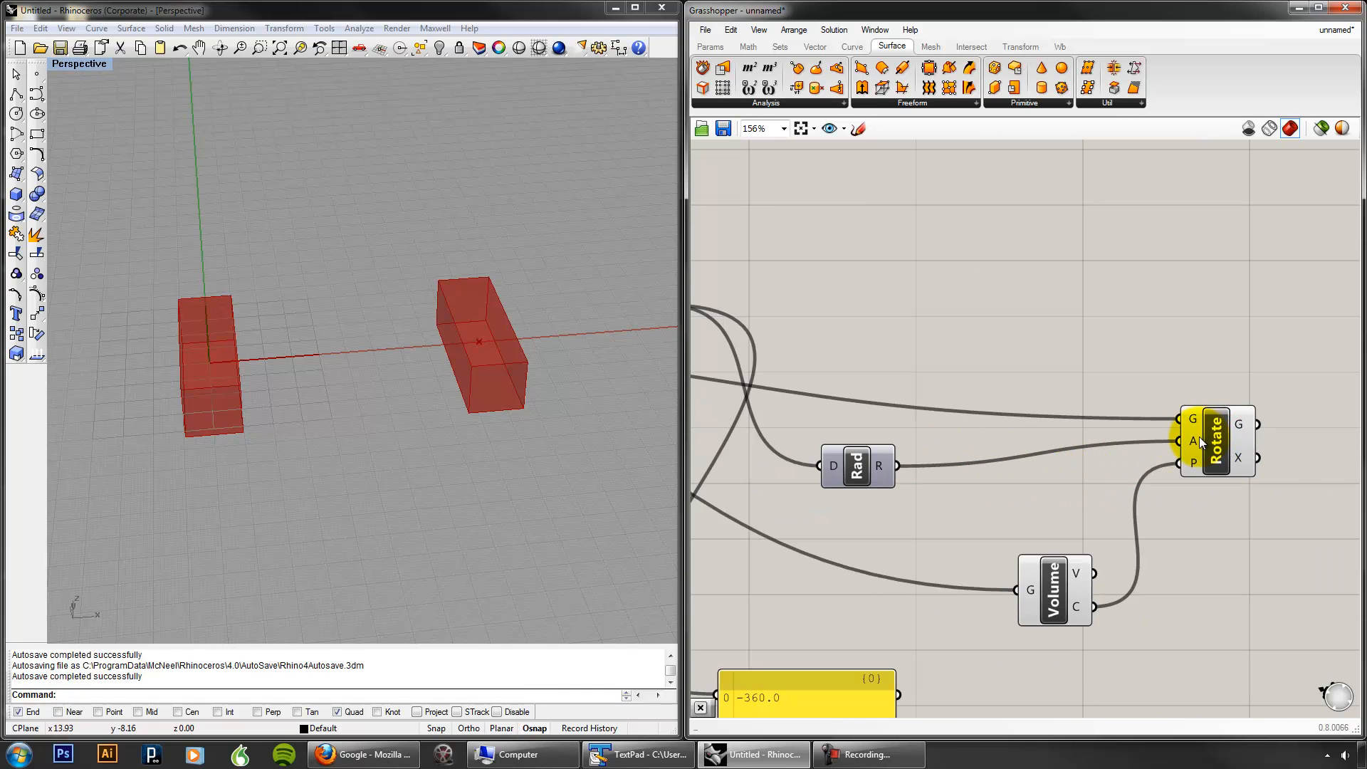
mouse_move(1199, 438)
right_drag(1032, 499, 1121, 485)
click(1011, 460)
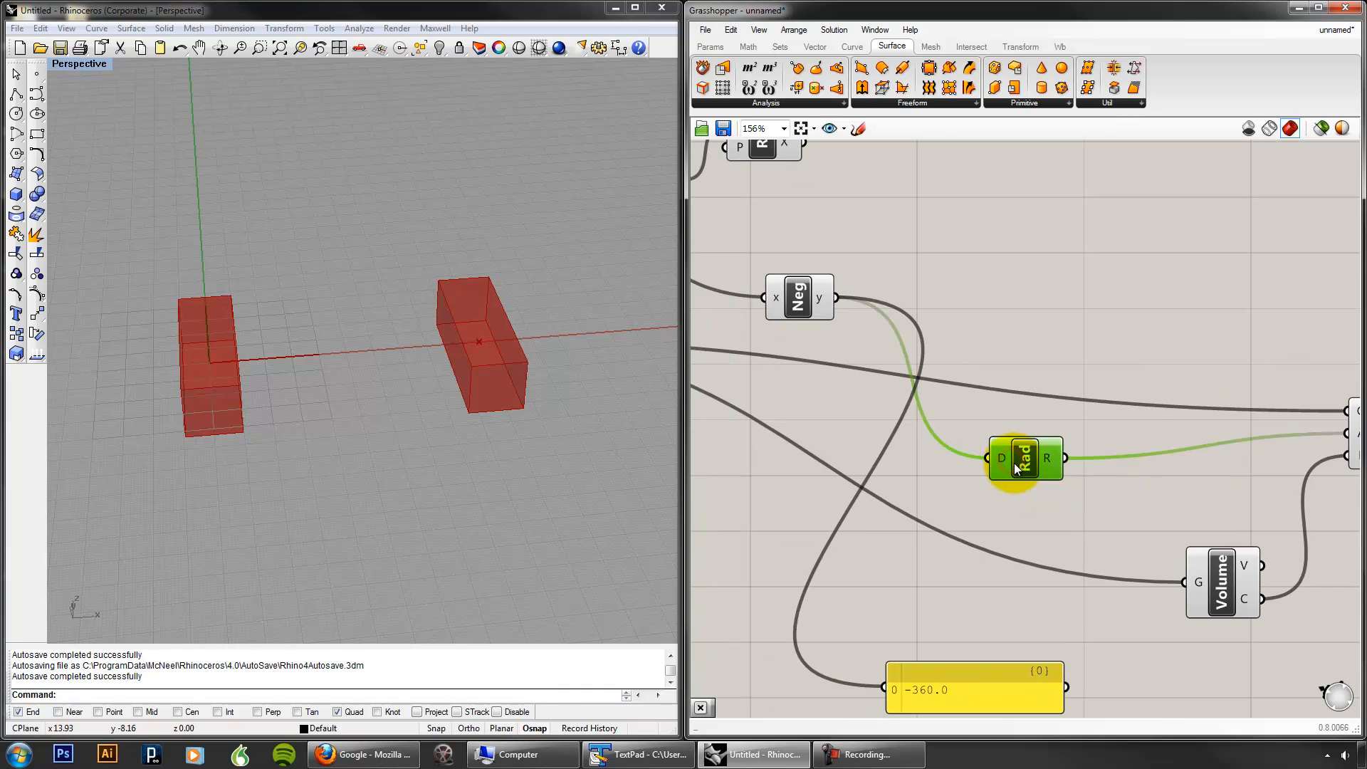
Step: Delete both Rotate components together with their Rotation Angle slider, Rad, Negative, Volume and Panel components
scroll(1138, 529, down, 4)
click(1138, 528)
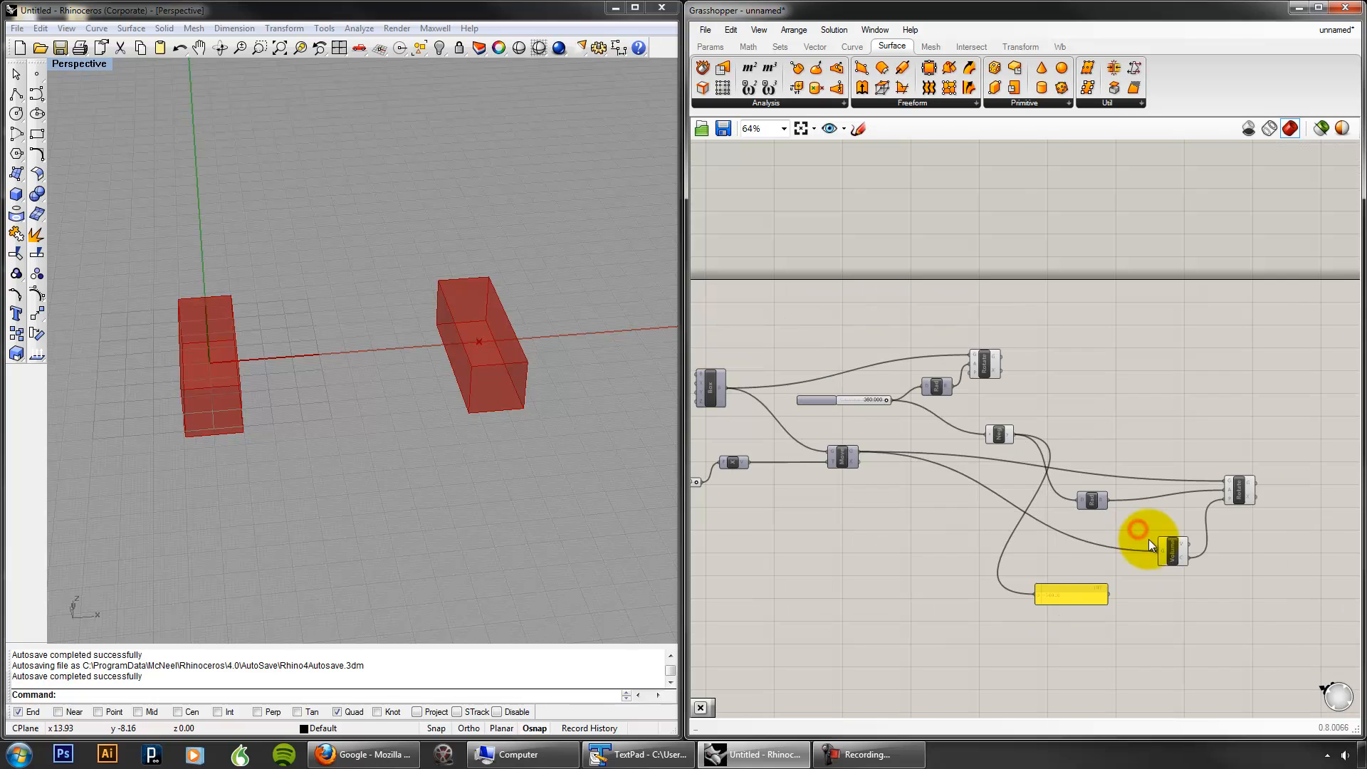
drag(1249, 638, 870, 322)
key(Delete)
Step: Turn on the preview of the remaining Box, X vector, slider and Move components
right_drag(922, 457, 1114, 486)
click(1028, 490)
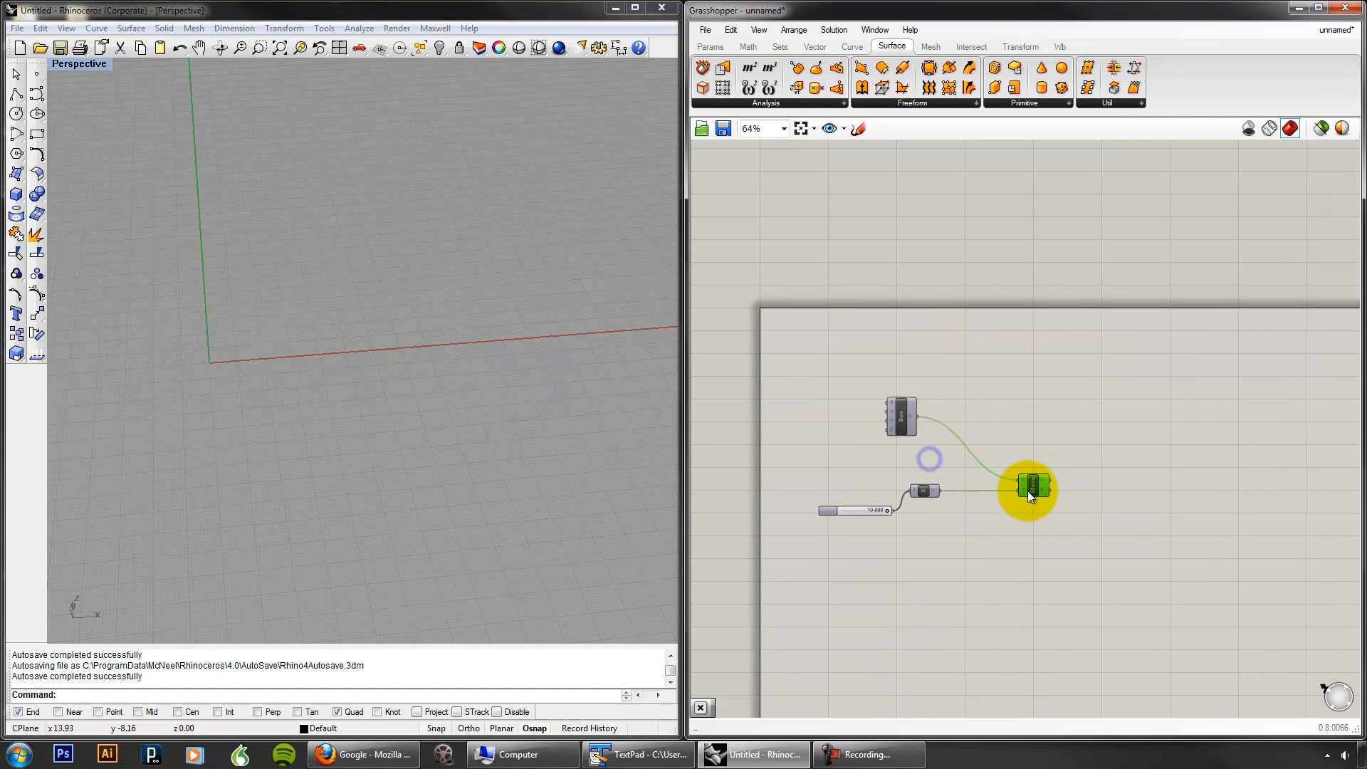
drag(1129, 540, 904, 349)
right_click(1012, 318)
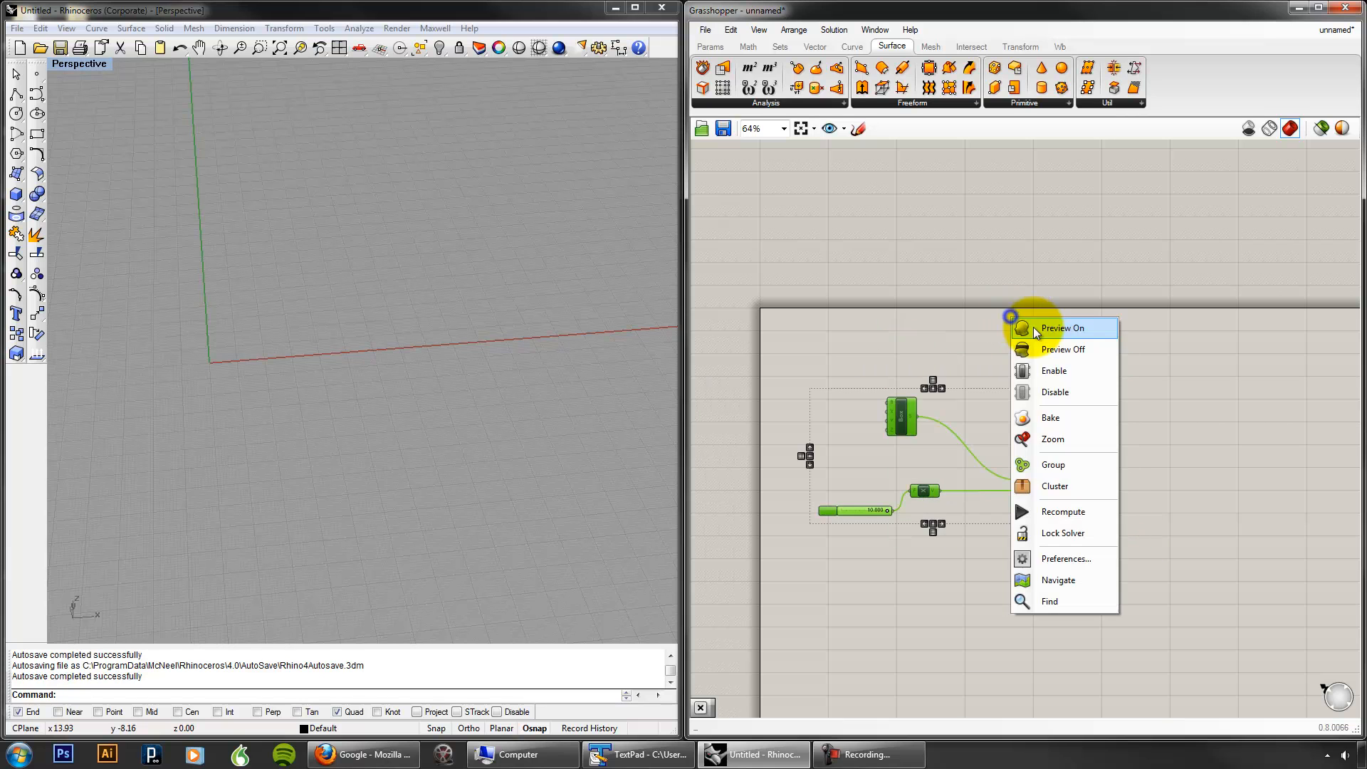
click(1049, 326)
click(1117, 463)
Step: Add a Scale component to the canvas beyond the Move component
scroll(1117, 494, up, 2)
right_drag(1117, 494, 1225, 494)
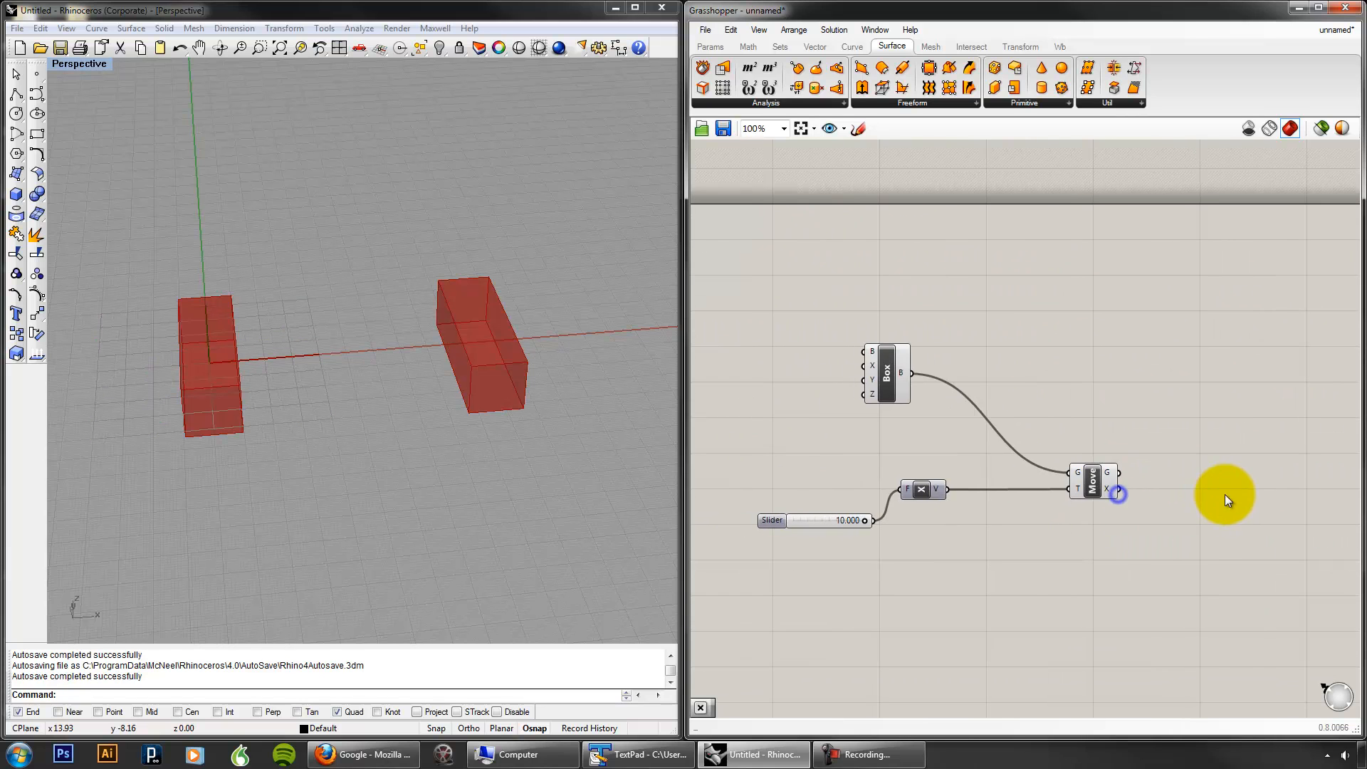
double_click(1204, 463)
text(scal)
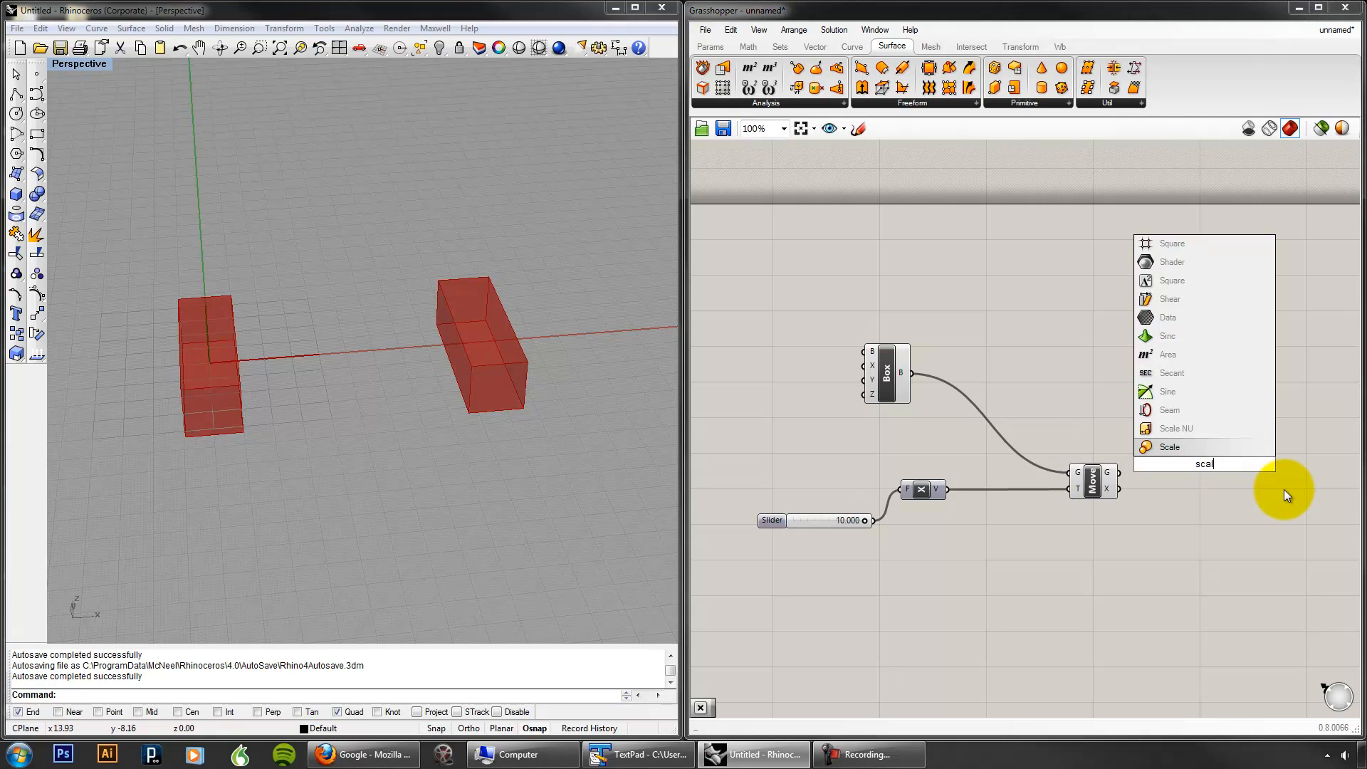
key(Return)
click(1205, 463)
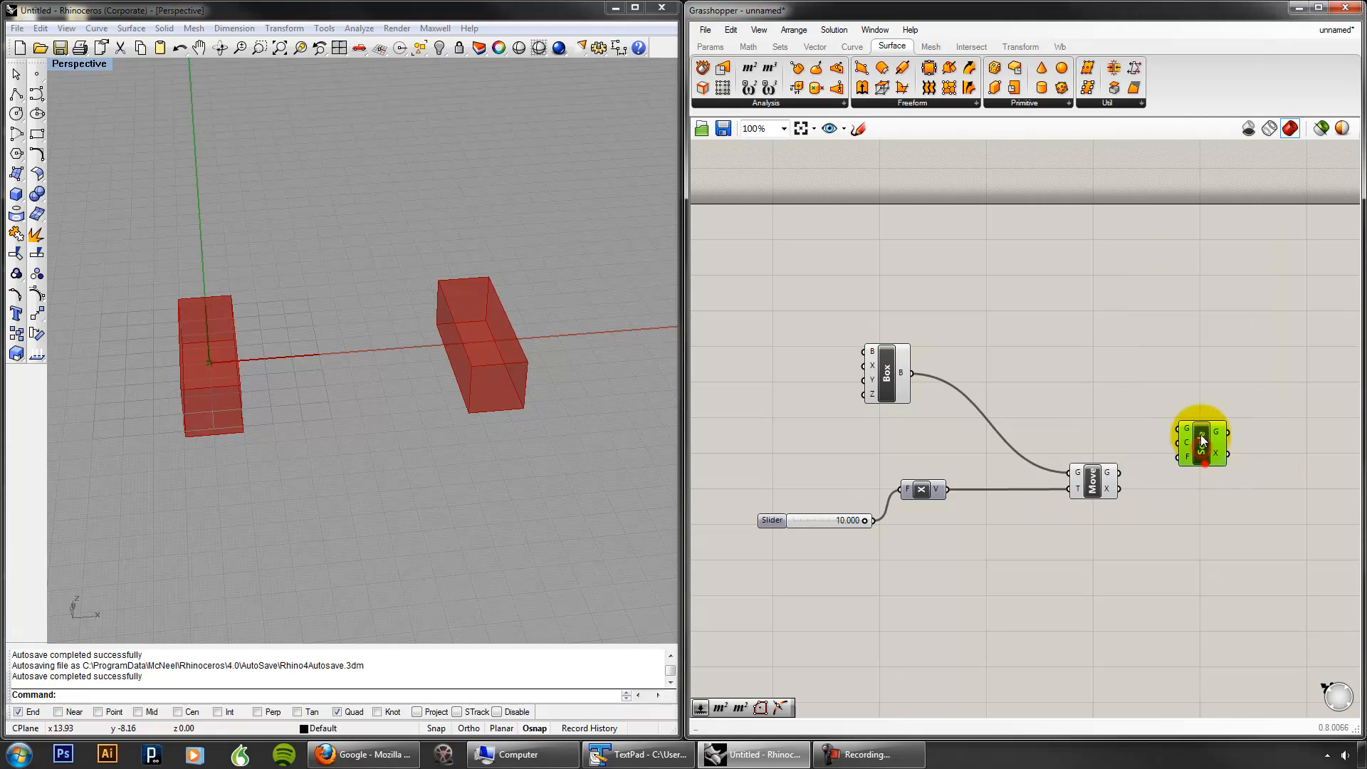
scroll(1229, 439, up, 2)
click(1230, 440)
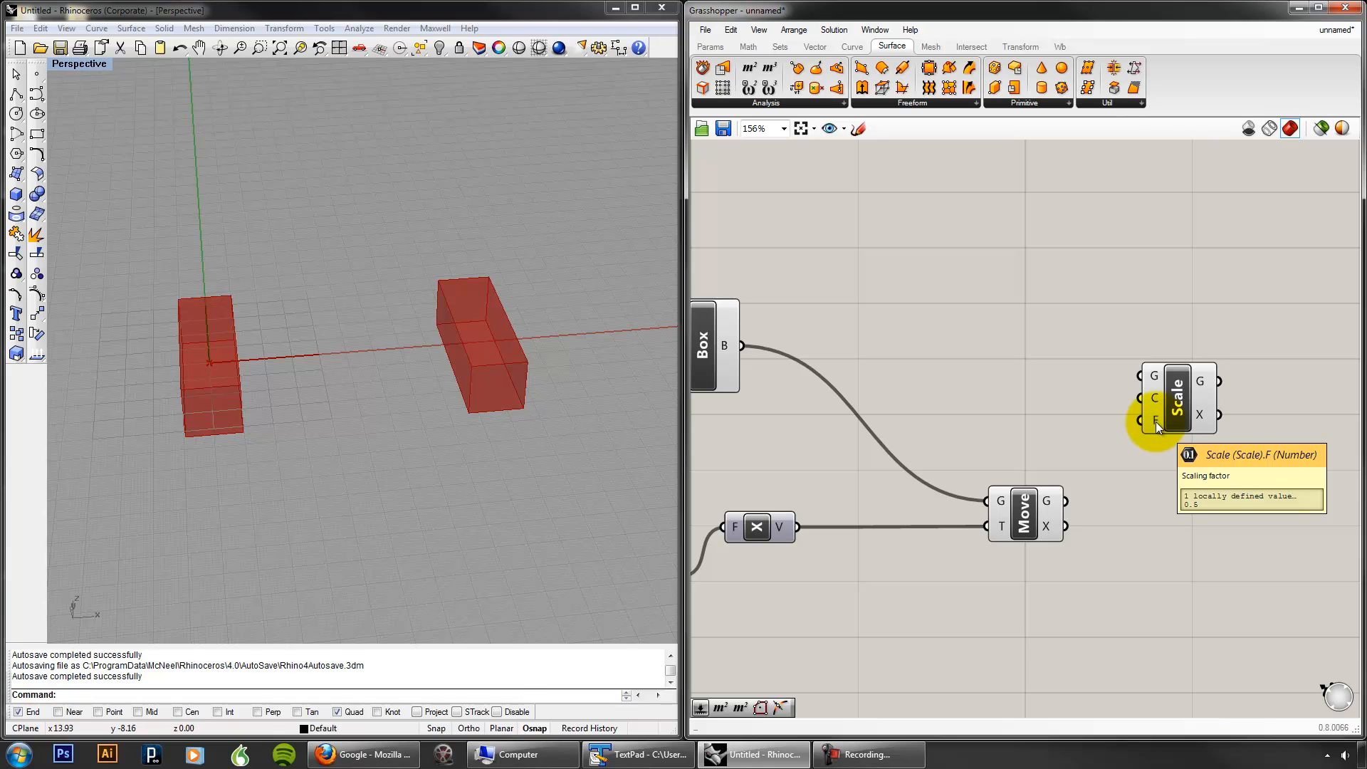
Step: Add a Number Slider between Box and Scale and set its maximum to 3
double_click(946, 403)
text(num)
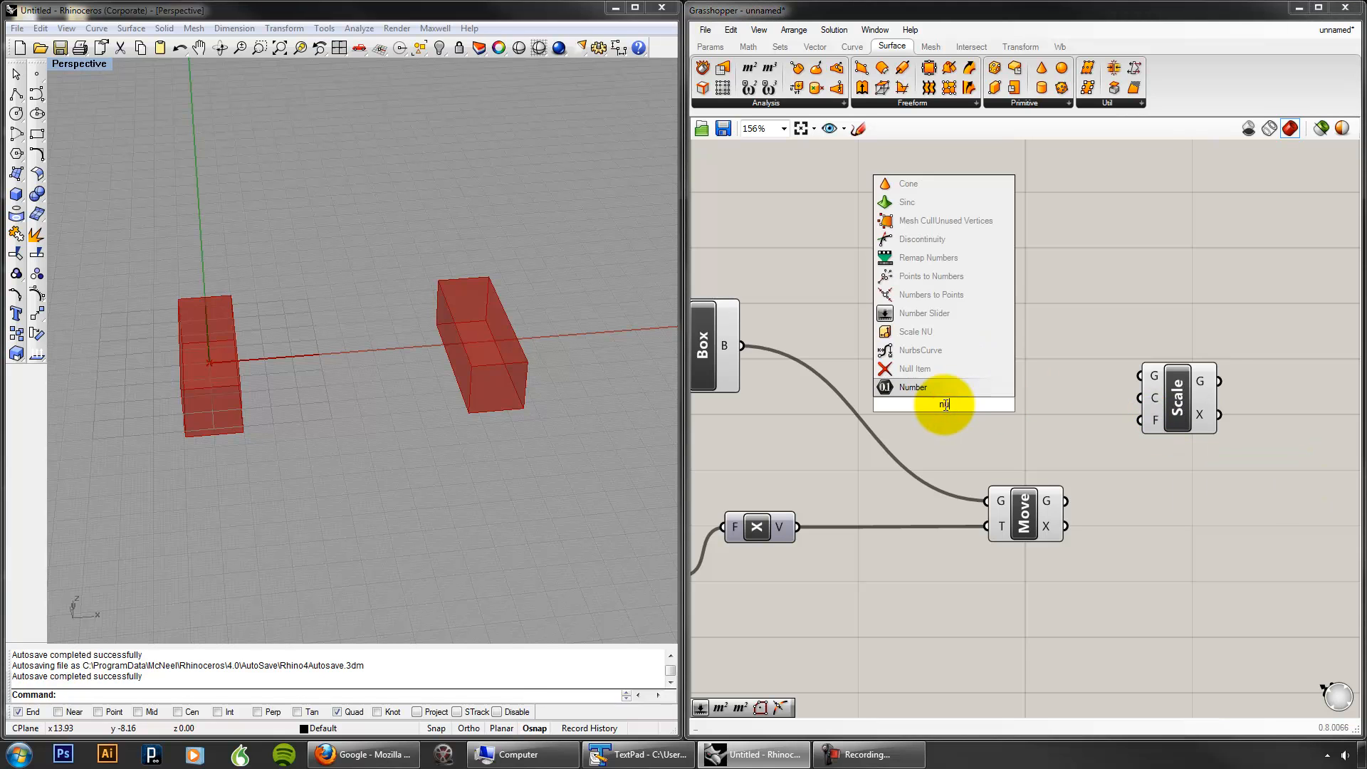
click(938, 370)
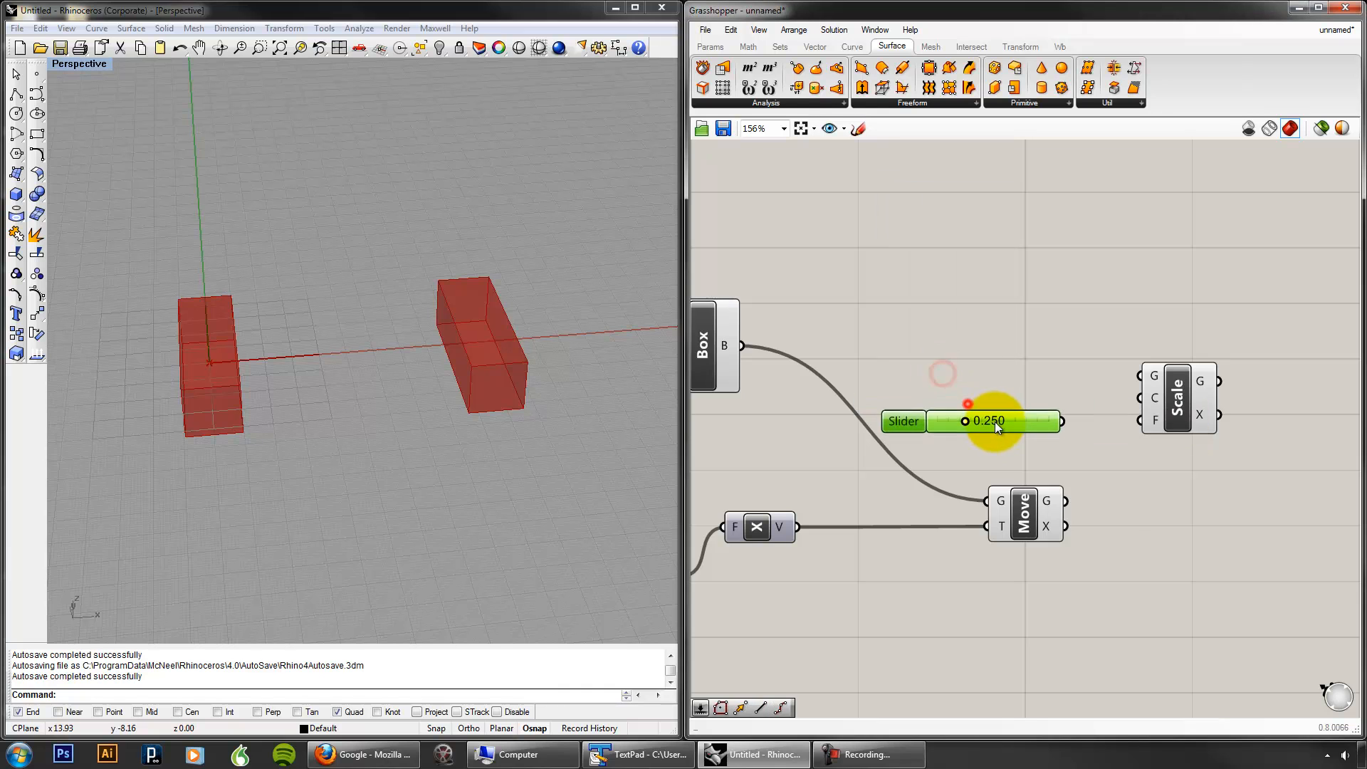
right_click(996, 422)
click(1049, 517)
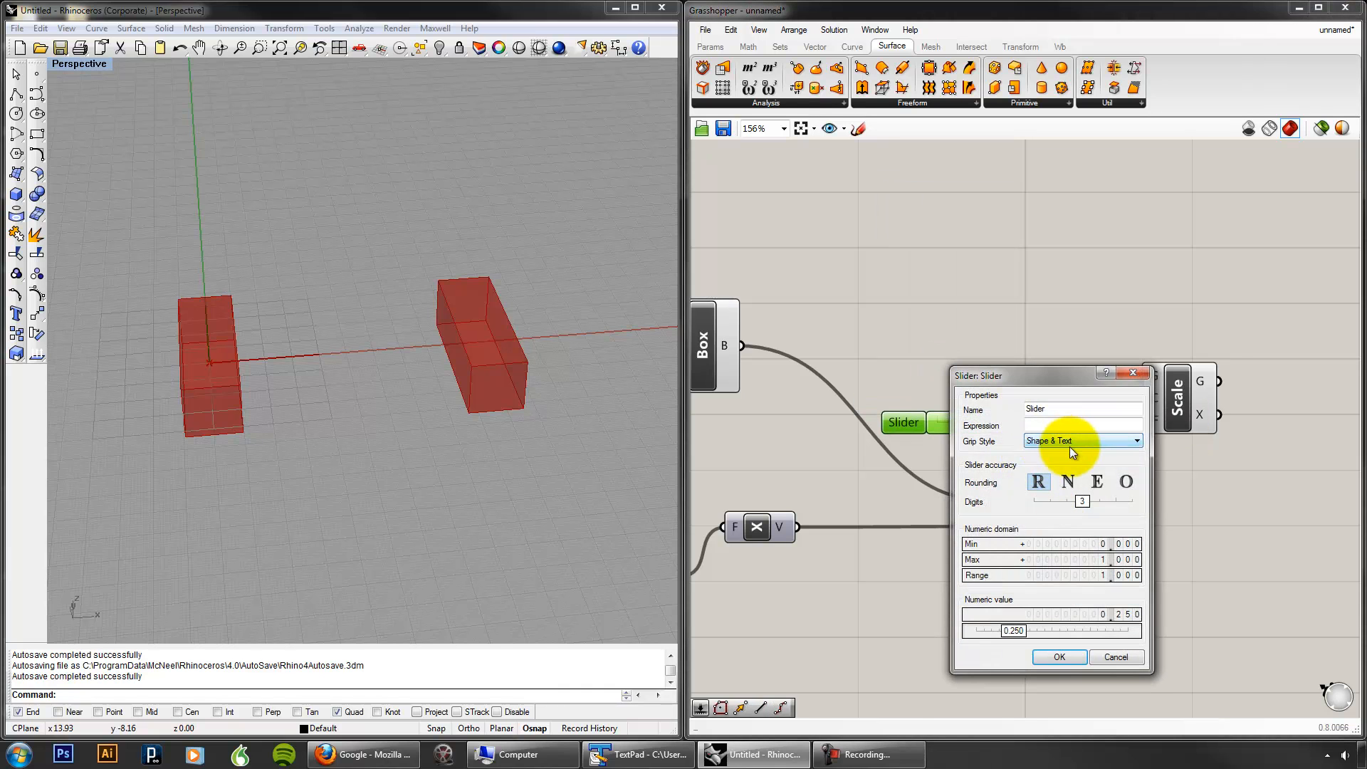
double_click(1091, 559)
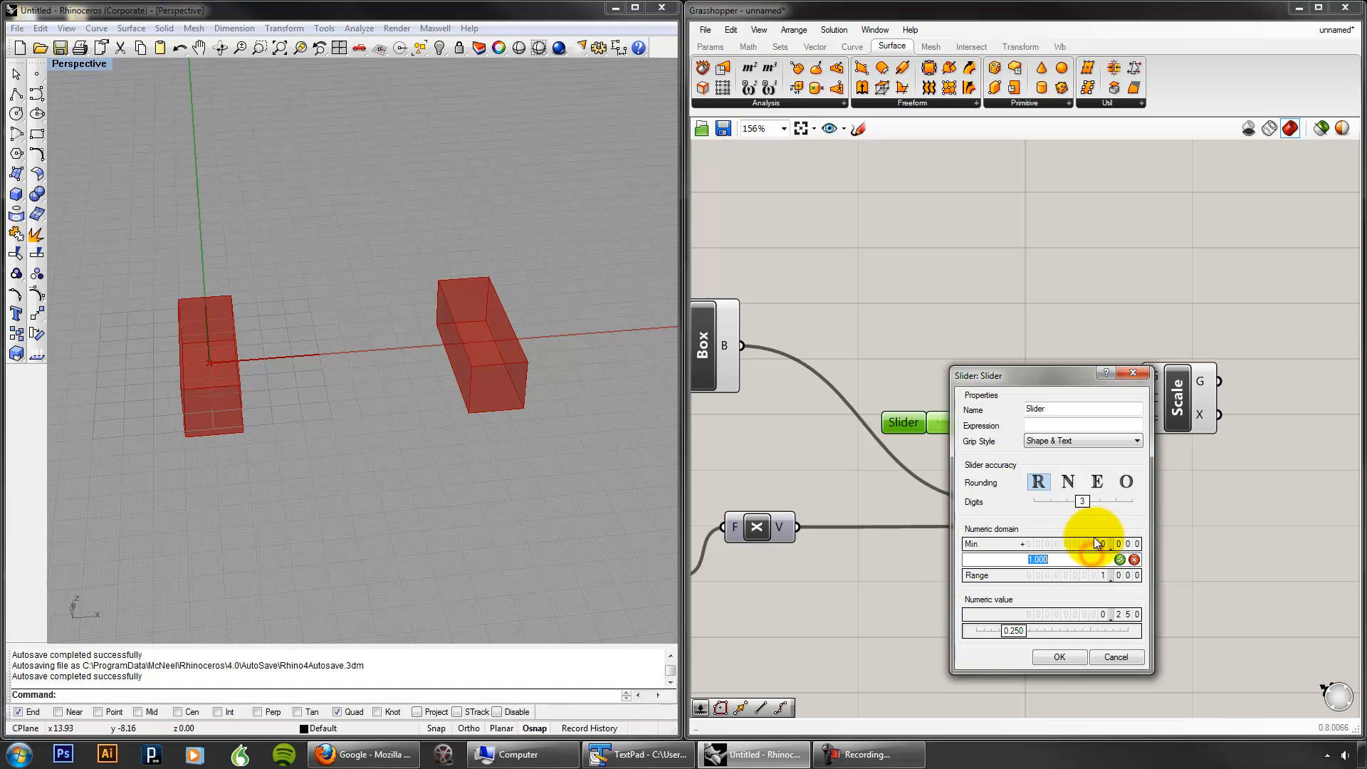
text(3)
key(Return)
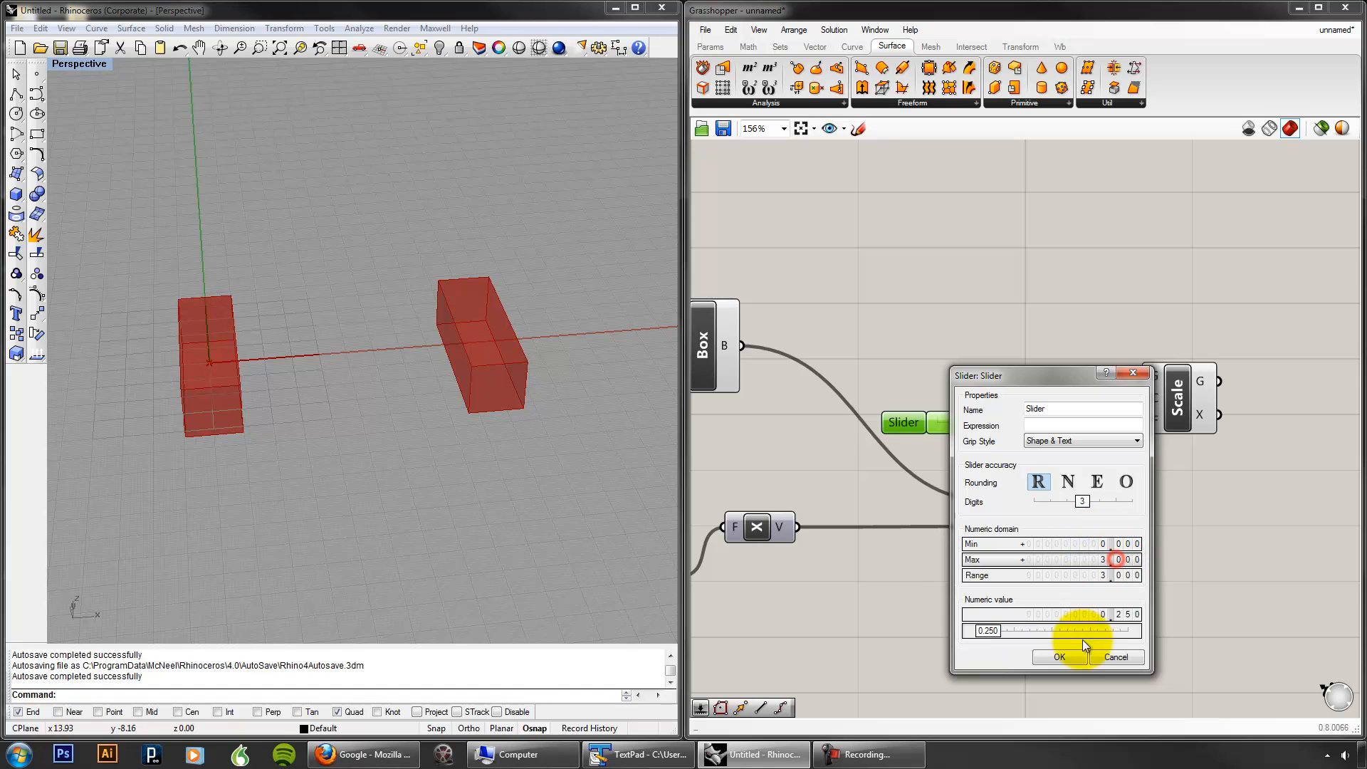
click(1060, 656)
Step: Connect the new slider to Scale's F input and the Box output to Scale's G input
drag(1058, 420, 1144, 423)
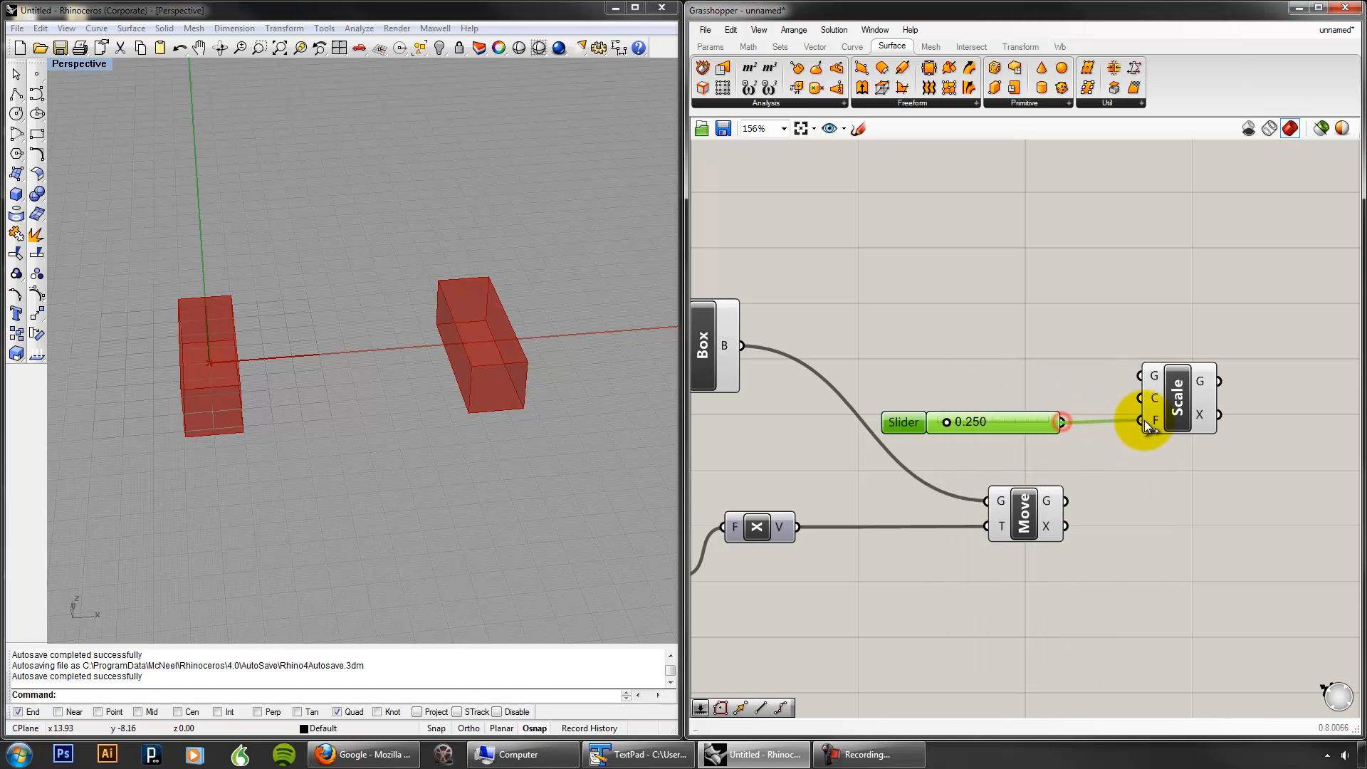
drag(1038, 421, 1072, 445)
click(1156, 501)
right_drag(904, 448, 979, 472)
scroll(978, 472, down, 1)
drag(1207, 431, 1206, 411)
drag(849, 388, 1177, 393)
Step: Test the scaling factor slider down to 0.000 and turn off the original Box's preview
click(1043, 468)
drag(1043, 468, 1079, 467)
drag(1090, 464, 1032, 469)
click(844, 363)
right_click(828, 307)
click(848, 334)
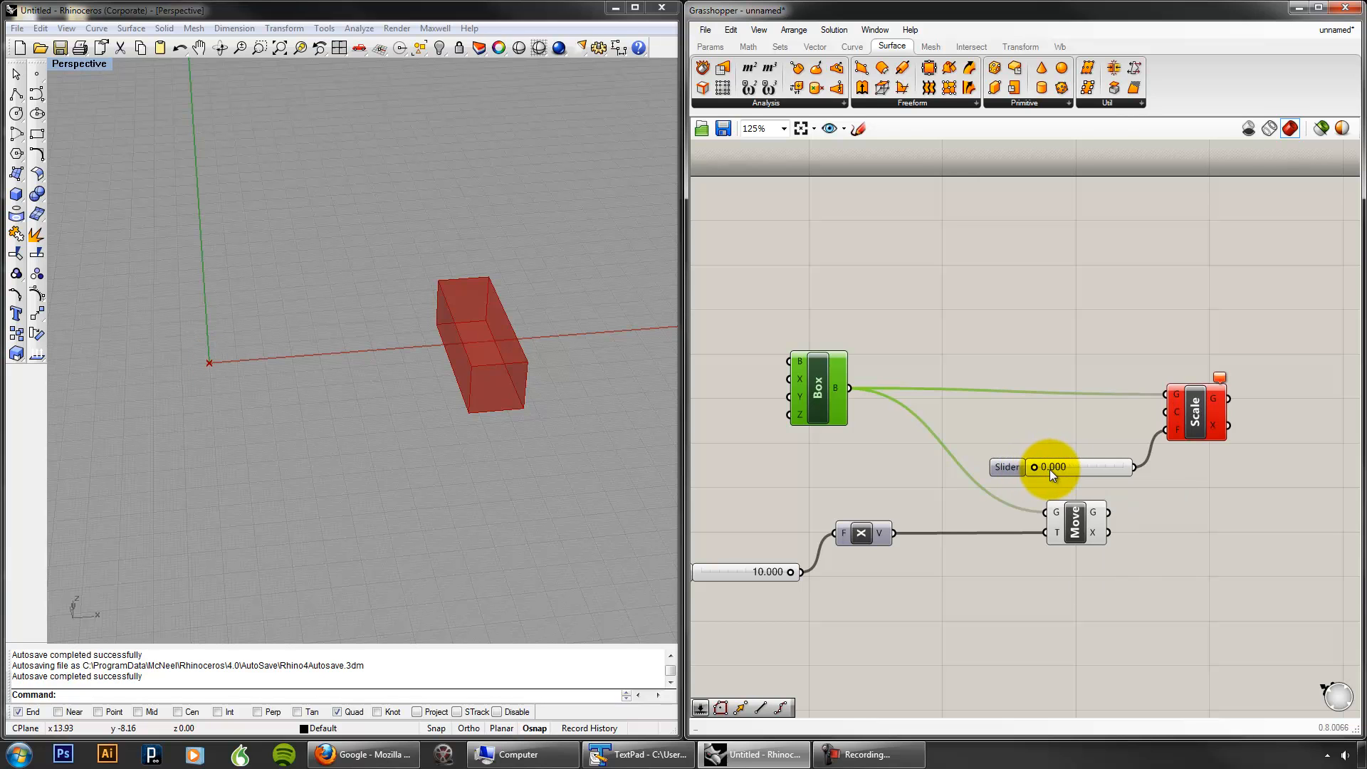
Step: Set the scaling factor slider's minimum to 0.001 and its value to 0.673
mouse_move(1222, 383)
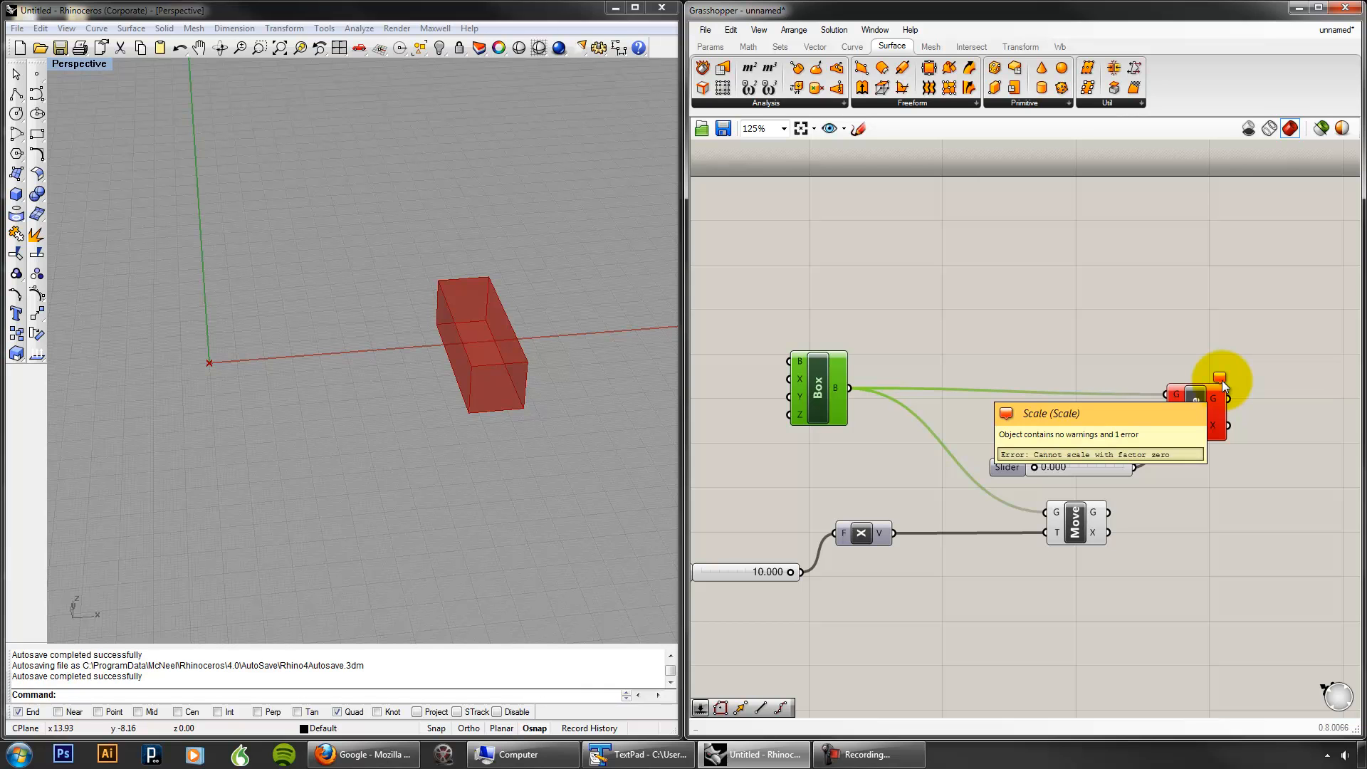
right_click(1083, 466)
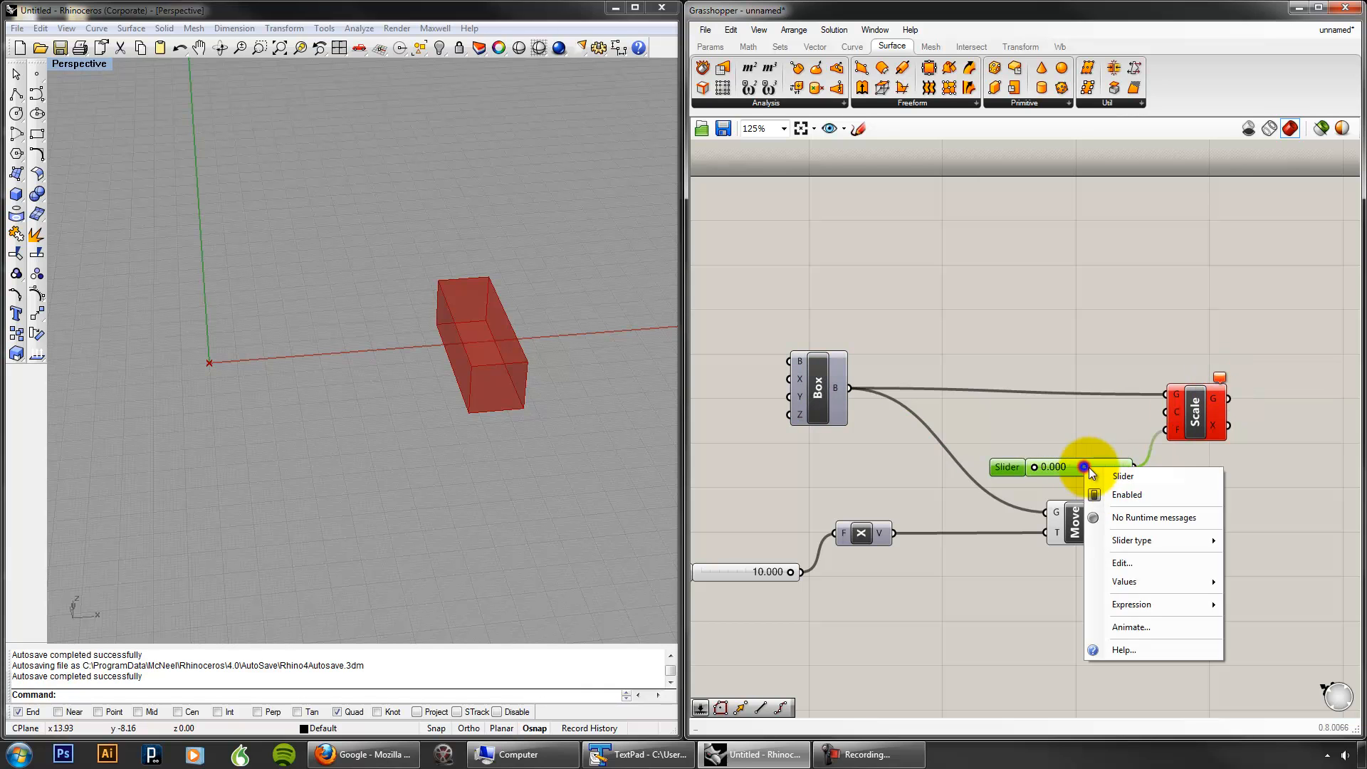
click(1121, 566)
double_click(1199, 591)
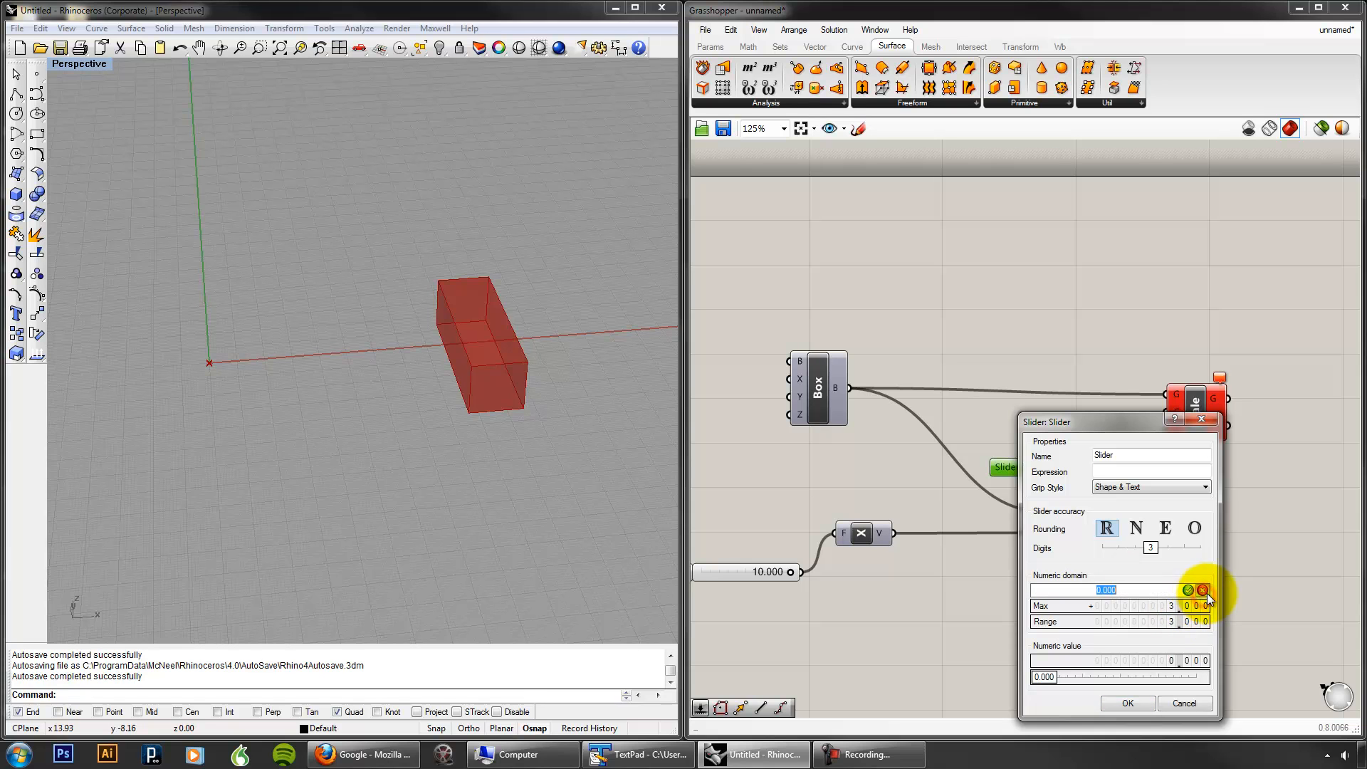
text(0.001)
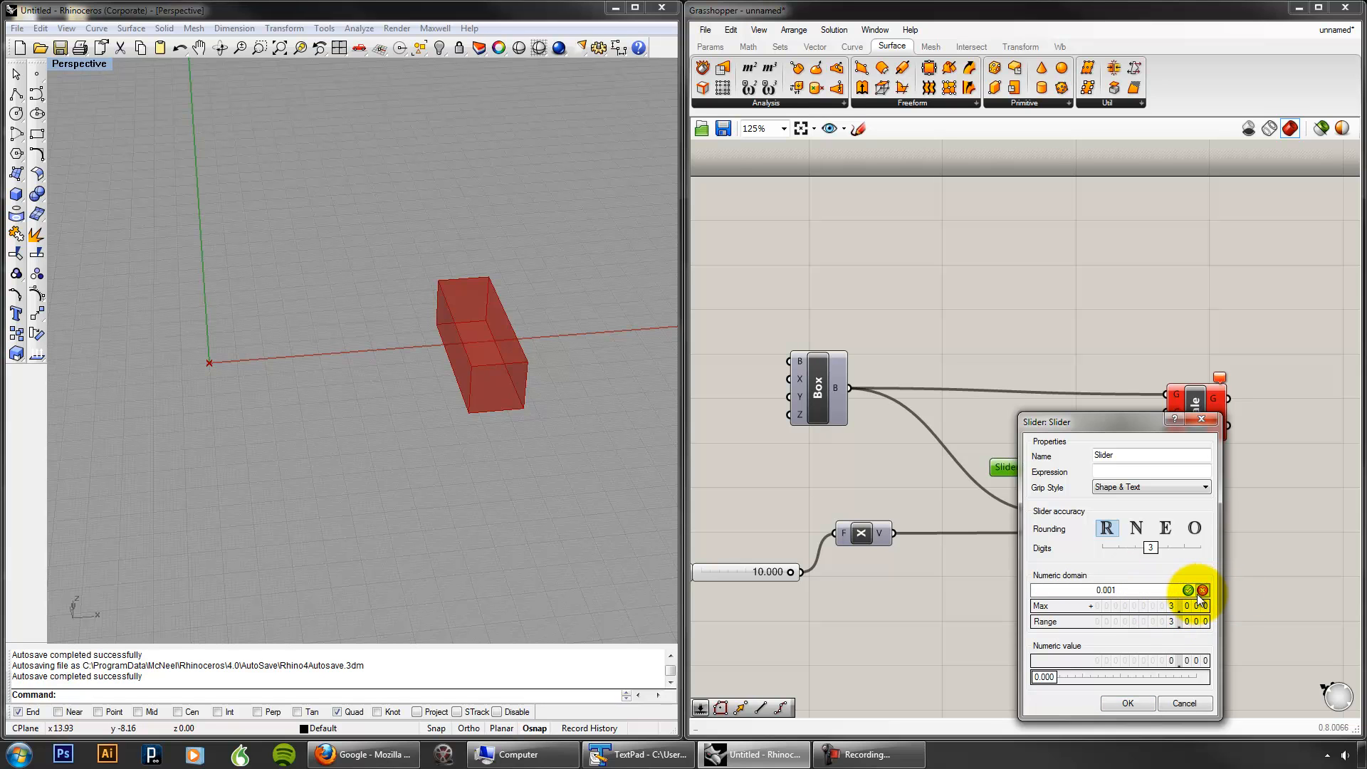
click(1189, 590)
click(1148, 704)
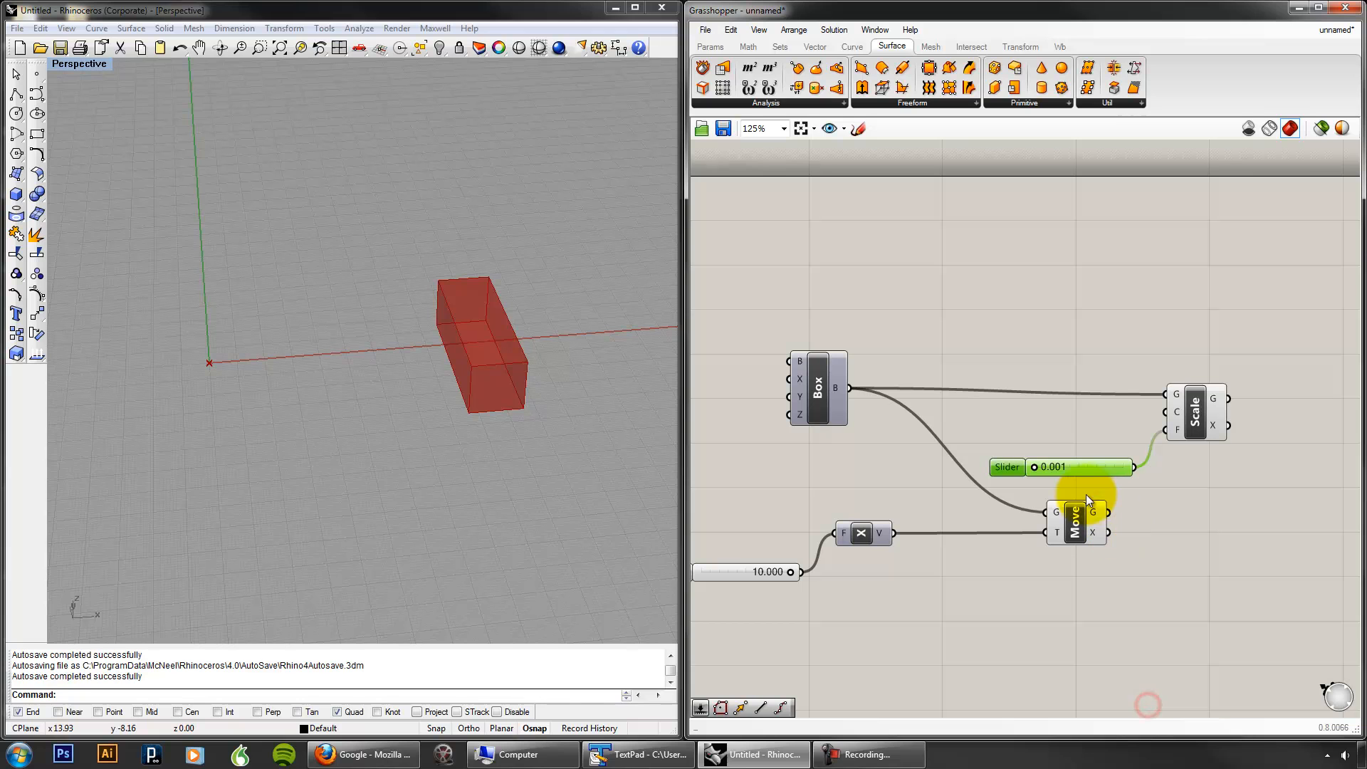
mouse_move(1036, 469)
mouse_down()
mouse_move(1121, 473)
mouse_move(1034, 467)
mouse_move(1094, 472)
mouse_move(1054, 469)
mouse_up()
click(1161, 529)
Step: Duplicate the Scale component and place the copy below the original
right_drag(1219, 550, 1176, 514)
click(1152, 382)
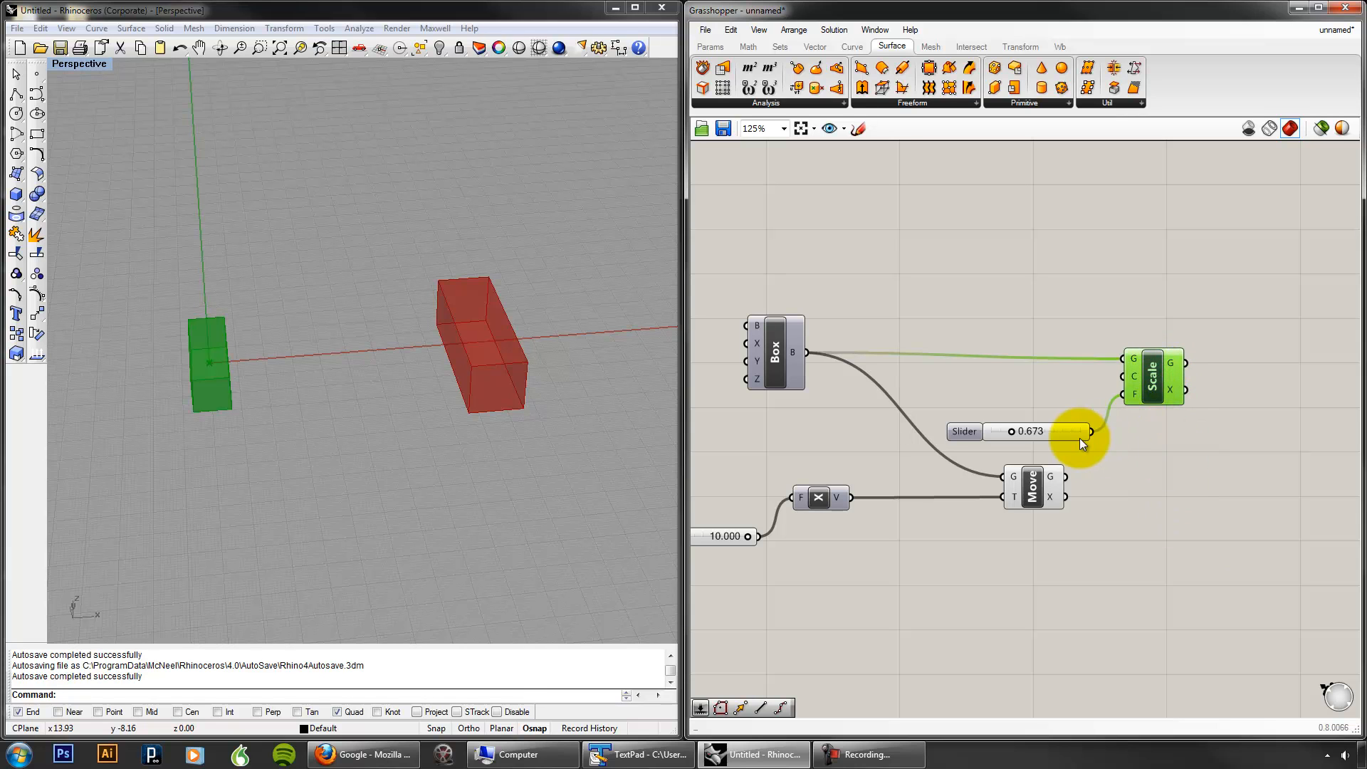
key(ctrl+c)
key(ctrl+v)
drag(1159, 379, 1228, 540)
click(1216, 463)
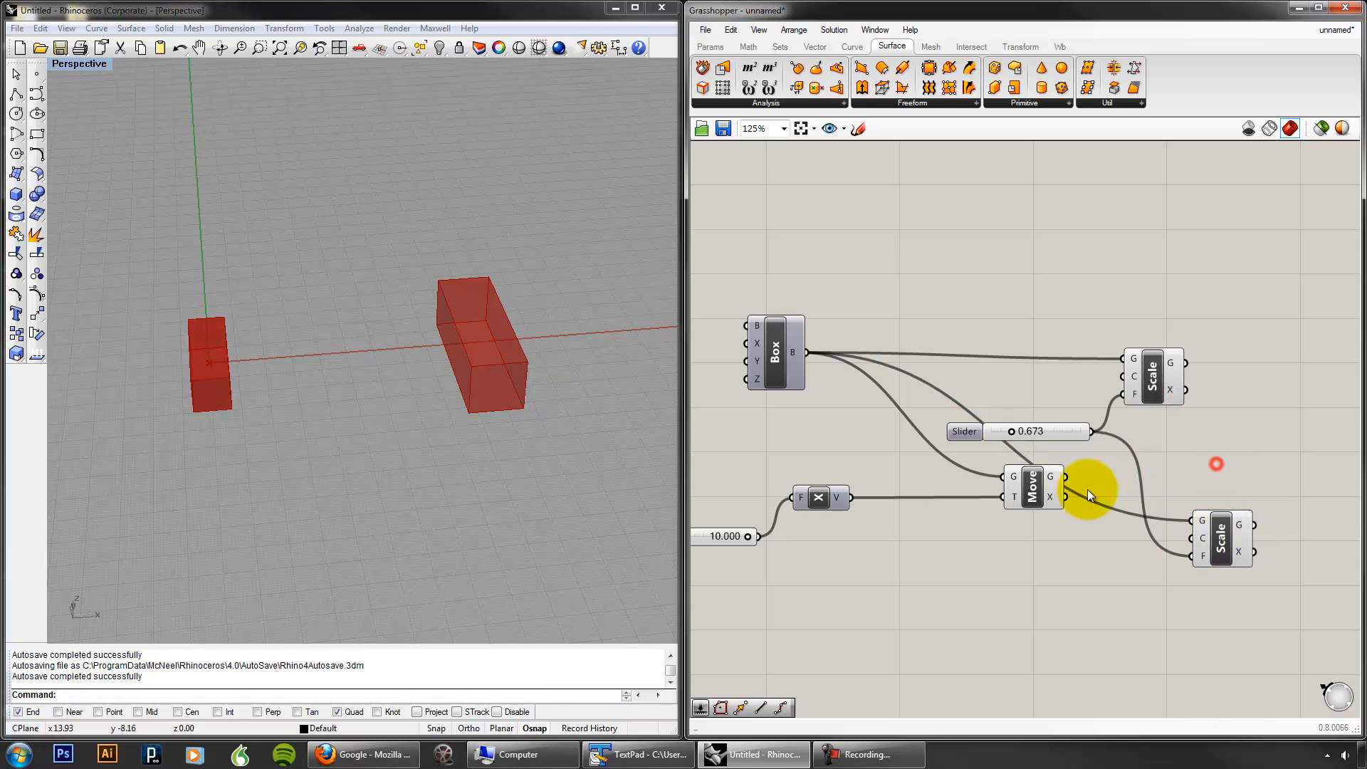
Step: Connect Move's G output to the copied Scale's G input and set the scaling factor slider to 1.321
click(1040, 480)
drag(1065, 477, 1194, 521)
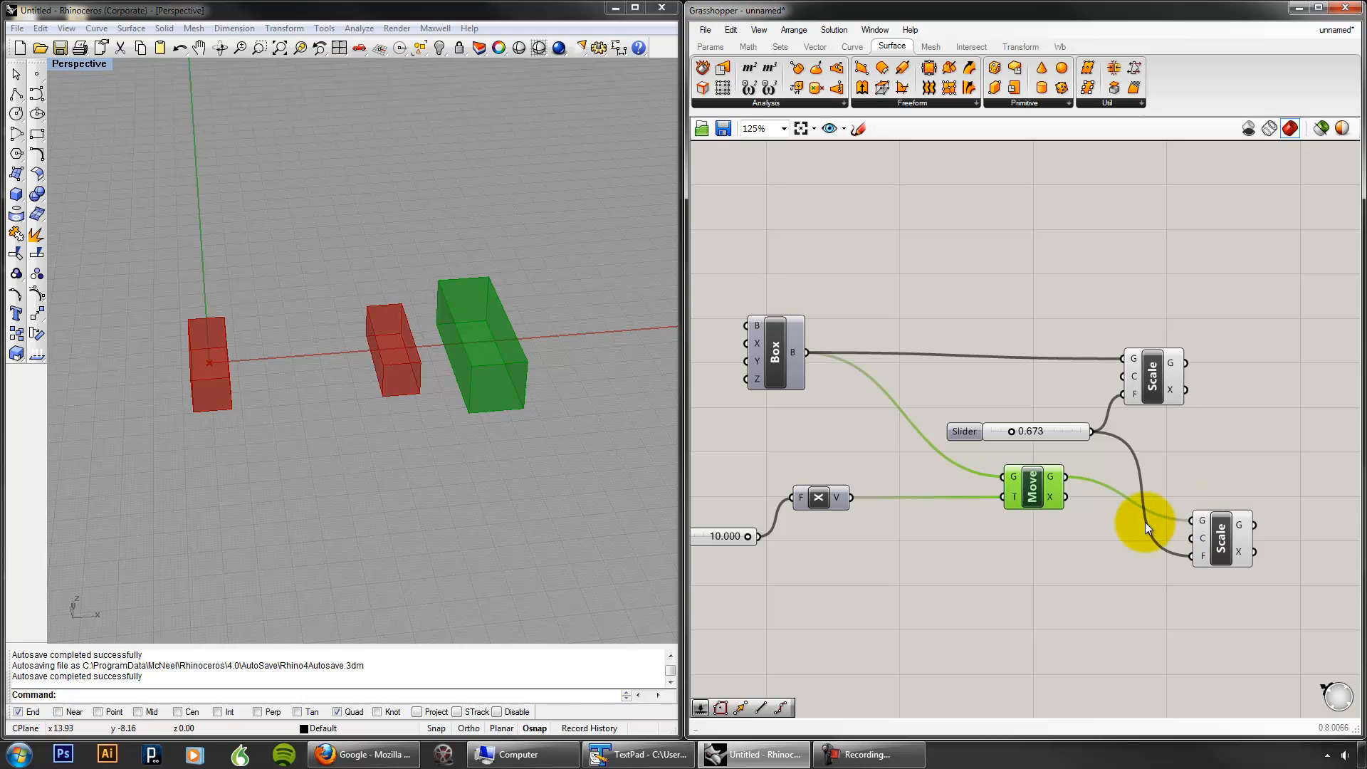
mouse_move(1012, 433)
mouse_down()
mouse_move(989, 430)
mouse_move(1041, 427)
mouse_move(991, 431)
mouse_move(1030, 431)
mouse_up()
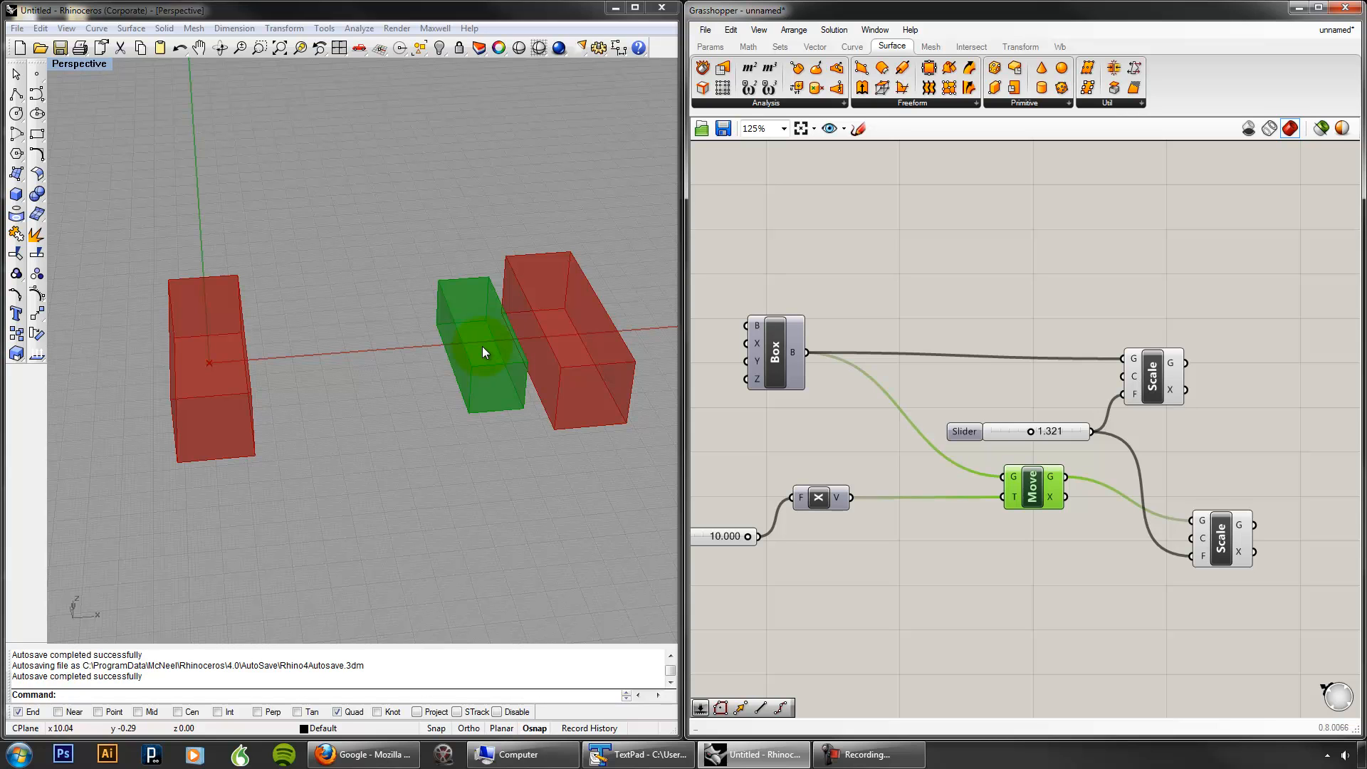
Step: Add a Volume component below Move and connect Move's G output to its G input
double_click(1061, 629)
text(vol)
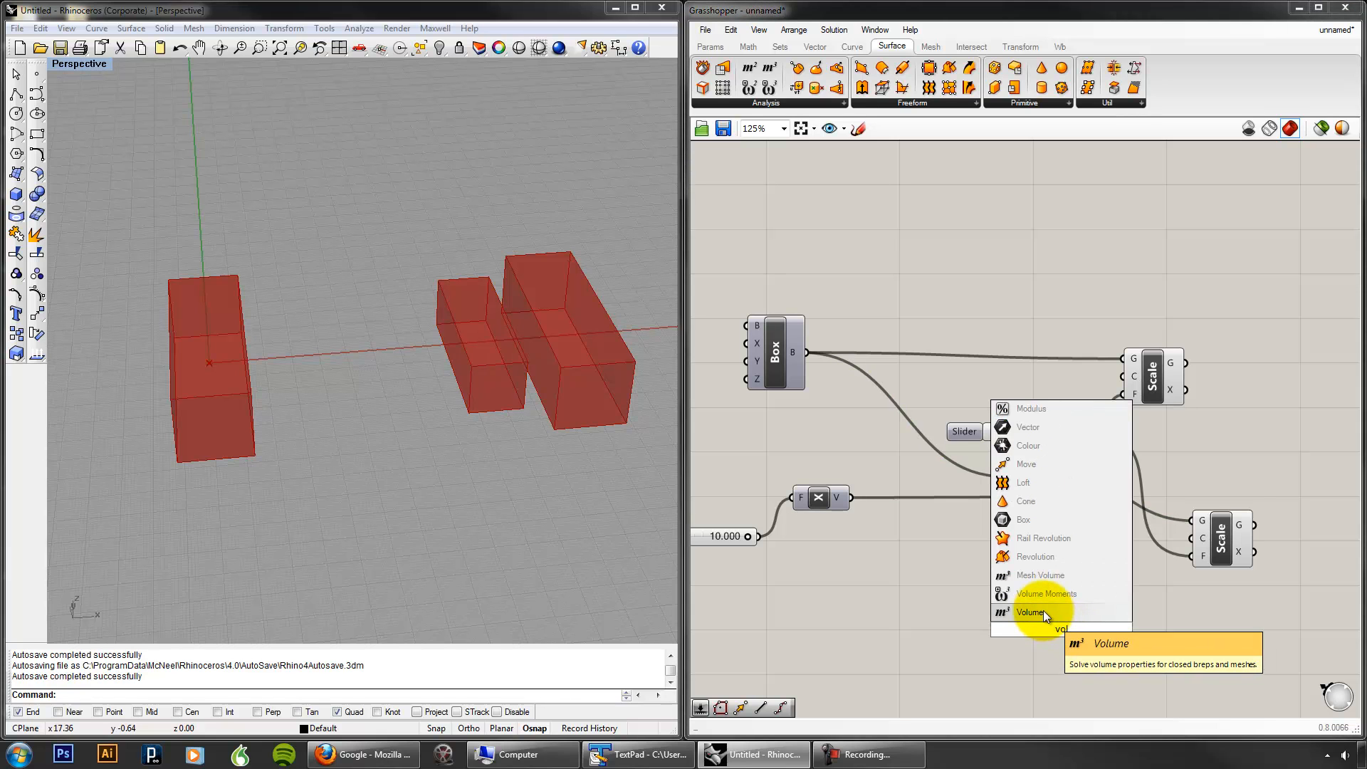
click(1044, 613)
drag(1065, 478, 1066, 605)
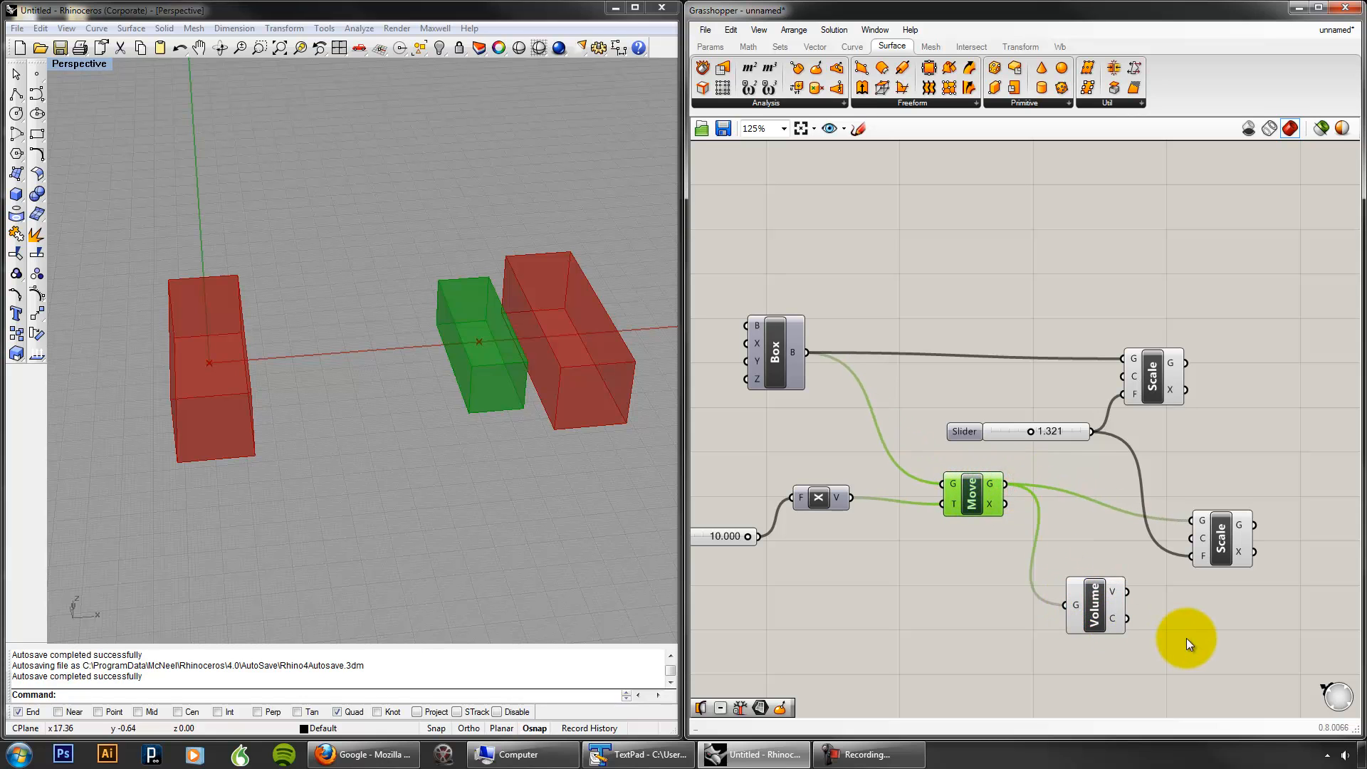
click(1186, 638)
Step: Connect the Volume's C output to the copied Scale's C input
click(1087, 612)
click(975, 486)
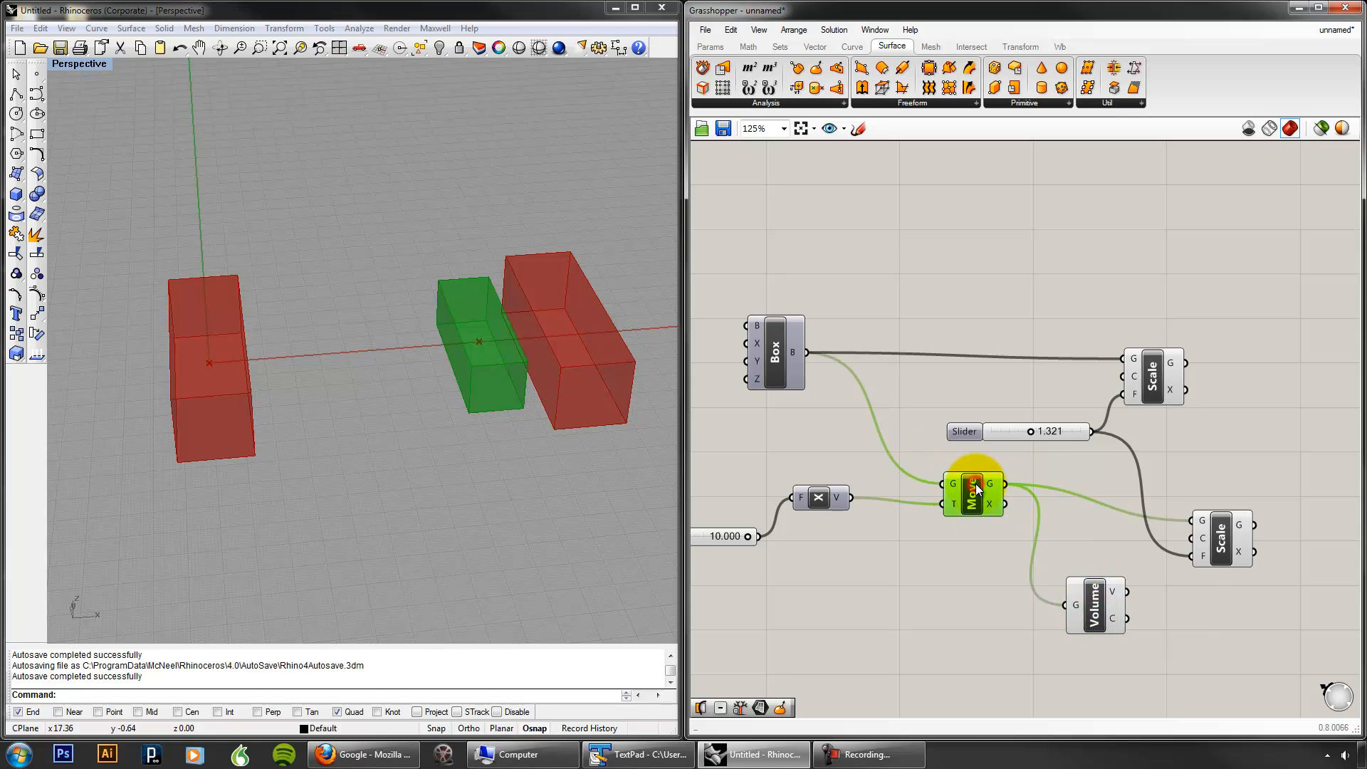
click(1113, 600)
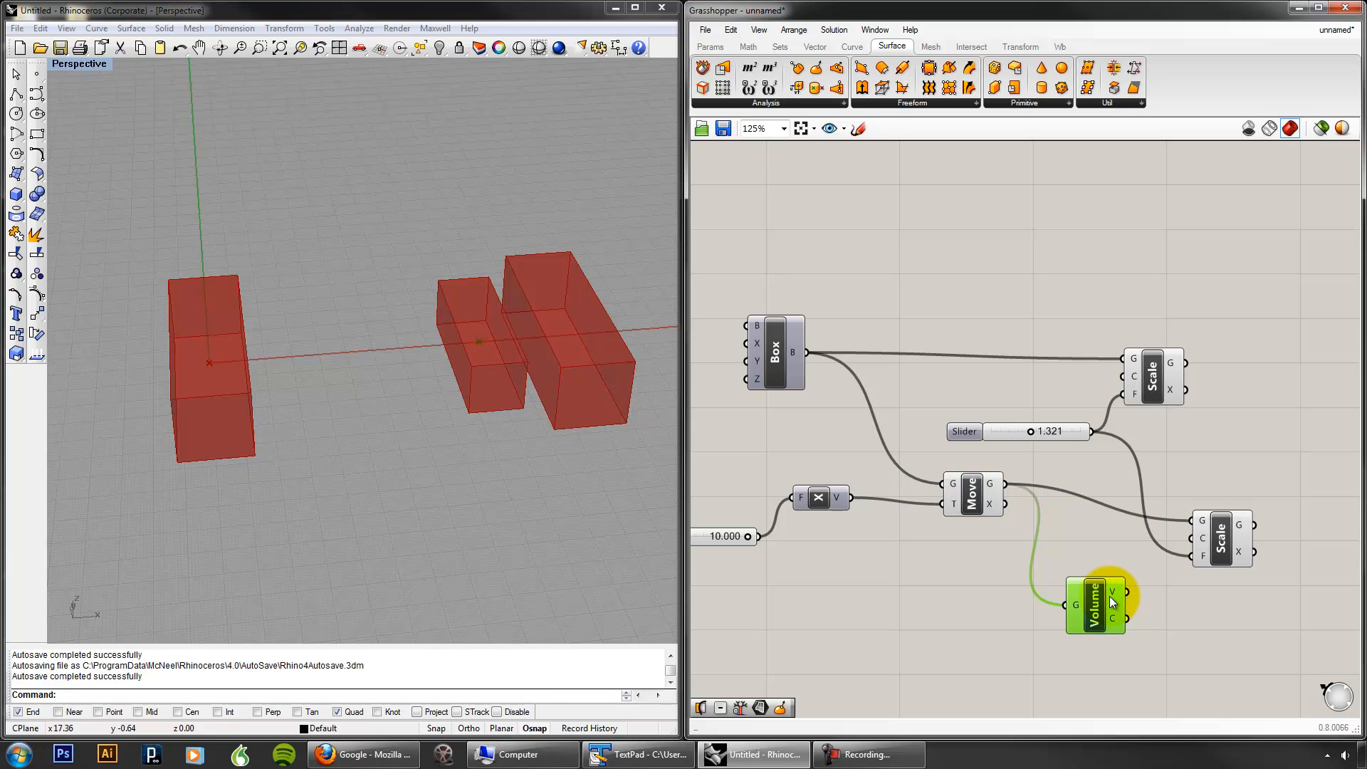
drag(1125, 618, 1190, 538)
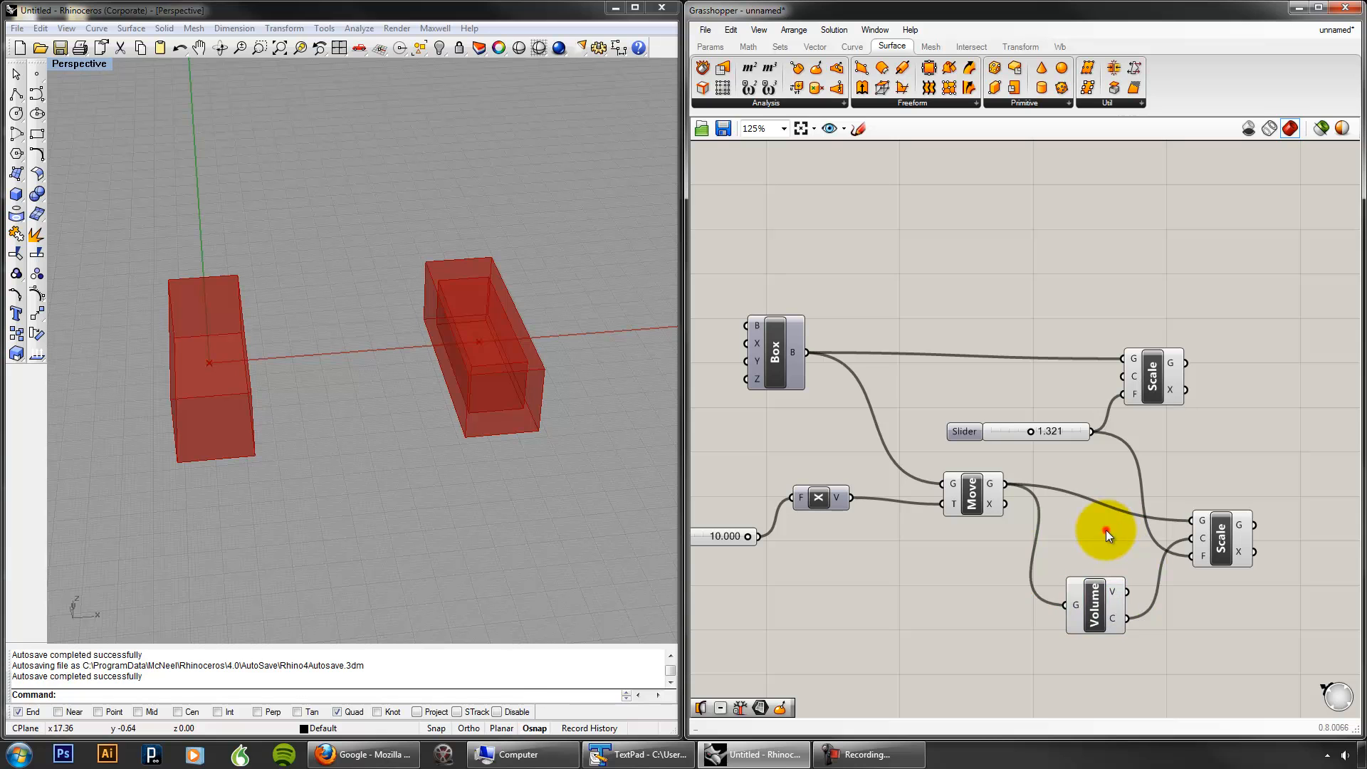
Step: Turn off the preview of the Move component
click(986, 503)
right_click(956, 557)
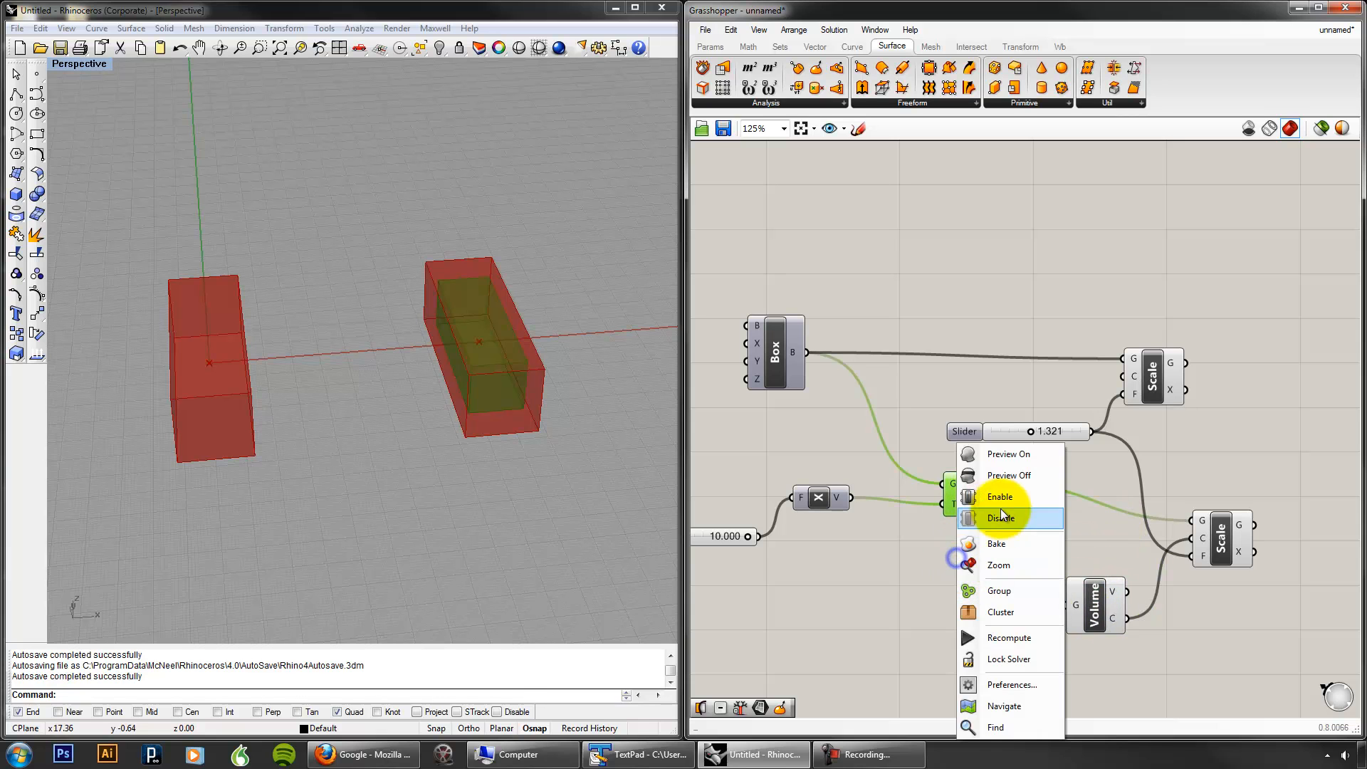
click(1008, 475)
Step: Test the scaling factor slider at 2.856 and set it to 2.369
drag(1030, 431, 1080, 437)
scroll(966, 451, down, 2)
right_drag(789, 493, 946, 493)
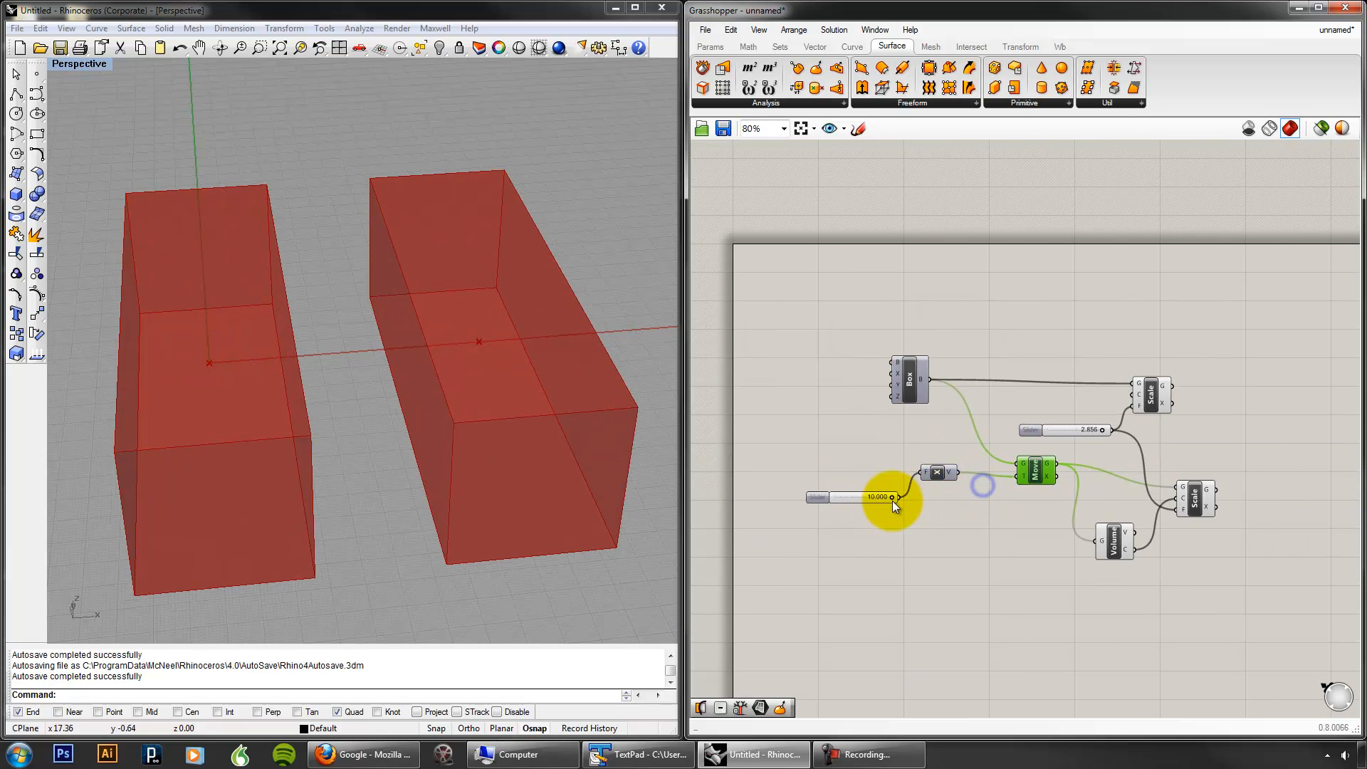
drag(891, 496, 937, 487)
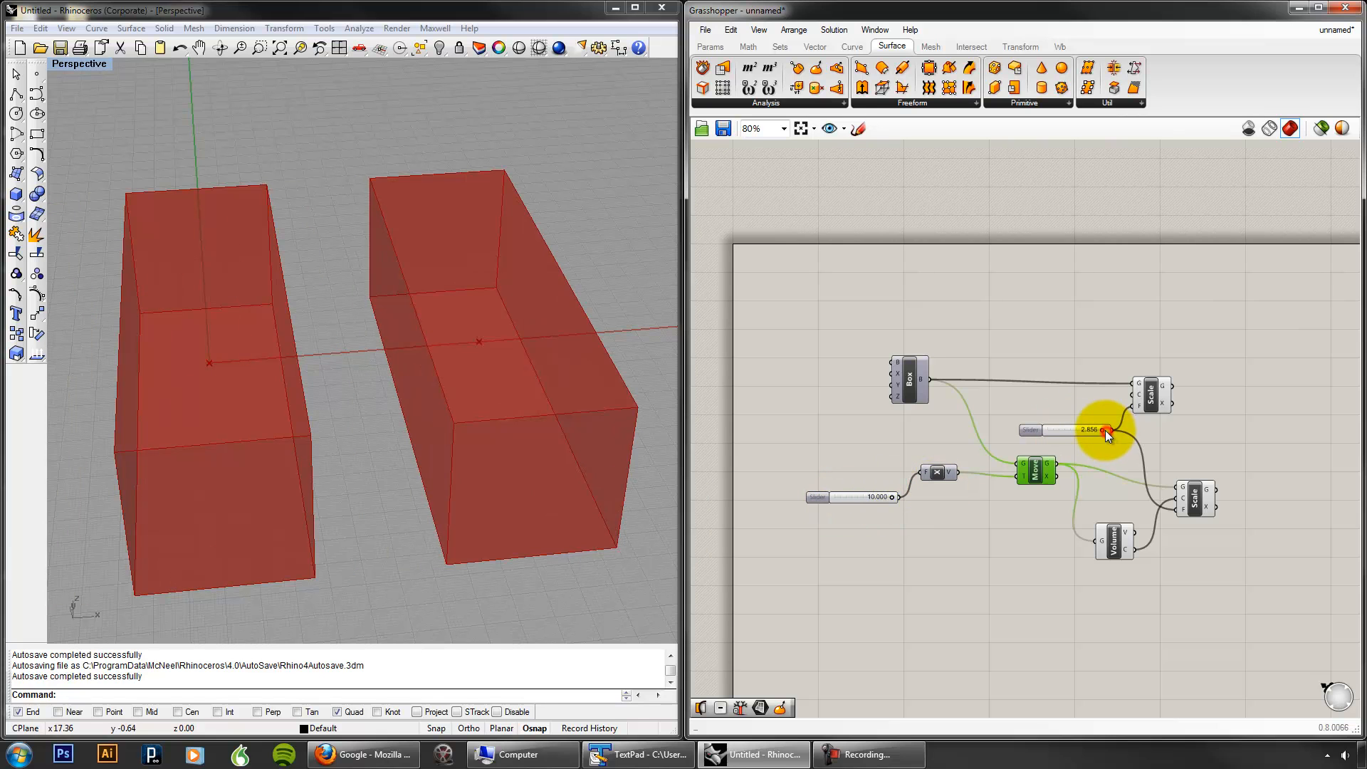
mouse_move(1102, 429)
mouse_down()
mouse_move(1066, 439)
mouse_move(1092, 437)
mouse_up()
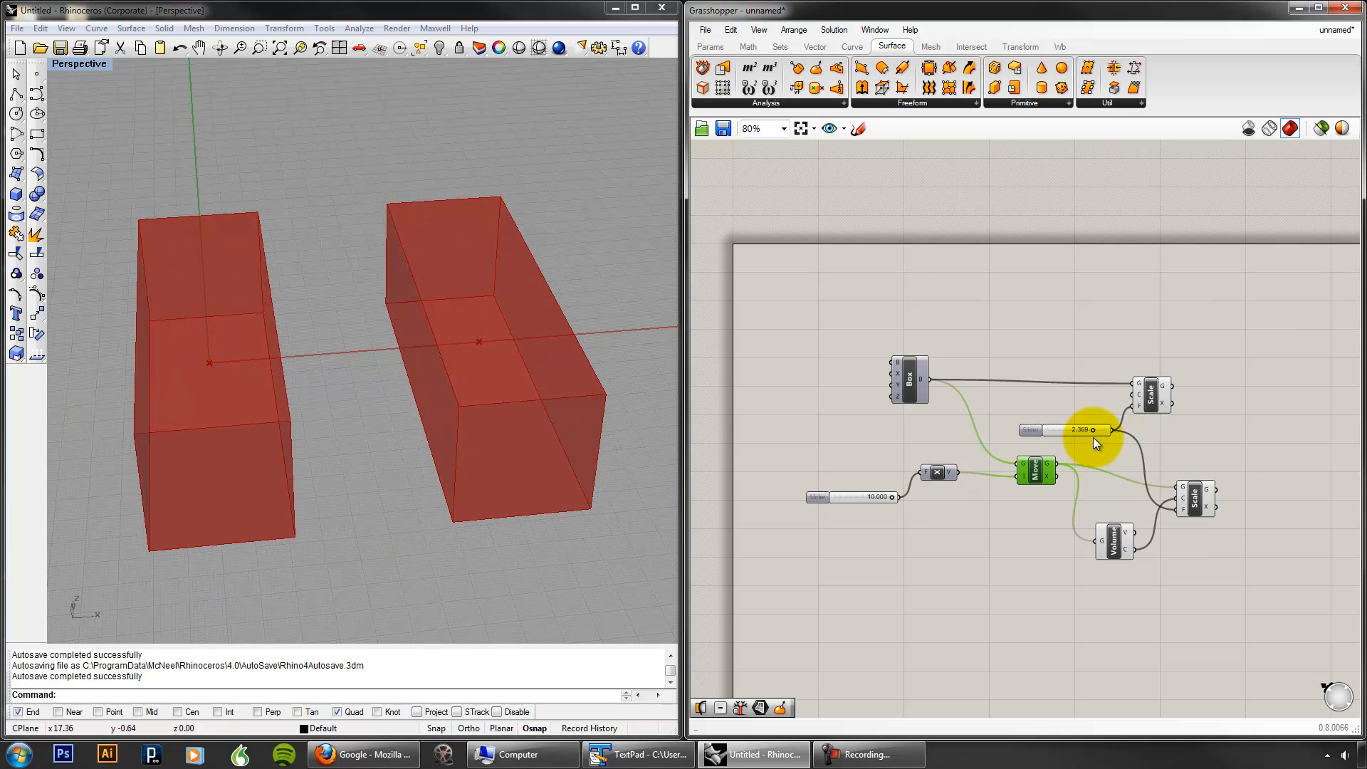
Step: Add a Subtraction component between the two Scale components
scroll(1092, 437, up, 2)
right_drag(1123, 468, 1052, 485)
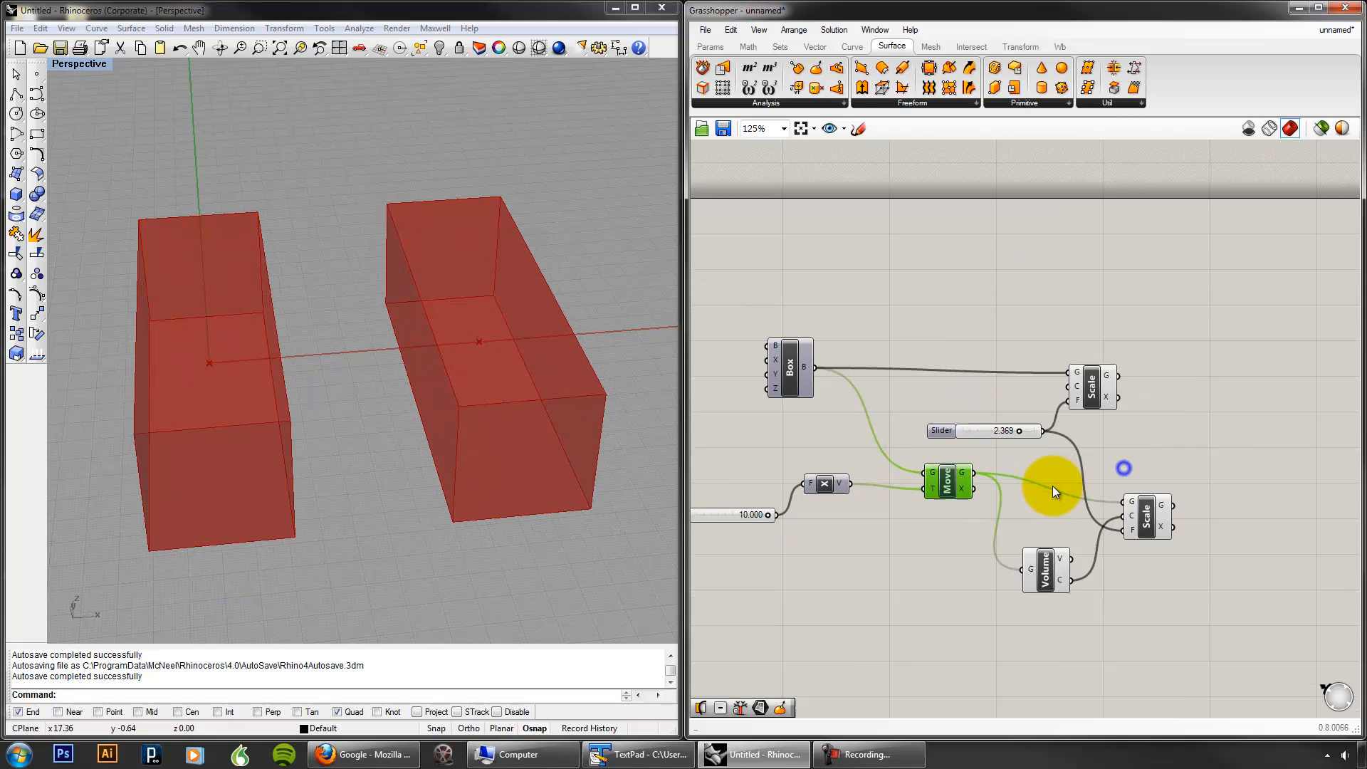
right_drag(1139, 434, 1113, 409)
double_click(1156, 433)
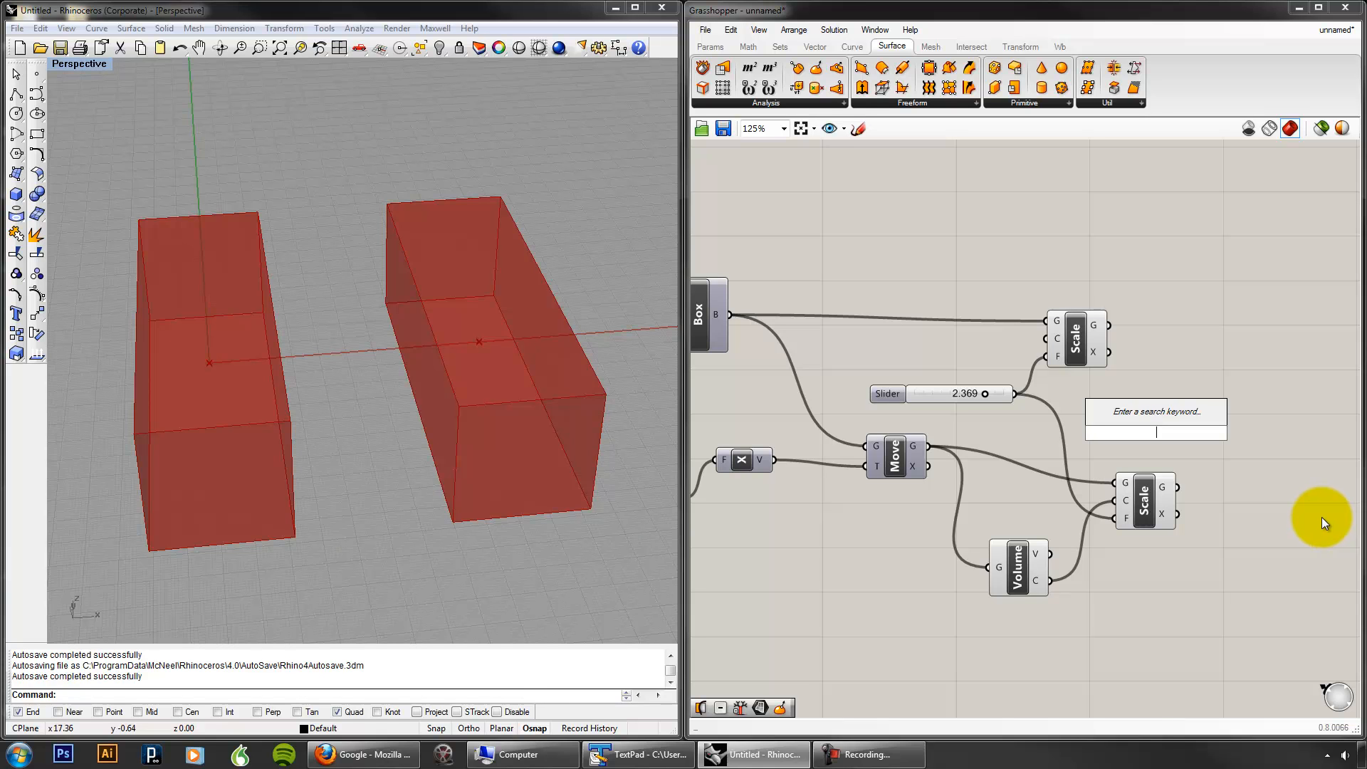
text(sub)
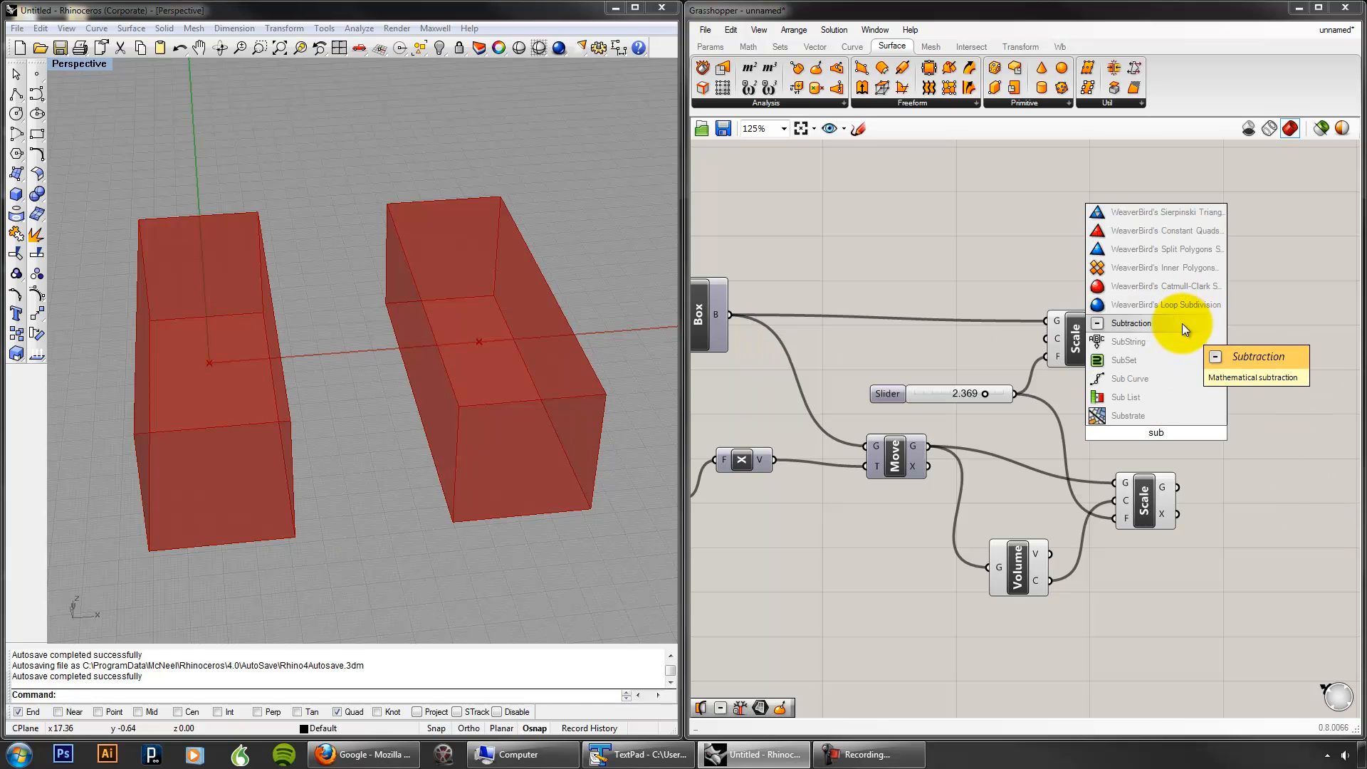
click(1182, 323)
right_click(1186, 396)
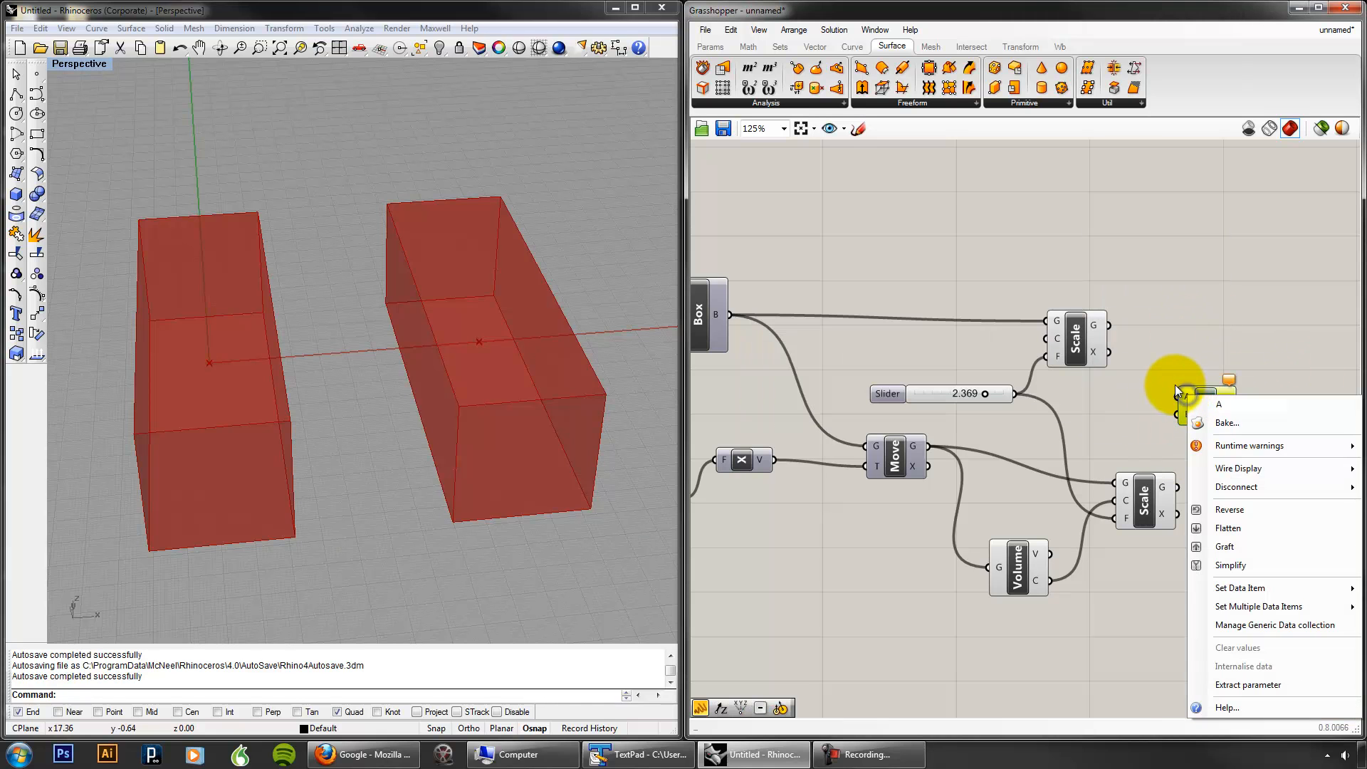
click(1144, 434)
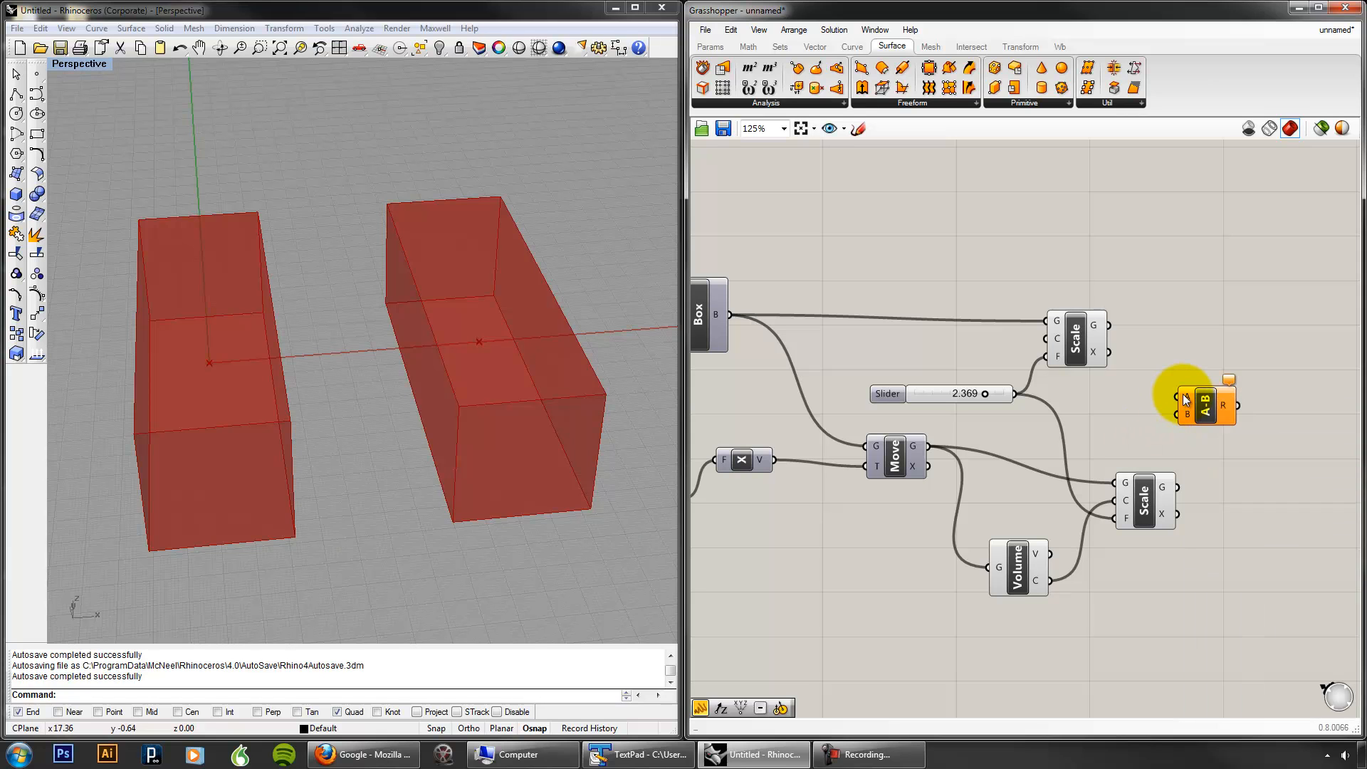
Step: Extract the Subtraction's A input as a separate parameter, place it beside the factor slider, and set its data item to 4
right_click(1187, 396)
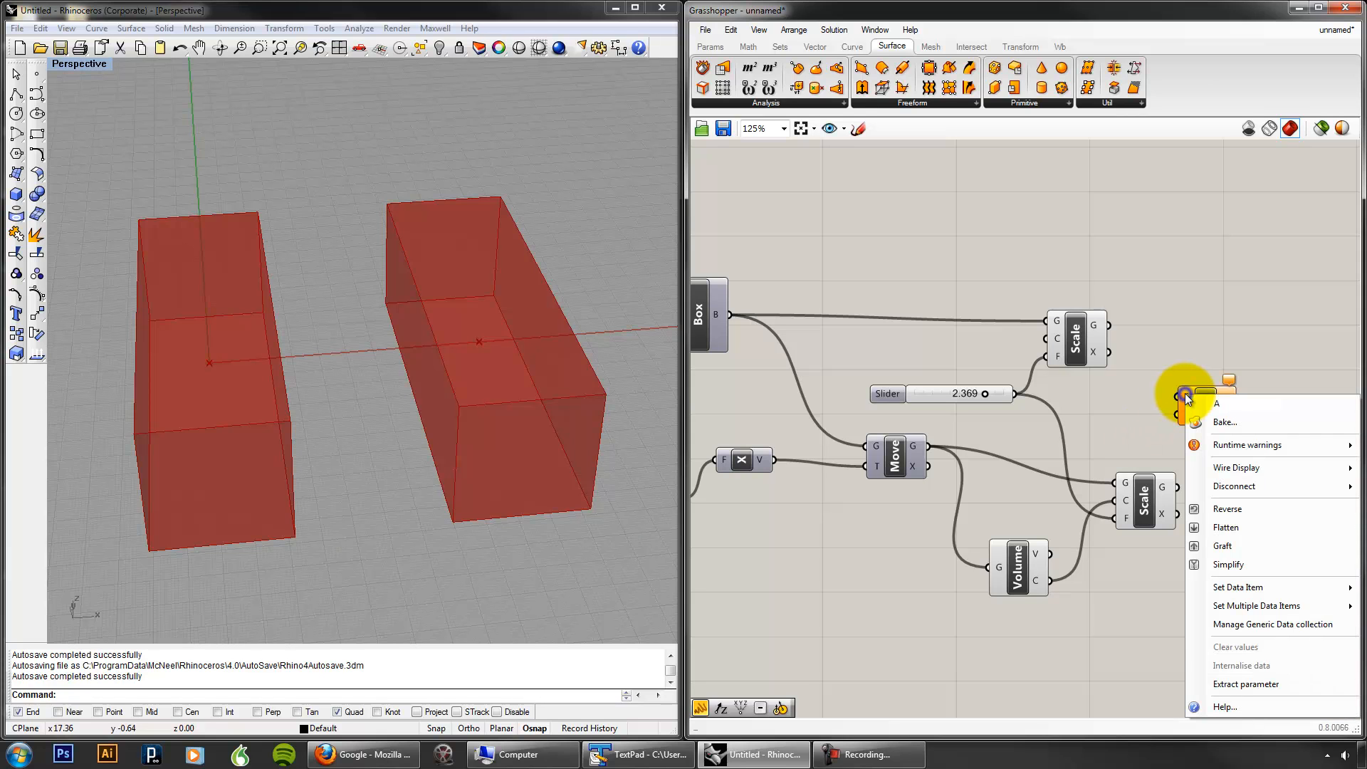
click(1240, 685)
mouse_move(1083, 395)
mouse_down()
mouse_move(1117, 414)
mouse_move(1097, 400)
mouse_up()
right_click(1097, 397)
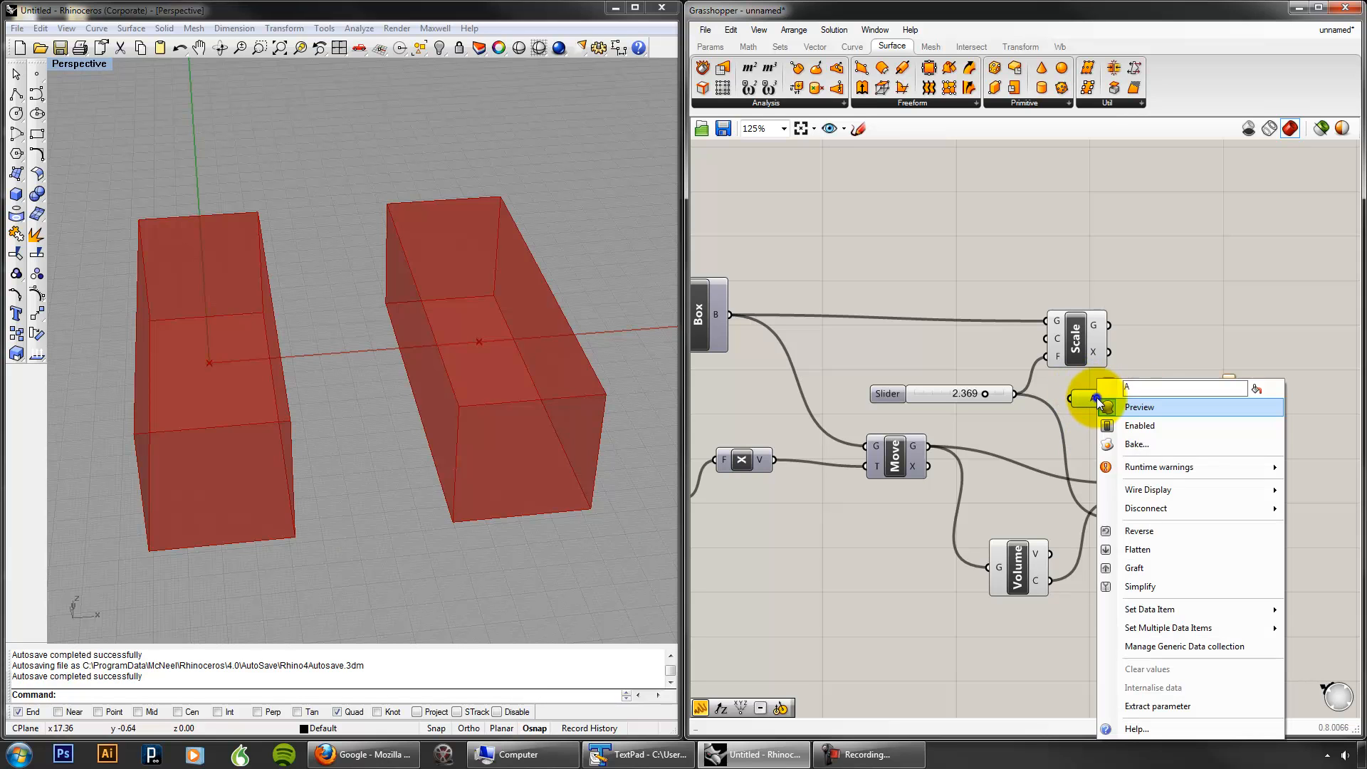
click(1179, 608)
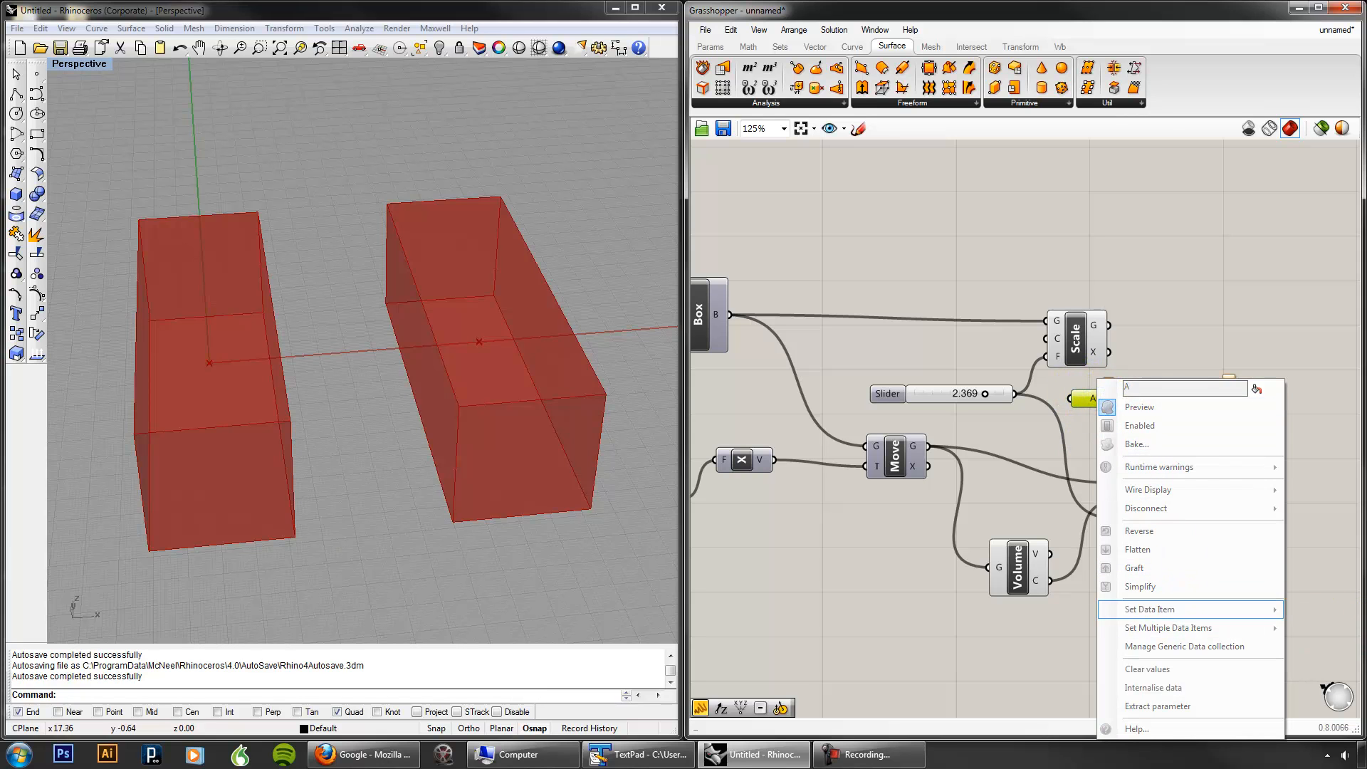
click(1198, 514)
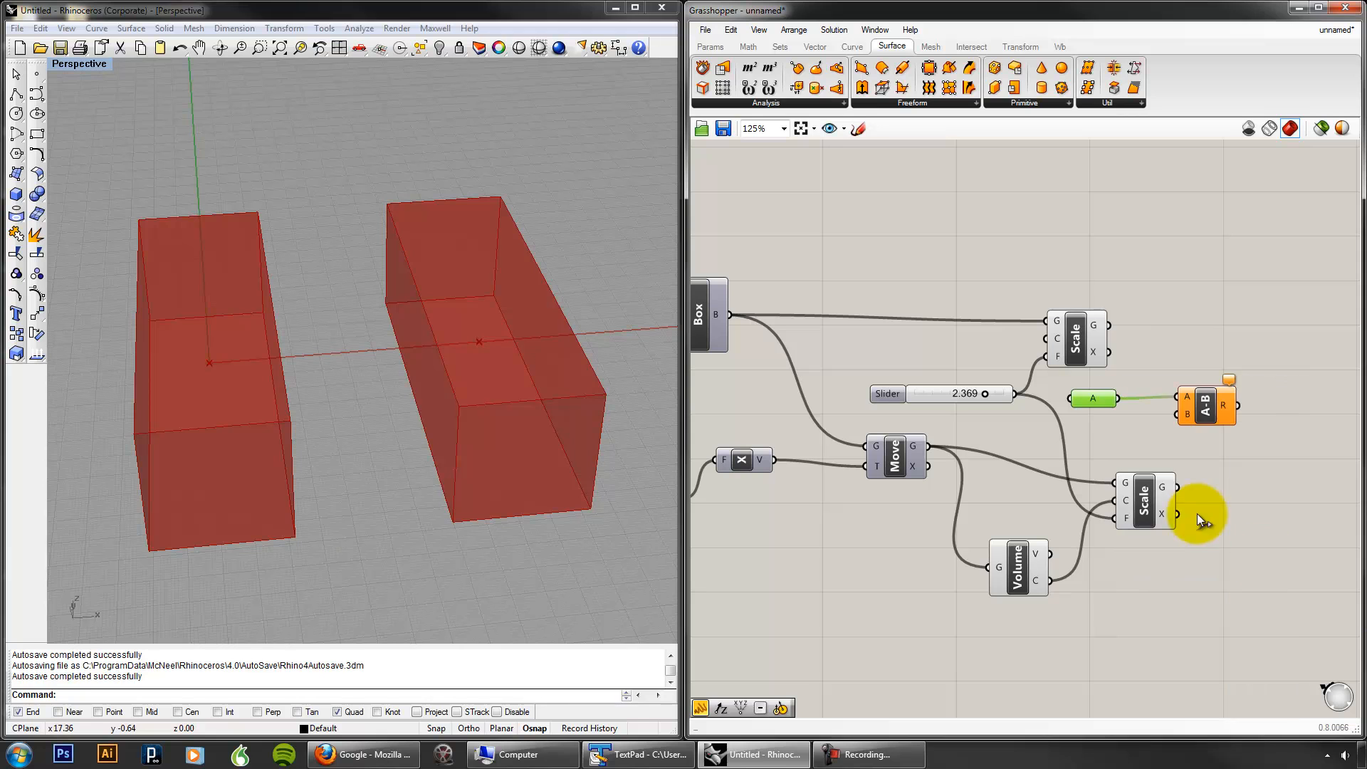
Step: Rename the extracted parameter as 4 and connect the factor slider to the Subtraction's B input
right_click(1101, 382)
text(4)
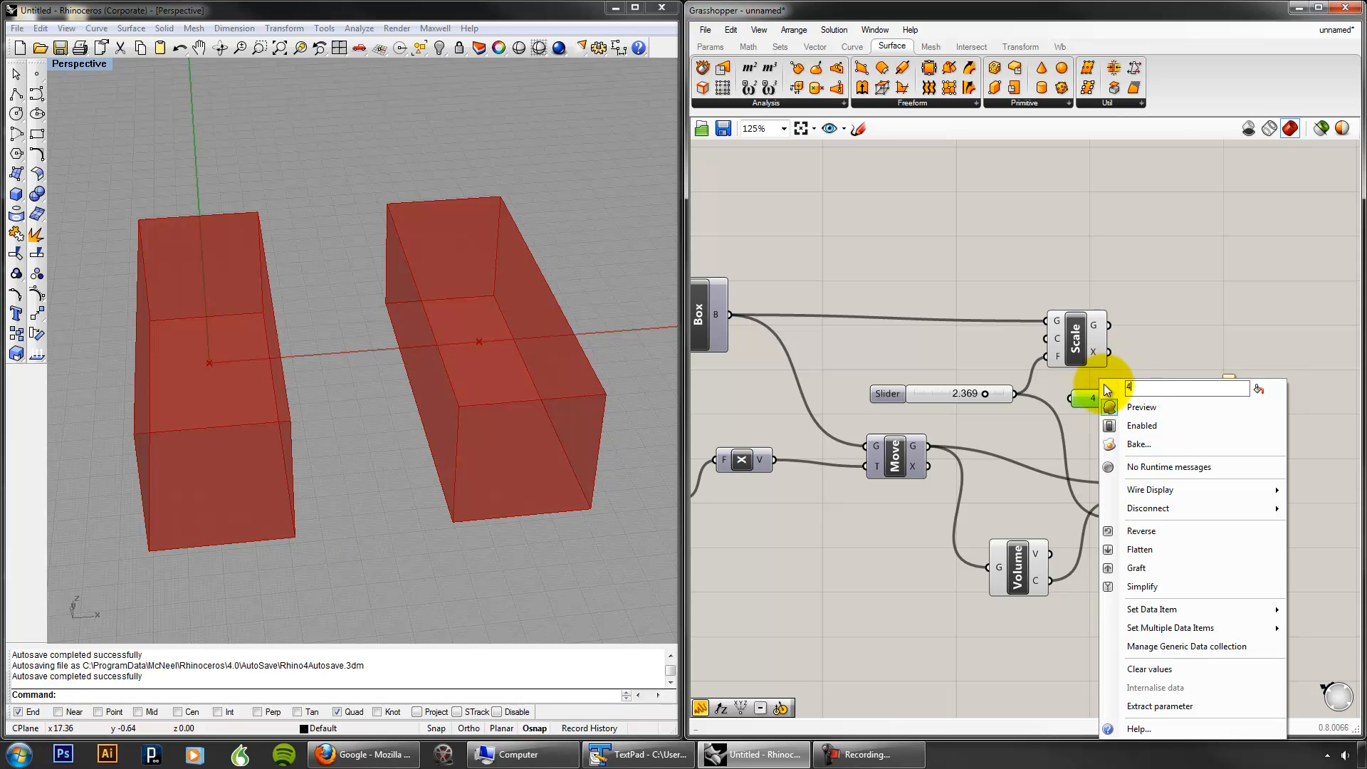
click(1155, 306)
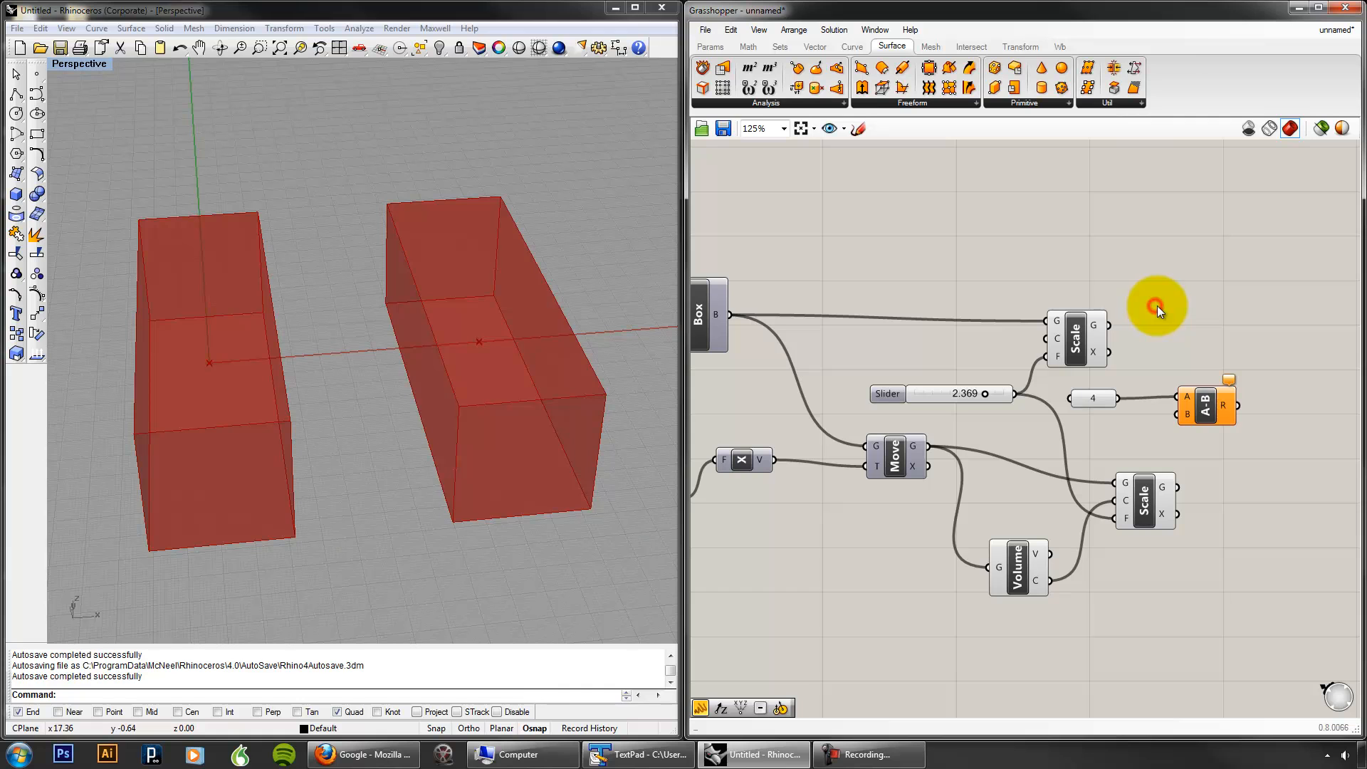
drag(1018, 395, 1177, 415)
Step: Add a reduced-height Panel beside the Subtraction component and connect the Subtraction's R output to it
double_click(1227, 469)
text(panel)
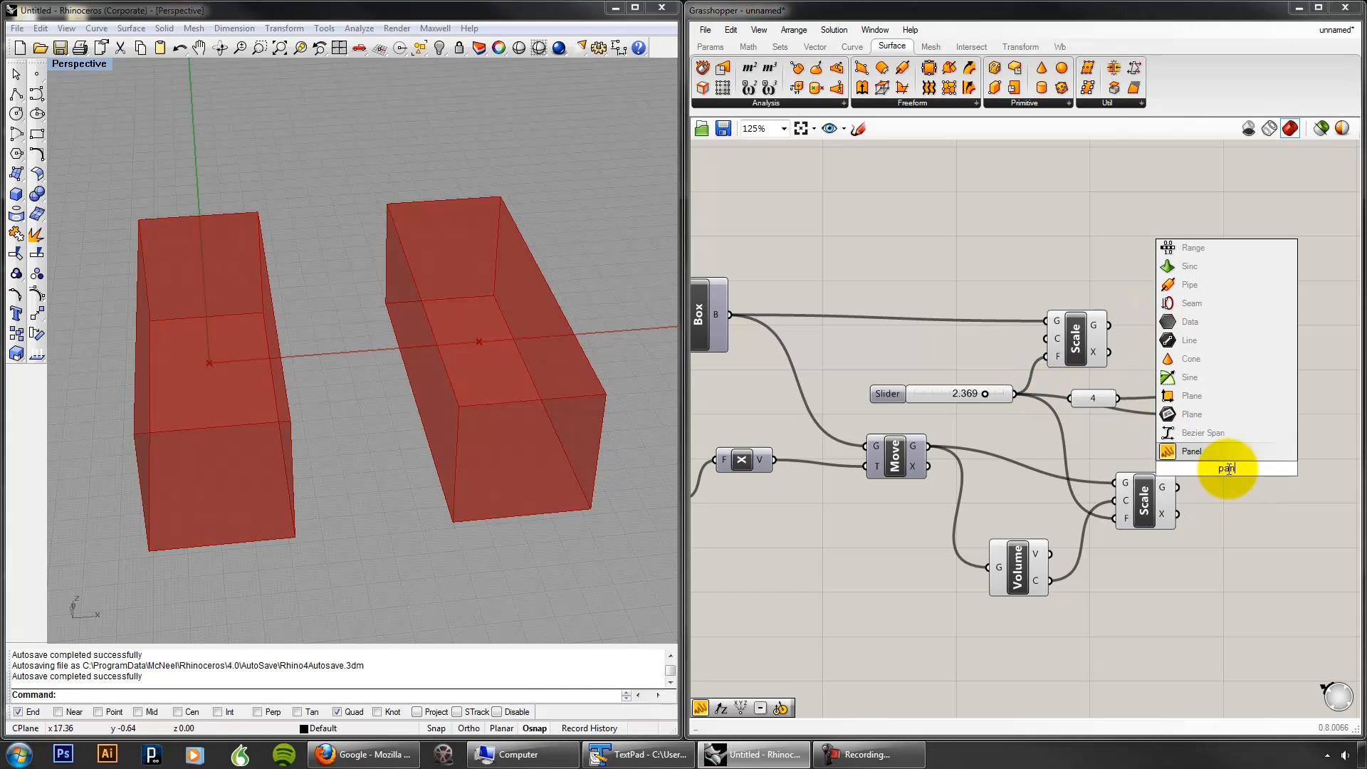
click(1180, 460)
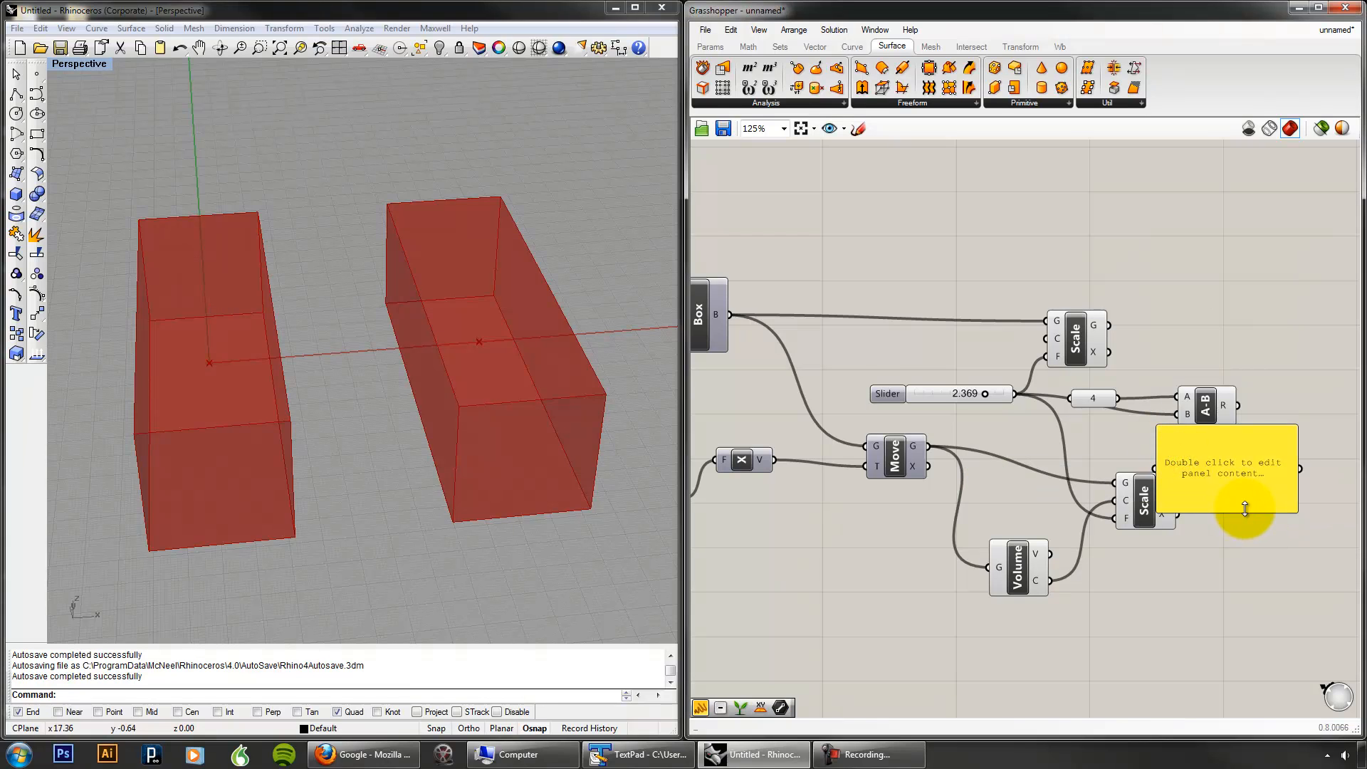
drag(1242, 507, 1244, 475)
right_drag(1258, 484, 1167, 486)
drag(1155, 447, 1260, 408)
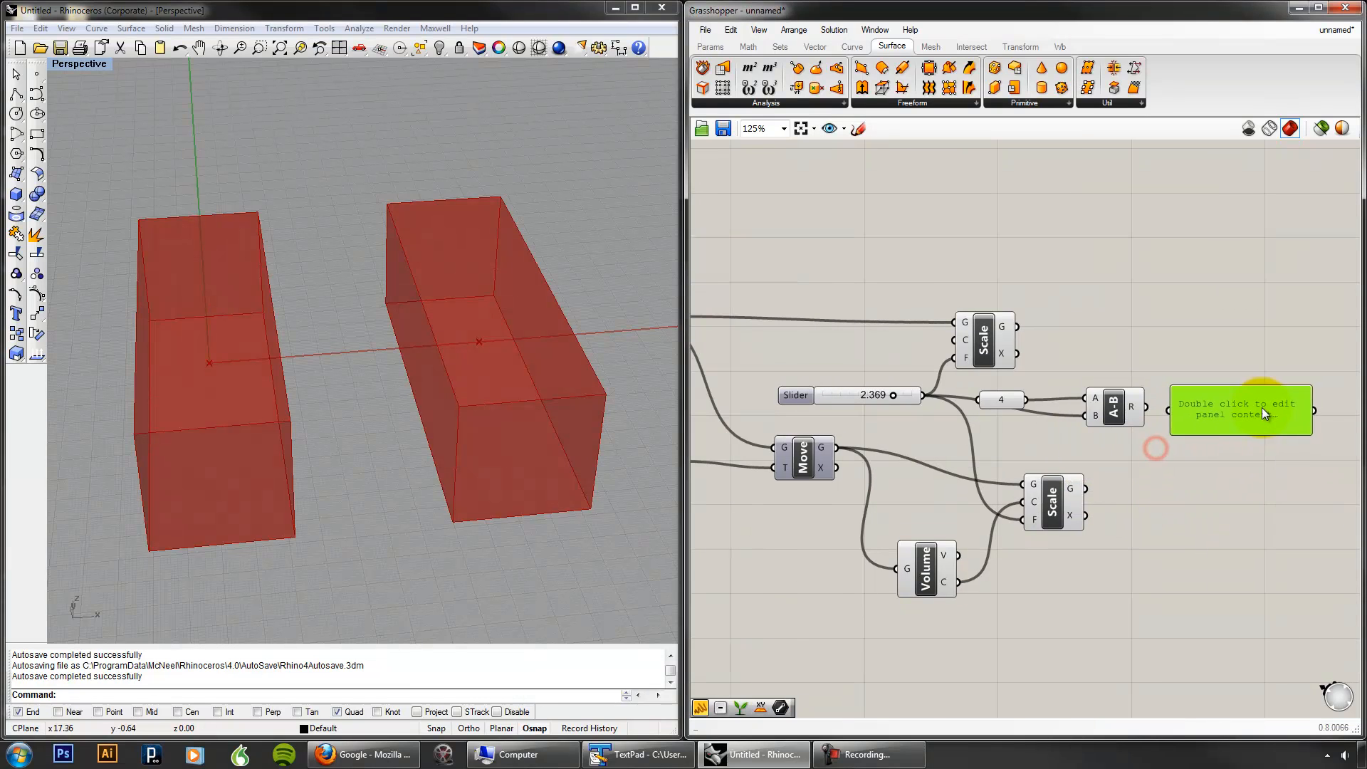
drag(1147, 408, 1169, 409)
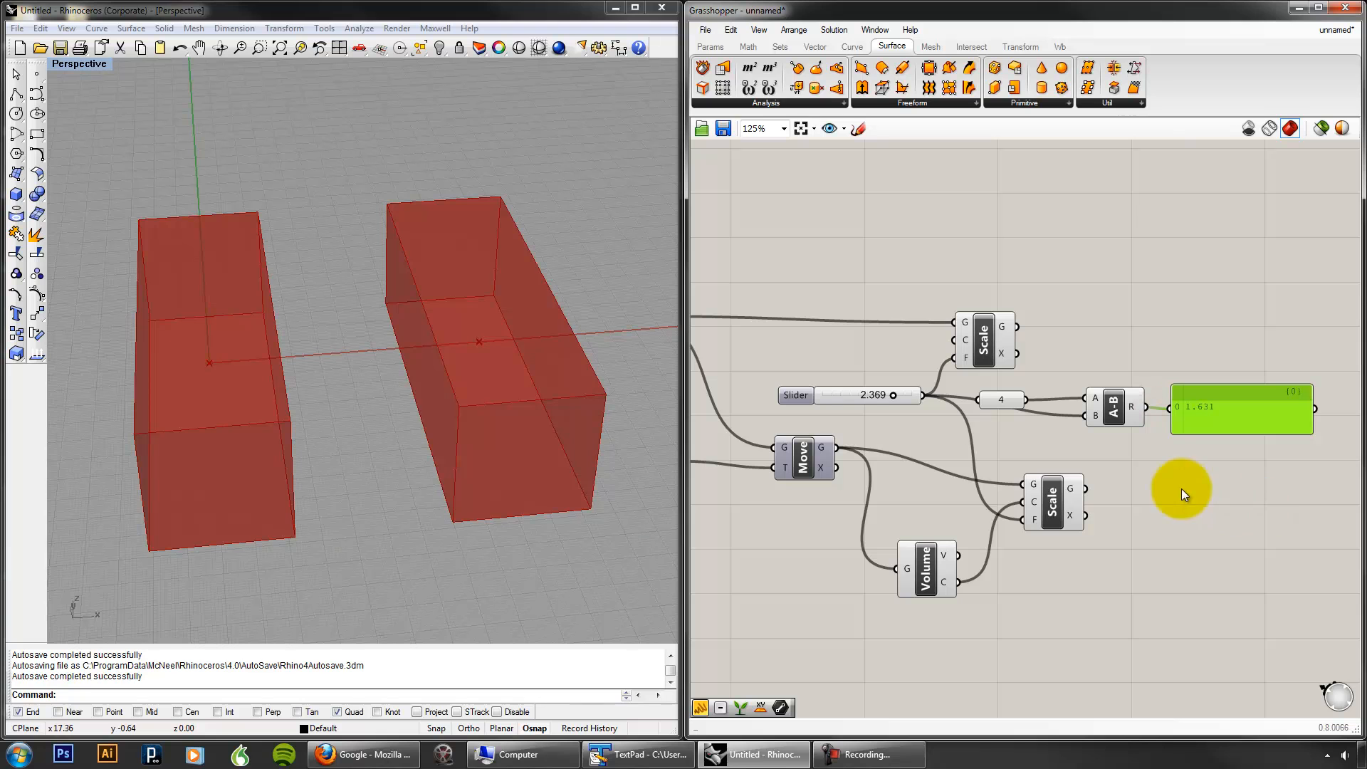
Step: Lower the factor slider to 0.001 and move the lower Scale component past the Panel
drag(892, 397, 860, 434)
right_drag(1099, 556, 1041, 540)
drag(993, 488, 1310, 479)
right_drag(1264, 537, 1163, 508)
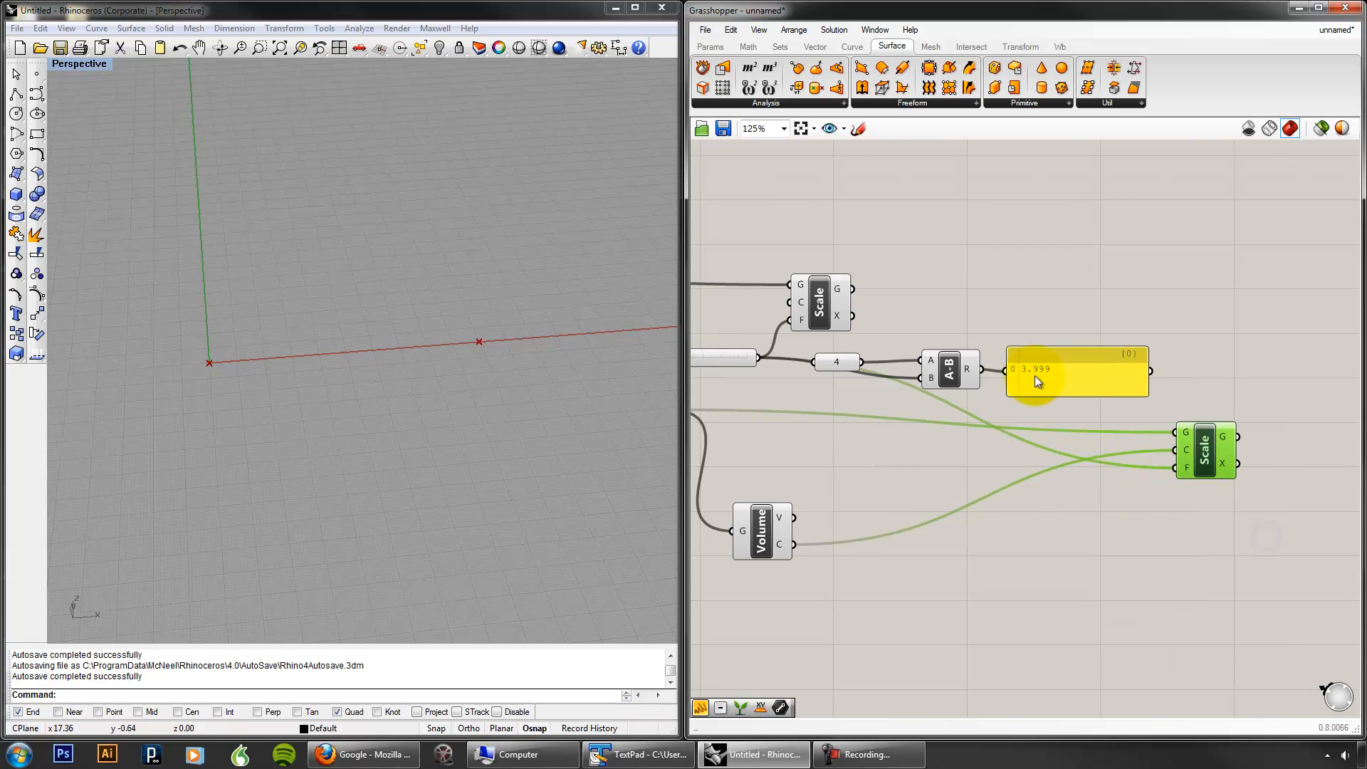
Step: Connect the Subtraction's R output to the lower Scale's F input and align the upper Scale component above it
drag(986, 371, 1174, 468)
drag(820, 315, 1212, 316)
Step: Raise the factor slider to 2.775 to test the inverse scaling of the two boxes
right_drag(1001, 387, 1203, 388)
scroll(1204, 389, down, 2)
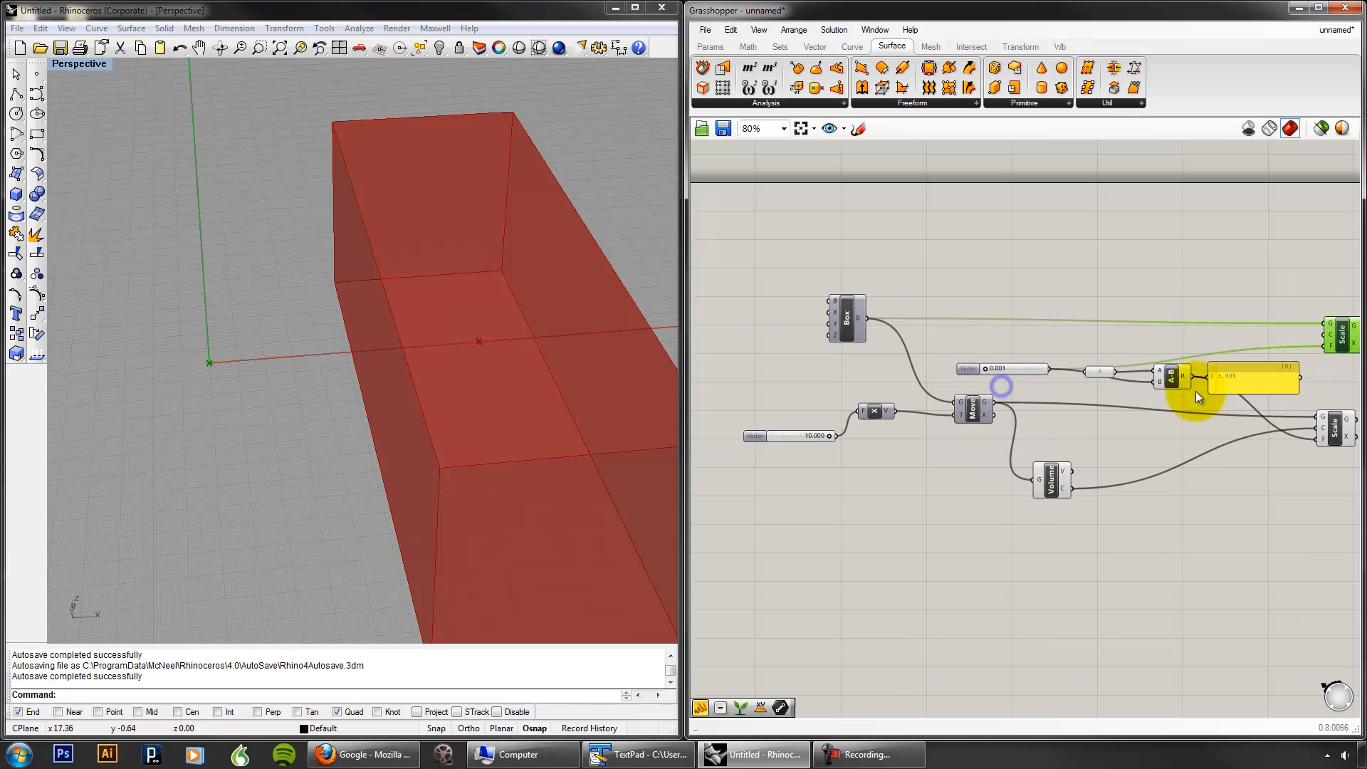
drag(984, 368, 1036, 357)
right_drag(1132, 461, 1069, 453)
click(1055, 453)
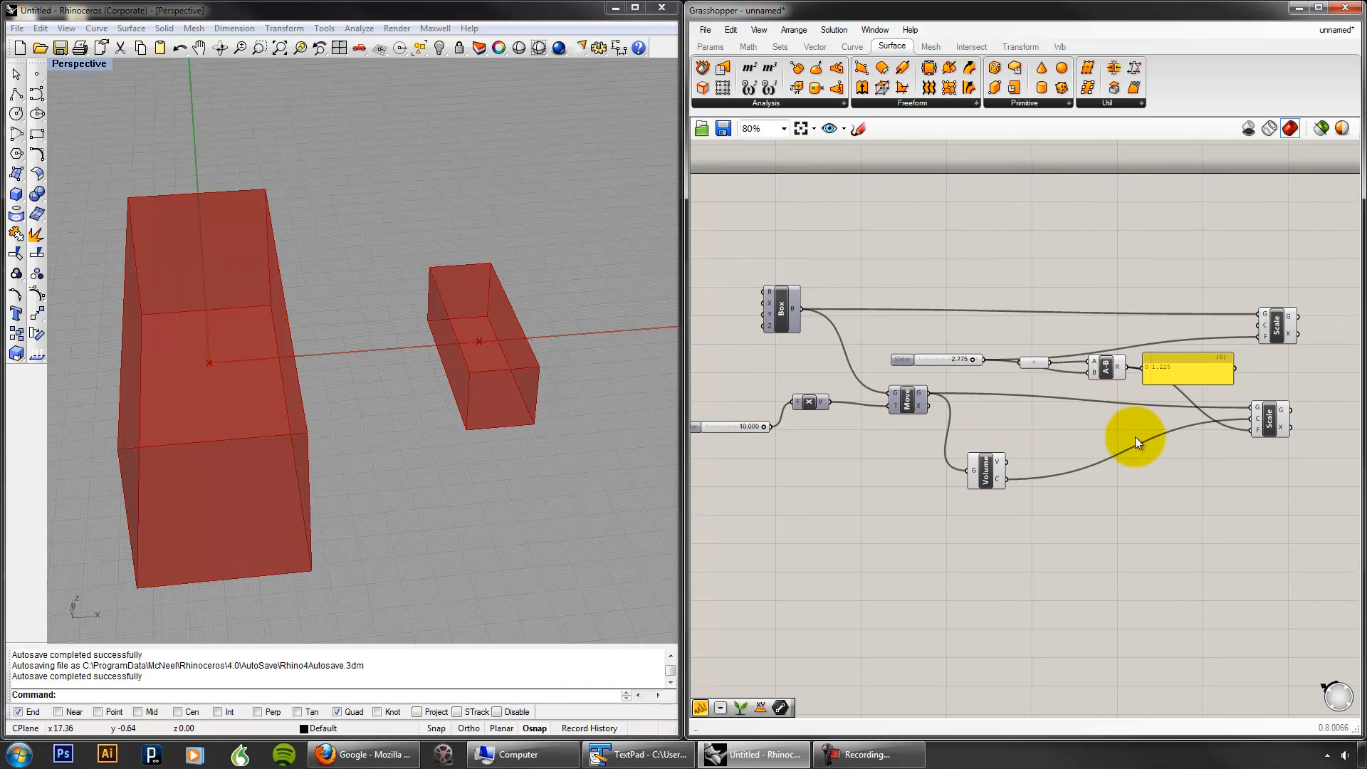
Step: Select the upper Scale to highlight its box and compare the centre inputs and wiring of both Scale components
drag(1249, 323, 1240, 319)
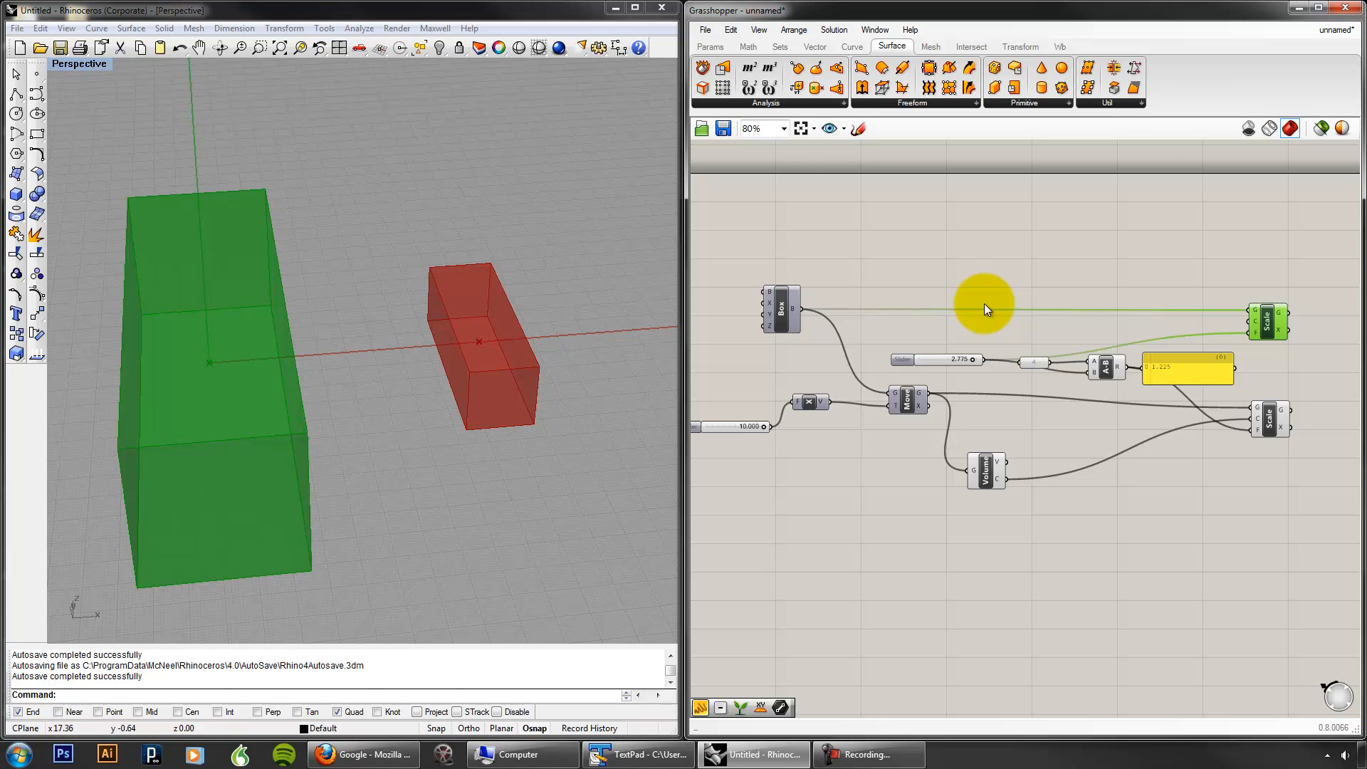
scroll(1247, 358, up, 5)
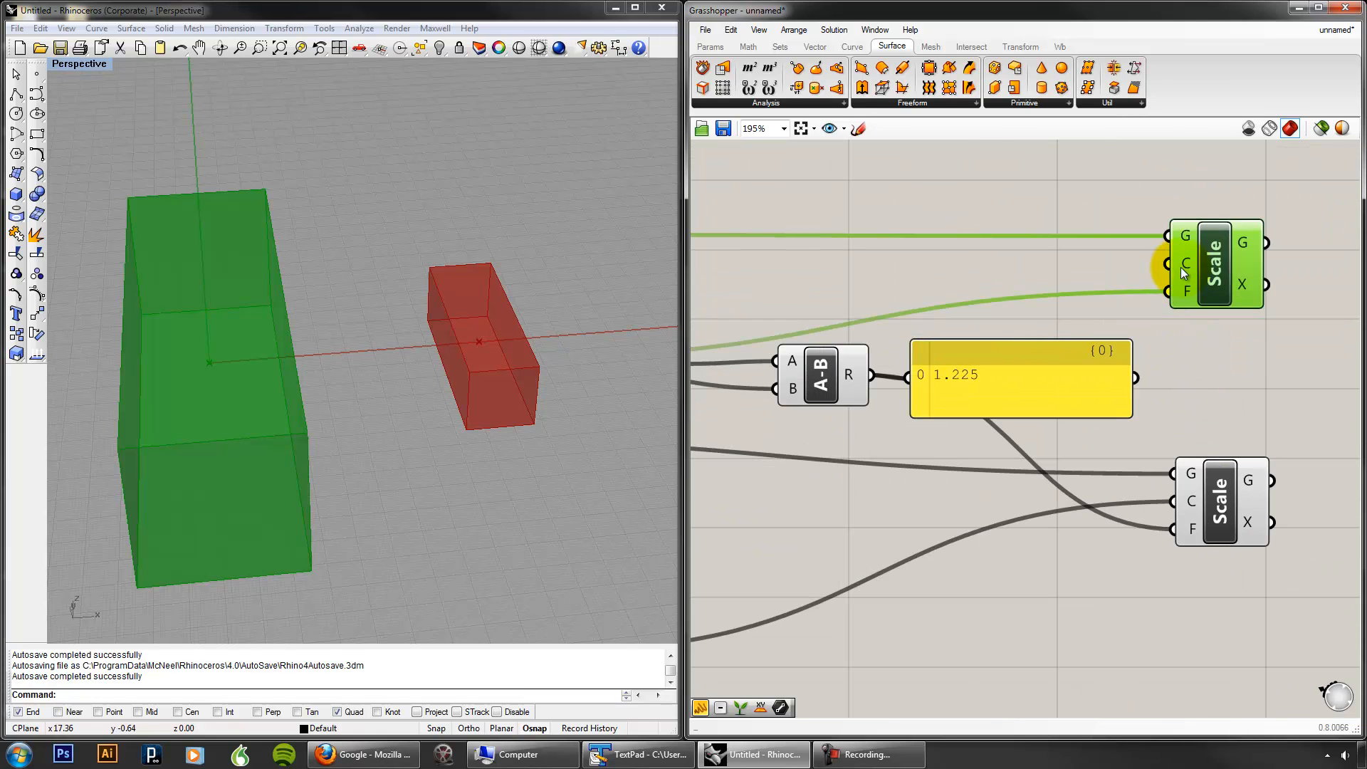
mouse_move(1184, 265)
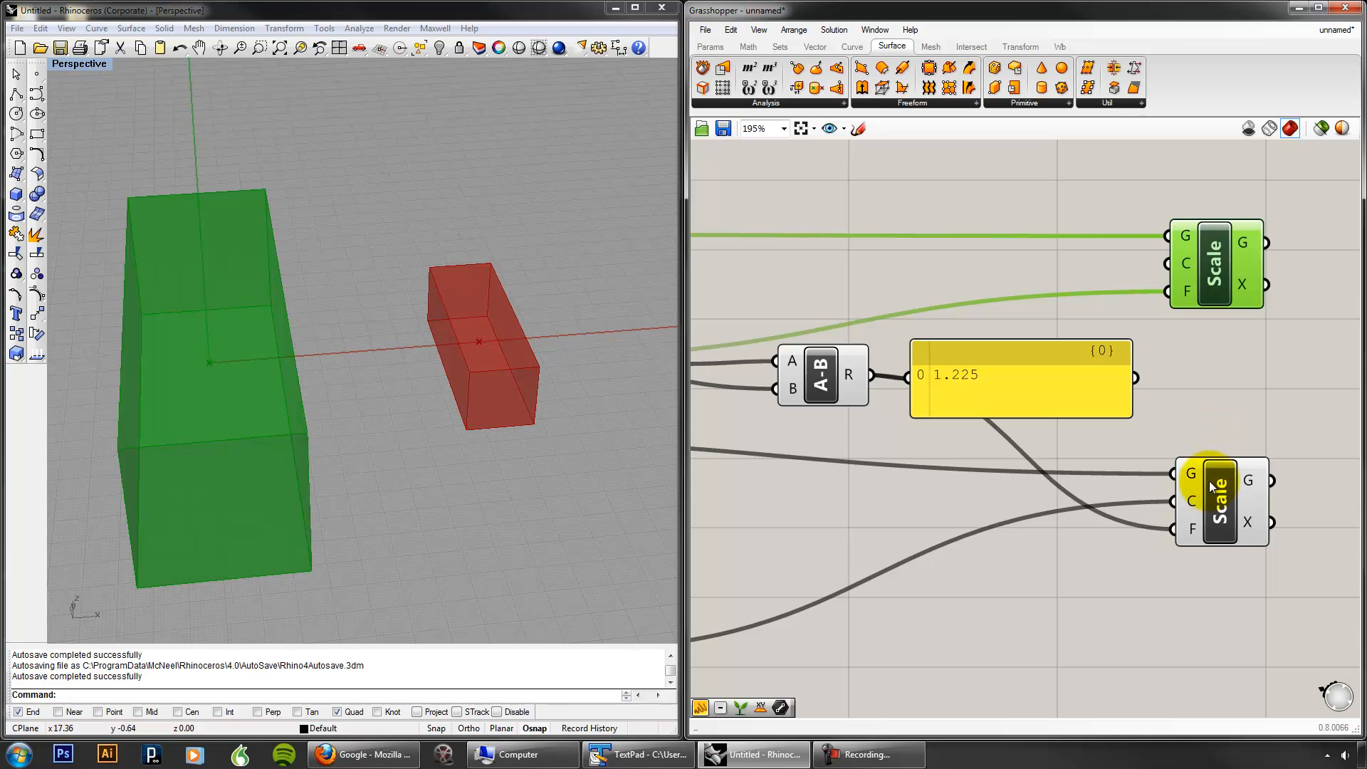
mouse_move(1193, 506)
scroll(1212, 373, down, 4)
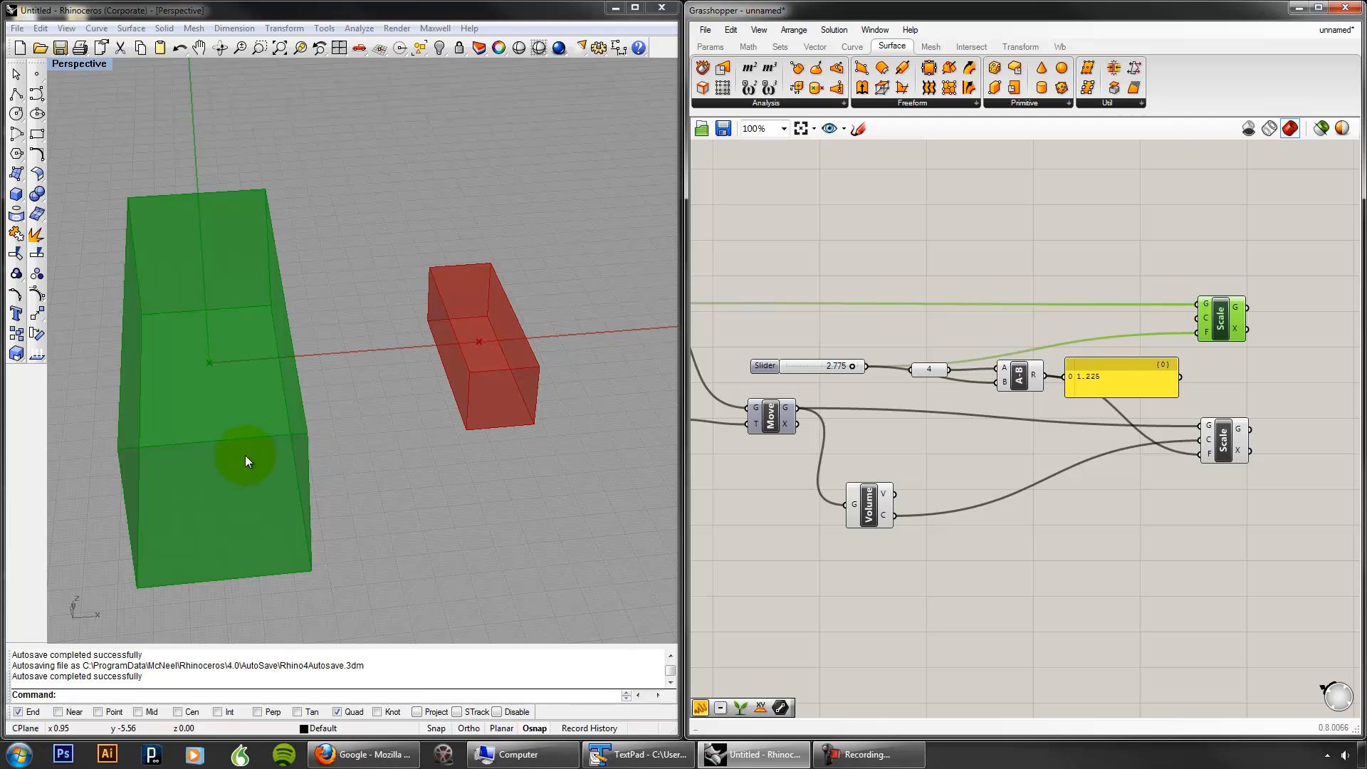
right_drag(796, 468, 919, 481)
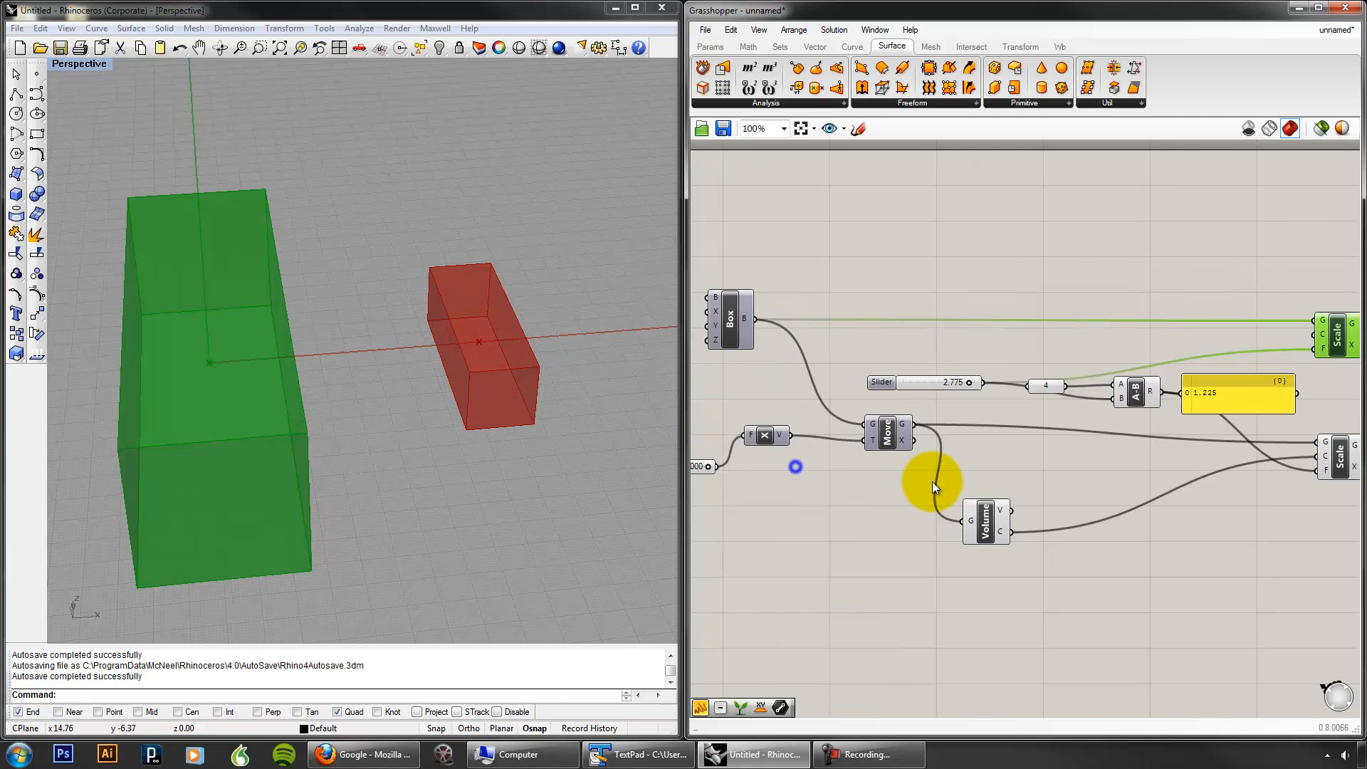
scroll(934, 483, down, 1)
right_drag(1092, 468, 1139, 458)
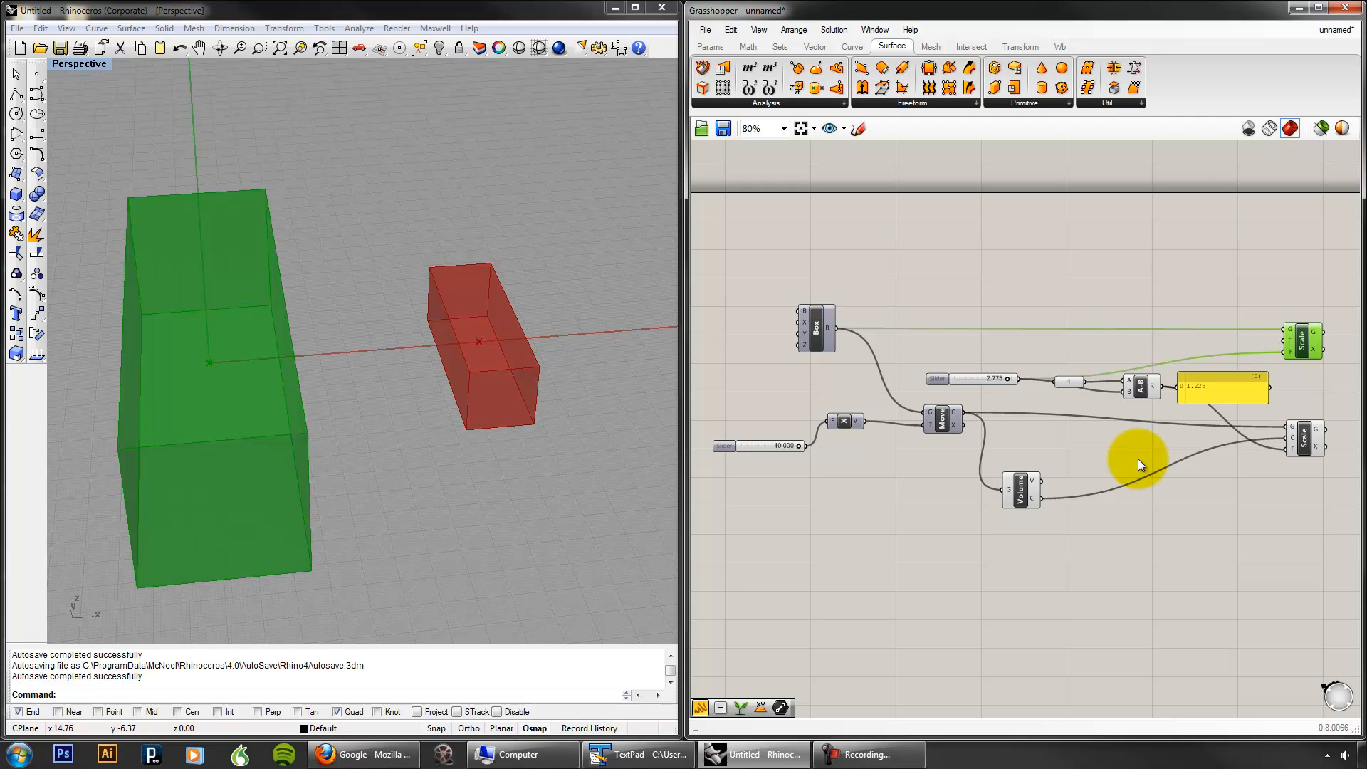